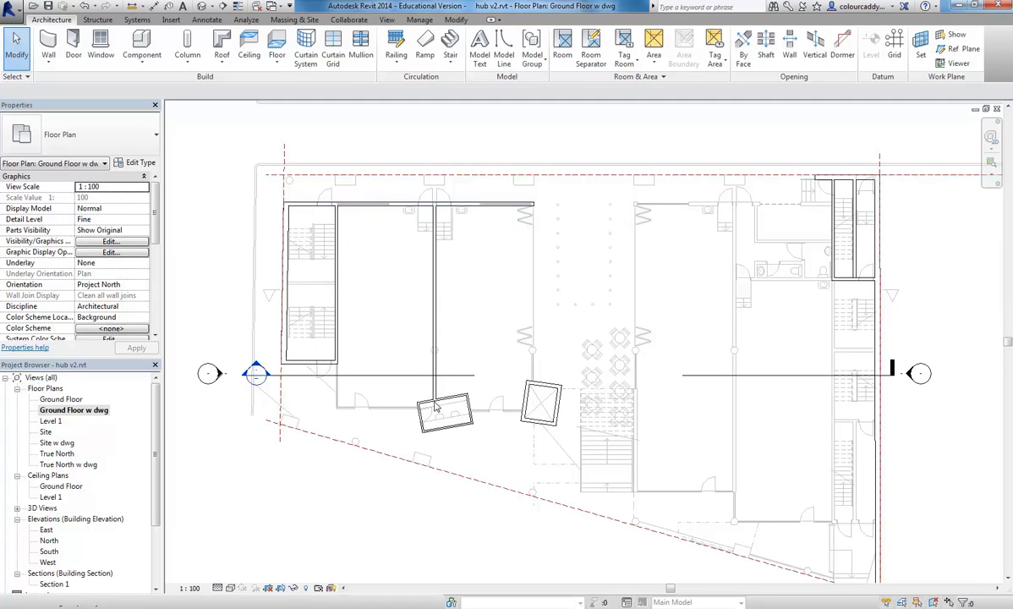
# Step: Start the Door tool for the wall below the left stairwell and review the loaded M_Single-Flush door sizes
pyautogui.scroll(2, 221, 306)
pyautogui.scroll(5, 360, 374)
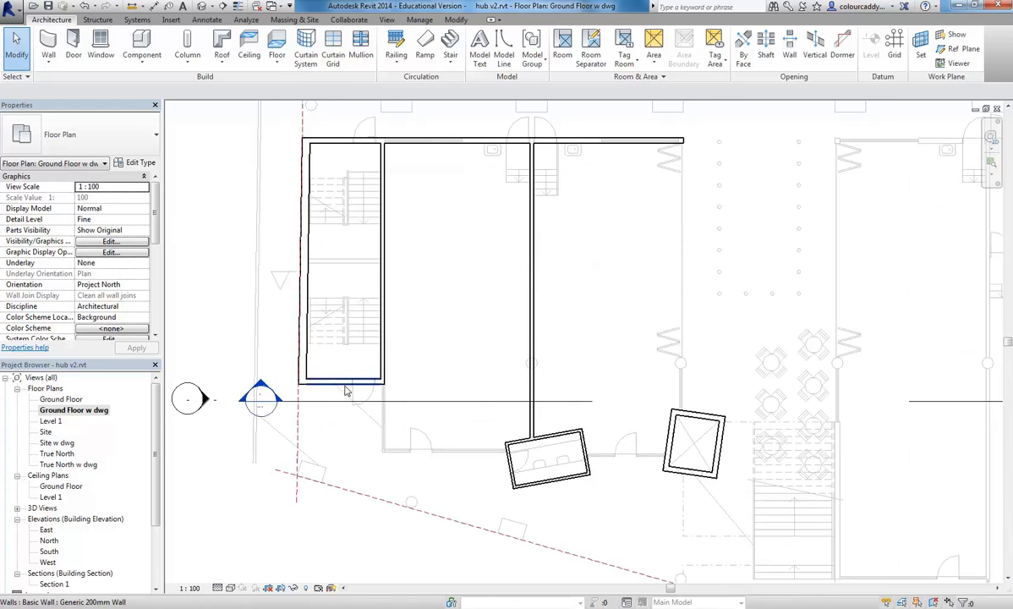
pyautogui.scroll(2, 372, 348)
pyautogui.moveTo(403, 349); pyautogui.dragTo(417, 346, button='middle')
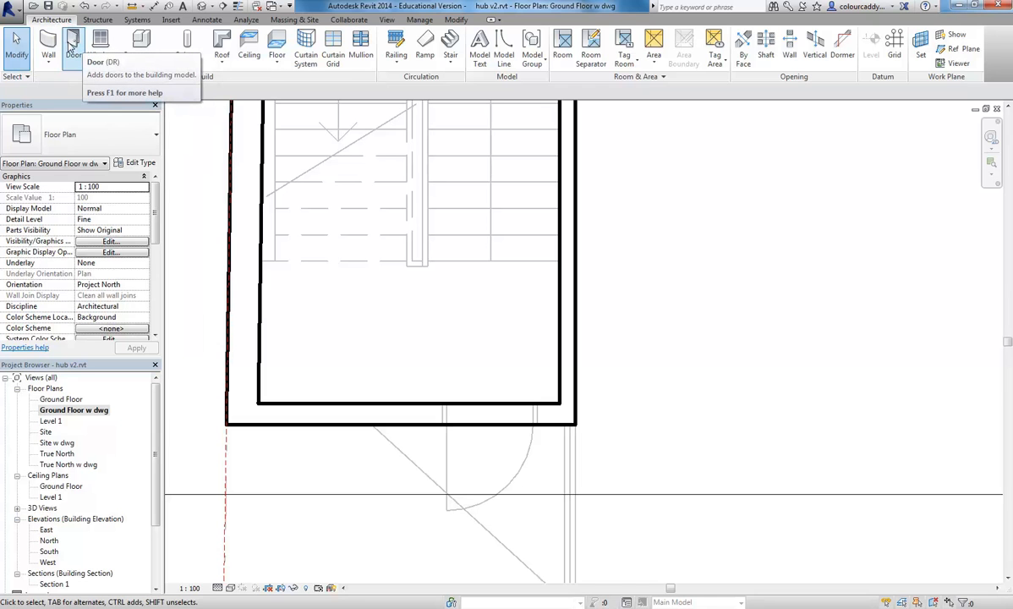
pyautogui.click(72, 42)
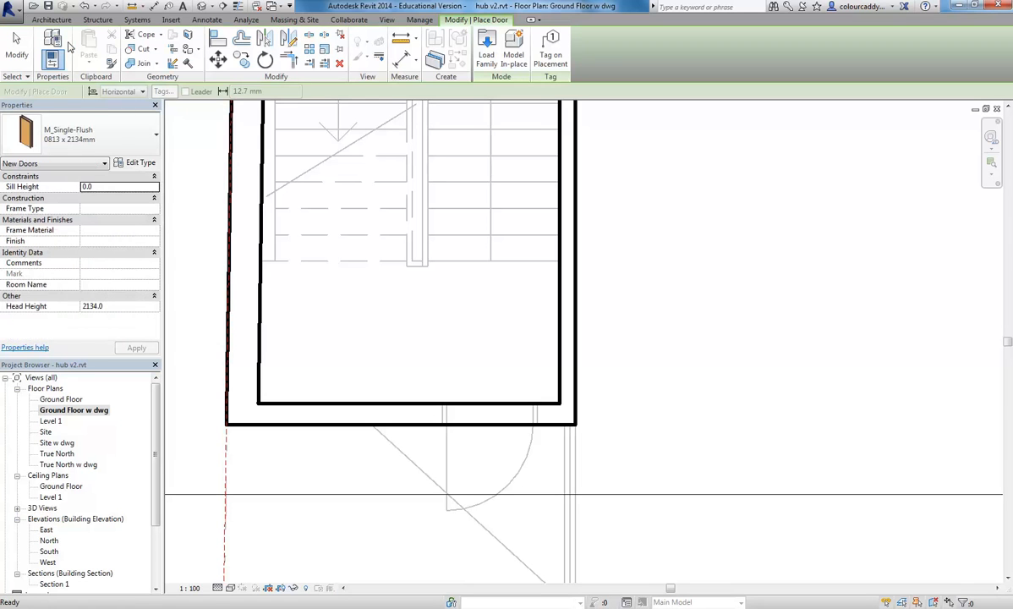
pyautogui.scroll(-1, 402, 321)
pyautogui.moveTo(402, 321); pyautogui.dragTo(445, 316, button='middle')
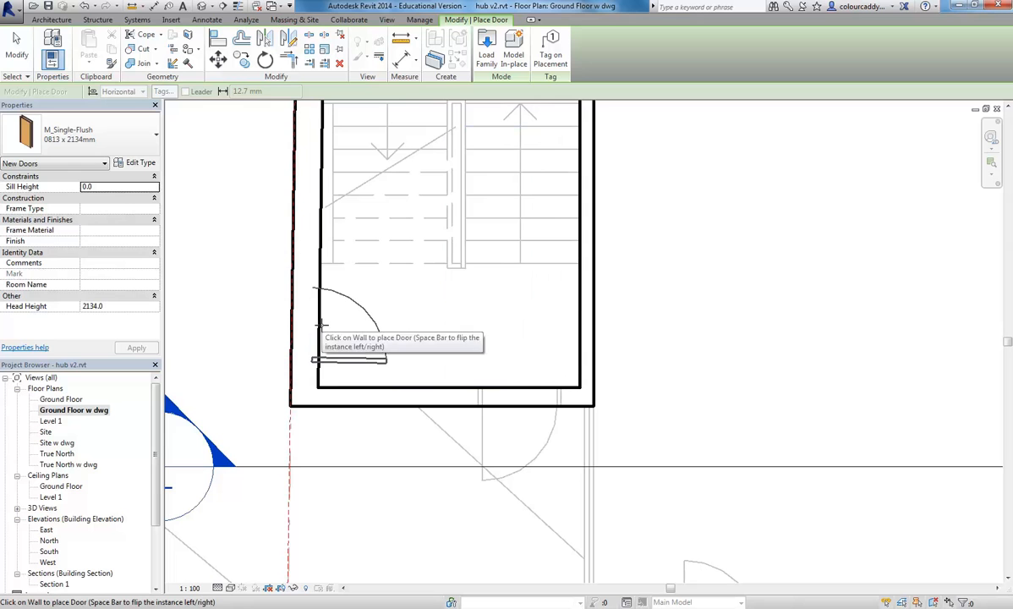
pyautogui.click(114, 138)
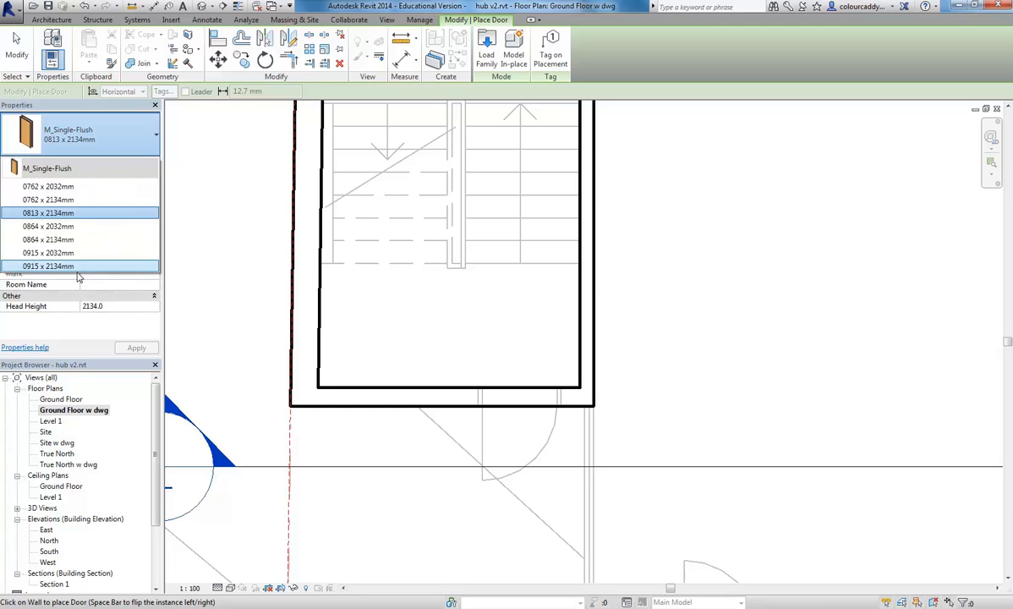
pyautogui.click(95, 144)
pyautogui.click(97, 139)
pyautogui.click(97, 137)
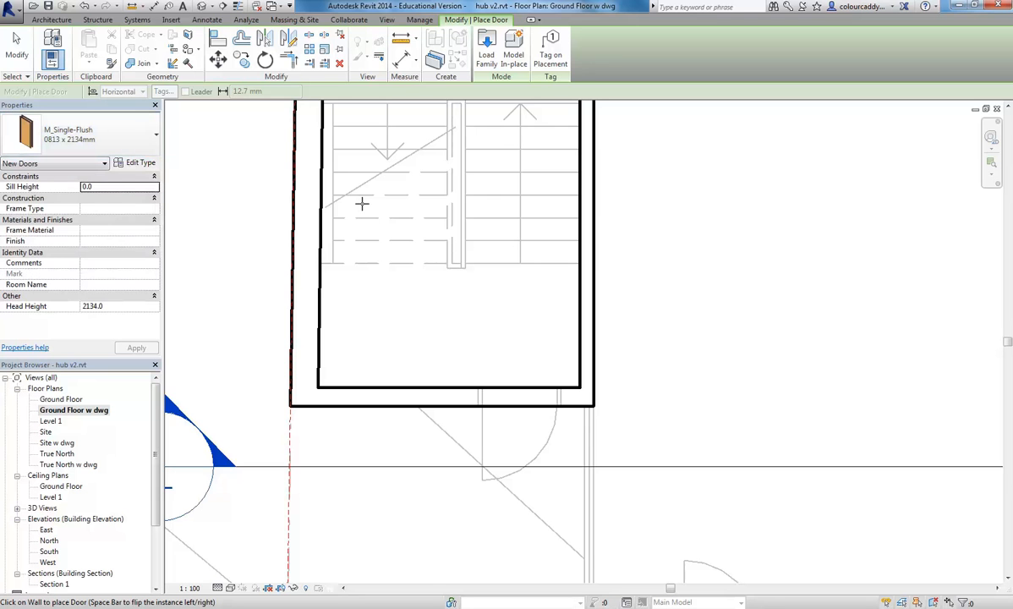
# Step: Browse loadable door families in the Australia Doors folder and in the Revit Library Doors folder under EDU_DC_InteriorDesign on StudentResources
pyautogui.click(488, 53)
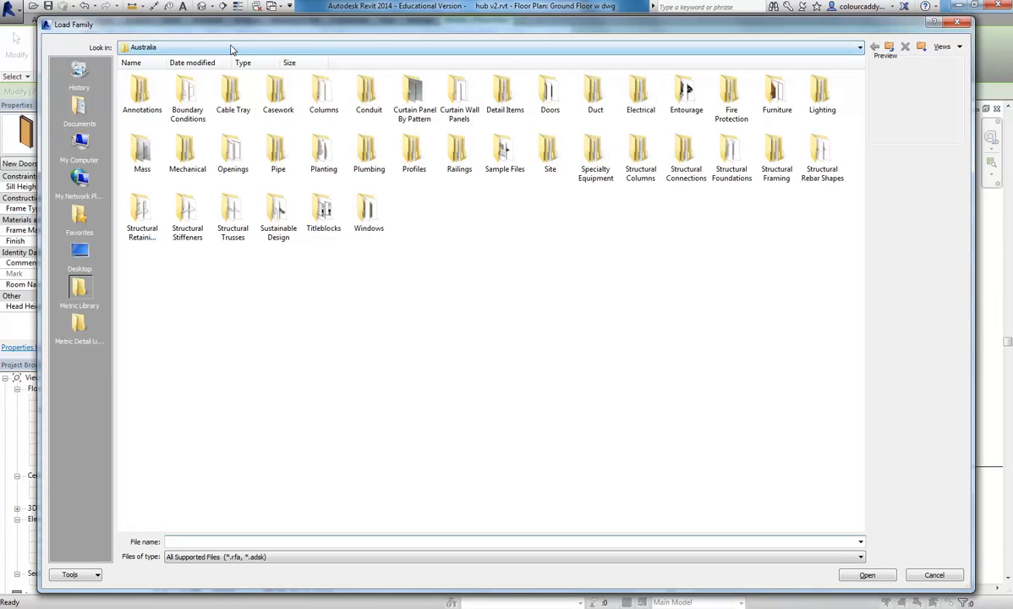
pyautogui.doubleClick(550, 91)
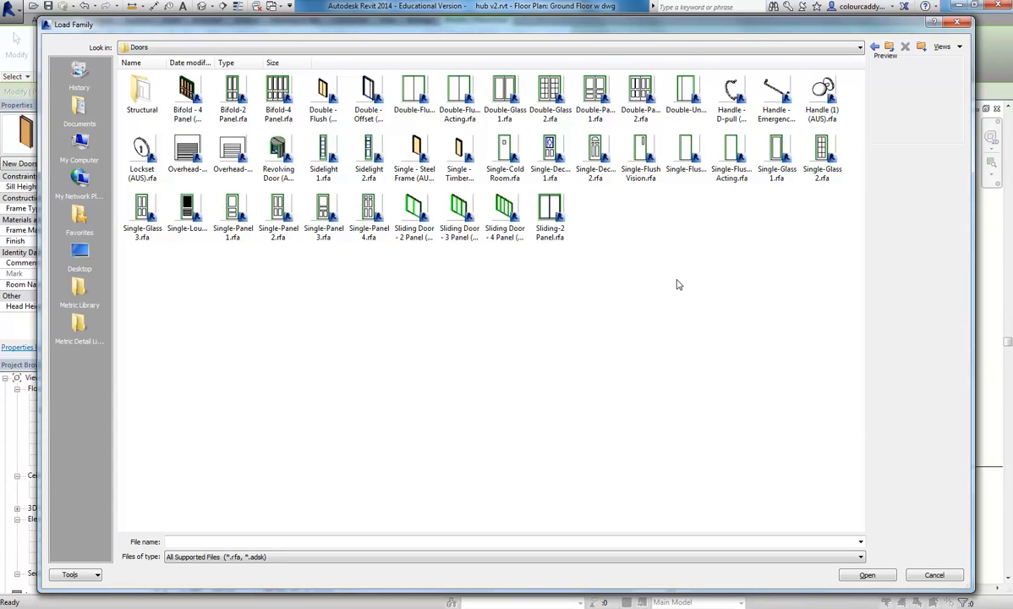
pyautogui.click(691, 47)
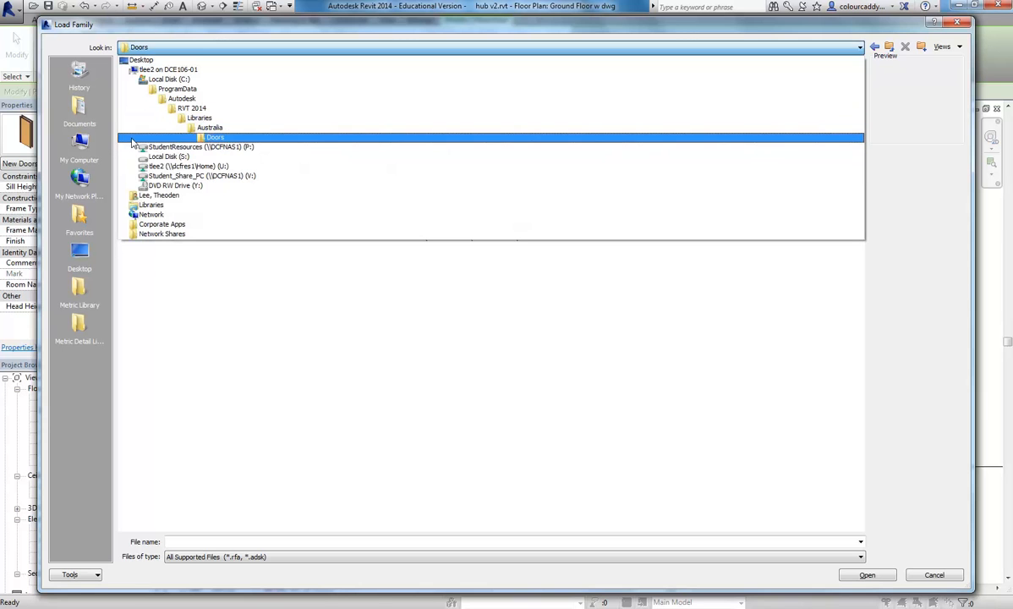
pyautogui.click(175, 148)
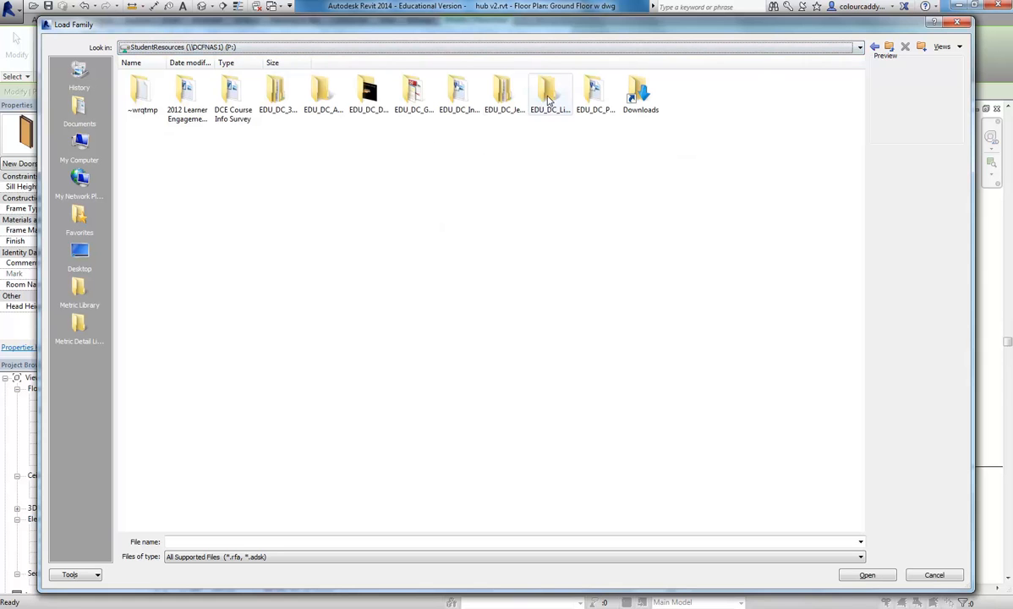
pyautogui.doubleClick(461, 97)
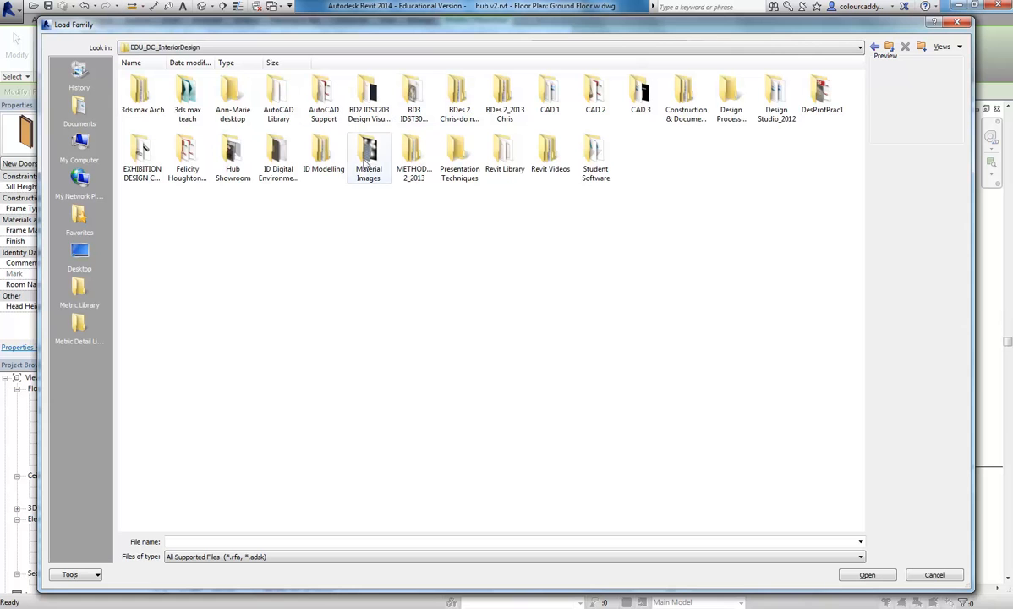
pyautogui.doubleClick(506, 161)
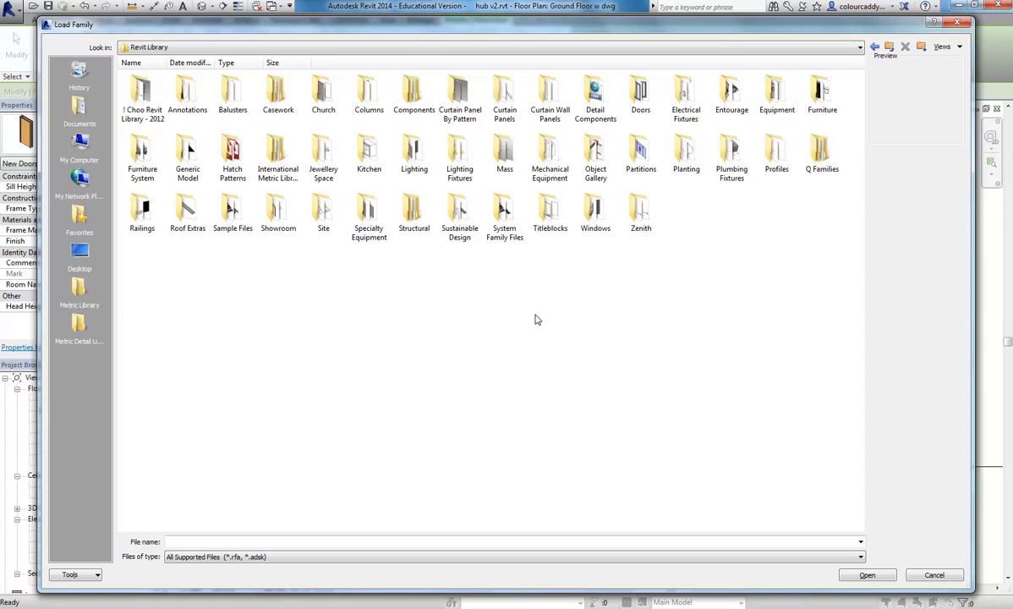
pyautogui.doubleClick(640, 99)
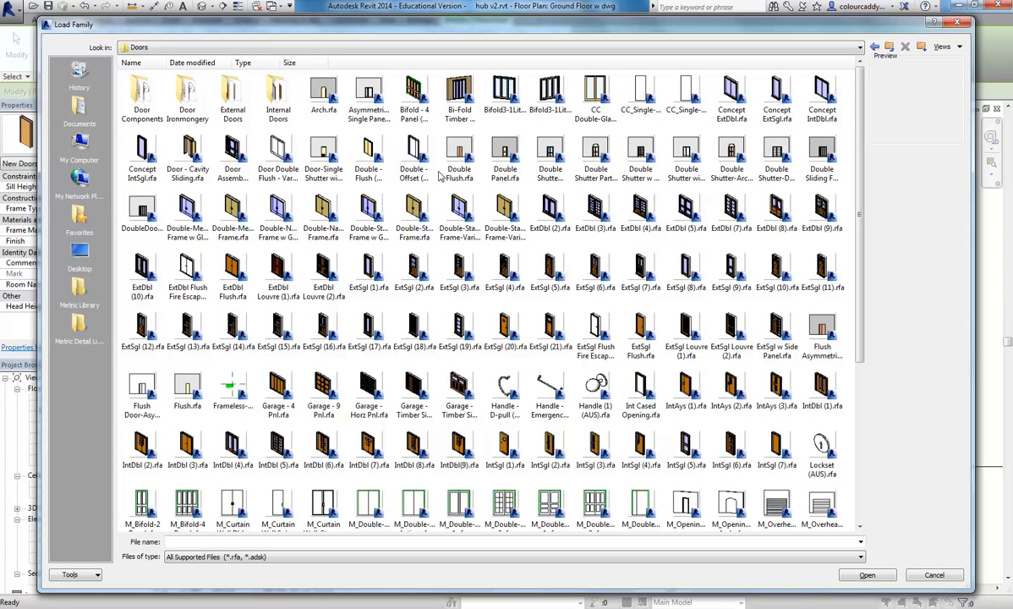
pyautogui.scroll(-5, 465, 254)
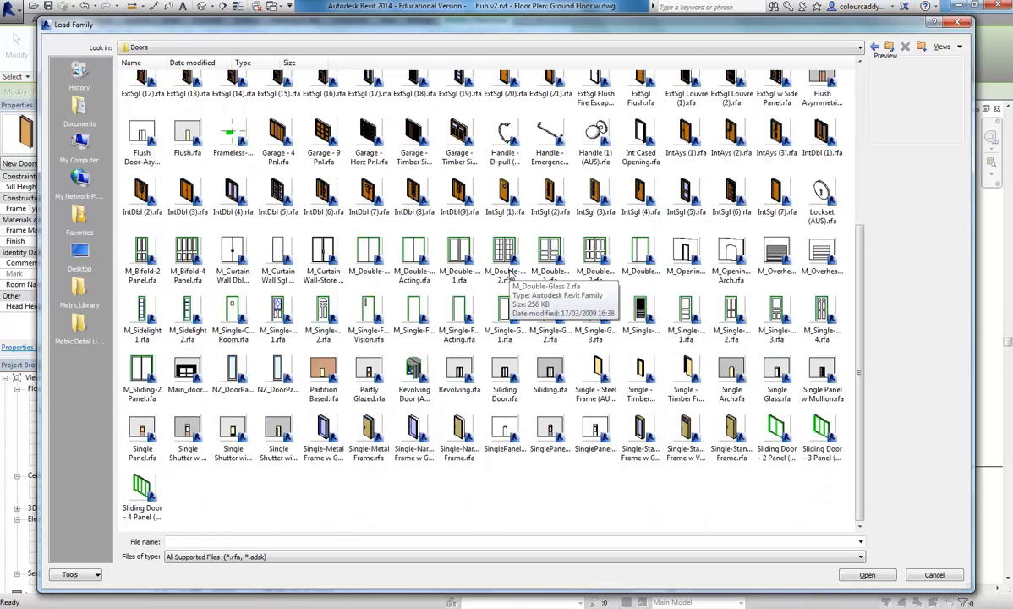
pyautogui.scroll(5, 509, 277)
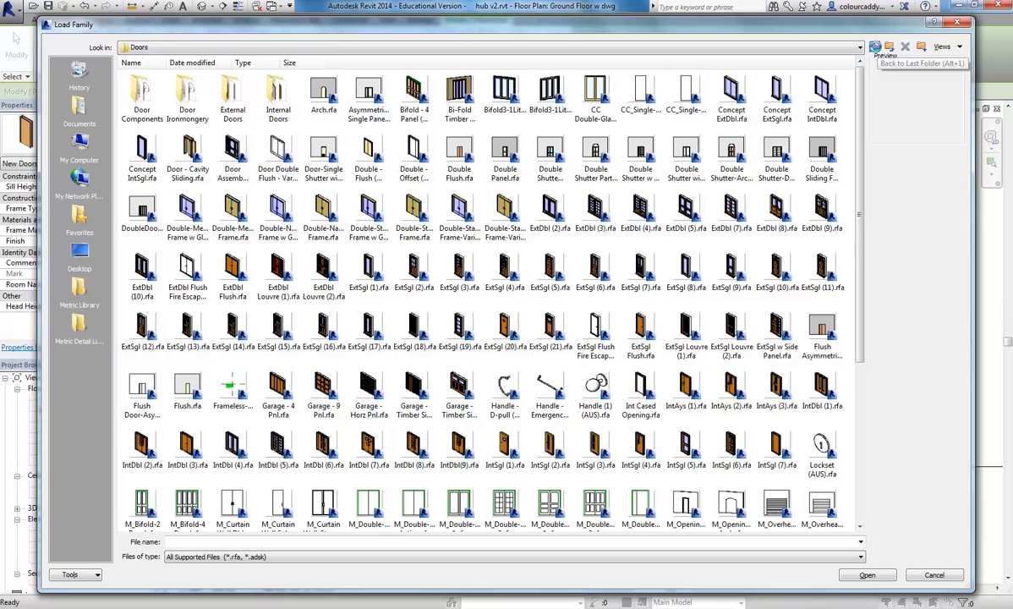
# Step: Add the Revit Library folder from EDU_DC_InteriorDesign to the Load Family dialog's shortcut places and try switching between the library shortcuts
pyautogui.click(875, 46)
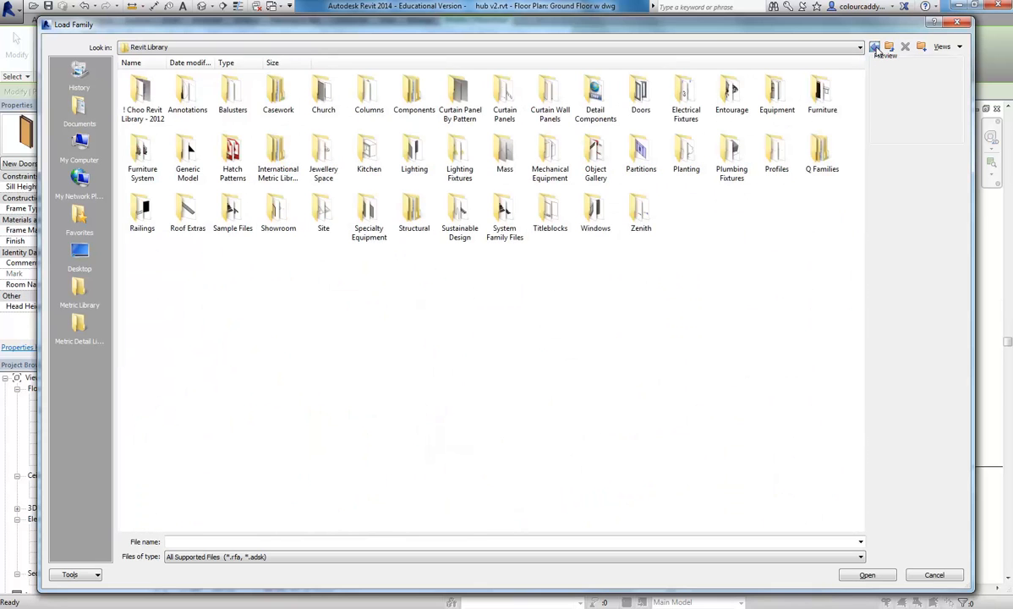
pyautogui.click(875, 46)
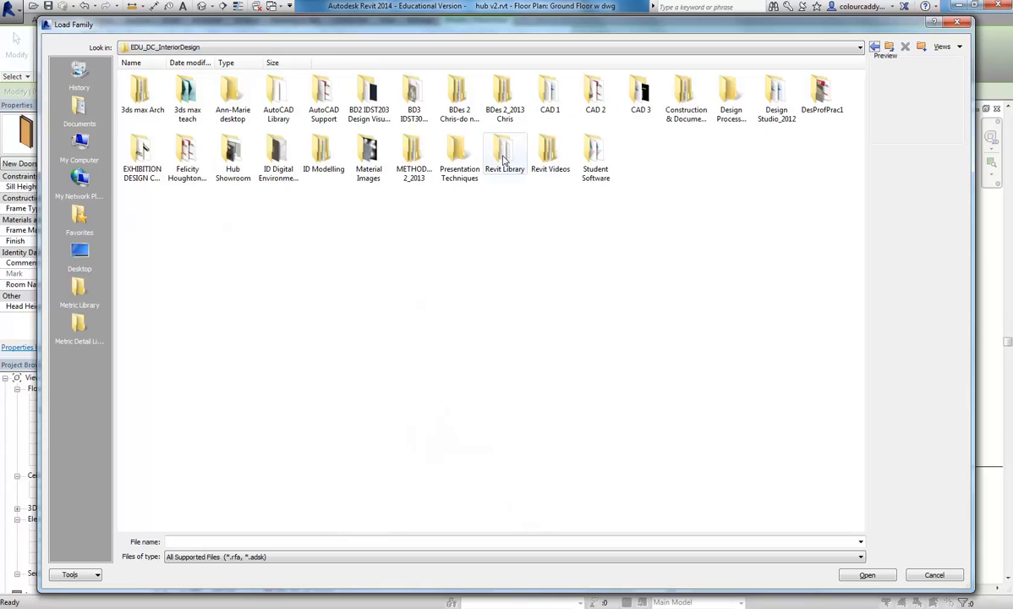
pyautogui.moveTo(504, 159); pyautogui.dragTo(83, 449)
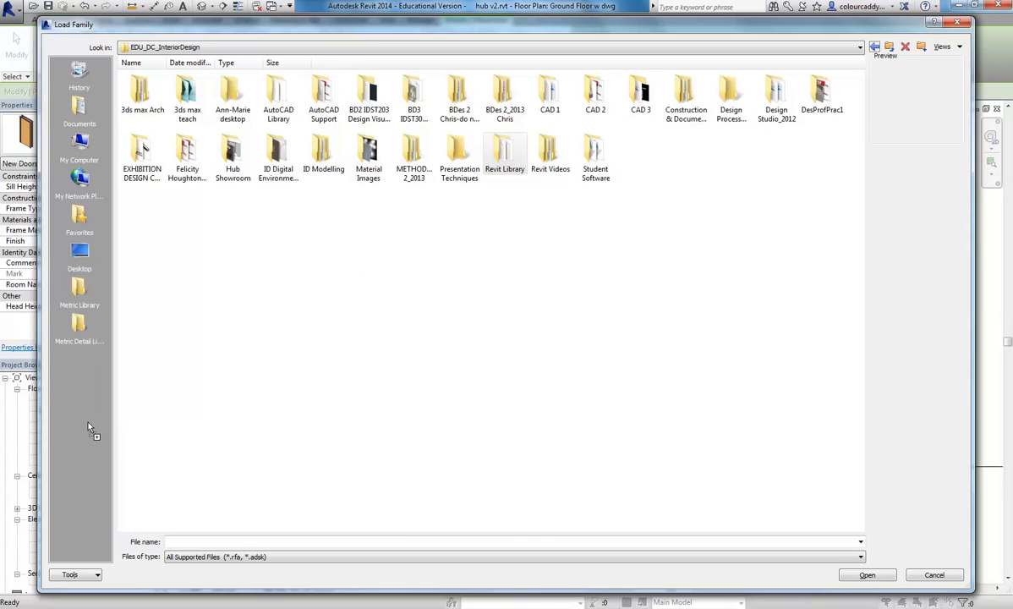
pyautogui.moveTo(89, 427)
pyautogui.mouseDown()
pyautogui.moveTo(83, 401)
pyautogui.moveTo(83, 433)
pyautogui.mouseUp()
pyautogui.click(76, 362)
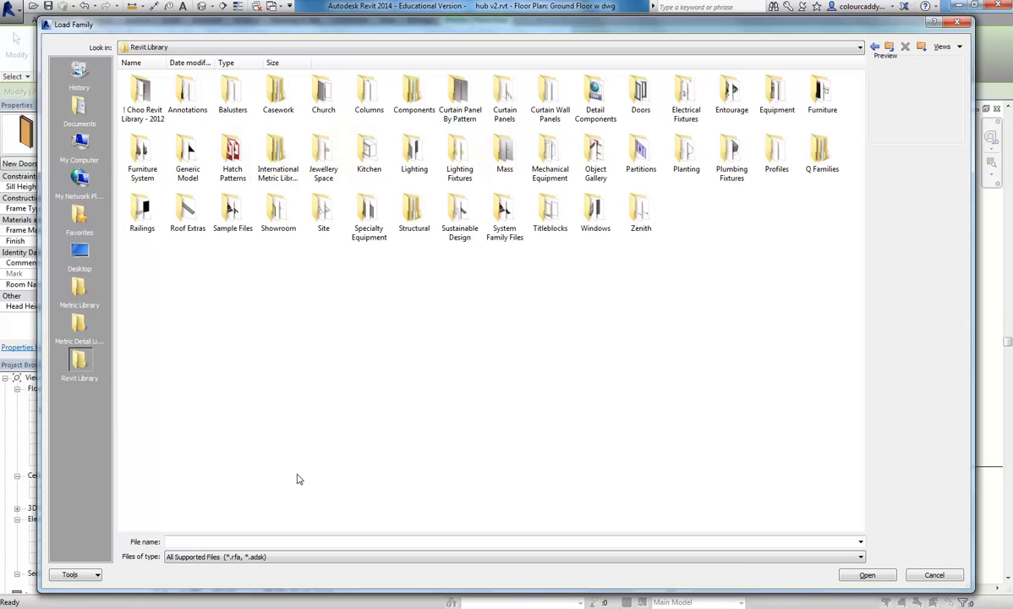
pyautogui.click(79, 291)
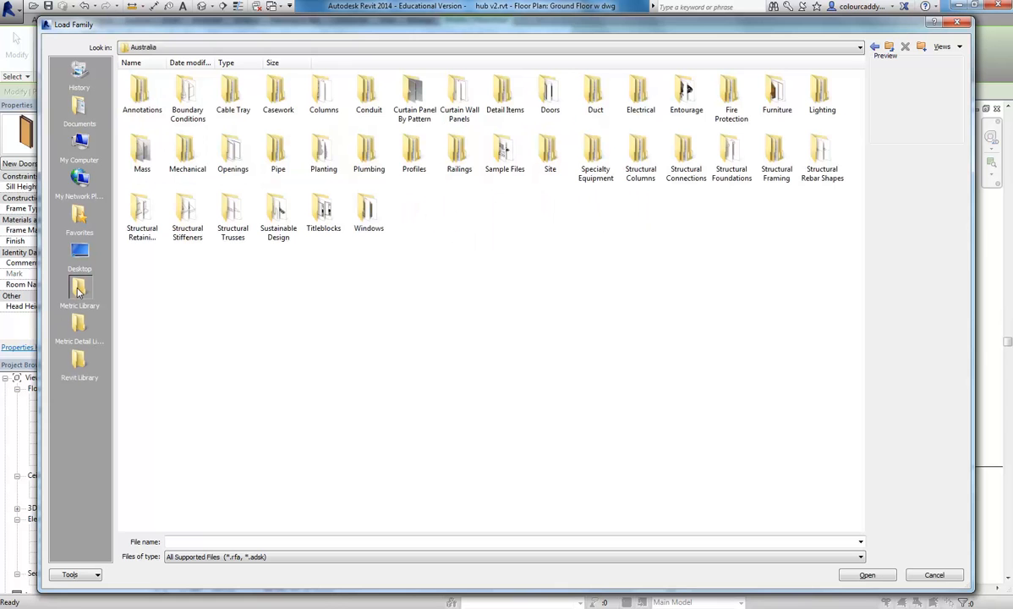
pyautogui.click(79, 323)
pyautogui.click(79, 355)
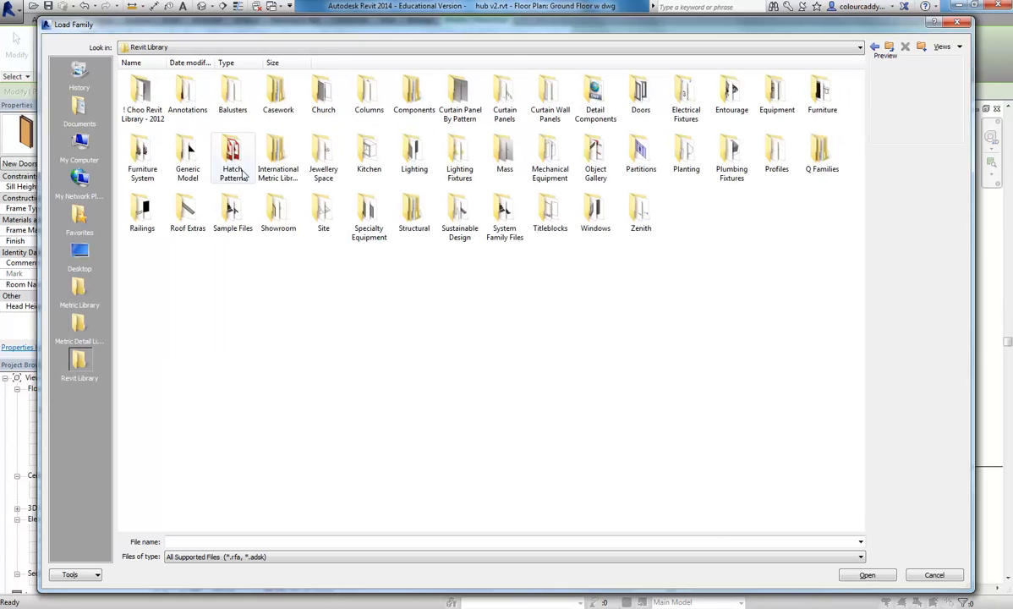
# Step: Load the CC_Single-Flush.rfa door family from the Revit Library's Doors folder
pyautogui.doubleClick(640, 93)
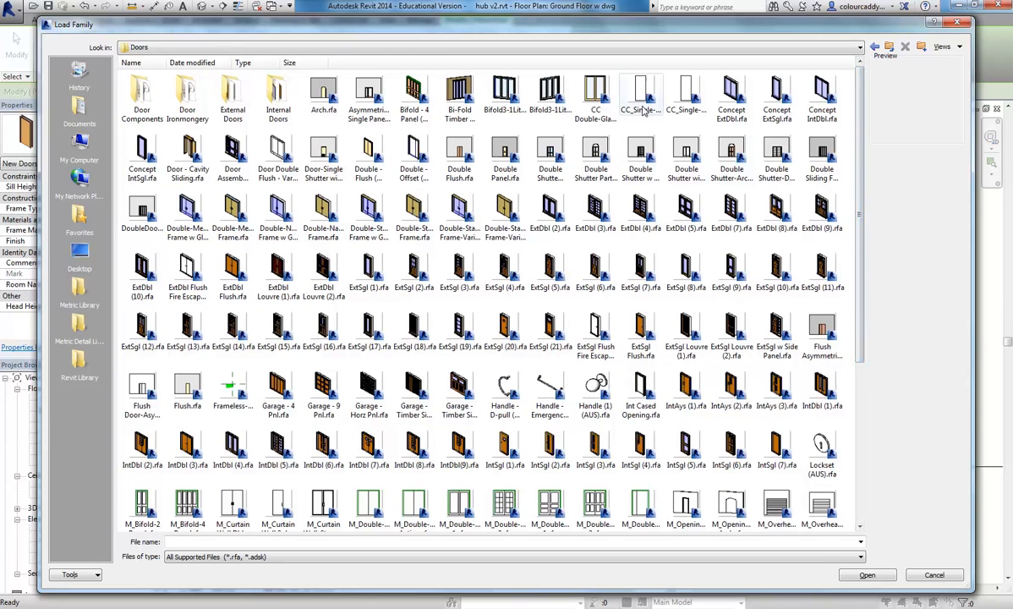
pyautogui.click(684, 98)
pyautogui.click(647, 92)
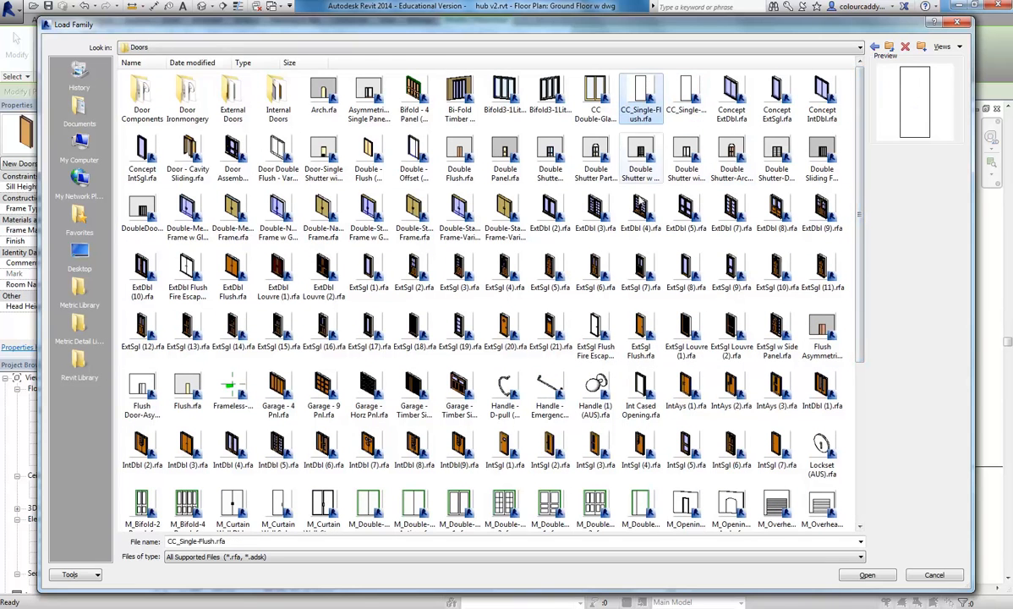
pyautogui.doubleClick(640, 100)
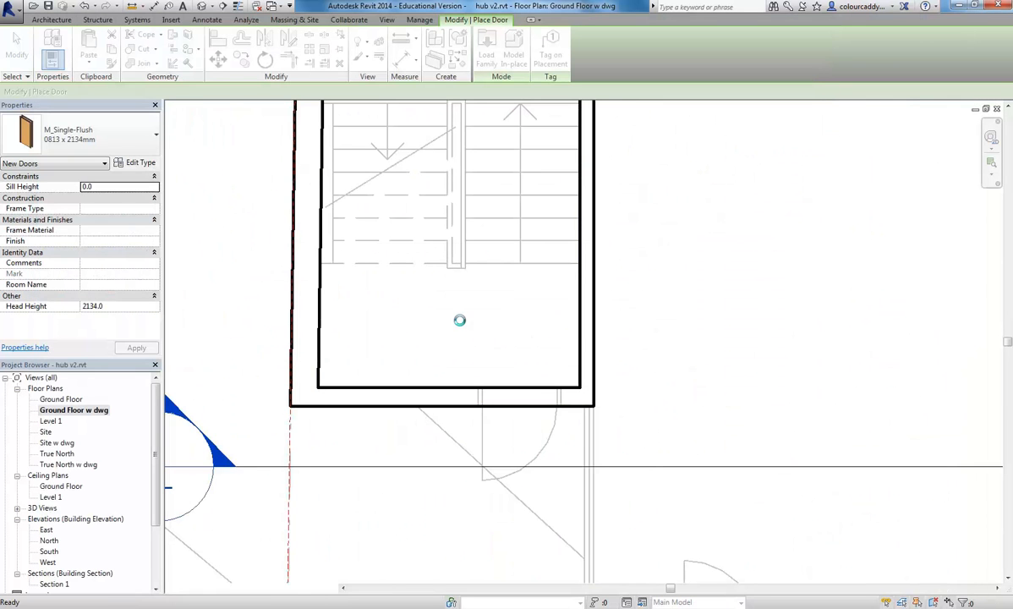
# Step: Place a CC_Single-Flush 0915 x 2134mm door in the stairwell's lower wall over the underlay's door, and end the placement
pyautogui.scroll(3, 503, 397)
pyautogui.moveTo(523, 363); pyautogui.dragTo(527, 341, button='middle')
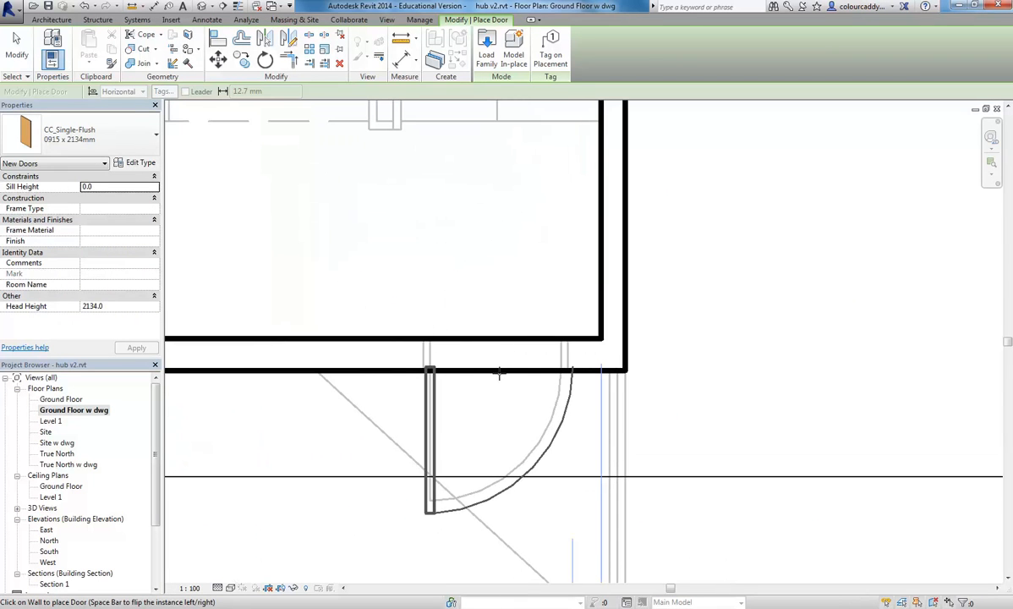
pyautogui.moveTo(495, 373); pyautogui.dragTo(531, 344, button='middle')
pyautogui.scroll(2, 532, 344)
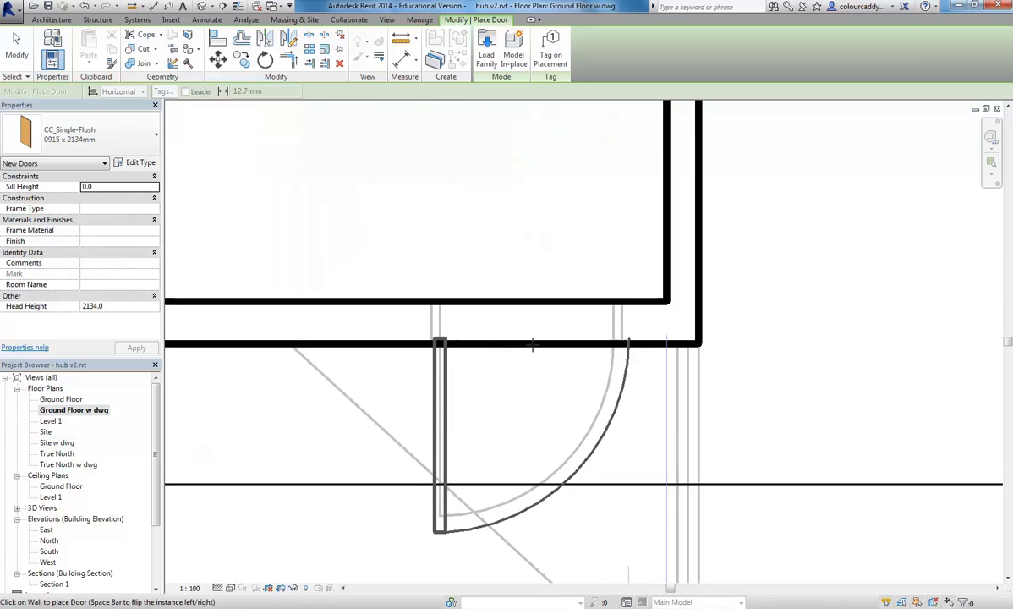
pyautogui.click(530, 342)
pyautogui.rightClick(447, 152)
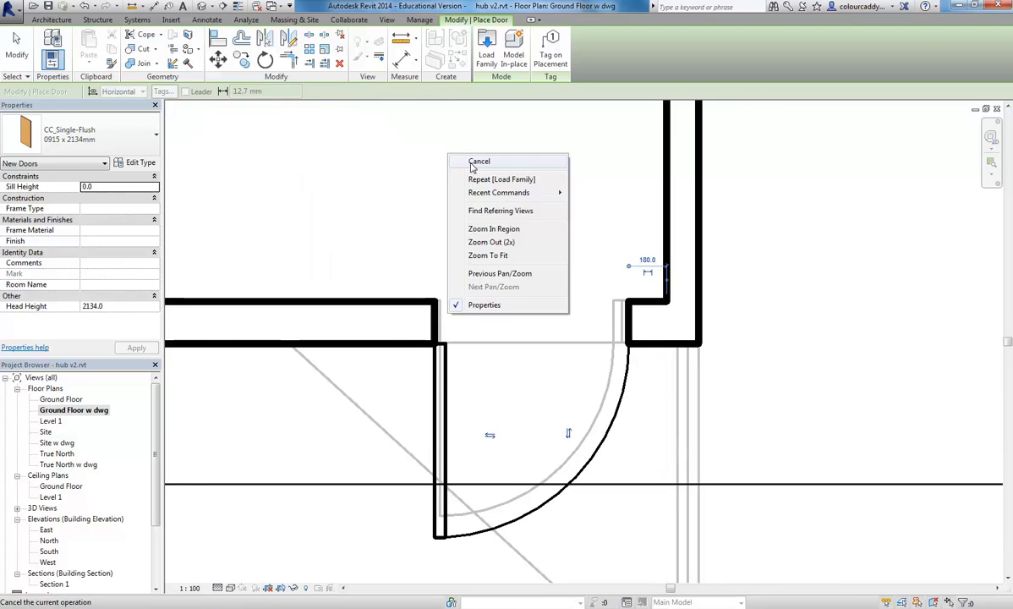
pyautogui.click(476, 164)
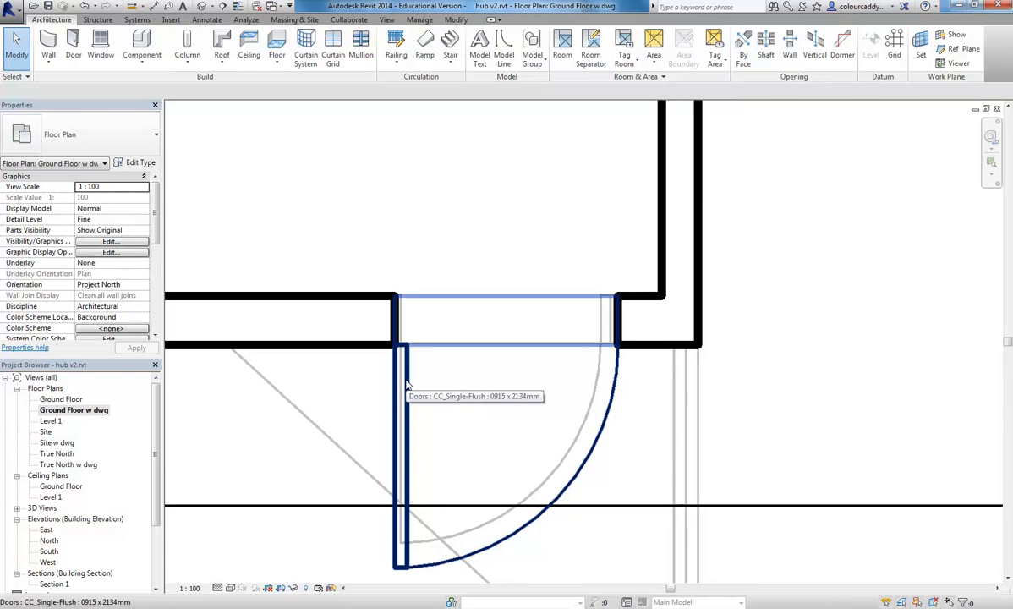
# Step: Check the placed door's selection and set the Ground Floor w dwg view's detail level to Coarse
pyautogui.click(406, 385)
pyautogui.click(382, 229)
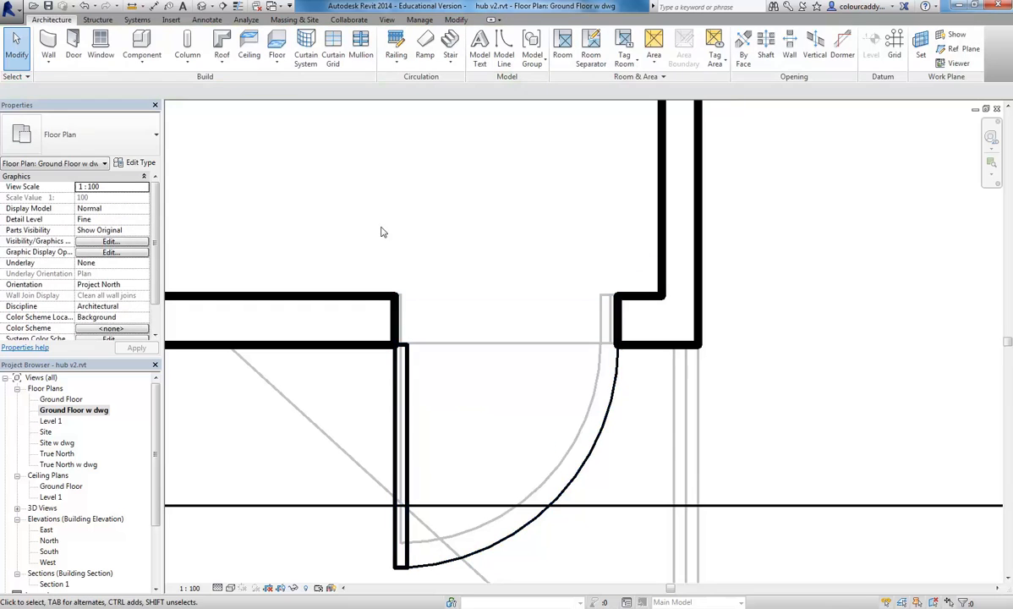
pyautogui.click(229, 588)
pyautogui.click(235, 550)
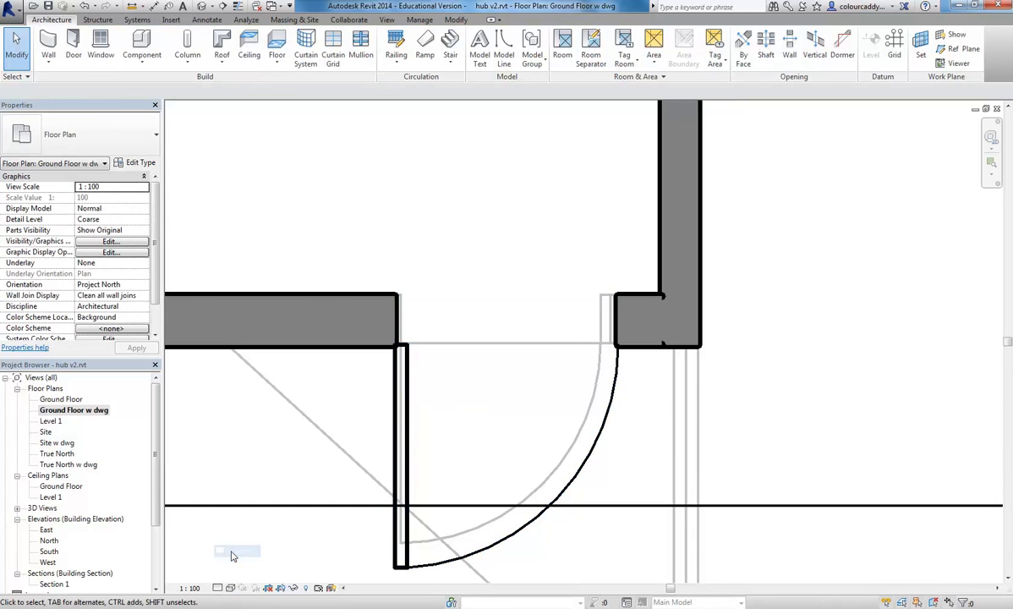
# Step: Select the placed CC_Single-Flush door in the stairwell's lower wall and open its type properties
pyautogui.scroll(2, 510, 285)
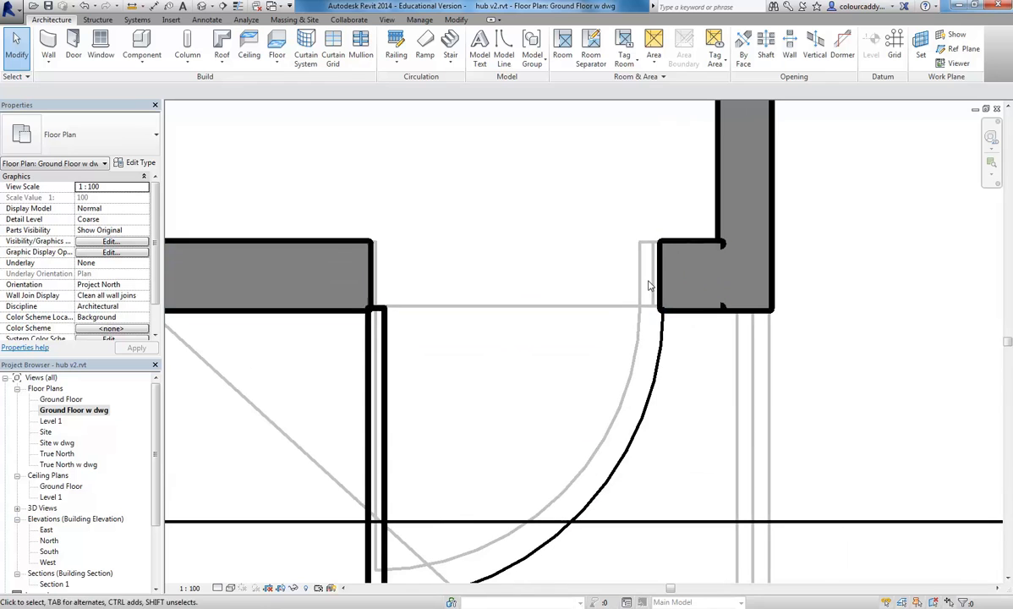
pyautogui.click(369, 373)
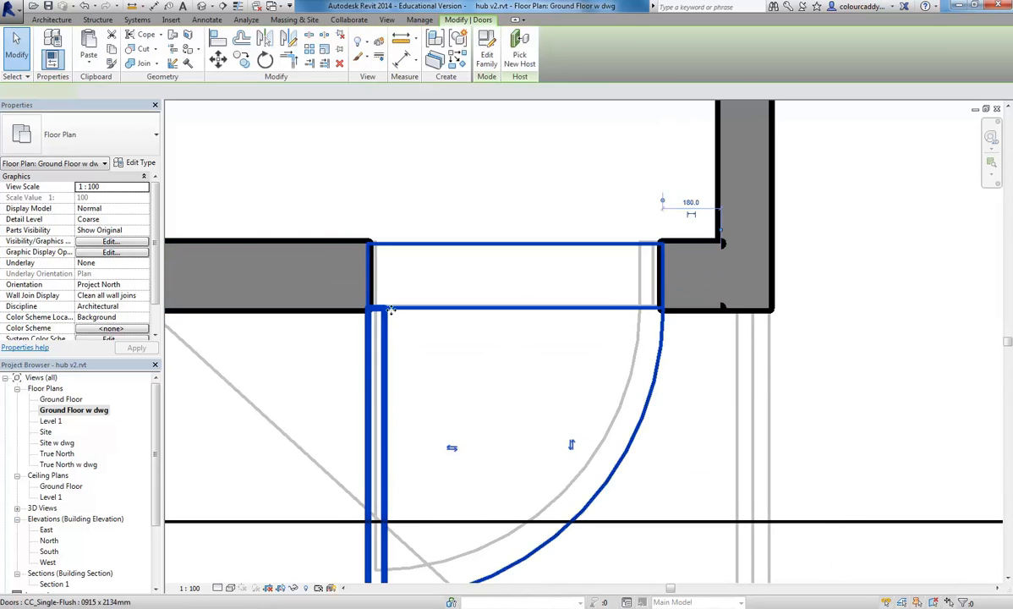
pyautogui.scroll(-2, 368, 374)
pyautogui.moveTo(355, 252); pyautogui.dragTo(346, 284, button='middle')
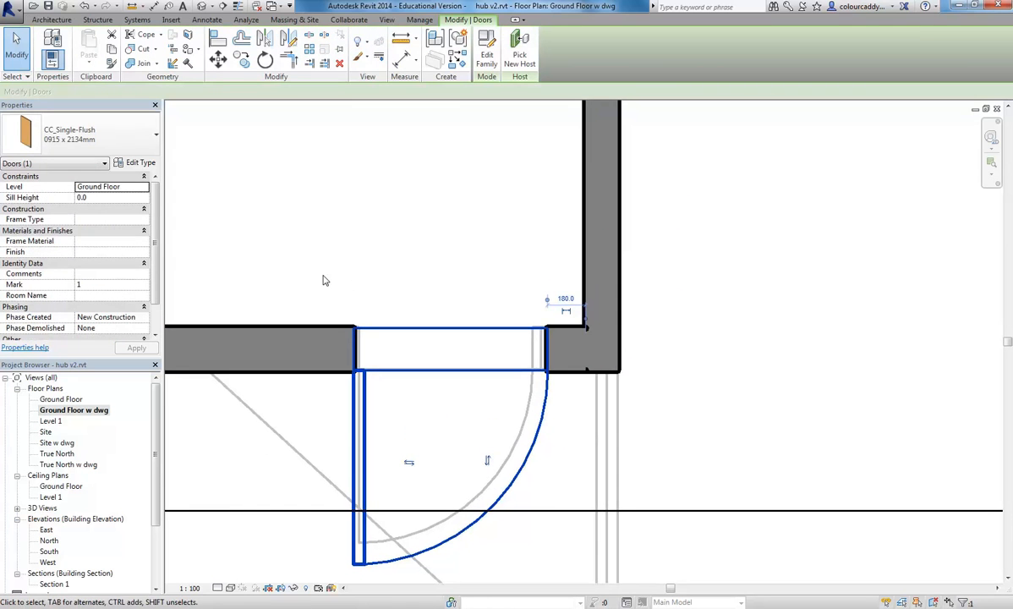
pyautogui.click(140, 163)
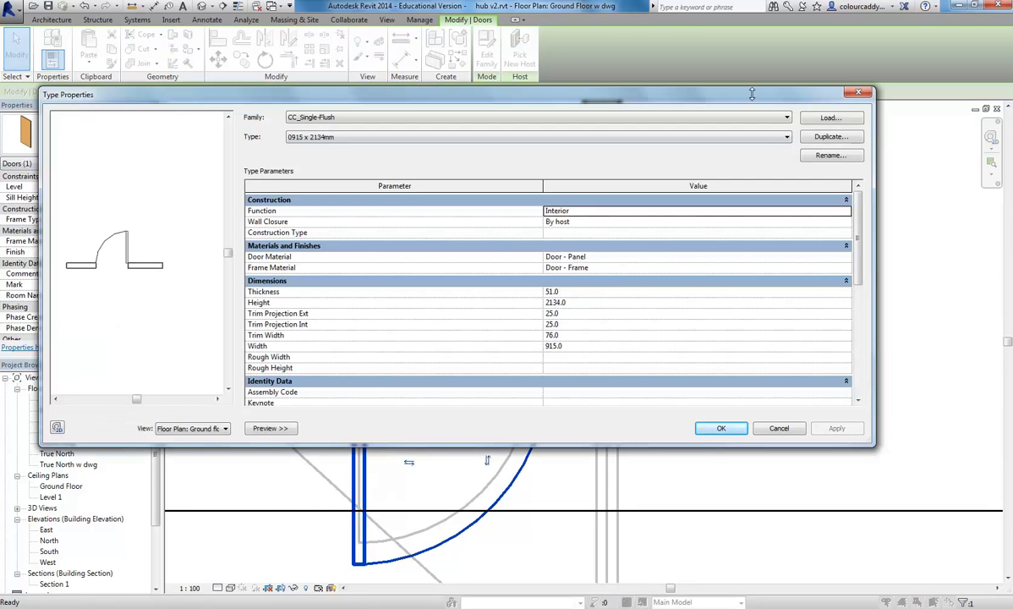
# Step: Start loading another door family, check the Metric Library's Doors folder and browse to the Revit Library's Doors folder
pyautogui.click(829, 120)
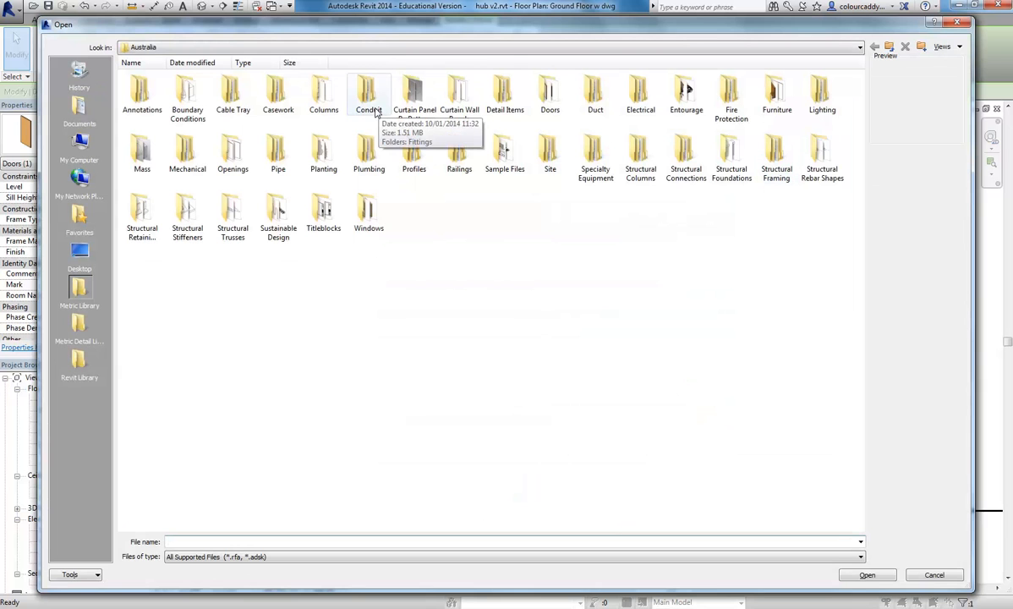
pyautogui.doubleClick(549, 94)
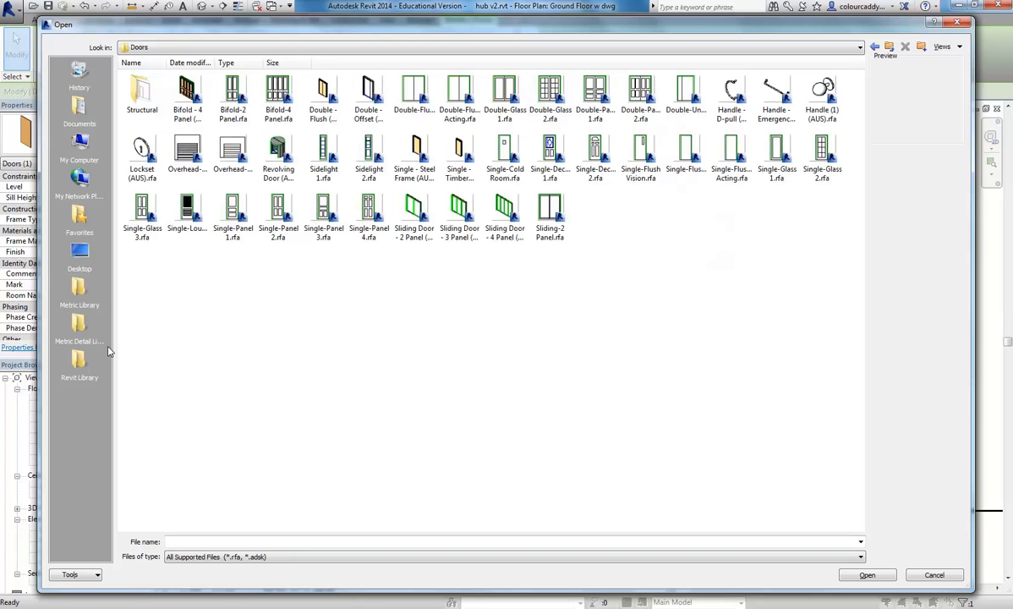
pyautogui.click(79, 328)
pyautogui.doubleClick(638, 98)
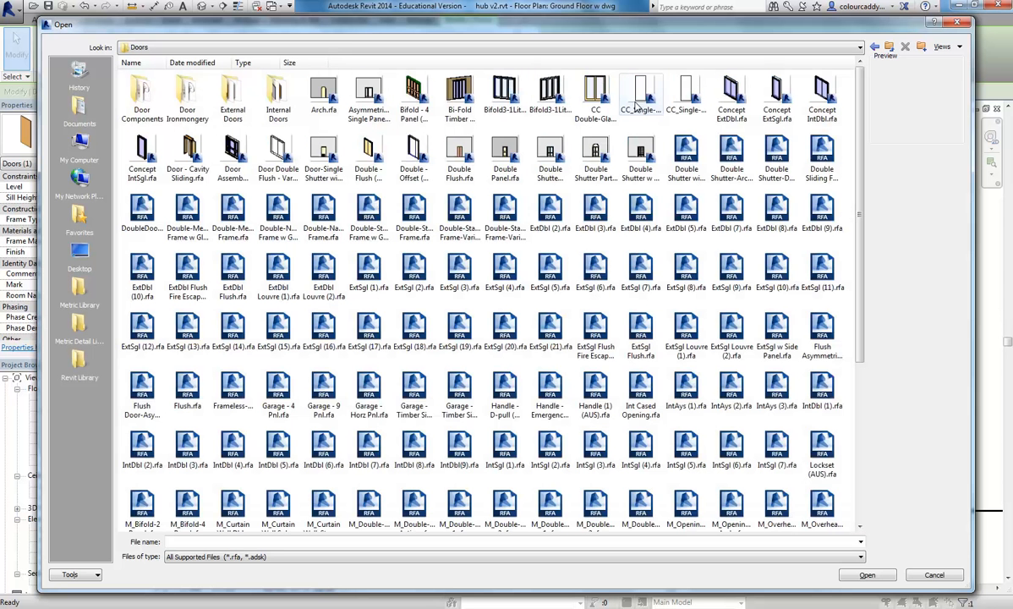
# Step: Preview single-door families in the Doors folder, including CC_Single-Flush-No-Architrave.rfa, M_Single-Panel 2.rfa and M_Single-Flush.rfa
pyautogui.click(686, 98)
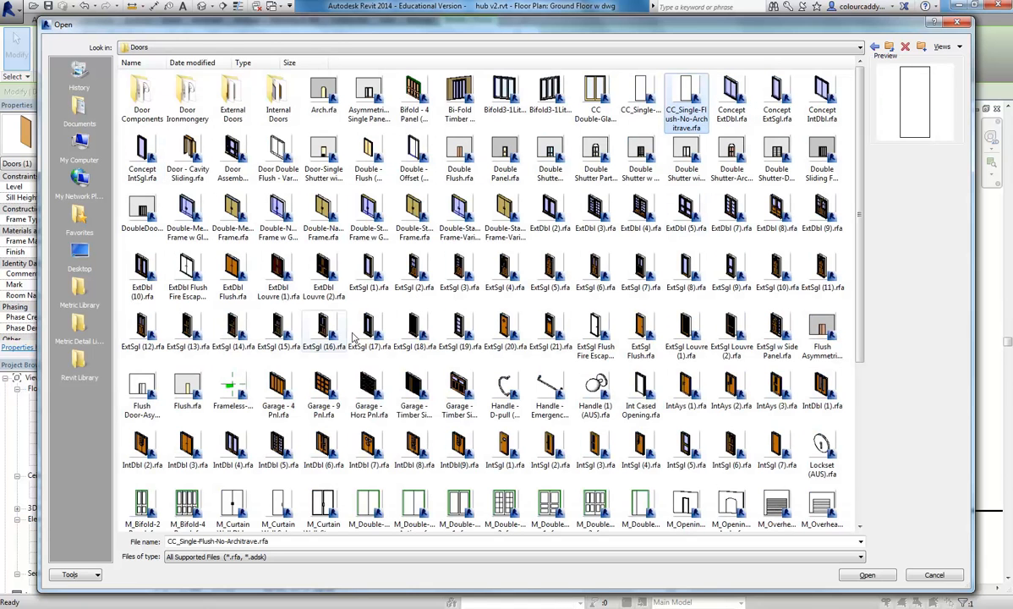
pyautogui.scroll(-2, 507, 381)
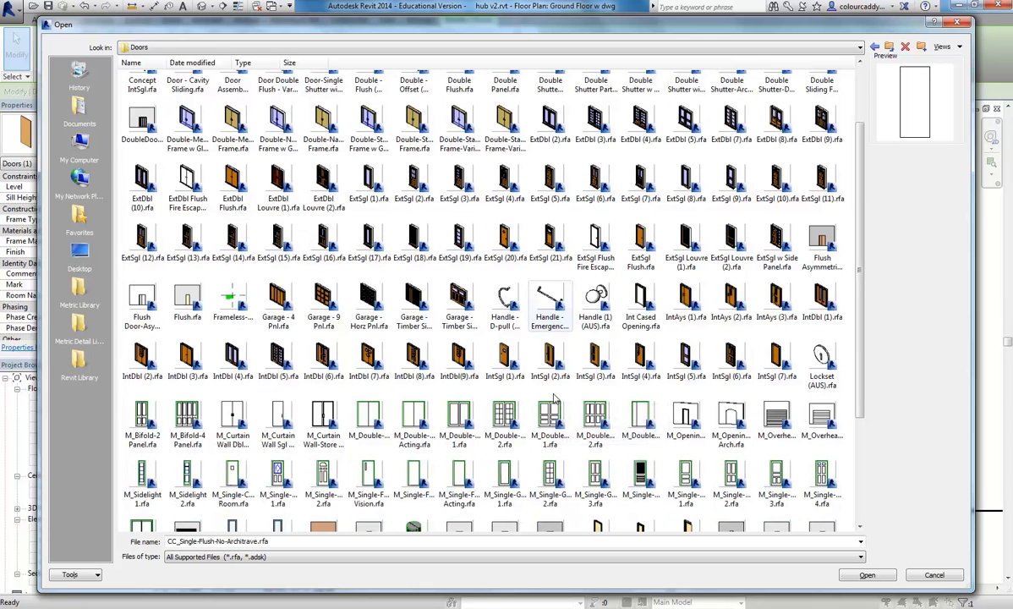
pyautogui.scroll(-4, 417, 229)
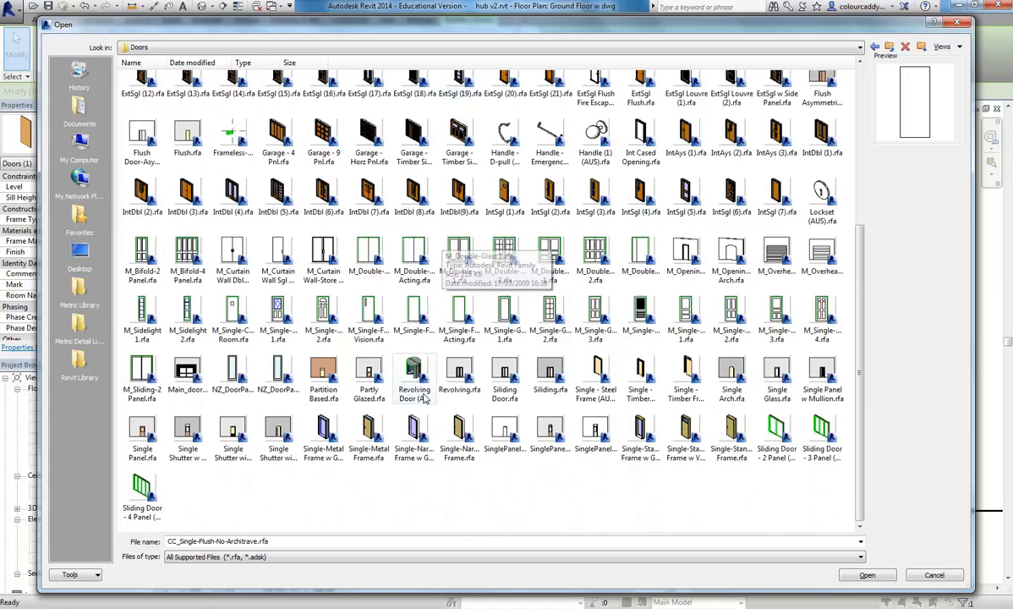
pyautogui.click(522, 489)
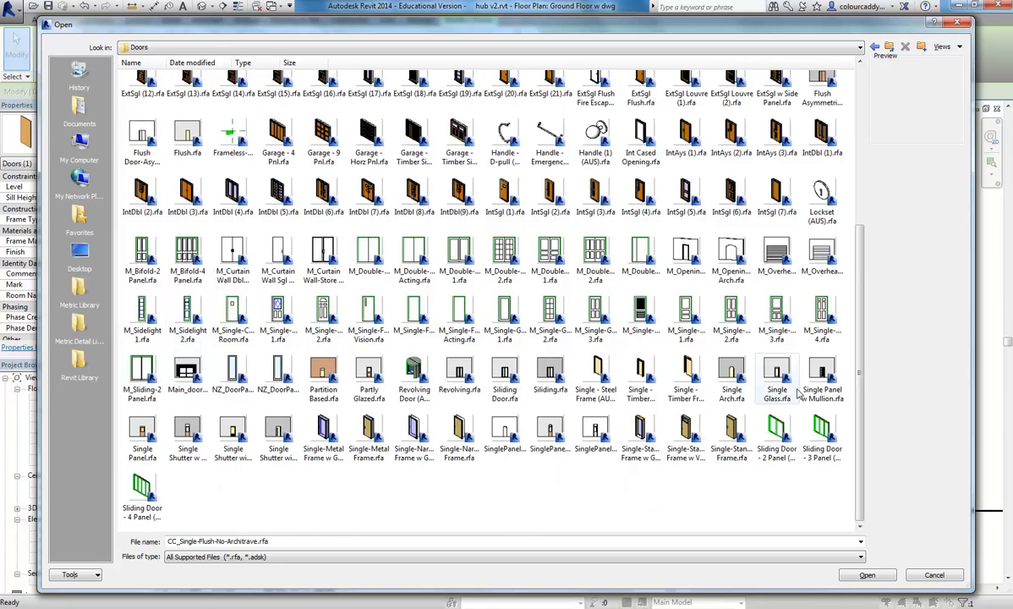
pyautogui.click(730, 314)
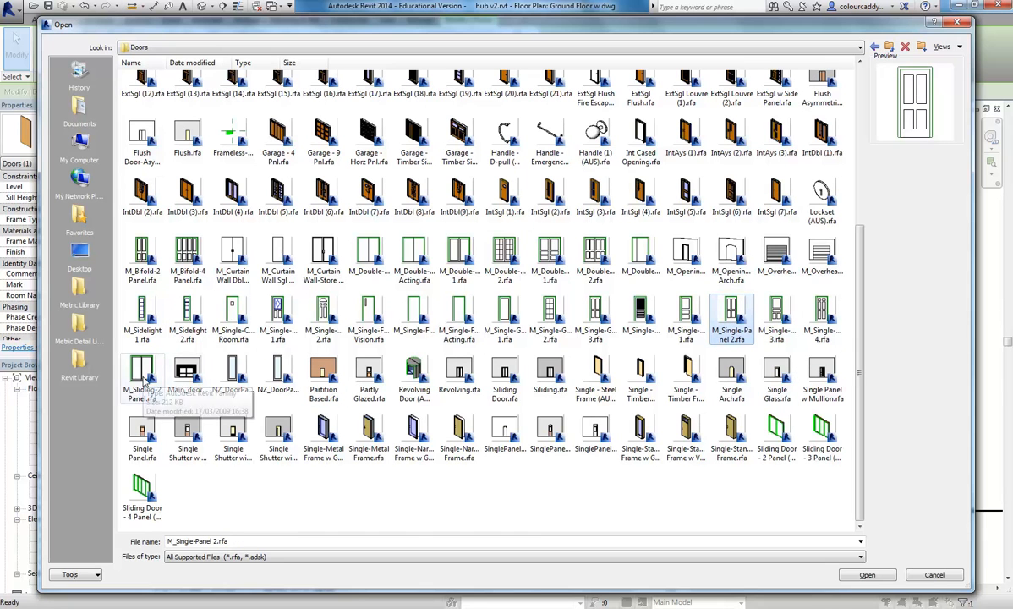
pyautogui.click(413, 312)
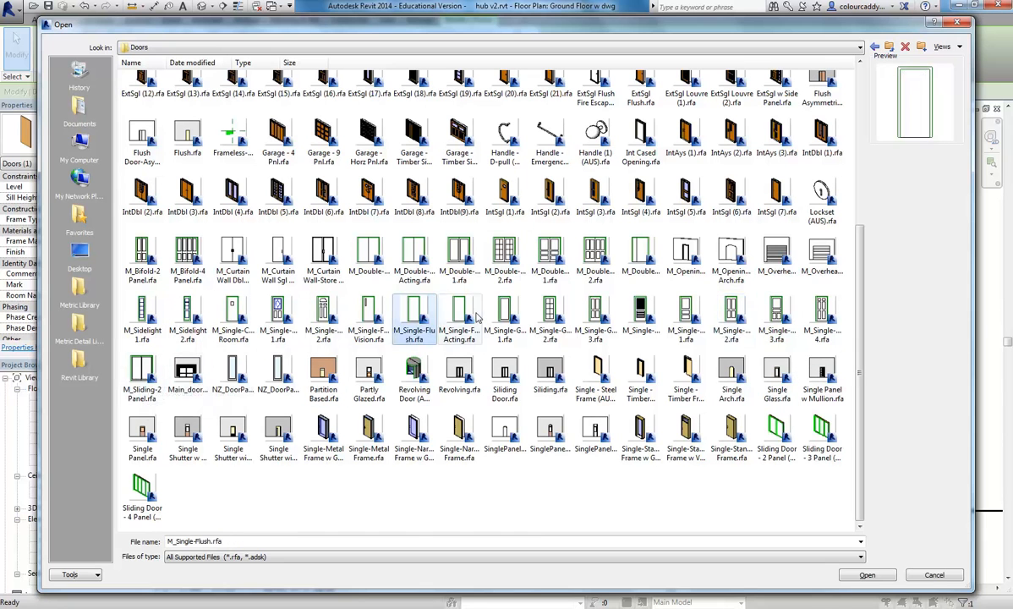
pyautogui.click(321, 447)
# Step: Step through the door families from Partition Based.rfa onwards and load Single - Timber Frame (AUS).rfa
pyautogui.click(323, 376)
pyautogui.press('Right')
pyautogui.press('Right')
pyautogui.press('Right')
pyautogui.press('Right')
pyautogui.press('Right')
pyautogui.press('Right')
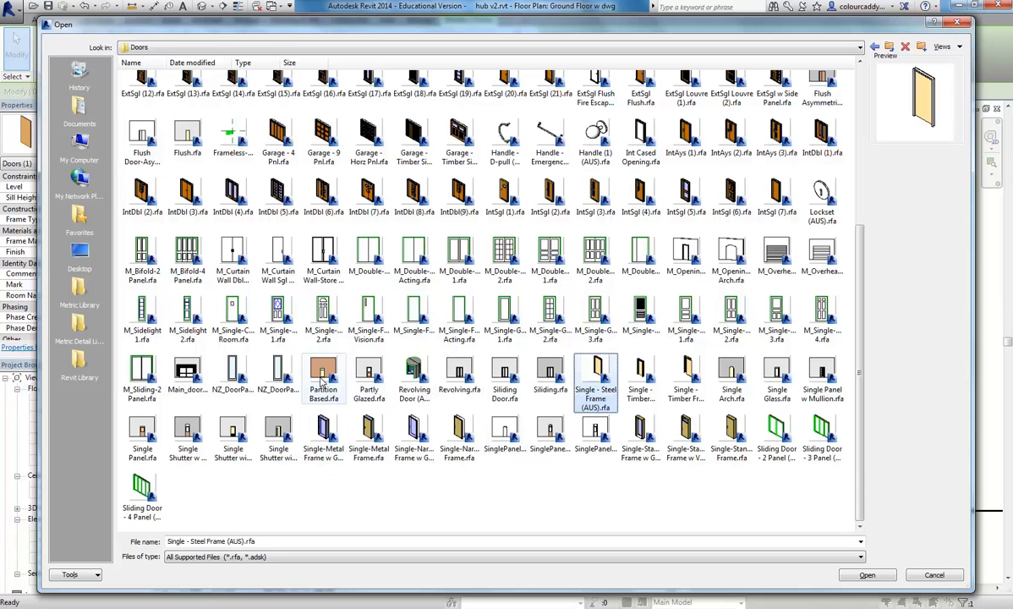
pyautogui.click(642, 402)
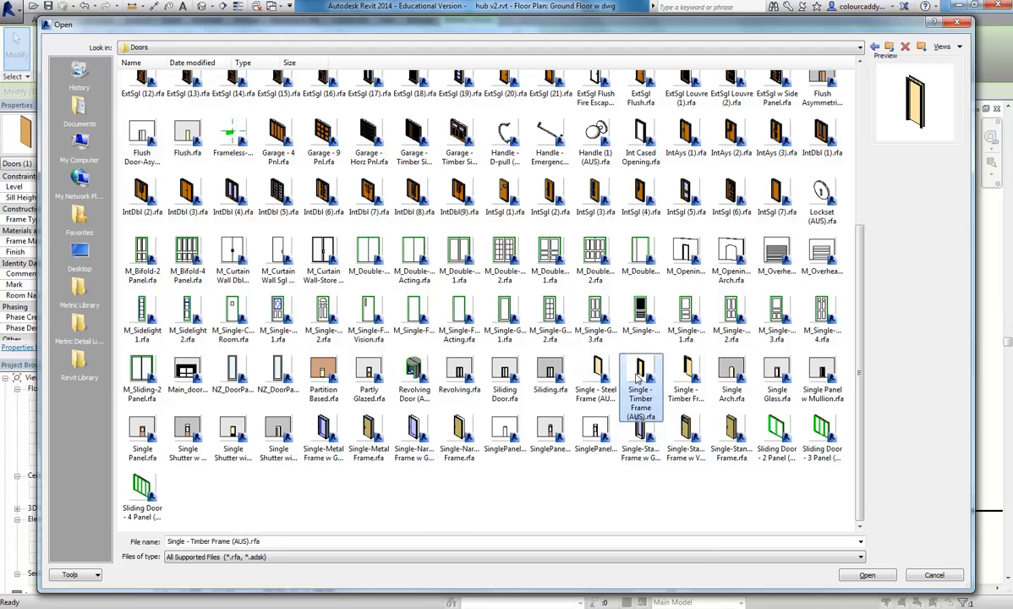
pyautogui.doubleClick(640, 372)
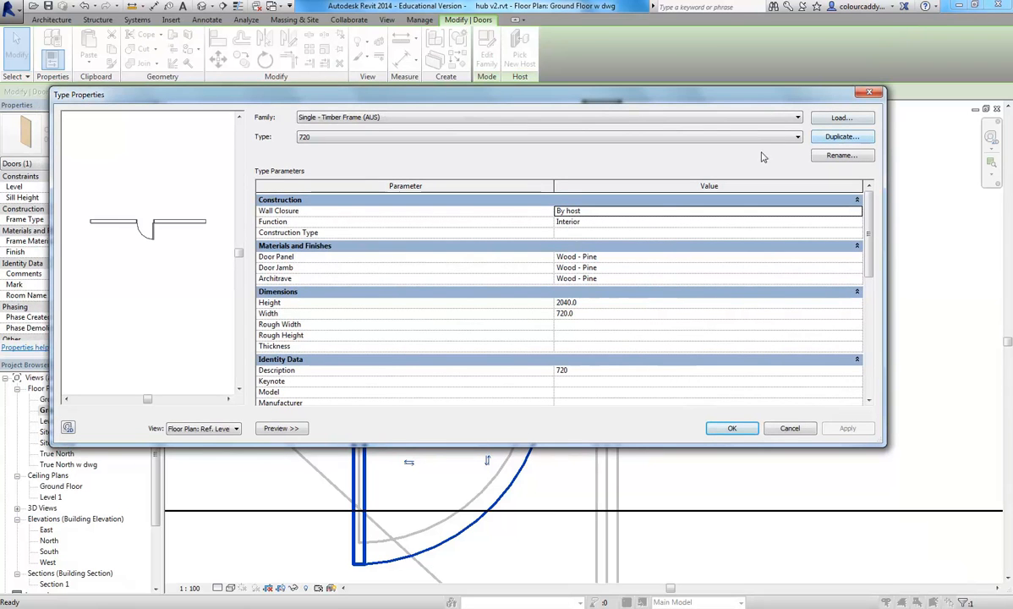
# Step: Load Single - Steel Frame (AUS).rfa from the Revit Library's Doors folder and apply its 720 type to the selected door
pyautogui.click(841, 119)
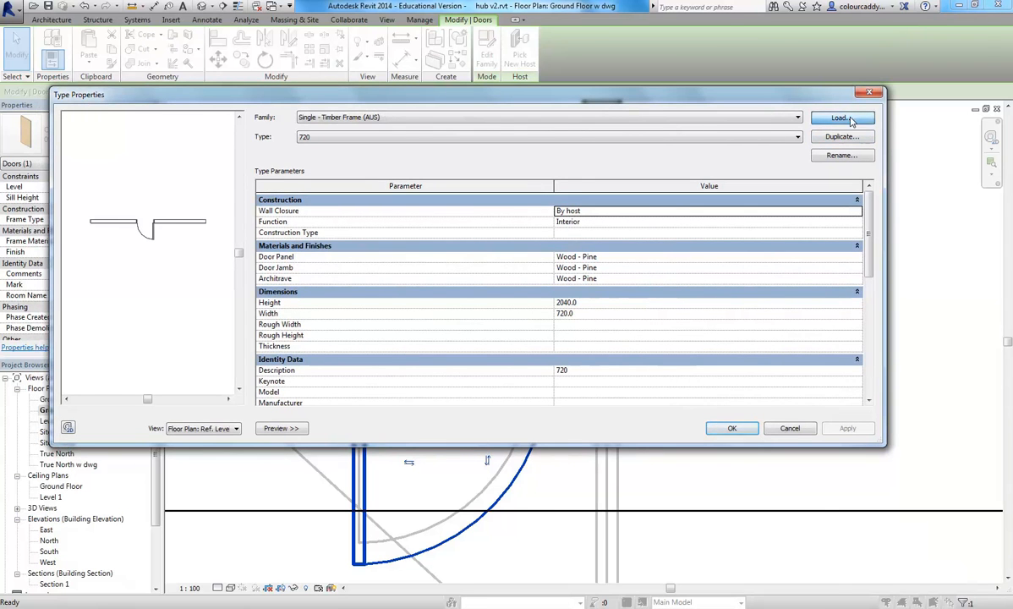
pyautogui.click(84, 366)
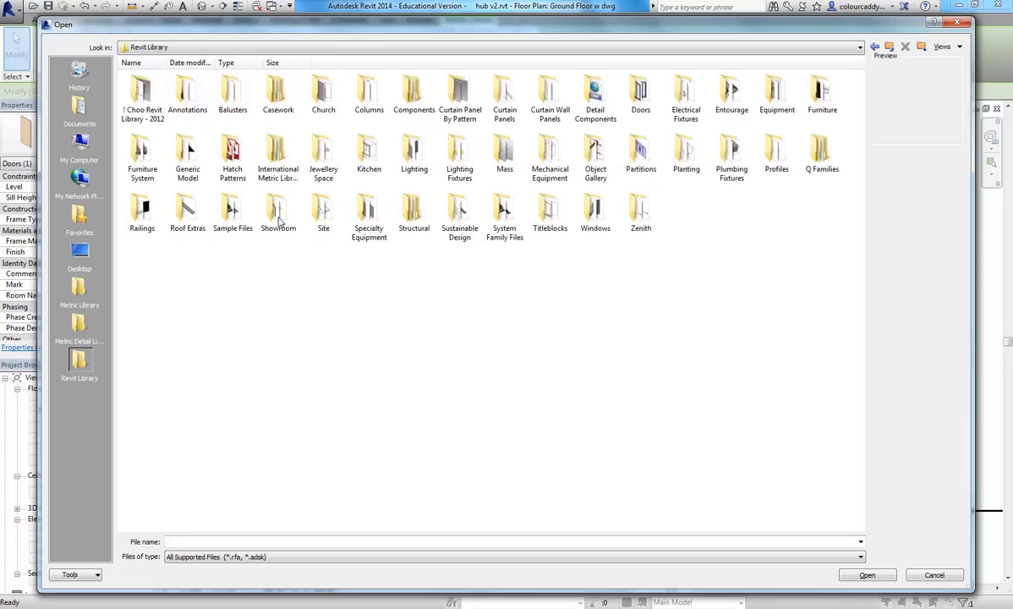
pyautogui.doubleClick(640, 97)
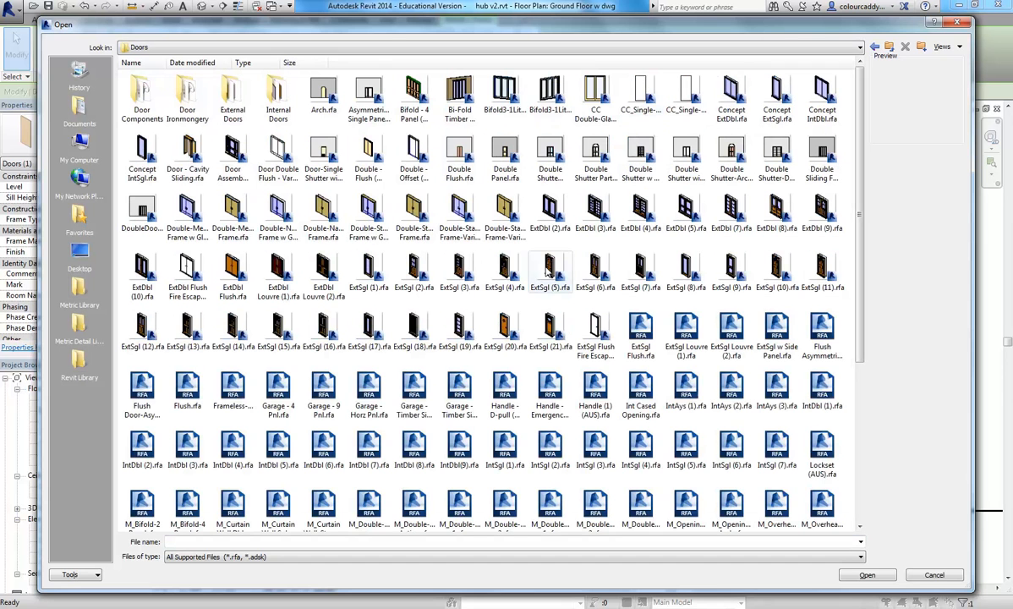
pyautogui.scroll(-3, 851, 364)
pyautogui.scroll(-1, 851, 364)
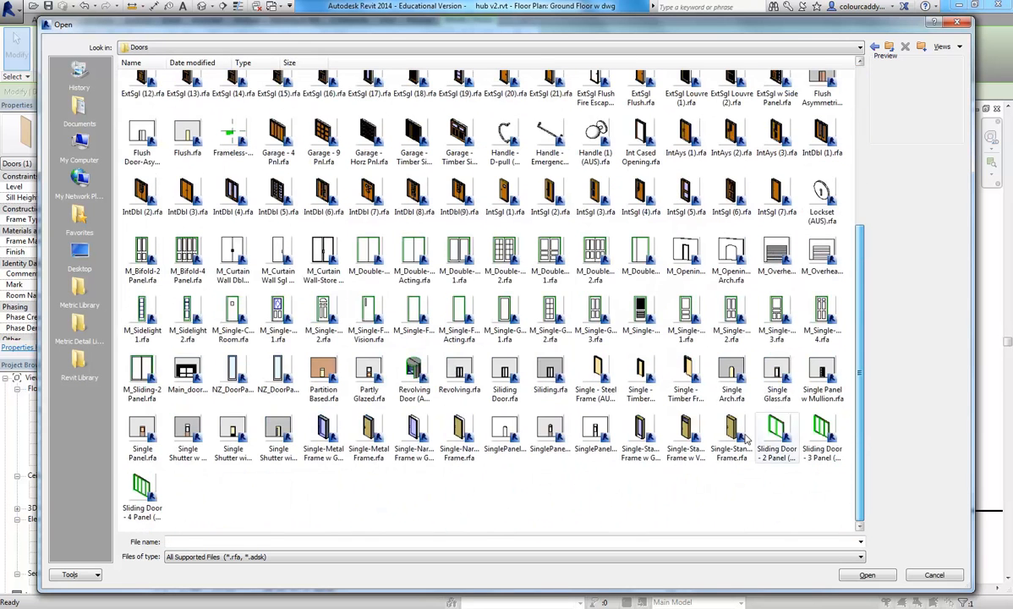
pyautogui.click(687, 382)
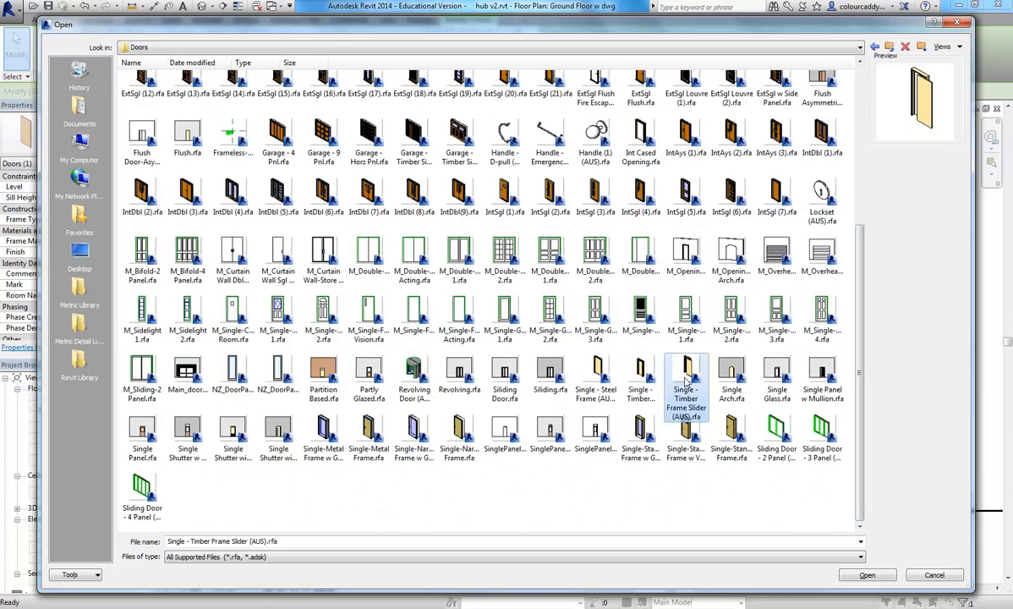
pyautogui.click(584, 376)
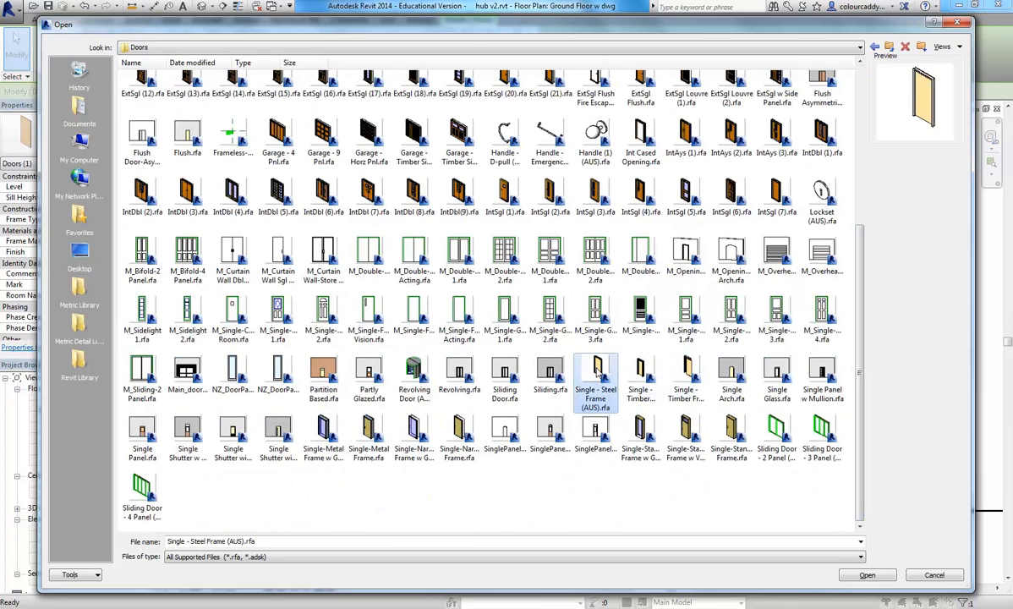
pyautogui.doubleClick(597, 370)
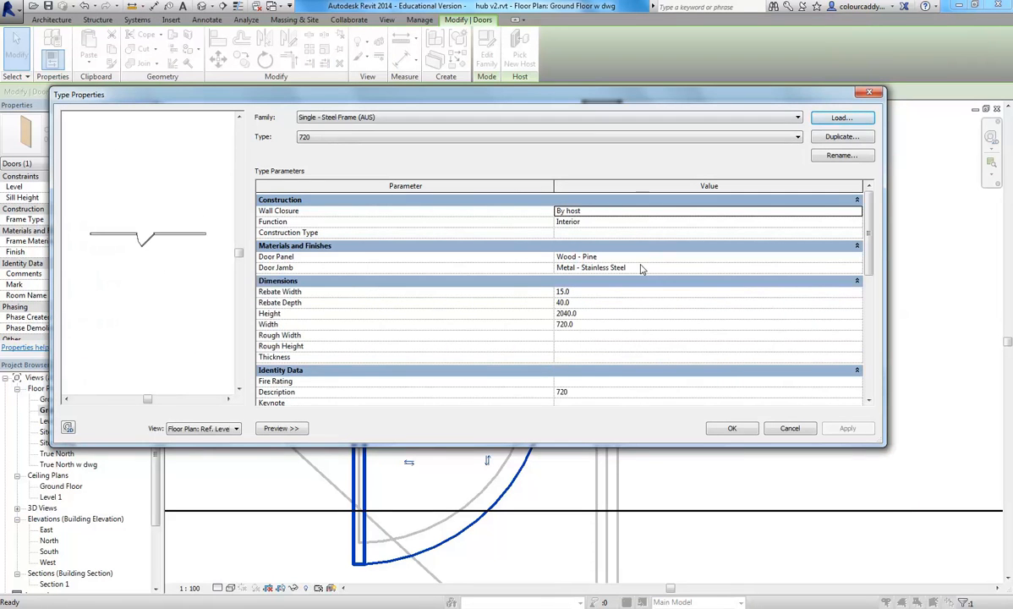
pyautogui.click(732, 428)
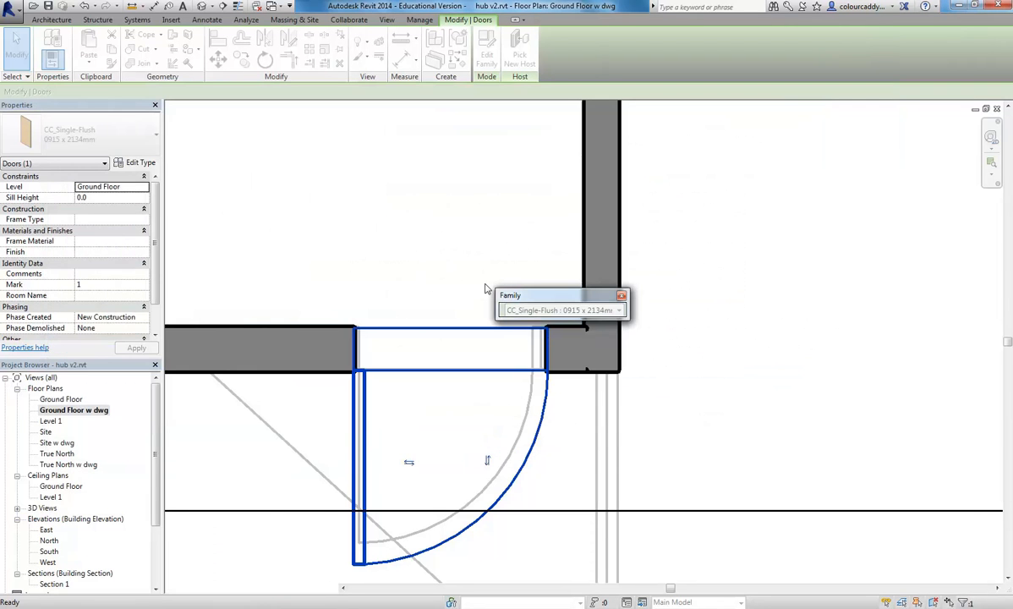
# Step: Flip the steel-frame door's facing and hand so its swing matches the underlay door, and deselect it
pyautogui.press('space')
pyautogui.moveTo(393, 400); pyautogui.dragTo(369, 377, button='middle')
pyautogui.moveTo(385, 335); pyautogui.dragTo(420, 282, button='middle')
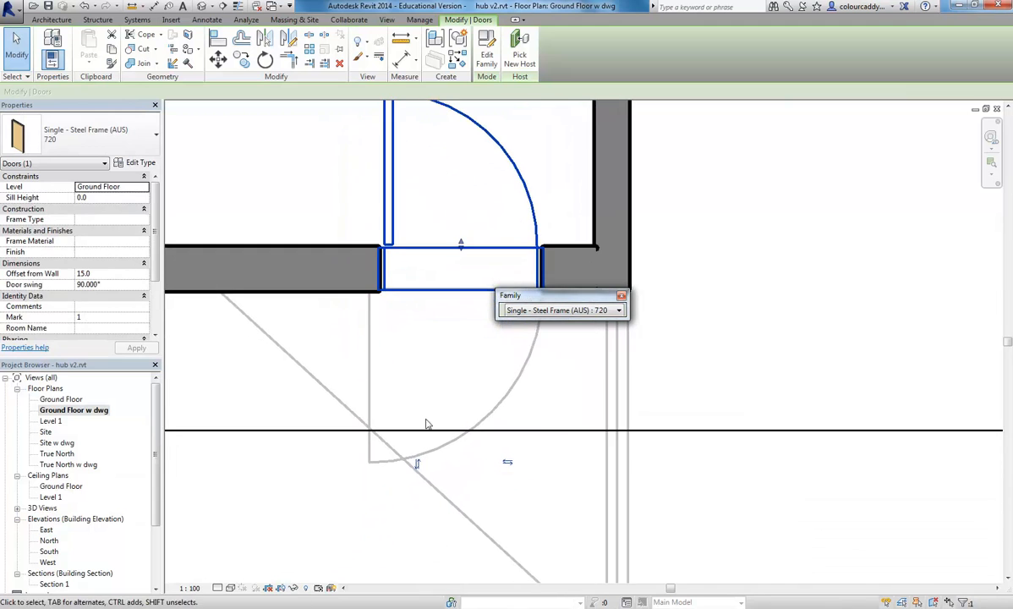
pyautogui.moveTo(448, 471); pyautogui.dragTo(396, 478, button='middle')
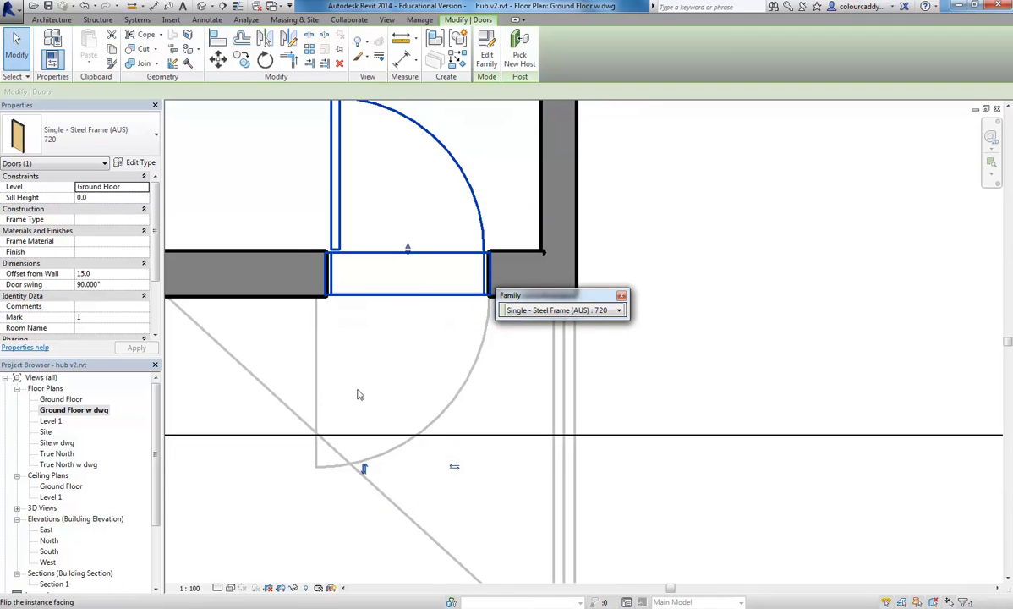
pyautogui.click(365, 470)
pyautogui.scroll(-1, 312, 328)
pyautogui.moveTo(398, 207); pyautogui.dragTo(348, 317, button='middle')
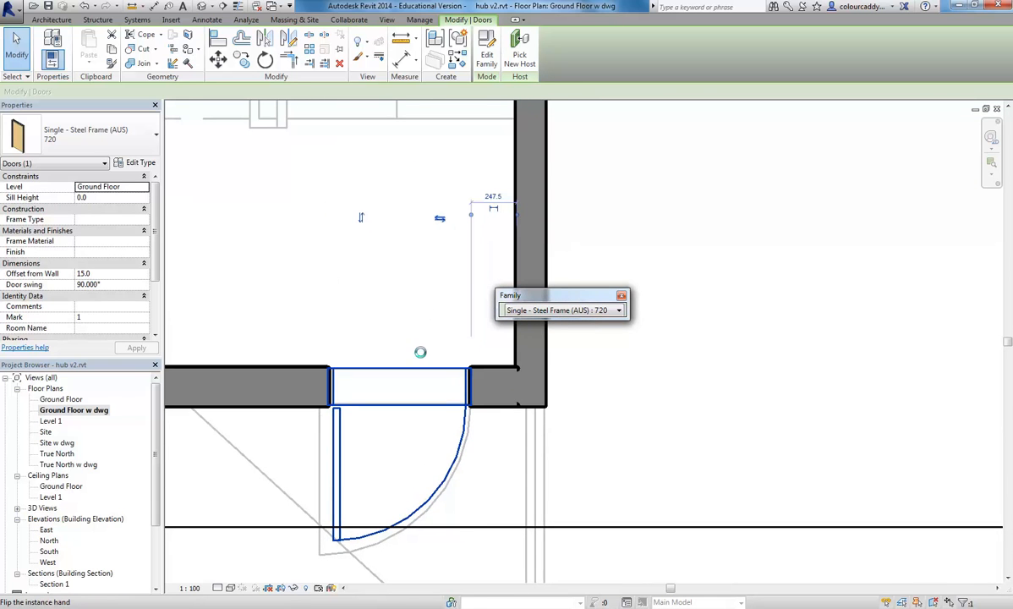
pyautogui.click(440, 218)
pyautogui.press('space')
pyautogui.click(680, 407)
# Step: Compare the steel-frame door with the underlay and measure the underlay door's width along the wall's lower face
pyautogui.scroll(-2, 685, 405)
pyautogui.moveTo(695, 390); pyautogui.dragTo(763, 346, button='middle')
pyautogui.scroll(2, 590, 408)
pyautogui.moveTo(586, 409); pyautogui.dragTo(405, 439, button='middle')
pyautogui.scroll(-3, 344, 267)
pyautogui.moveTo(354, 267); pyautogui.dragTo(421, 279, button='middle')
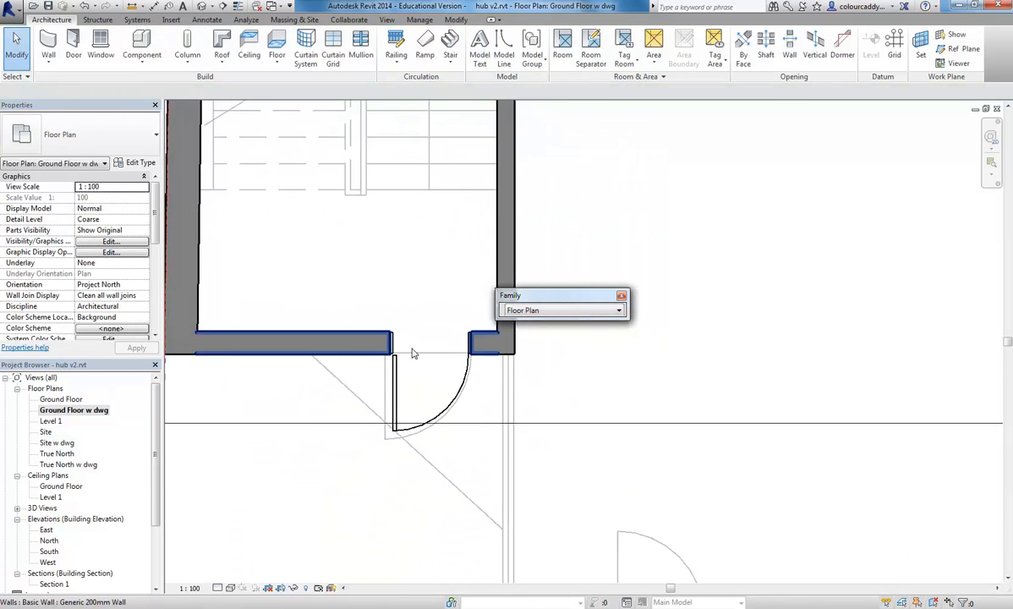
pyautogui.scroll(4, 414, 349)
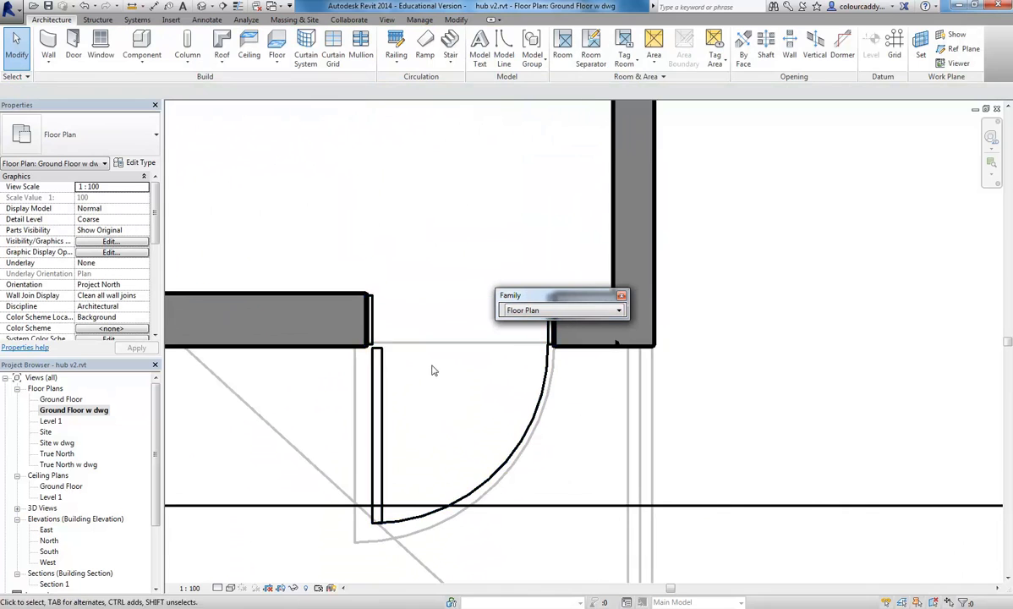
pyautogui.scroll(-1, 431, 370)
pyautogui.moveTo(350, 219); pyautogui.dragTo(345, 253, button='middle')
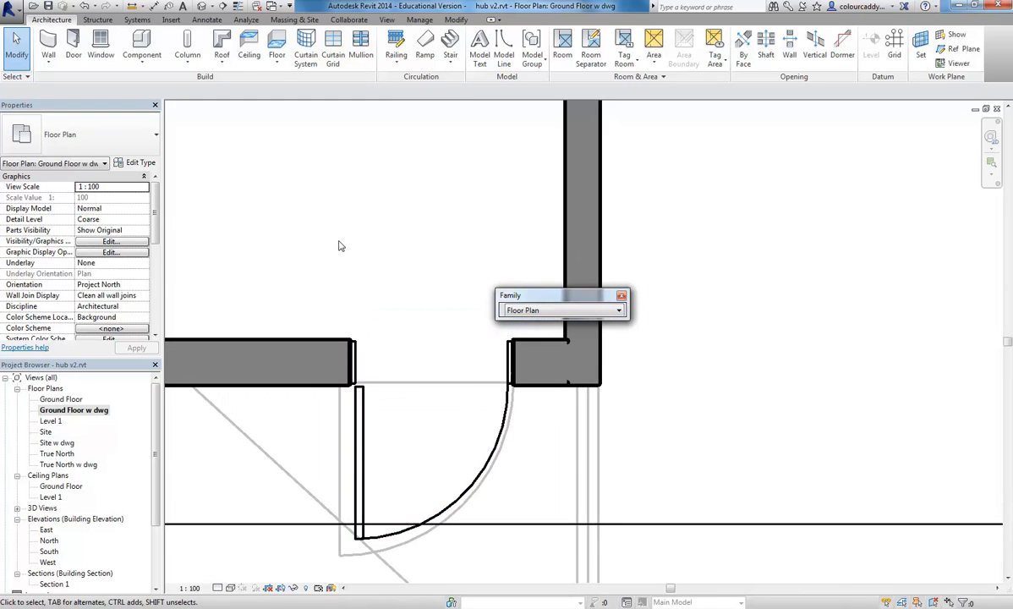
pyautogui.click(131, 6)
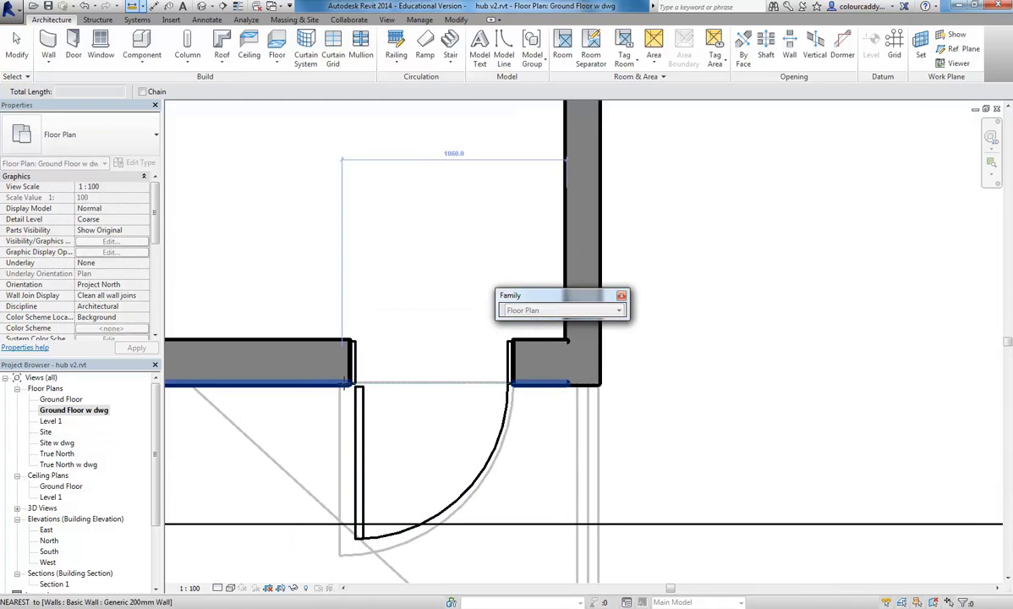
pyautogui.click(342, 384)
pyautogui.click(512, 385)
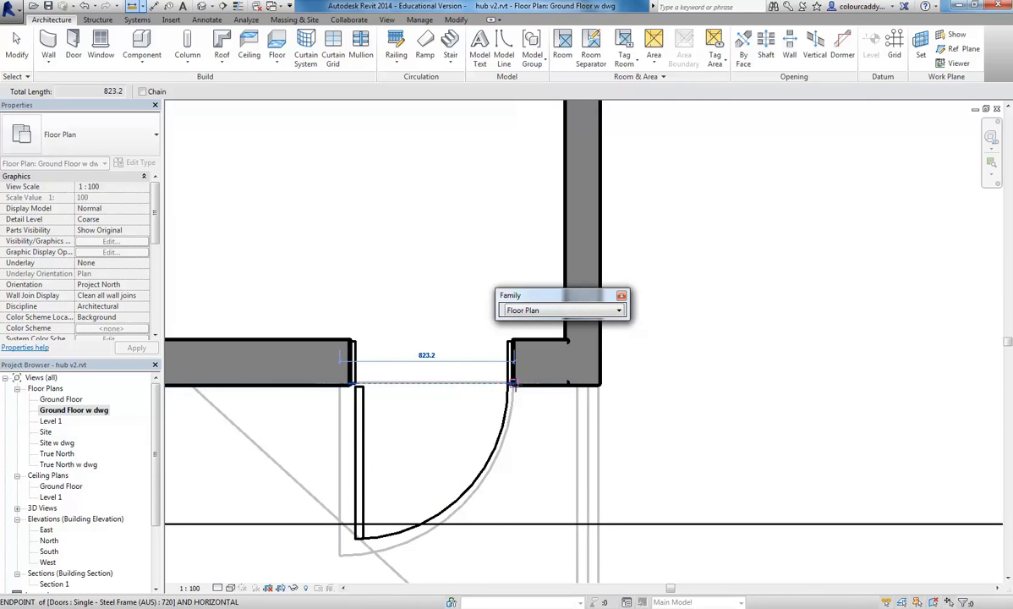
pyautogui.scroll(4, 512, 384)
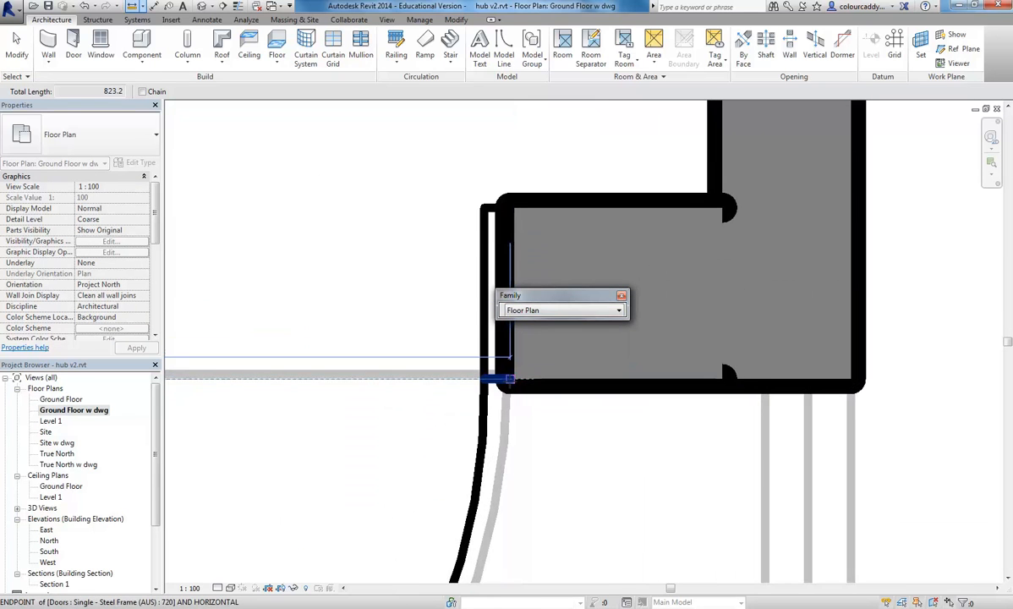
pyautogui.scroll(-3, 510, 378)
pyautogui.scroll(-2, 332, 373)
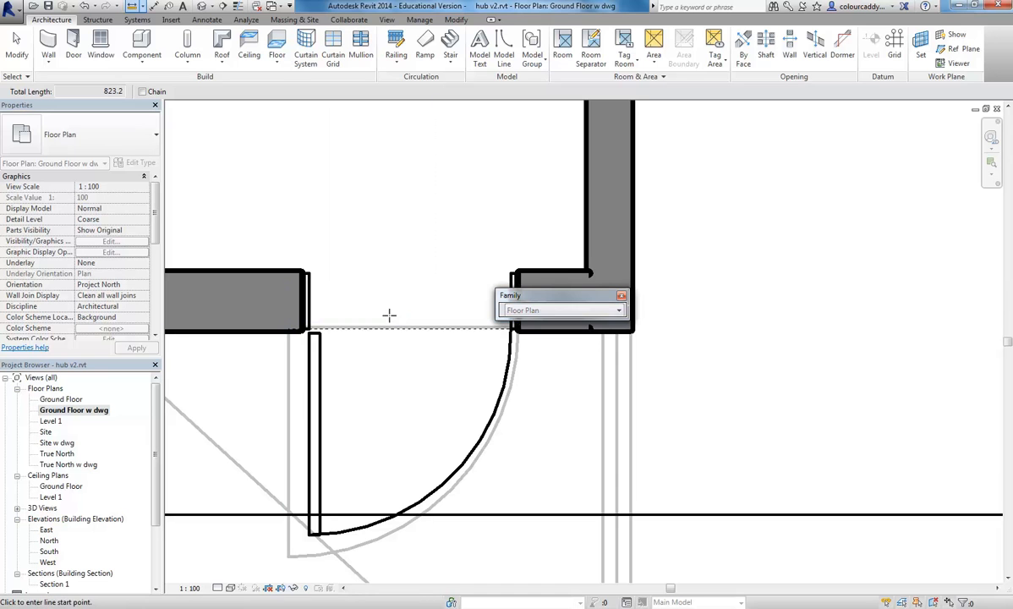
pyautogui.press('Escape')
# Step: Change the selected steel-frame door to the 820 type and compare it with the underlay door
pyautogui.click(327, 355)
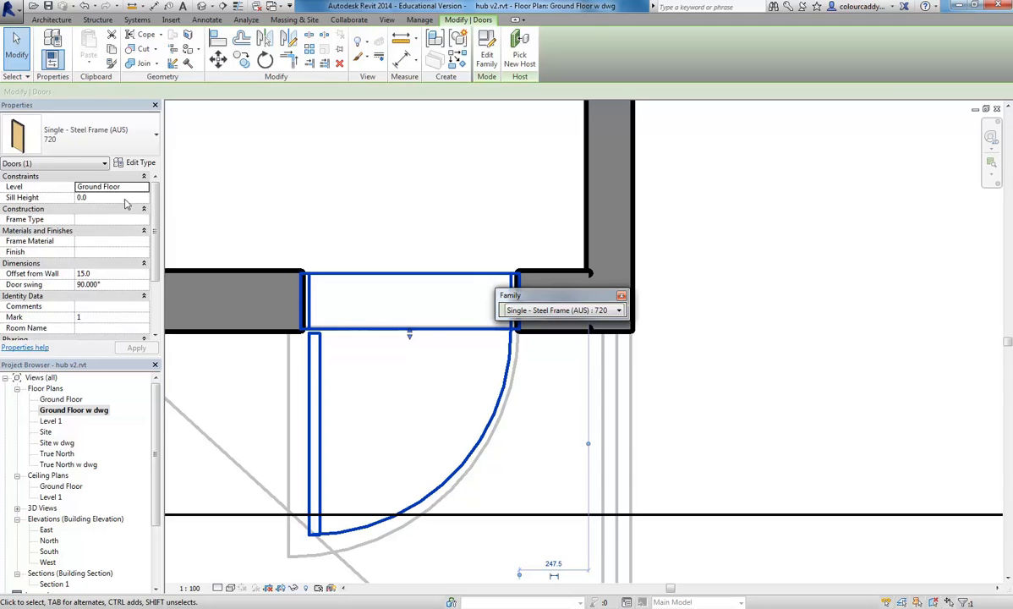
pyautogui.click(139, 163)
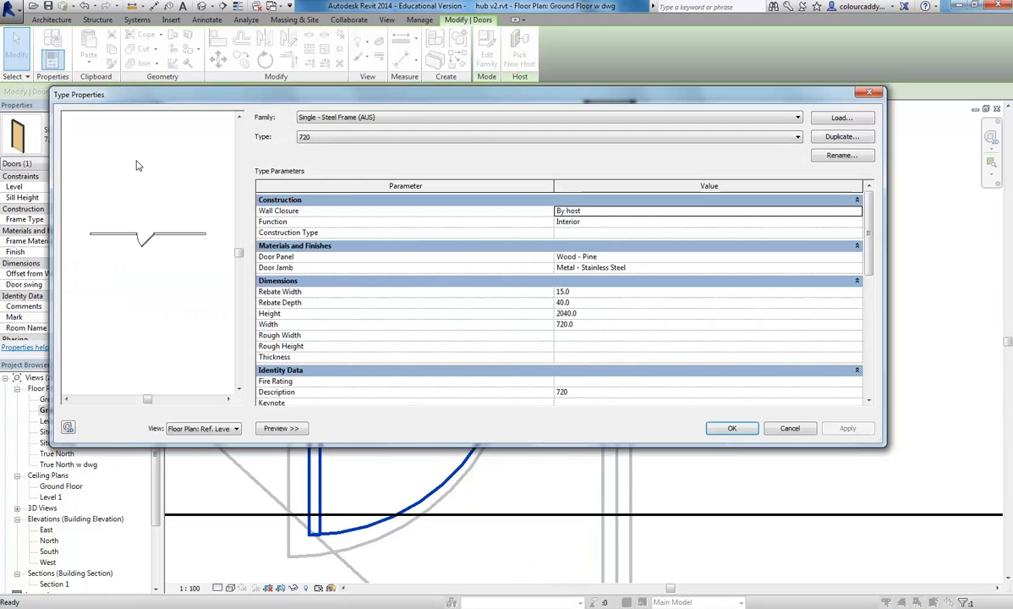
pyautogui.click(339, 141)
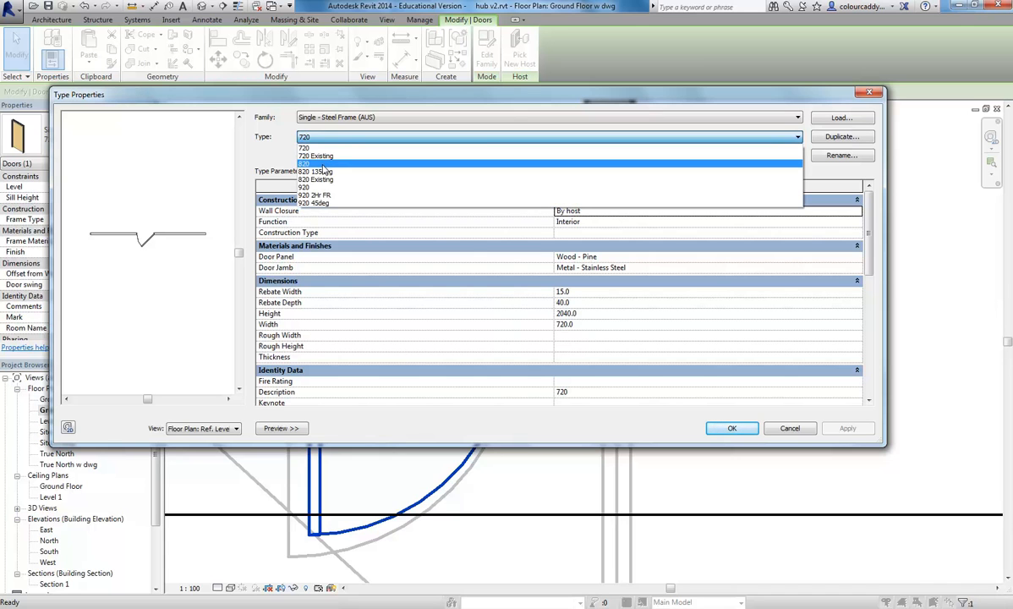
pyautogui.click(322, 164)
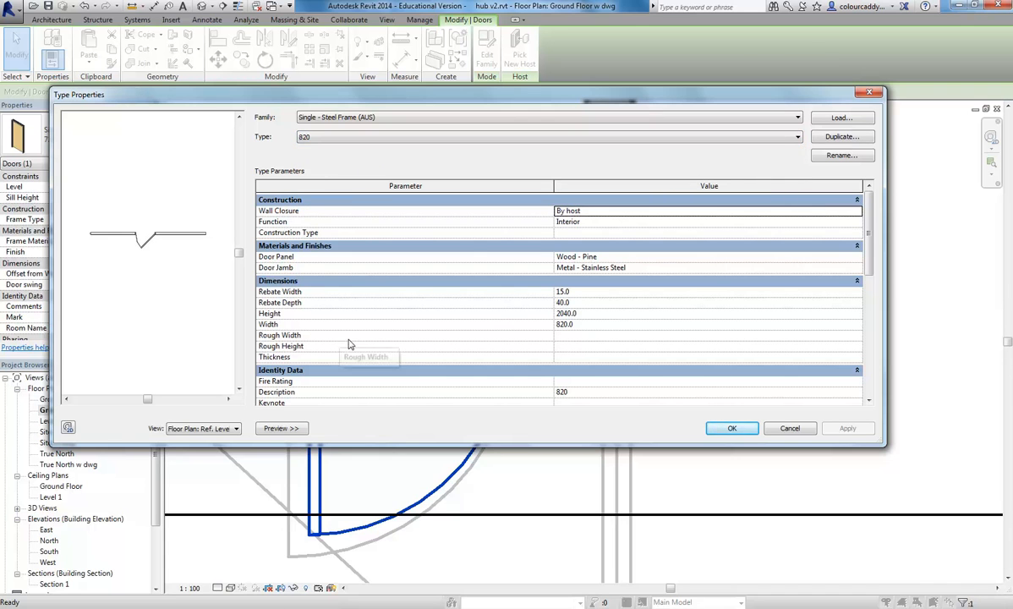
pyautogui.click(594, 326)
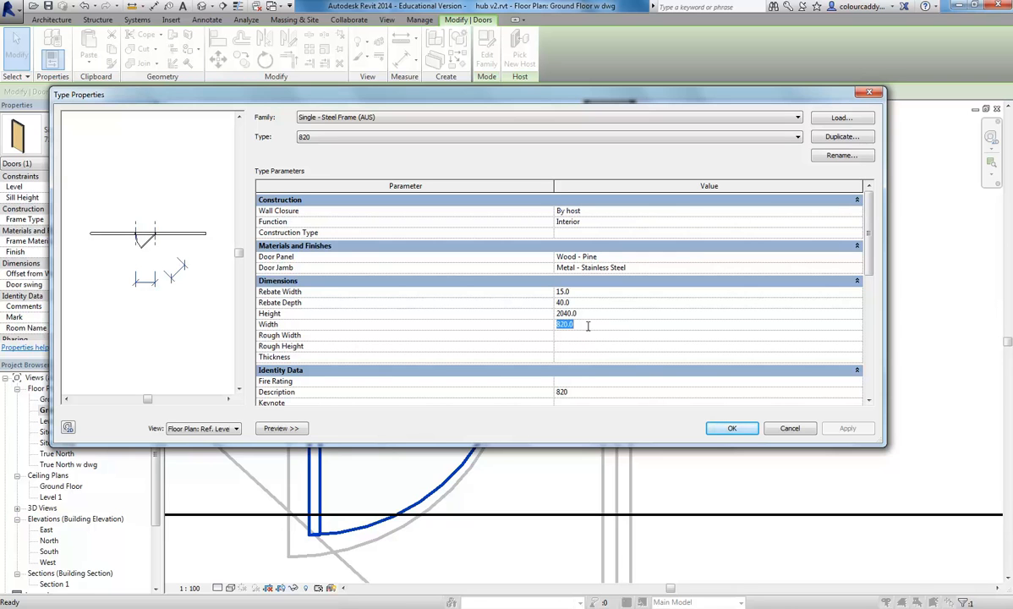
pyautogui.click(731, 432)
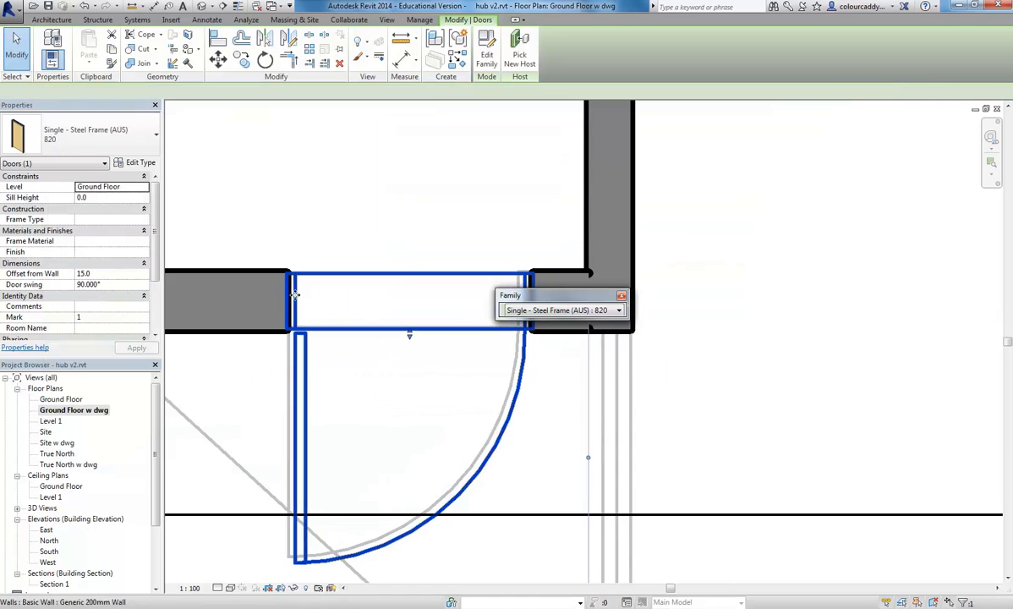
pyautogui.scroll(-1, 296, 306)
pyautogui.moveTo(311, 329)
pyautogui.mouseDown(button='middle')
pyautogui.moveTo(280, 354)
pyautogui.moveTo(305, 343)
pyautogui.mouseUp(button='middle')
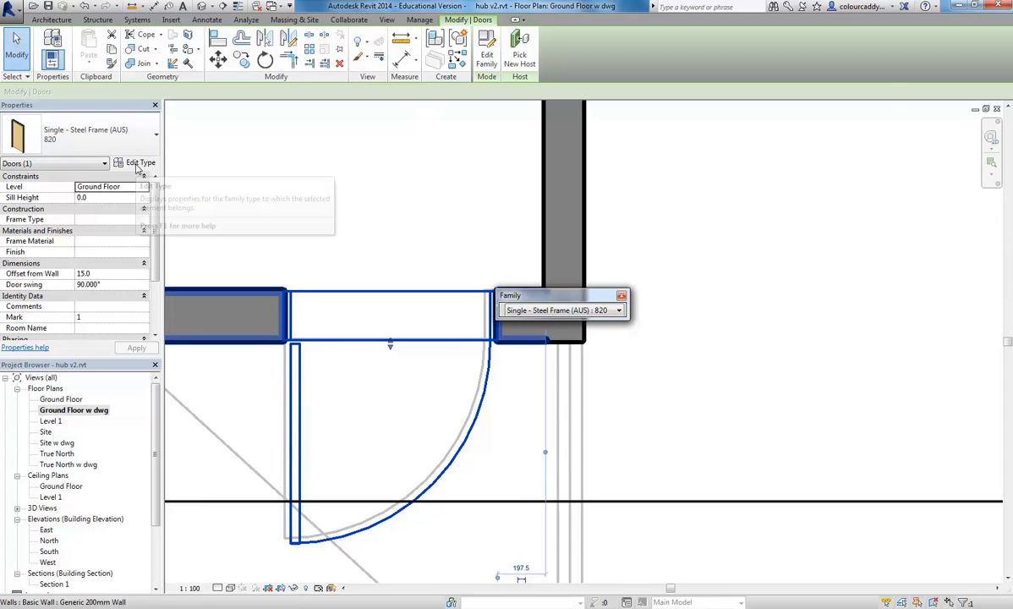
# Step: Duplicate the Single - Steel Frame (AUS) 920 type as 900, set its width to 900, and apply it to the door
pyautogui.click(140, 163)
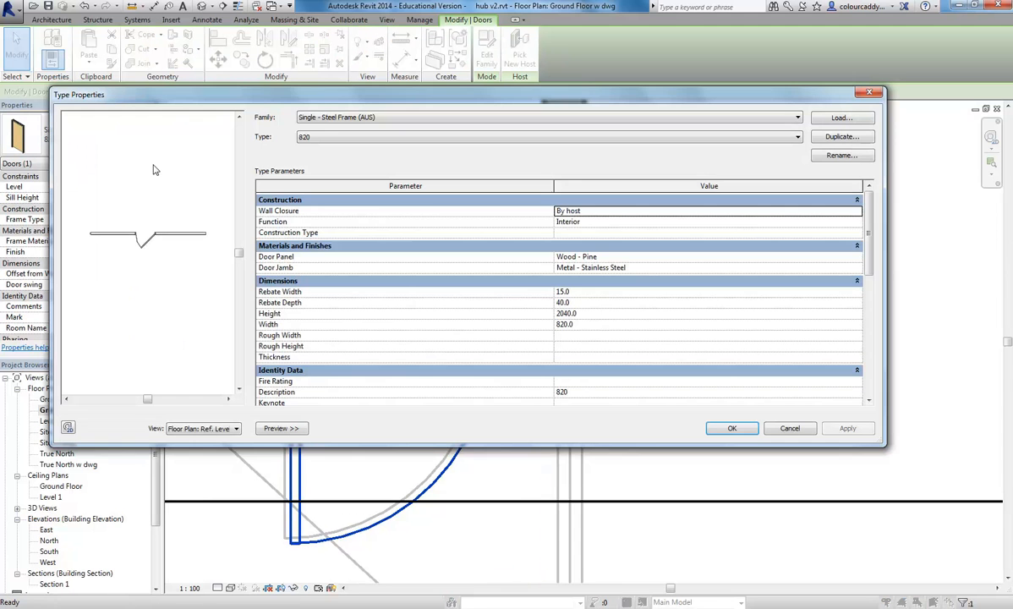
pyautogui.click(380, 137)
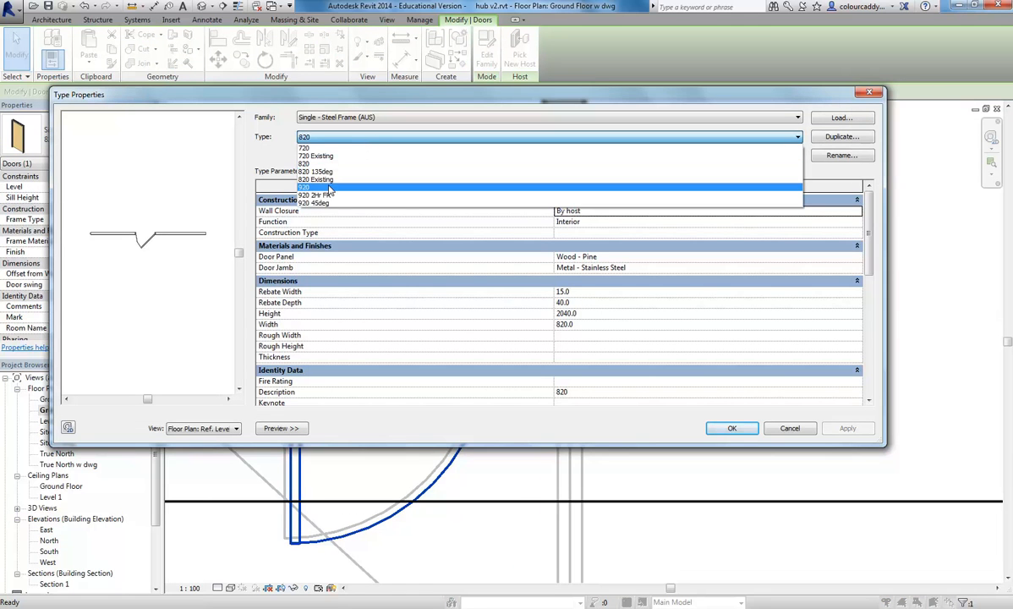
pyautogui.click(329, 188)
pyautogui.click(601, 328)
pyautogui.click(602, 328)
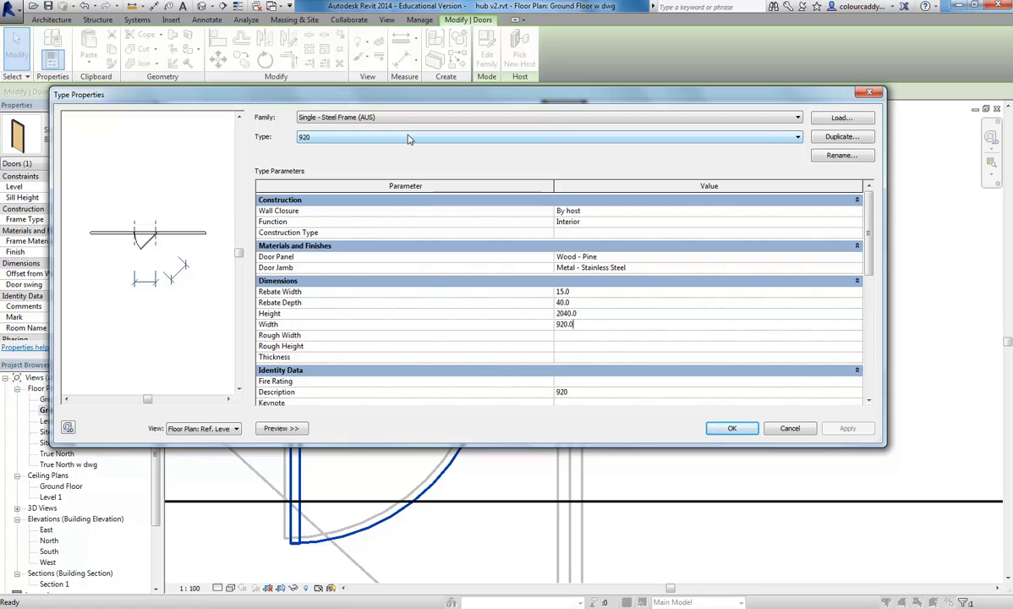
pyautogui.click(839, 137)
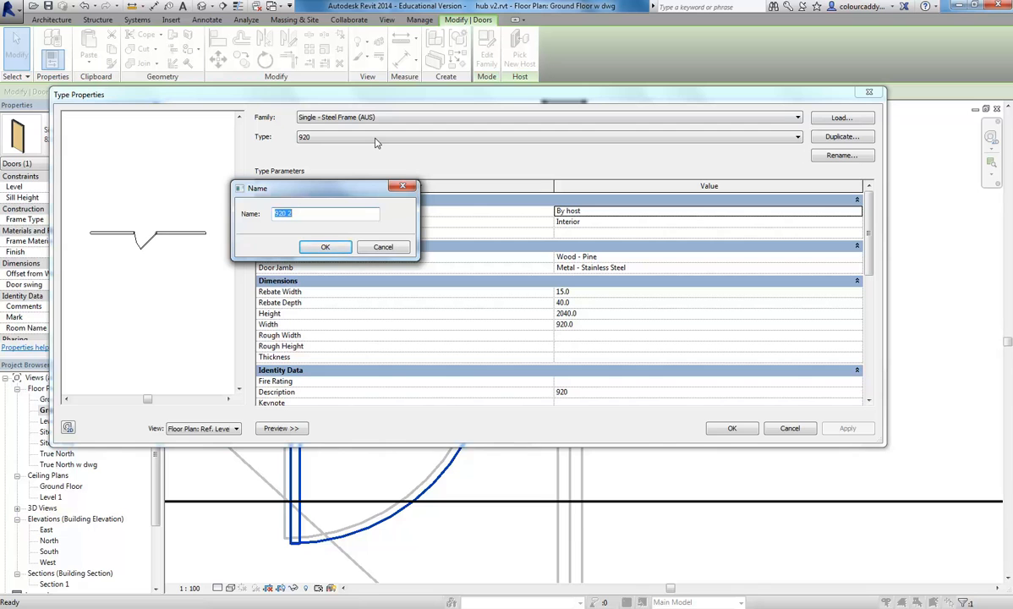
pyautogui.write('900')
pyautogui.click(312, 248)
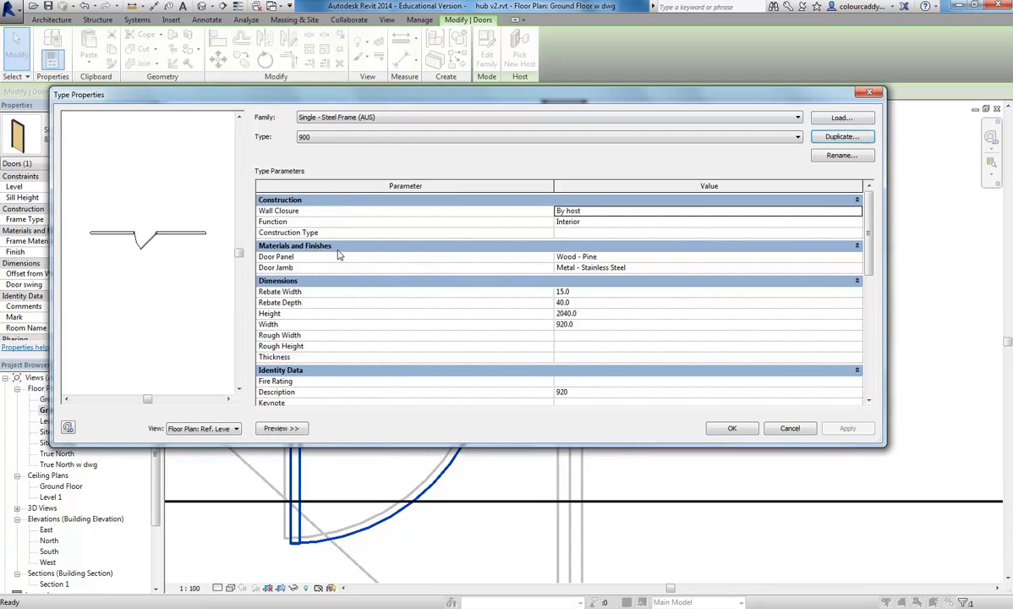
pyautogui.click(596, 325)
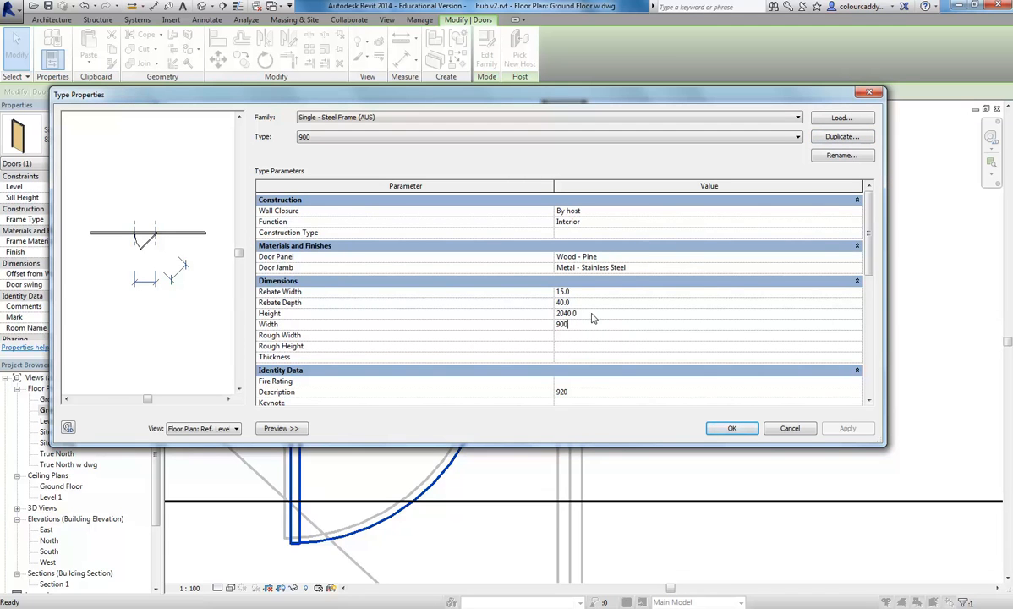
pyautogui.click(729, 428)
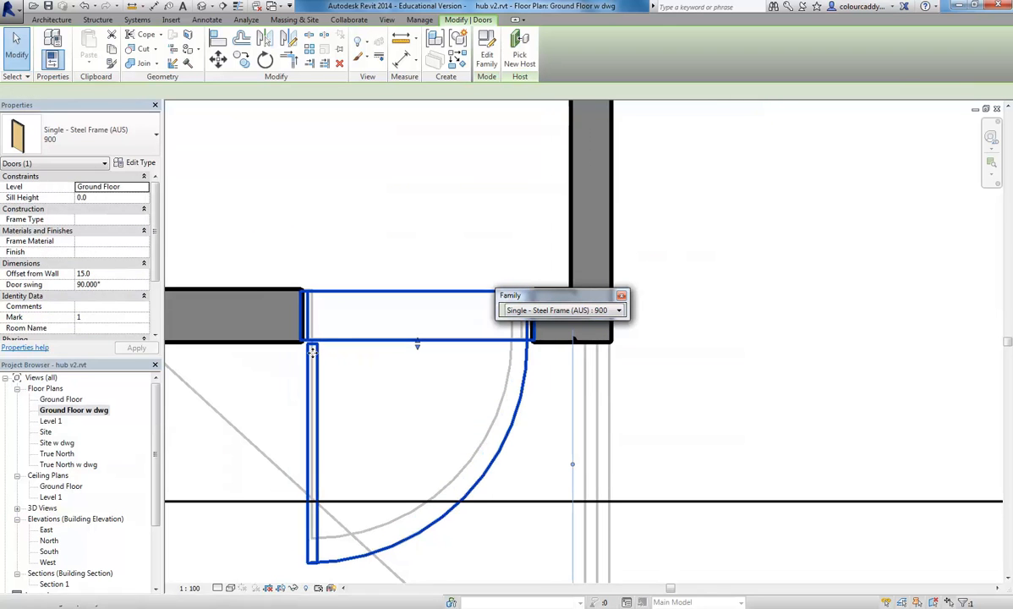
# Step: Compare the 900 door with the underlay and measure the clear opening between its frame jambs
pyautogui.scroll(-1, 297, 381)
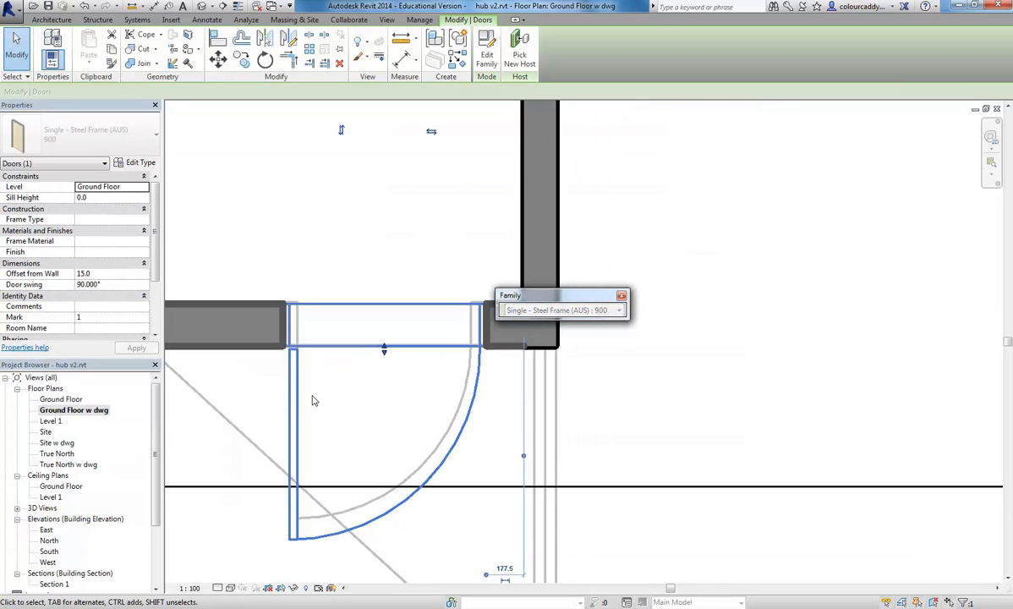
pyautogui.moveTo(317, 403); pyautogui.dragTo(285, 385, button='middle')
pyautogui.scroll(3, 279, 395)
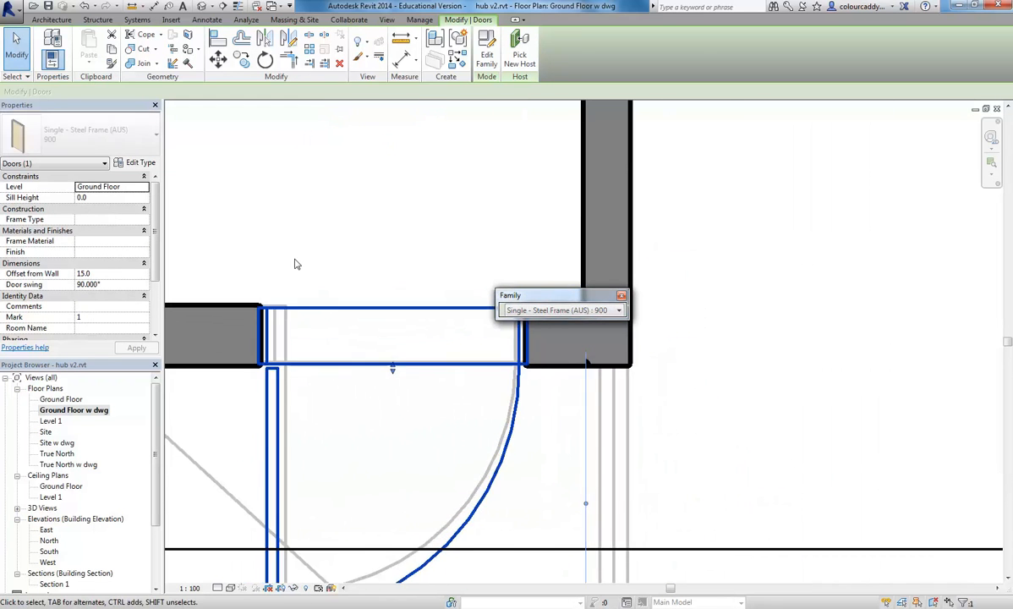
pyautogui.click(301, 263)
pyautogui.moveTo(303, 262); pyautogui.dragTo(273, 177, button='middle')
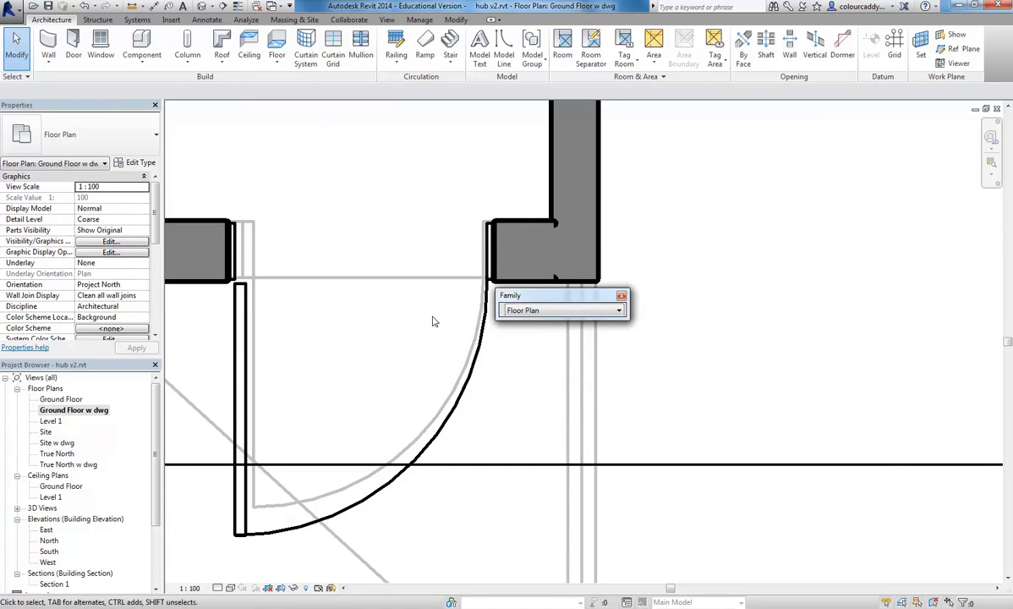
pyautogui.moveTo(430, 332); pyautogui.dragTo(426, 376, button='middle')
pyautogui.moveTo(402, 313); pyautogui.dragTo(369, 351, button='middle')
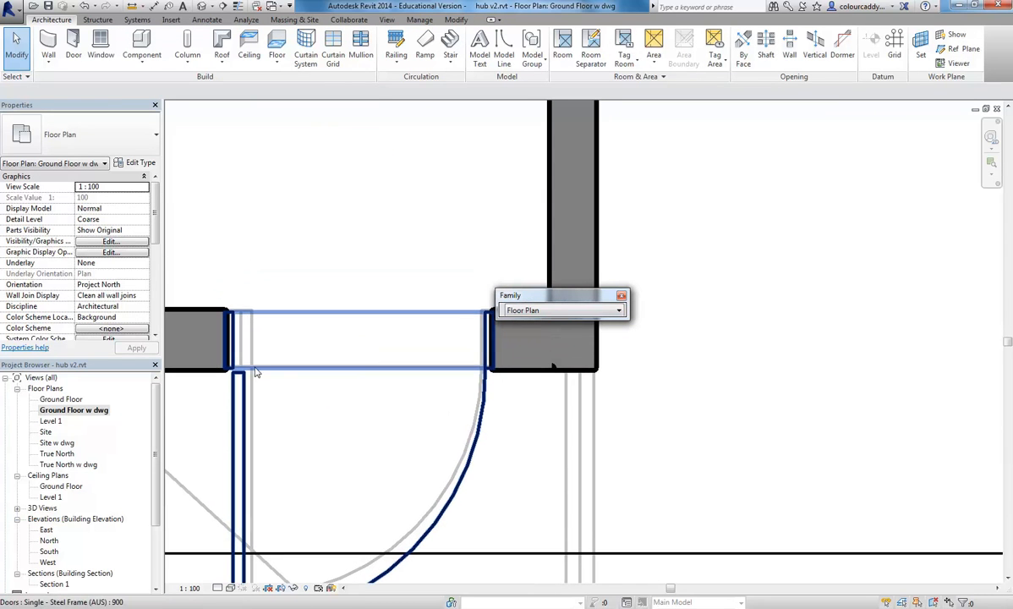
pyautogui.click(133, 7)
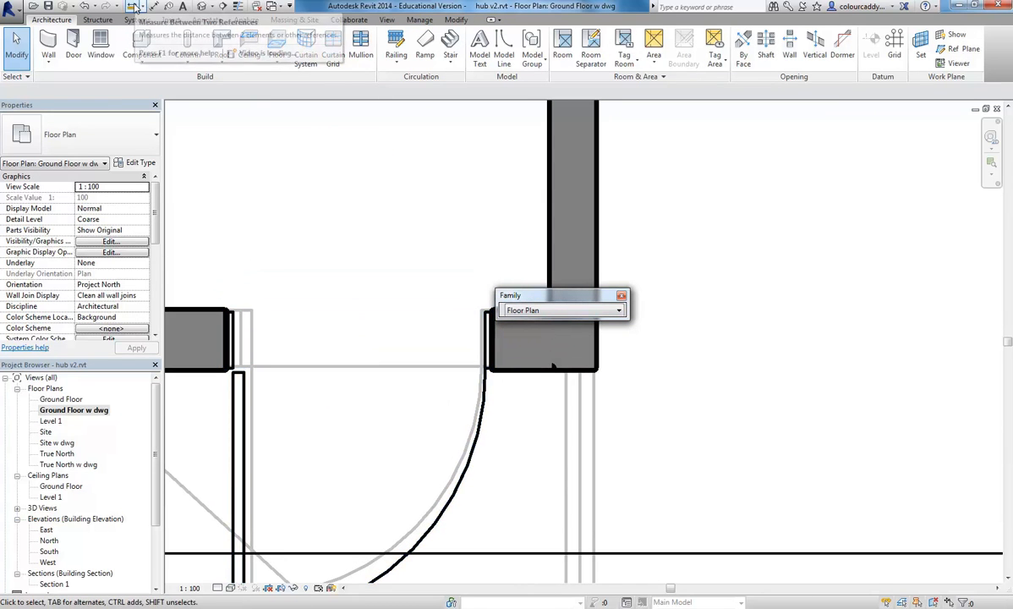
pyautogui.moveTo(237, 326); pyautogui.dragTo(254, 381, button='middle')
pyautogui.scroll(3, 254, 381)
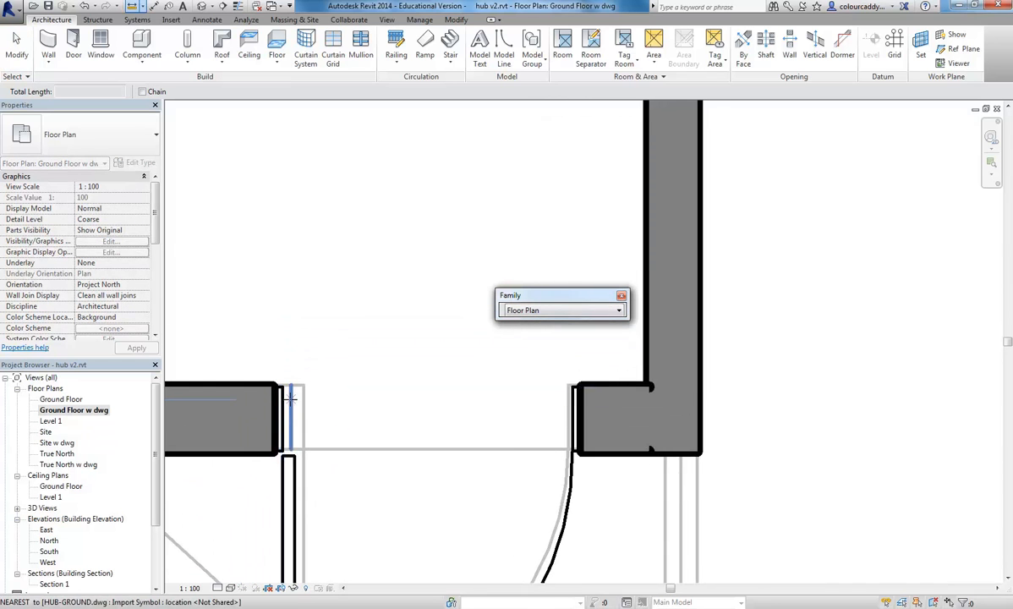
pyautogui.click(281, 393)
pyautogui.click(615, 391)
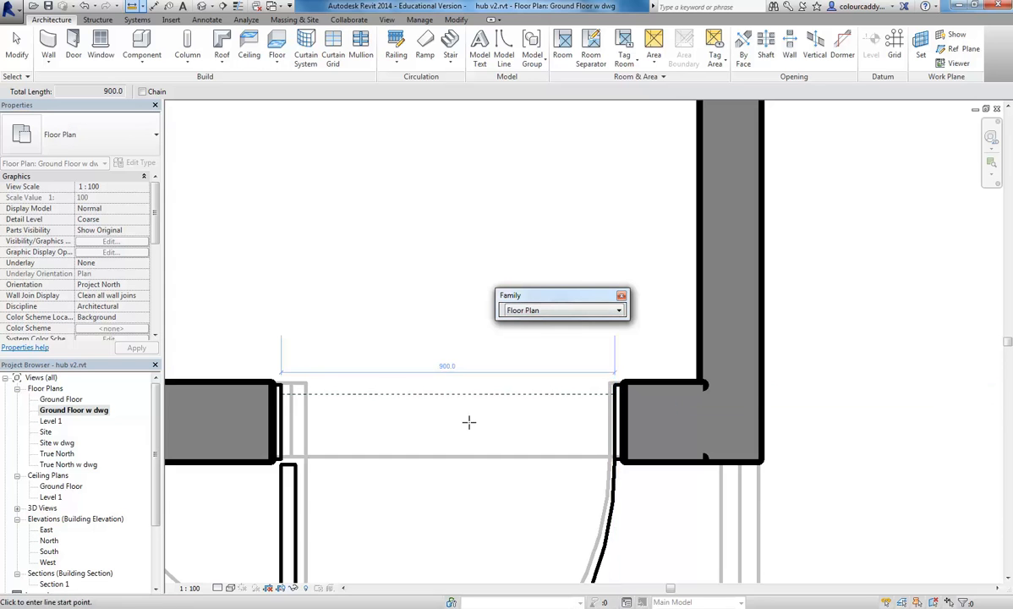
pyautogui.scroll(-1, 384, 390)
pyautogui.moveTo(384, 390); pyautogui.dragTo(339, 355, button='middle')
pyautogui.press('Escape')
pyautogui.press('Escape')
# Step: Switch the steel-frame door back to the 820 type and deselect it
pyautogui.click(486, 450)
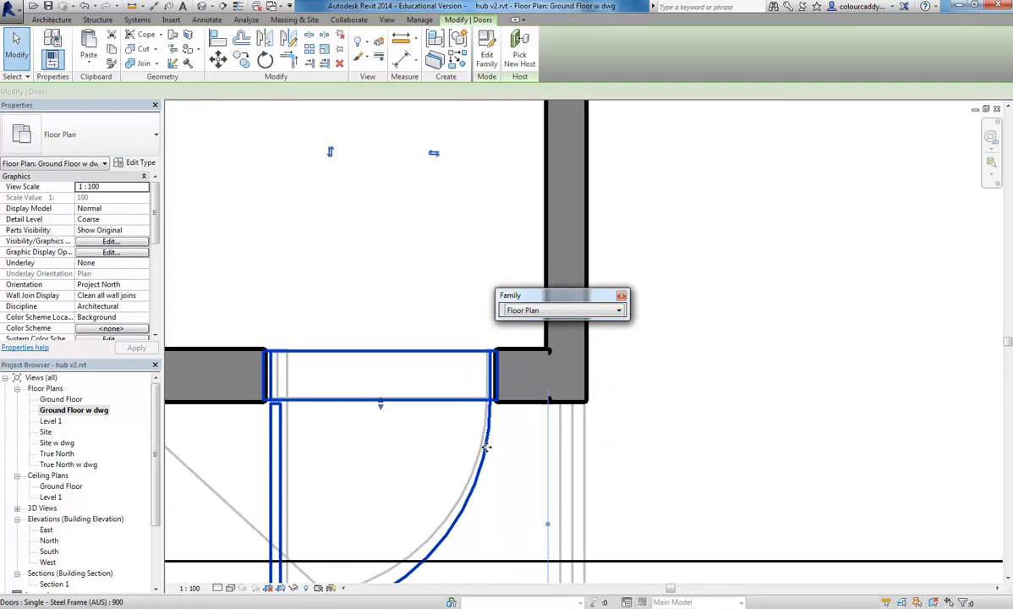
pyautogui.click(127, 140)
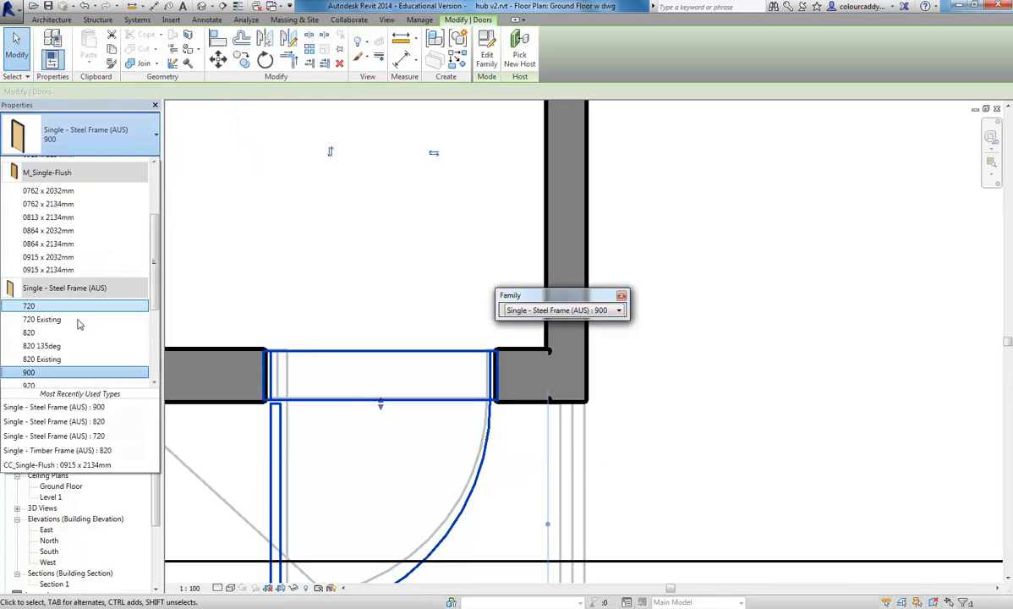
pyautogui.click(32, 332)
pyautogui.moveTo(401, 422)
pyautogui.mouseDown(button='middle')
pyautogui.moveTo(395, 398)
pyautogui.moveTo(386, 410)
pyautogui.mouseUp(button='middle')
pyautogui.scroll(-1, 385, 408)
pyautogui.click(654, 459)
pyautogui.moveTo(446, 428); pyautogui.dragTo(539, 445, button='middle')
# Step: Examine in the 820 type's preview which part of the door its width parameter controls
pyautogui.click(539, 446)
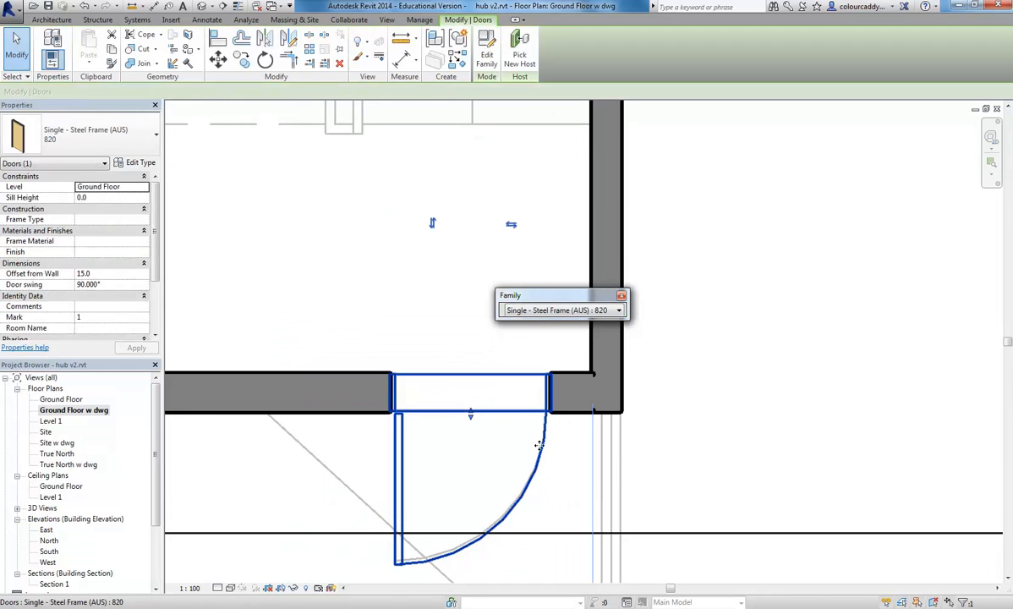
pyautogui.click(136, 164)
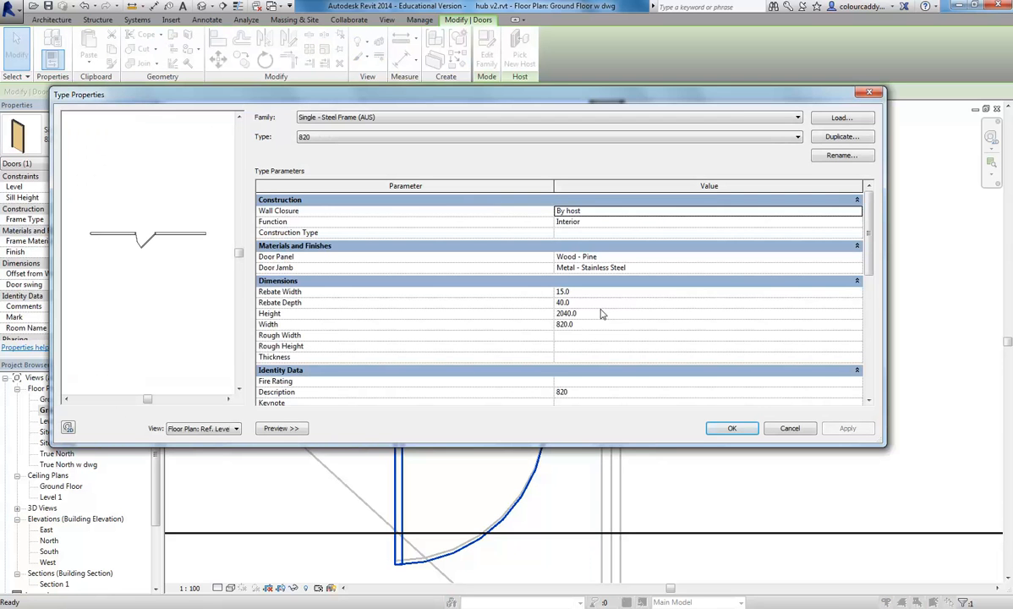
pyautogui.click(561, 324)
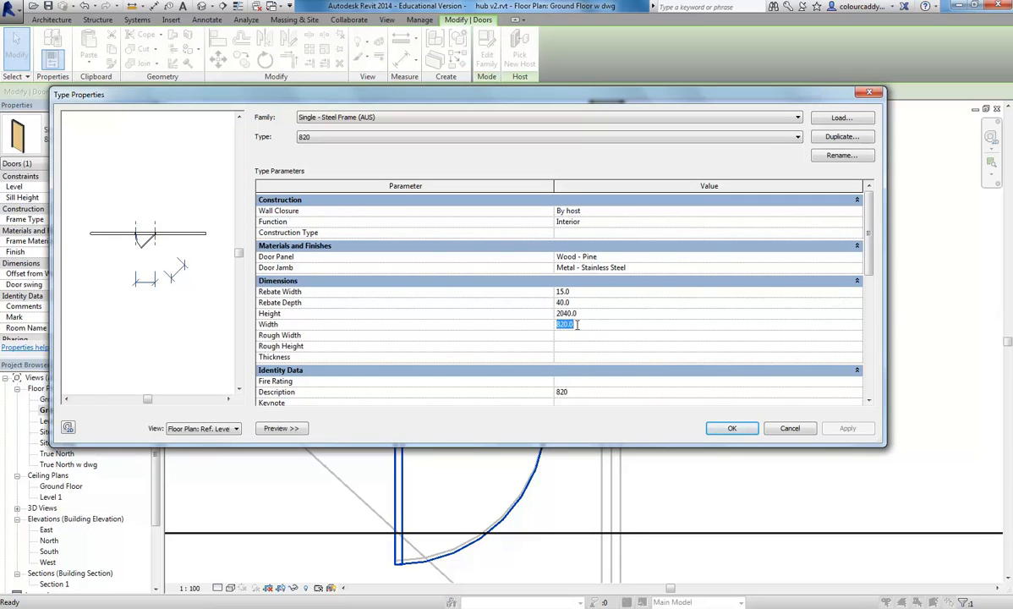
pyautogui.click(583, 324)
pyautogui.scroll(3, 118, 213)
pyautogui.scroll(1, 149, 230)
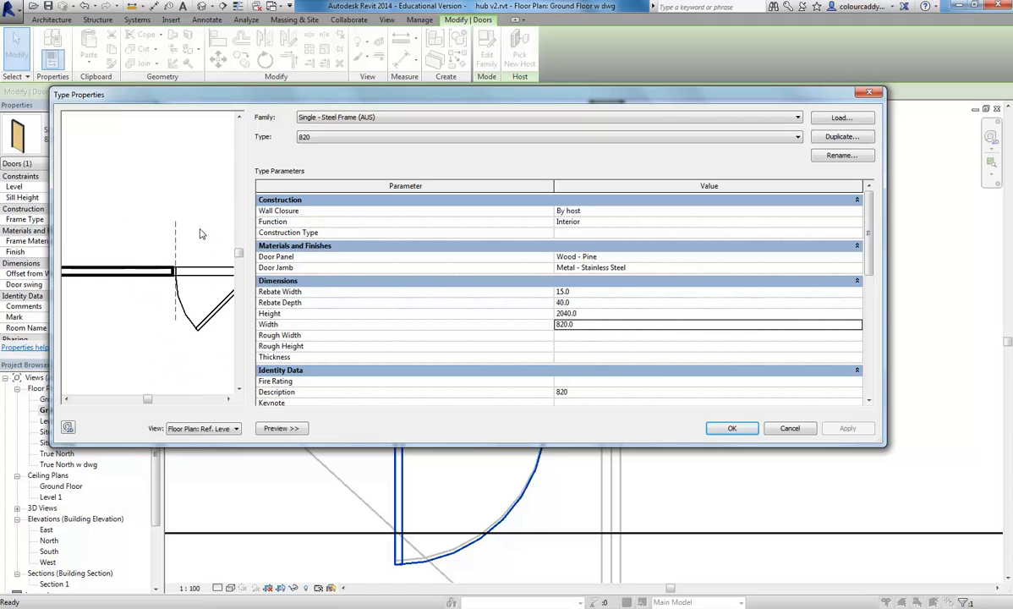
pyautogui.click(228, 398)
pyautogui.click(228, 399)
pyautogui.click(228, 398)
pyautogui.click(228, 398)
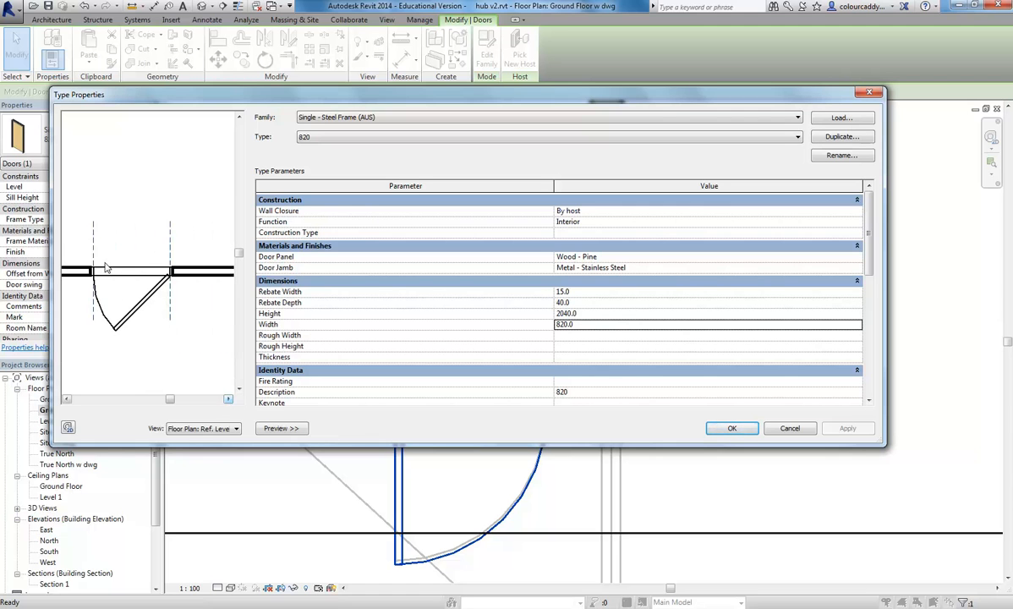
pyautogui.scroll(2, 104, 265)
pyautogui.scroll(-1, 169, 340)
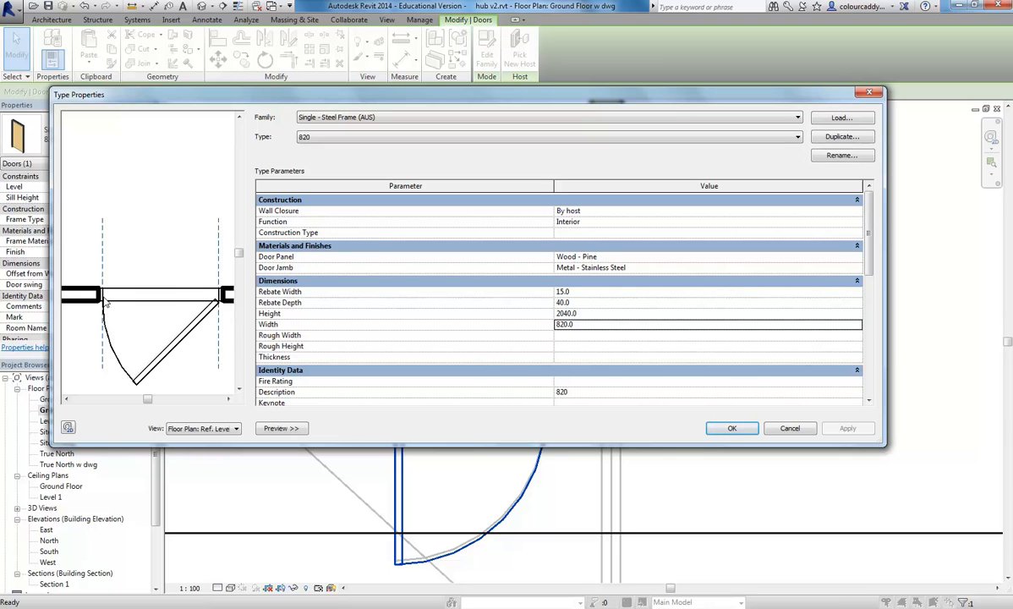
pyautogui.click(603, 324)
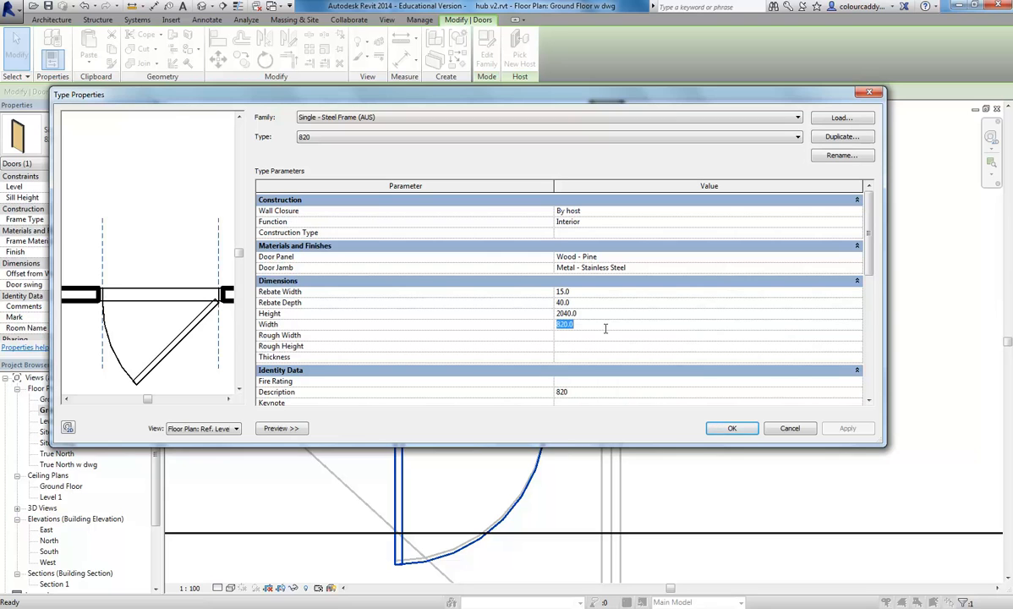
pyautogui.click(603, 324)
pyautogui.click(732, 428)
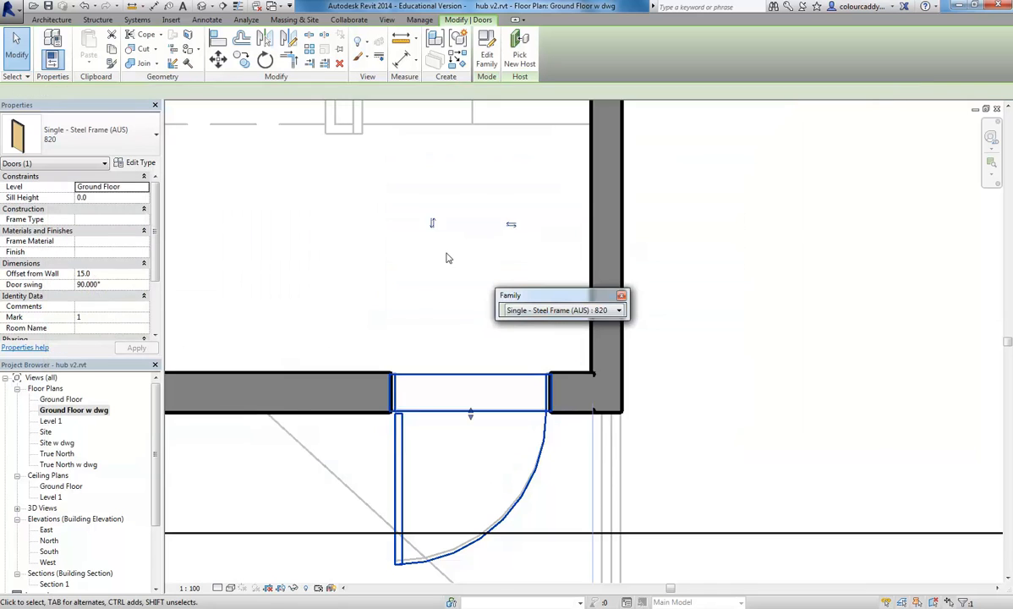
# Step: Deselect the door and place an M_Fixed 0915 x 1830mm window in the stairwell's west wall, near its south corner
pyautogui.scroll(-3, 436, 258)
pyautogui.moveTo(443, 268); pyautogui.dragTo(386, 285, button='middle')
pyautogui.scroll(-2, 392, 315)
pyautogui.moveTo(394, 327); pyautogui.dragTo(407, 336, button='middle')
pyautogui.scroll(-2, 423, 387)
pyautogui.moveTo(436, 388); pyautogui.dragTo(370, 435, button='middle')
pyautogui.click(448, 503)
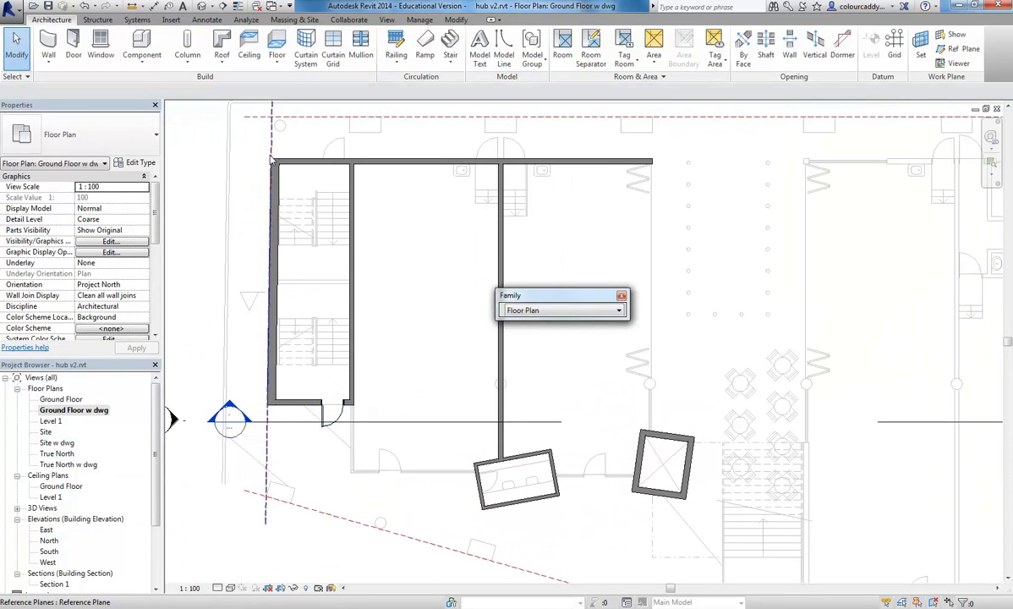
pyautogui.moveTo(406, 267); pyautogui.dragTo(398, 295, button='middle')
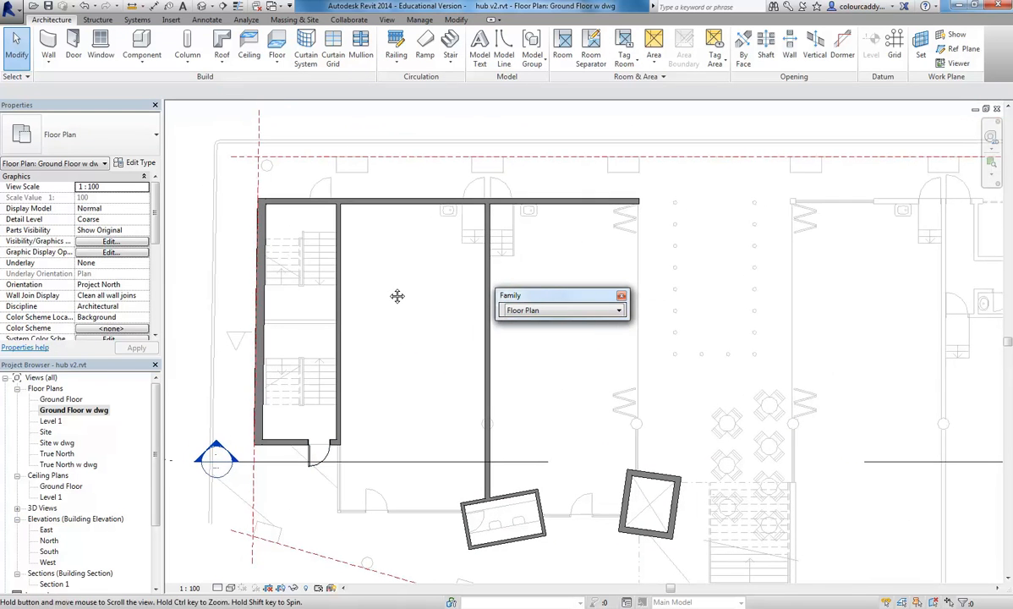
pyautogui.click(100, 51)
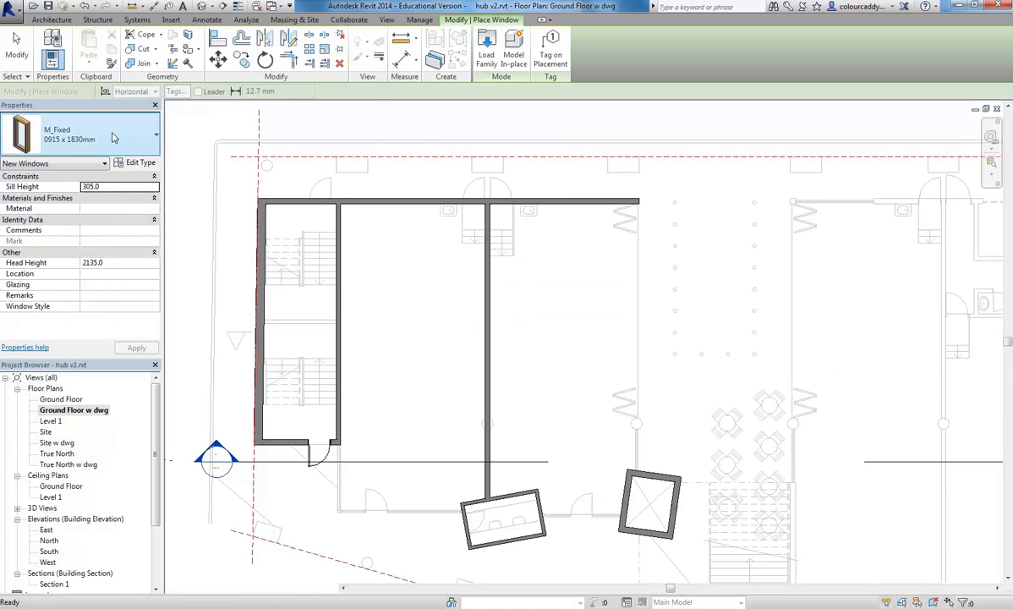
pyautogui.click(114, 138)
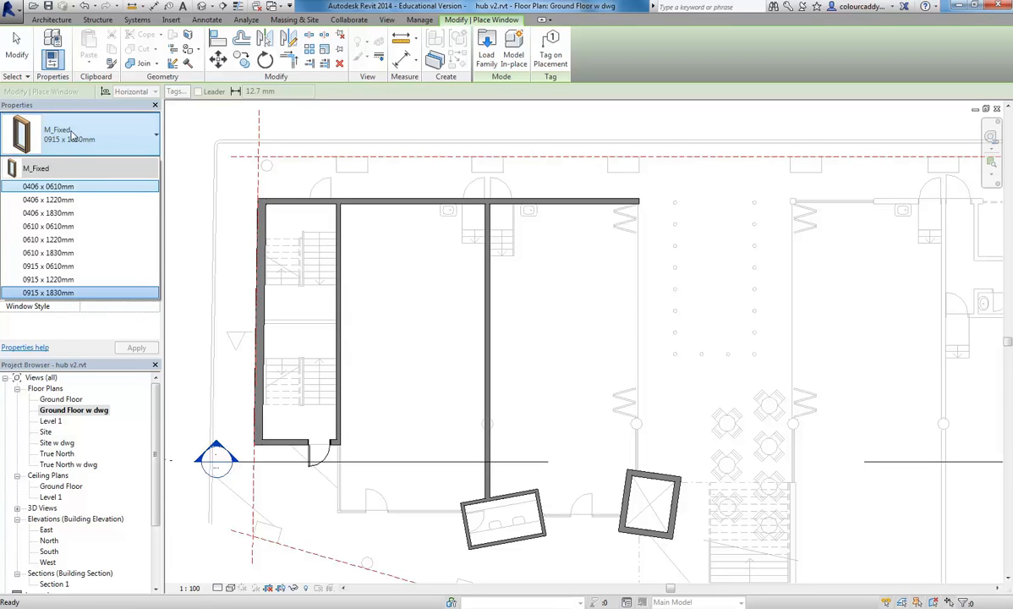
pyautogui.click(264, 355)
pyautogui.scroll(-1, 430, 336)
pyautogui.moveTo(430, 336); pyautogui.dragTo(544, 319, button='middle')
pyautogui.scroll(2, 416, 331)
pyautogui.scroll(2, 425, 387)
pyautogui.moveTo(431, 388); pyautogui.dragTo(366, 389, button='middle')
pyautogui.scroll(2, 366, 389)
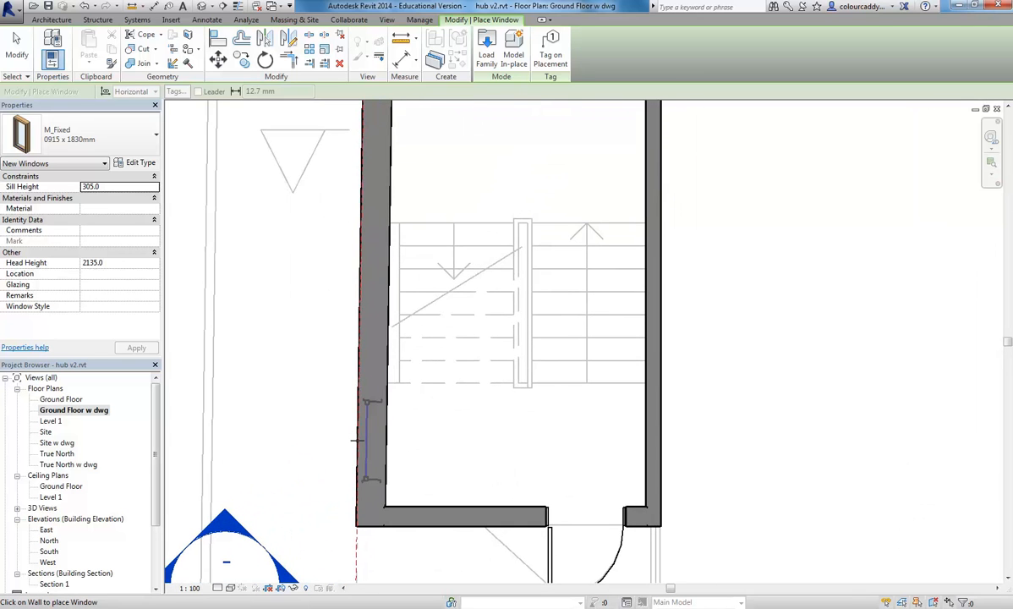
pyautogui.click(356, 440)
# Step: Preview the sliding window families in the Windows library folder and choose Sliding - 2L (AUS).rfa for loading
pyautogui.scroll(-2, 306, 279)
pyautogui.moveTo(307, 280); pyautogui.dragTo(292, 431, button='middle')
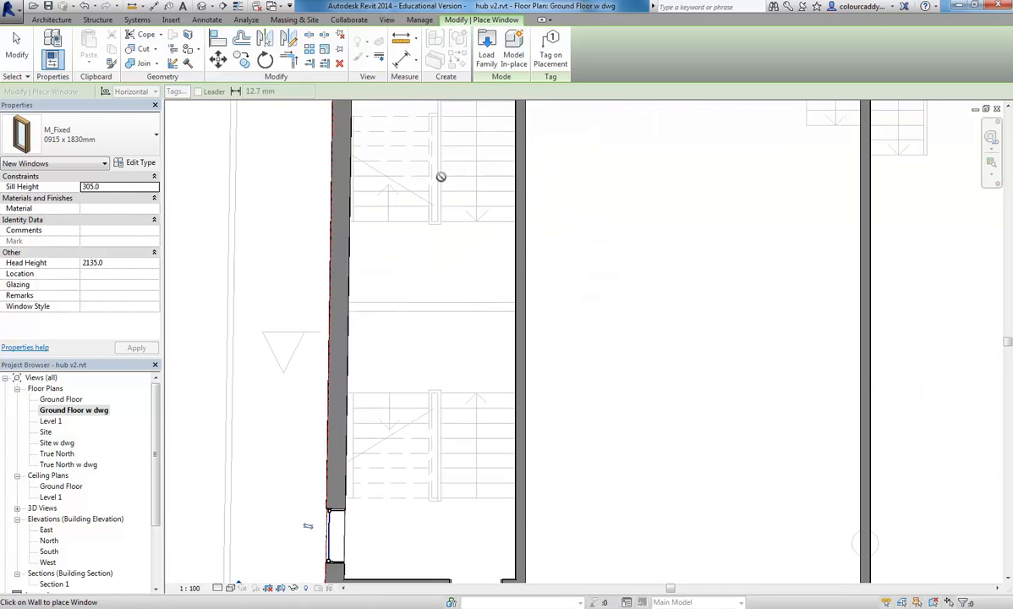
pyautogui.click(486, 49)
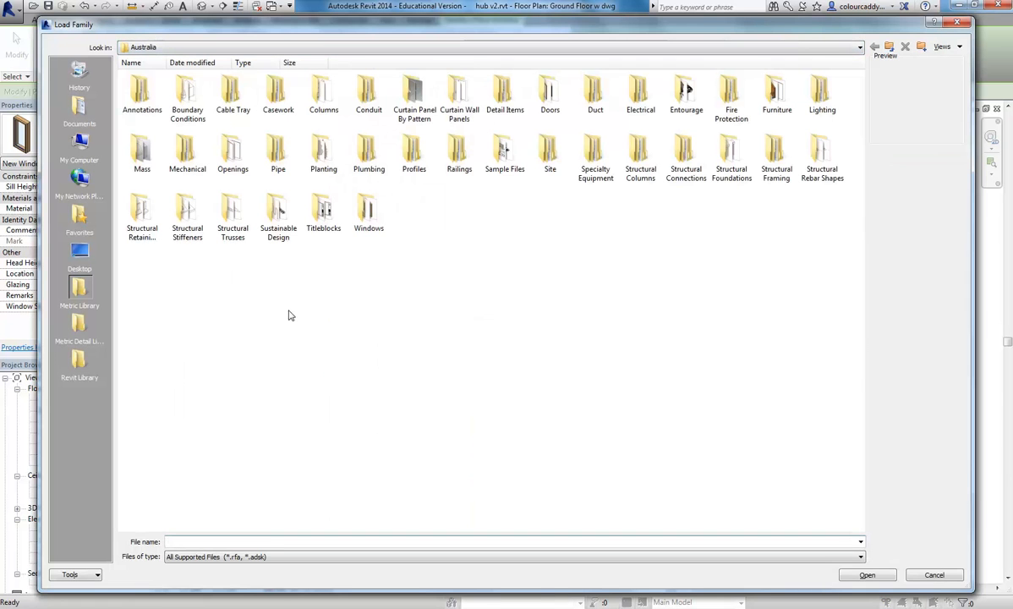
pyautogui.doubleClick(367, 210)
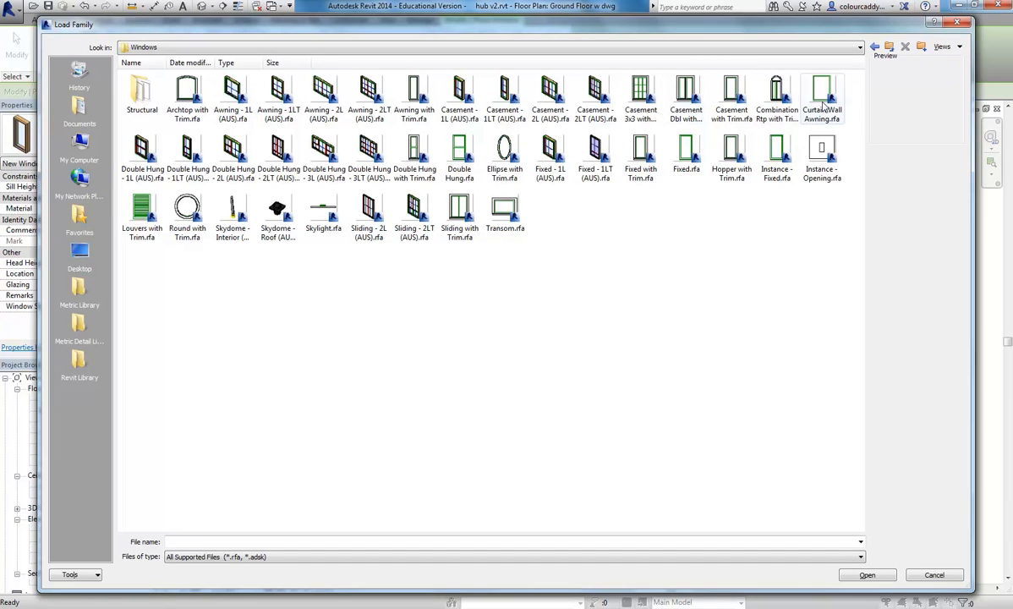
pyautogui.click(459, 213)
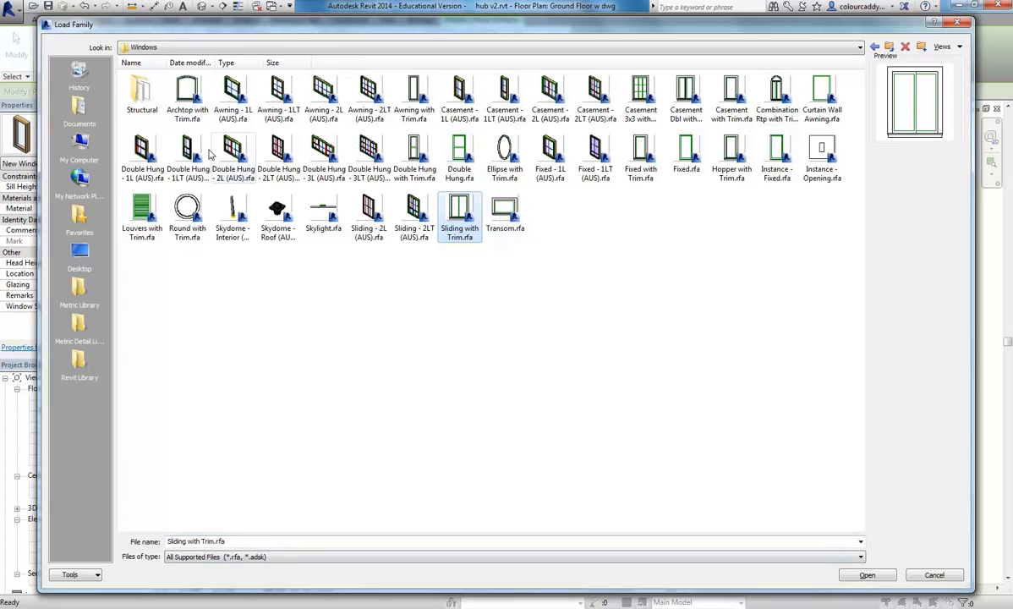
pyautogui.click(367, 220)
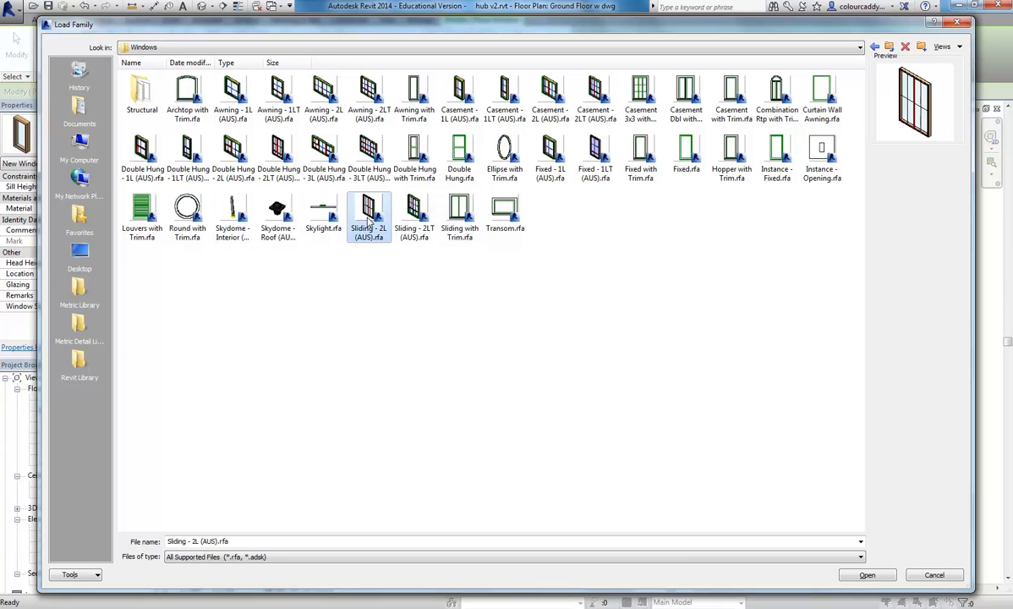
pyautogui.doubleClick(368, 218)
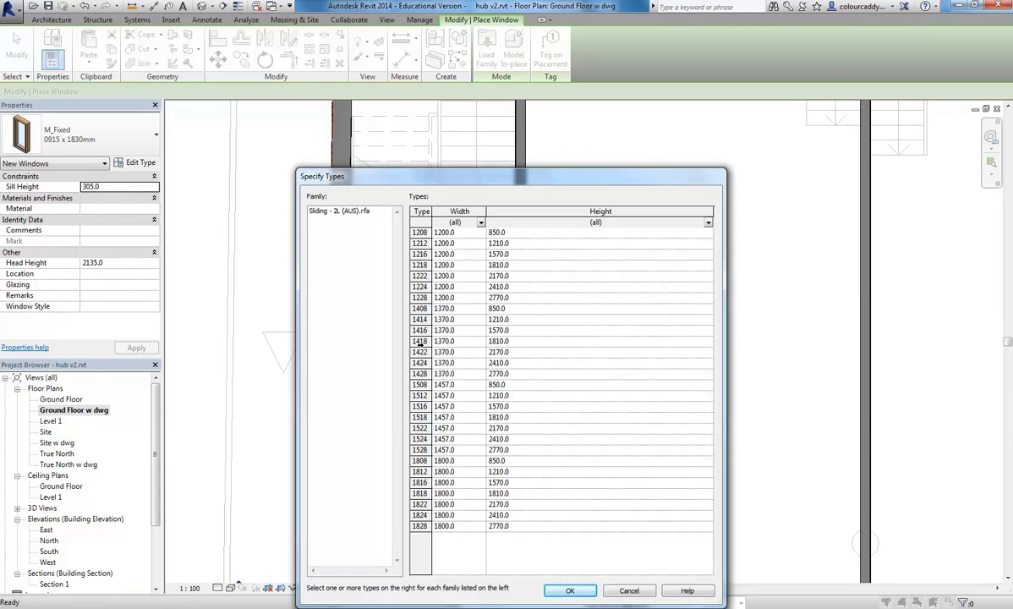
# Step: Load only the 1218 type (1200 wide, 1810 high) of the Sliding - 2L (AUS) family
pyautogui.click(420, 385)
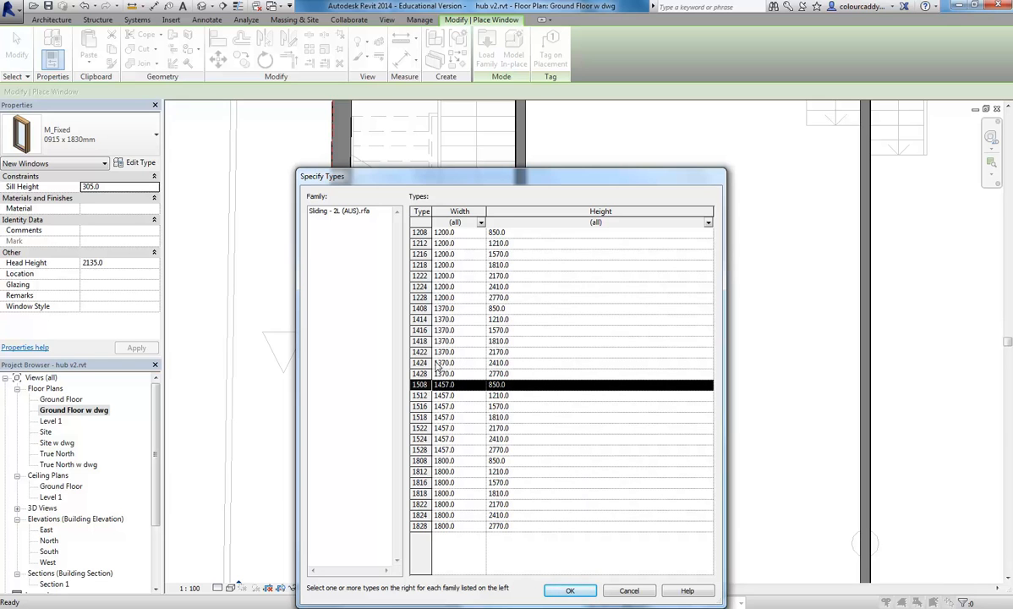
pyautogui.click(421, 310)
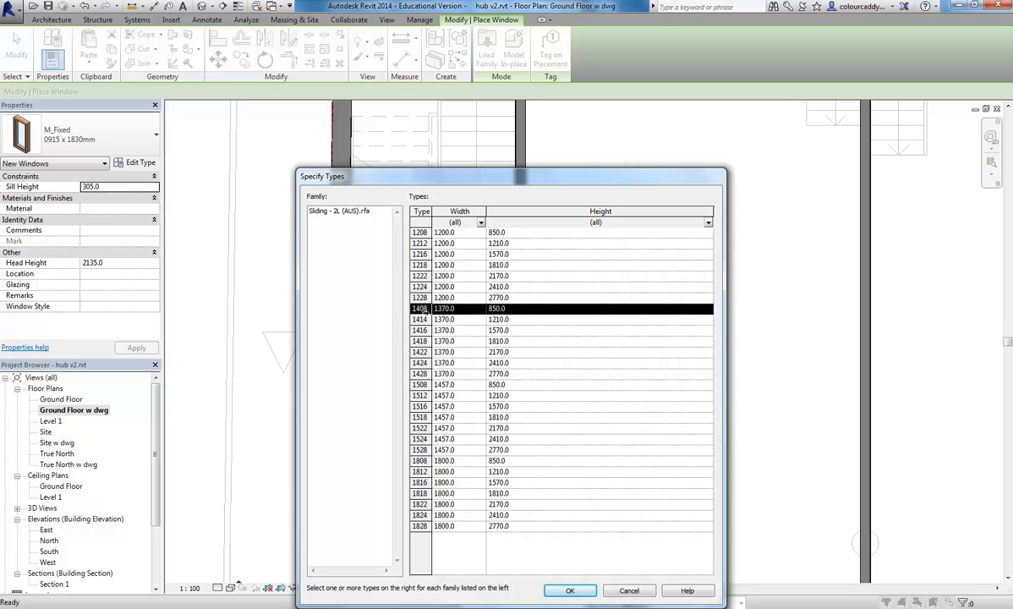
pyautogui.click(421, 287)
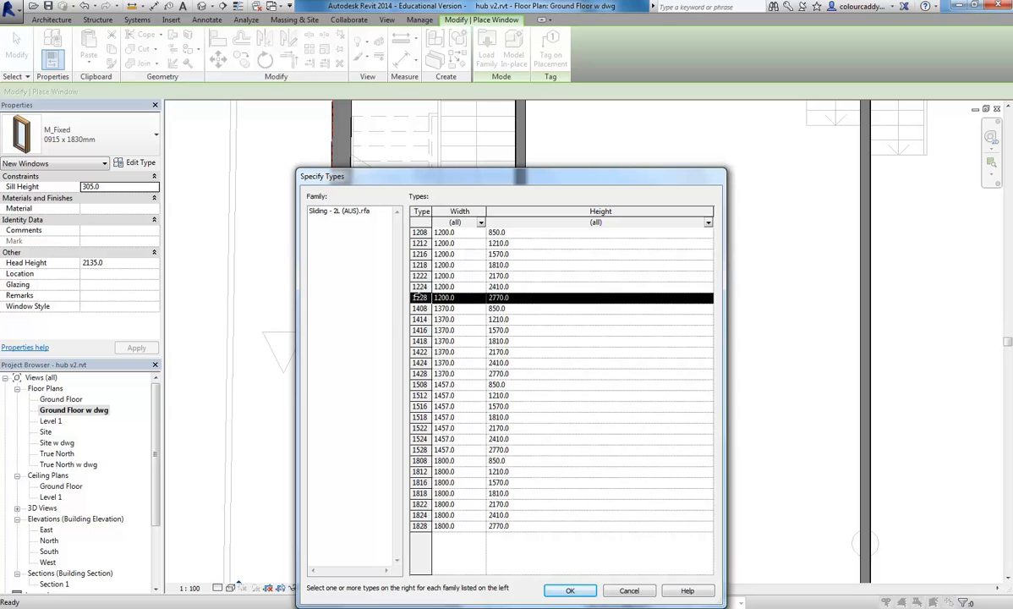
pyautogui.click(417, 265)
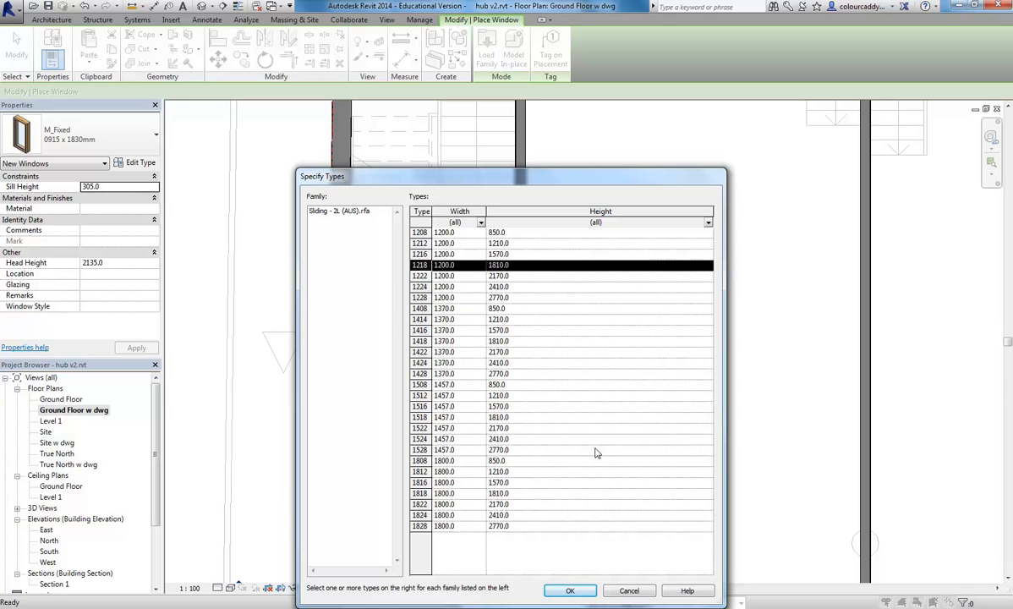
pyautogui.click(568, 591)
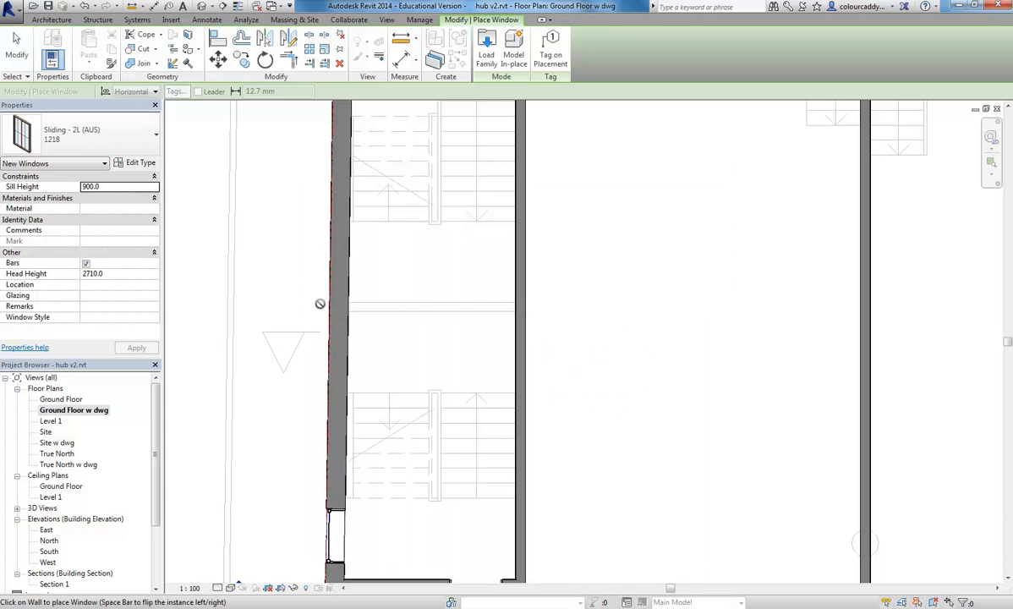
# Step: Place a Sliding - 2L (AUS) 1218 window in the north wall, about 1740 mm from its east end, and finish placing
pyautogui.moveTo(292, 326); pyautogui.dragTo(371, 318, button='middle')
pyautogui.scroll(-1, 370, 326)
pyautogui.scroll(-2, 367, 358)
pyautogui.moveTo(383, 365); pyautogui.dragTo(240, 416, button='middle')
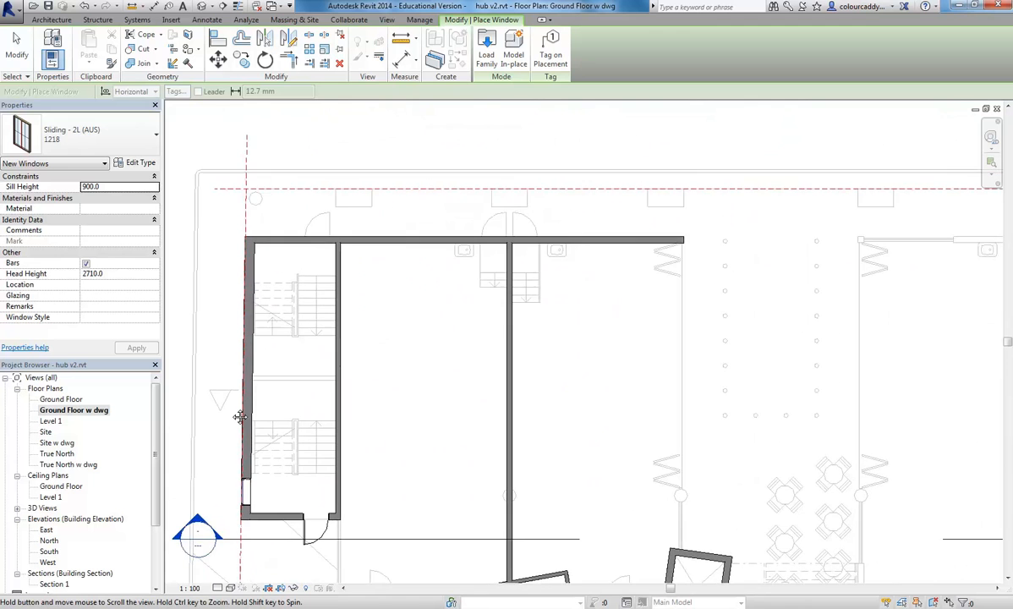
pyautogui.moveTo(538, 258); pyautogui.dragTo(402, 293, button='middle')
pyautogui.scroll(2, 433, 277)
pyautogui.scroll(1, 454, 265)
pyautogui.moveTo(613, 261); pyautogui.dragTo(538, 276, button='middle')
pyautogui.scroll(1, 538, 276)
pyautogui.moveTo(410, 278); pyautogui.dragTo(536, 281, button='middle')
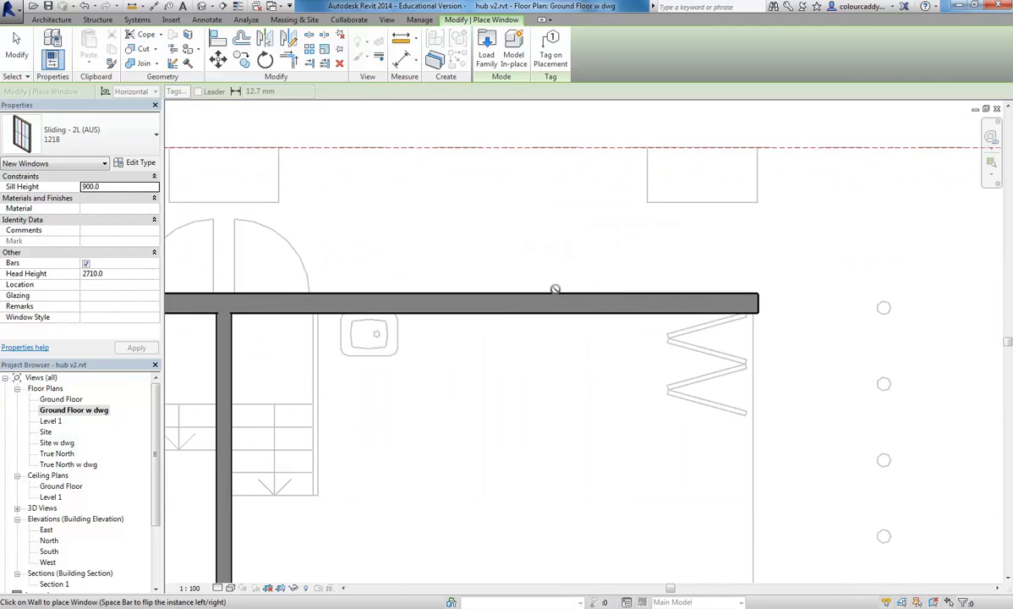
pyautogui.click(544, 296)
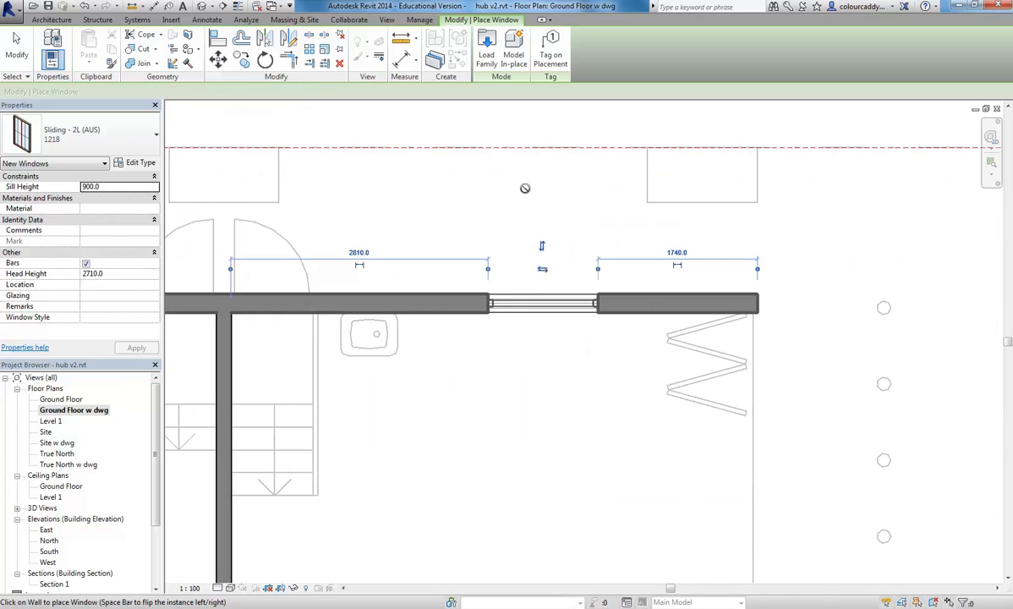
pyautogui.press('Escape')
pyautogui.press('Escape')
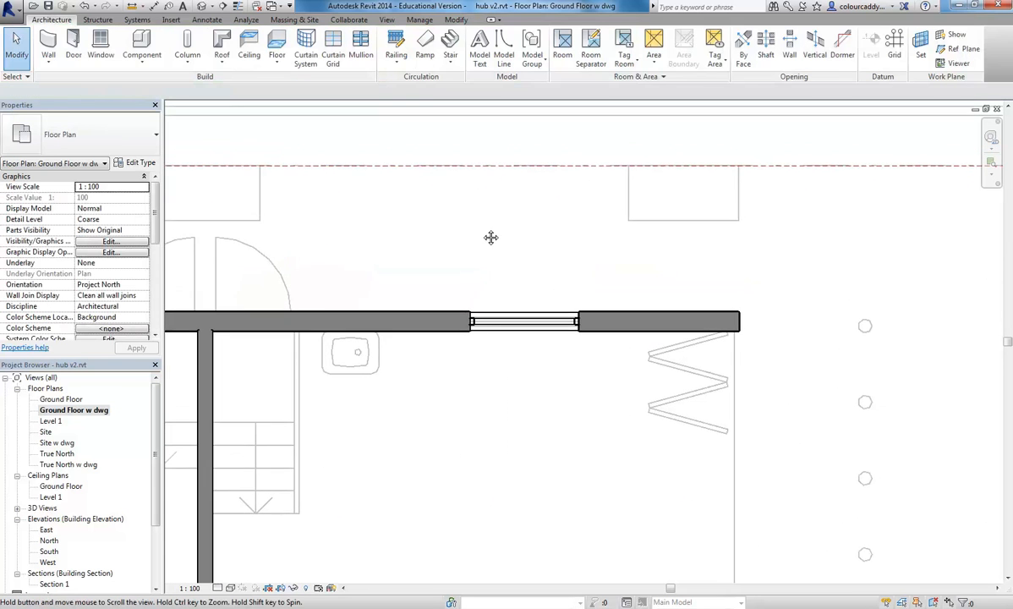
# Step: Open the default 3D view and examine the new sliding and fixed windows from outside the north and west walls
pyautogui.scroll(-2, 486, 234)
pyautogui.click(183, 7)
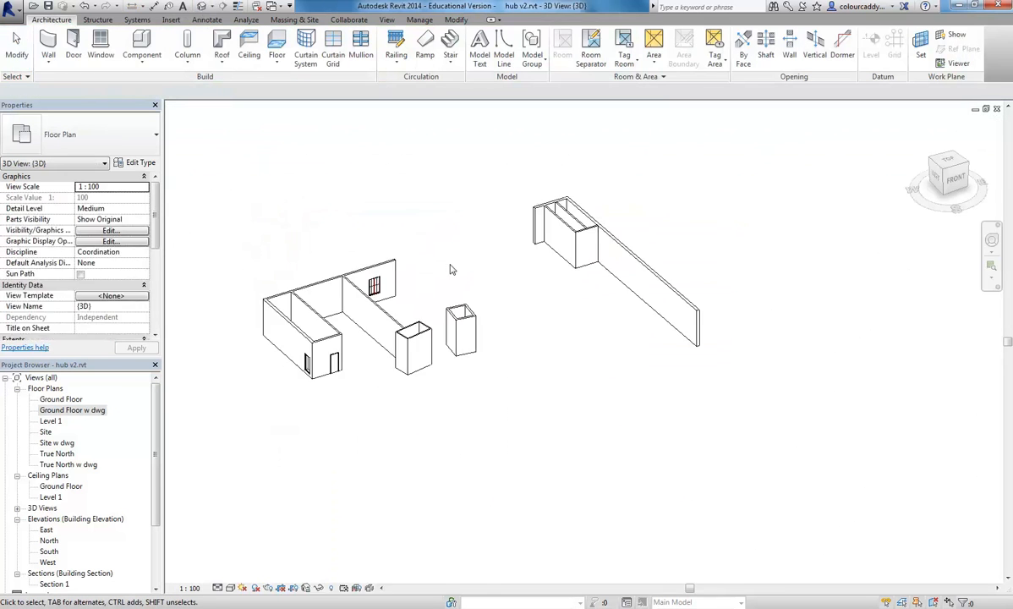
pyautogui.keyDown('shift'); pyautogui.moveTo(293, 297); pyautogui.dragTo(564, 273, button='middle'); pyautogui.keyUp('shift')
pyautogui.scroll(4, 493, 339)
pyautogui.scroll(2, 407, 342)
pyautogui.moveTo(548, 338); pyautogui.dragTo(418, 390, button='middle')
pyautogui.scroll(1, 443, 360)
pyautogui.moveTo(578, 348); pyautogui.dragTo(457, 356, button='middle')
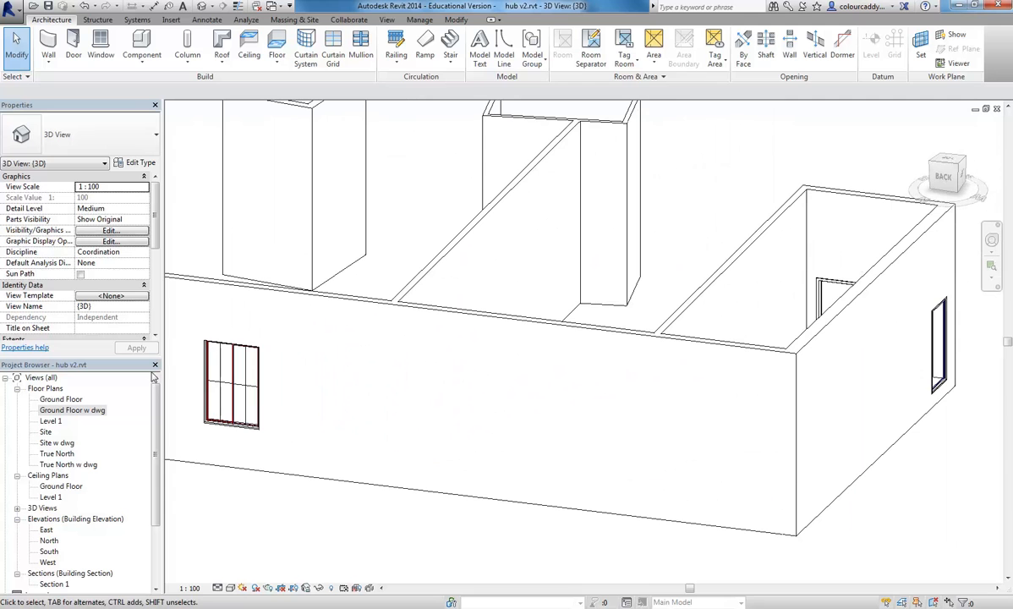
pyautogui.moveTo(571, 347); pyautogui.dragTo(456, 341, button='middle')
pyautogui.keyDown('shift'); pyautogui.moveTo(676, 360); pyautogui.dragTo(728, 336, button='middle'); pyautogui.keyUp('shift')
pyautogui.scroll(-1, 339, 379)
pyautogui.moveTo(406, 320); pyautogui.dragTo(662, 355, button='middle')
pyautogui.scroll(5, 537, 377)
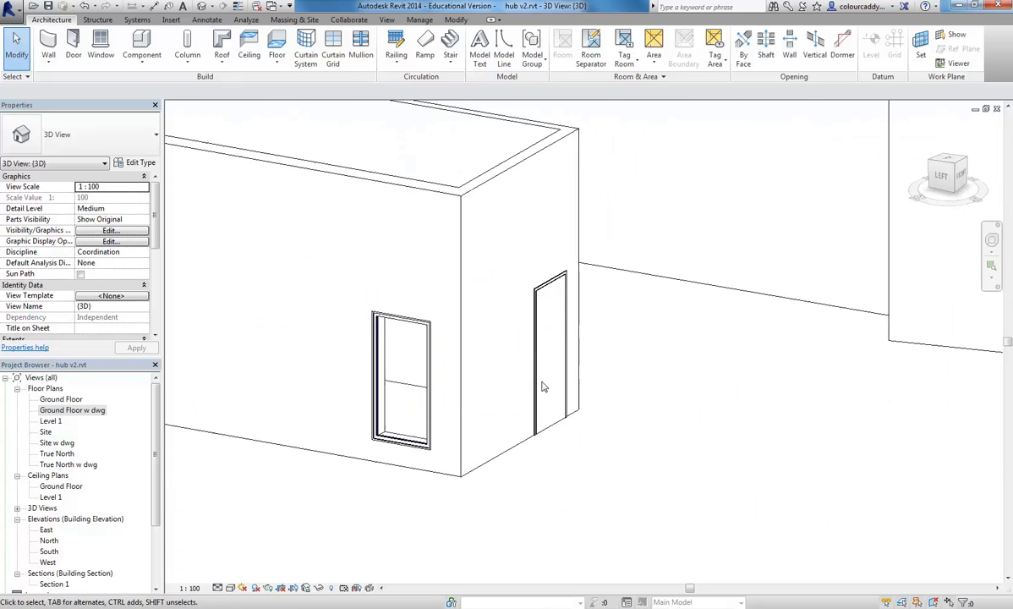
# Step: Inspect the steel-frame door and the fixed window at the building corner in 3D, comparing their sill heights
pyautogui.click(553, 443)
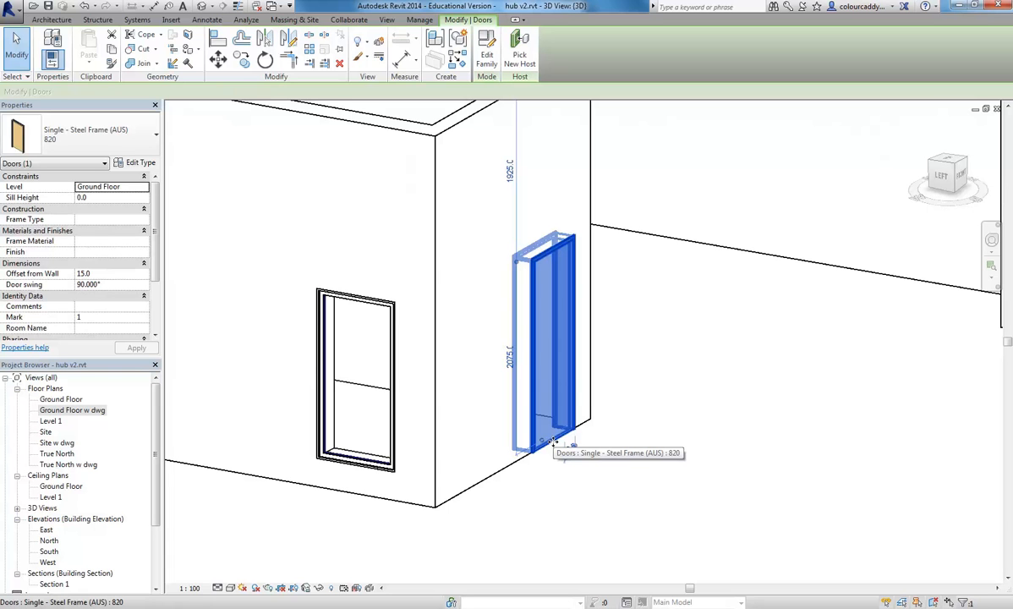
pyautogui.click(560, 473)
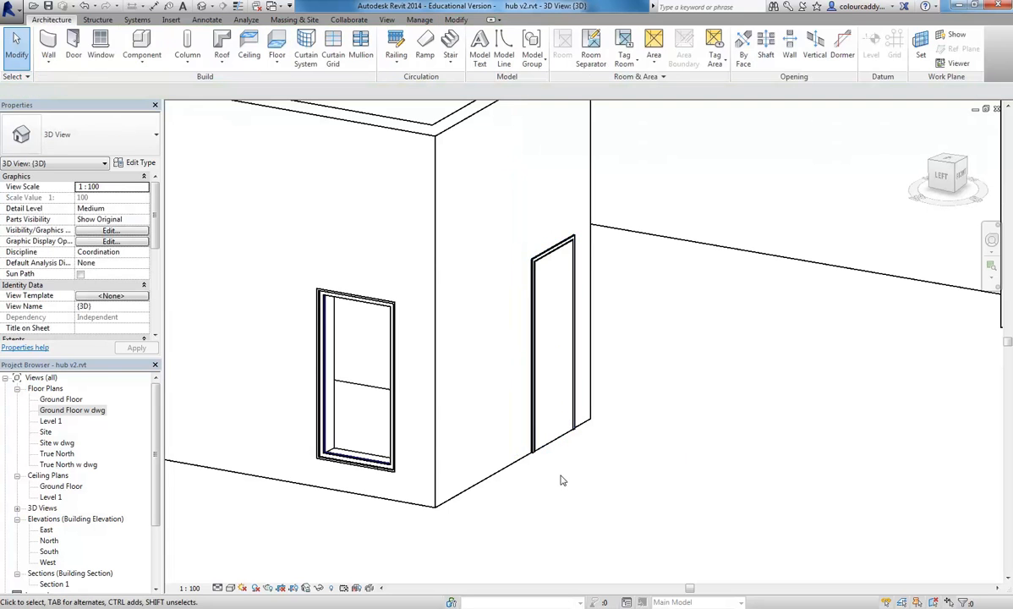
pyautogui.click(319, 403)
pyautogui.scroll(2, 319, 403)
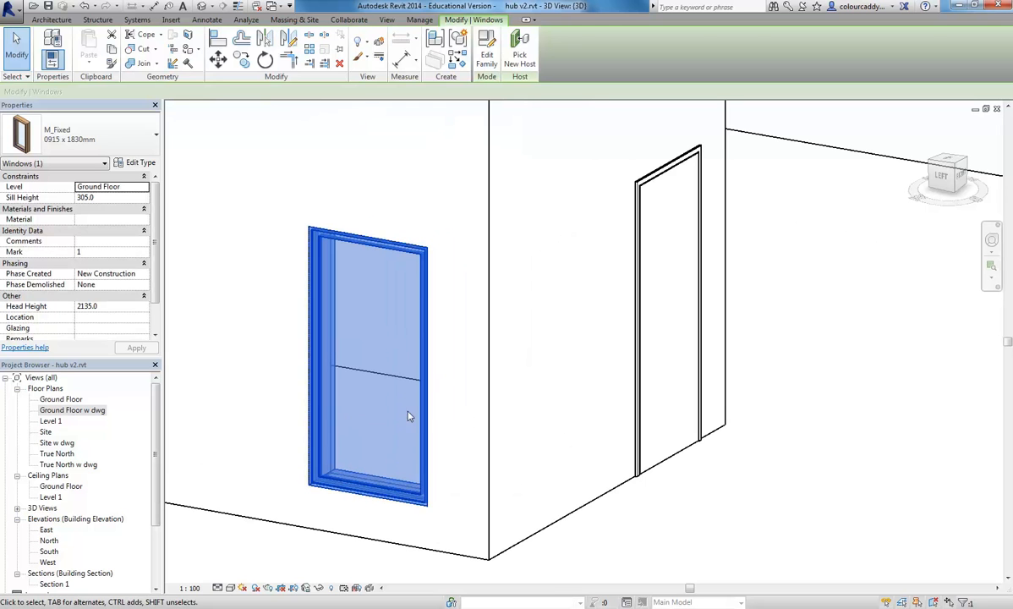
pyautogui.press('Escape')
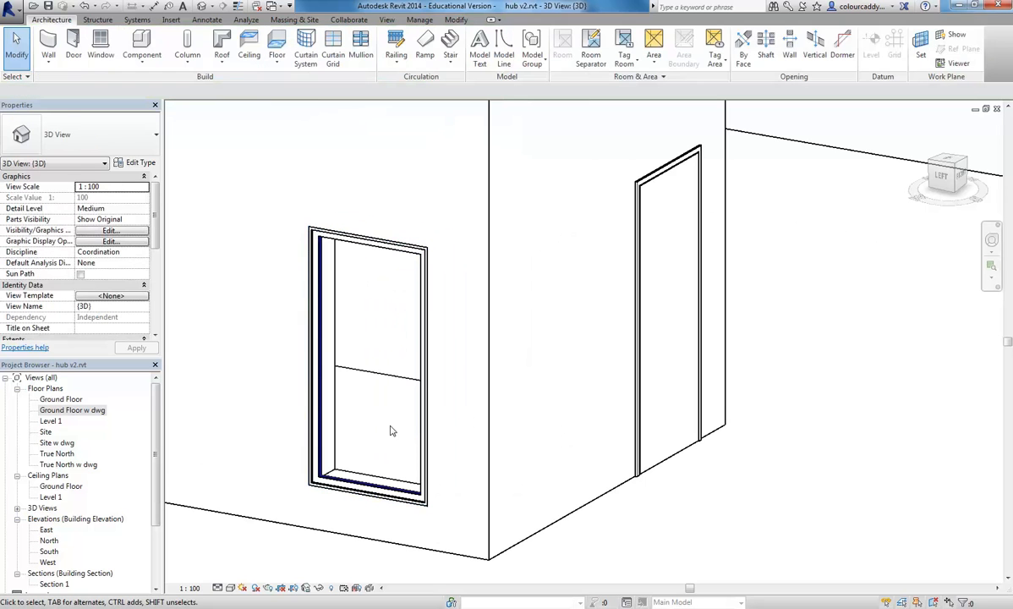
# Step: Open the Ground Floor plan and start a new window using the M_Fixed 0915 x 0610mm type
pyautogui.doubleClick(61, 399)
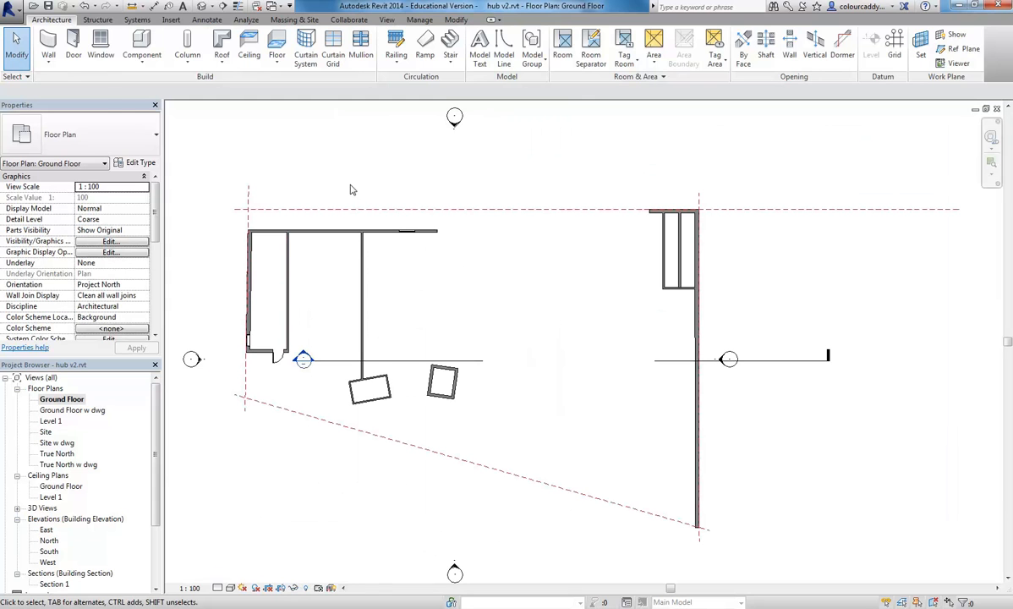
pyautogui.click(95, 48)
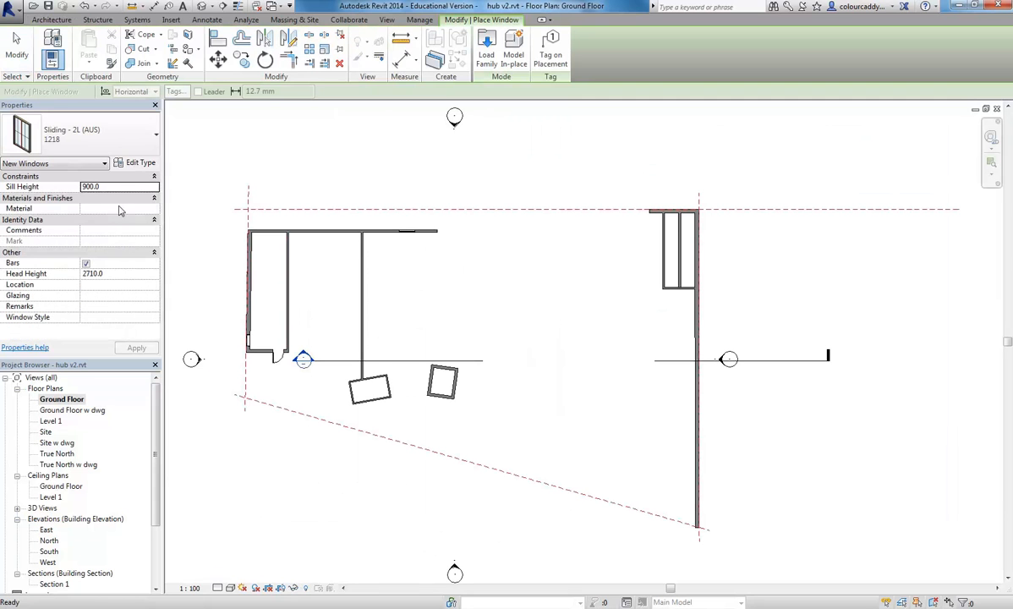
pyautogui.click(91, 188)
pyautogui.click(119, 186)
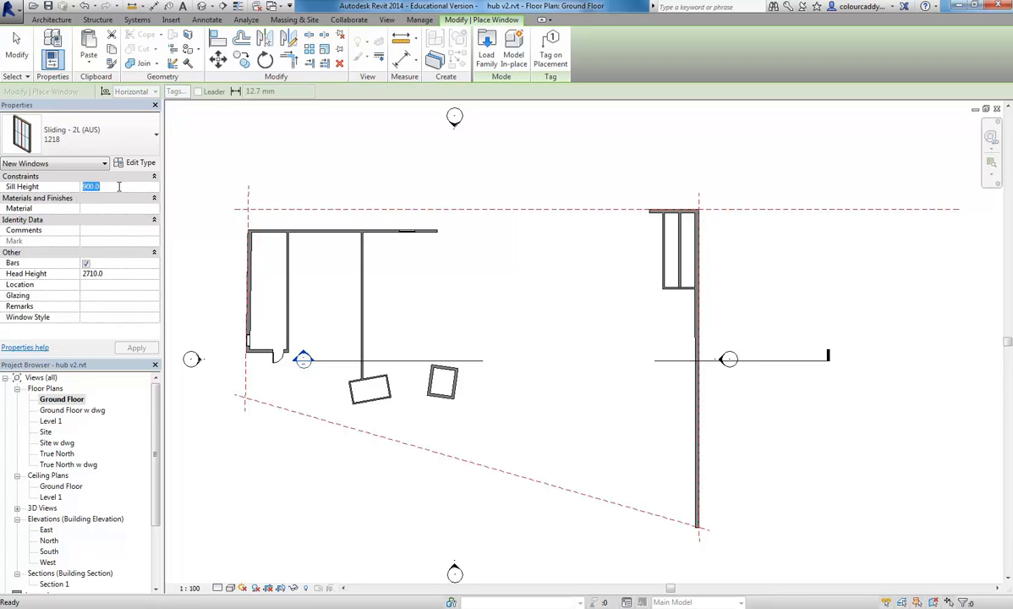
pyautogui.click(91, 141)
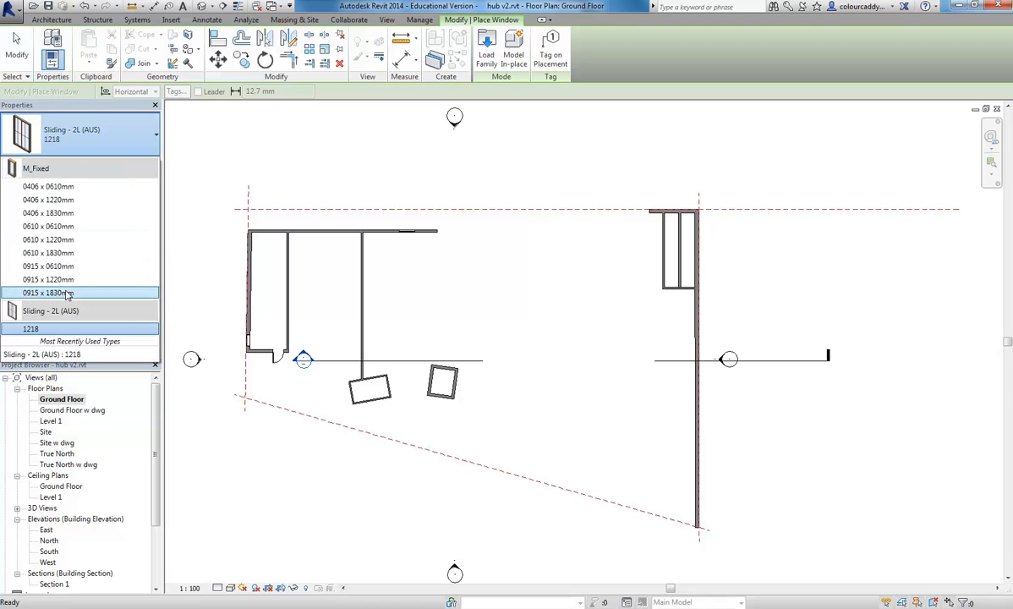
pyautogui.click(59, 267)
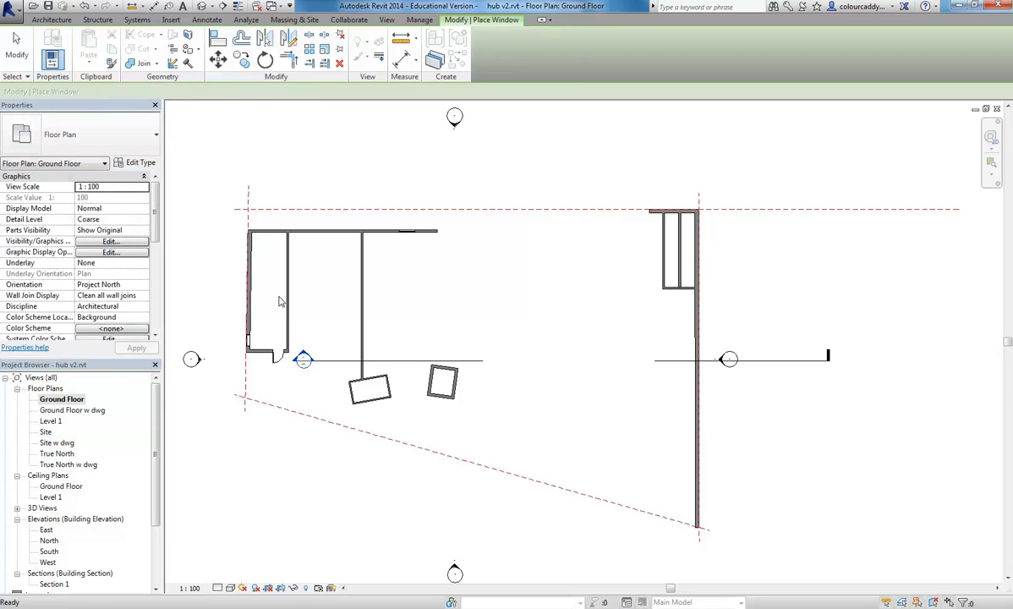
# Step: Set the sill height of the new M_Fixed 0915 x 0610mm window to 2000
pyautogui.scroll(2, 279, 303)
pyautogui.scroll(2, 338, 299)
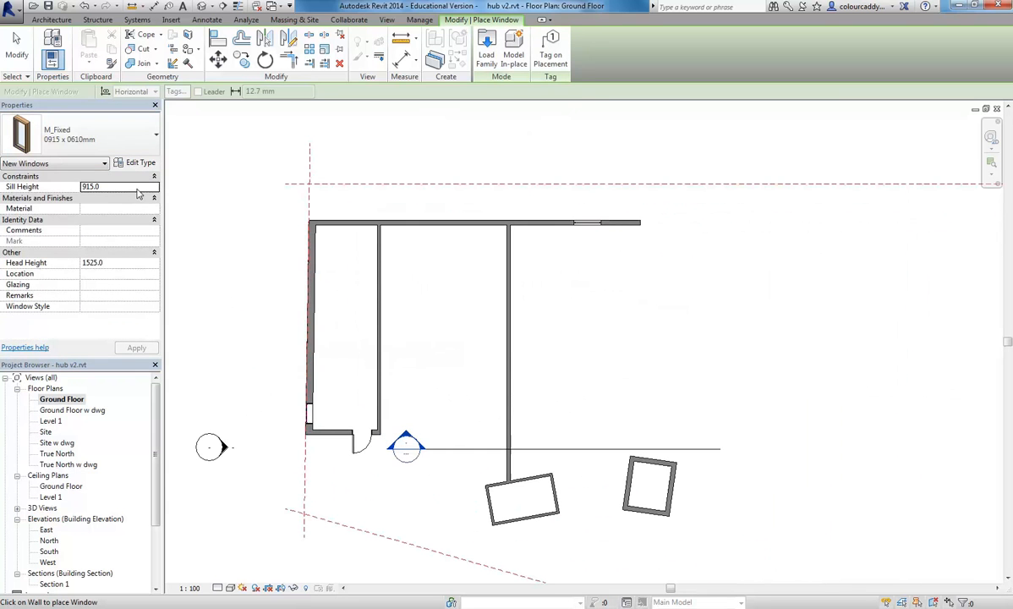
pyautogui.click(119, 186)
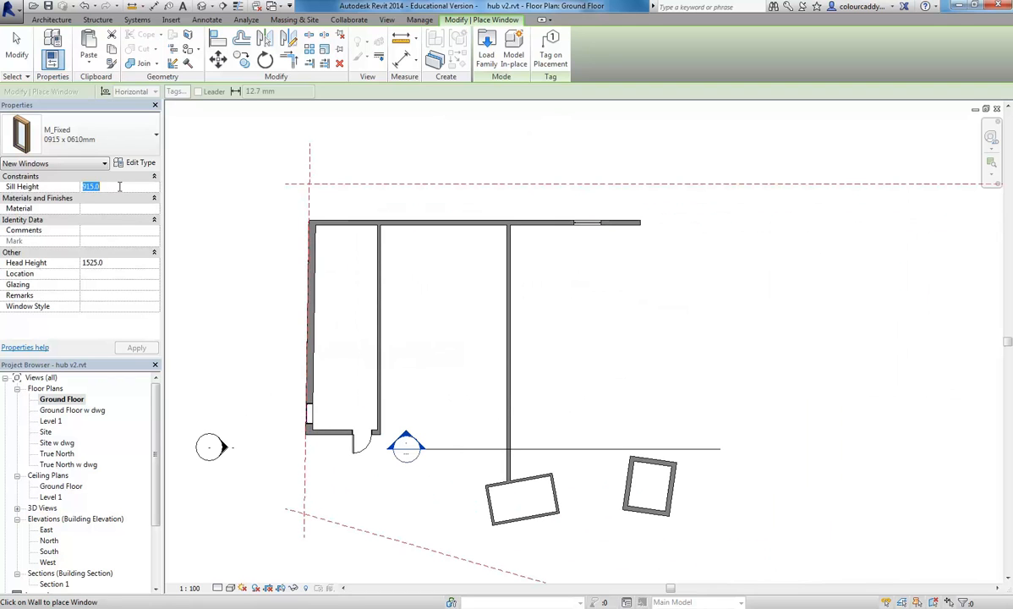
pyautogui.write('2000')
pyautogui.press('Return')
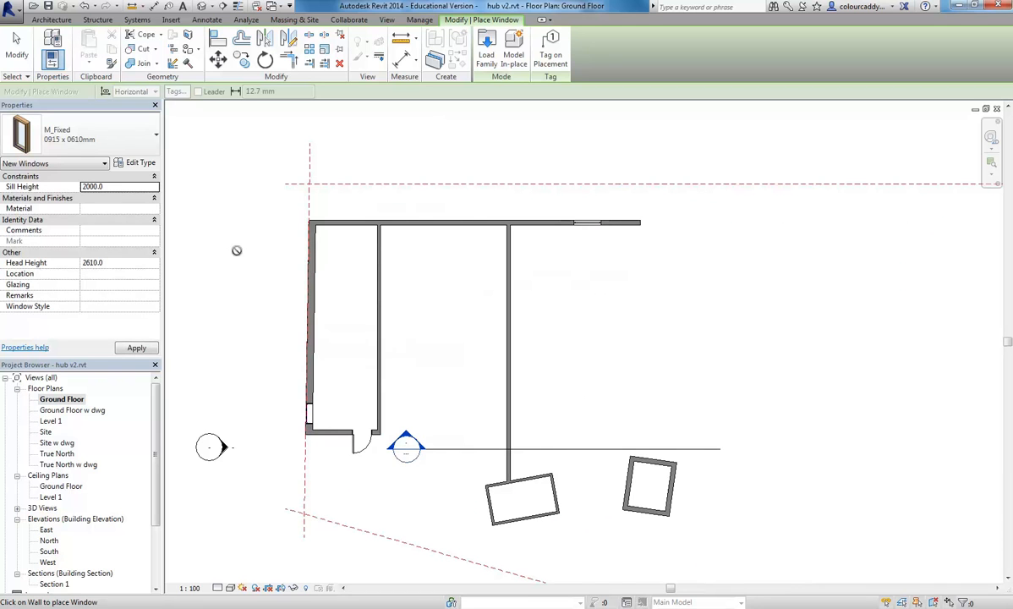
# Step: Place the high-sill M_Fixed 0915 x 0610mm window near the north end of the west wall and finish placing windows
pyautogui.scroll(3, 305, 269)
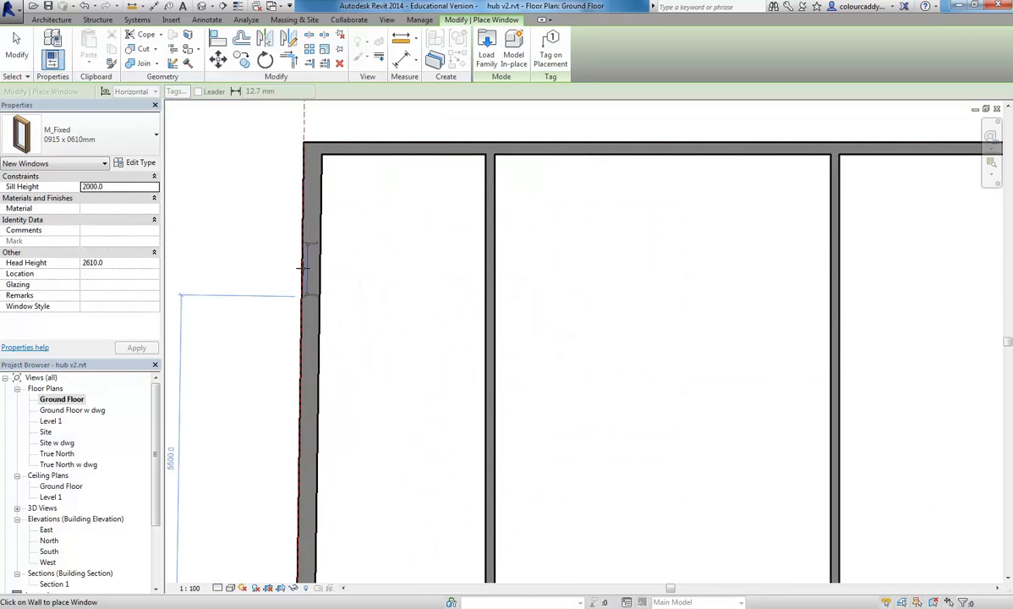
pyautogui.scroll(3, 260, 256)
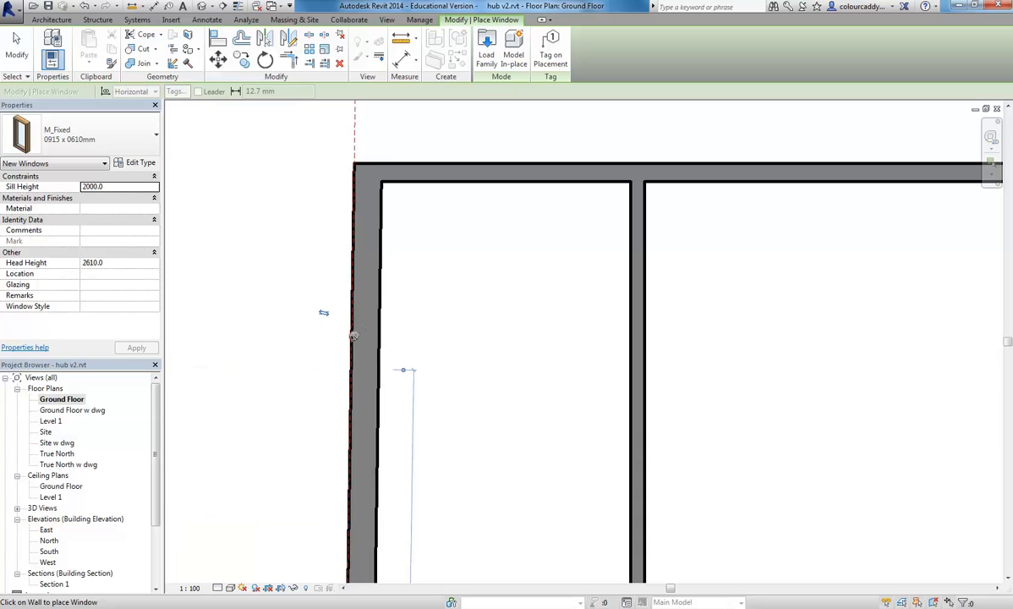
pyautogui.moveTo(309, 422); pyautogui.dragTo(318, 398, button='middle')
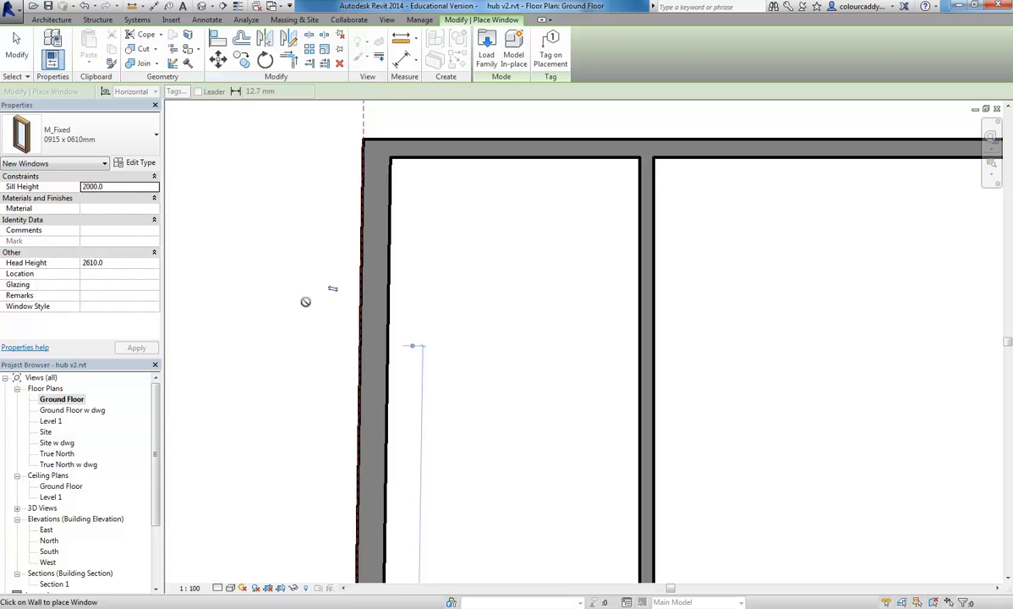
pyautogui.press('Escape')
pyautogui.press('Escape')
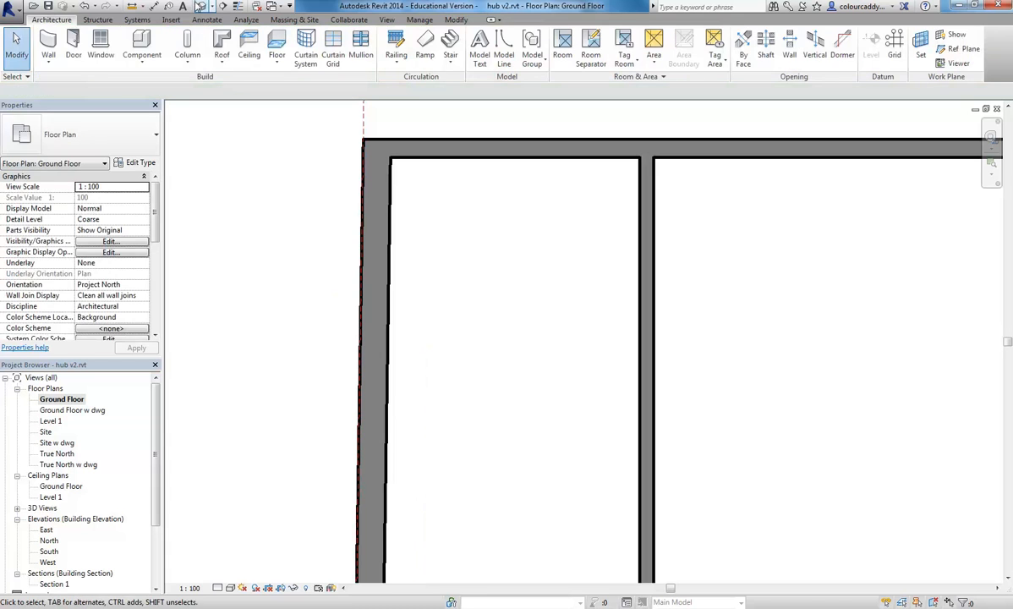
# Step: Check the new high-level window in the west wall in the default 3D view
pyautogui.click(202, 6)
pyautogui.scroll(-4, 463, 305)
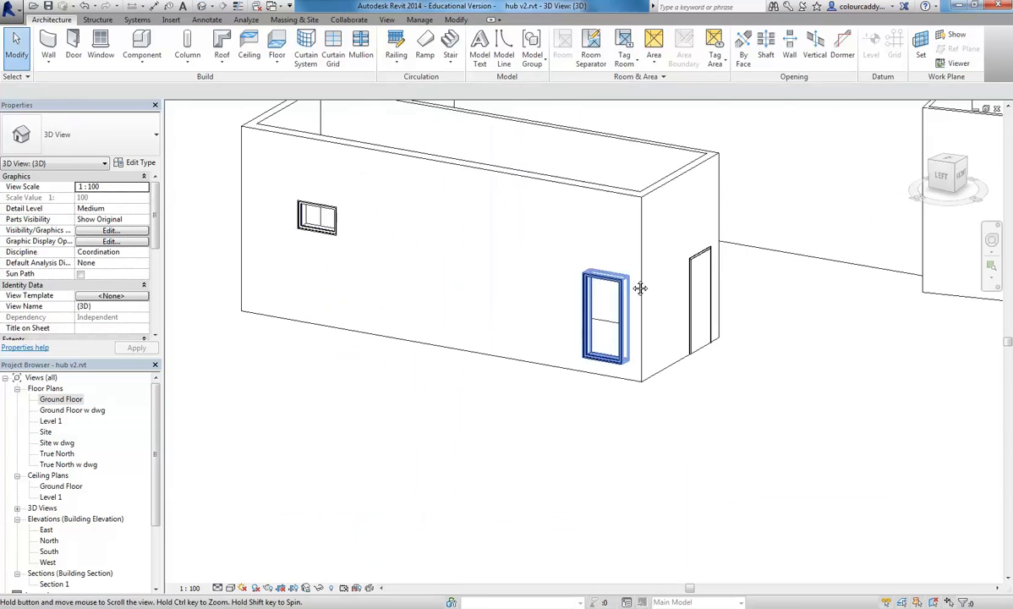
pyautogui.scroll(2, 457, 314)
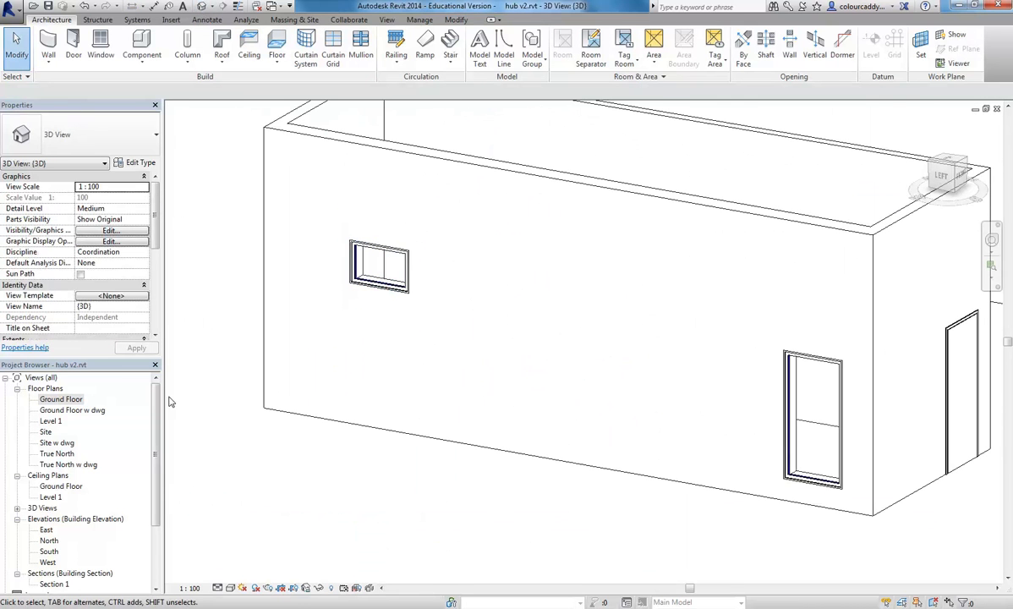
# Step: Raise the cut plane offset in the Ground Floor plan's view range so the plan cuts through the high-sill window
pyautogui.doubleClick(61, 399)
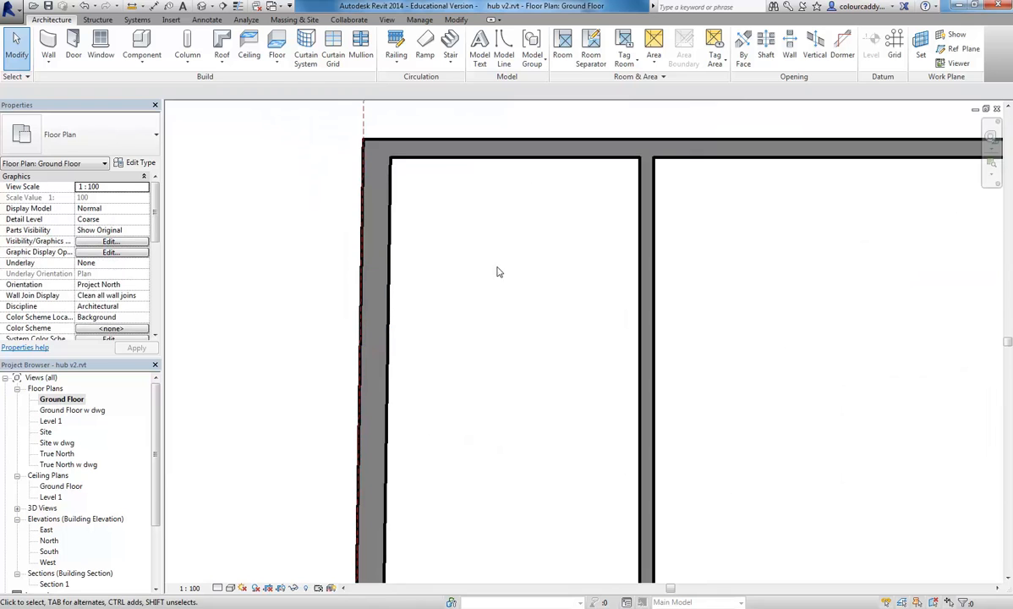
pyautogui.moveTo(519, 279); pyautogui.dragTo(457, 272, button='middle')
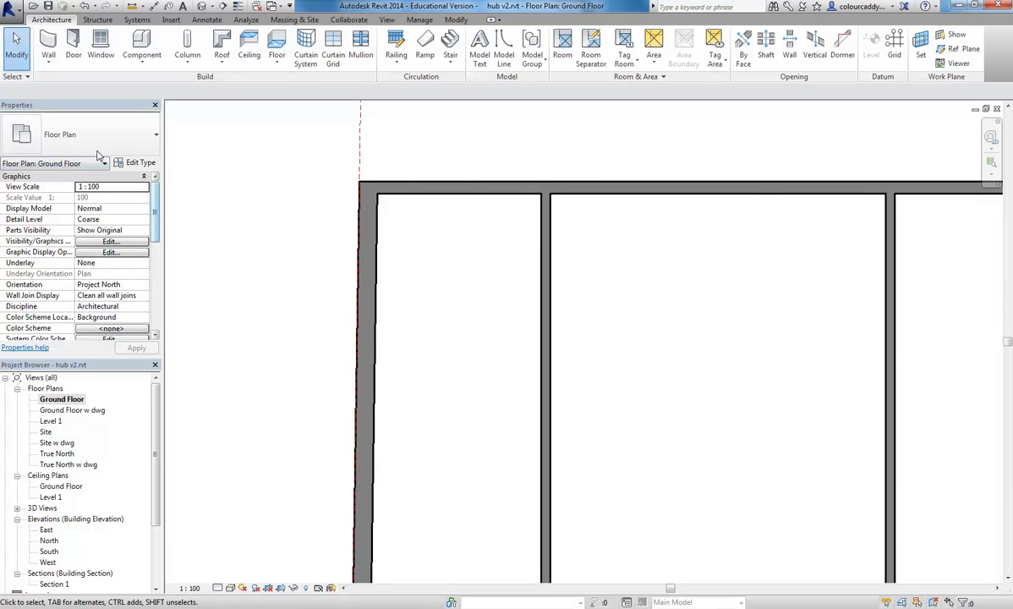
pyautogui.moveTo(155, 201); pyautogui.dragTo(153, 288)
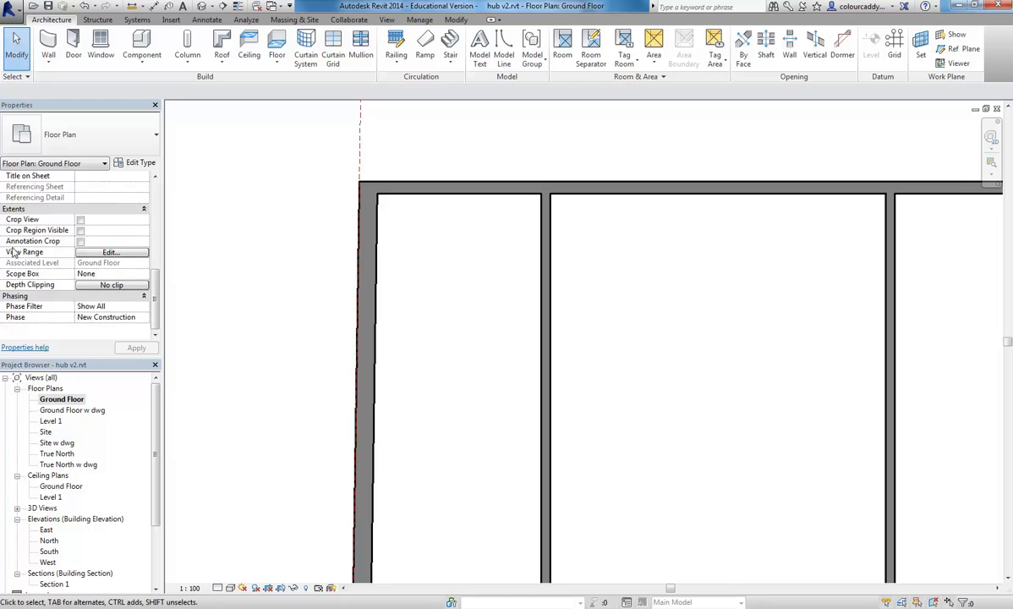
pyautogui.click(268, 267)
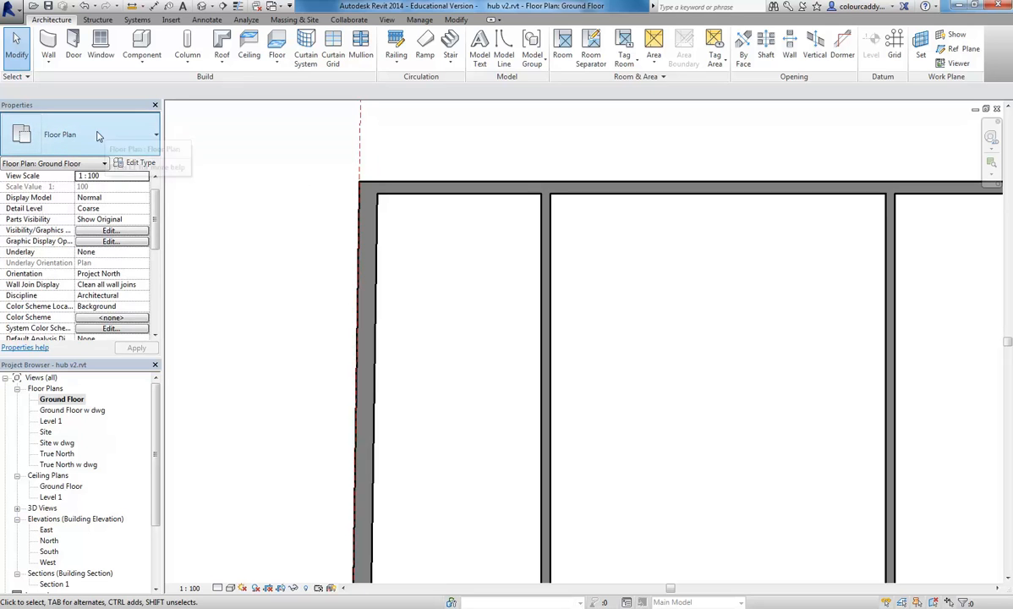
pyautogui.scroll(-5, 44, 279)
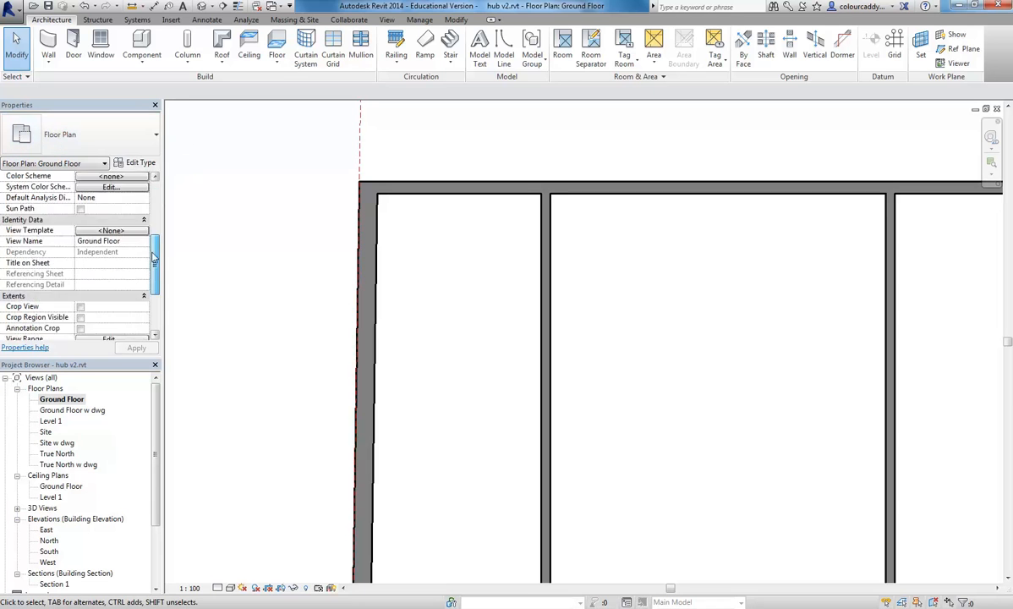
pyautogui.click(101, 296)
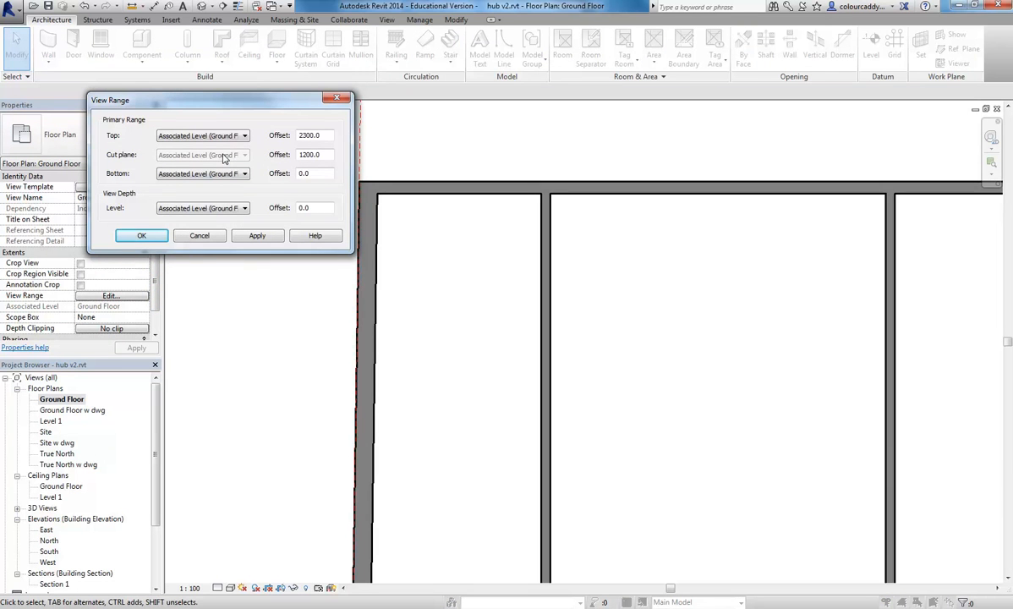
pyautogui.doubleClick(322, 155)
pyautogui.write('2')
pyautogui.click(141, 235)
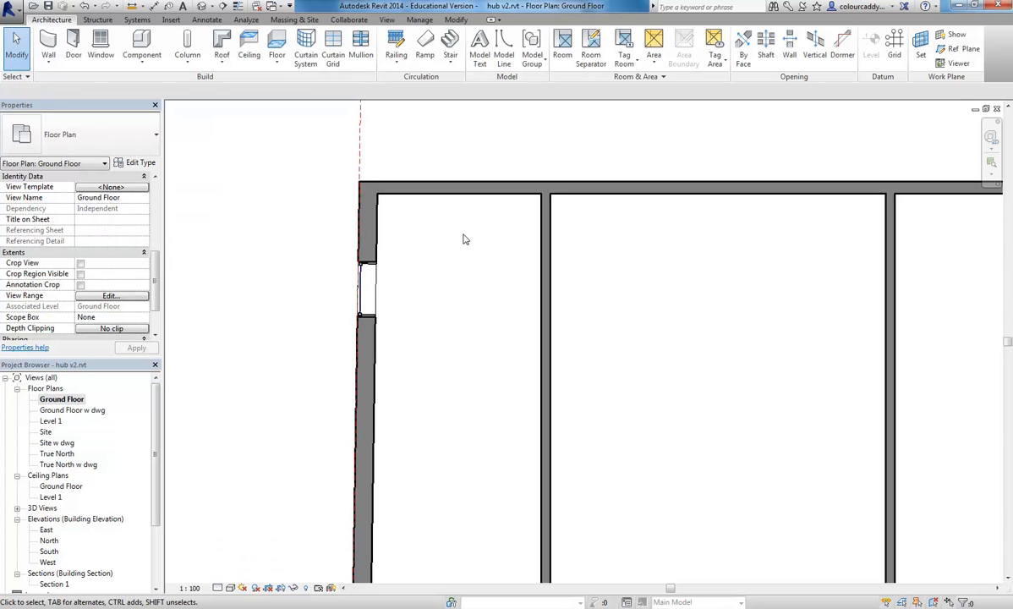
# Step: Examine the whole Ground Floor plan, including the new window opening and the elevation markers around the building
pyautogui.scroll(-5, 463, 239)
pyautogui.scroll(-4, 365, 263)
pyautogui.moveTo(451, 275)
pyautogui.mouseDown(button='middle')
pyautogui.moveTo(480, 271)
pyautogui.moveTo(447, 262)
pyautogui.mouseUp(button='middle')
pyautogui.scroll(-2, 156, 440)
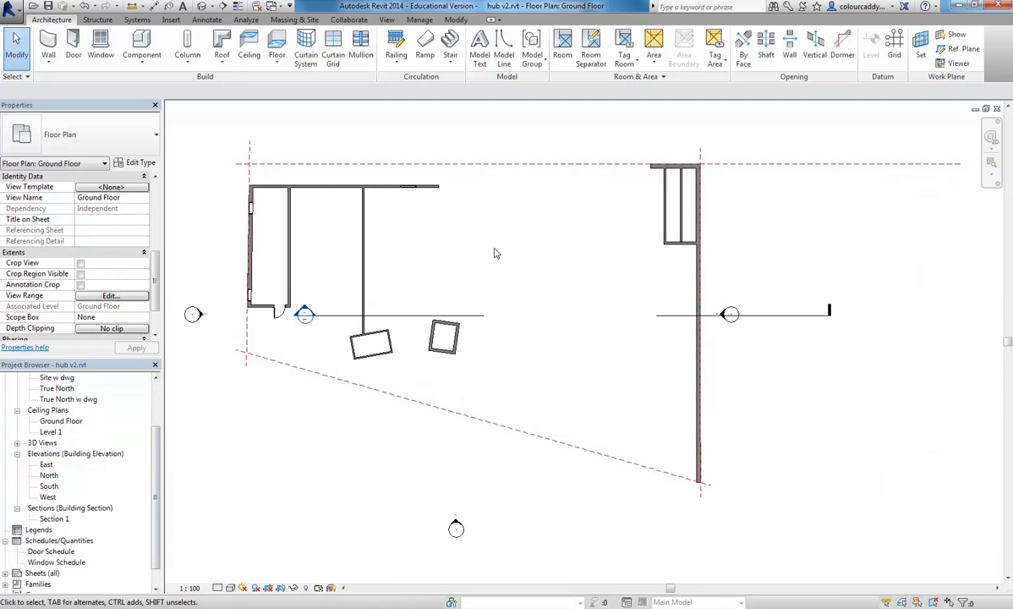
pyautogui.scroll(-1, 499, 277)
pyautogui.moveTo(507, 277); pyautogui.dragTo(530, 272, button='middle')
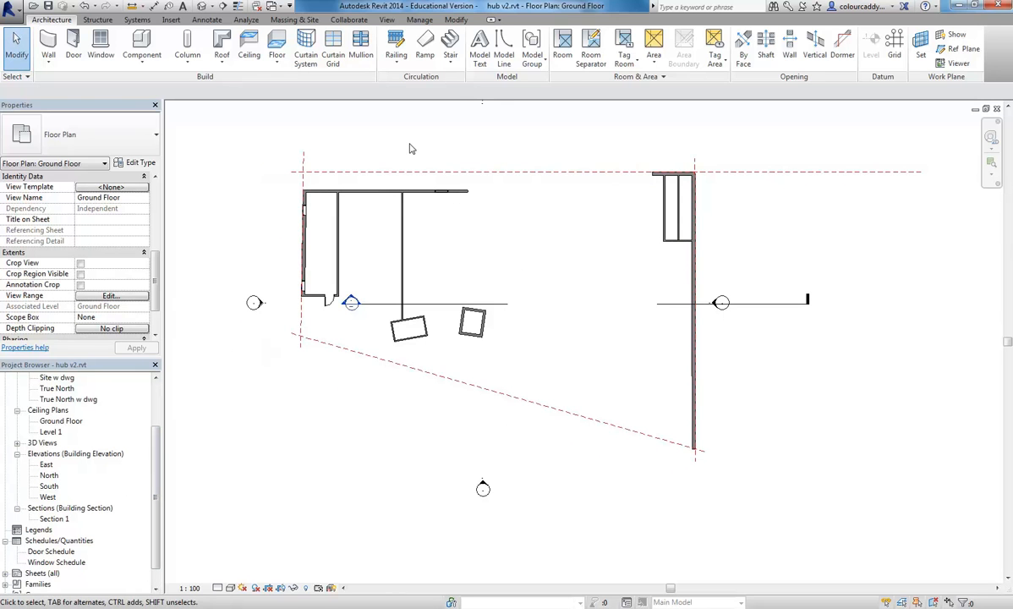
pyautogui.moveTo(409, 150); pyautogui.dragTo(393, 163, button='middle')
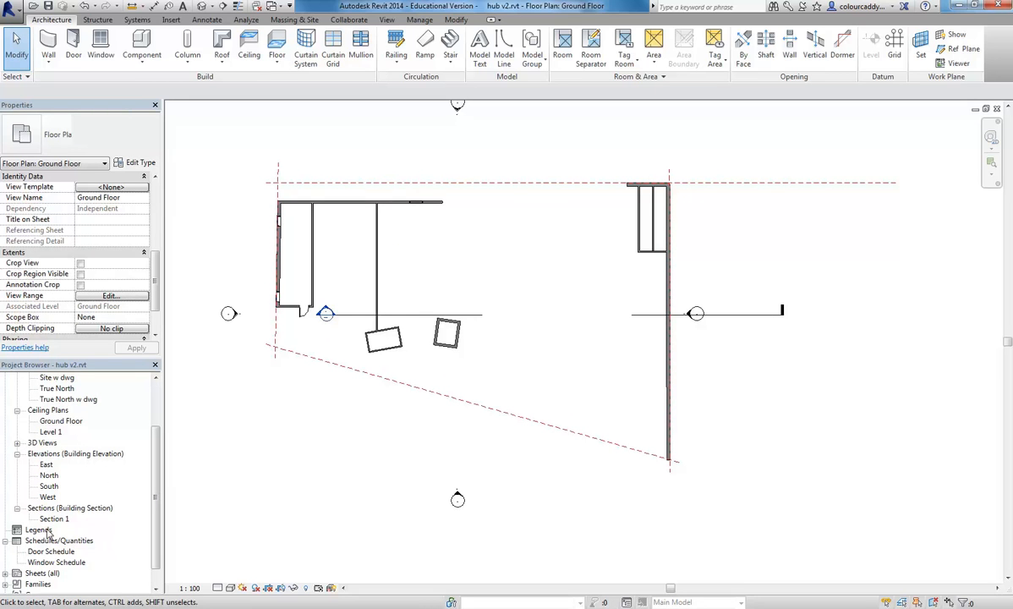
# Step: Open the South elevation and examine its level lines along the building
pyautogui.doubleClick(49, 486)
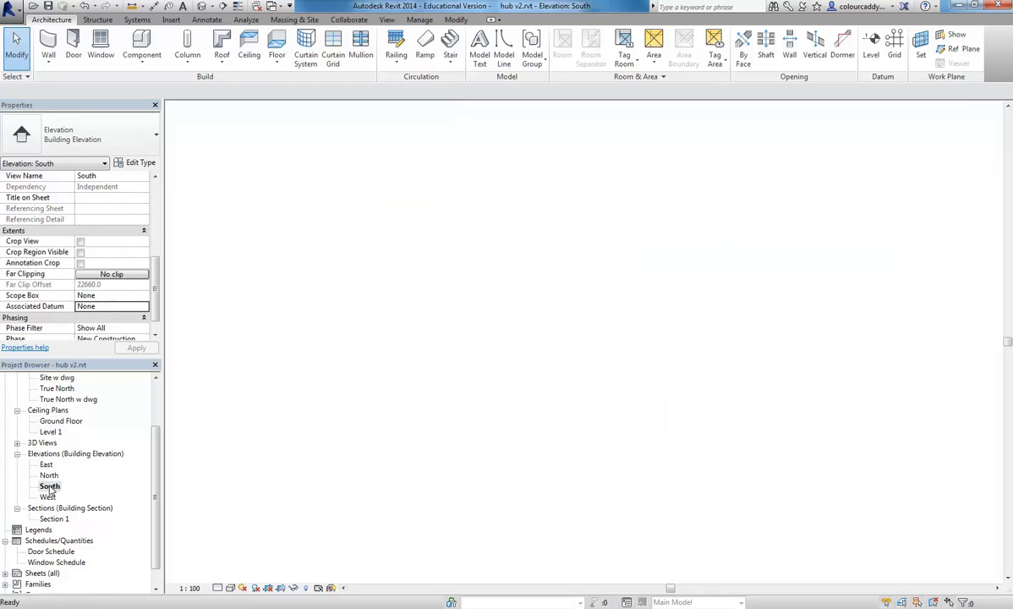
pyautogui.moveTo(456, 249); pyautogui.dragTo(311, 256, button='middle')
pyautogui.scroll(-1, 395, 244)
pyautogui.moveTo(475, 399); pyautogui.dragTo(553, 435, button='middle')
pyautogui.scroll(1, 570, 399)
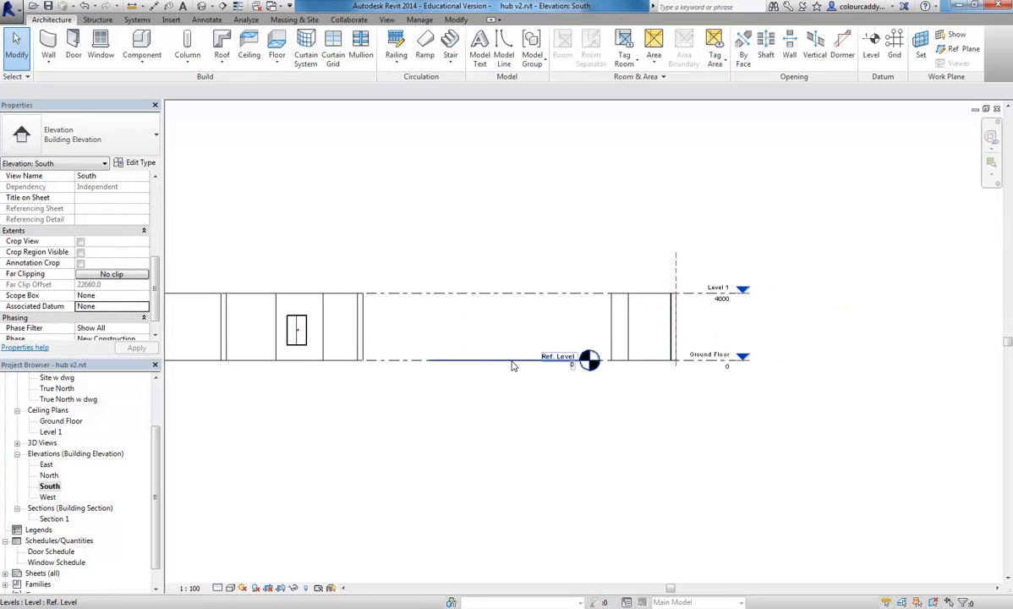
pyautogui.moveTo(231, 404); pyautogui.dragTo(283, 404, button='middle')
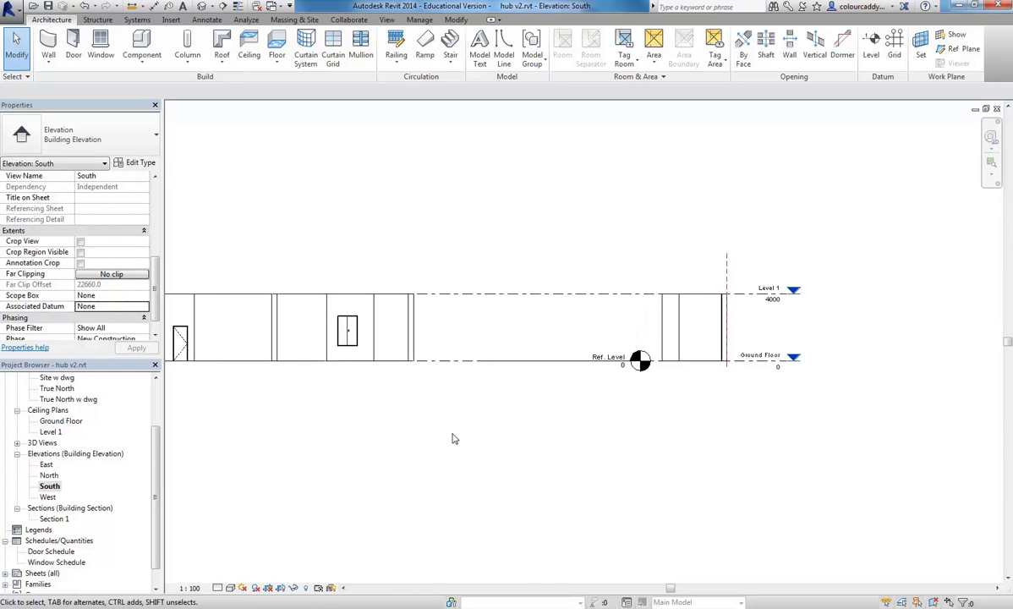
# Step: Hide the selected Ref. Level line in the South elevation as an individual element
pyautogui.click(621, 367)
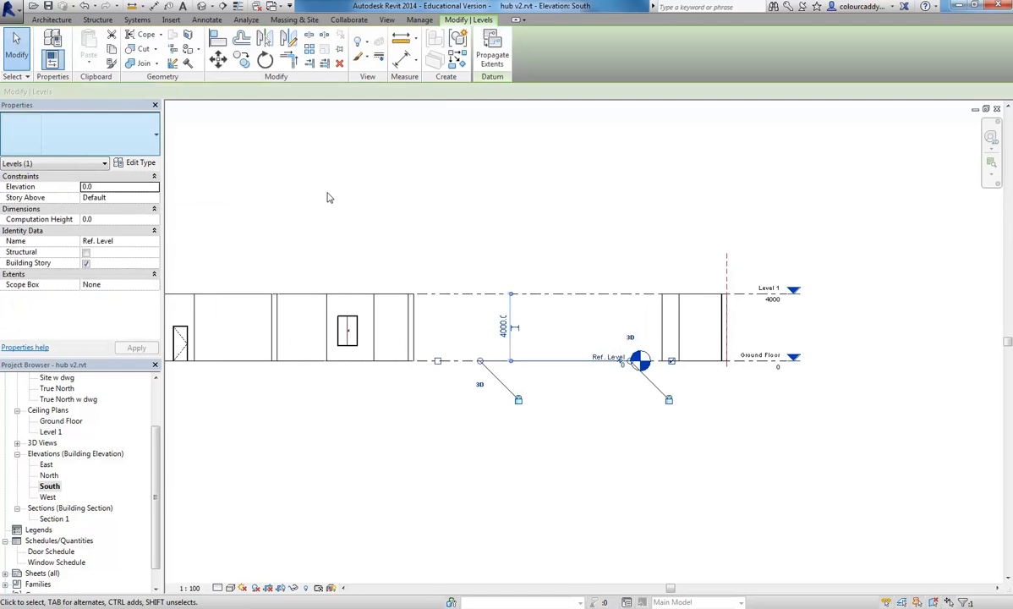
pyautogui.click(518, 228)
pyautogui.scroll(5, 615, 362)
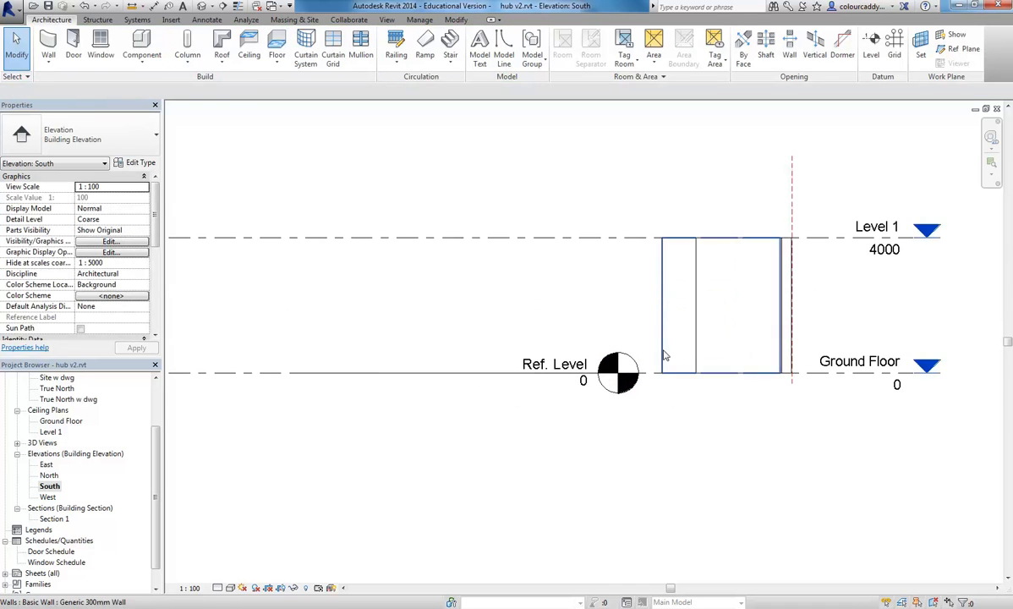
pyautogui.click(517, 327)
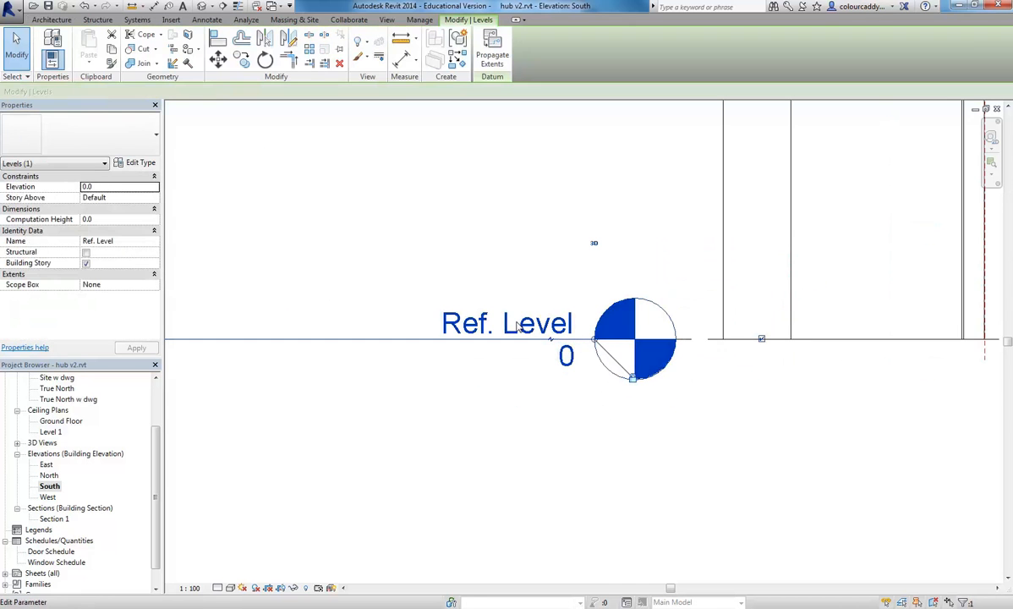
pyautogui.rightClick(409, 196)
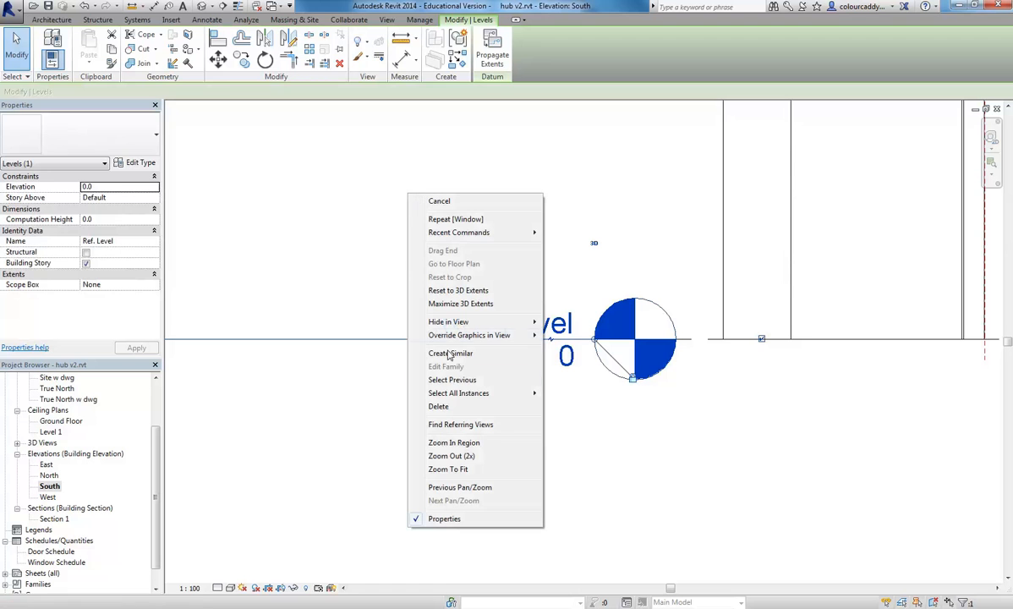
pyautogui.moveTo(458, 321)
pyautogui.click(564, 323)
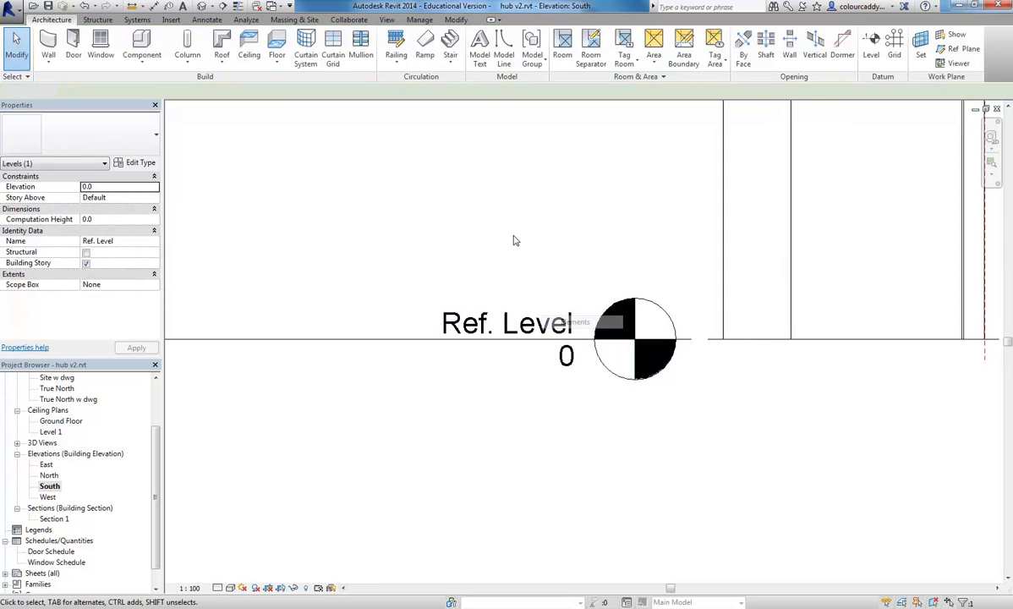
# Step: Hide the remaining overlapping Ref. Level line in the South elevation as well
pyautogui.click(531, 351)
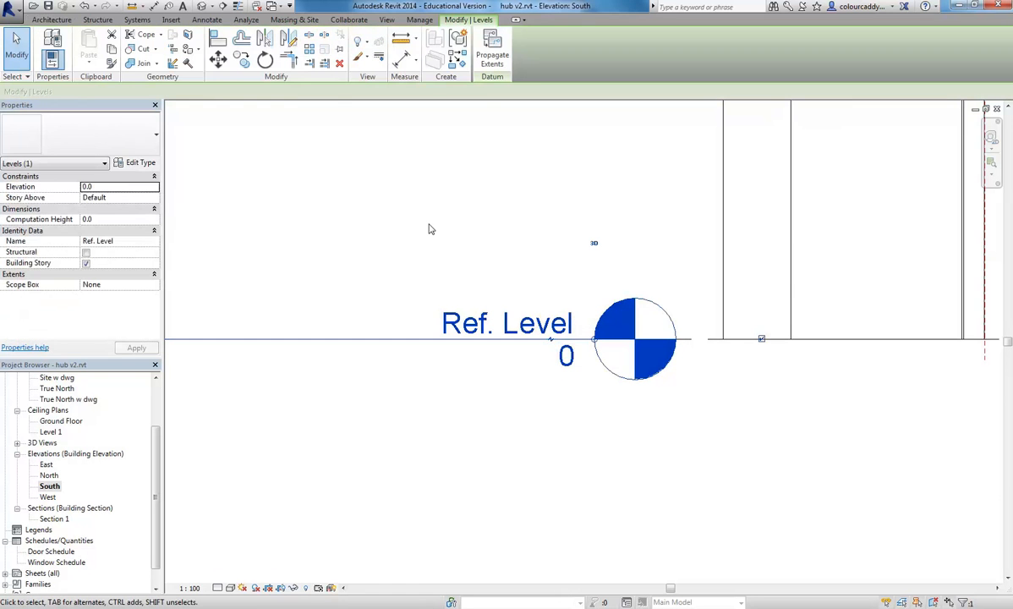
pyautogui.rightClick(429, 229)
pyautogui.moveTo(482, 353)
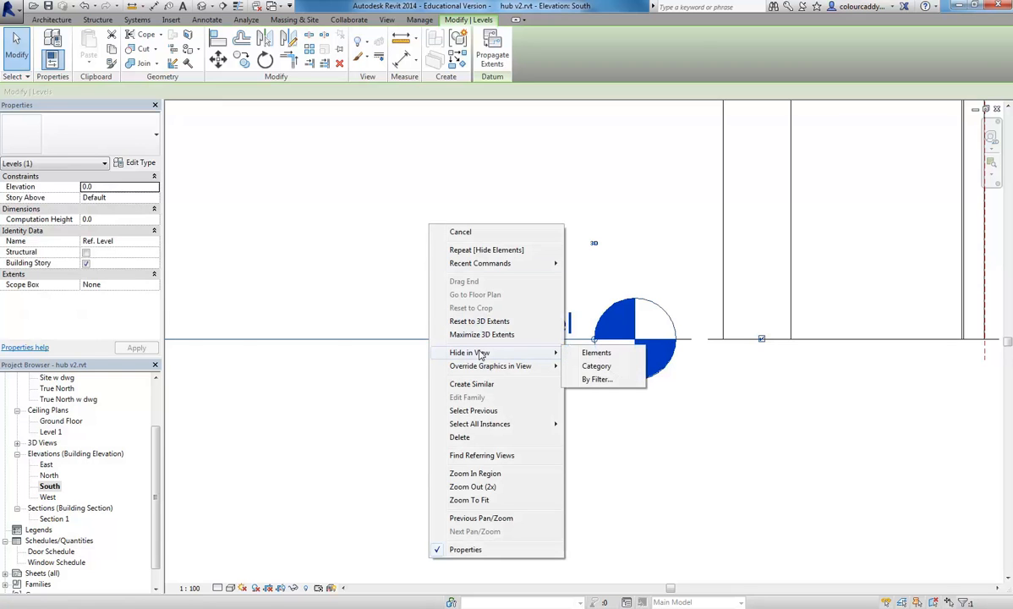
pyautogui.click(577, 356)
# Step: Extend the east end of the Ground Floor and Level 1 lines further beyond the east wall in the South elevation
pyautogui.scroll(-5, 479, 200)
pyautogui.moveTo(493, 223); pyautogui.dragTo(481, 329, button='middle')
pyautogui.moveTo(424, 300); pyautogui.dragTo(512, 303, button='middle')
pyautogui.scroll(2, 702, 303)
pyautogui.moveTo(693, 307); pyautogui.dragTo(580, 318, button='middle')
pyautogui.scroll(3, 578, 308)
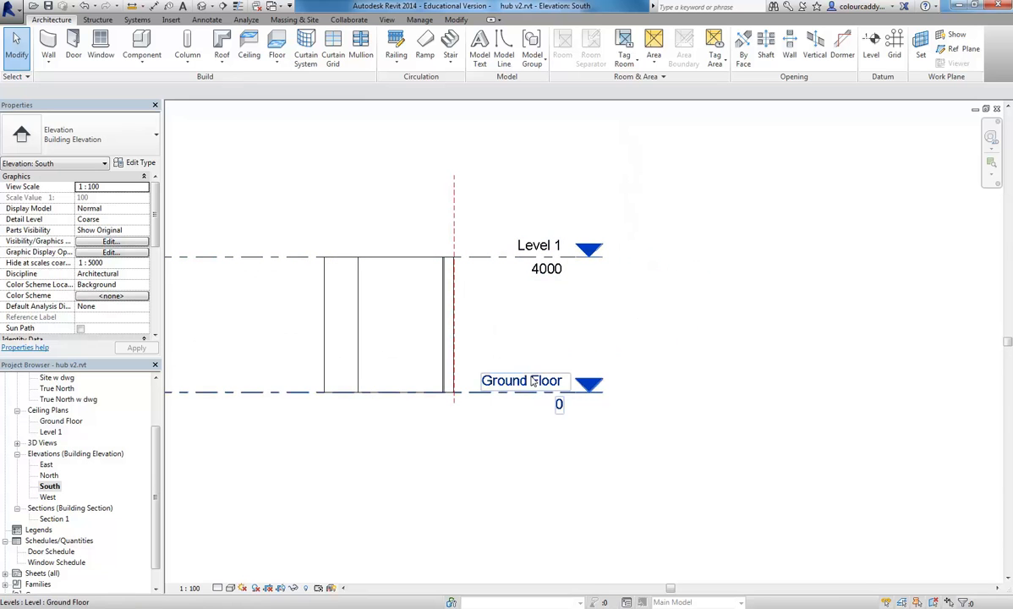
pyautogui.moveTo(510, 329); pyautogui.dragTo(464, 348, button='middle')
pyautogui.click(401, 383)
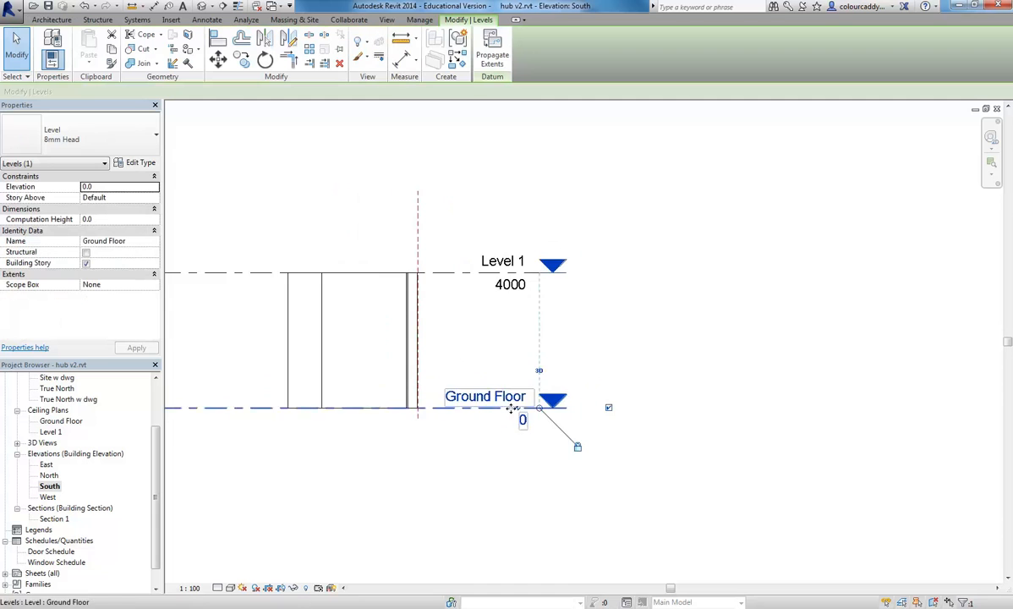
pyautogui.scroll(3, 510, 410)
pyautogui.moveTo(557, 411); pyautogui.dragTo(648, 410)
pyautogui.scroll(-2, 493, 312)
# Step: Extend the west end of the Ground Floor and Level 1 lines past the west wall, then deselect the level
pyautogui.moveTo(493, 312); pyautogui.dragTo(718, 352, button='middle')
pyautogui.scroll(-3, 737, 348)
pyautogui.moveTo(779, 355); pyautogui.dragTo(939, 348, button='middle')
pyautogui.scroll(-1, 602, 330)
pyautogui.moveTo(603, 331); pyautogui.dragTo(620, 332, button='middle')
pyautogui.scroll(-1, 546, 362)
pyautogui.moveTo(546, 362); pyautogui.dragTo(575, 339, button='middle')
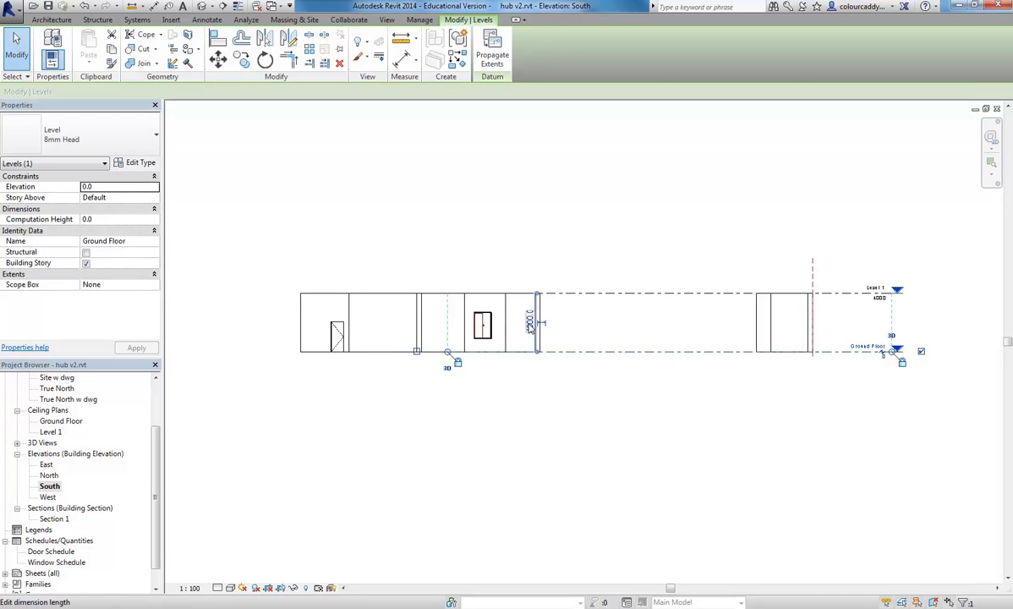
pyautogui.moveTo(448, 355); pyautogui.dragTo(571, 370, button='middle')
pyautogui.moveTo(571, 370)
pyautogui.mouseDown()
pyautogui.moveTo(355, 362)
pyautogui.moveTo(383, 342)
pyautogui.mouseUp()
pyautogui.moveTo(395, 347); pyautogui.dragTo(425, 351, button='middle')
pyautogui.scroll(3, 397, 377)
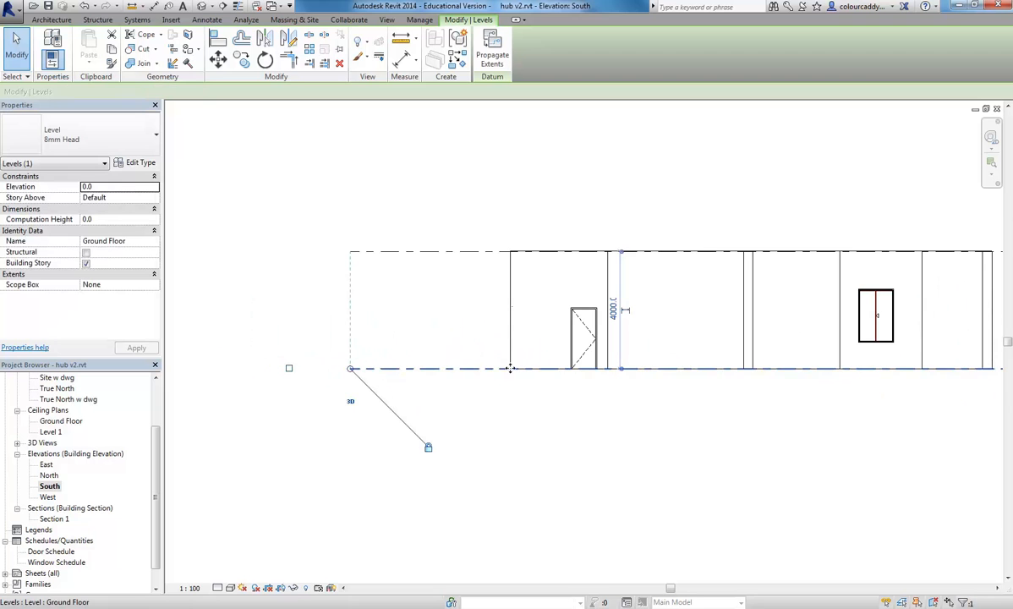
pyautogui.scroll(-5, 350, 310)
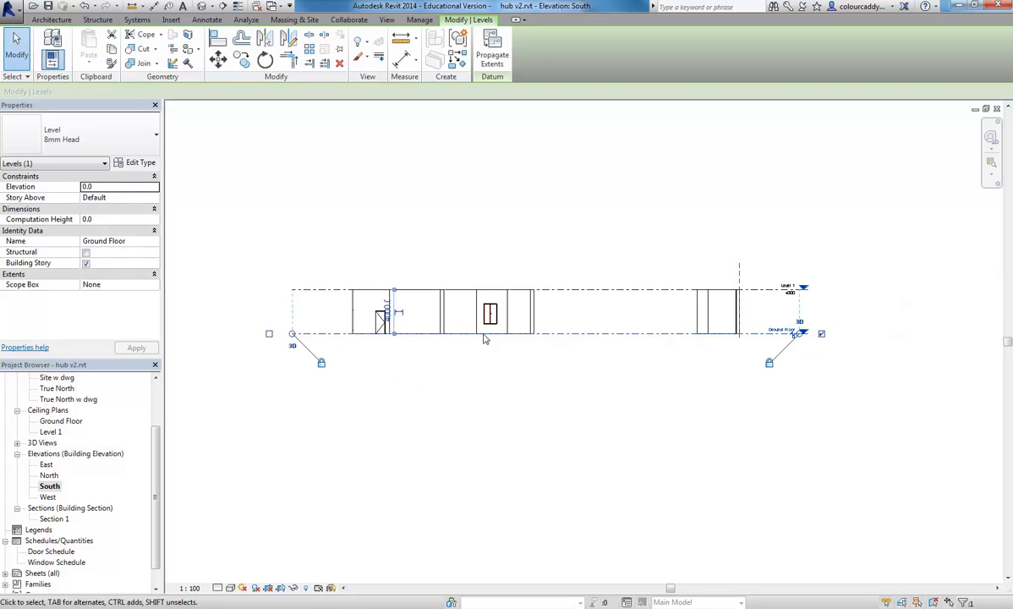
pyautogui.click(343, 404)
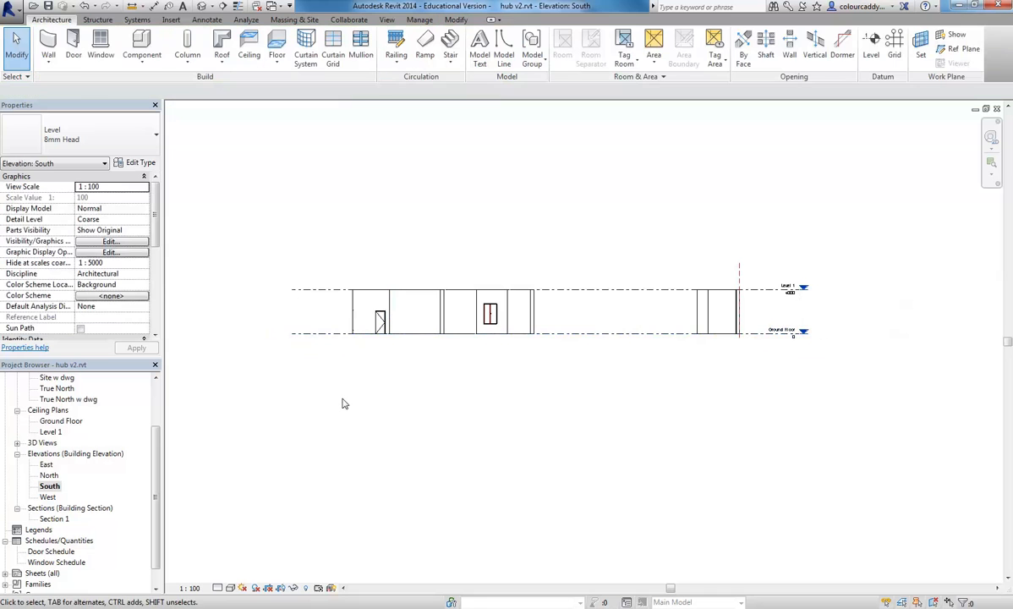
# Step: Open the North elevation and pull the west end of the Ground Floor and Level 1 lines closer to the building
pyautogui.doubleClick(47, 476)
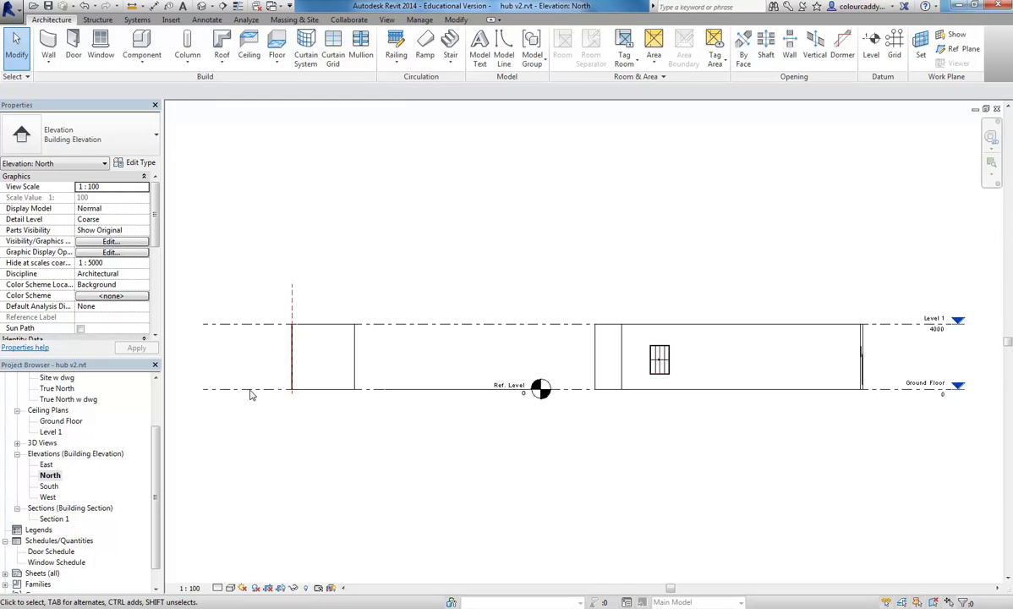
pyautogui.click(922, 382)
pyautogui.scroll(5, 871, 386)
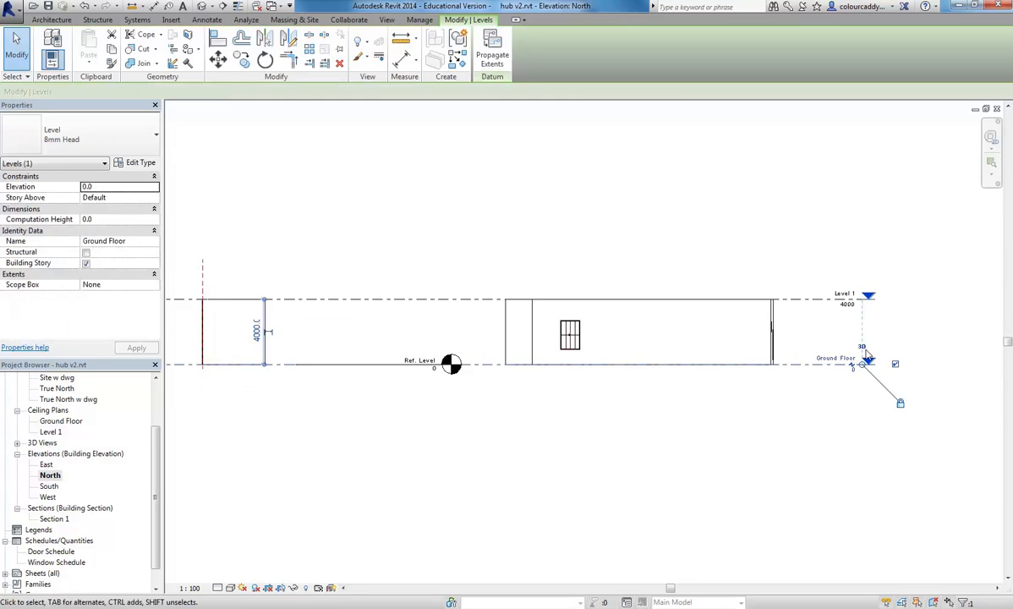
pyautogui.moveTo(853, 388); pyautogui.dragTo(776, 388)
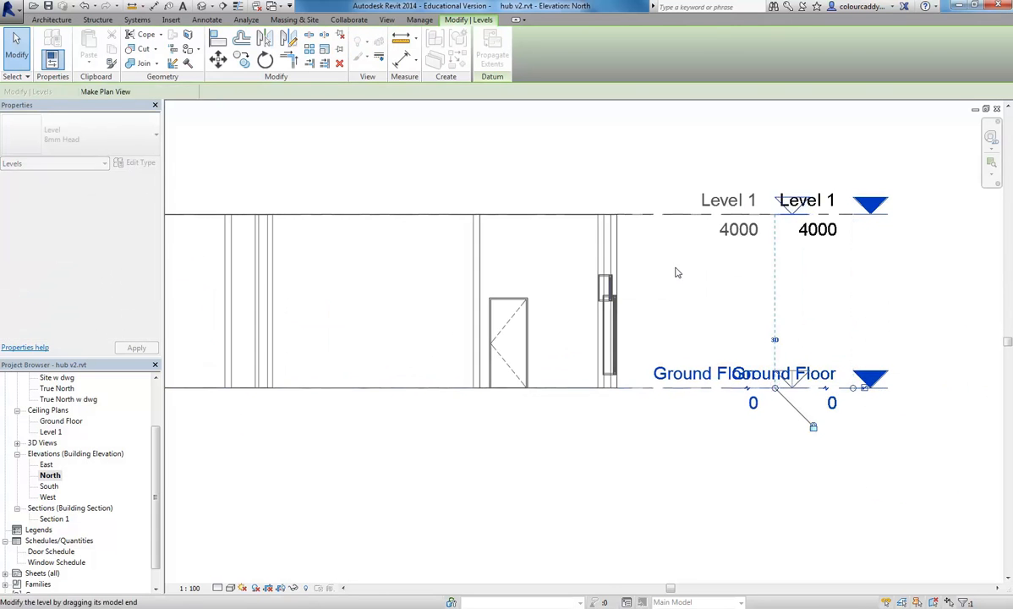
# Step: Reopen the South elevation and clear the selection of the Ground Floor level
pyautogui.scroll(-3, 712, 284)
pyautogui.doubleClick(48, 487)
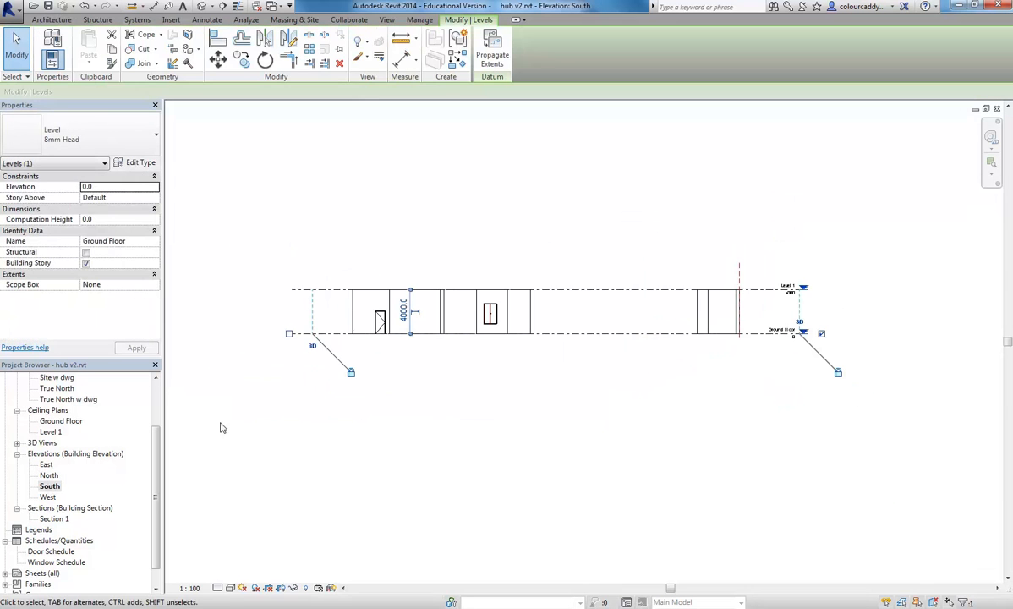
pyautogui.scroll(1, 440, 262)
pyautogui.click(497, 250)
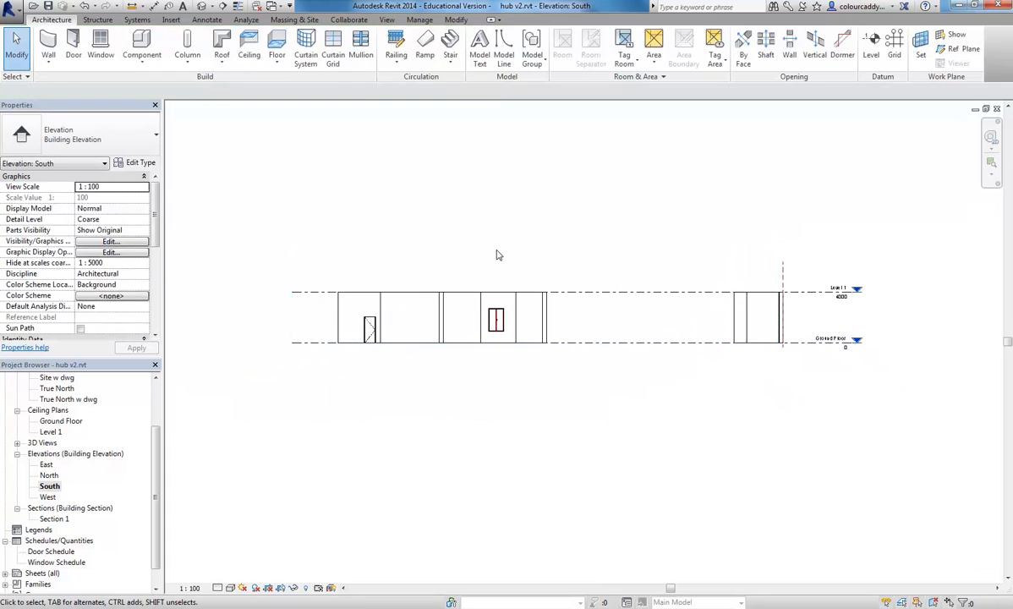
pyautogui.moveTo(539, 228); pyautogui.dragTo(498, 242, button='middle')
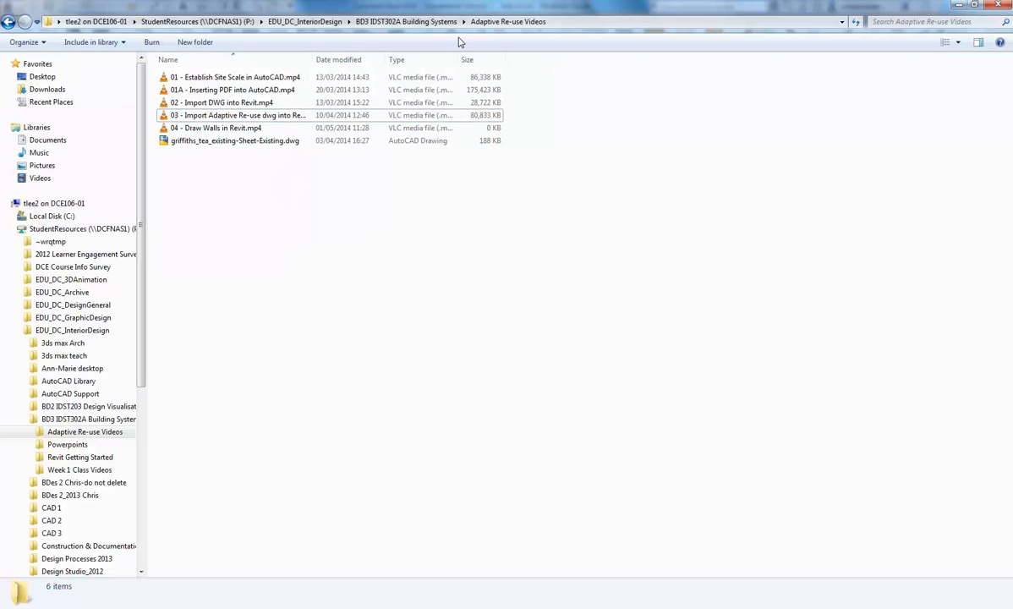
# Step: Switch to Windows Explorer and browse to the demo-renders folder inside Demo on the home drive (U:)
pyautogui.moveTo(141, 331); pyautogui.dragTo(132, 450)
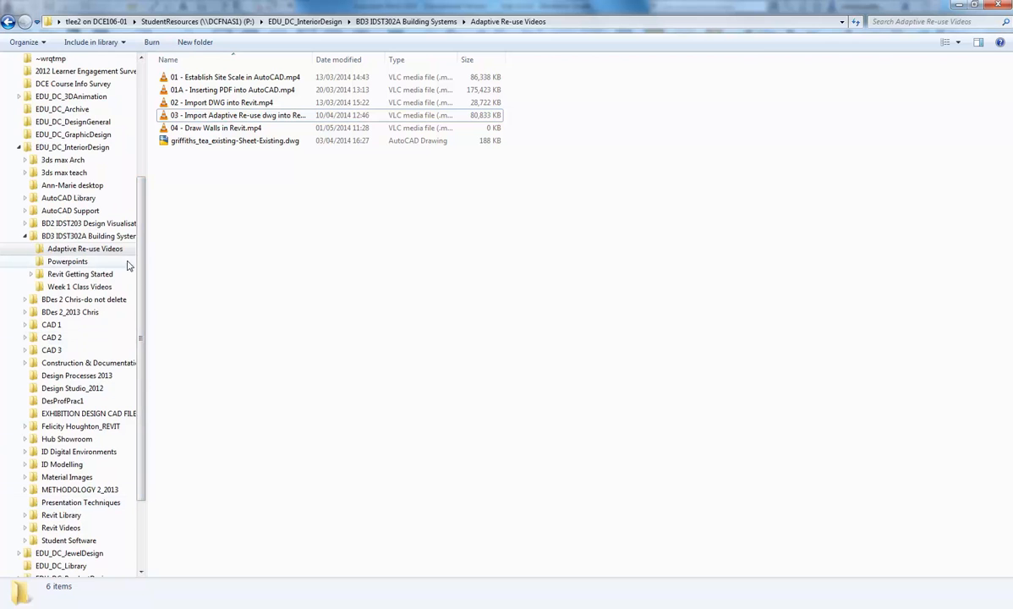
pyautogui.scroll(3, 121, 260)
pyautogui.click(12, 107)
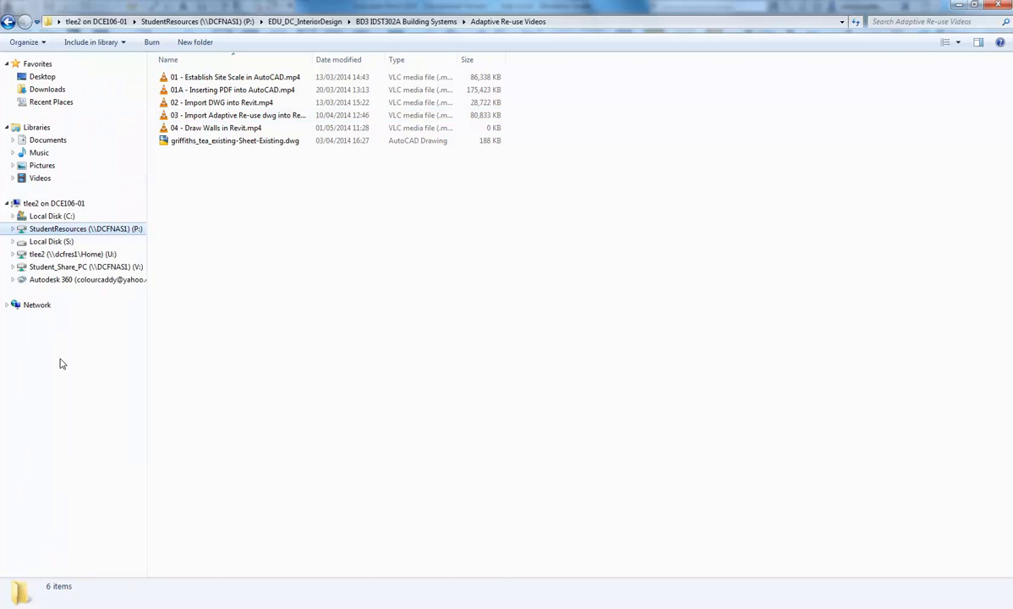
pyautogui.click(71, 254)
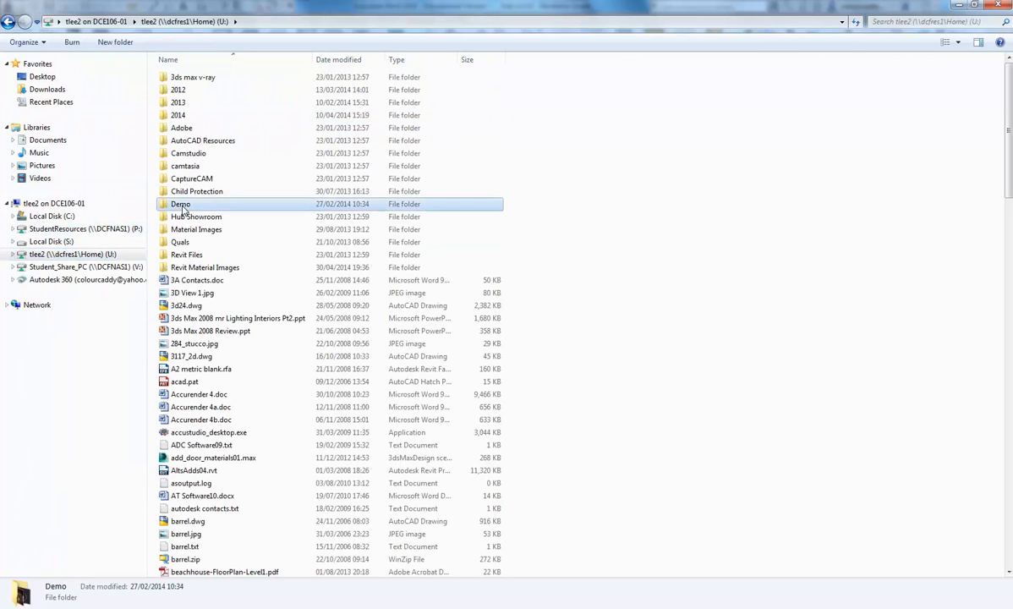
pyautogui.doubleClick(181, 205)
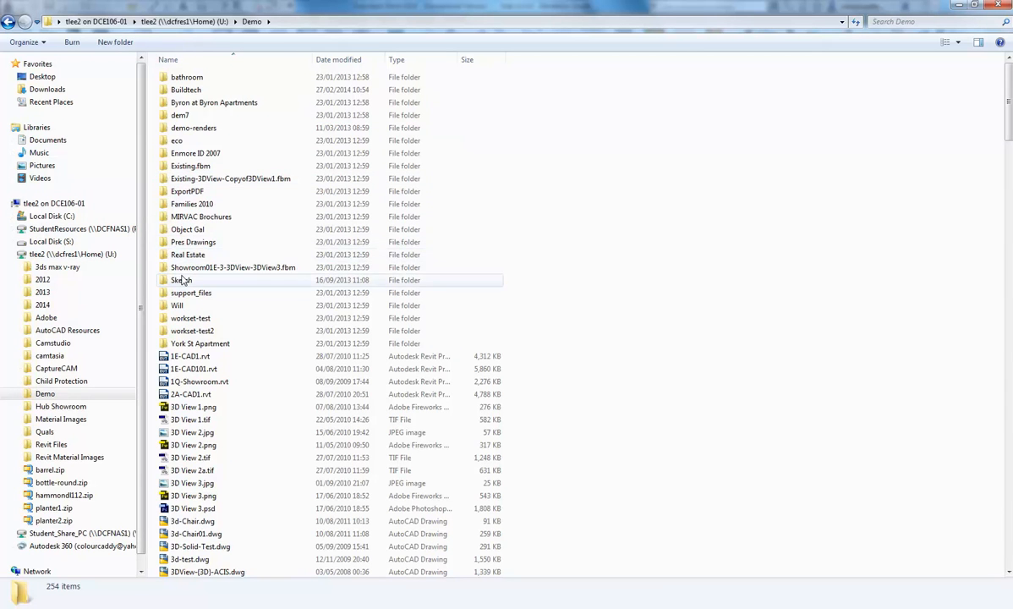
pyautogui.click(170, 131)
pyautogui.doubleClick(171, 131)
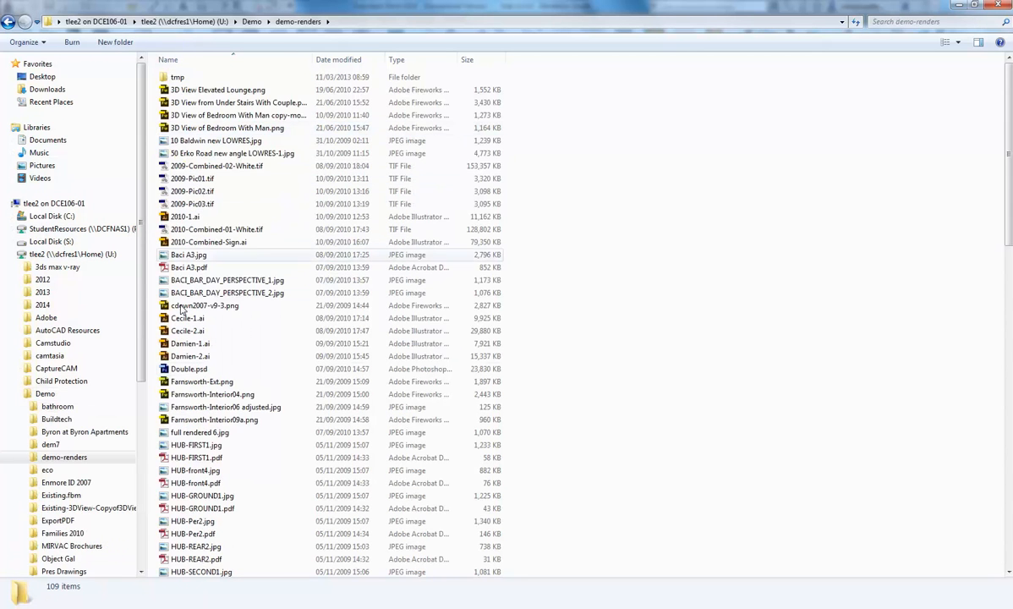
# Step: View the front elevation drawing HUB-front4.jpg in Windows Photo Viewer, then close it
pyautogui.scroll(-6, 191, 383)
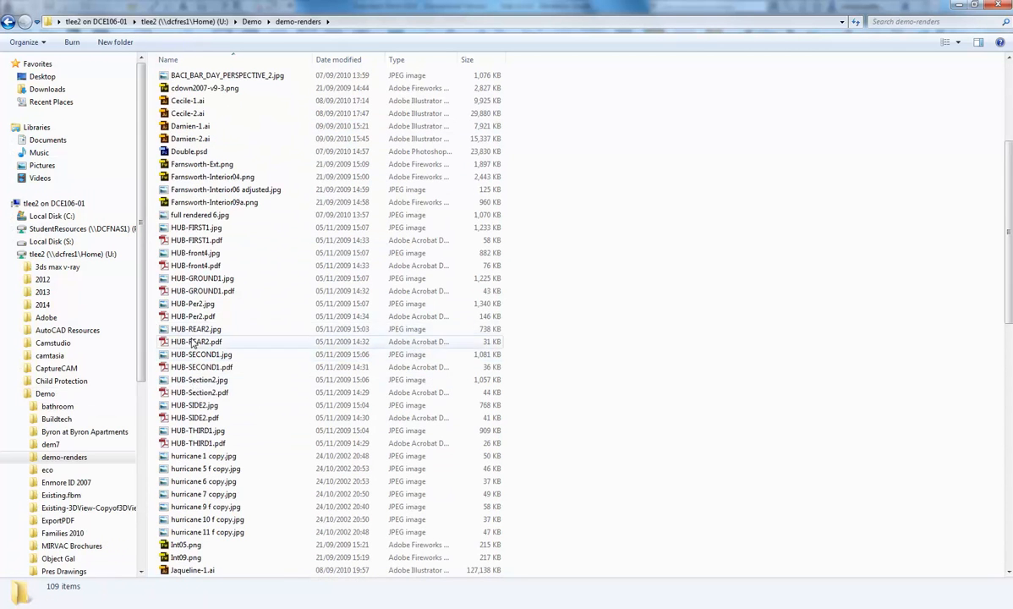
pyautogui.click(193, 254)
pyautogui.rightClick(192, 254)
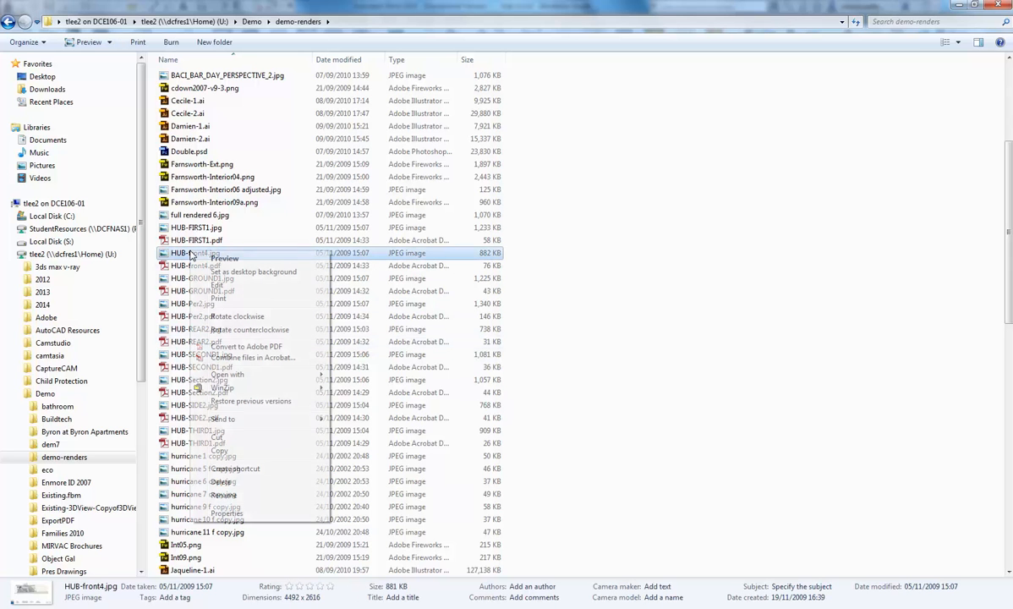
pyautogui.moveTo(238, 376)
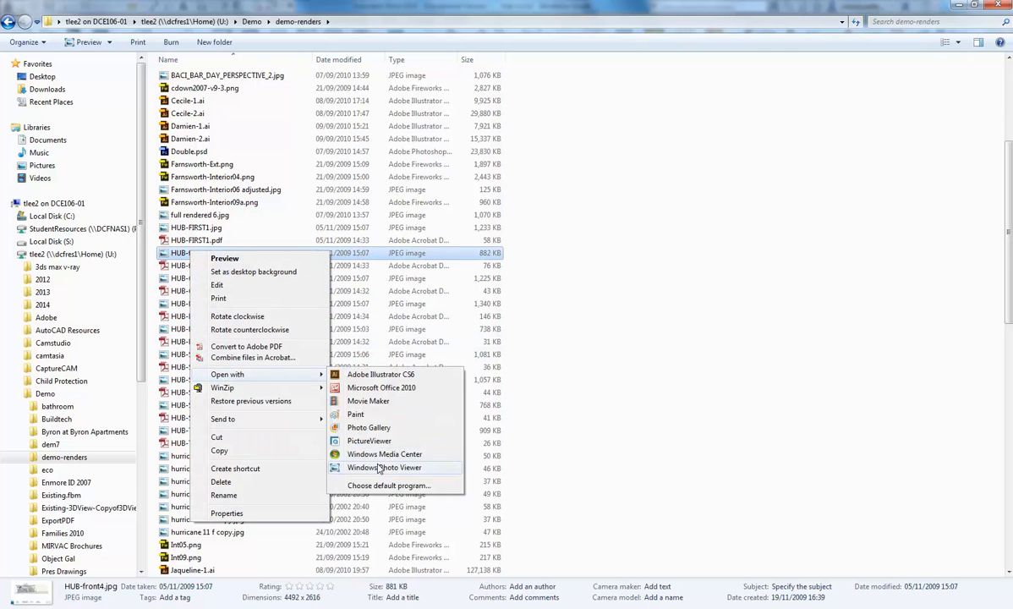
pyautogui.click(378, 471)
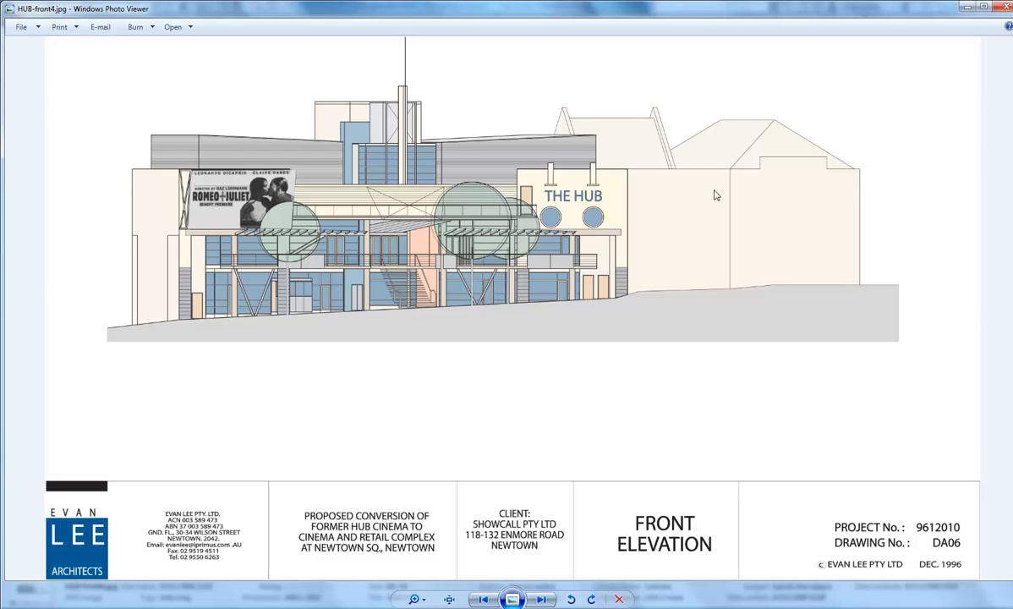
pyautogui.click(994, 7)
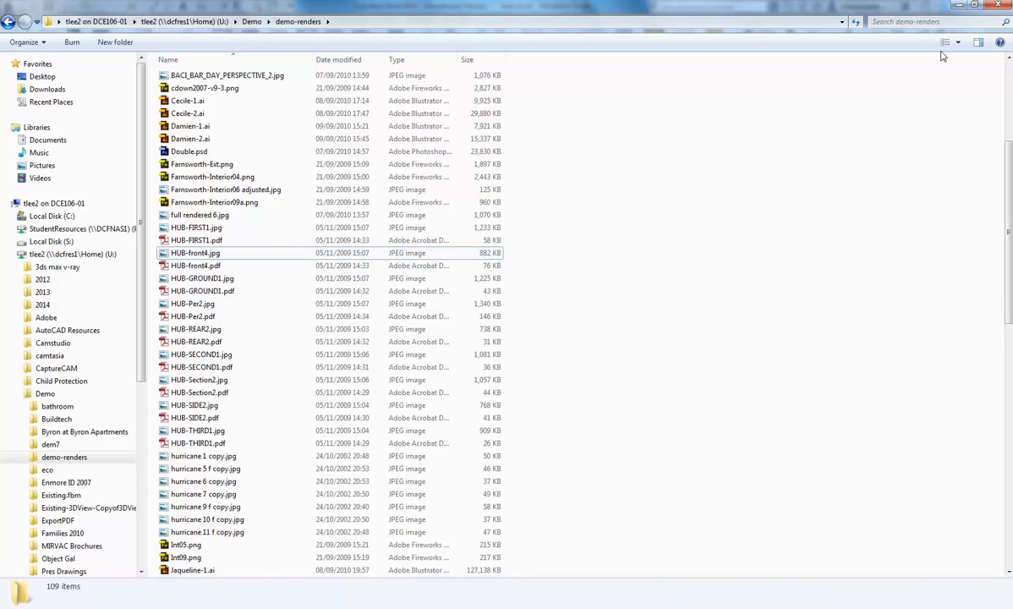
# Step: Return to Revit and draw a new level about 3600 mm above Level 1, aligned with both ends of the existing levels
pyautogui.click(958, 6)
pyautogui.moveTo(383, 228); pyautogui.dragTo(391, 292, button='middle')
pyautogui.scroll(-2, 384, 286)
pyautogui.scroll(1, 389, 287)
pyautogui.moveTo(614, 269); pyautogui.dragTo(638, 264, button='middle')
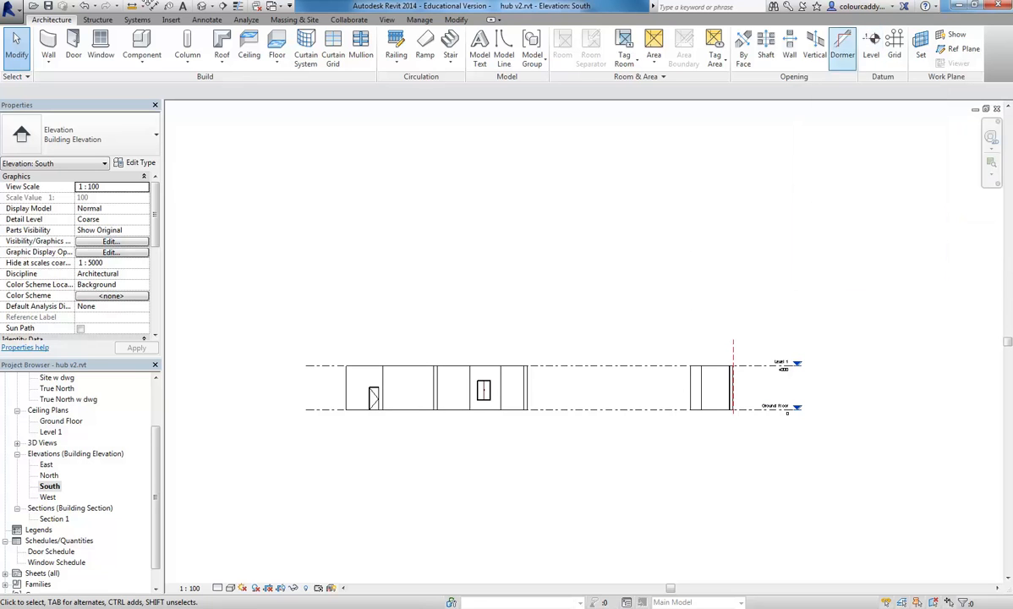
pyautogui.click(871, 56)
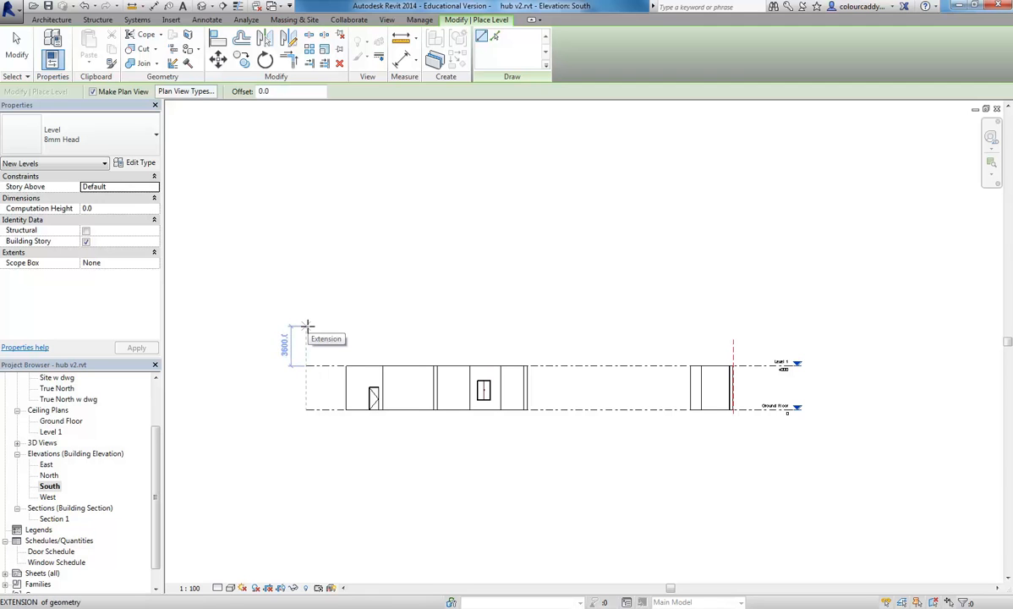
pyautogui.click(307, 325)
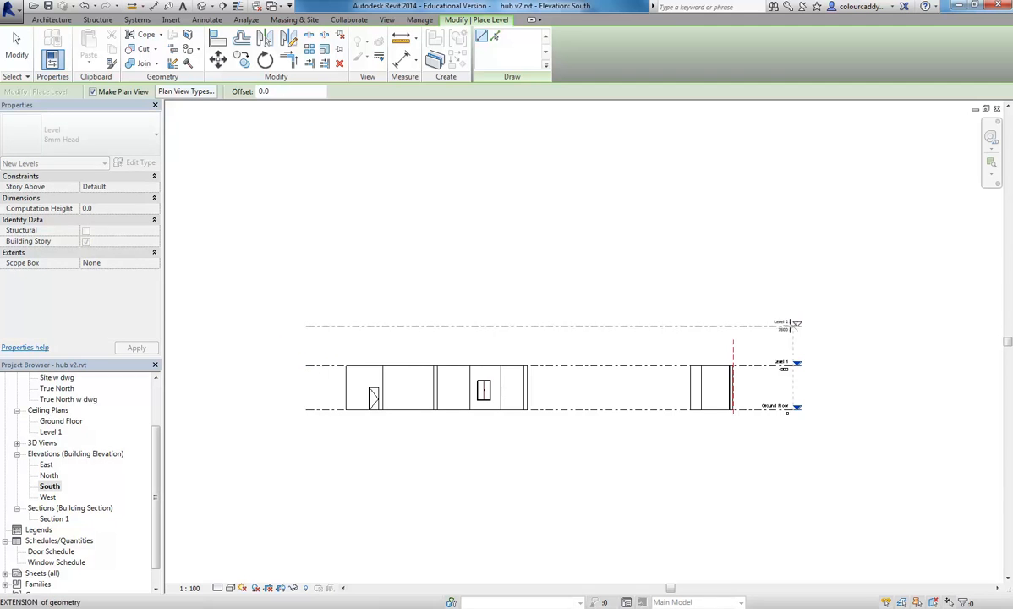
pyautogui.click(791, 324)
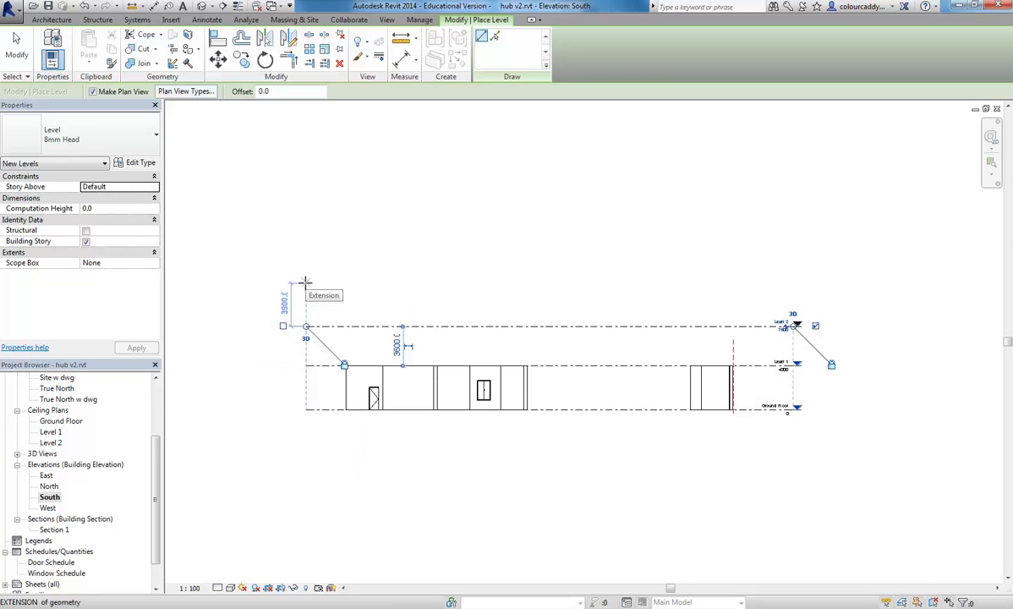
# Step: Draw another level about 3200 mm above Level 2, aligned with the ends of the levels below
pyautogui.scroll(2, 760, 387)
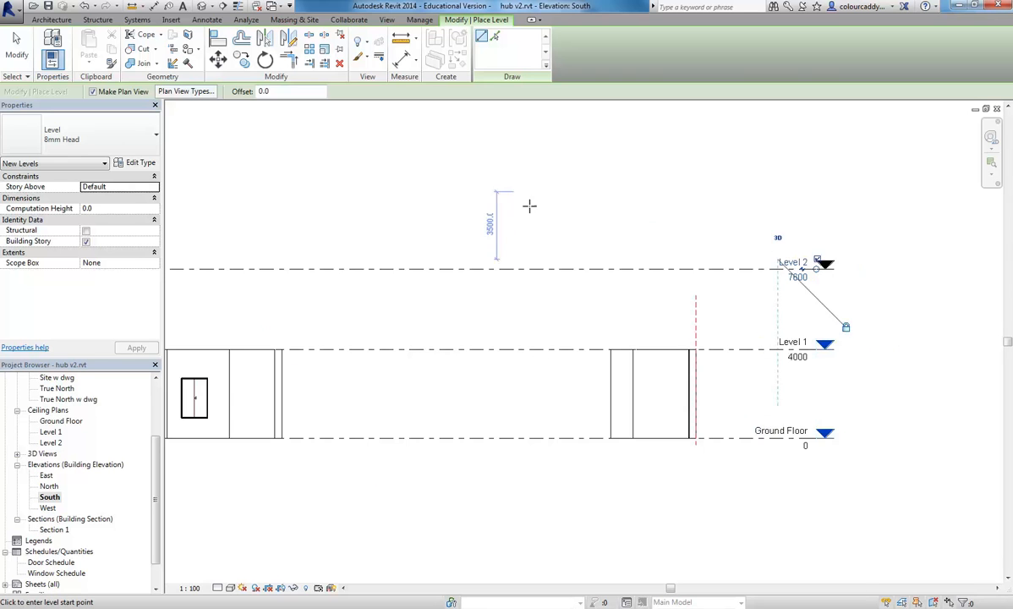
pyautogui.scroll(-3, 520, 196)
pyautogui.moveTo(520, 195); pyautogui.dragTo(595, 244, button='middle')
pyautogui.moveTo(379, 256); pyautogui.dragTo(547, 258, button='middle')
pyautogui.scroll(-1, 481, 253)
pyautogui.moveTo(458, 261); pyautogui.dragTo(340, 282, button='middle')
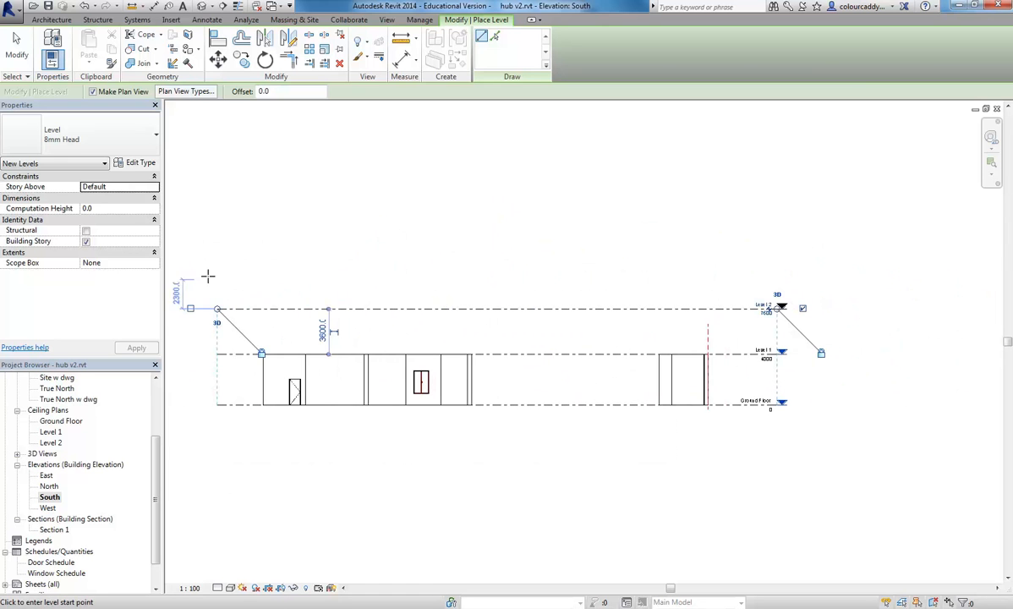
pyautogui.click(217, 268)
pyautogui.click(764, 267)
# Step: Draw a further level about 3700 mm above Level 3, aligned with the ends of the levels below
pyautogui.moveTo(591, 235); pyautogui.dragTo(642, 242, button='middle')
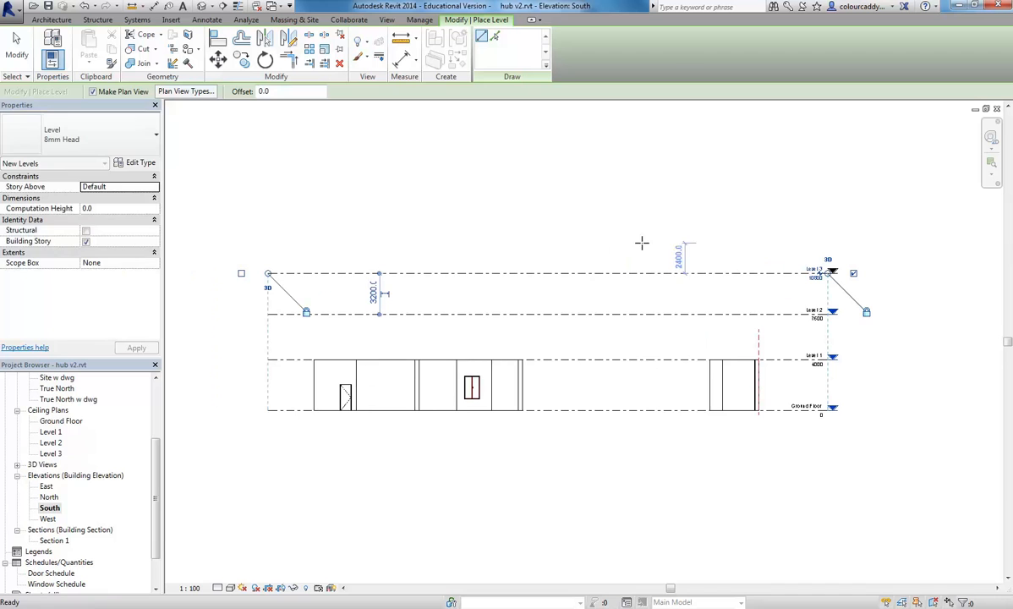
pyautogui.click(267, 225)
pyautogui.click(797, 225)
# Step: Rename the topmost level as Roof, rename its corresponding views too, and finish placing levels
pyautogui.scroll(2, 825, 209)
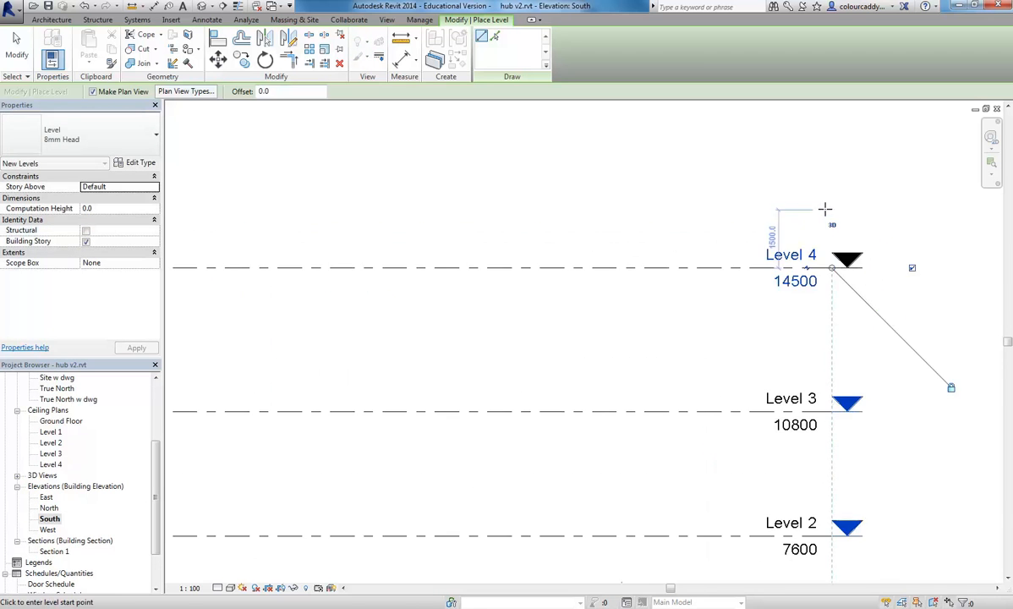
pyautogui.scroll(3, 825, 209)
pyautogui.doubleClick(629, 207)
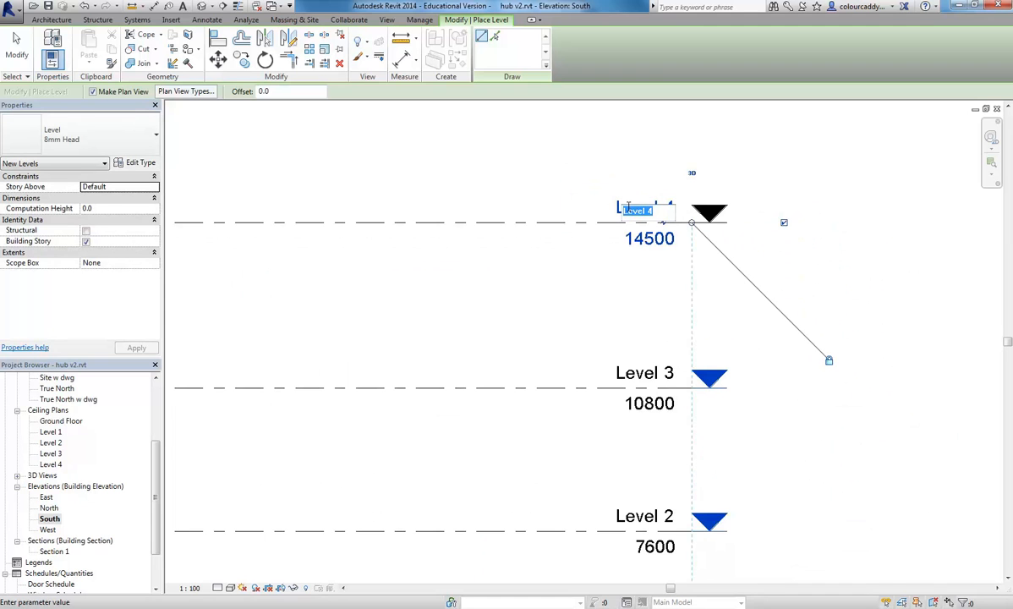
pyautogui.write('Roof')
pyautogui.press('Return')
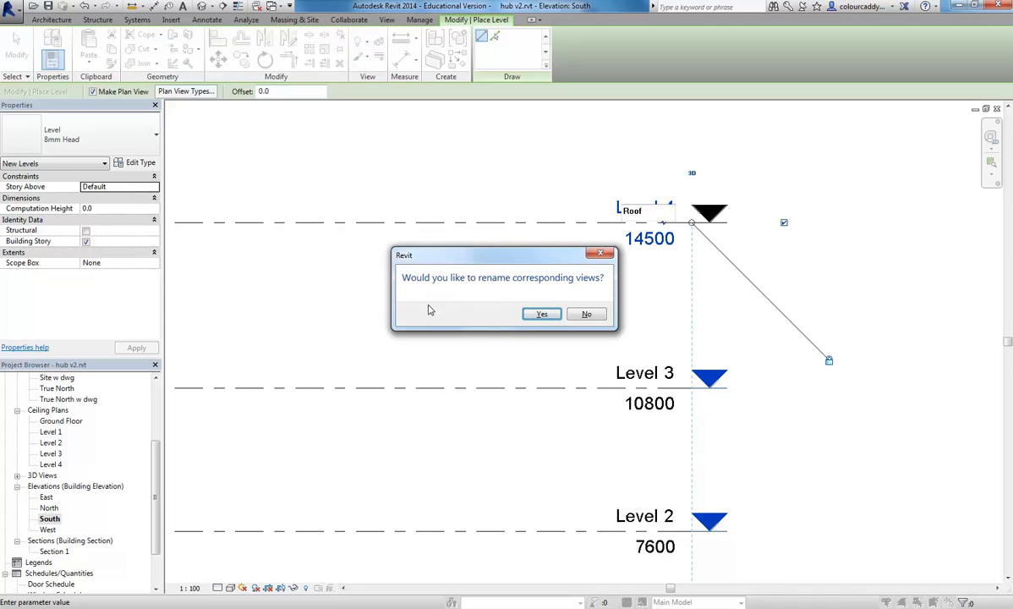
pyautogui.click(540, 314)
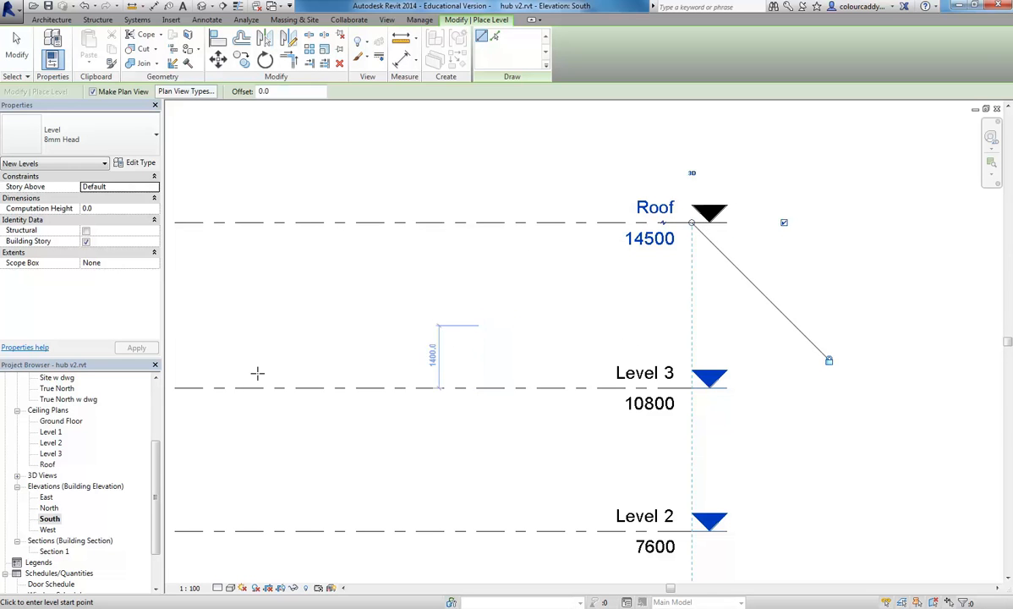
pyautogui.press('Escape')
pyautogui.press('Escape')
# Step: Examine the floor and ceiling plans listed for the added levels and the level heads in the South elevation
pyautogui.scroll(4, 156, 457)
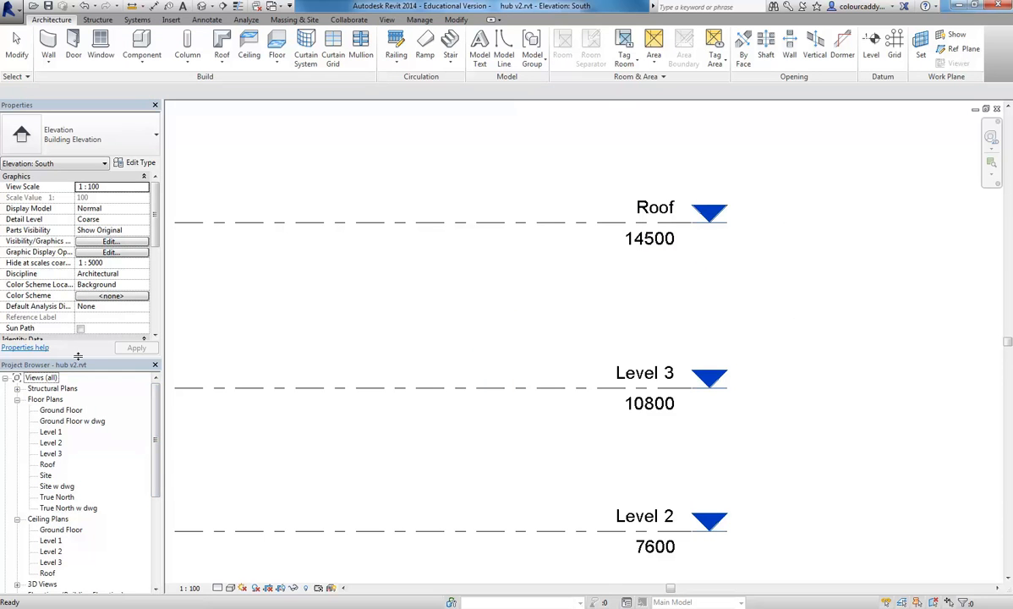
pyautogui.scroll(-5, 457, 169)
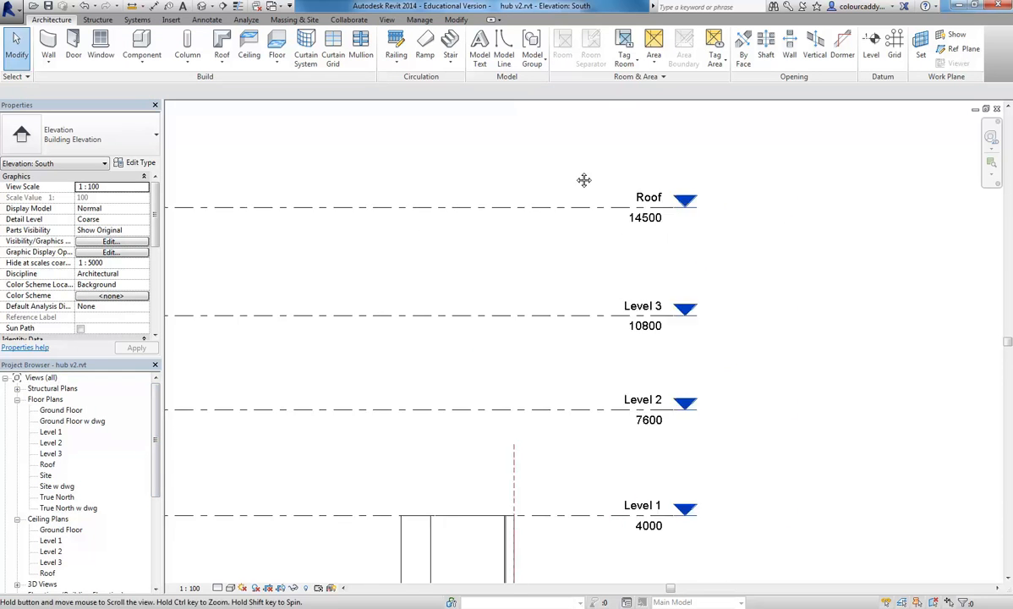
pyautogui.scroll(-1, 650, 270)
pyautogui.moveTo(616, 270); pyautogui.dragTo(642, 273, button='middle')
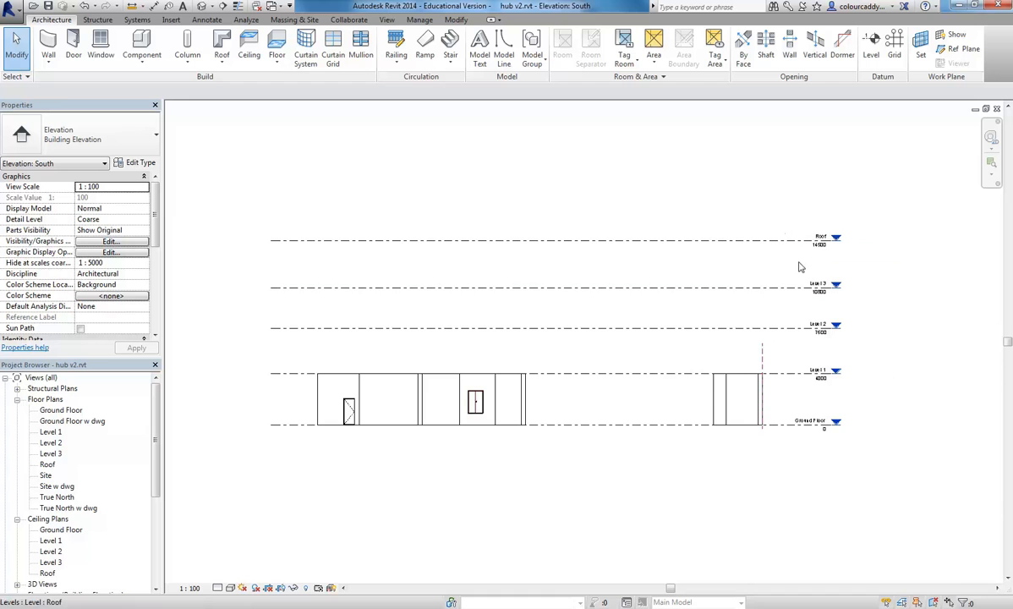
pyautogui.scroll(1, 877, 362)
pyautogui.moveTo(885, 346); pyautogui.dragTo(803, 364, button='middle')
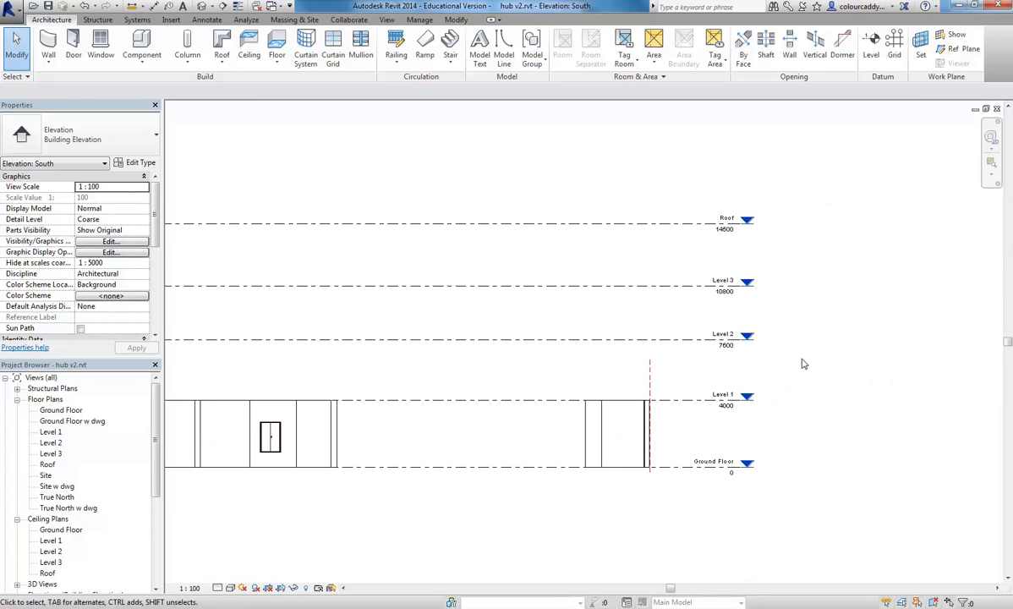
pyautogui.scroll(1, 804, 363)
pyautogui.moveTo(802, 359); pyautogui.dragTo(780, 385, button='middle')
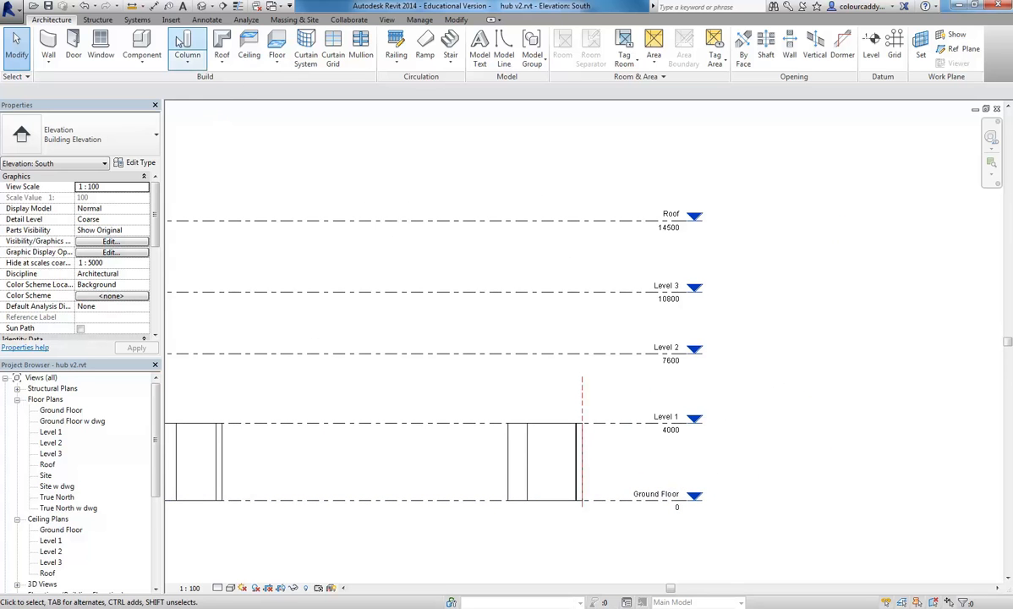
# Step: Add a continuous aligned dimension string from Ground Floor through Levels 1, 2 and 3 to Roof, just inside the level heads
pyautogui.click(134, 6)
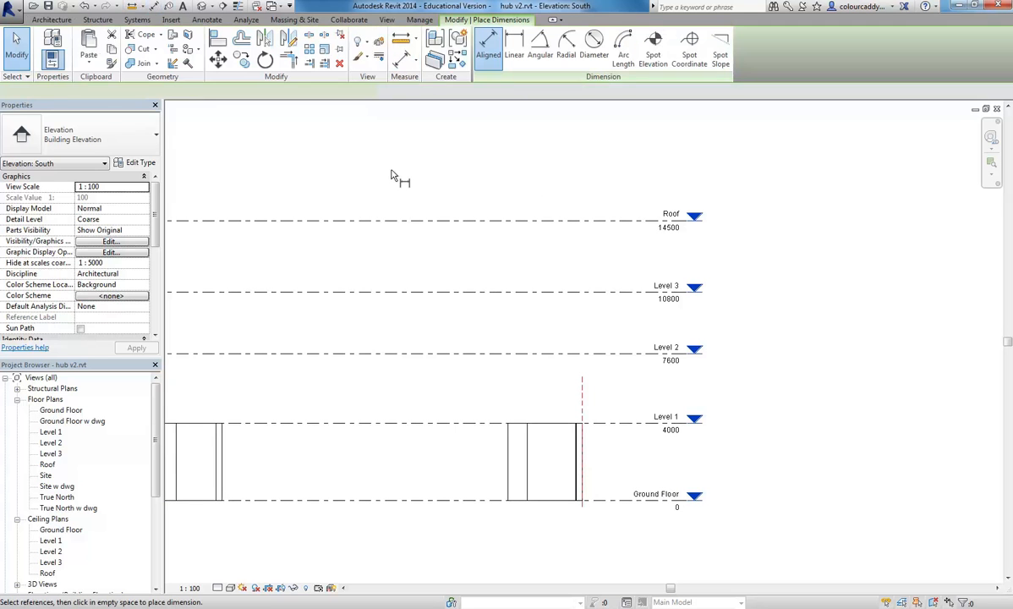
pyautogui.click(612, 500)
pyautogui.click(613, 424)
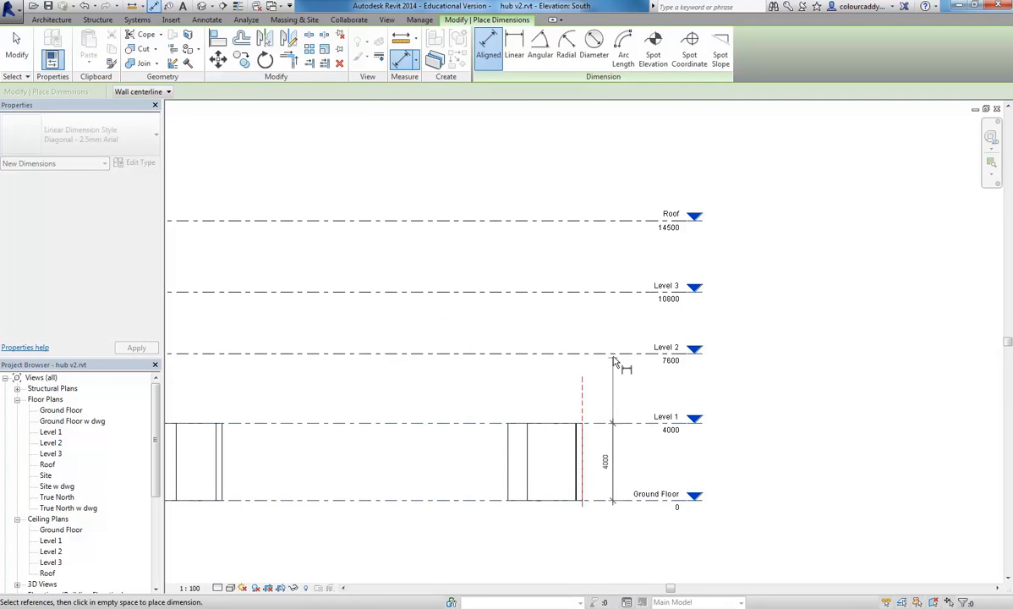
pyautogui.click(613, 354)
pyautogui.click(603, 292)
pyautogui.click(604, 223)
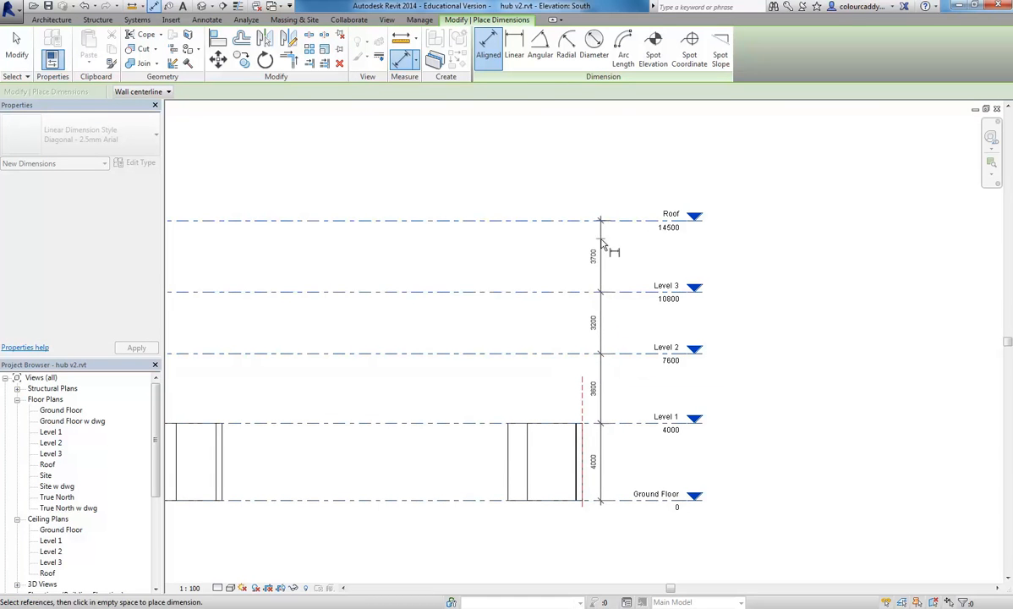
pyautogui.click(622, 246)
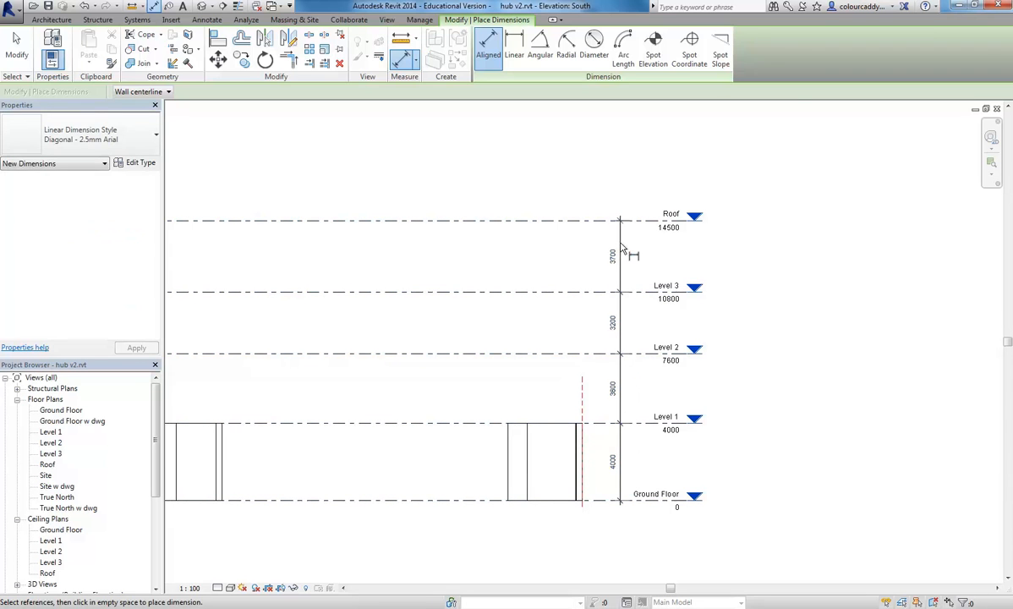
pyautogui.press('Escape')
pyautogui.press('Escape')
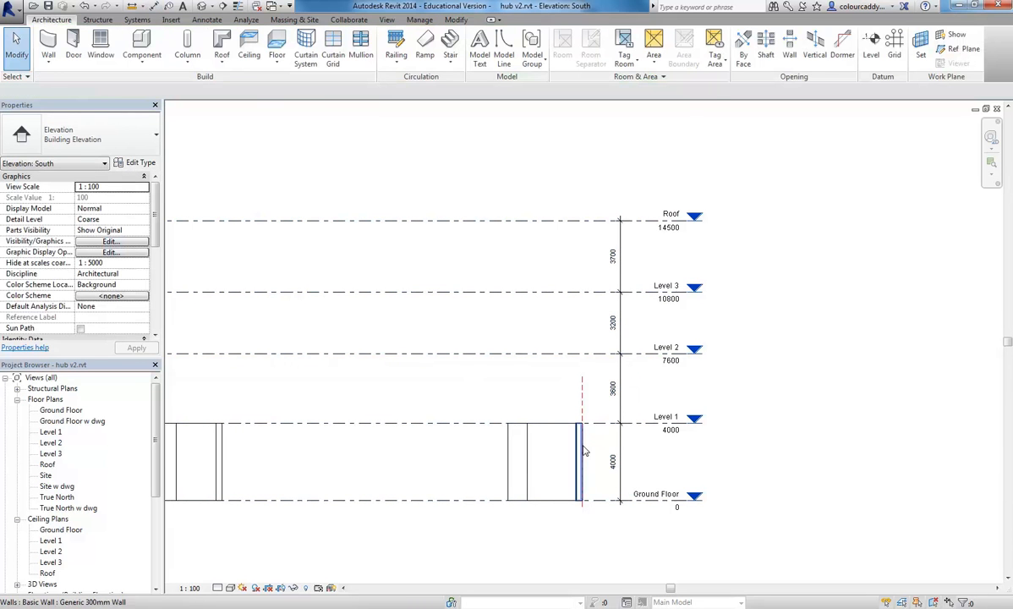
pyautogui.scroll(2, 689, 448)
pyautogui.moveTo(739, 399); pyautogui.dragTo(685, 412, button='middle')
pyautogui.scroll(-1, 706, 433)
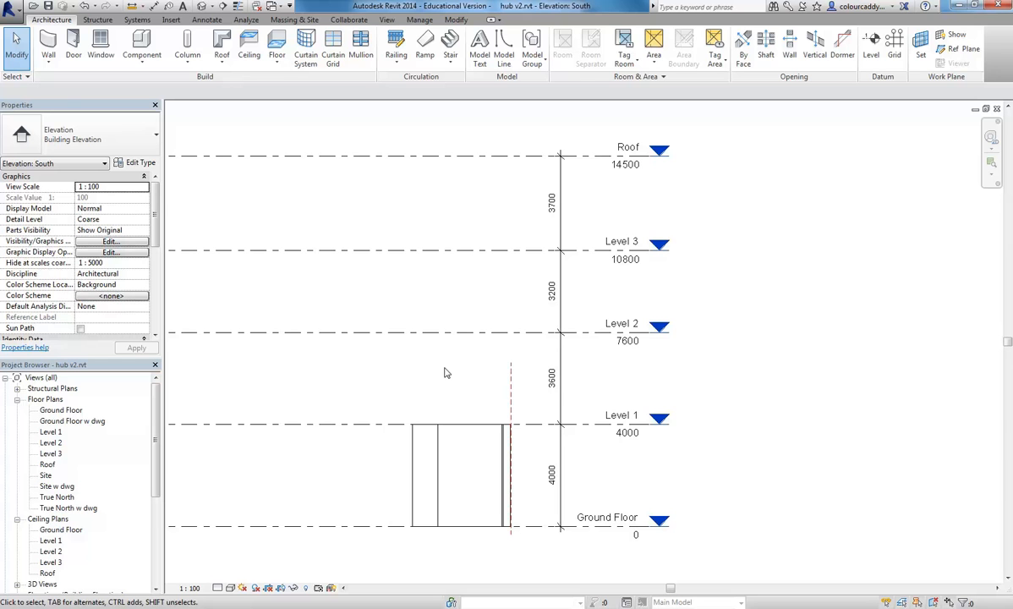
# Step: Set the height of Level 2 above Level 1 to 4000 mm
pyautogui.click(433, 333)
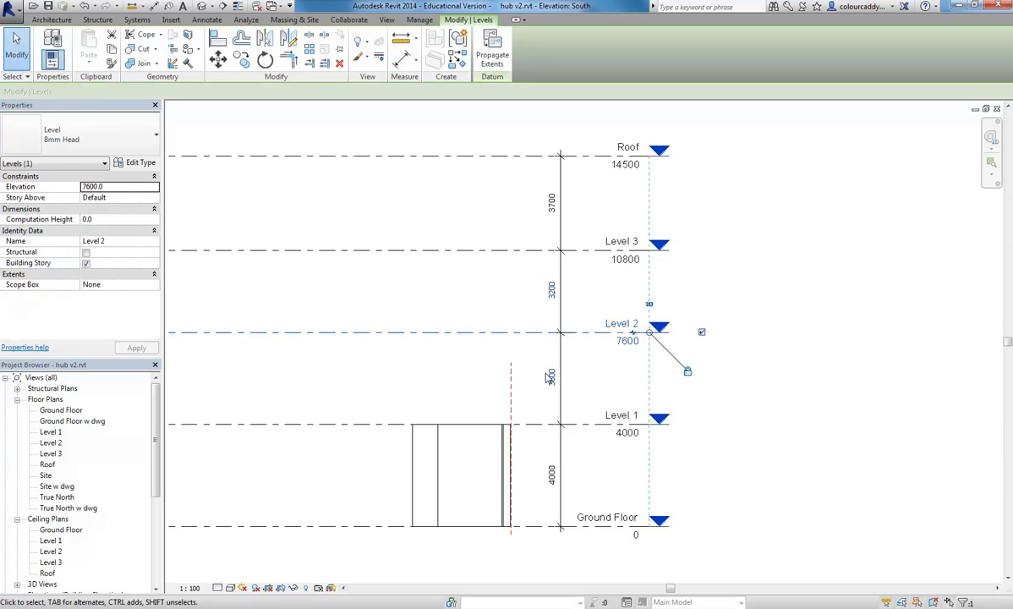
pyautogui.click(416, 361)
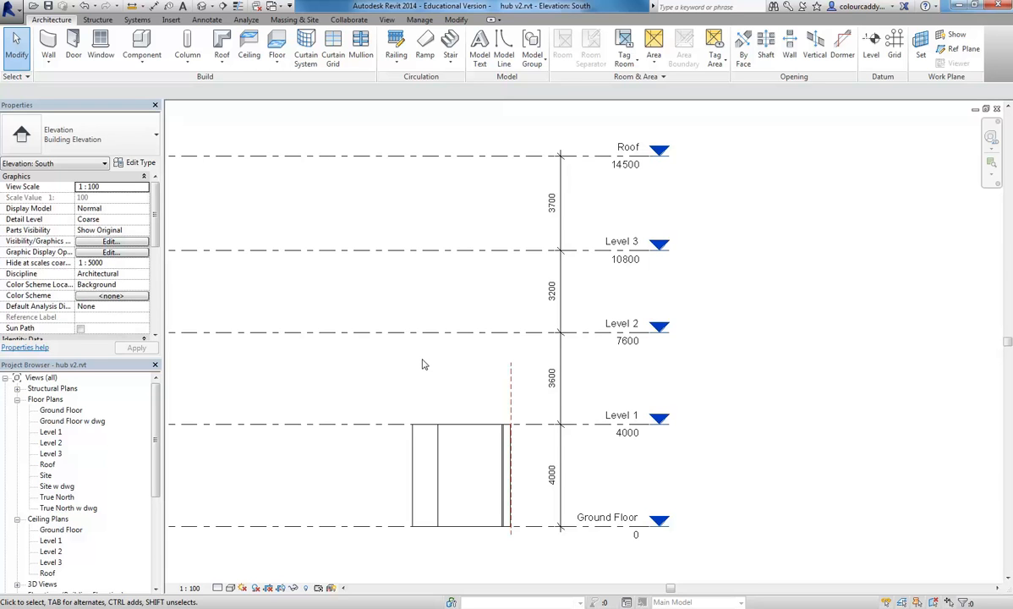
pyautogui.click(485, 333)
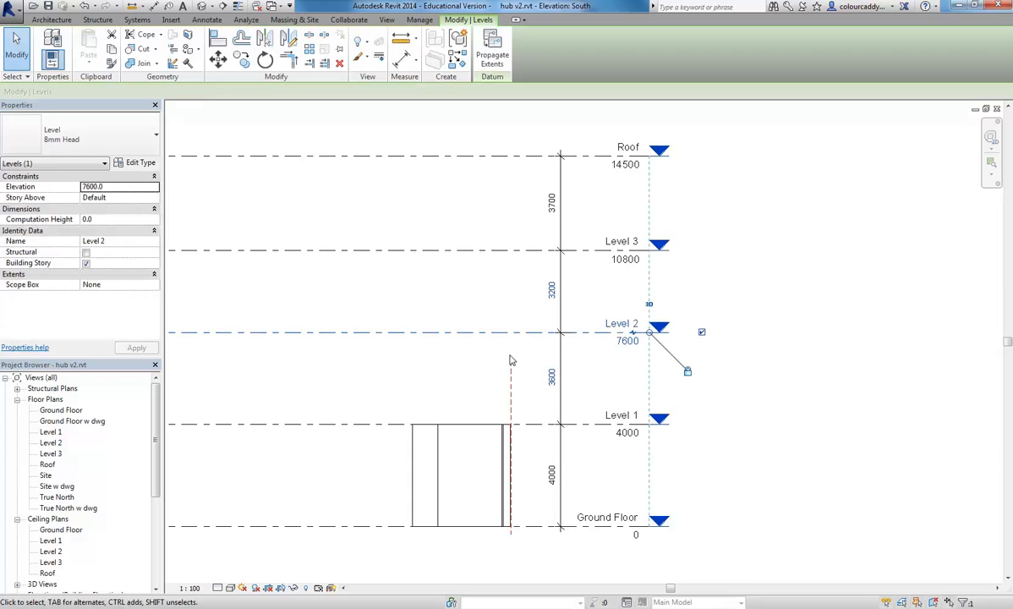
pyautogui.click(551, 381)
pyautogui.write('4000')
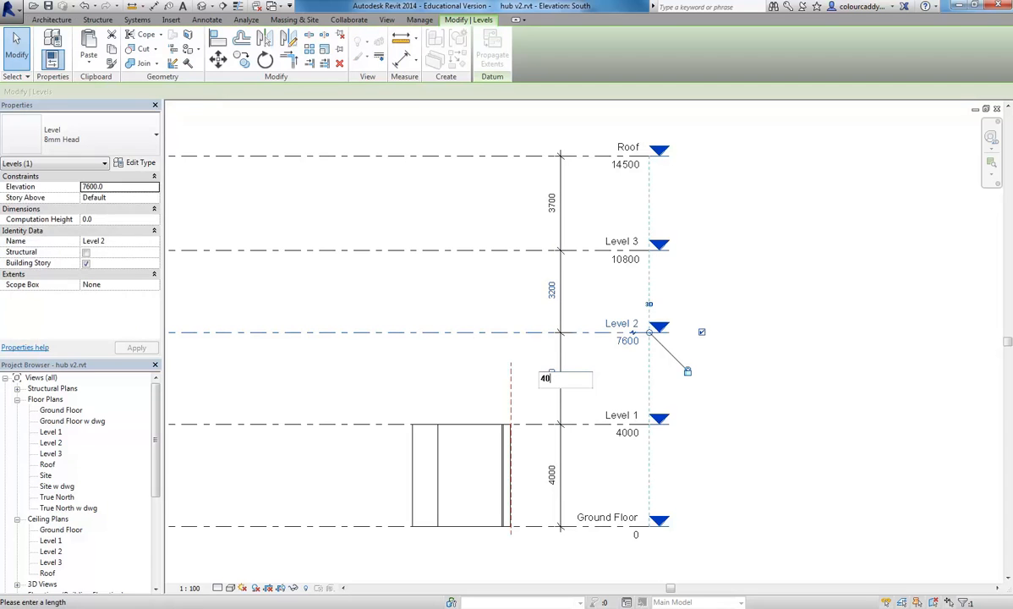
pyautogui.press('Return')
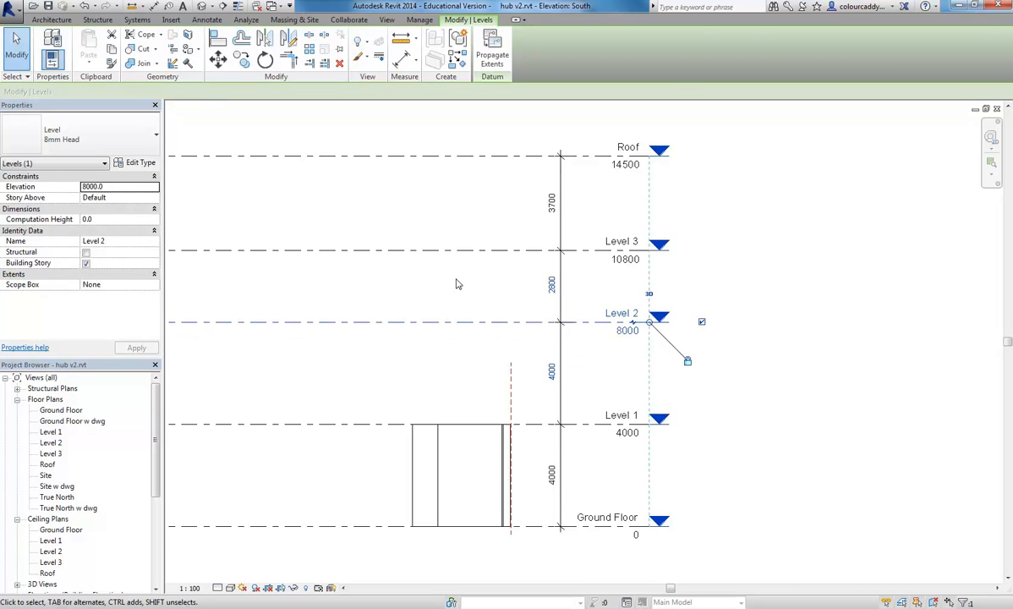
# Step: Set the height of Level 3 above Level 2 to 4000 mm
pyautogui.click(455, 282)
pyautogui.click(475, 254)
pyautogui.click(551, 285)
pyautogui.write('4')
pyautogui.press('Return')
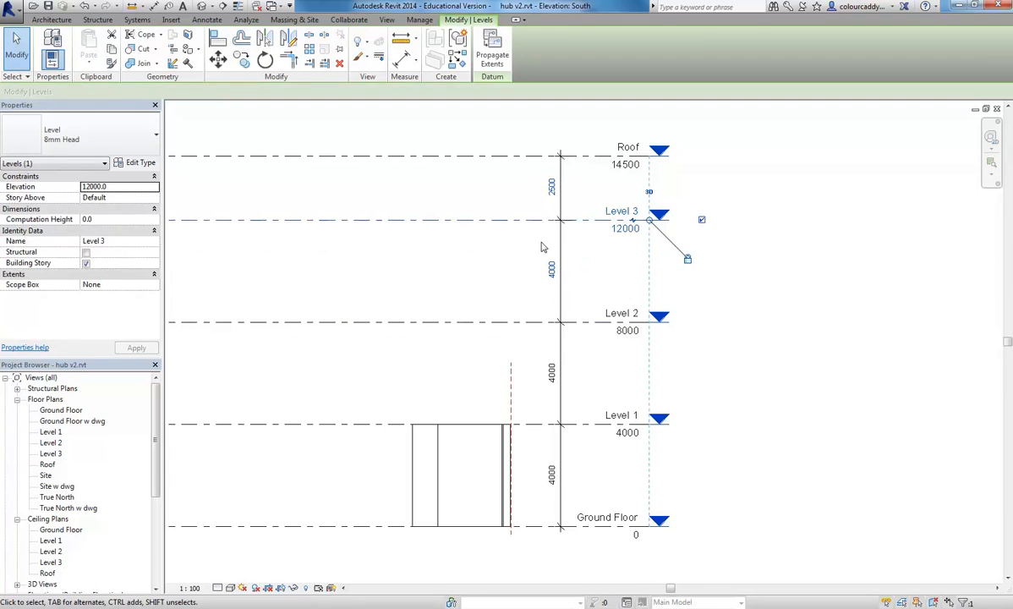
# Step: Set the height of the Roof level above Level 3 to 4000 mm and deselect it
pyautogui.click(481, 180)
pyautogui.click(477, 157)
pyautogui.click(552, 187)
pyautogui.write('4000')
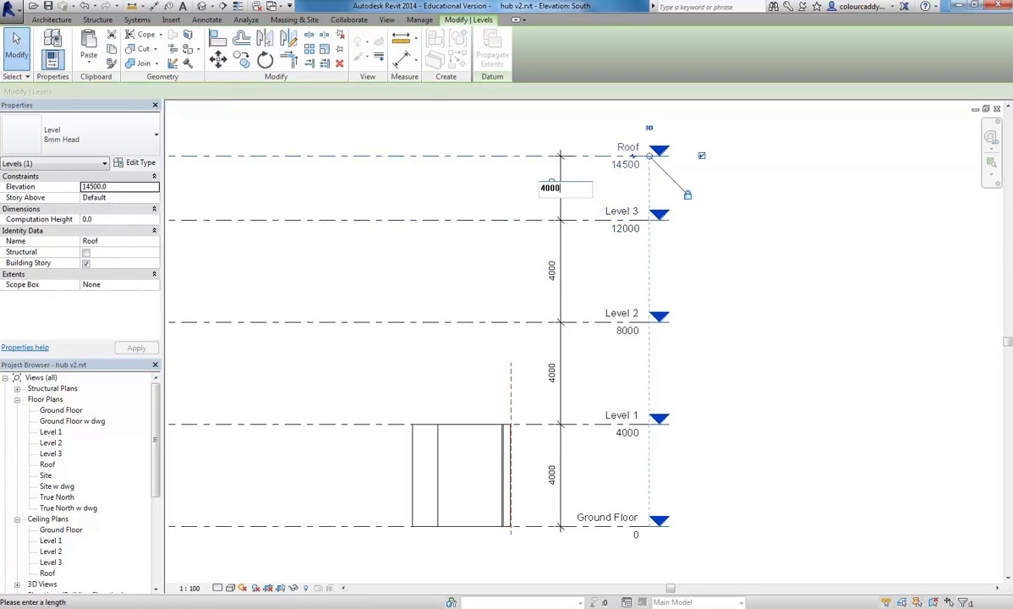
pyautogui.press('Return')
pyautogui.click(470, 178)
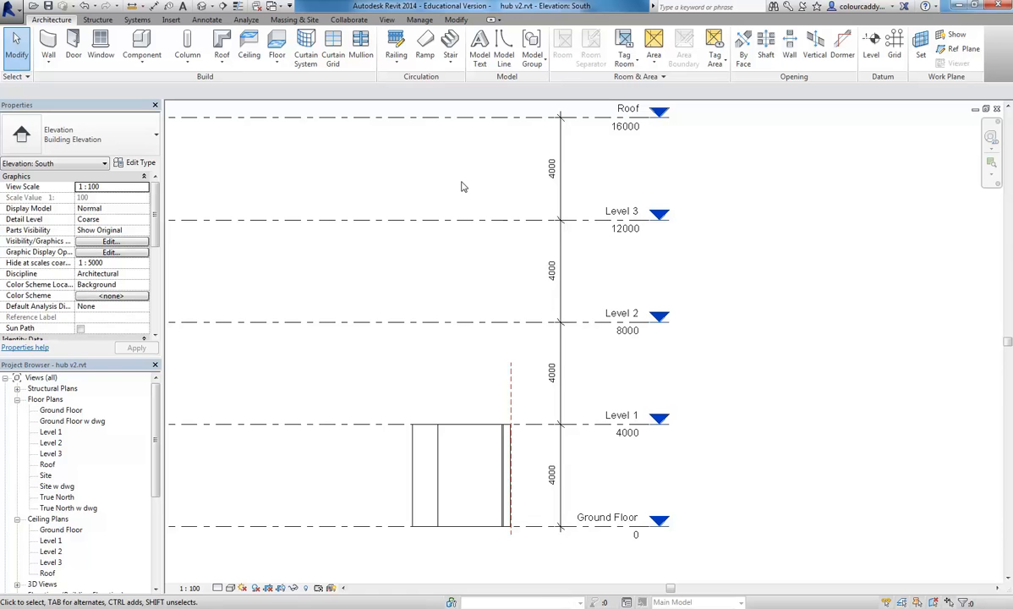
# Step: Examine the level heads, spacing dimensions and full extent of the level lines in the South elevation
pyautogui.scroll(-2, 389, 269)
pyautogui.moveTo(389, 269); pyautogui.dragTo(506, 308, button='middle')
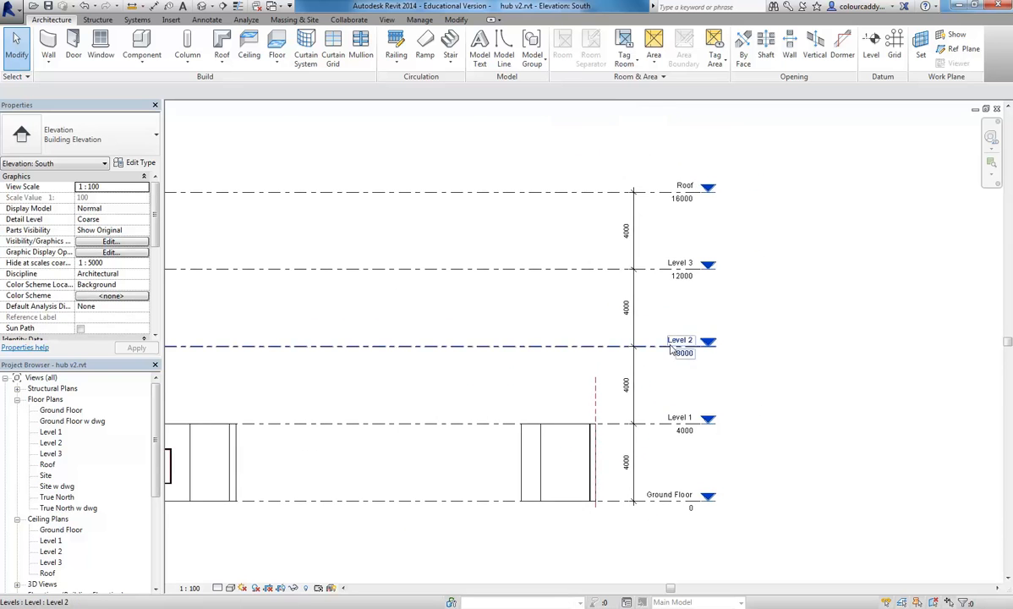
pyautogui.scroll(2, 660, 457)
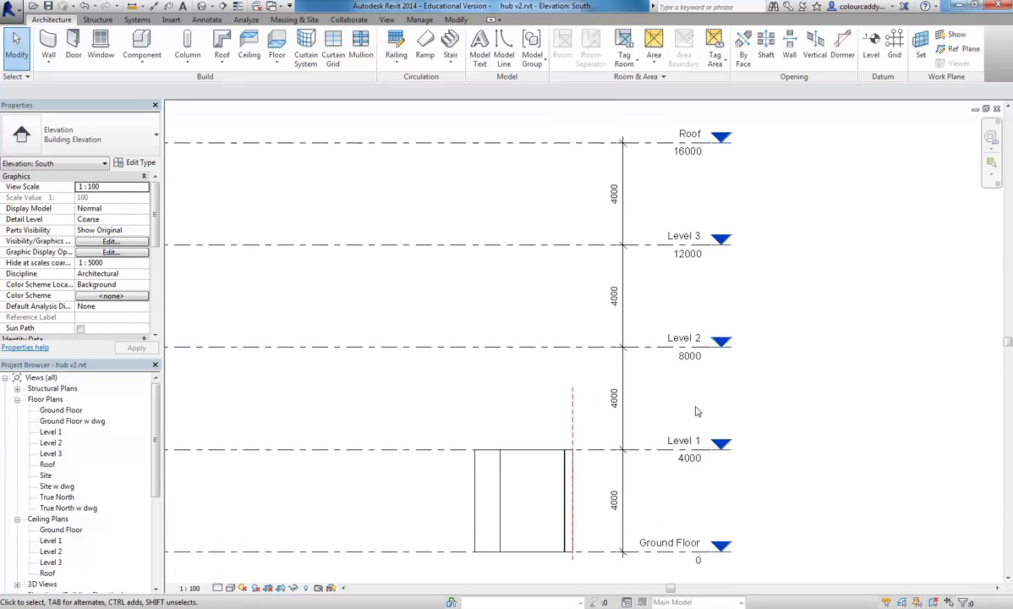
pyautogui.scroll(-1, 768, 395)
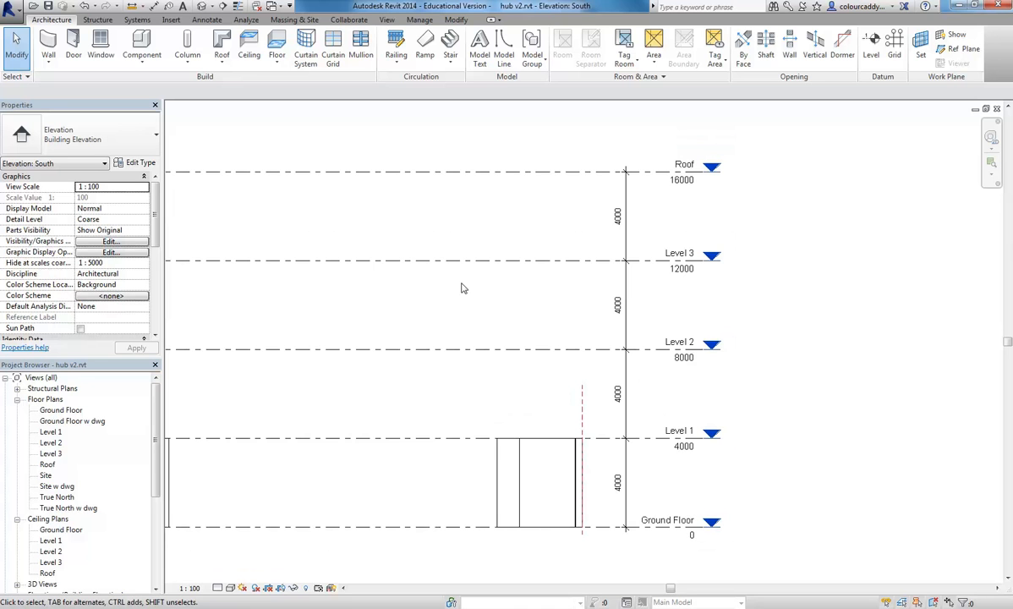
pyautogui.scroll(-2, 465, 290)
pyautogui.moveTo(493, 293); pyautogui.dragTo(738, 320, button='middle')
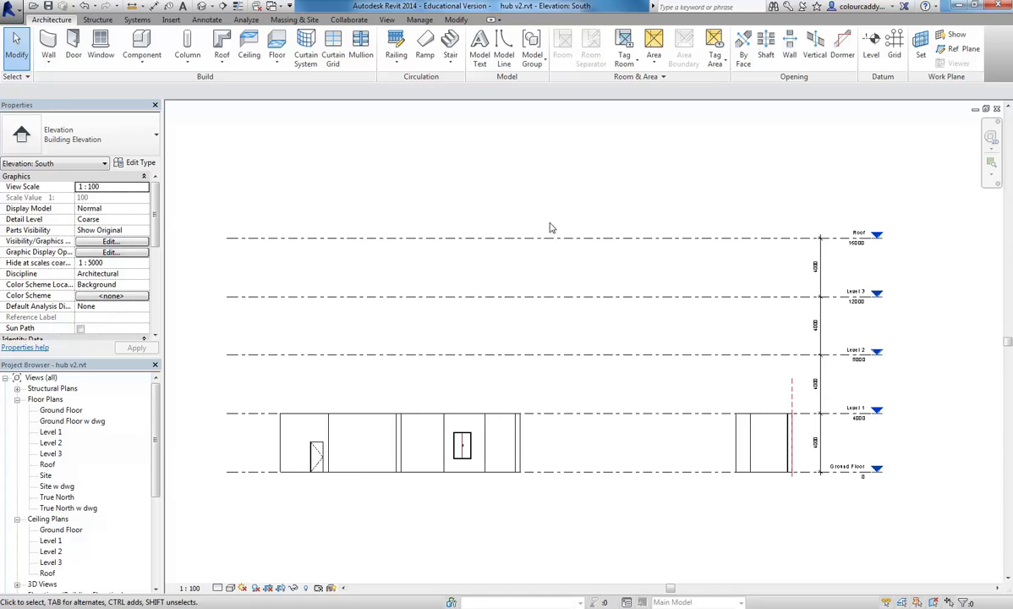
# Step: Open the default 3D view and frame it so that all the building's walls can be seen
pyautogui.doubleClick(49, 584)
pyautogui.doubleClick(47, 584)
pyautogui.scroll(-5, 453, 290)
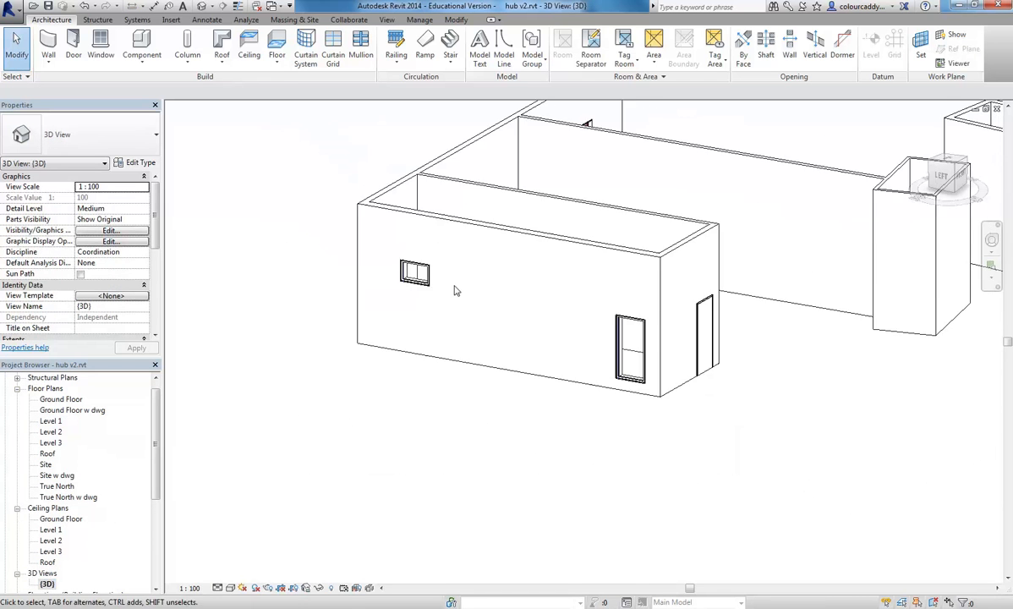
pyautogui.keyDown('shift'); pyautogui.moveTo(385, 301); pyautogui.dragTo(551, 321, button='middle'); pyautogui.keyUp('shift')
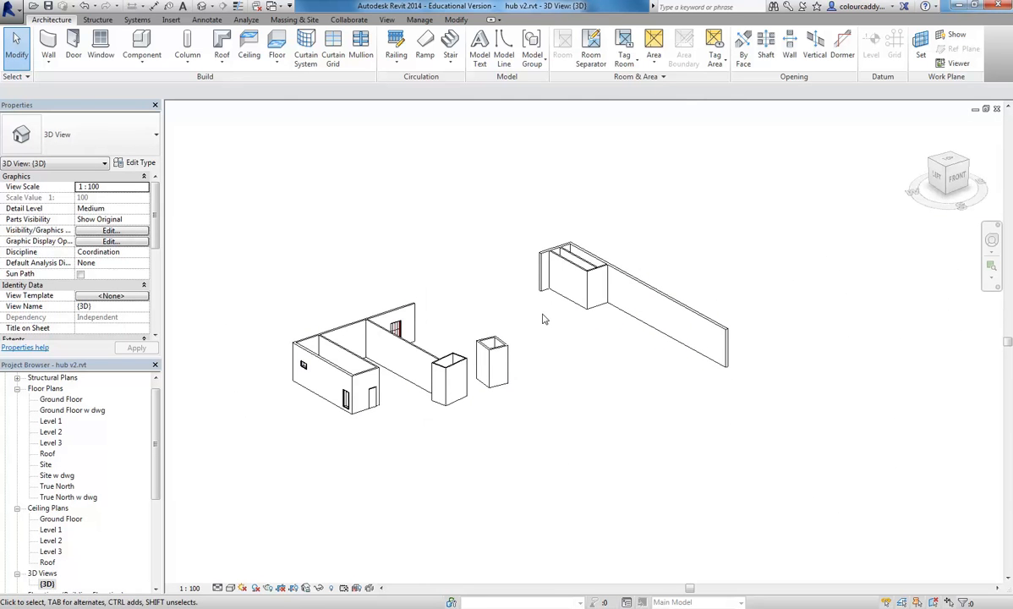
# Step: Extend the long wall with its core, the window block's outer, rear and nearest inner walls, and the freestanding shaft up to Level 3
pyautogui.click(681, 309)
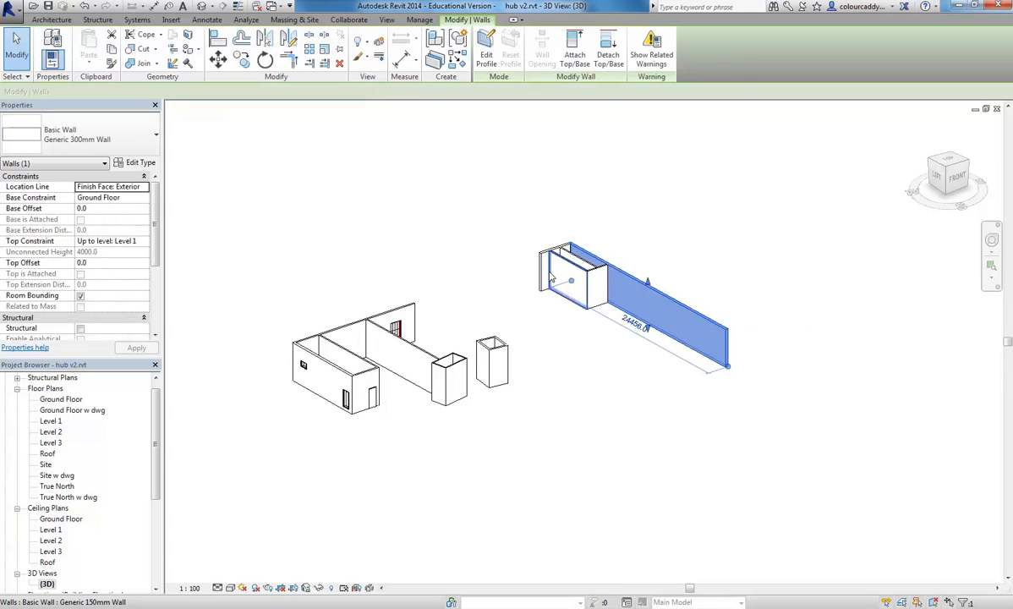
pyautogui.keyDown('ctrl'); pyautogui.click(543, 270); pyautogui.keyUp('ctrl')
pyautogui.keyDown('ctrl'); pyautogui.click(582, 302); pyautogui.keyUp('ctrl')
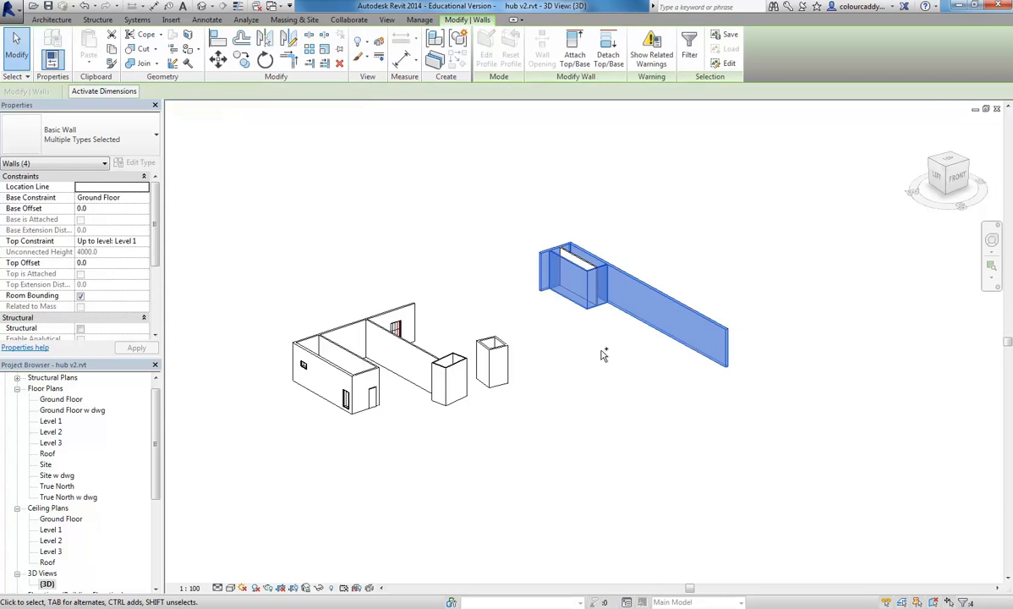
pyautogui.keyDown('ctrl'); pyautogui.click(322, 366); pyautogui.keyUp('ctrl')
pyautogui.keyDown('ctrl'); pyautogui.click(322, 364); pyautogui.keyUp('ctrl')
pyautogui.keyDown('ctrl'); pyautogui.click(341, 333); pyautogui.keyUp('ctrl')
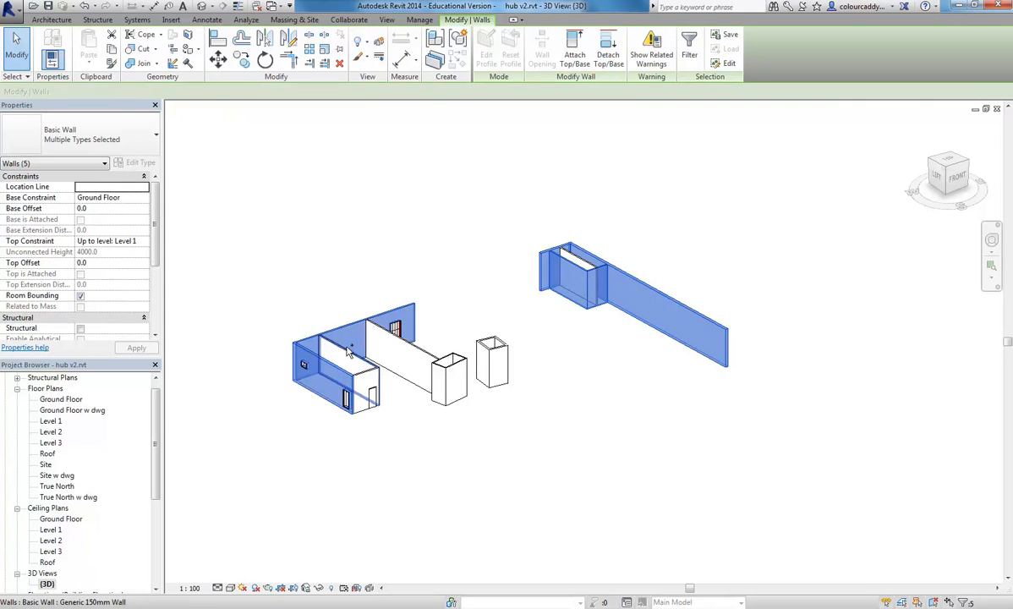
pyautogui.keyDown('ctrl'); pyautogui.click(348, 352); pyautogui.keyUp('ctrl')
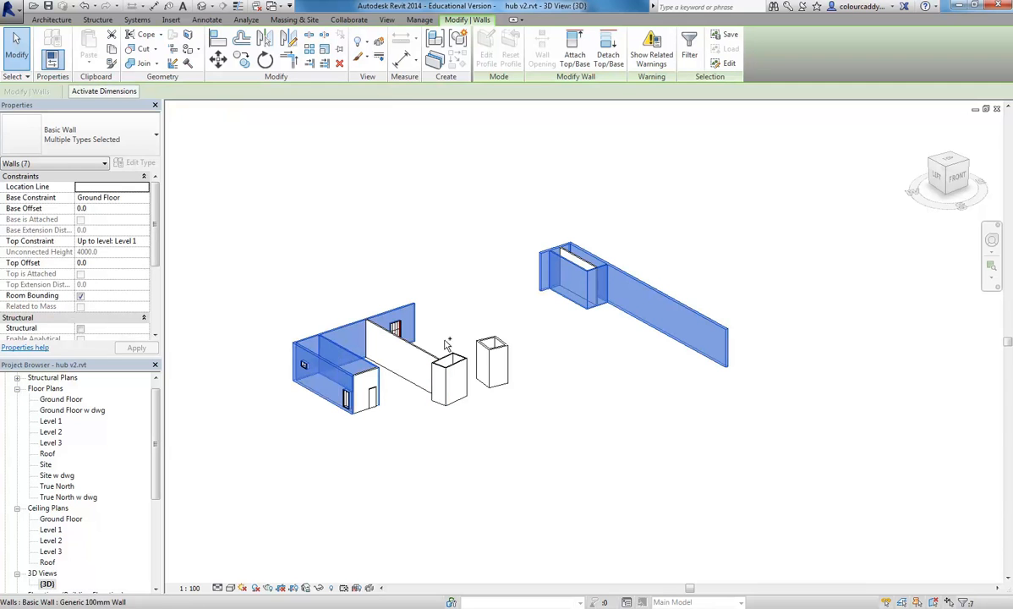
pyautogui.keyDown('ctrl'); pyautogui.moveTo(444, 302); pyautogui.dragTo(531, 402); pyautogui.keyUp('ctrl')
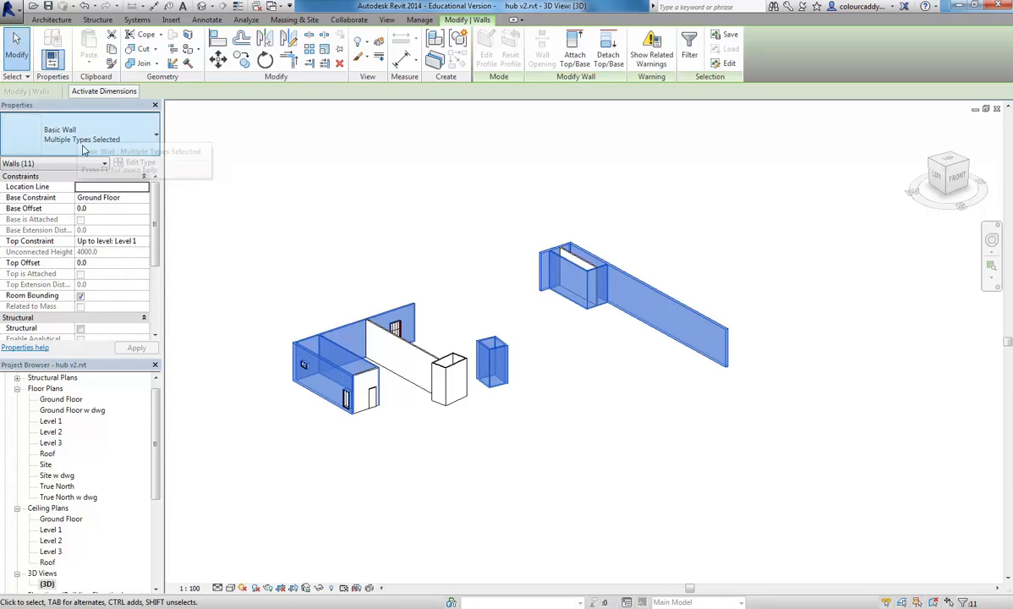
pyautogui.click(115, 242)
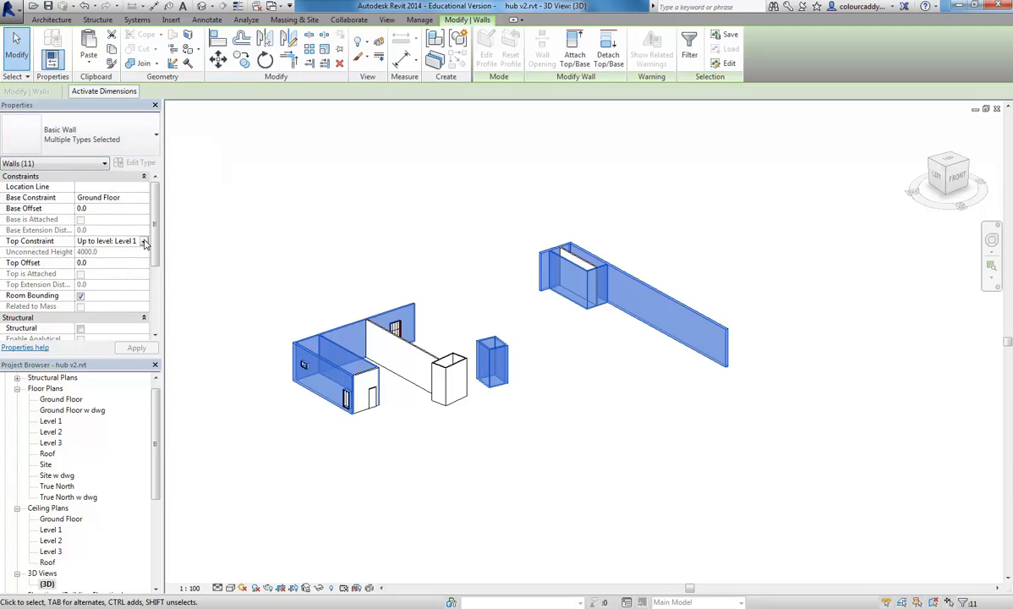
pyautogui.click(145, 242)
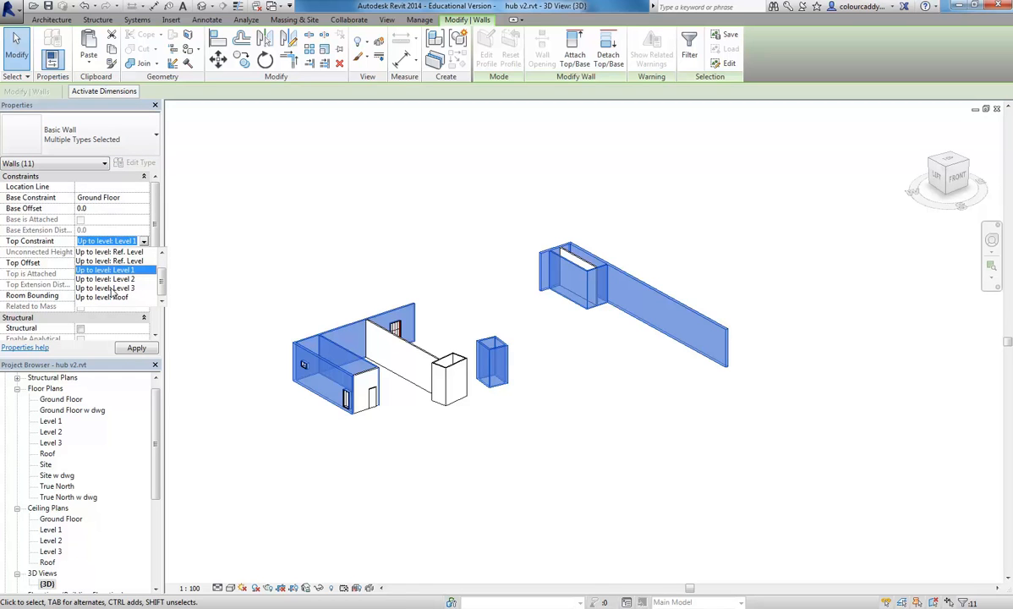
pyautogui.click(105, 288)
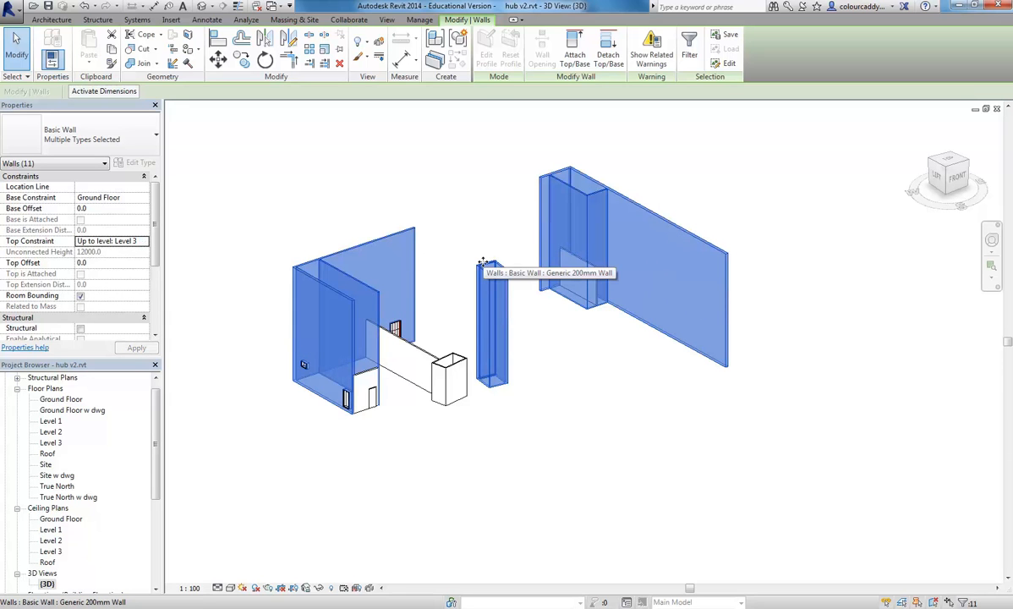
pyautogui.click(559, 420)
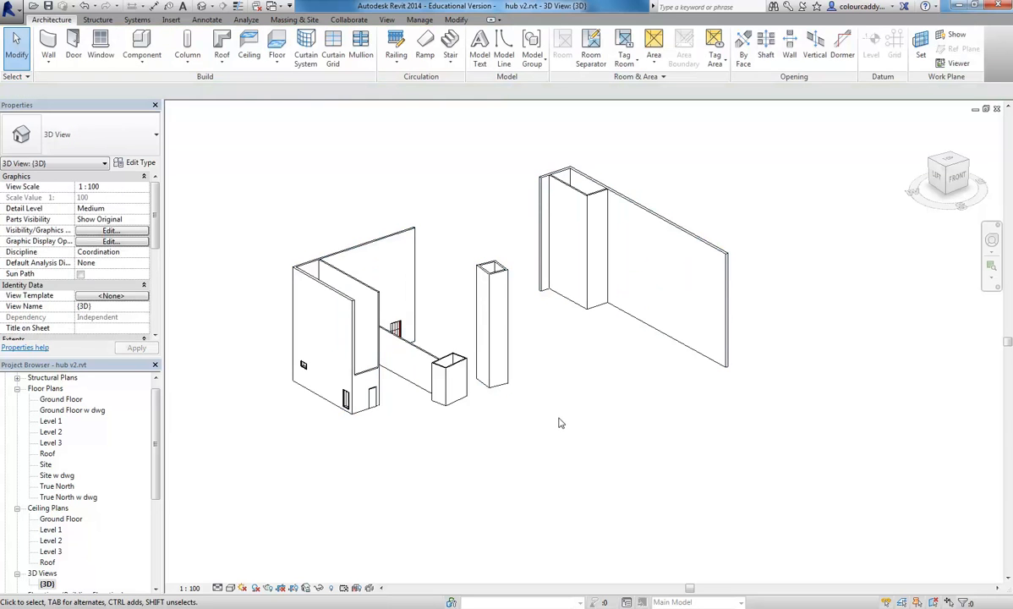
# Step: Open the Level 1 floor plan and examine its extended walls and the available underlay levels
pyautogui.doubleClick(51, 421)
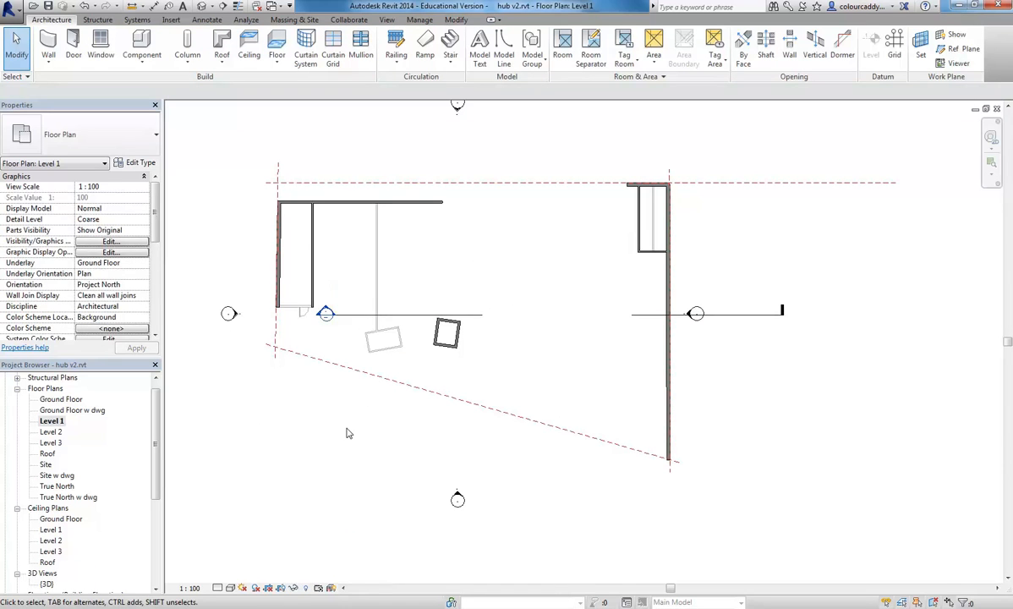
pyautogui.scroll(2, 435, 331)
pyautogui.scroll(3, 434, 332)
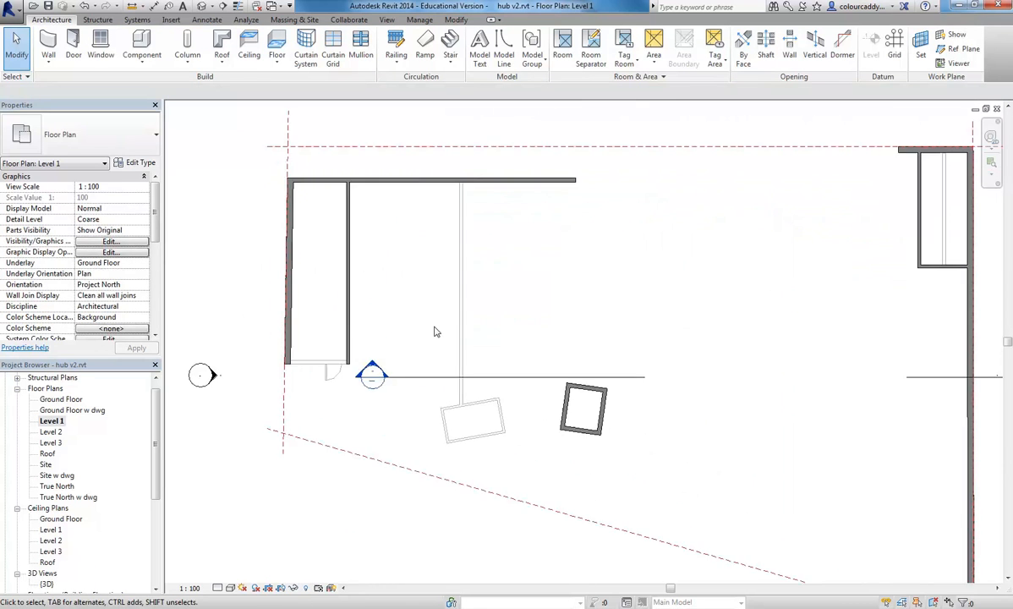
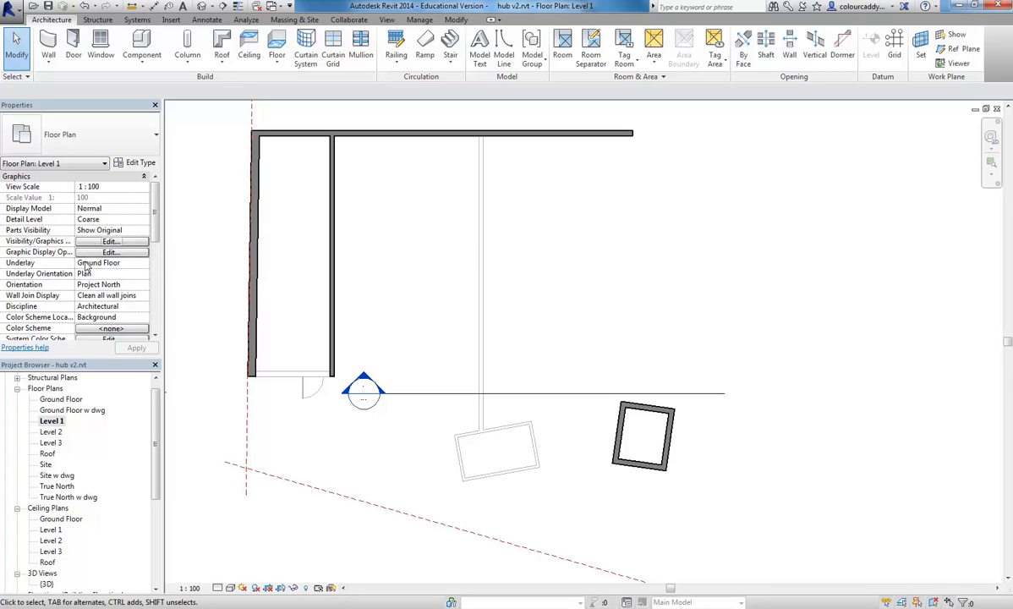
pyautogui.click(144, 264)
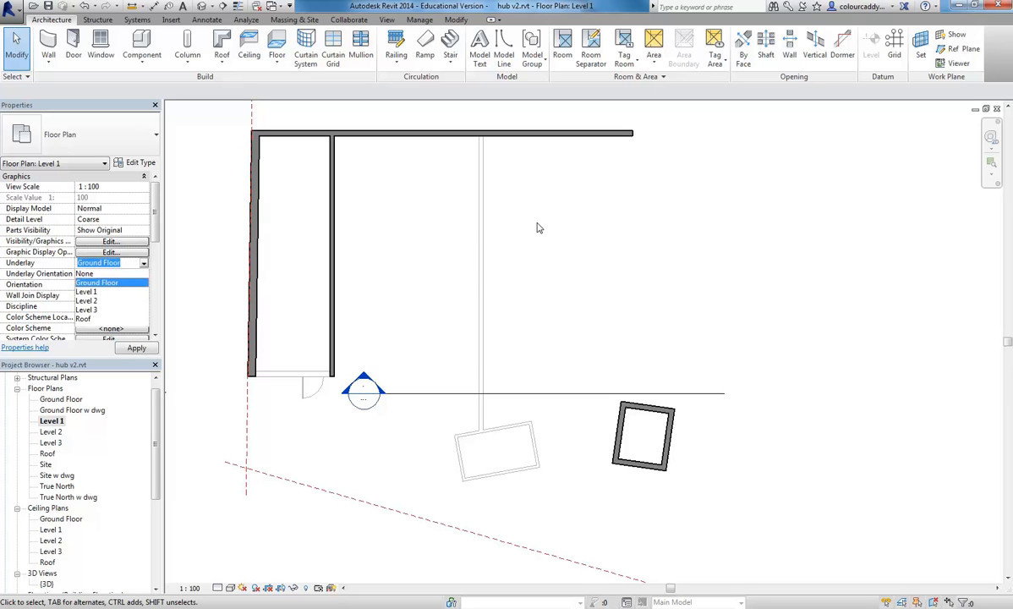
pyautogui.click(725, 192)
pyautogui.scroll(-1, 604, 271)
pyautogui.moveTo(614, 274); pyautogui.dragTo(490, 275, button='middle')
pyautogui.scroll(-2, 538, 266)
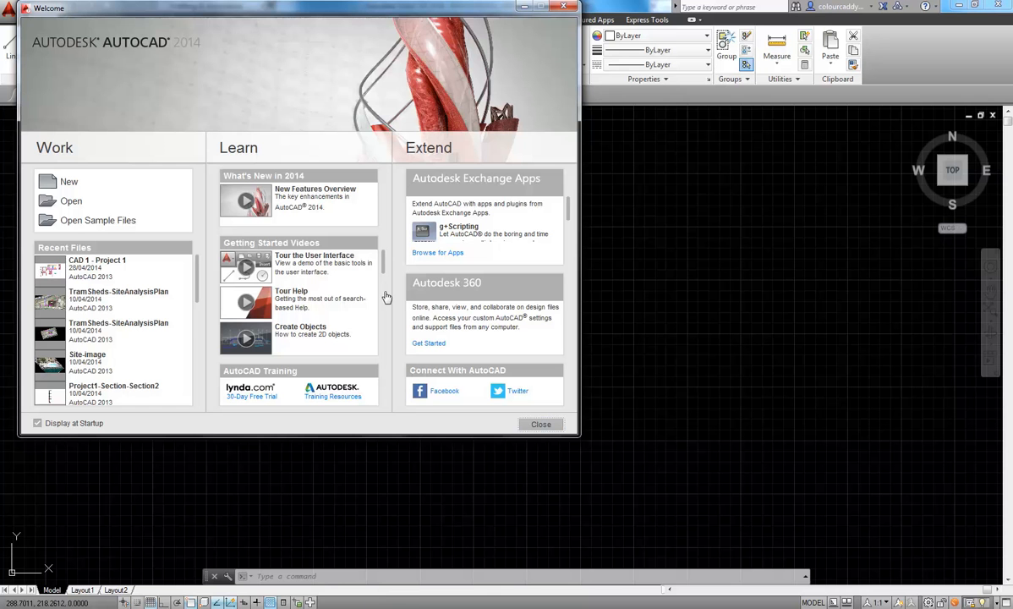
# Step: In AutoCAD, open HUB-FIRST.dwg from the BD3 IDST302A folder, accepting the educational plot stamp, and show it in a maximized window
pyautogui.click(541, 424)
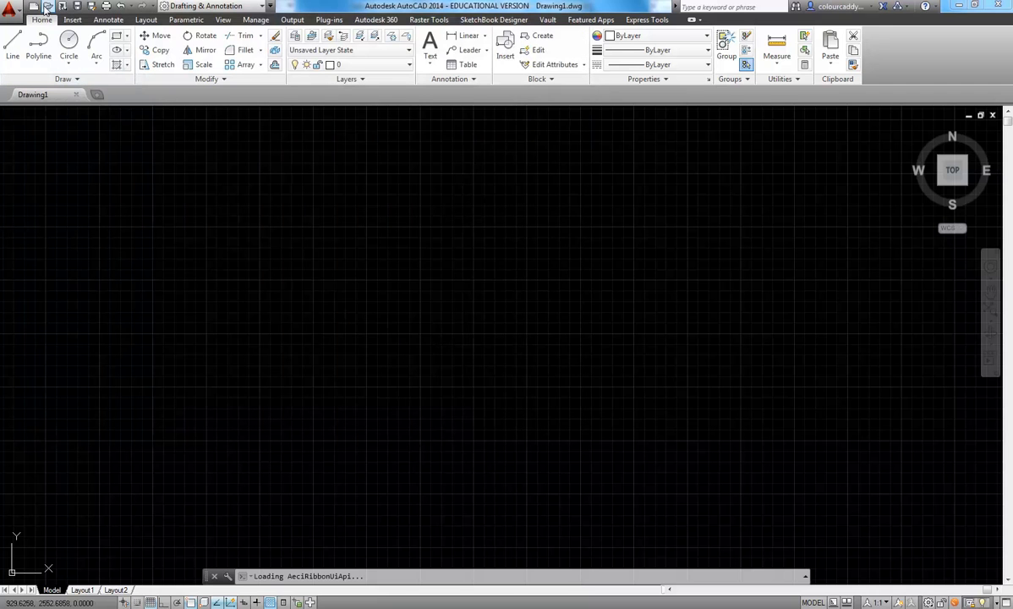
pyautogui.hotkey('ctrl', 'o')
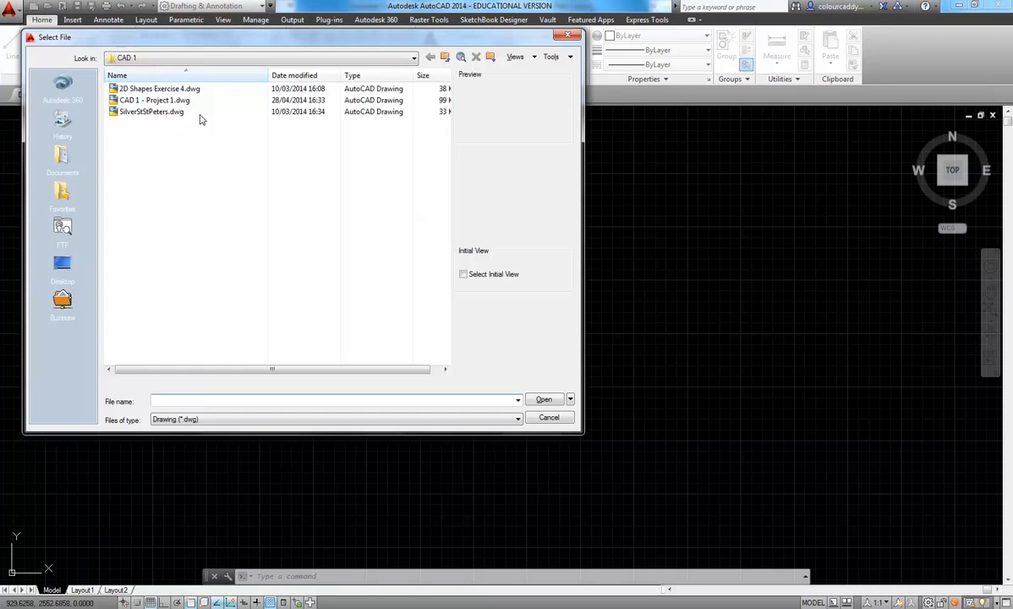
pyautogui.click(447, 56)
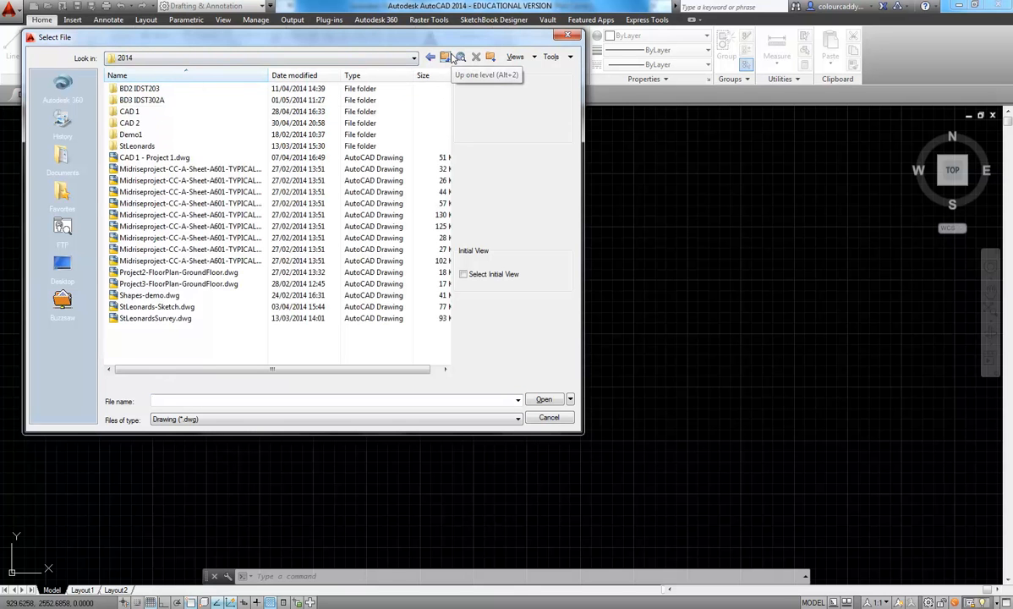
pyautogui.doubleClick(148, 101)
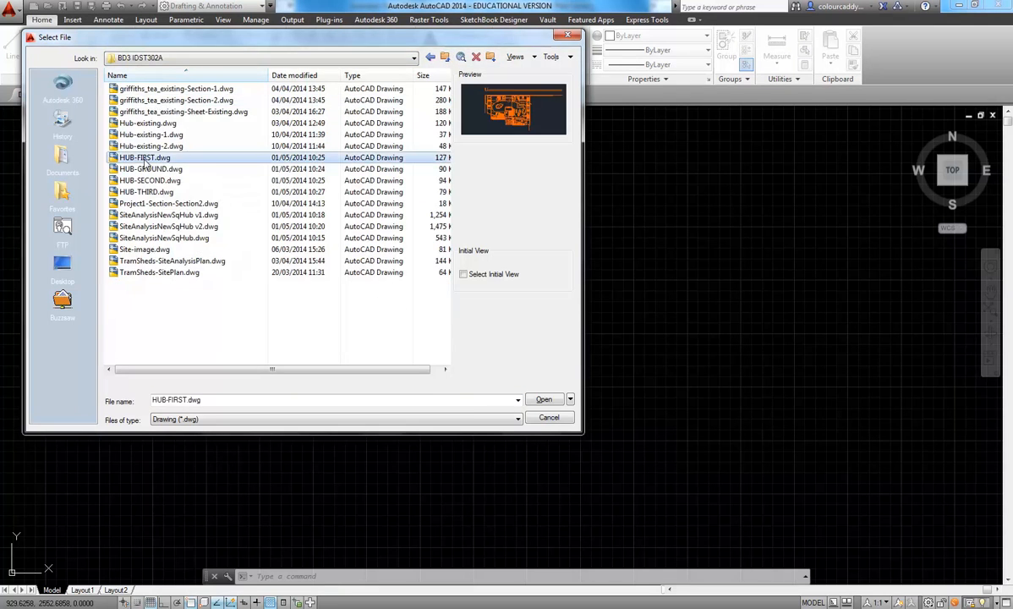
pyautogui.doubleClick(144, 157)
pyautogui.click(470, 327)
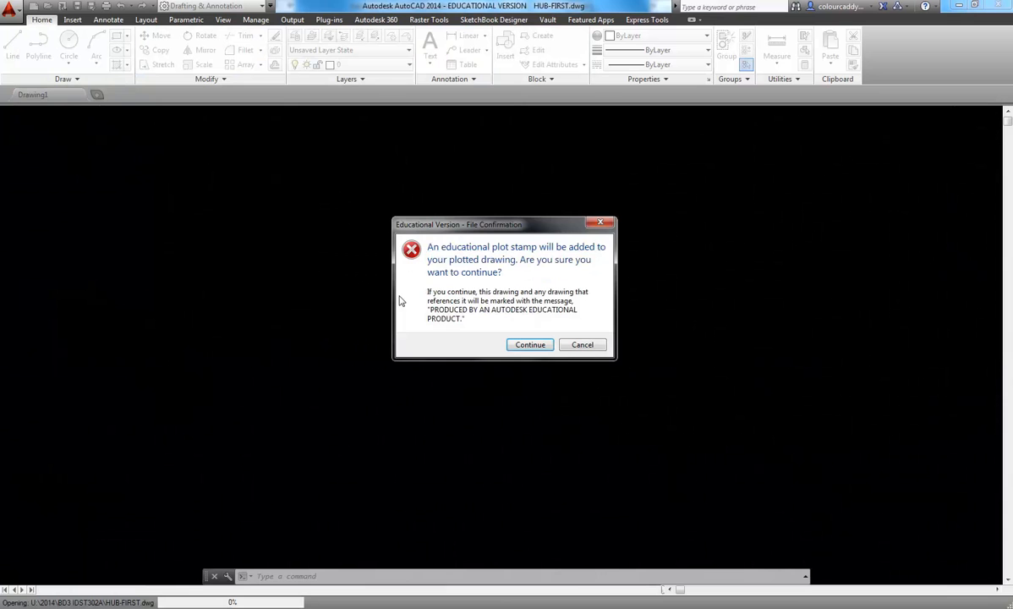
pyautogui.click(530, 345)
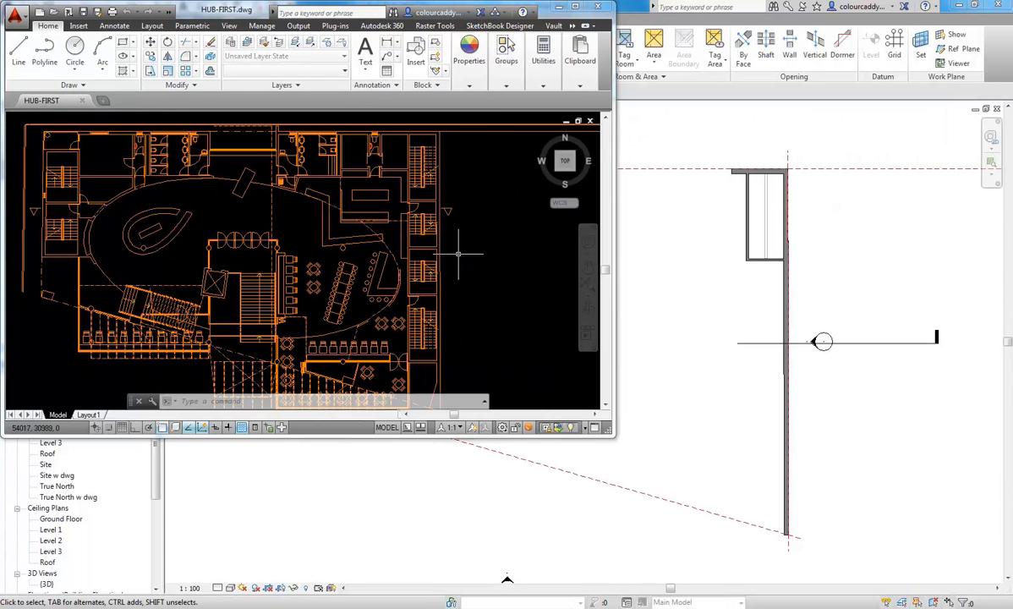
pyautogui.doubleClick(539, 6)
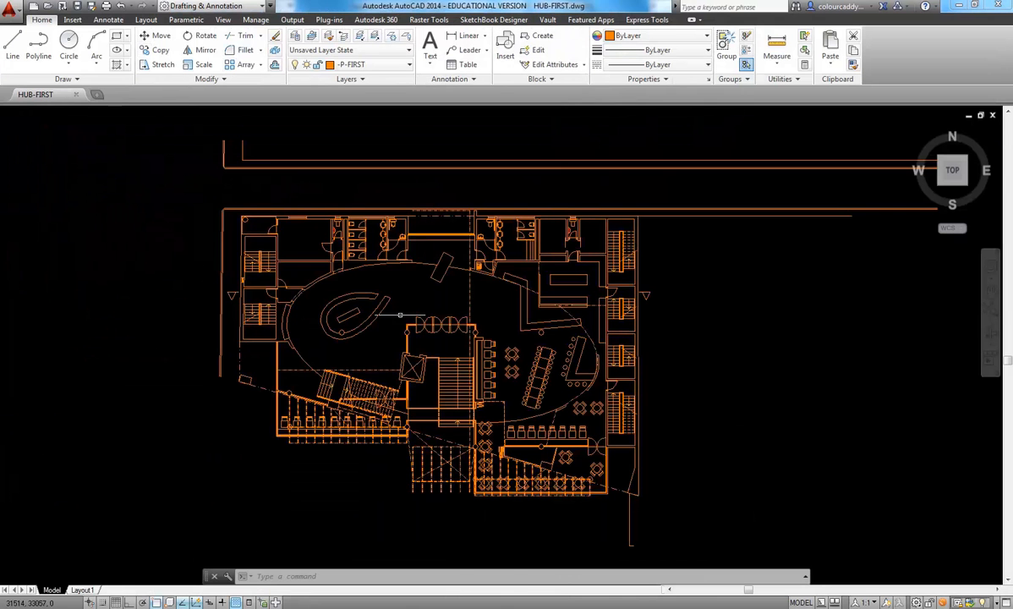
# Step: Examine the first-floor plan in HUB-FIRST.dwg, looking closely at the angled stair and the seating area beside it
pyautogui.scroll(3, 413, 279)
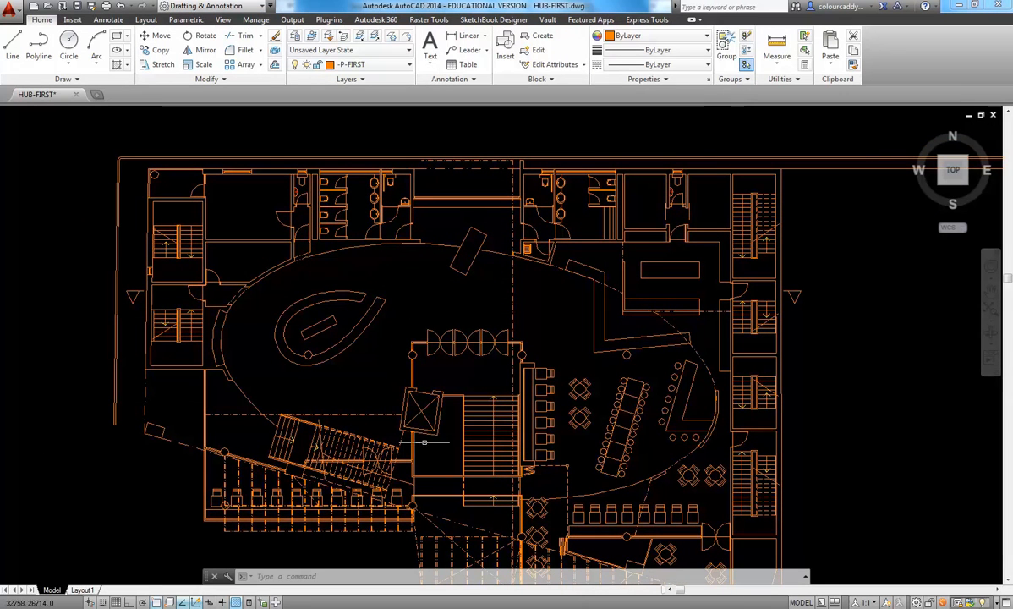
pyautogui.scroll(2, 339, 473)
pyautogui.scroll(1, 371, 396)
pyautogui.scroll(1, 434, 405)
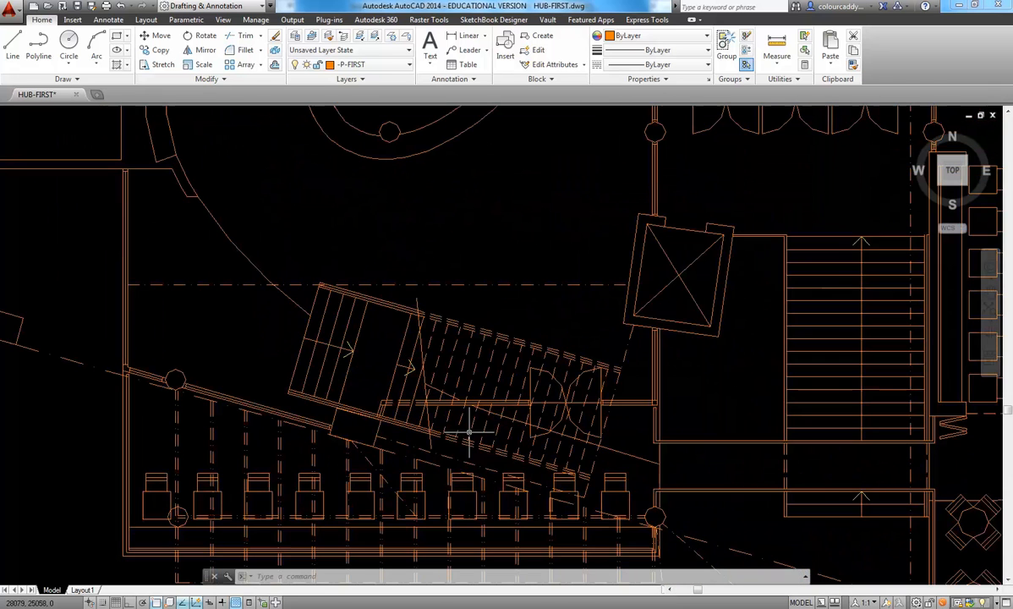
pyautogui.scroll(-5, 571, 370)
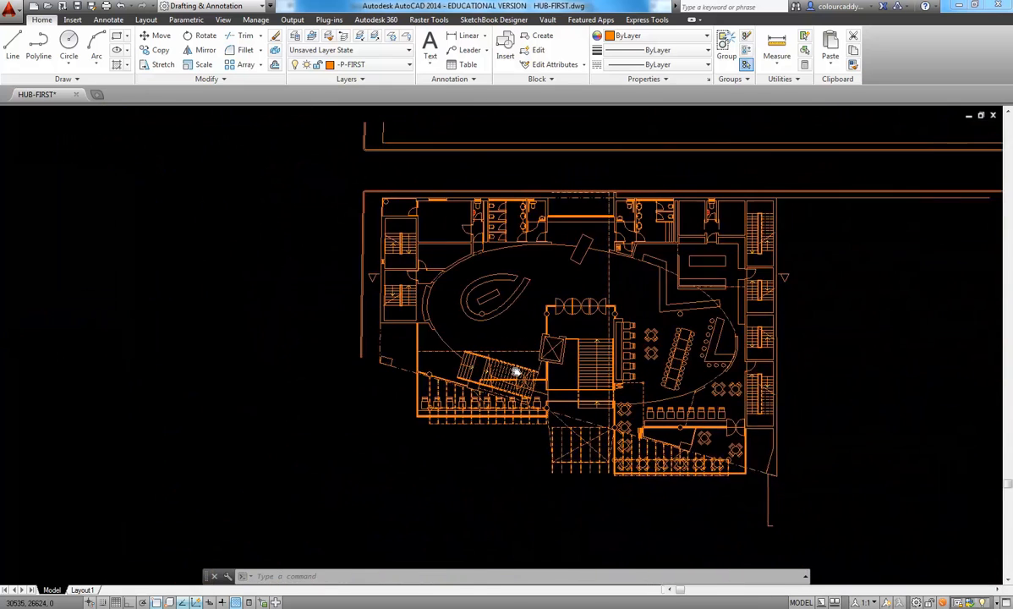
pyautogui.moveTo(567, 365); pyautogui.dragTo(420, 406, button='middle')
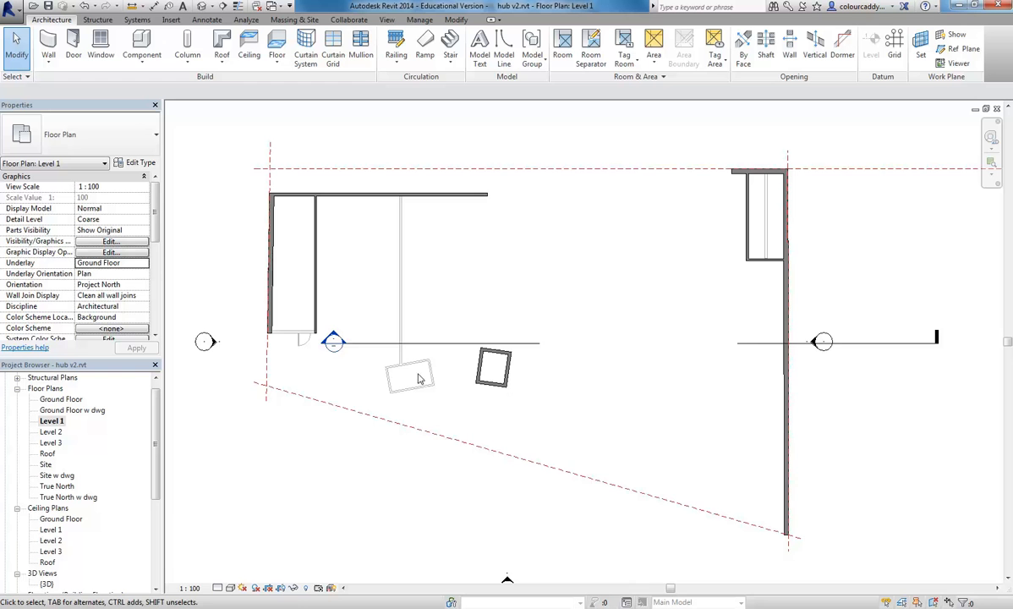
# Step: In Revit, duplicate the Level 1 floor plan and rename the copy "Level 1 w dwg"
pyautogui.scroll(4, 444, 289)
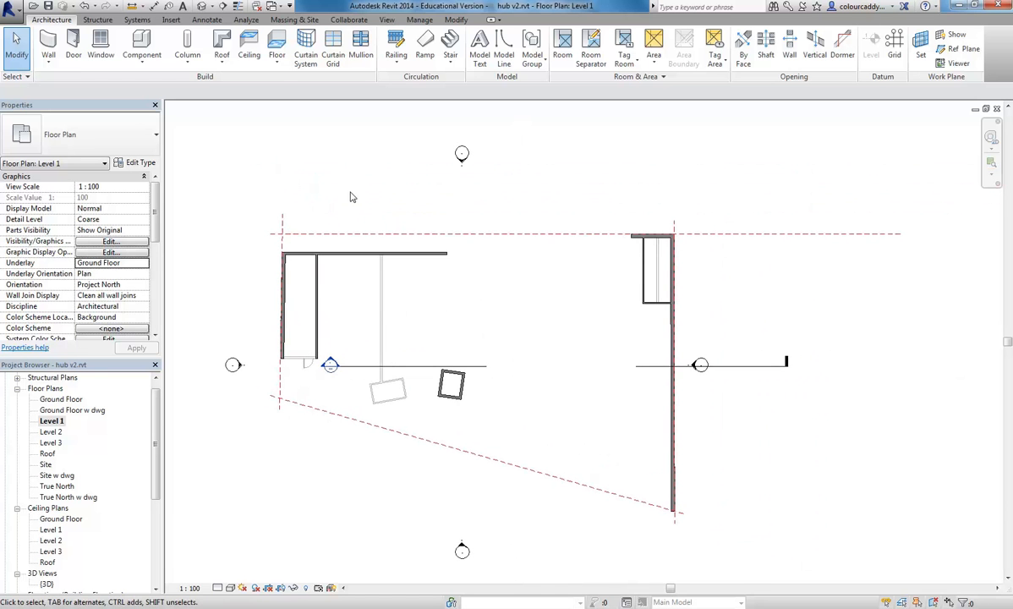
pyautogui.rightClick(53, 421)
pyautogui.moveTo(110, 262)
pyautogui.click(269, 276)
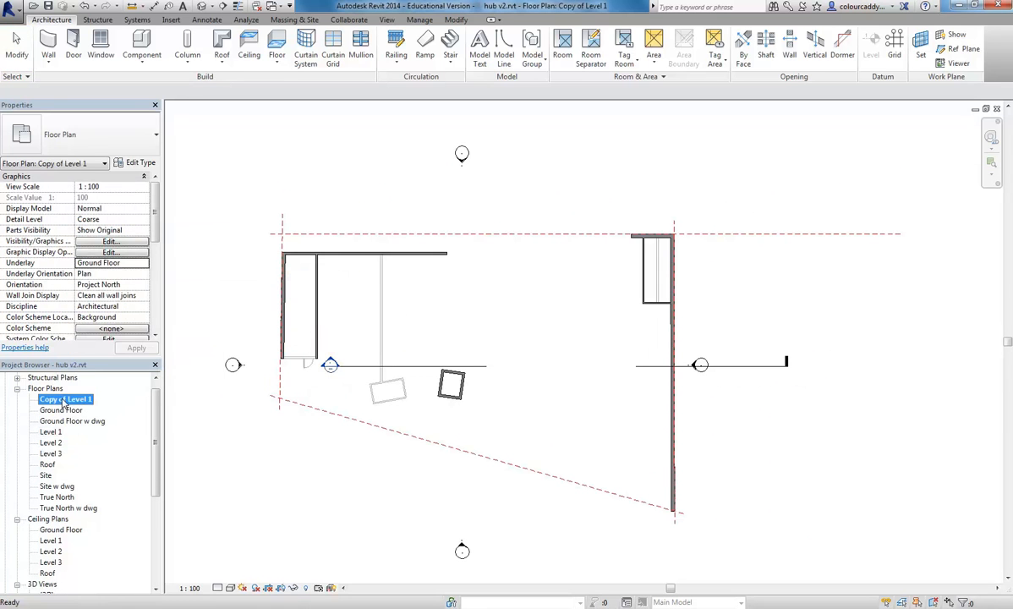
pyautogui.rightClick(63, 402)
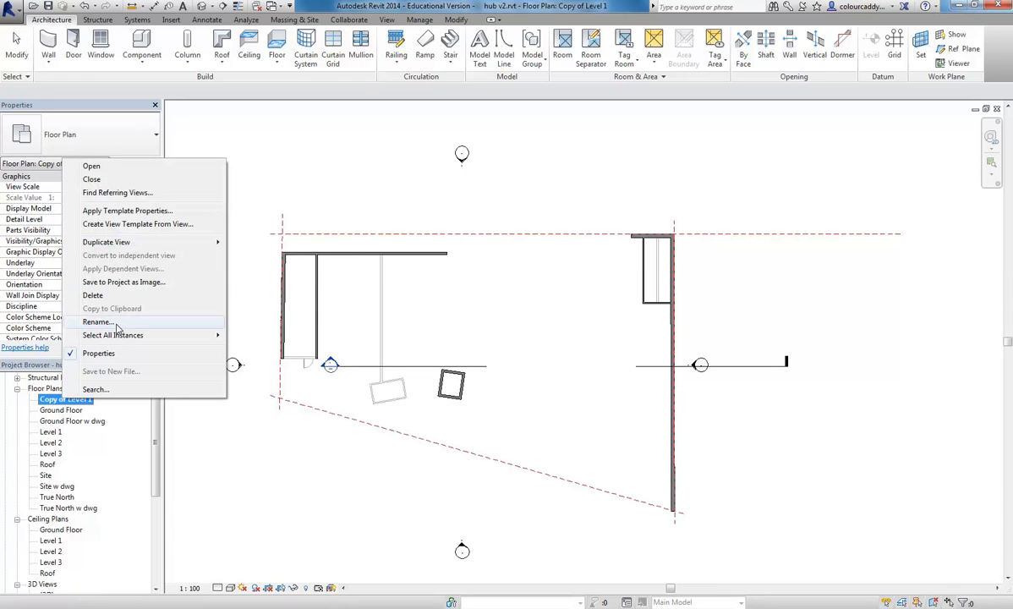
pyautogui.click(100, 322)
pyautogui.moveTo(298, 214); pyautogui.dragTo(227, 208)
pyautogui.press('Delete')
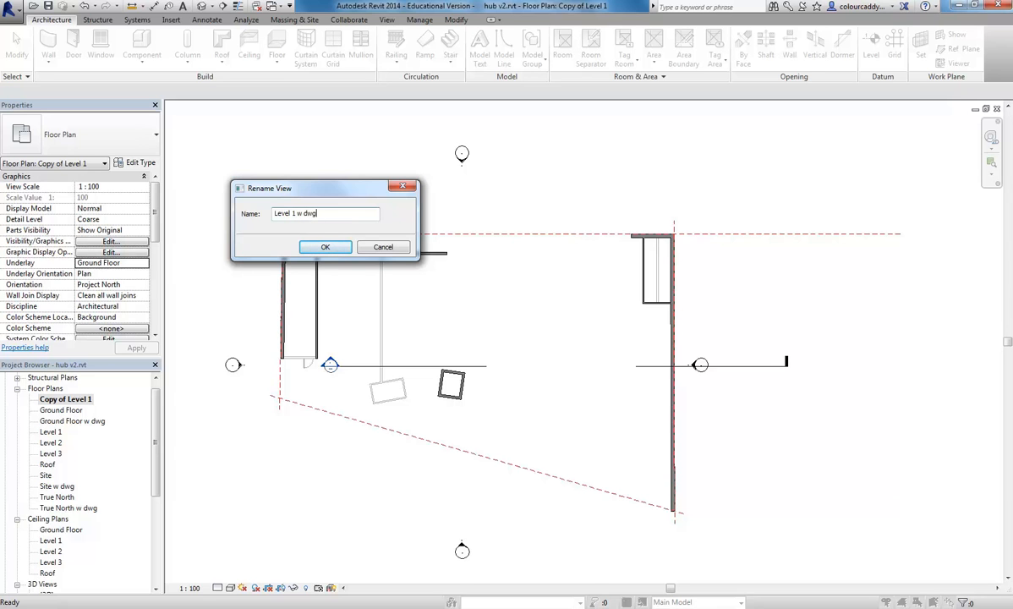
pyautogui.click(325, 248)
pyautogui.click(306, 250)
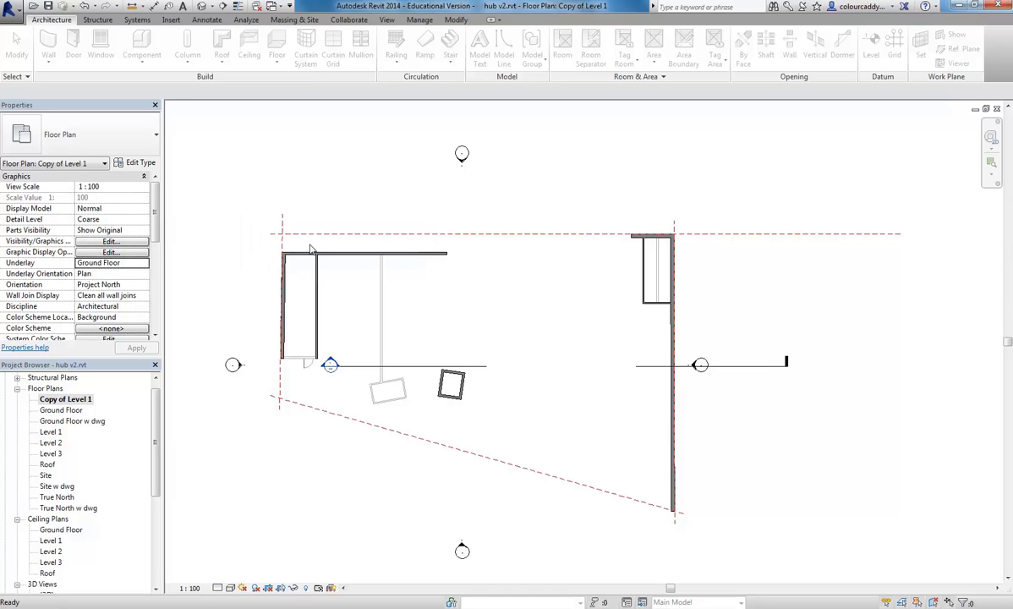
pyautogui.moveTo(396, 184)
pyautogui.mouseDown(button='middle')
pyautogui.moveTo(397, 204)
pyautogui.moveTo(390, 197)
pyautogui.mouseUp(button='middle')
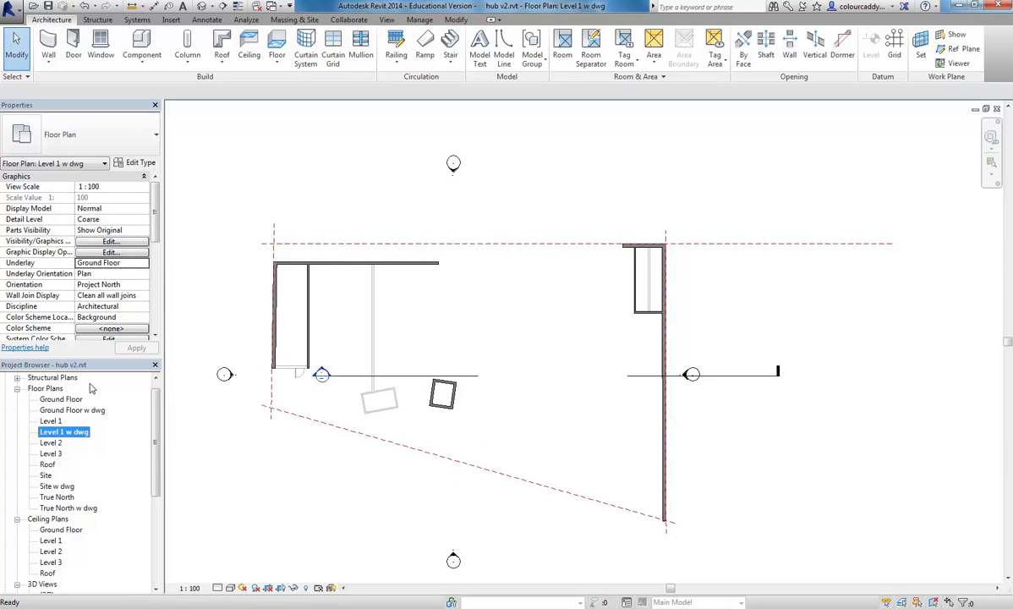
# Step: Link HUB-FIRST.dwg into the Level 1 w dwg plan, current view only, with import units set to millimeter
pyautogui.click(172, 19)
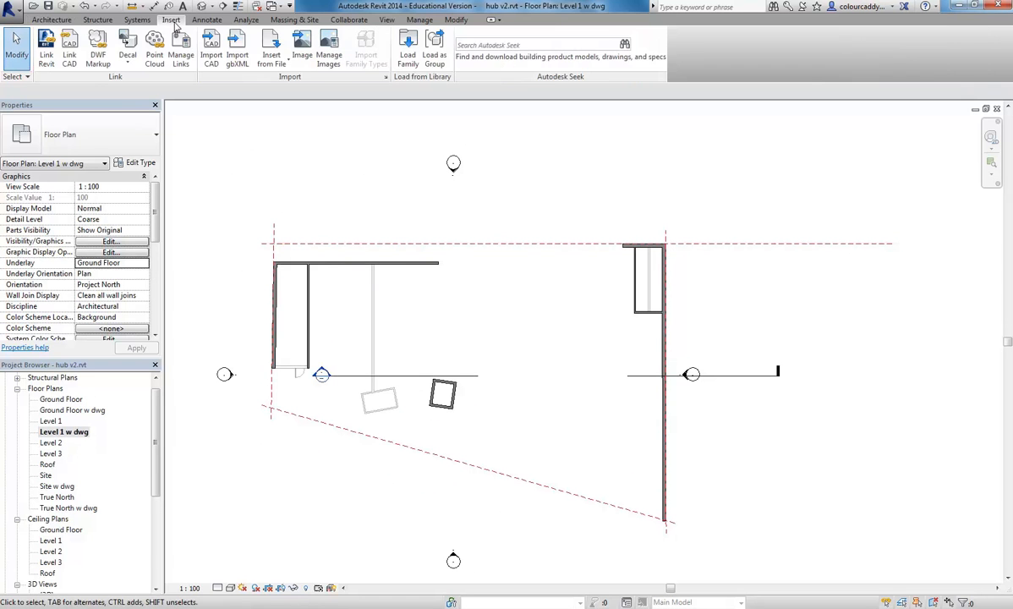
pyautogui.click(69, 47)
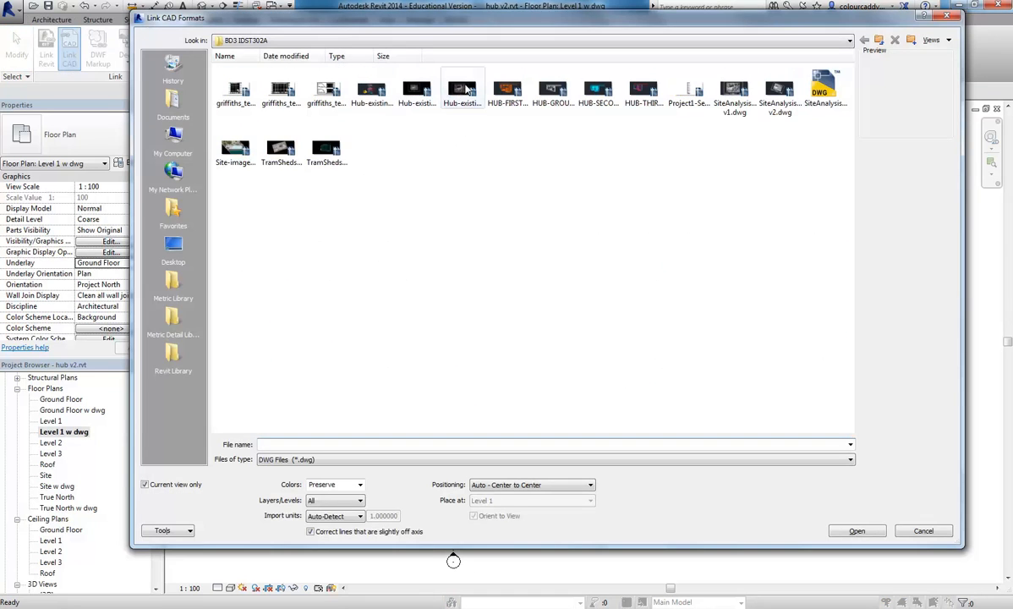
pyautogui.click(508, 93)
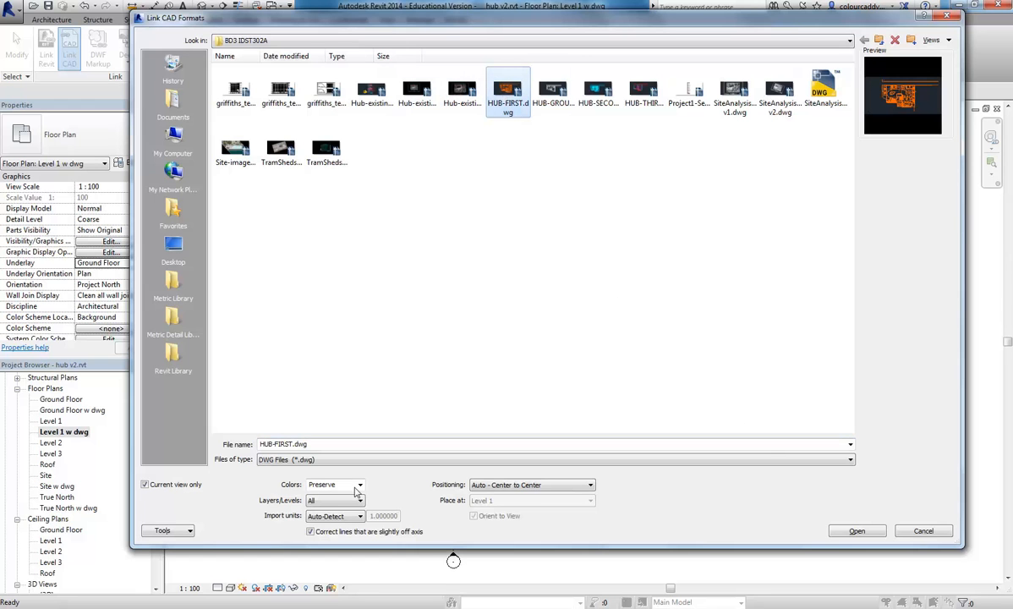
pyautogui.click(330, 516)
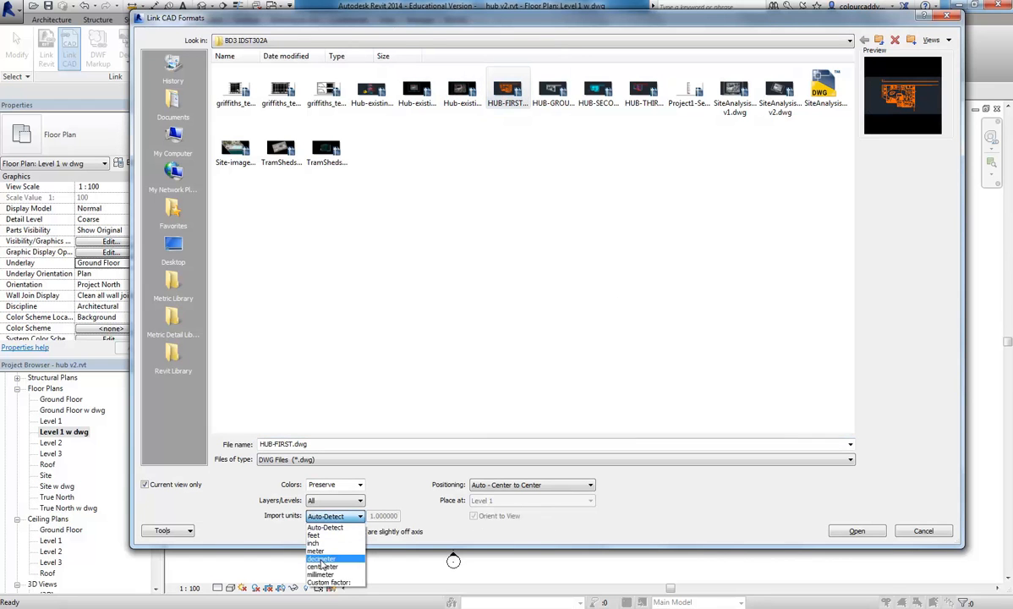
pyautogui.click(320, 574)
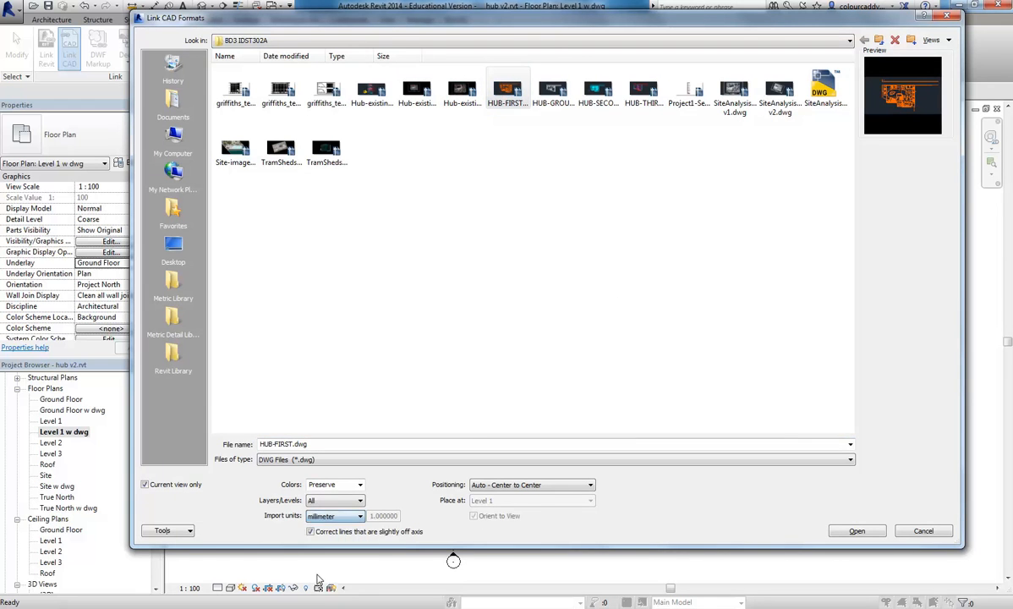
pyautogui.click(856, 531)
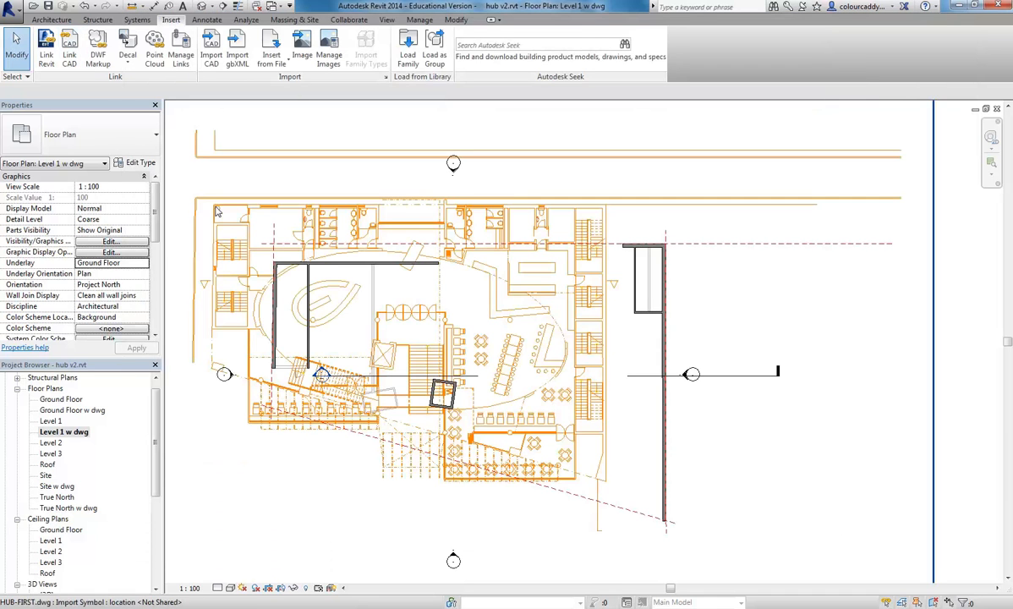
# Step: Move the linked HUB-FIRST drawing so its building's upper-left outer corner meets the matching corner of the modelled walls
pyautogui.click(215, 206)
pyautogui.moveTo(203, 190); pyautogui.dragTo(249, 235, button='middle')
pyautogui.click(218, 60)
pyautogui.scroll(2, 271, 229)
pyautogui.scroll(4, 241, 284)
pyautogui.click(261, 332)
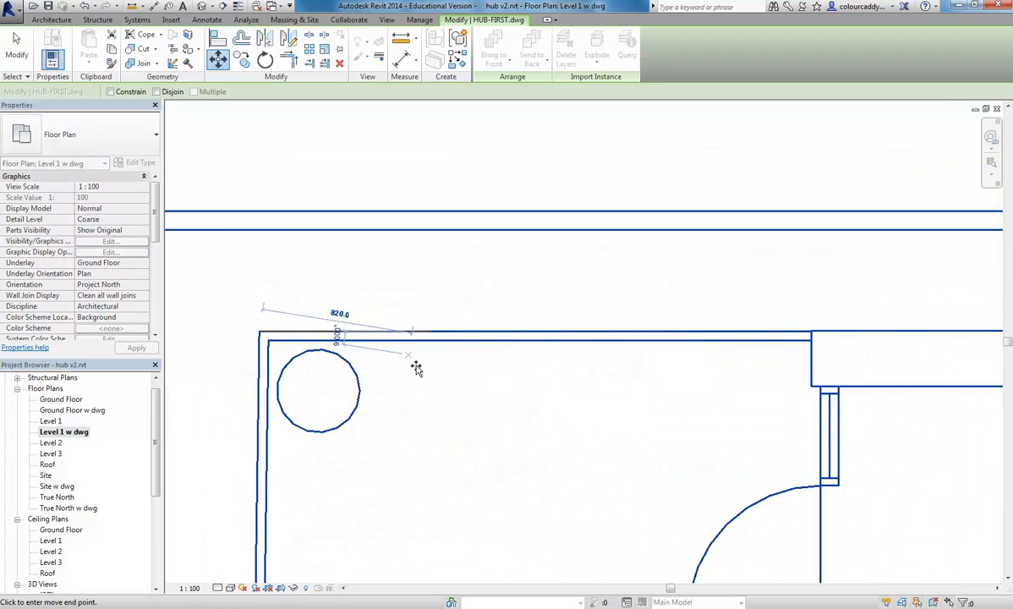
pyautogui.scroll(-3, 316, 198)
pyautogui.scroll(5, 423, 338)
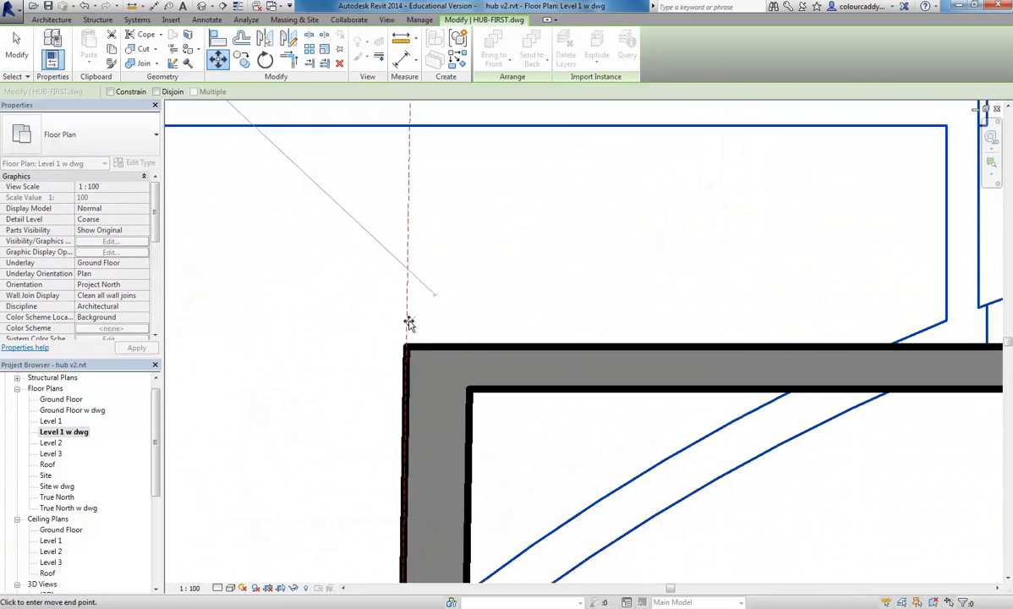
pyautogui.click(406, 348)
pyautogui.scroll(-4, 447, 293)
pyautogui.scroll(-1, 446, 293)
pyautogui.moveTo(461, 302); pyautogui.dragTo(448, 363, button='middle')
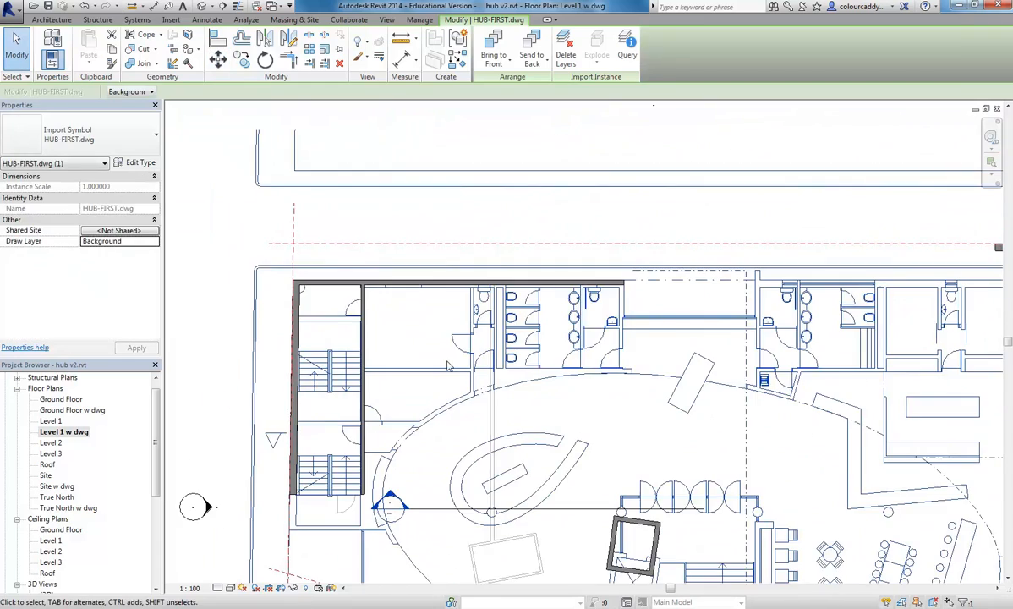
pyautogui.click(555, 394)
pyautogui.moveTo(547, 414); pyautogui.dragTo(466, 241, button='middle')
pyautogui.moveTo(349, 434); pyautogui.dragTo(428, 337, button='middle')
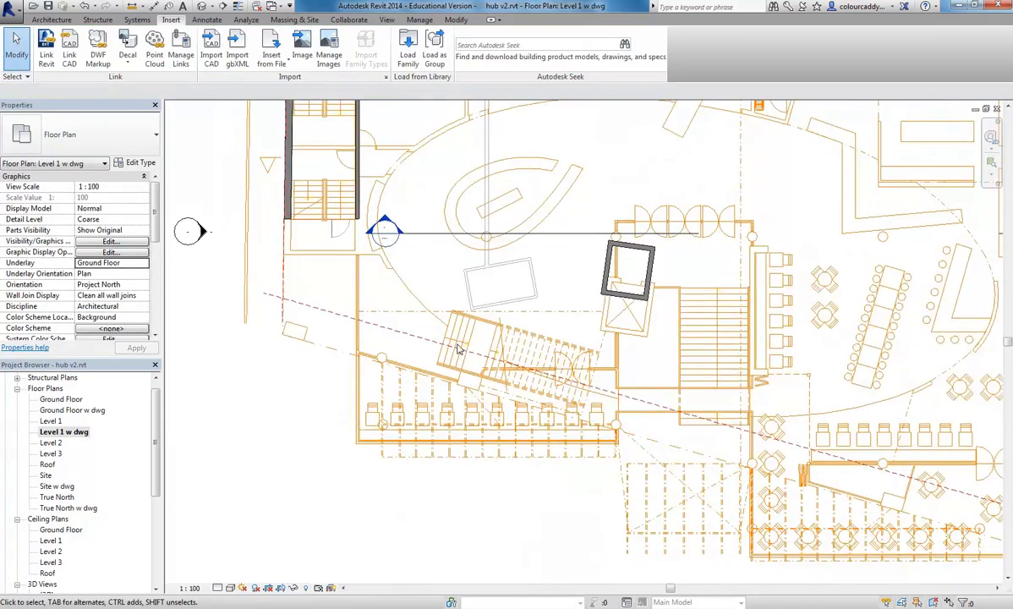
pyautogui.scroll(2, 488, 341)
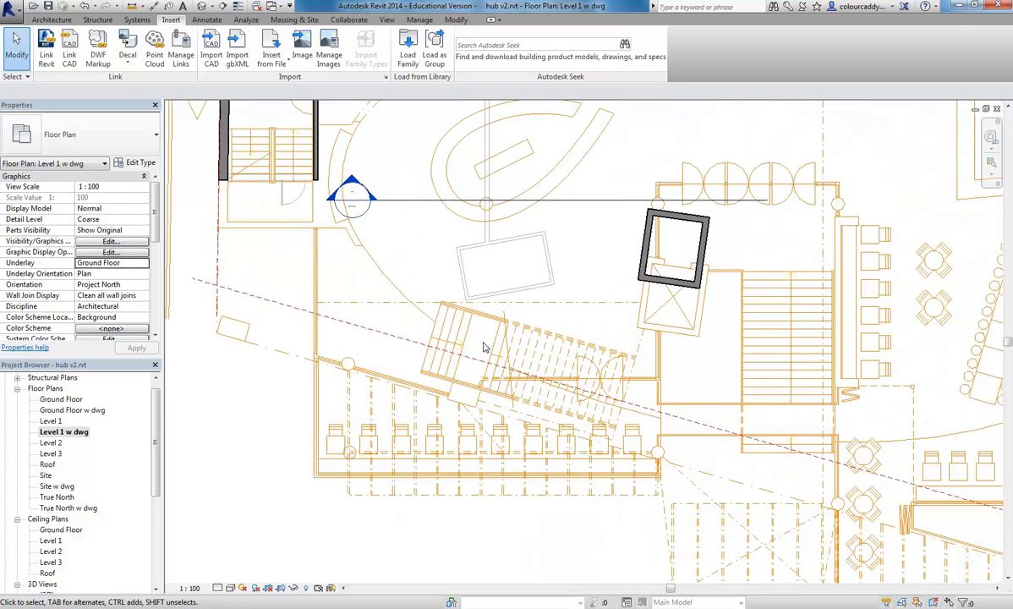
pyautogui.scroll(3, 485, 347)
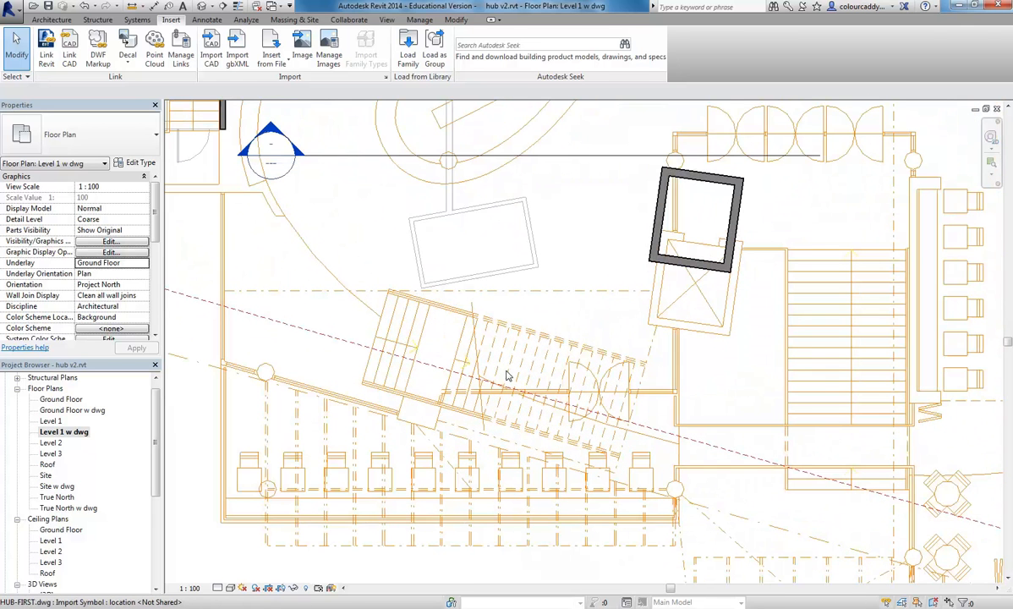
pyautogui.click(40, 21)
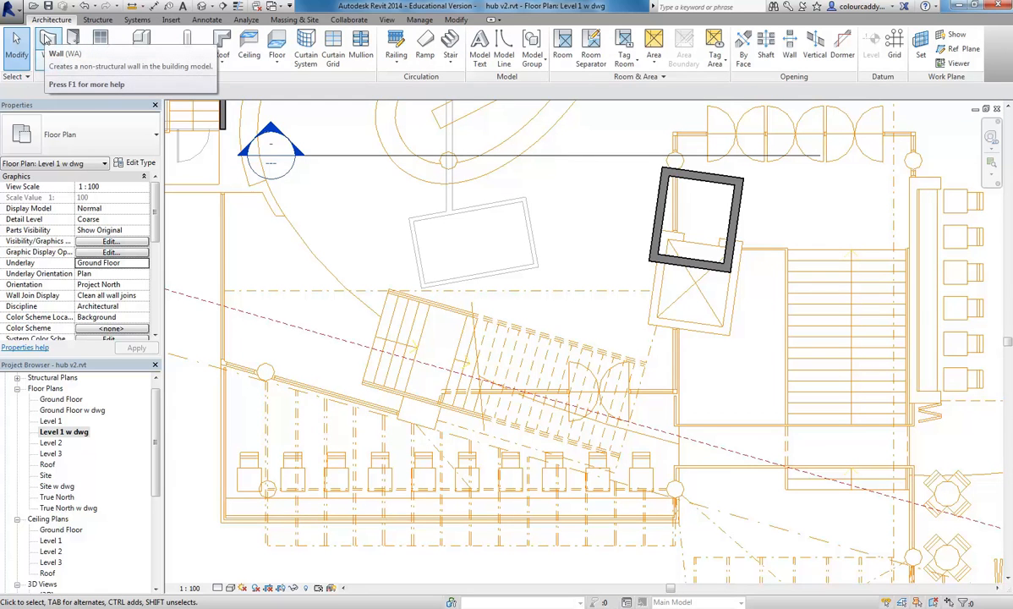
pyautogui.click(47, 40)
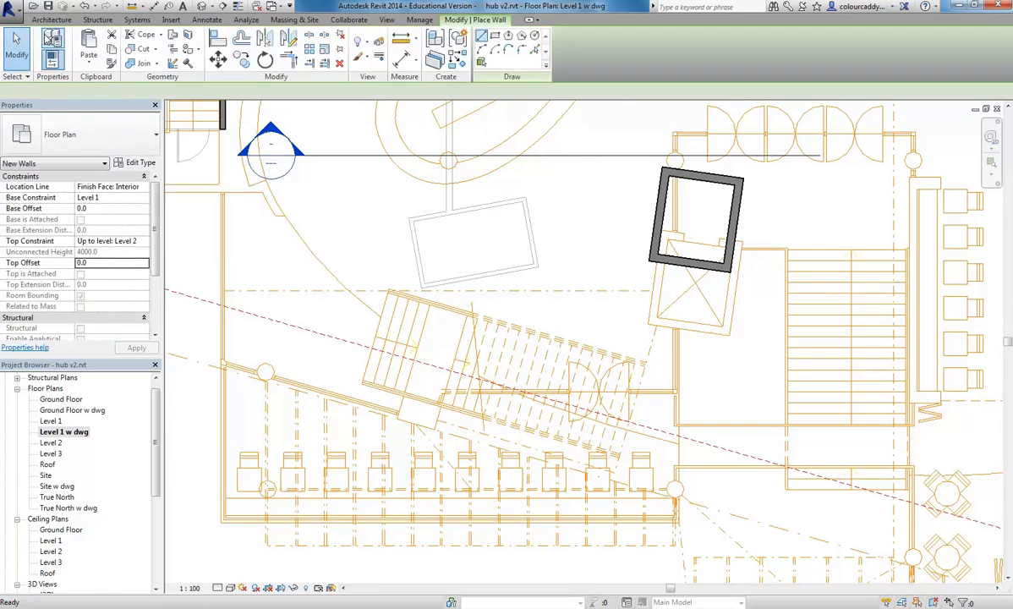
pyautogui.moveTo(278, 285); pyautogui.dragTo(364, 322, button='middle')
pyautogui.scroll(1, 362, 335)
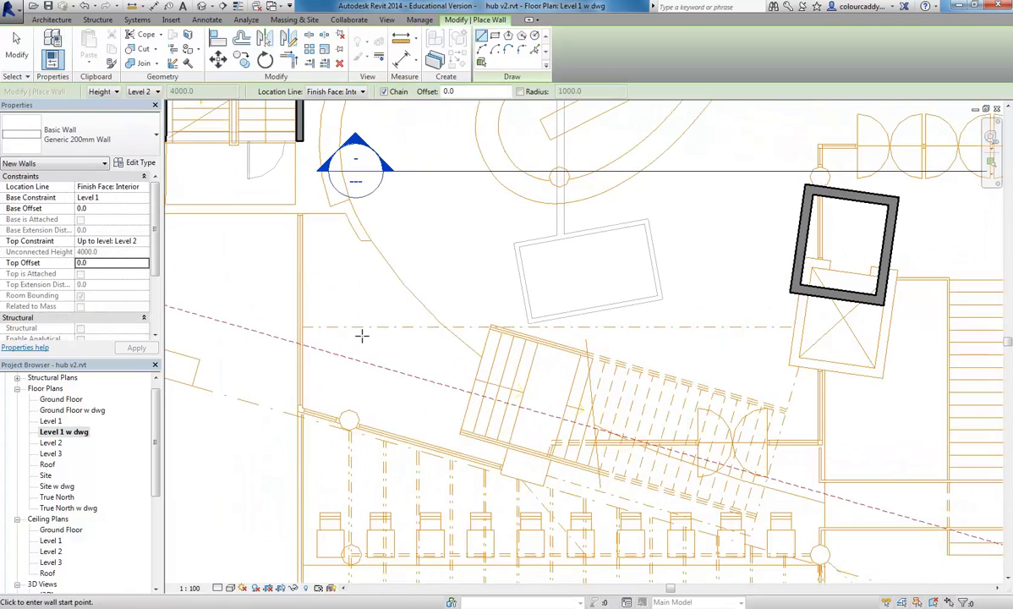
pyautogui.scroll(3, 355, 294)
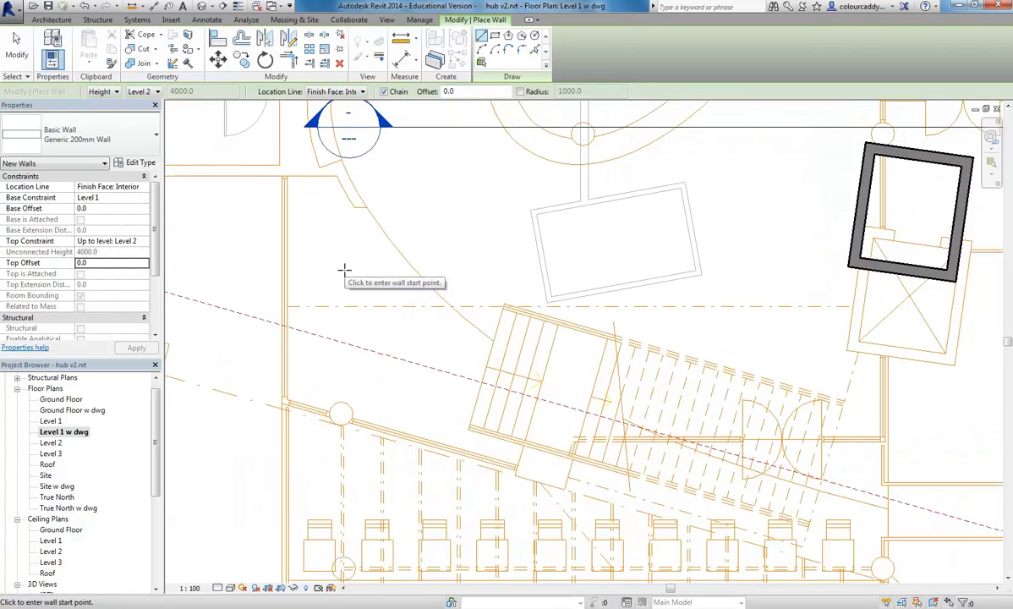
pyautogui.click(128, 142)
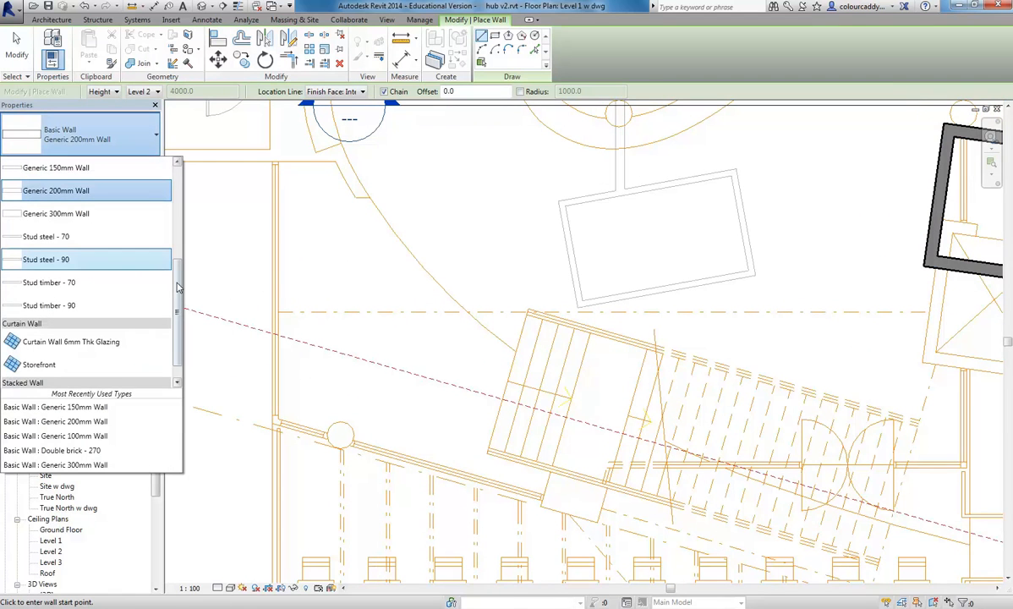
pyautogui.moveTo(179, 290); pyautogui.dragTo(179, 339)
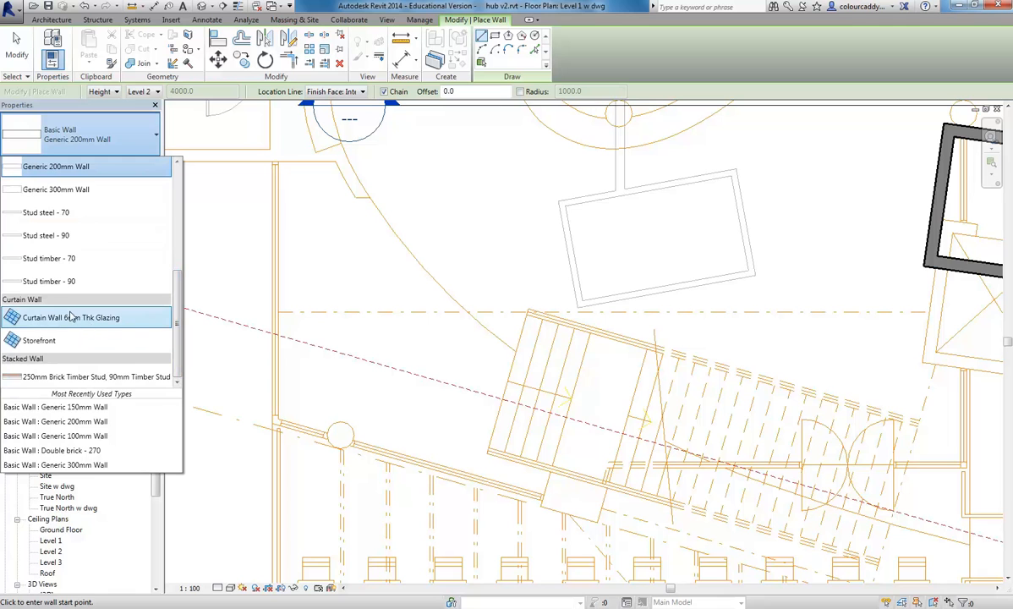
pyautogui.click(95, 135)
pyautogui.click(51, 20)
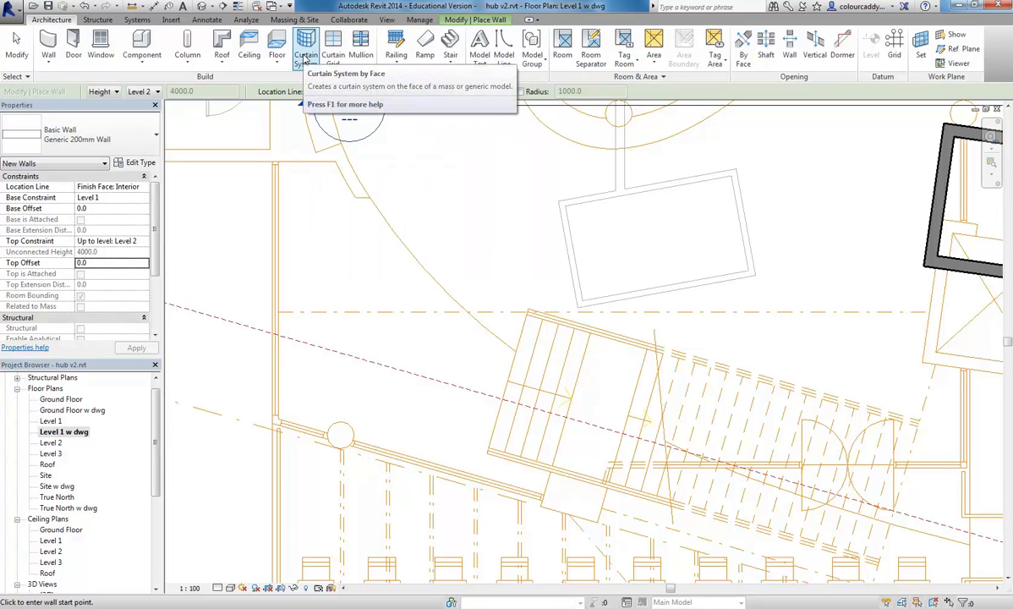
pyautogui.click(487, 21)
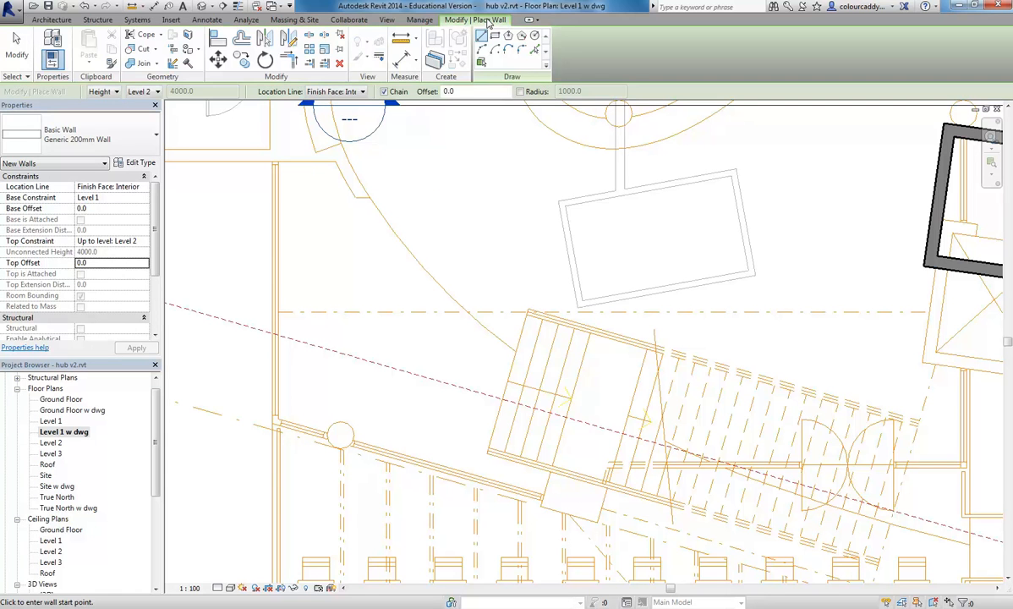
pyautogui.press('Escape')
pyautogui.press('Escape')
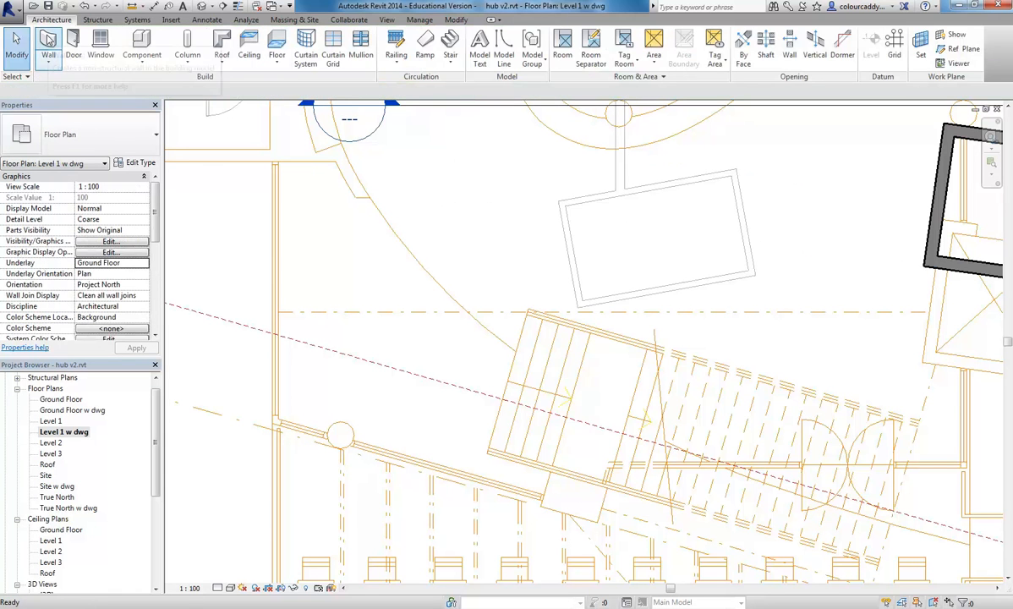
# Step: Start a Storefront curtain wall on Level 1 with its height set up to Level 2
pyautogui.click(49, 42)
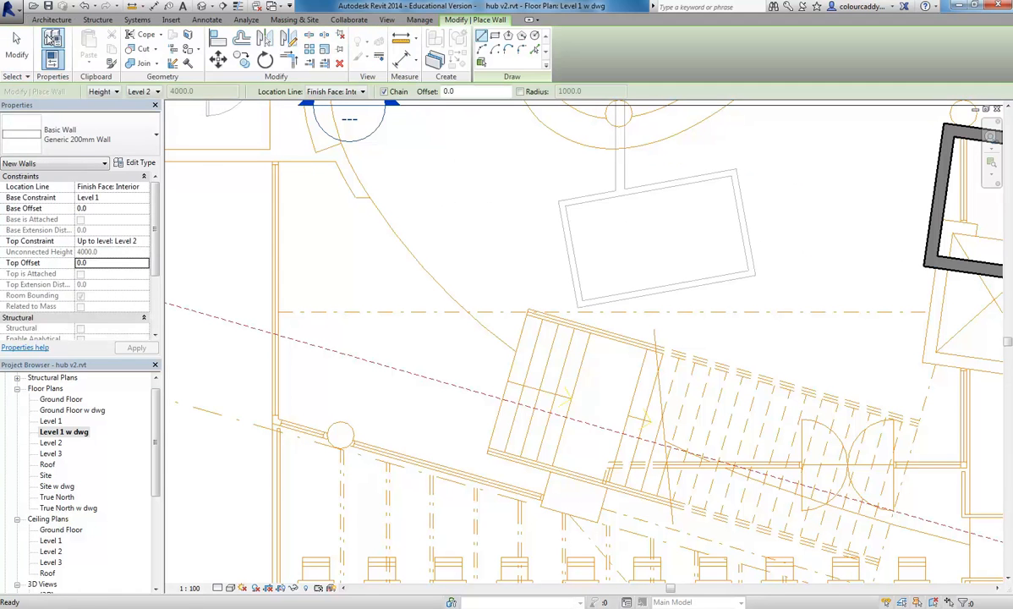
pyautogui.click(128, 142)
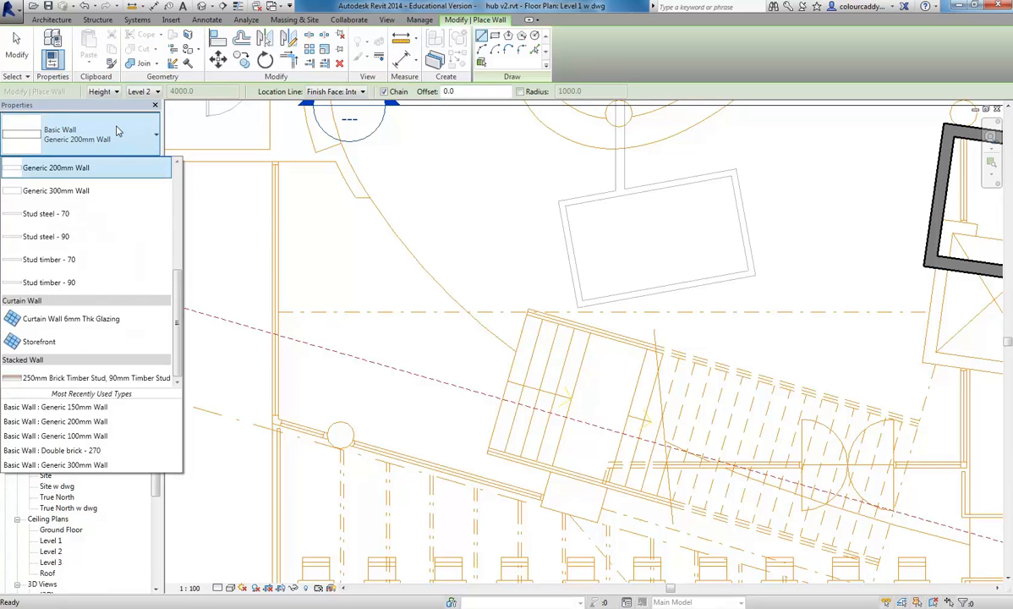
pyautogui.click(38, 342)
pyautogui.scroll(6, 272, 155)
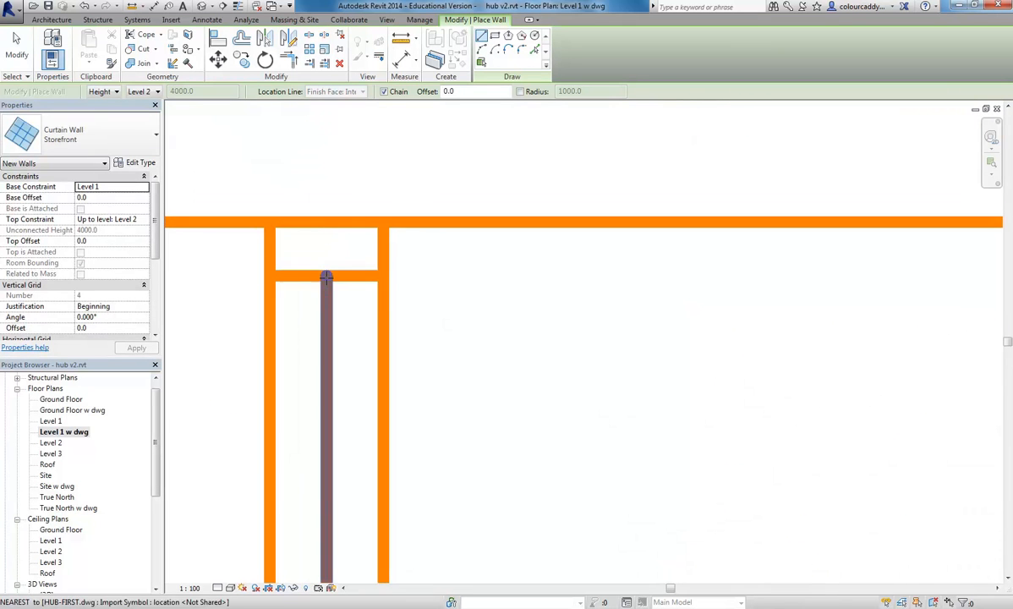
pyautogui.scroll(-5, 330, 254)
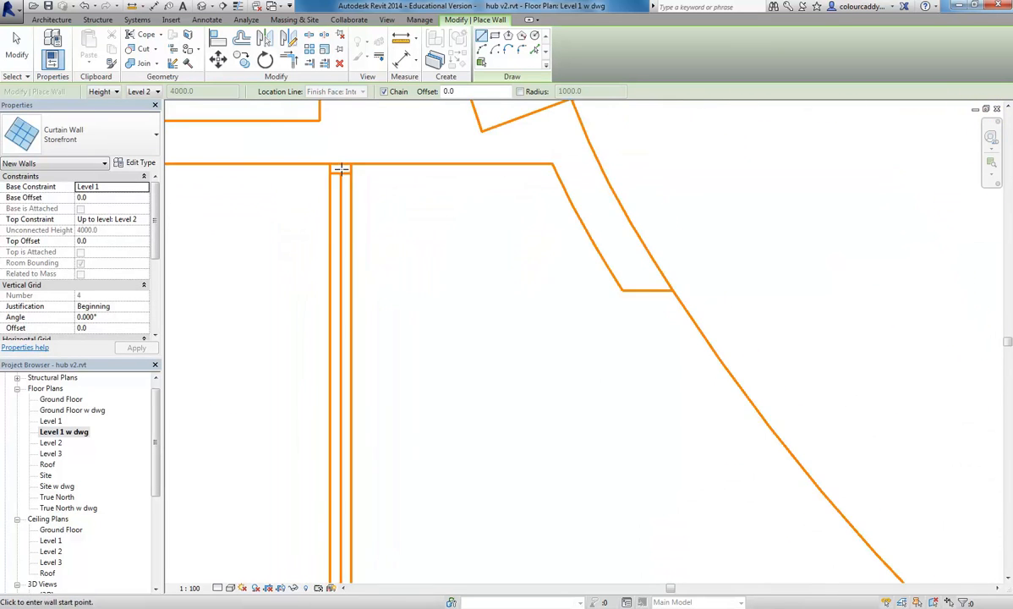
pyautogui.scroll(-1, 414, 218)
pyautogui.moveTo(418, 221); pyautogui.dragTo(362, 258, button='middle')
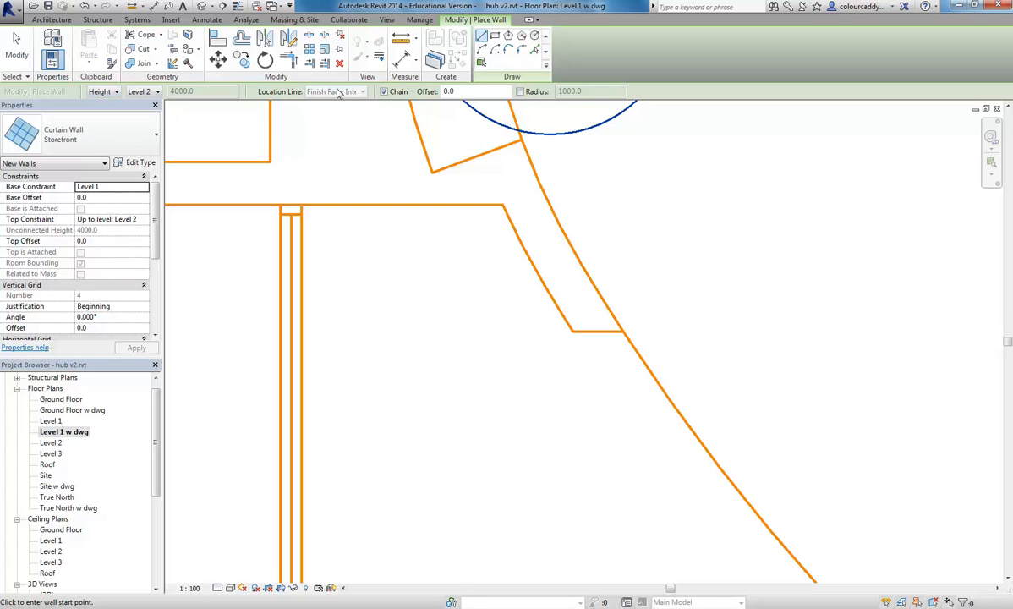
pyautogui.click(154, 93)
pyautogui.click(137, 125)
# Step: Trace the vertical glazing line west of the stair as a Storefront wall, end to end, flipping its orientation to the building's outer side
pyautogui.moveTo(291, 194); pyautogui.dragTo(353, 191, button='middle')
pyautogui.scroll(5, 352, 191)
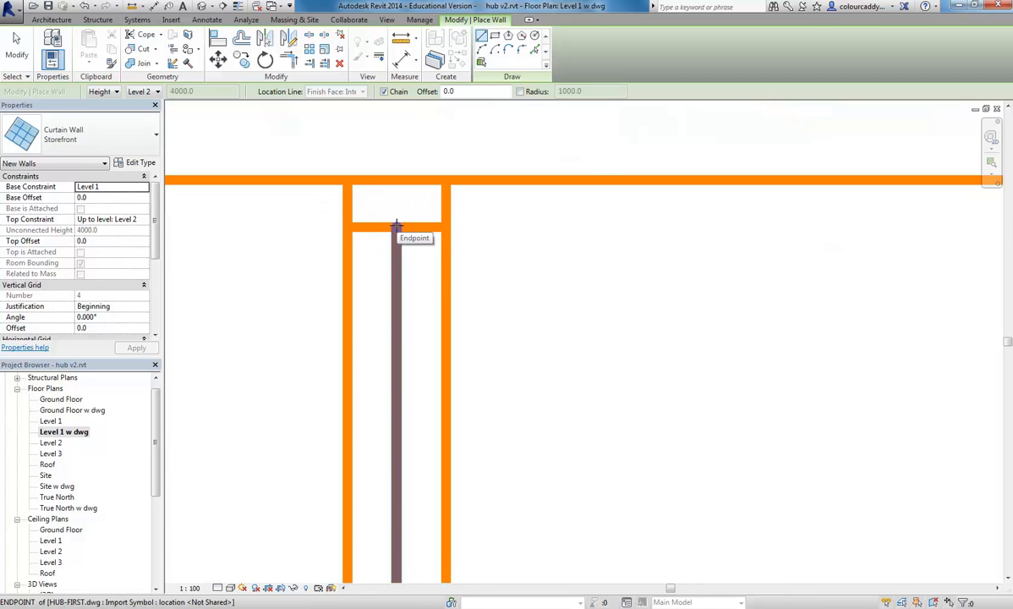
pyautogui.click(397, 226)
pyautogui.scroll(-6, 397, 226)
pyautogui.moveTo(414, 348); pyautogui.dragTo(387, 185, button='middle')
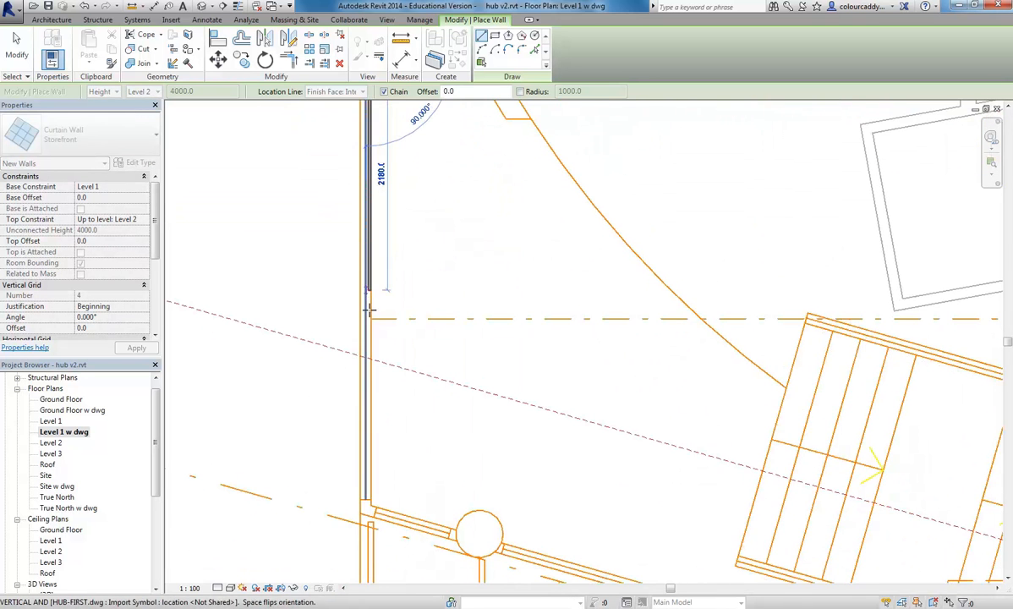
pyautogui.moveTo(367, 294); pyautogui.dragTo(367, 402, button='middle')
pyautogui.moveTo(350, 254); pyautogui.dragTo(403, 383, button='middle')
pyautogui.scroll(3, 373, 371)
pyautogui.scroll(2, 391, 360)
pyautogui.scroll(-1, 402, 382)
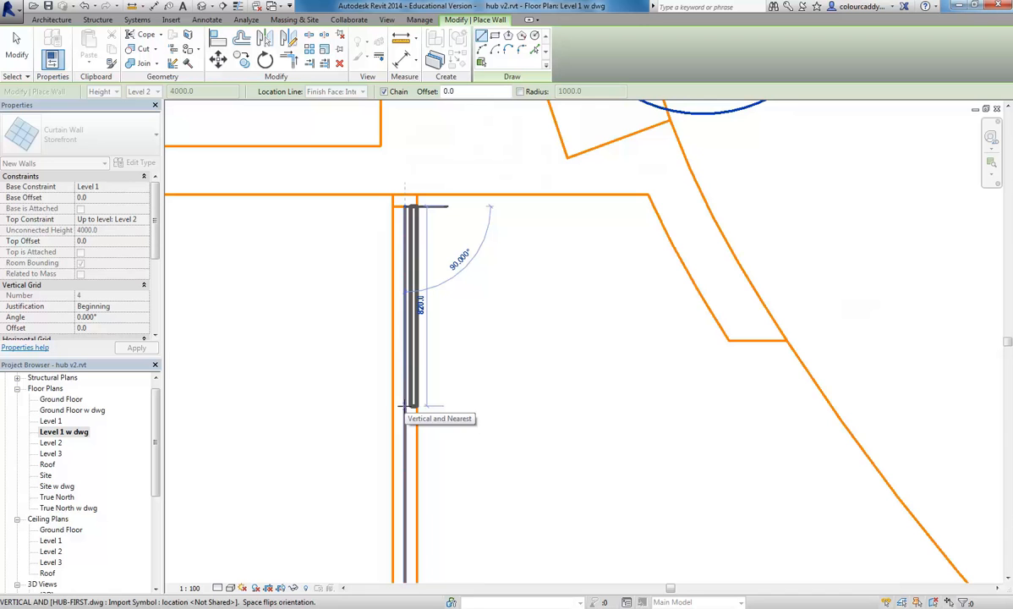
pyautogui.press('space')
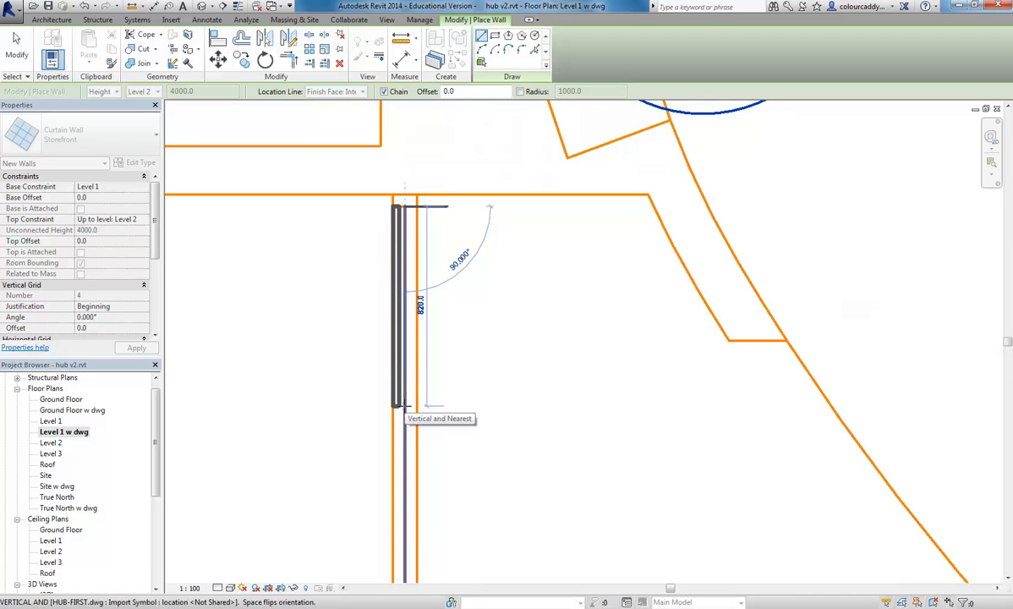
pyautogui.scroll(-3, 405, 406)
pyautogui.moveTo(413, 337); pyautogui.dragTo(414, 102, button='middle')
pyautogui.scroll(-2, 415, 387)
pyautogui.moveTo(415, 387); pyautogui.dragTo(408, 252, button='middle')
pyautogui.scroll(5, 407, 311)
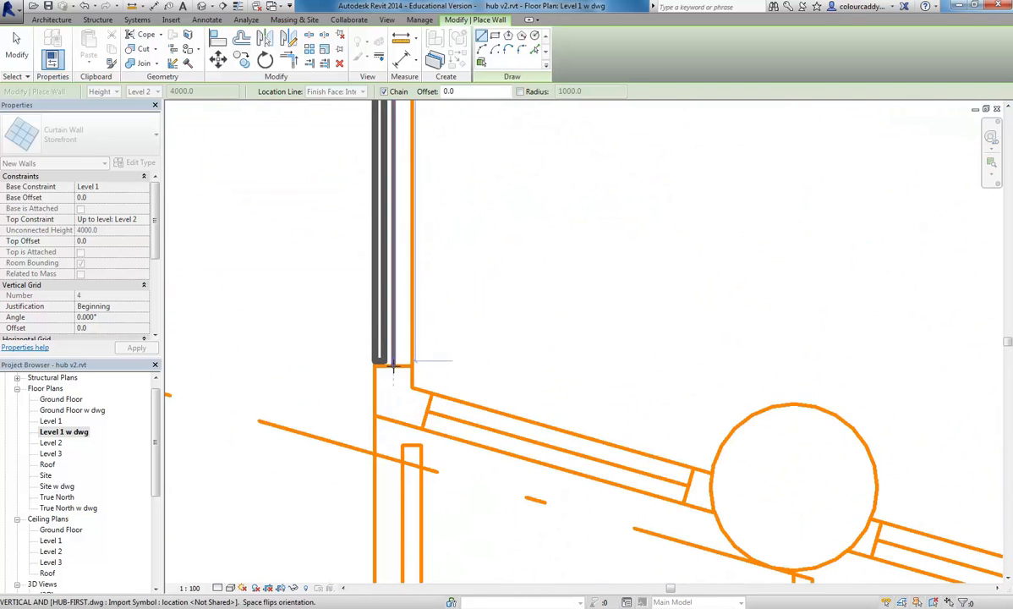
pyautogui.click(393, 365)
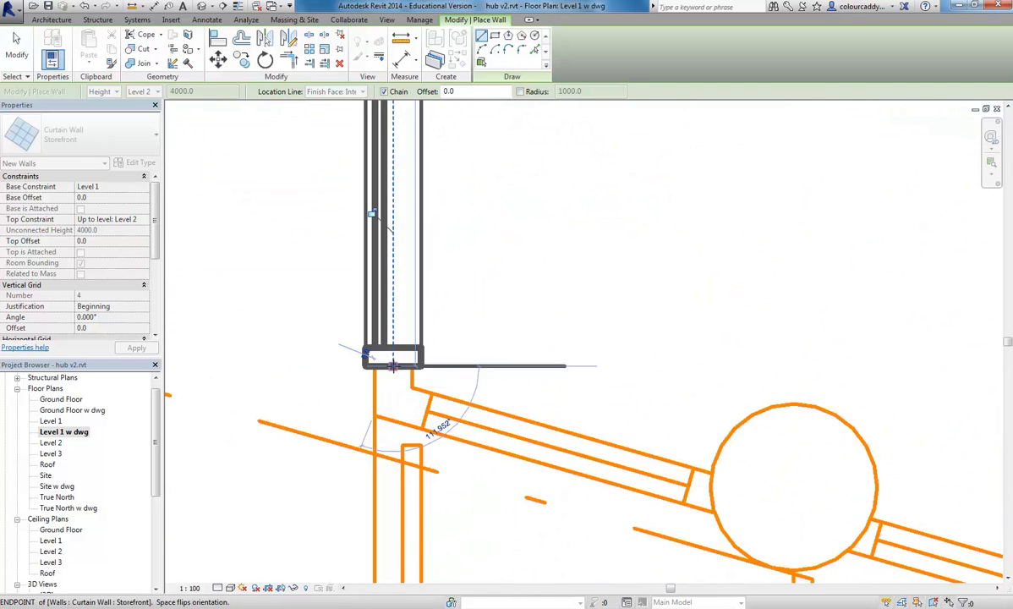
pyautogui.rightClick(479, 264)
pyautogui.click(494, 269)
# Step: Trace the short angled glazing between the corner and the round column as a Storefront wall about 735 mm long, flipped to face outward
pyautogui.scroll(3, 425, 402)
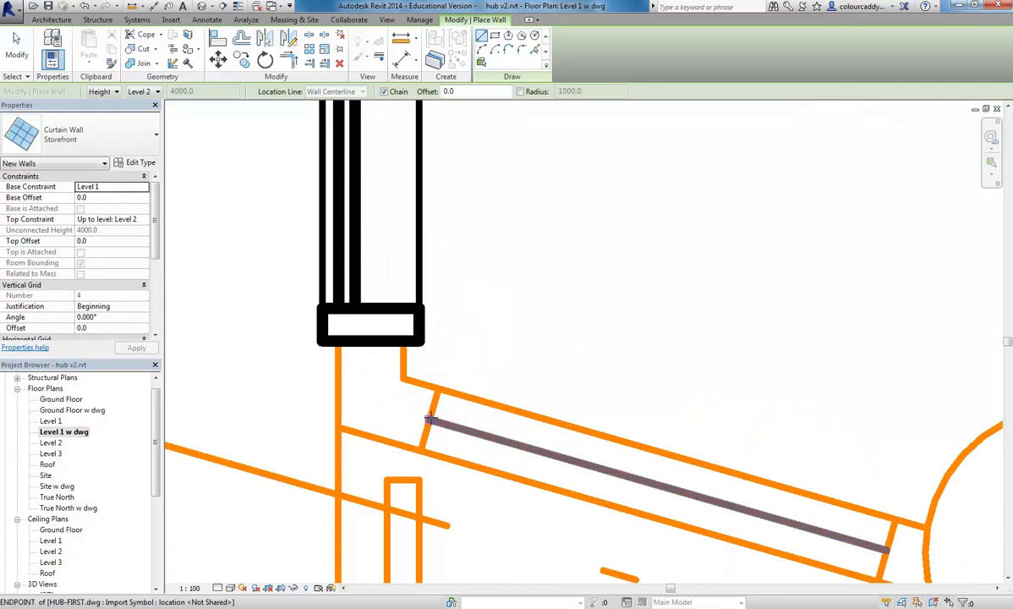
pyautogui.click(431, 418)
pyautogui.scroll(-3, 499, 414)
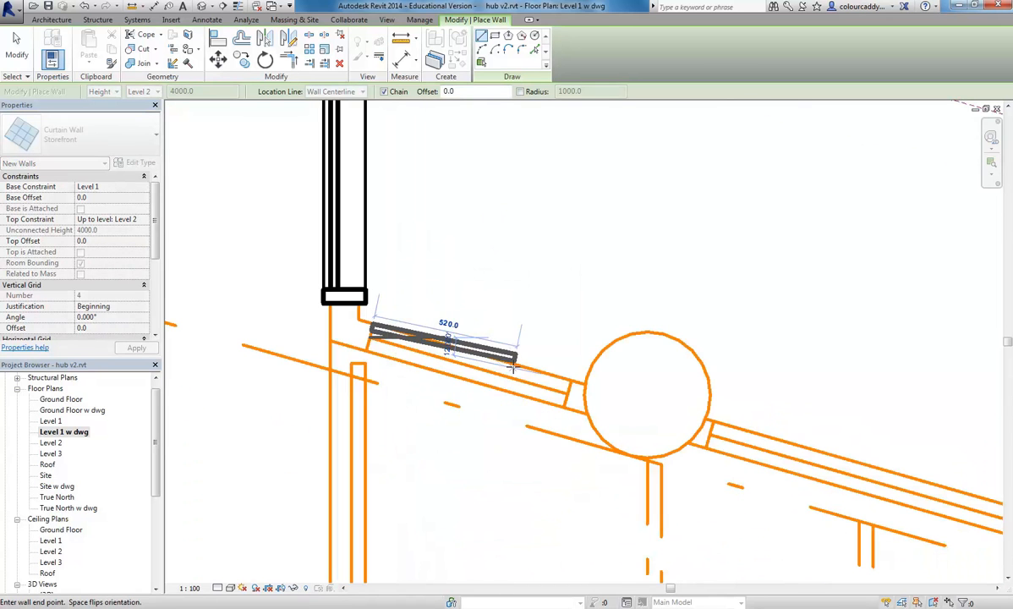
pyautogui.scroll(-1, 584, 372)
pyautogui.scroll(3, 565, 385)
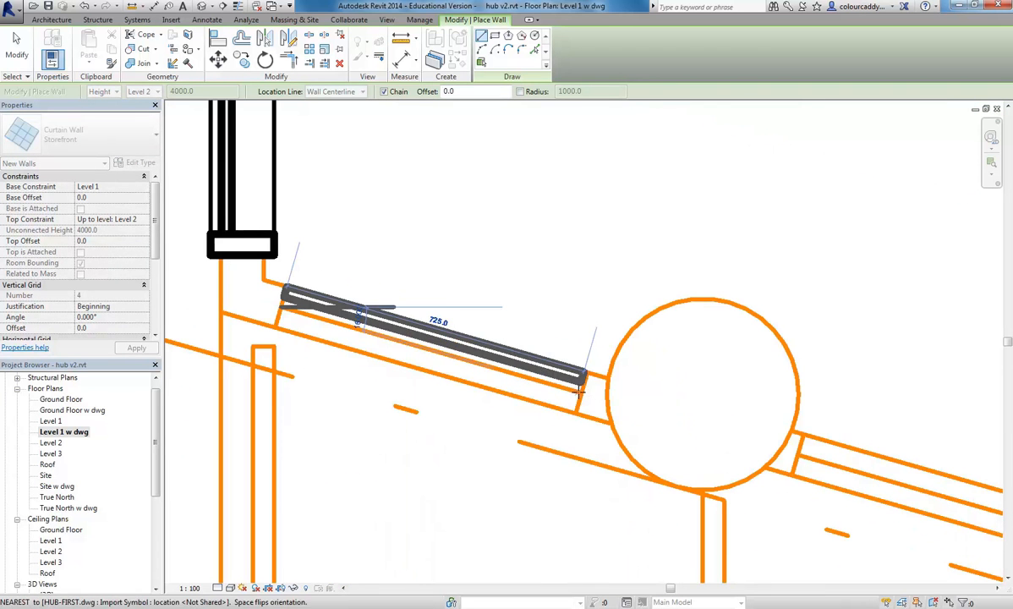
pyautogui.press('space')
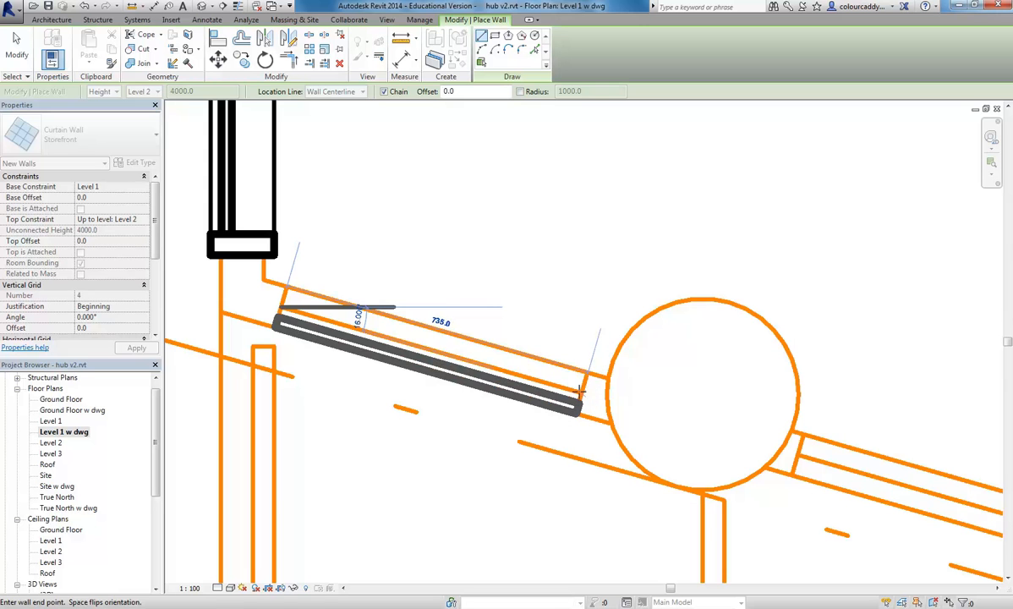
pyautogui.click(582, 393)
pyautogui.press('Escape')
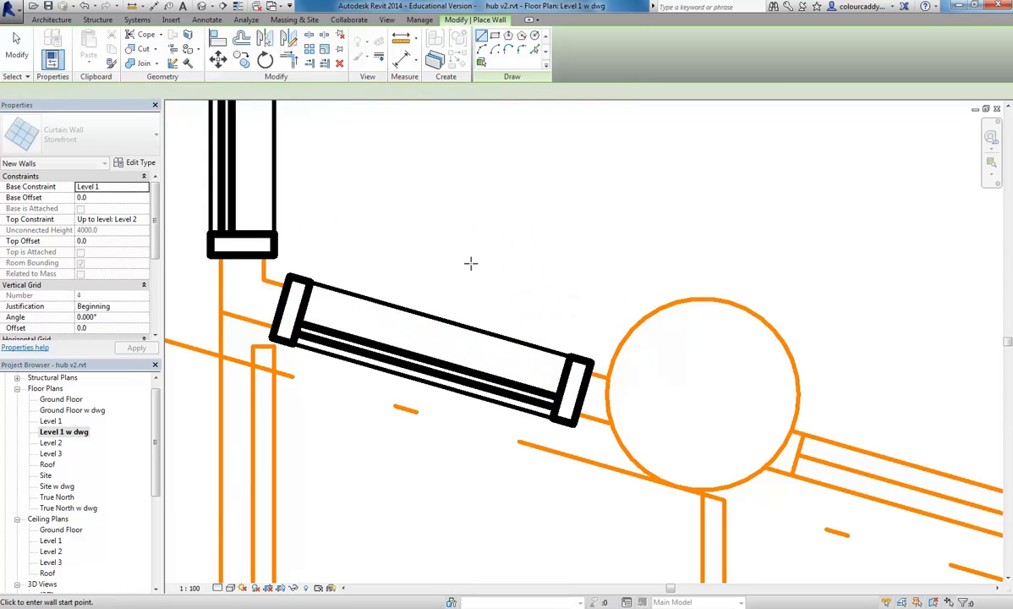
pyautogui.press('Escape')
# Step: Trace the long angled glazing line from the round column to the stair landing as another Storefront wall
pyautogui.moveTo(350, 325); pyautogui.dragTo(396, 359, button='middle')
pyautogui.scroll(-2, 465, 307)
pyautogui.moveTo(476, 330); pyautogui.dragTo(416, 378, button='middle')
pyautogui.scroll(-2, 296, 272)
pyautogui.scroll(4, 420, 366)
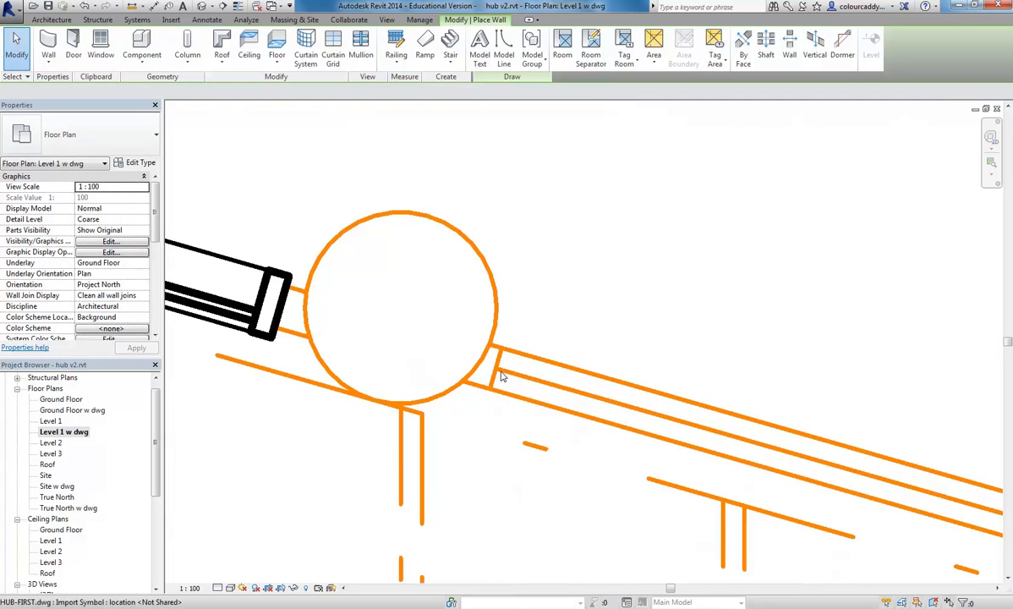
pyautogui.press('w')
pyautogui.press('a')
pyautogui.click(497, 368)
pyautogui.scroll(-5, 490, 376)
pyautogui.scroll(4, 587, 389)
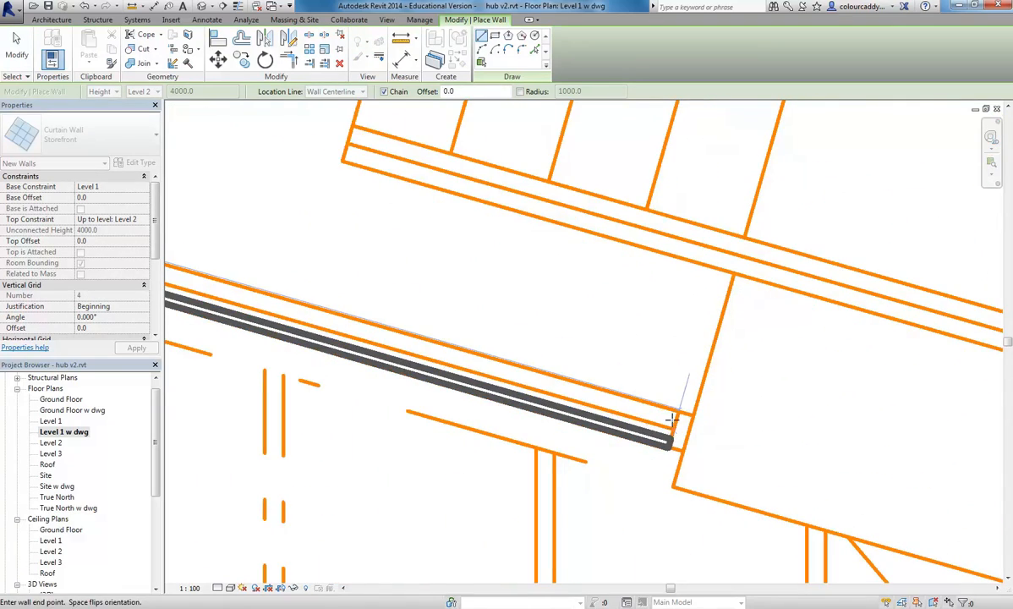
pyautogui.click(674, 428)
pyautogui.scroll(-2, 594, 334)
pyautogui.moveTo(594, 334); pyautogui.dragTo(668, 389, button='middle')
pyautogui.scroll(-1, 482, 320)
pyautogui.scroll(-1, 254, 311)
pyautogui.moveTo(224, 309); pyautogui.dragTo(479, 364, button='middle')
pyautogui.press('Escape')
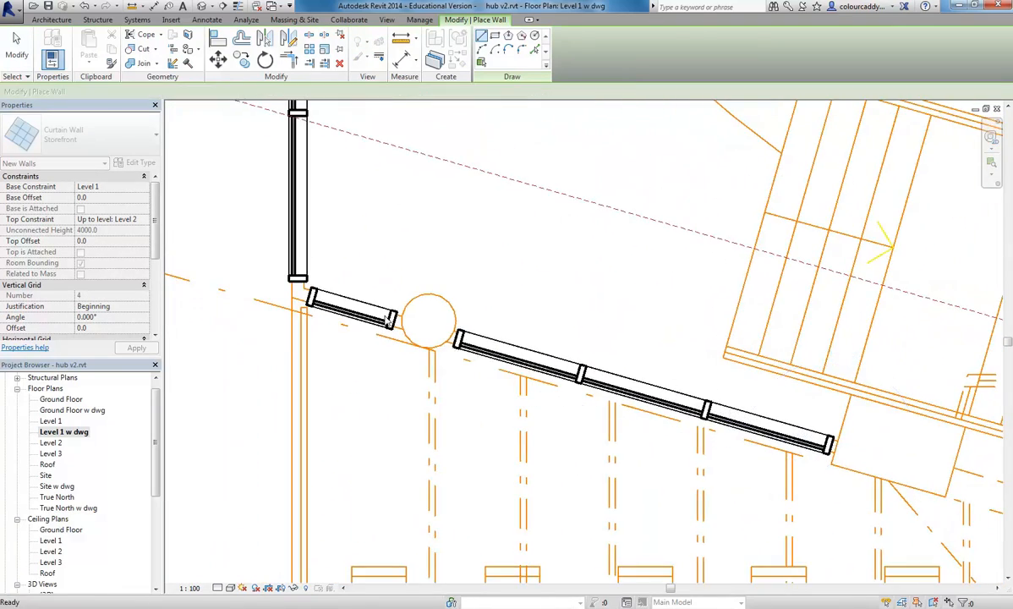
pyautogui.press('Escape')
# Step: Trim/extend the vertical Storefront wall and the short angled one to meet at their corner
pyautogui.scroll(3, 422, 281)
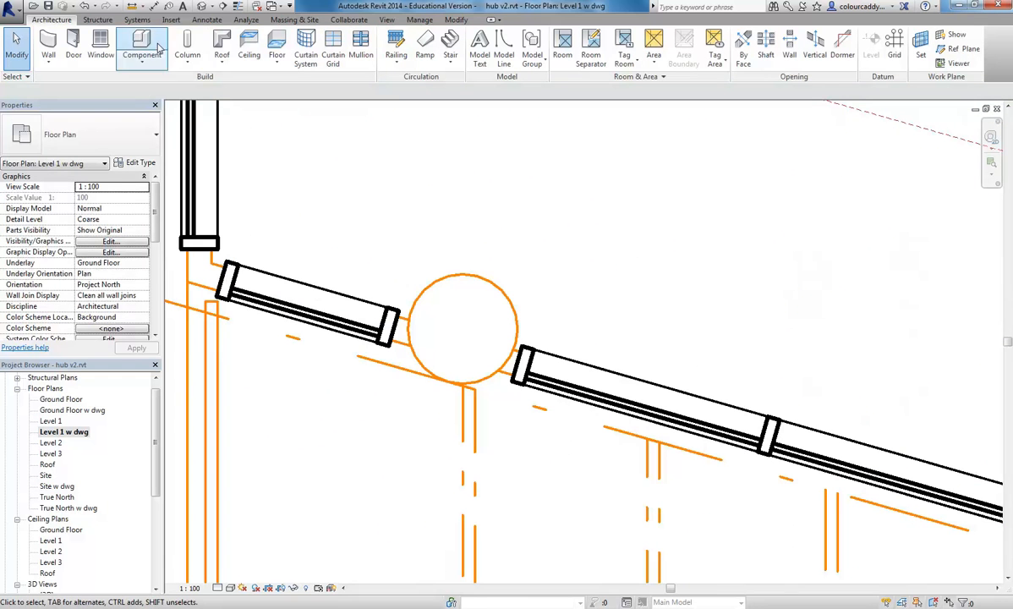
pyautogui.moveTo(507, 371); pyautogui.dragTo(551, 384, button='middle')
pyautogui.scroll(2, 551, 385)
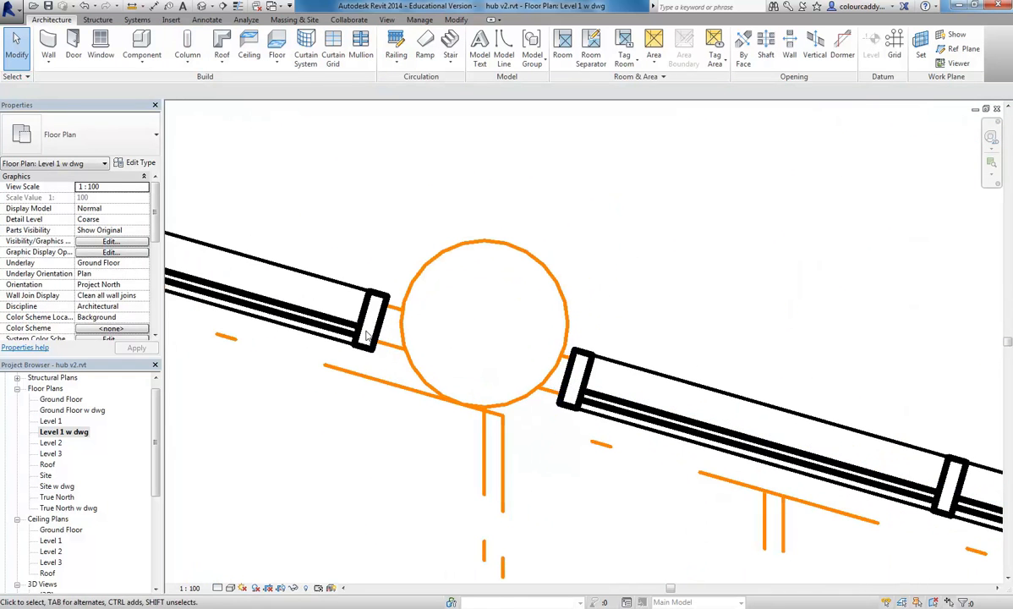
pyautogui.scroll(-1, 364, 289)
pyautogui.moveTo(342, 288); pyautogui.dragTo(627, 399, button='middle')
pyautogui.scroll(4, 403, 341)
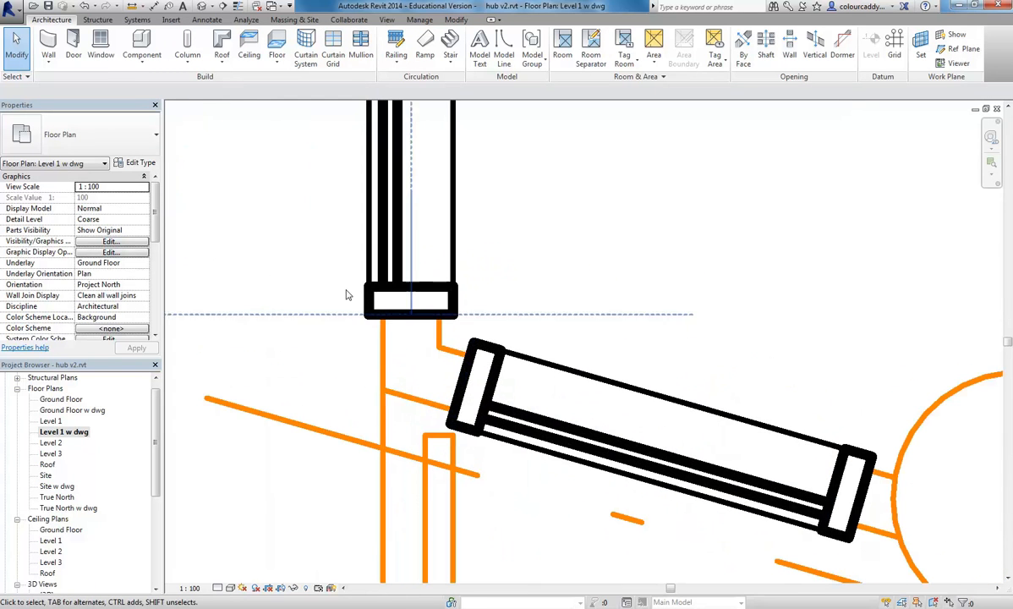
pyautogui.click(455, 19)
pyautogui.click(289, 60)
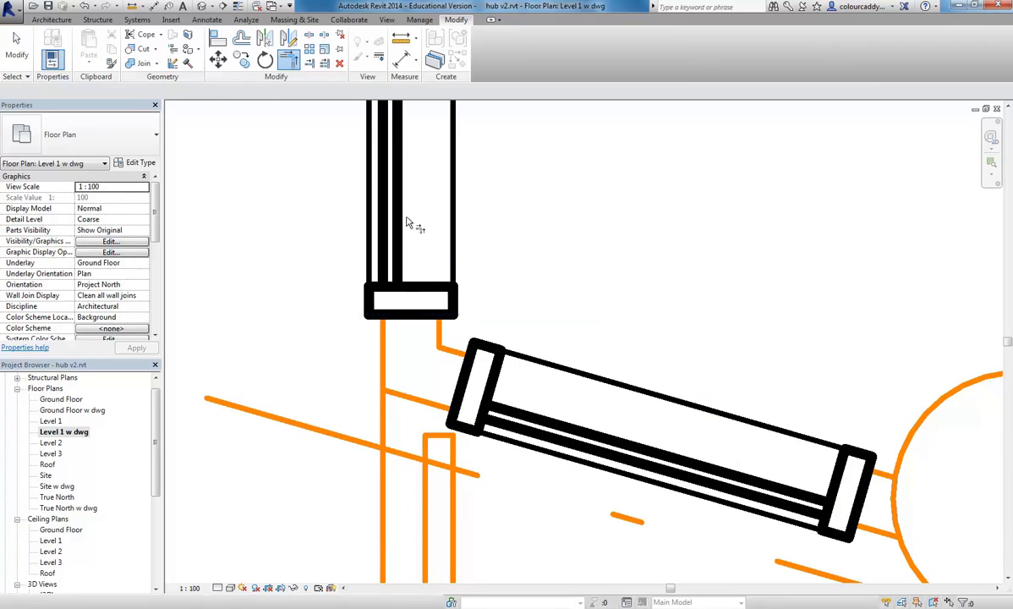
pyautogui.click(412, 136)
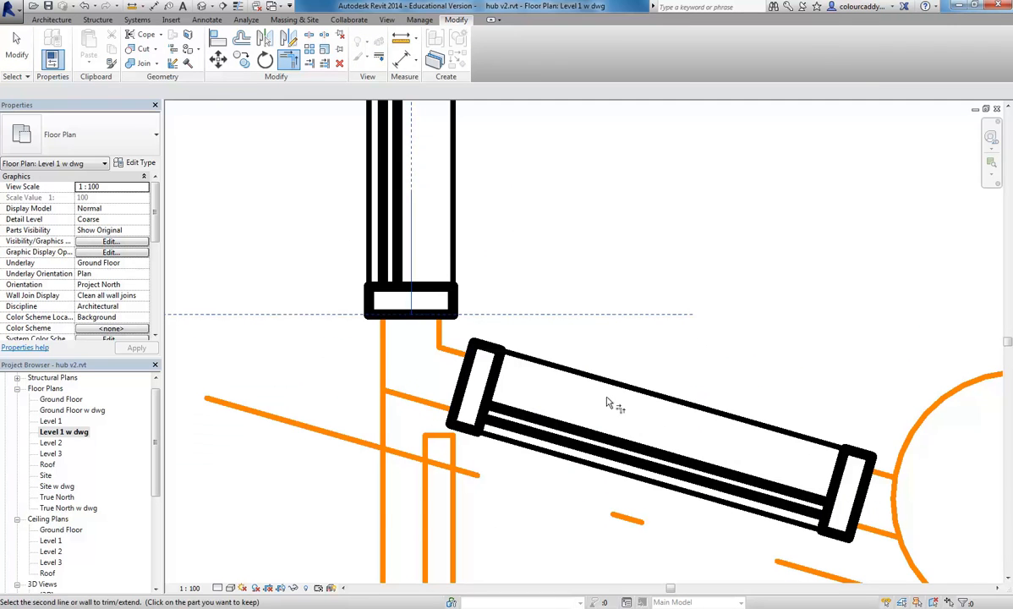
pyautogui.click(676, 448)
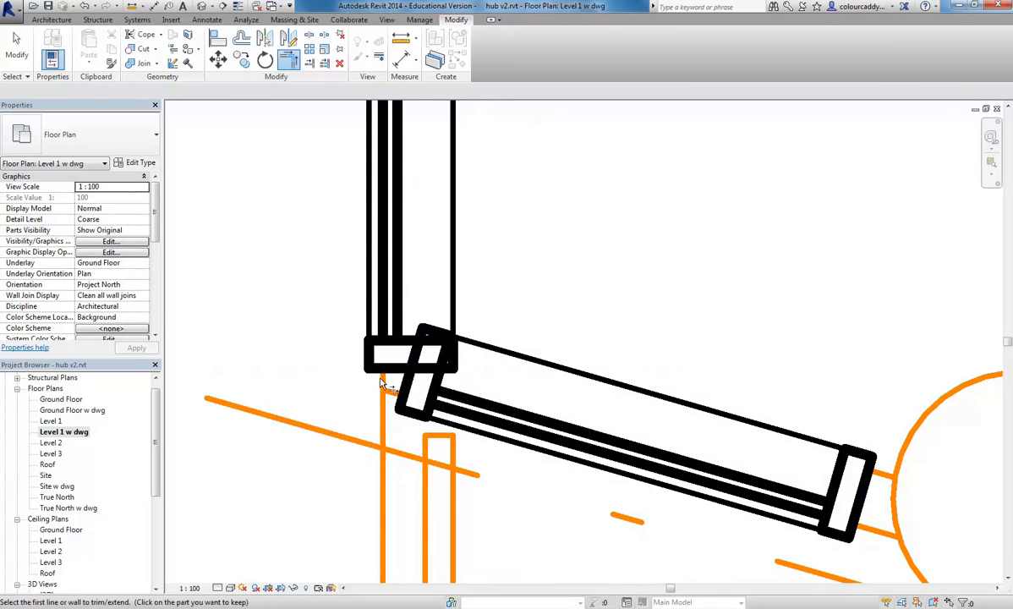
pyautogui.press('Escape')
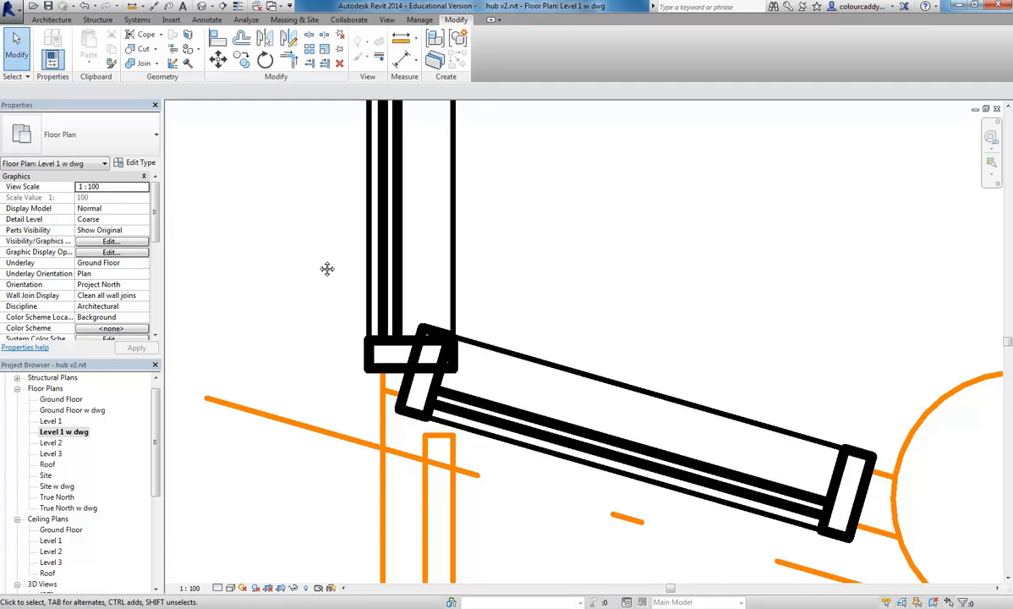
pyautogui.moveTo(329, 259); pyautogui.dragTo(320, 267, button='middle')
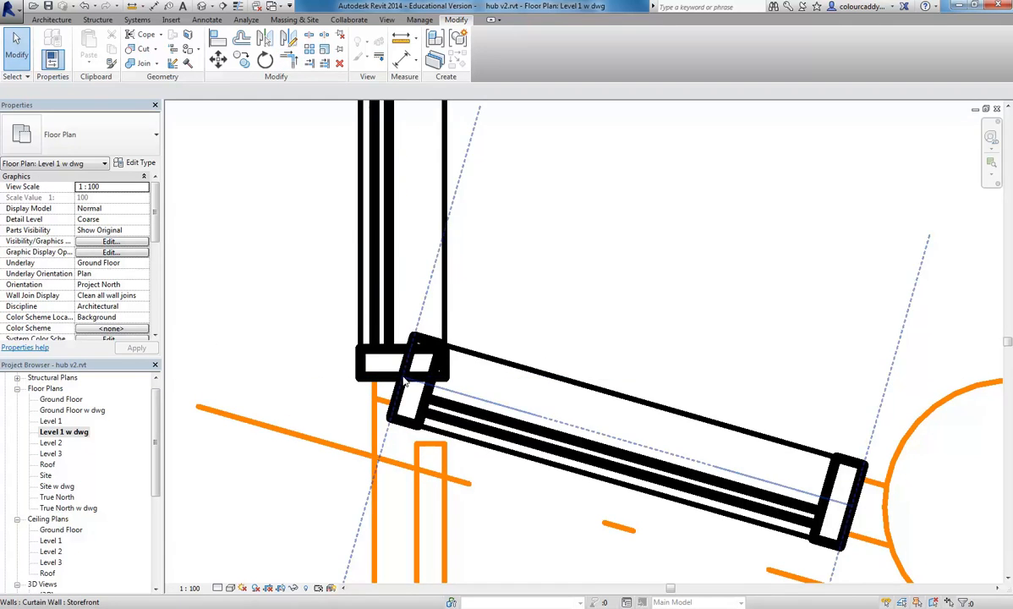
pyautogui.press('Tab')
pyautogui.press('Tab')
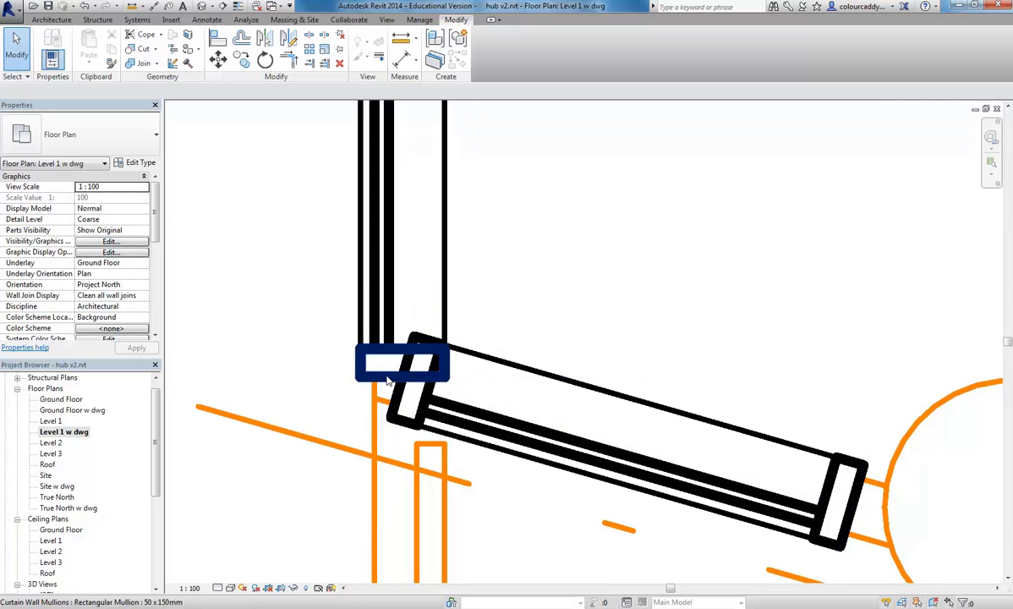
pyautogui.press('Tab')
pyautogui.press('Tab')
pyautogui.press('Tab')
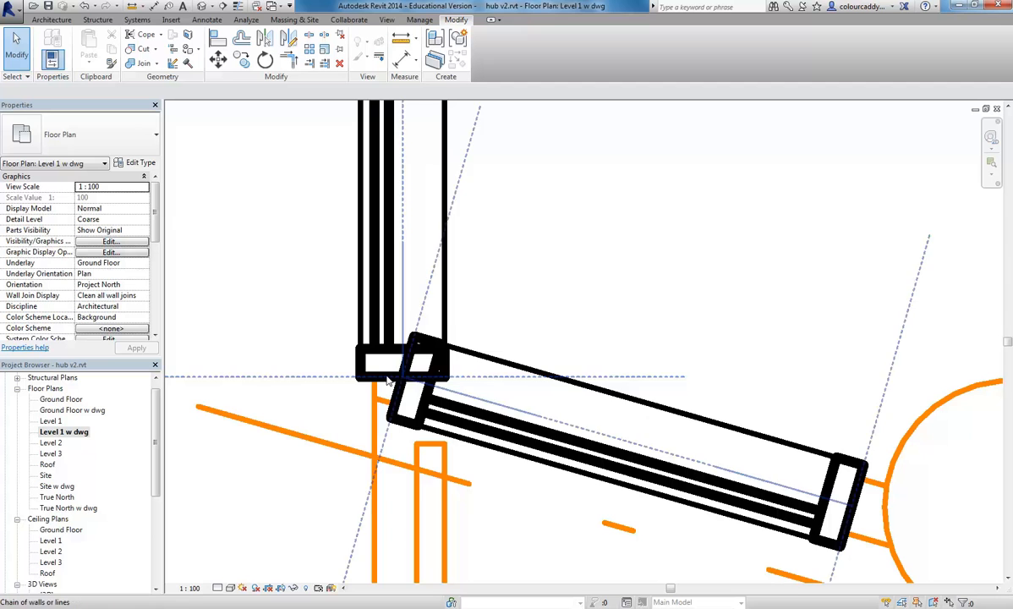
pyautogui.click(389, 263)
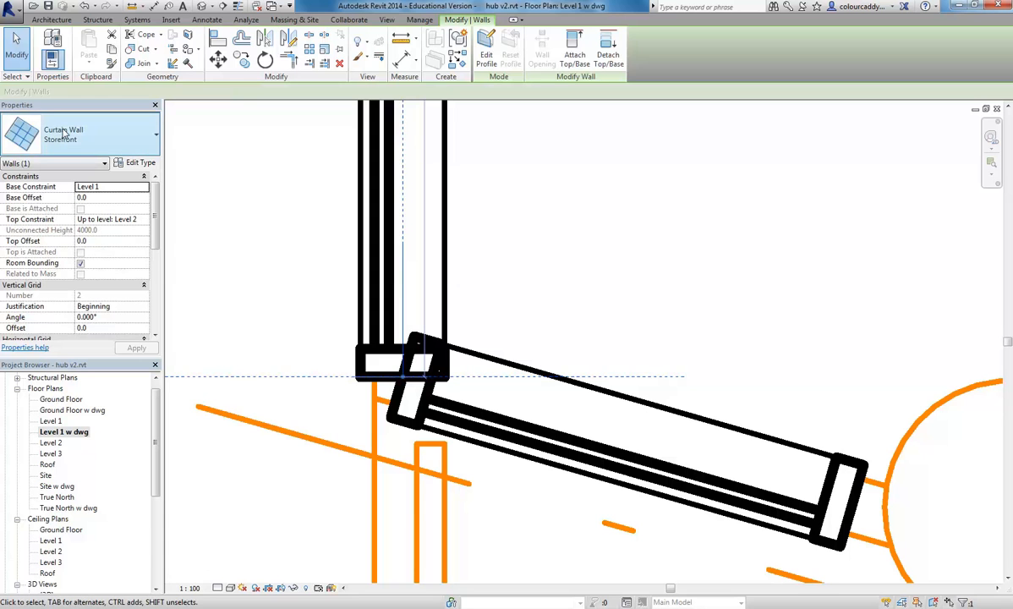
pyautogui.click(256, 174)
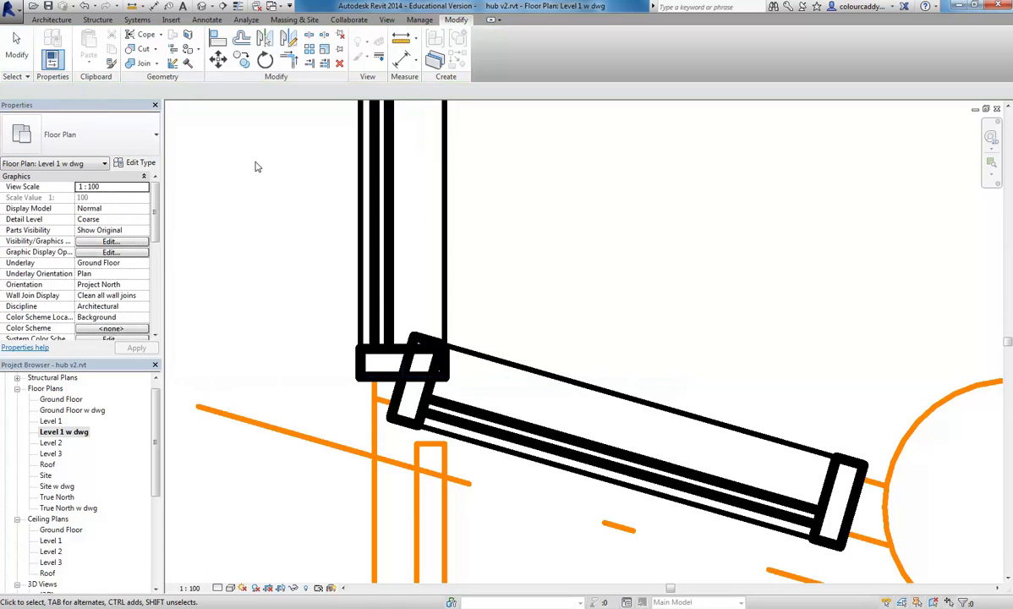
pyautogui.click(374, 355)
pyautogui.click(319, 294)
# Step: Unpin the 50 x 150 mm rectangular mullion at the corner end of the vertical Storefront wall
pyautogui.press('Tab')
pyautogui.press('Tab')
pyautogui.press('Tab')
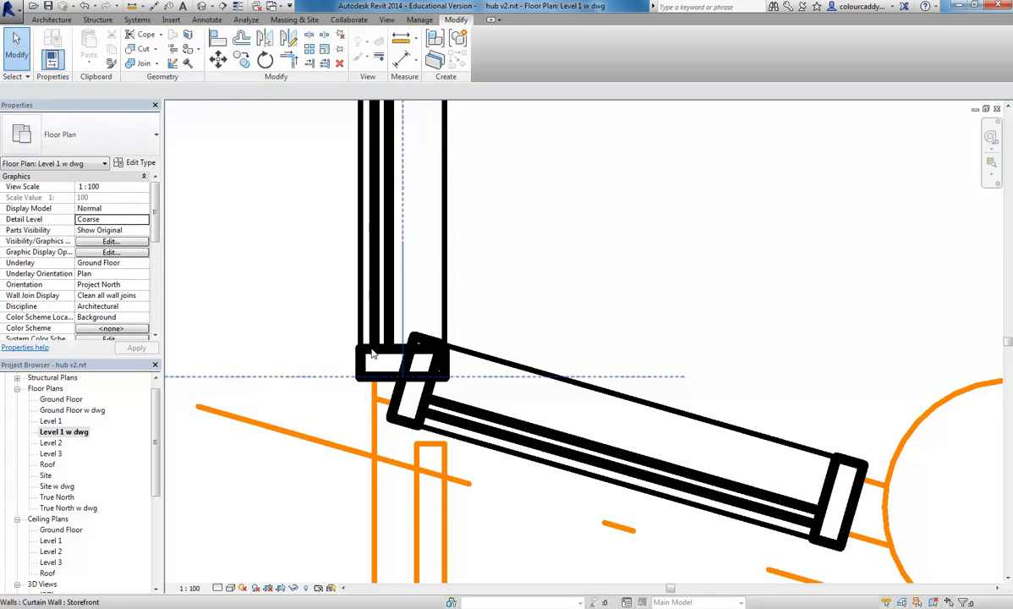
pyautogui.press('Tab')
pyautogui.press('Tab')
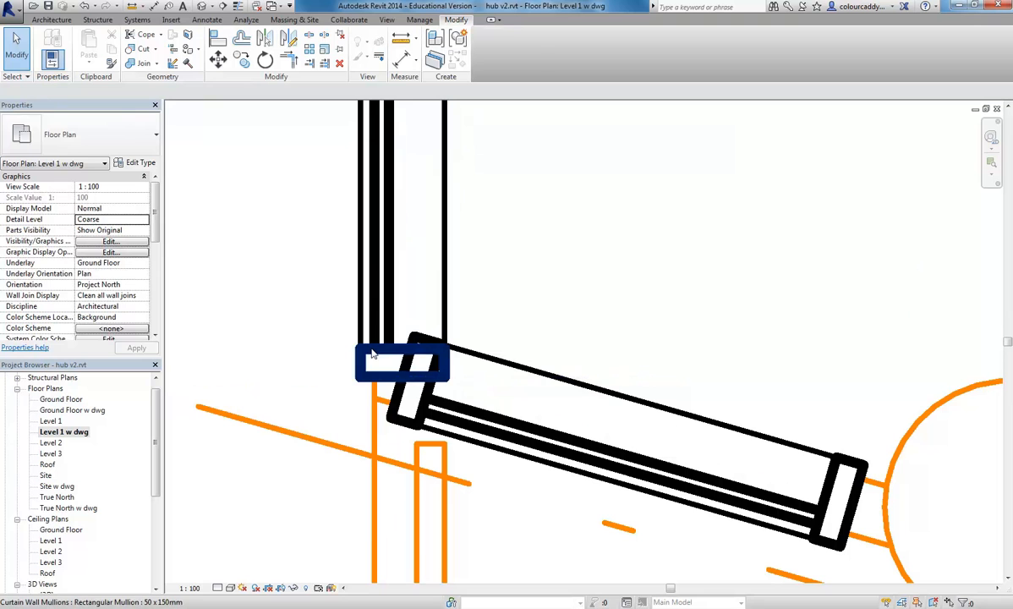
pyautogui.click(373, 354)
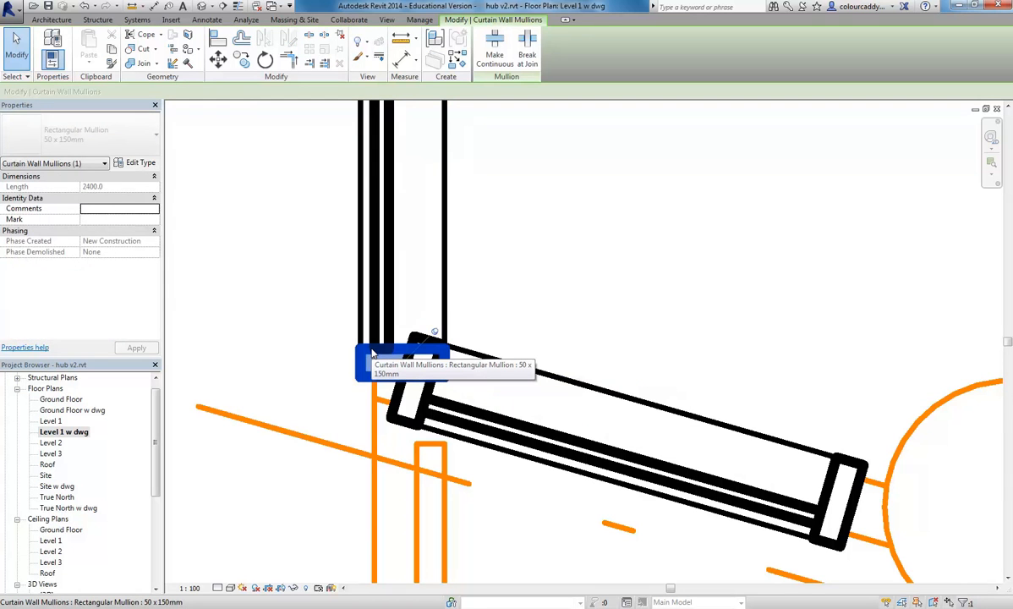
pyautogui.click(434, 332)
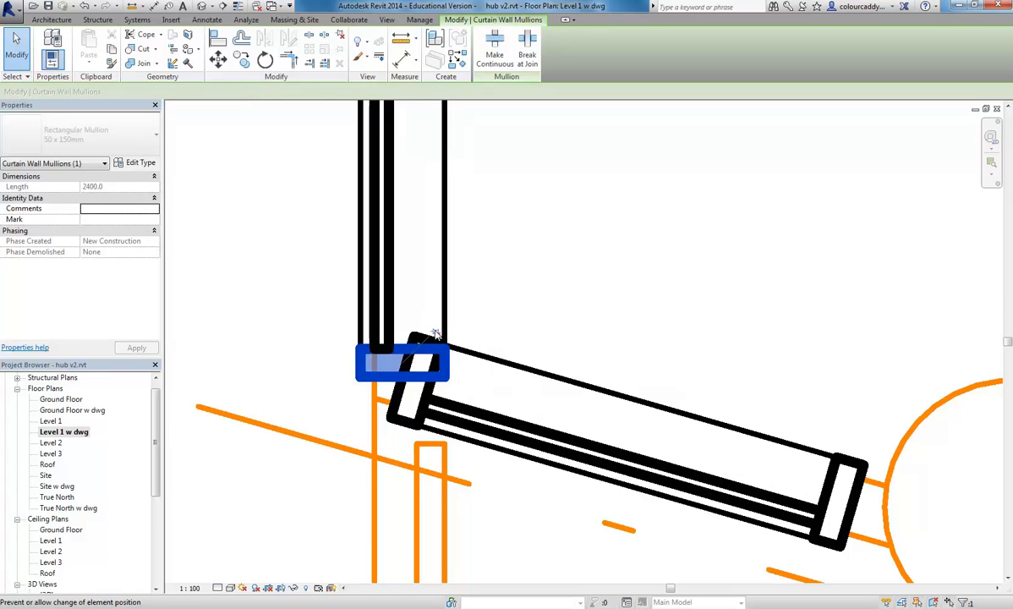
# Step: Delete the two overlapping 50 x 150 mm rectangular mullions where the vertical and short angled Storefront walls meet
pyautogui.press('Delete')
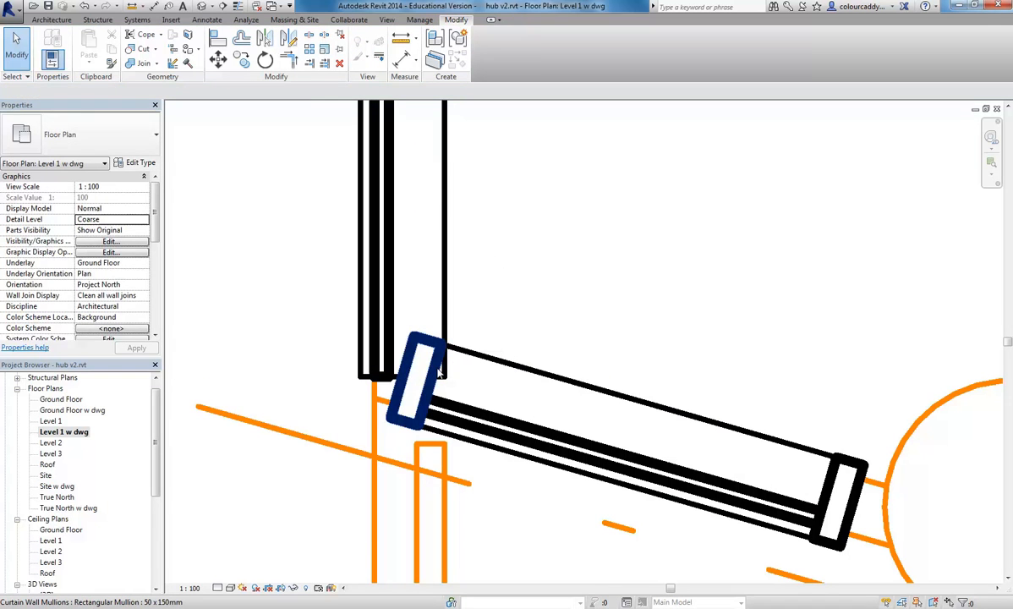
pyautogui.click(439, 373)
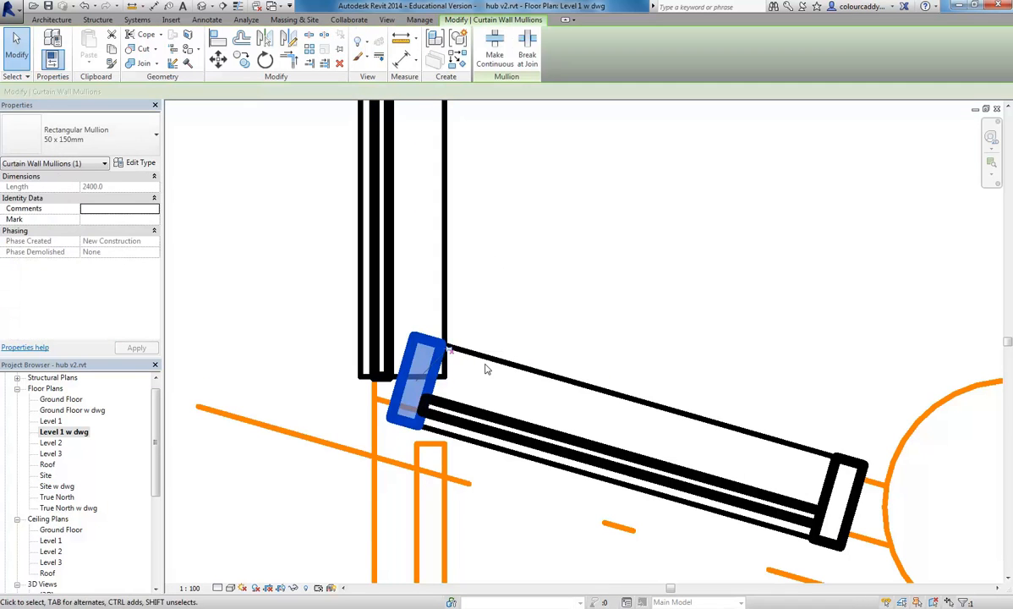
pyautogui.press('Delete')
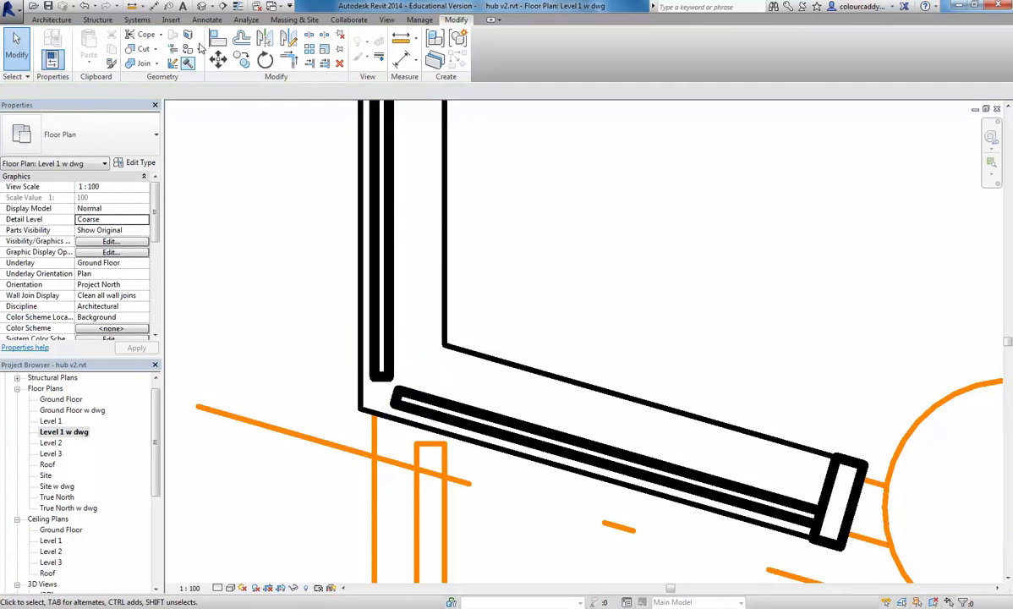
# Step: In the 3D view, unpin and delete the two 50 x 150 mm rectangular mullions left along the upper panels of the same corner
pyautogui.scroll(5, 401, 385)
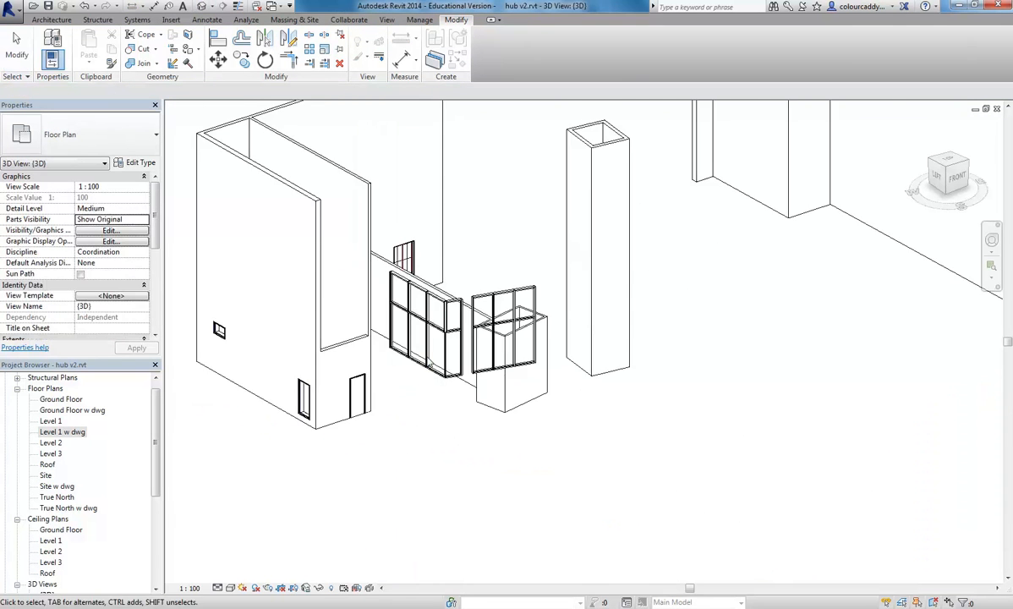
pyautogui.keyDown('shift'); pyautogui.moveTo(432, 302); pyautogui.dragTo(464, 316, button='middle'); pyautogui.keyUp('shift')
pyautogui.scroll(6, 457, 311)
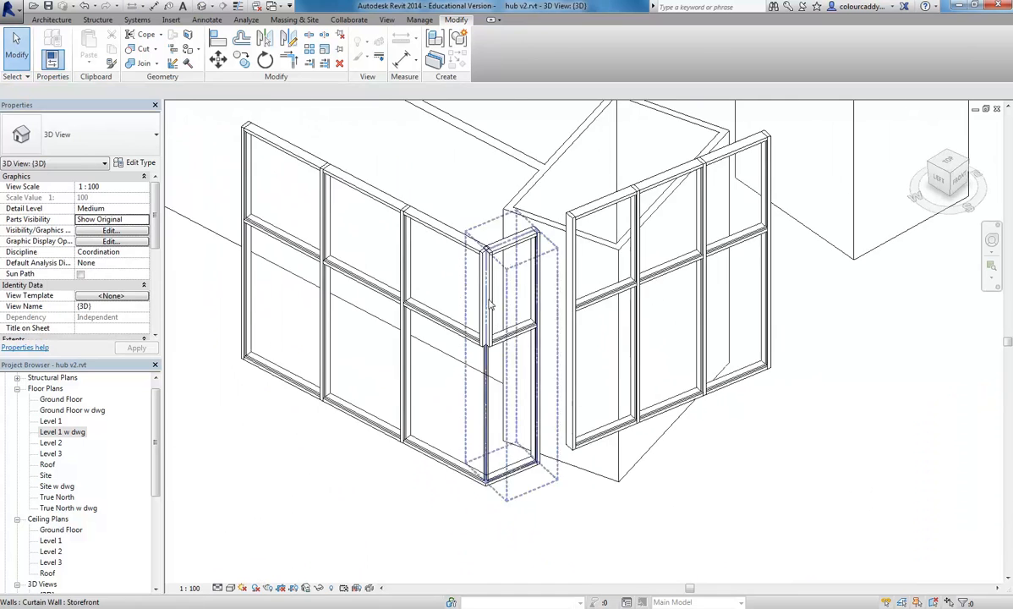
pyautogui.scroll(2, 438, 300)
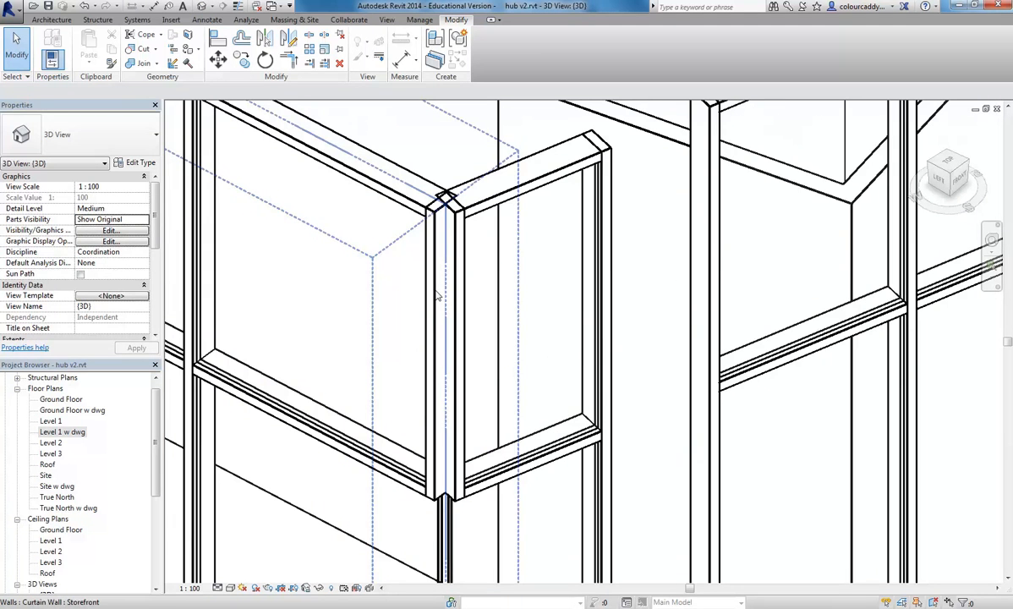
pyautogui.click(430, 298)
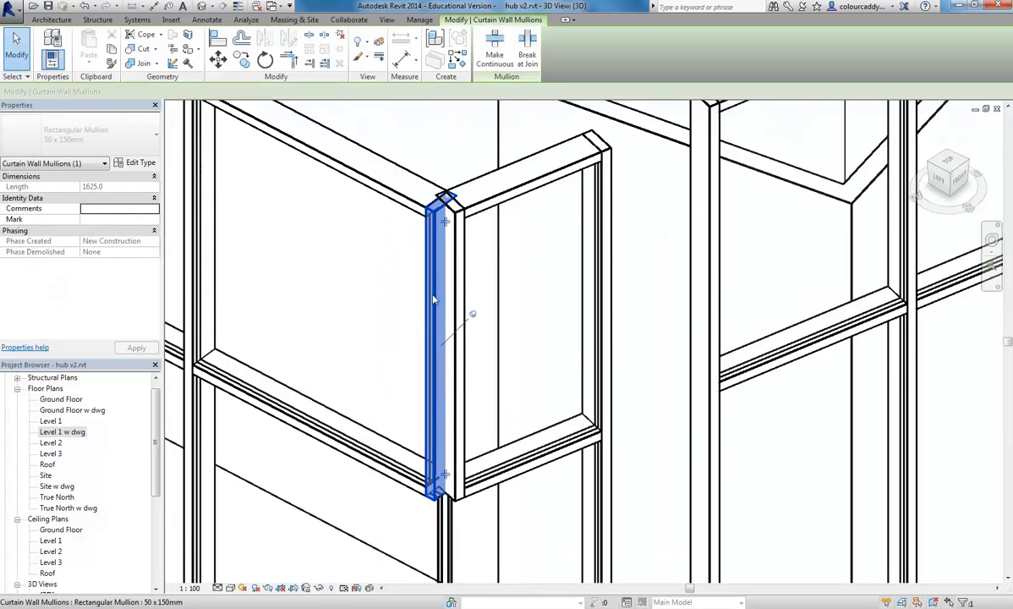
pyautogui.press('Delete')
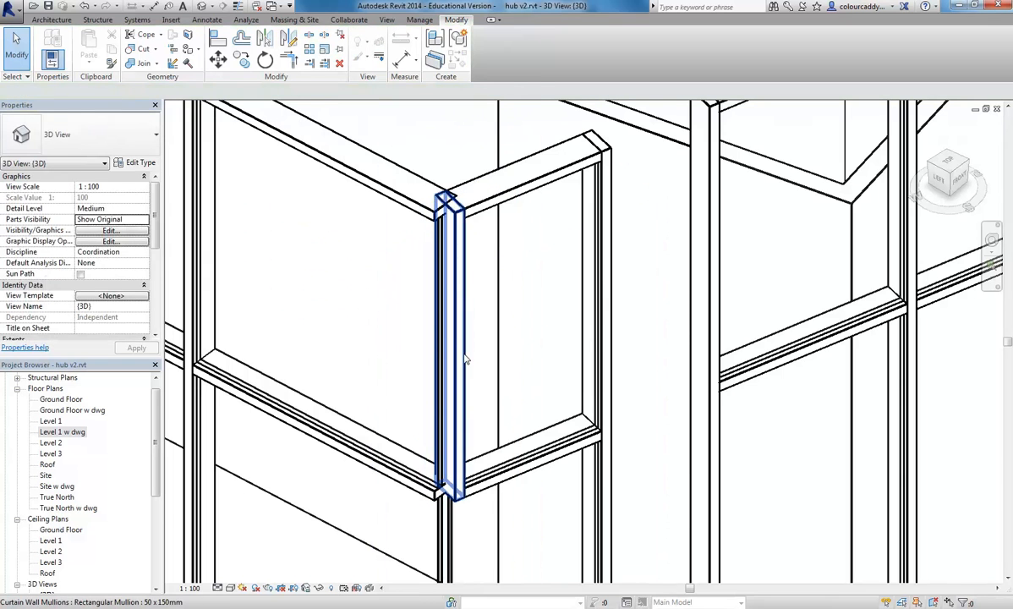
pyautogui.click(464, 356)
pyautogui.click(479, 318)
pyautogui.press('Delete')
pyautogui.scroll(-3, 398, 292)
pyautogui.moveTo(405, 290); pyautogui.dragTo(404, 167, button='middle')
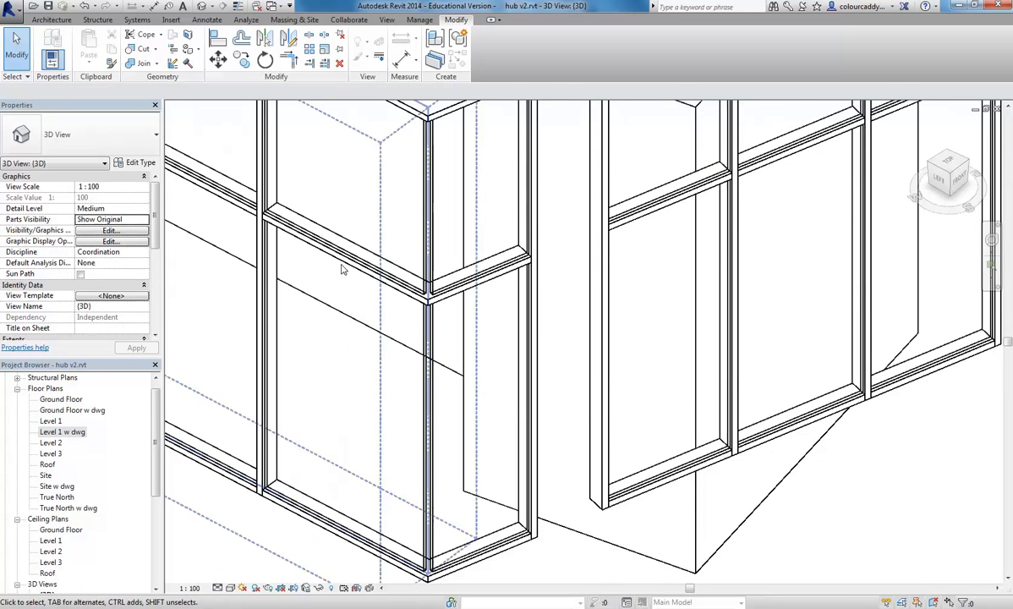
# Step: Place a Quad Corner Mullion of type Quad Mullion 1 along the full height of the emptied Storefront corner
pyautogui.scroll(-1, 344, 267)
pyautogui.moveTo(346, 284); pyautogui.dragTo(348, 296, button='middle')
pyautogui.moveTo(337, 210); pyautogui.dragTo(341, 228, button='middle')
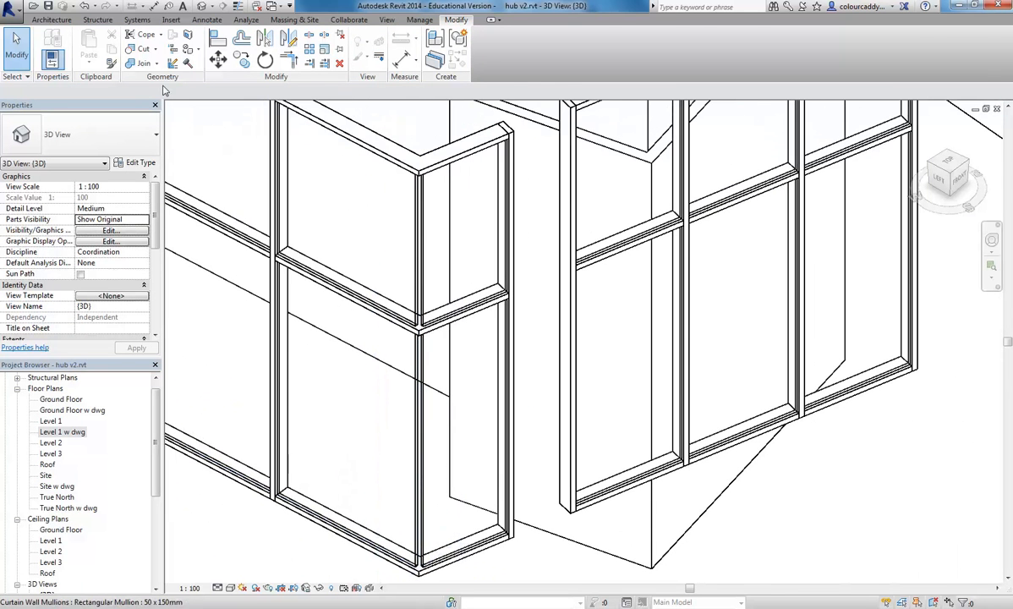
pyautogui.click(52, 20)
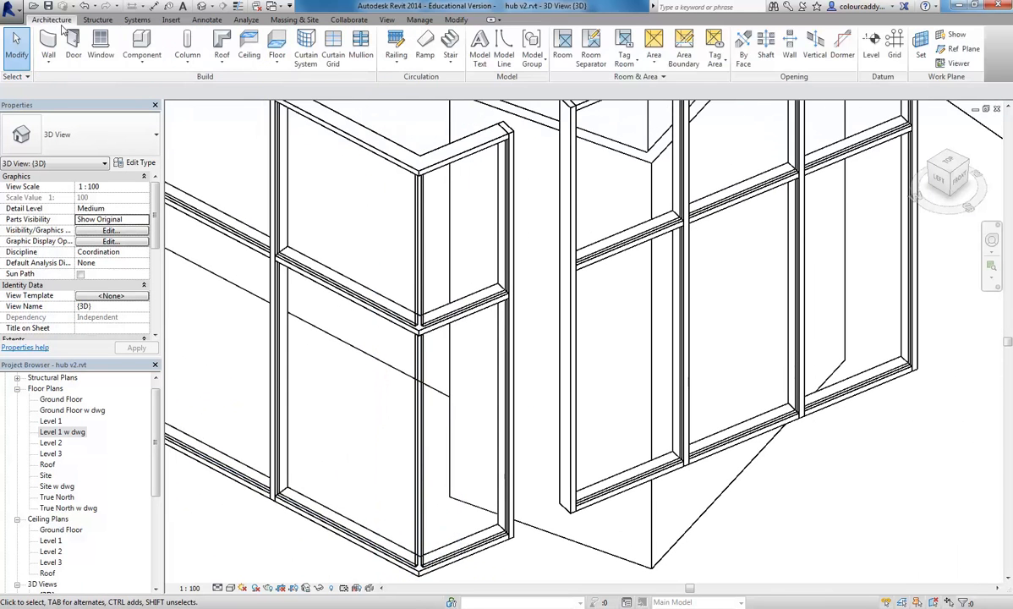
pyautogui.click(361, 56)
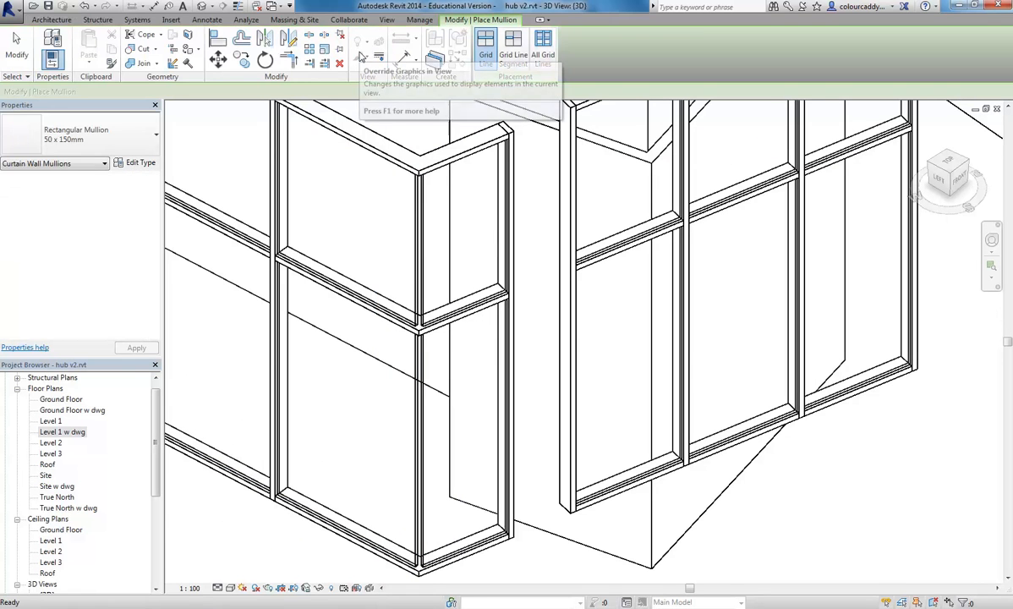
pyautogui.press('Escape')
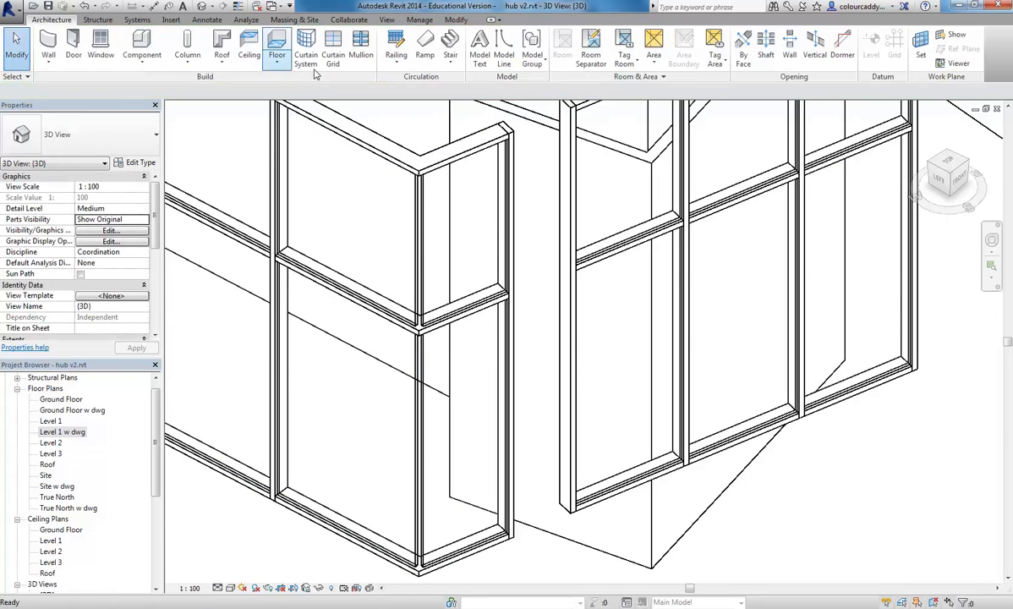
pyautogui.click(361, 58)
pyautogui.click(134, 138)
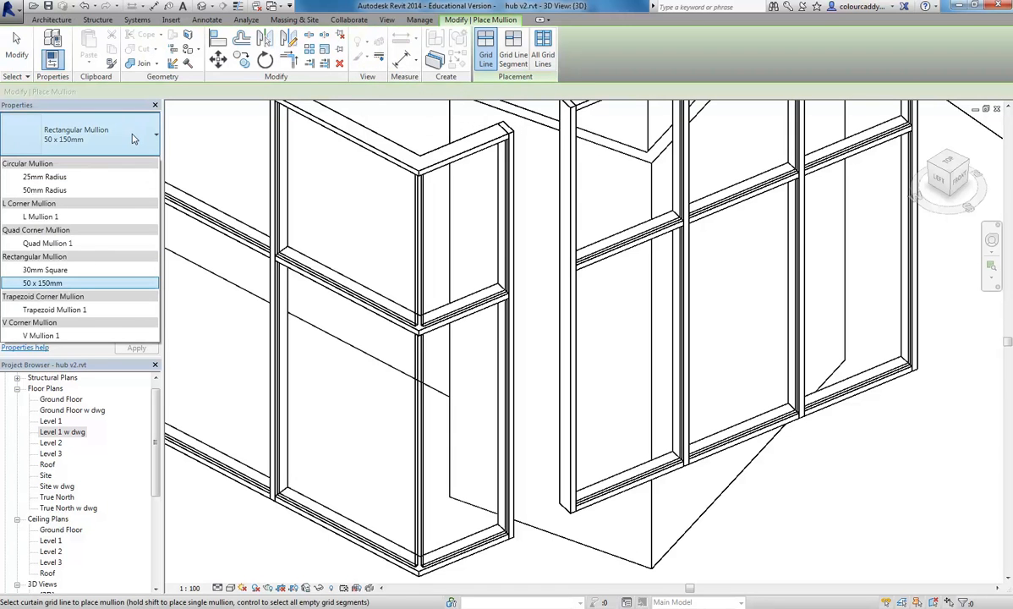
pyautogui.click(54, 243)
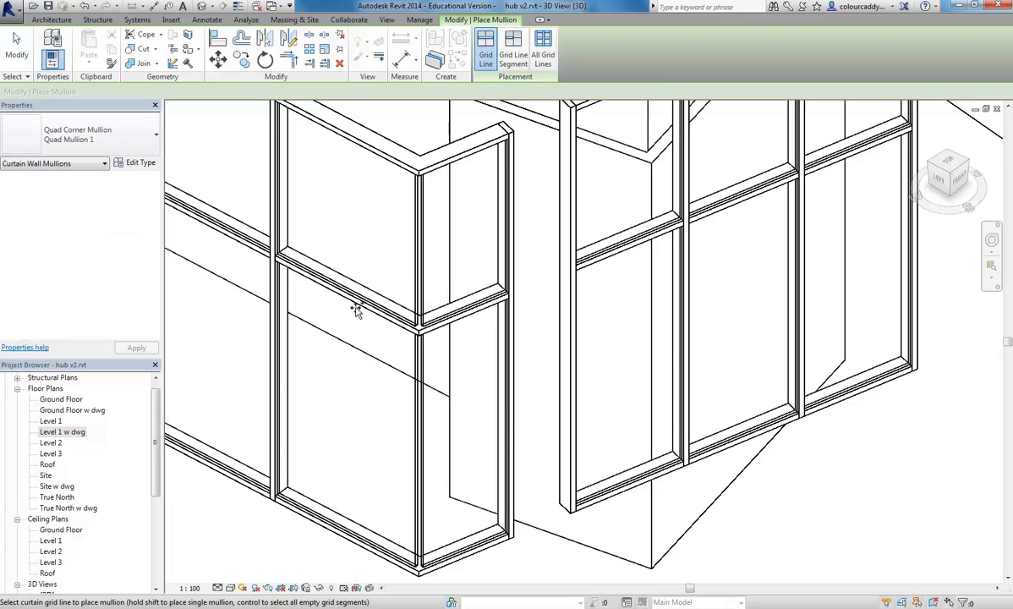
pyautogui.click(421, 264)
# Step: Examine the new corner mullion and its neighbouring Storefront walls from several angles in 3D, and end mullion placement
pyautogui.scroll(-2, 336, 378)
pyautogui.moveTo(351, 331); pyautogui.dragTo(376, 308, button='middle')
pyautogui.keyDown('ctrl'); pyautogui.middleClick(385, 320); pyautogui.keyUp('ctrl')
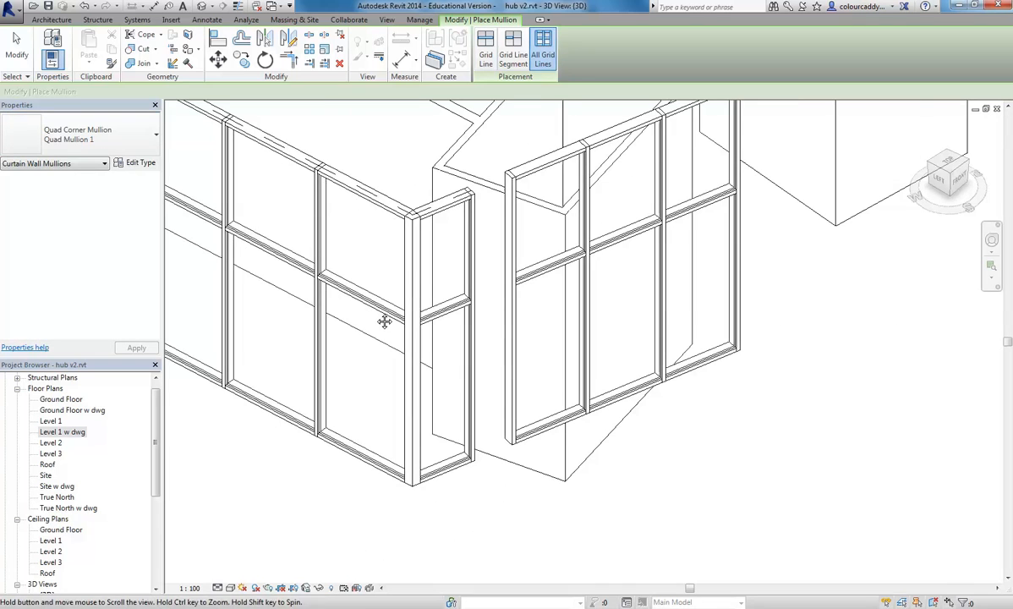
pyautogui.keyDown('shift'); pyautogui.moveTo(412, 272); pyautogui.dragTo(362, 297, button='middle'); pyautogui.keyUp('shift')
pyautogui.keyDown('shift'); pyautogui.moveTo(362, 298); pyautogui.dragTo(420, 319); pyautogui.keyUp('shift')
pyautogui.keyDown('shift'); pyautogui.moveTo(421, 318); pyautogui.dragTo(433, 291, button='middle'); pyautogui.keyUp('shift')
pyautogui.press('Escape')
pyautogui.press('Escape')
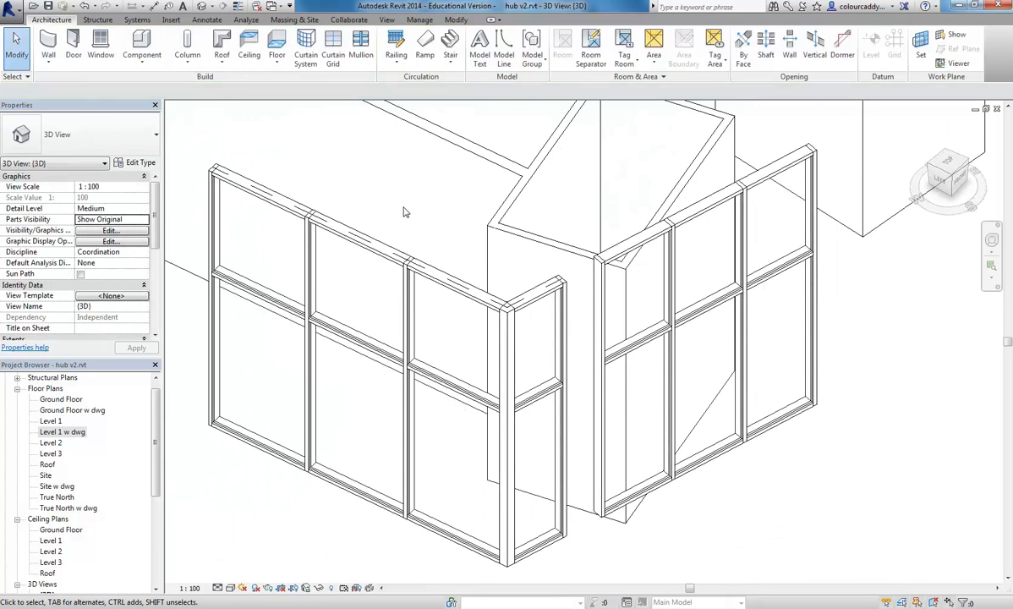
# Step: Set the type offset of the glazed system panels to 0, using an upper panel at the storefront corner
pyautogui.scroll(6, 405, 211)
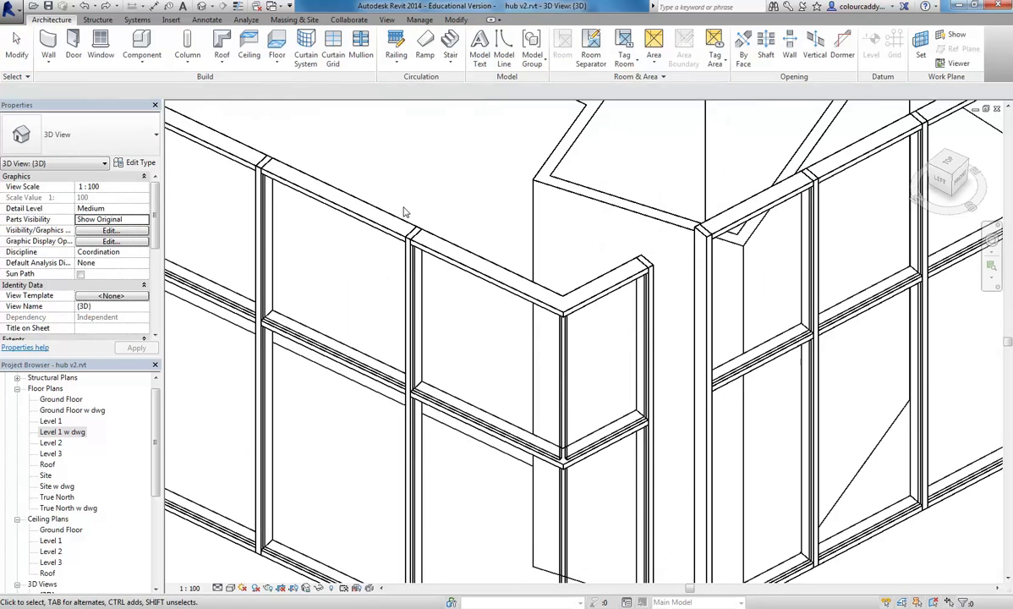
pyautogui.press('Tab')
pyautogui.press('Tab')
pyautogui.click(479, 349)
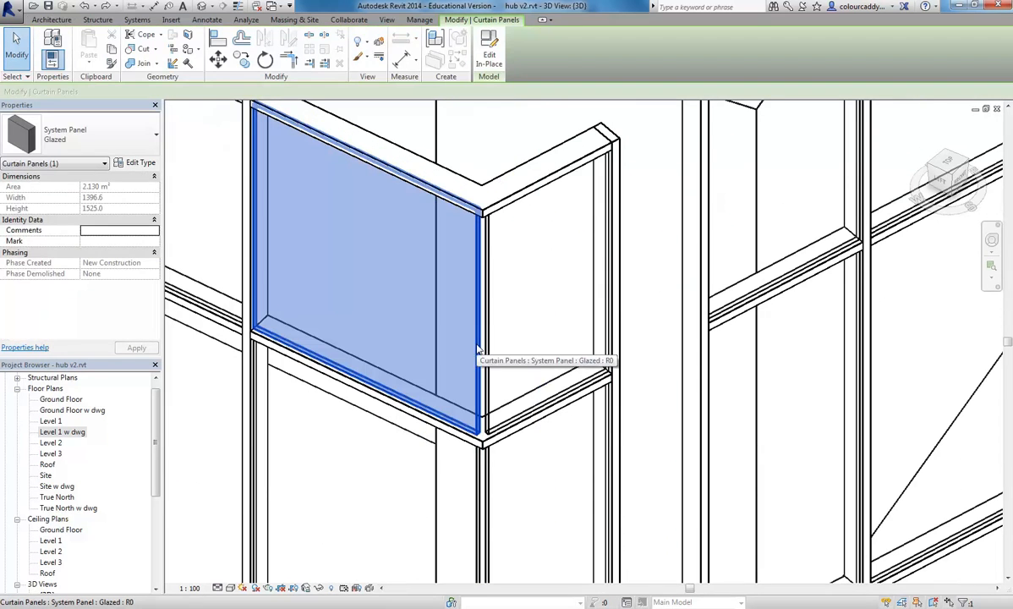
pyautogui.click(140, 163)
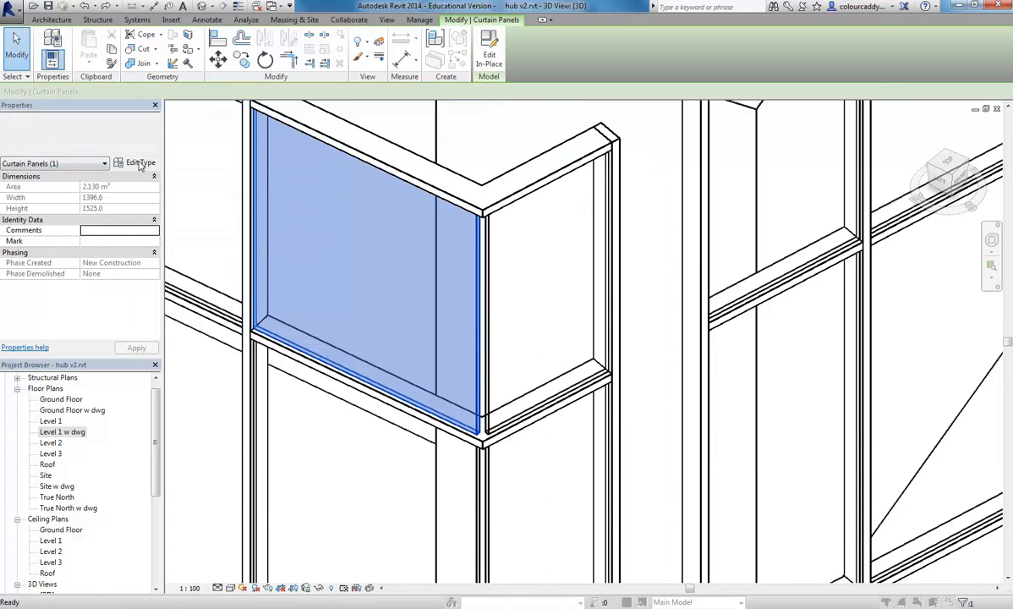
pyautogui.click(583, 211)
pyautogui.write('0')
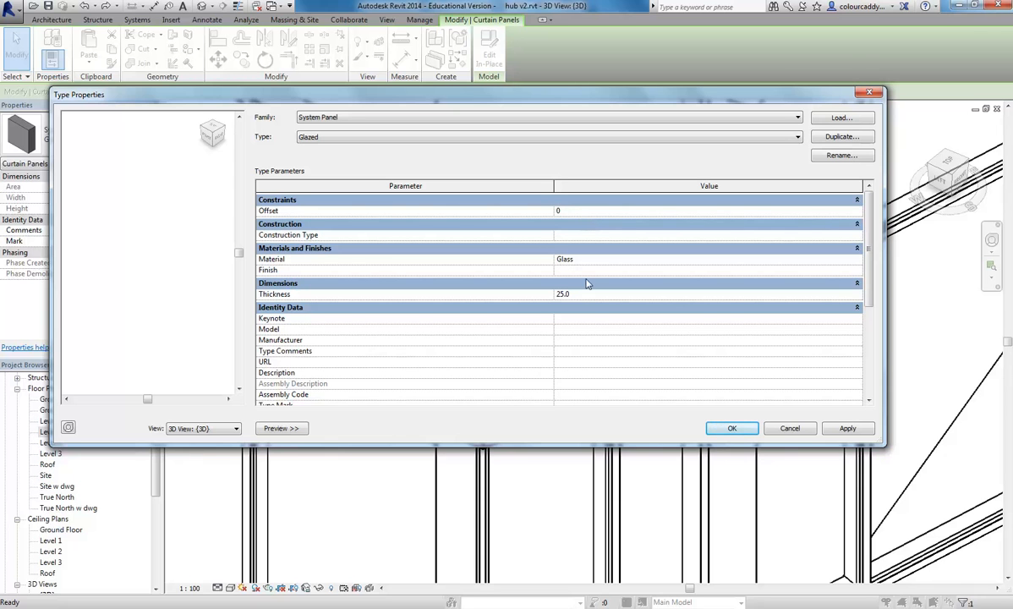
pyautogui.click(742, 427)
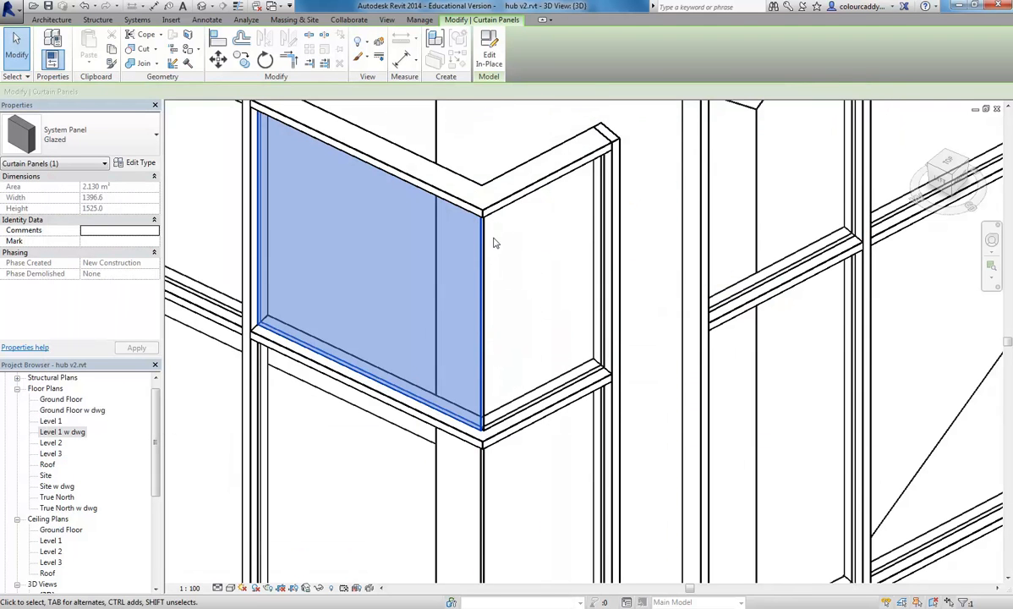
pyautogui.click(541, 432)
pyautogui.scroll(-3, 510, 427)
pyautogui.press('Escape')
# Step: Draw two connected Curtain Wall 6mm Thk Glazing walls beside the storefront from Level 1 to Level 2, the first about 6100 mm long
pyautogui.keyDown('shift'); pyautogui.moveTo(402, 346); pyautogui.dragTo(395, 506, button='middle'); pyautogui.keyUp('shift')
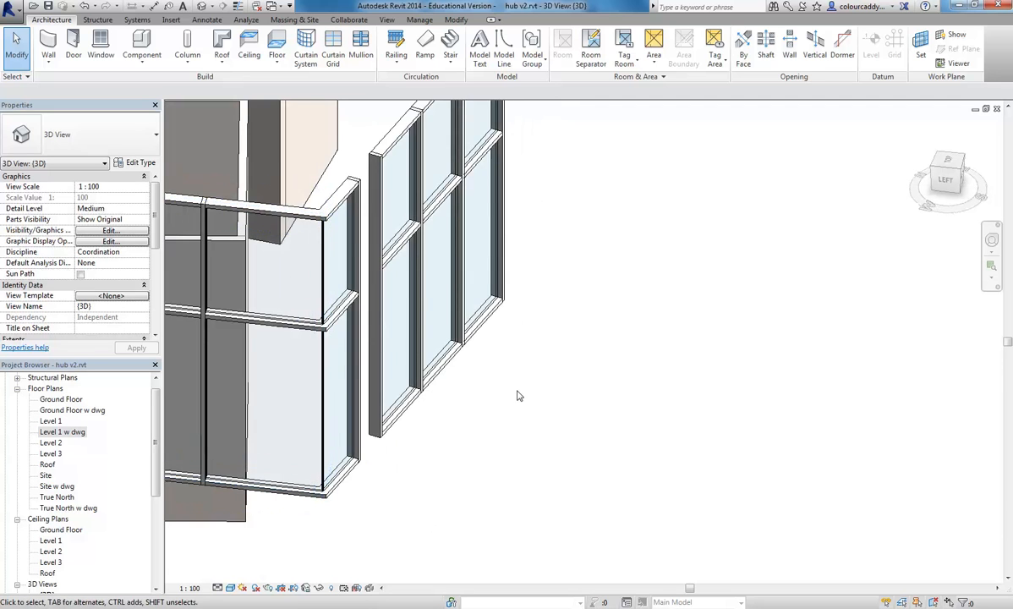
pyautogui.keyDown('shift'); pyautogui.moveTo(518, 396); pyautogui.dragTo(631, 431, button='middle'); pyautogui.keyUp('shift')
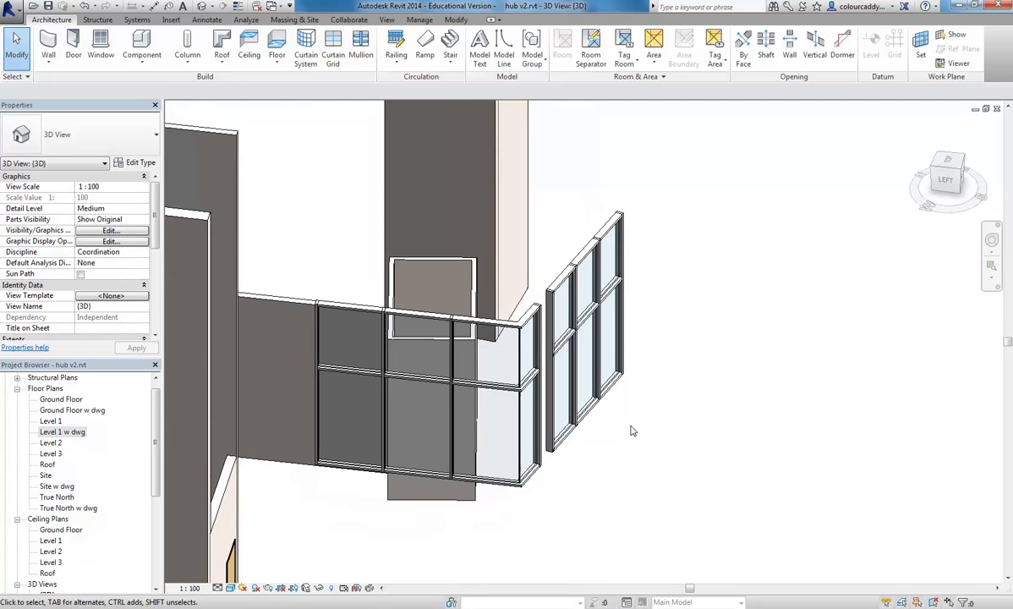
pyautogui.click(49, 44)
pyautogui.click(74, 137)
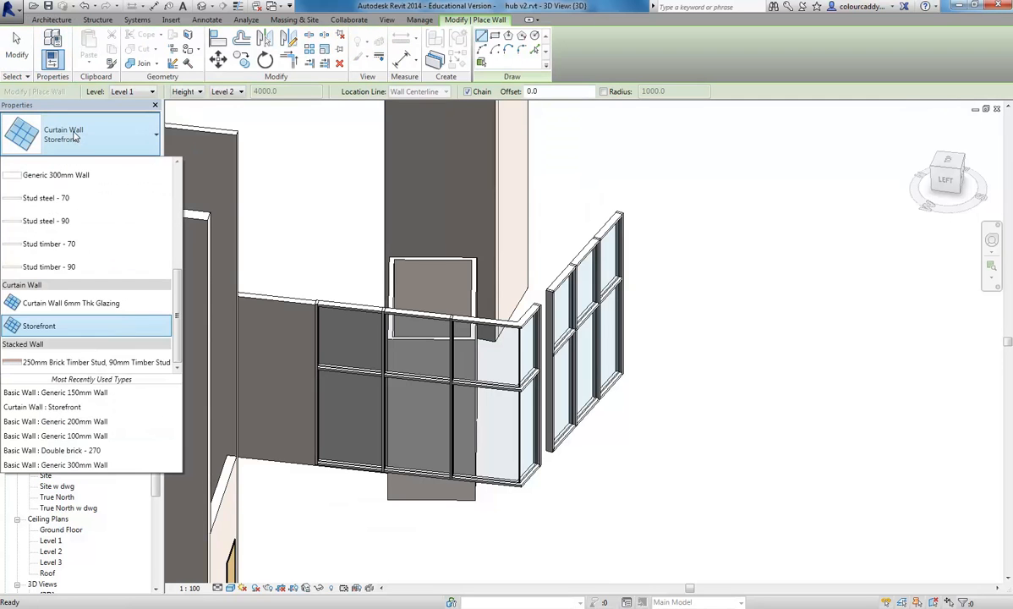
pyautogui.click(74, 305)
pyautogui.moveTo(511, 424); pyautogui.dragTo(395, 373, button='middle')
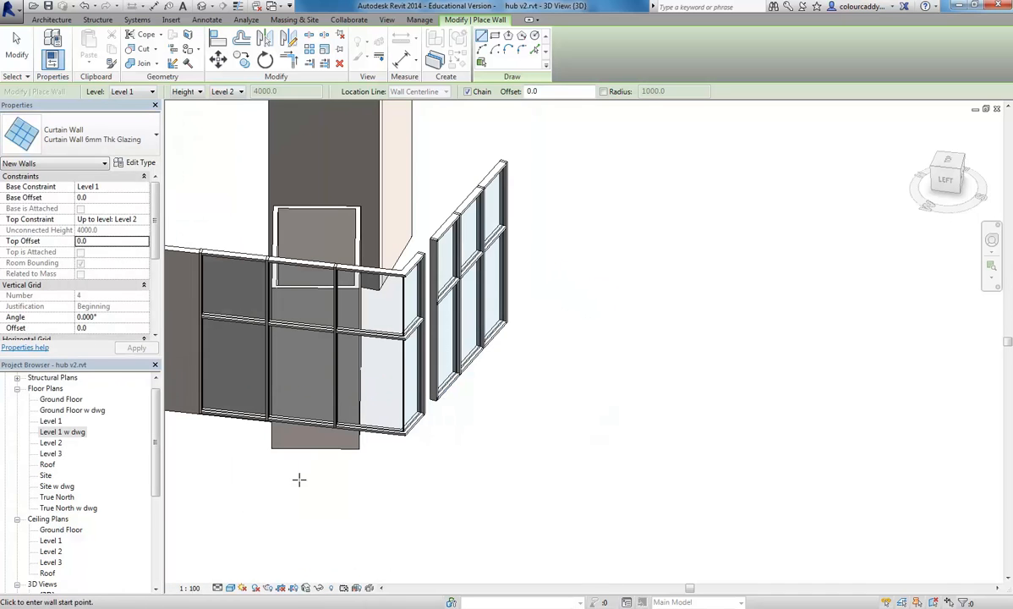
pyautogui.click(390, 498)
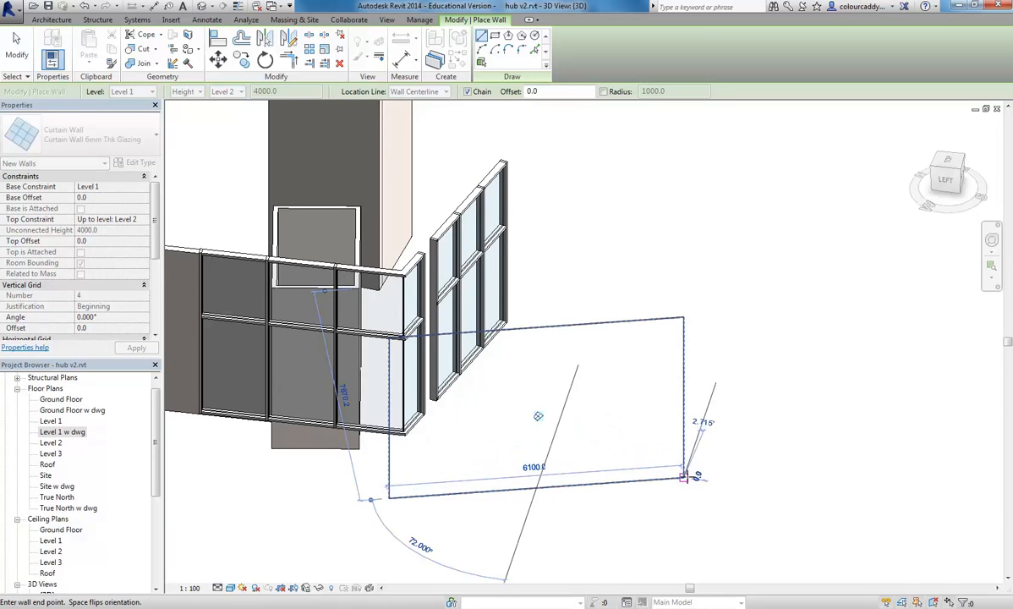
pyautogui.press('Escape')
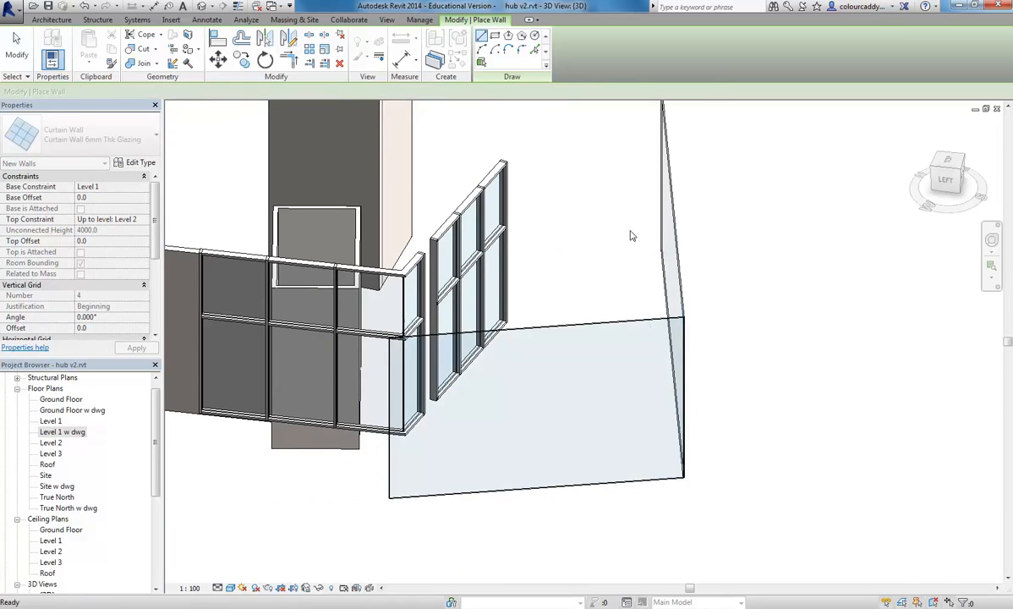
pyautogui.press('Escape')
# Step: Set the type offset of the glazed system panels to 37, using the front glass panel of the new curtain walls
pyautogui.keyDown('shift'); pyautogui.moveTo(673, 304); pyautogui.dragTo(517, 341, button='middle'); pyautogui.keyUp('shift')
pyautogui.scroll(4, 696, 310)
pyautogui.scroll(4, 609, 357)
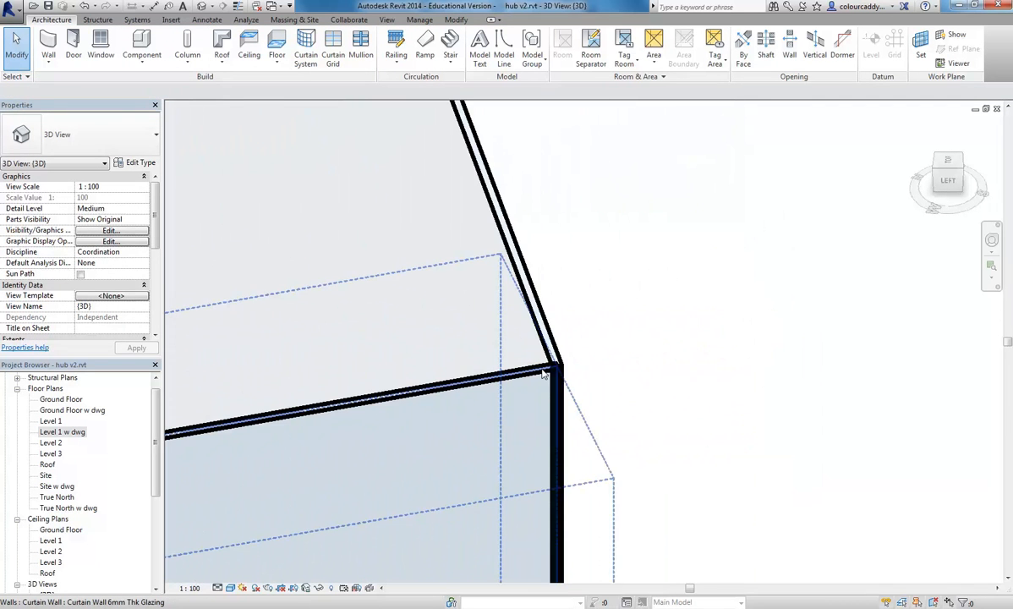
pyautogui.press('Tab')
pyautogui.press('Tab')
pyautogui.press('Tab')
pyautogui.click(538, 372)
pyautogui.click(135, 163)
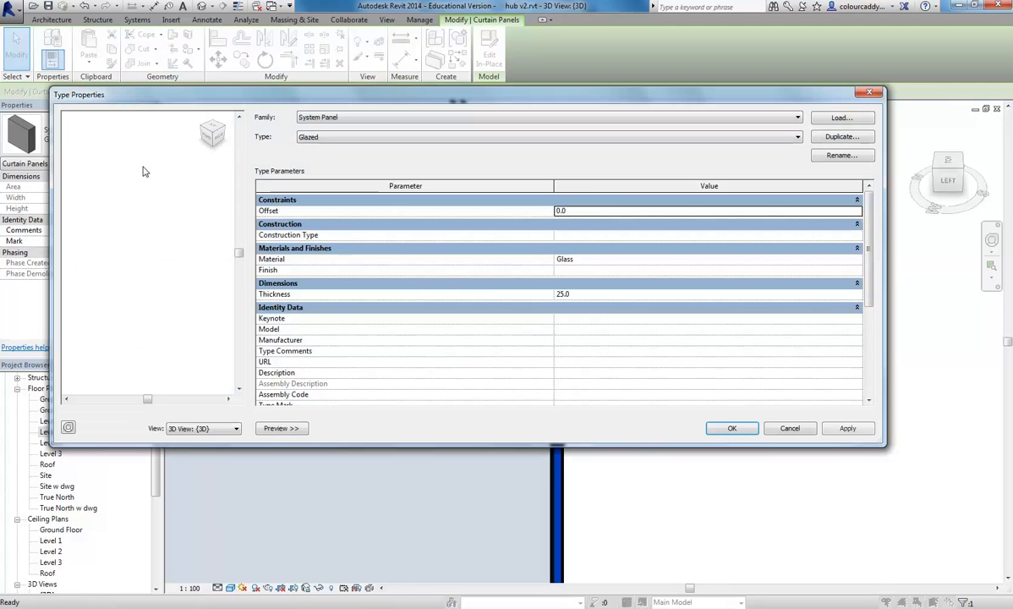
pyautogui.click(606, 211)
pyautogui.write('37')
pyautogui.click(732, 428)
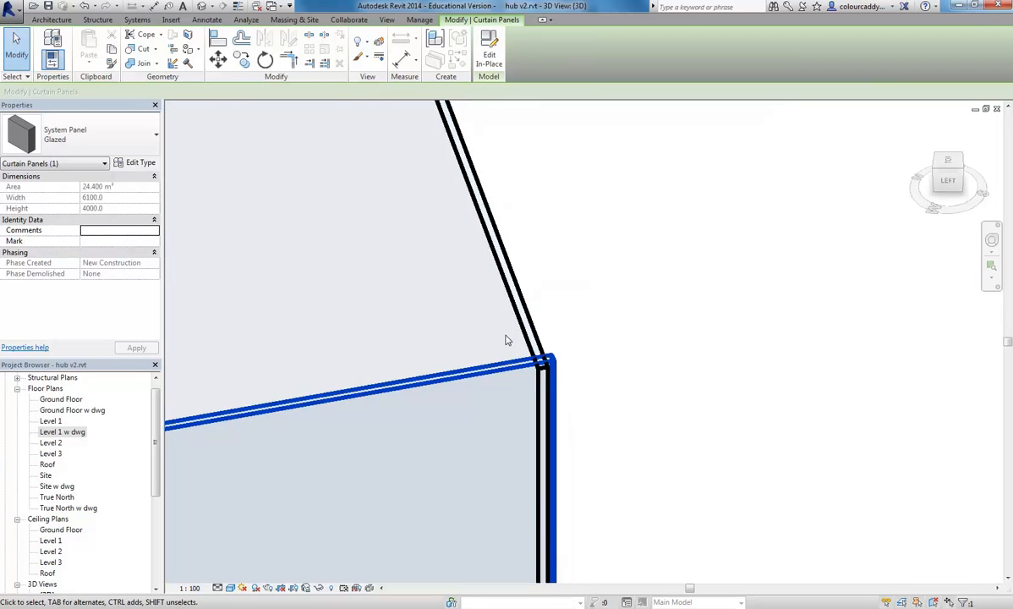
pyautogui.scroll(2, 506, 339)
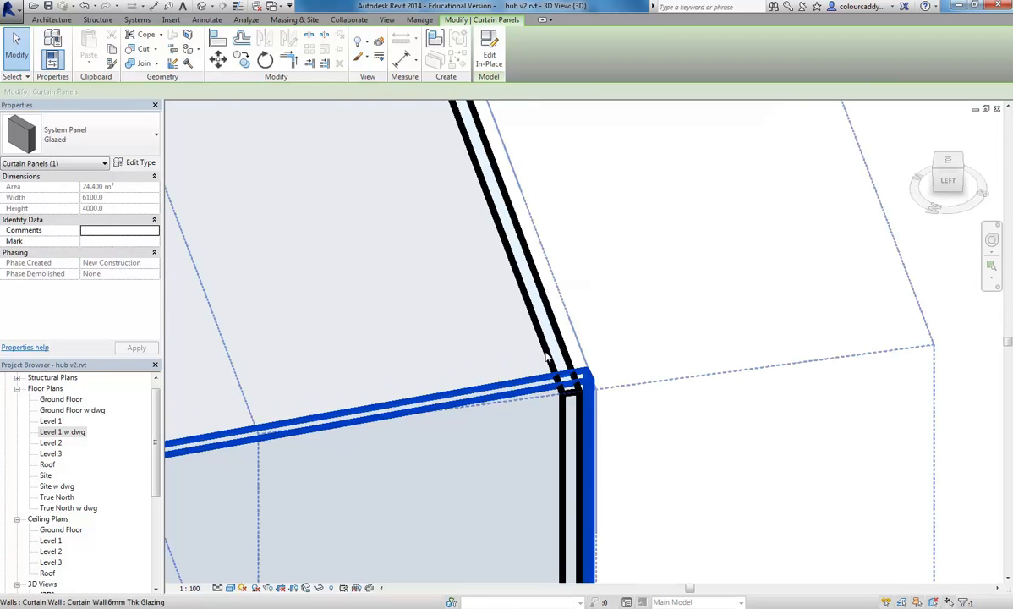
pyautogui.press('Tab')
pyautogui.keyDown('ctrl'); pyautogui.click(547, 356); pyautogui.keyUp('ctrl')
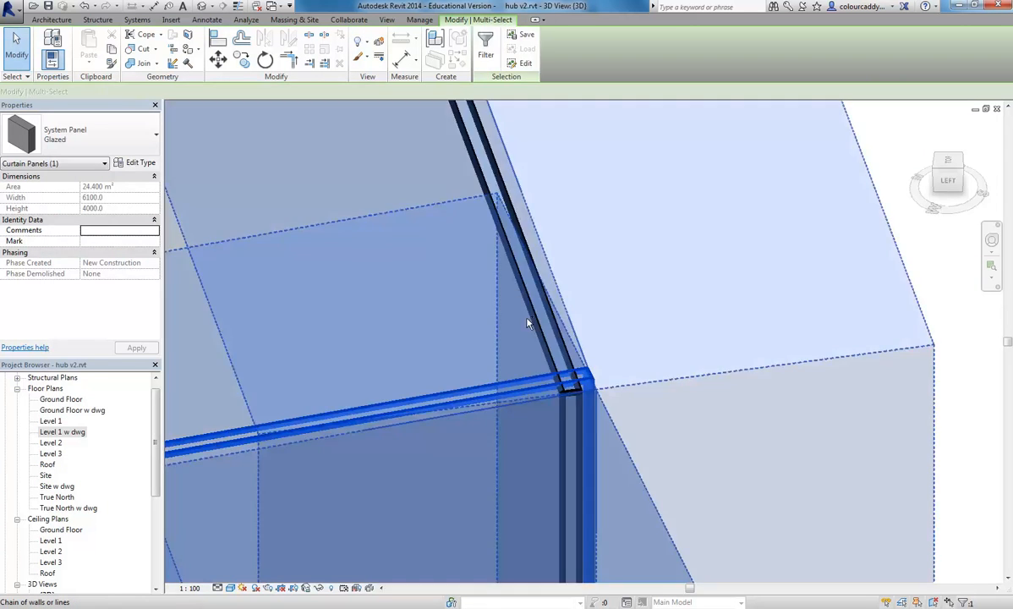
pyautogui.press('Escape')
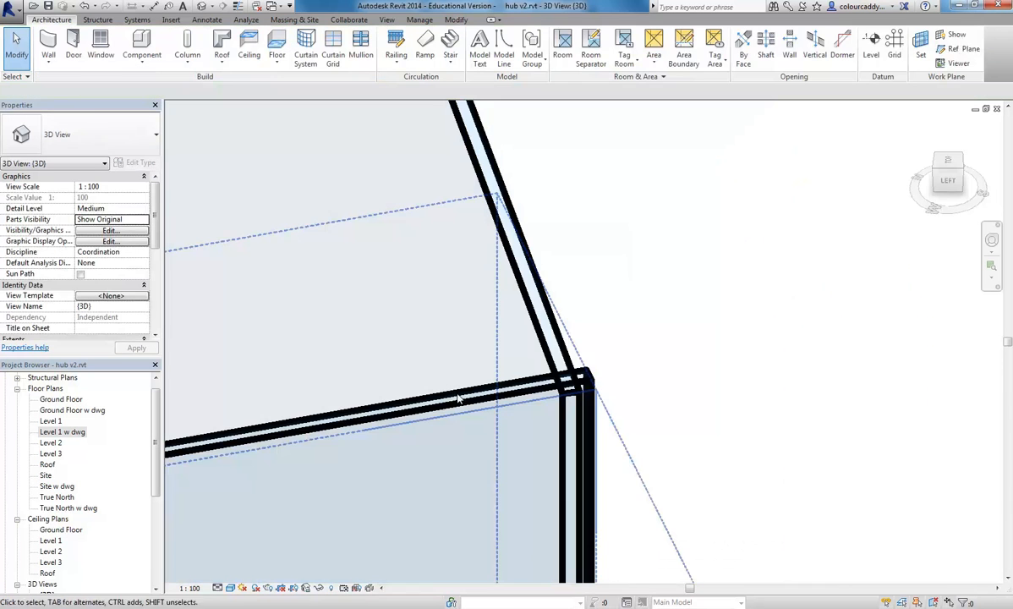
# Step: Flip the orientation of the side glazed curtain wall and inspect how the two glass panels meet at the corner
pyautogui.click(453, 395)
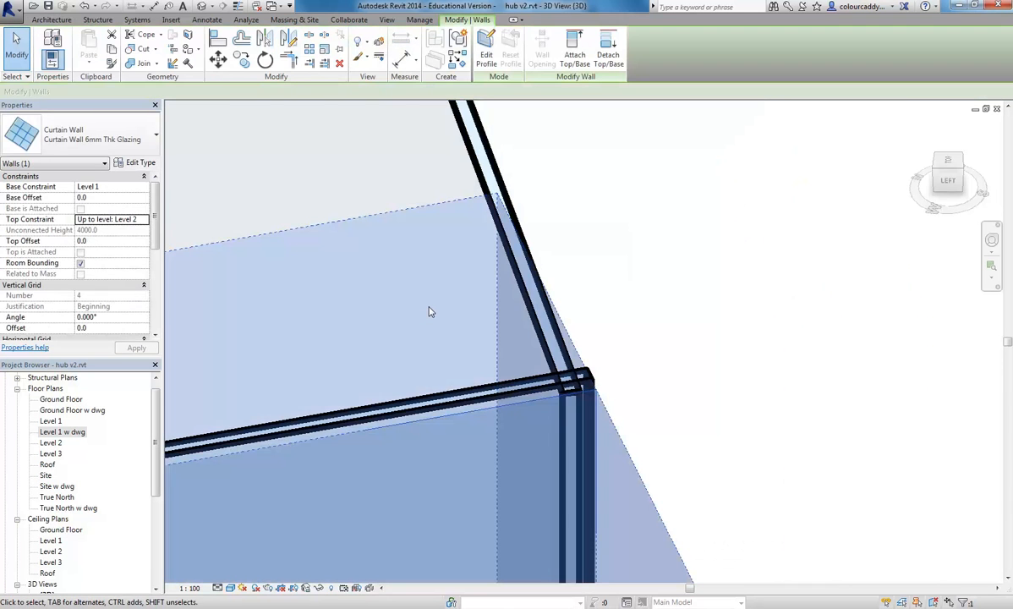
pyautogui.click(478, 165)
pyautogui.press('space')
pyautogui.press('Escape')
pyautogui.scroll(8, 722, 285)
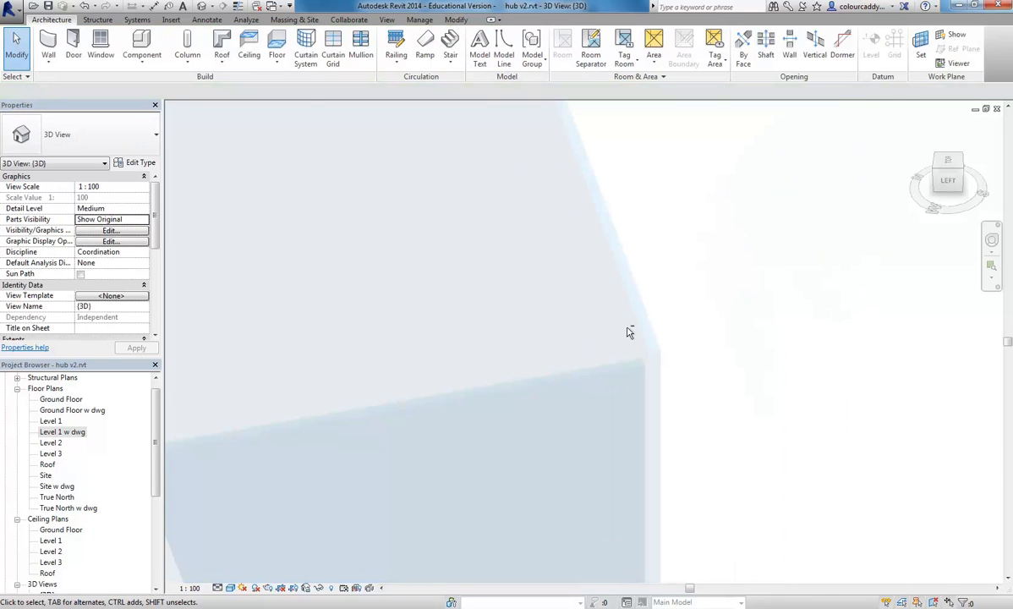
pyautogui.scroll(-8, 598, 330)
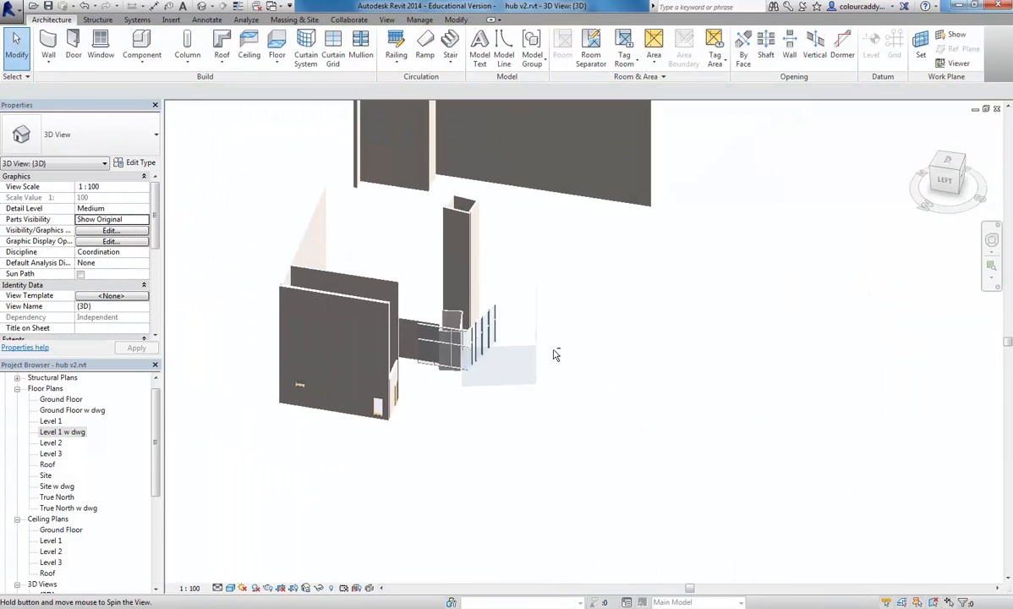
pyautogui.scroll(10, 462, 413)
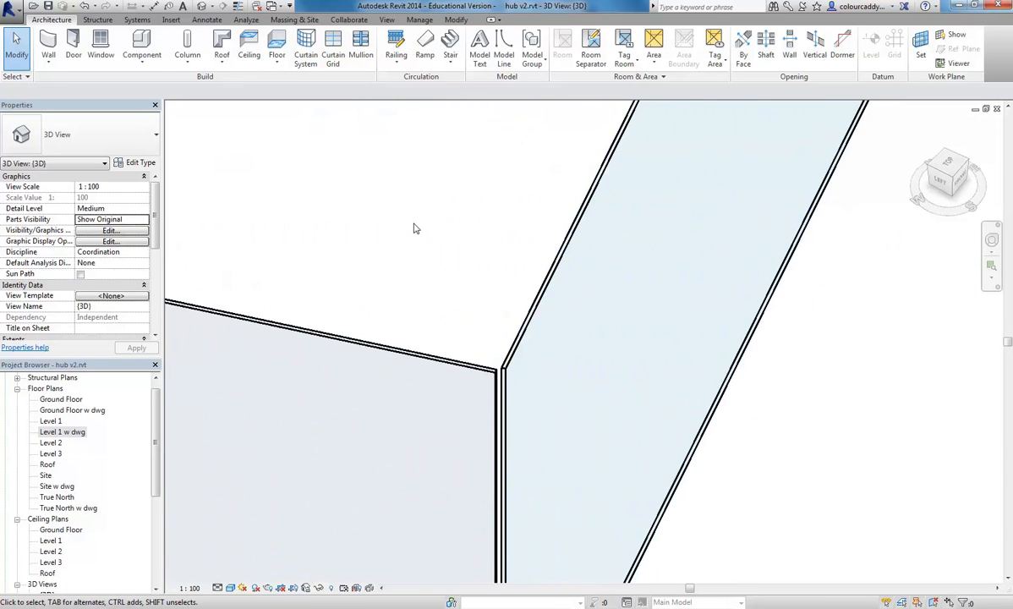
# Step: Reset the glazed system panel's type offset to 0 from the front glass panel
pyautogui.press('Tab')
pyautogui.press('Tab')
pyautogui.click(420, 362)
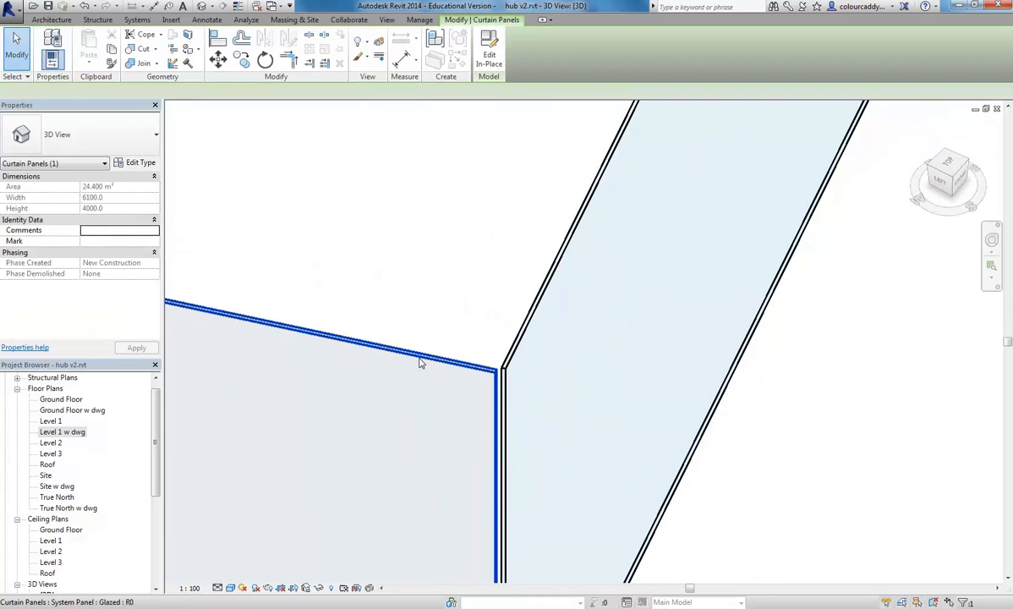
pyautogui.click(137, 162)
pyautogui.click(616, 214)
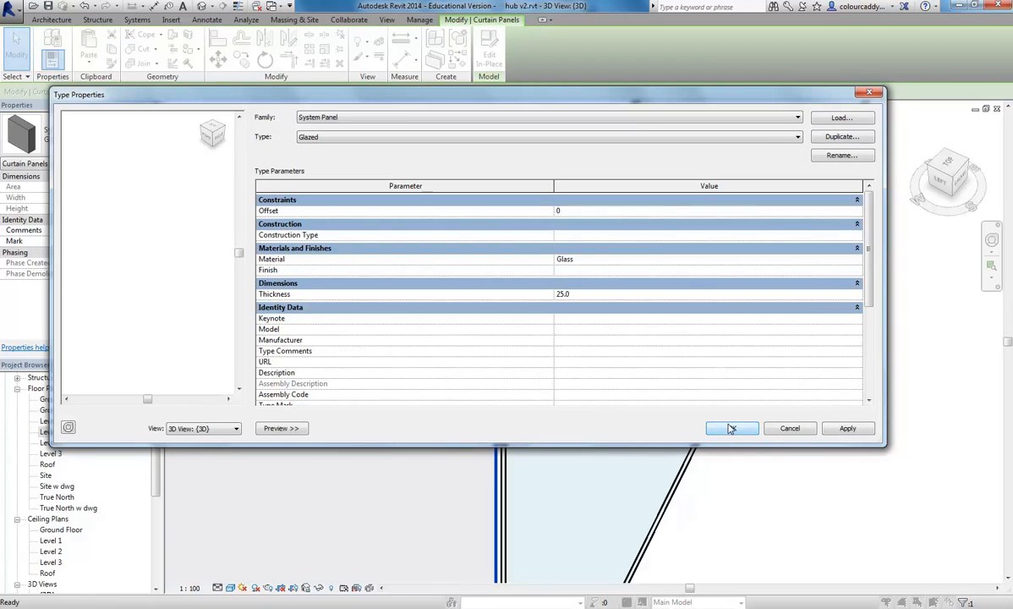
pyautogui.click(731, 430)
pyautogui.click(429, 248)
# Step: Delete the two frameless glazed curtain walls beside the storefront
pyautogui.scroll(-3, 429, 249)
pyautogui.moveTo(404, 279); pyautogui.dragTo(480, 287, button='middle')
pyautogui.keyDown('shift'); pyautogui.moveTo(437, 296); pyautogui.dragTo(356, 369, button='middle'); pyautogui.keyUp('shift')
pyautogui.scroll(-1, 565, 285)
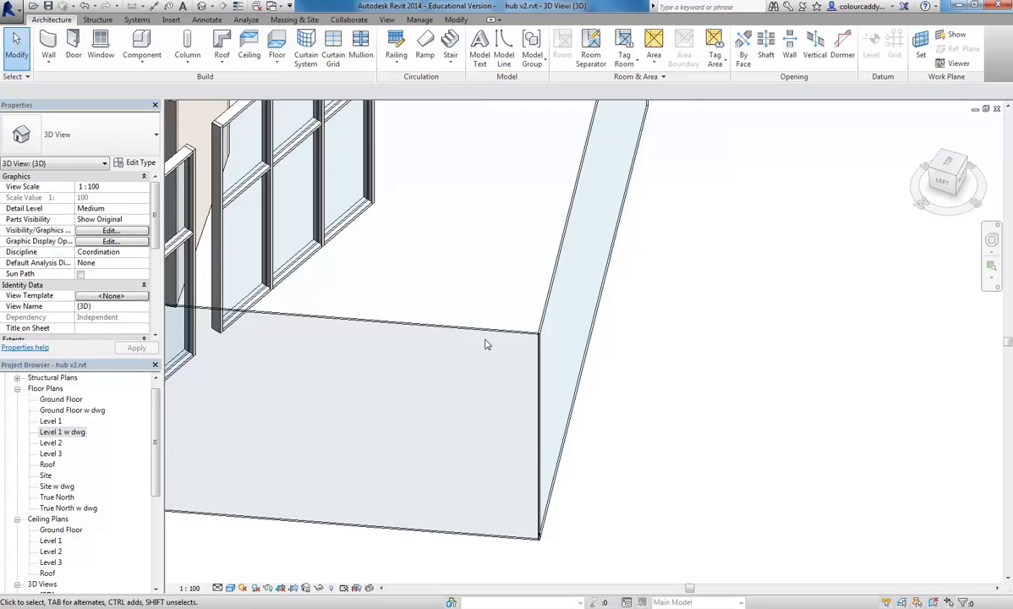
pyautogui.moveTo(494, 297); pyautogui.dragTo(438, 332, button='middle')
pyautogui.scroll(-3, 413, 298)
pyautogui.click(444, 345)
pyautogui.press('Delete')
pyautogui.scroll(5, 440, 338)
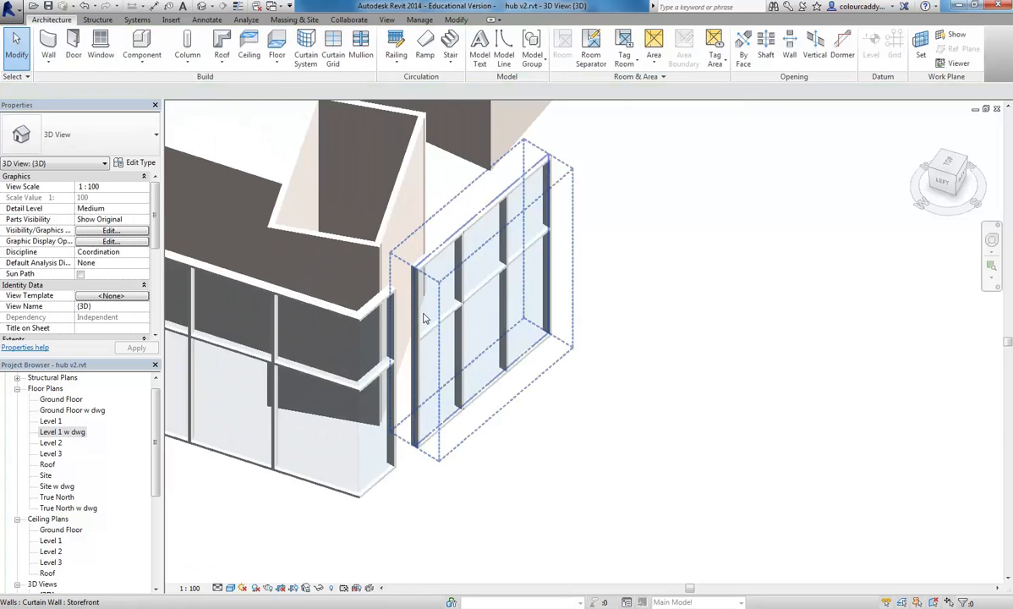
pyautogui.scroll(3, 414, 348)
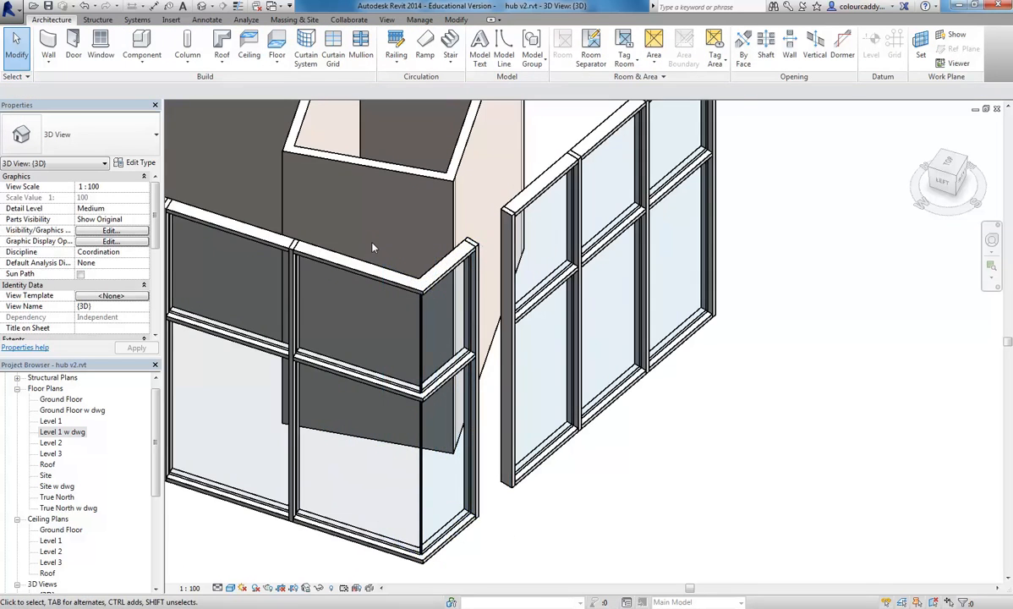
pyautogui.scroll(-1, 384, 298)
pyautogui.moveTo(401, 380); pyautogui.dragTo(525, 409, button='middle')
pyautogui.scroll(-1, 486, 324)
pyautogui.moveTo(474, 326); pyautogui.dragTo(417, 367, button='middle')
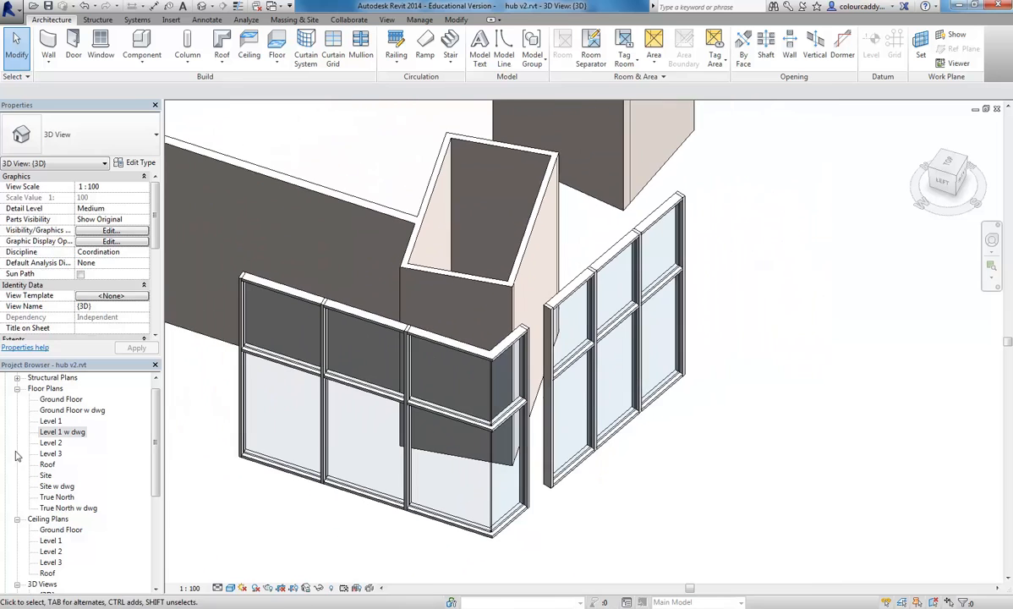
# Step: Check the Ground Floor plan and open the Level 1 floor plan at the storefront walls
pyautogui.doubleClick(68, 399)
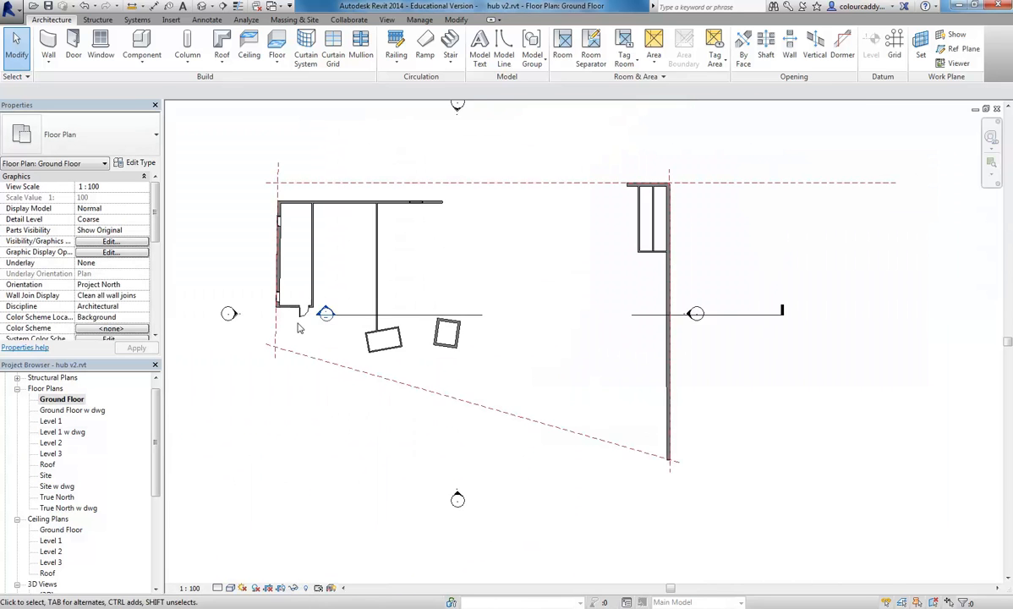
pyautogui.doubleClick(49, 421)
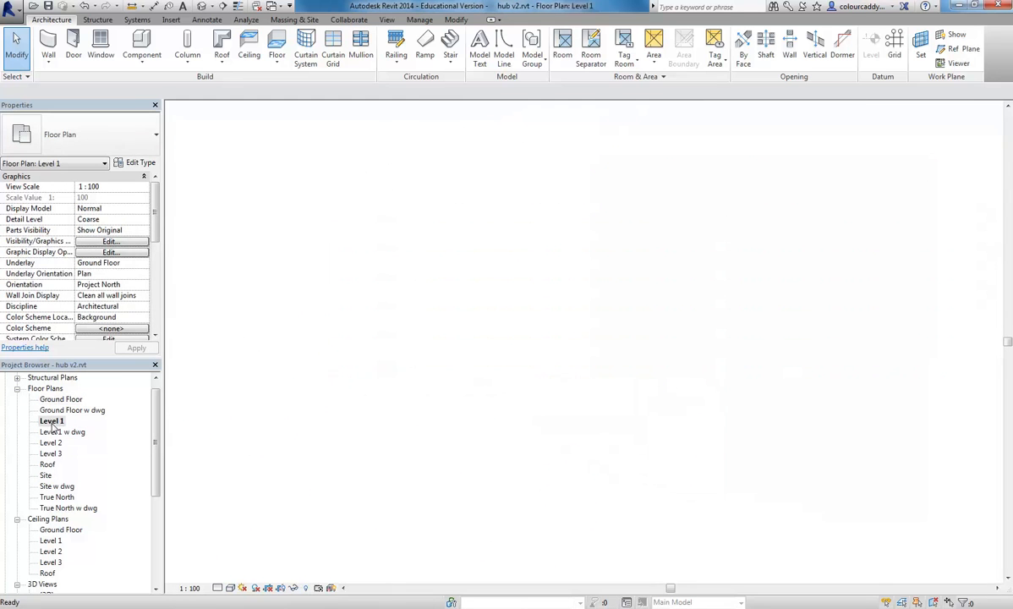
pyautogui.scroll(2, 347, 422)
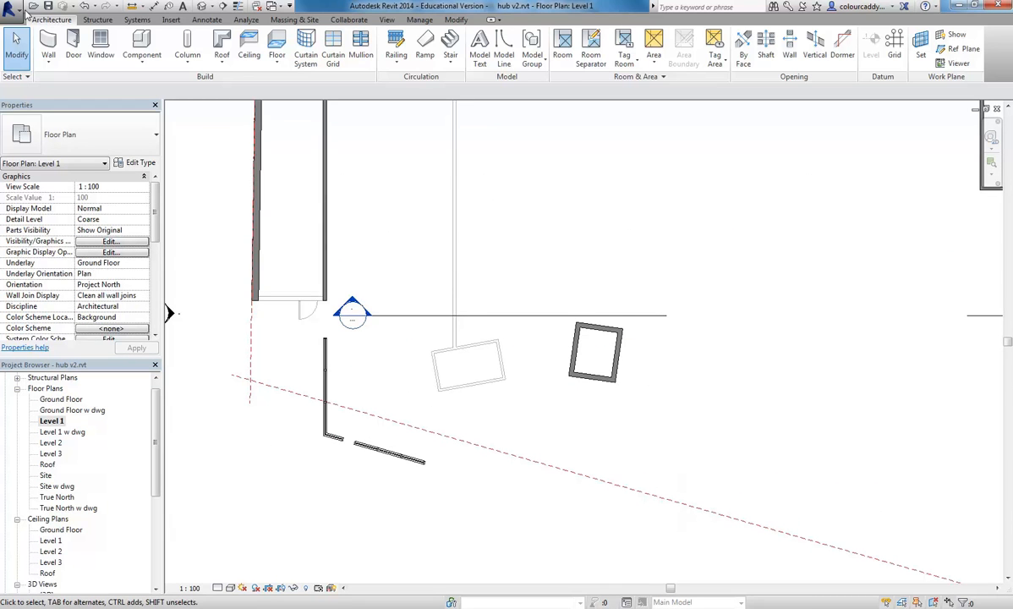
# Step: Open Material Bar Curtain Walls.rvt from the Andrew Boy Charleton Pool Revit Resources folder inside CAD 2
pyautogui.click(14, 8)
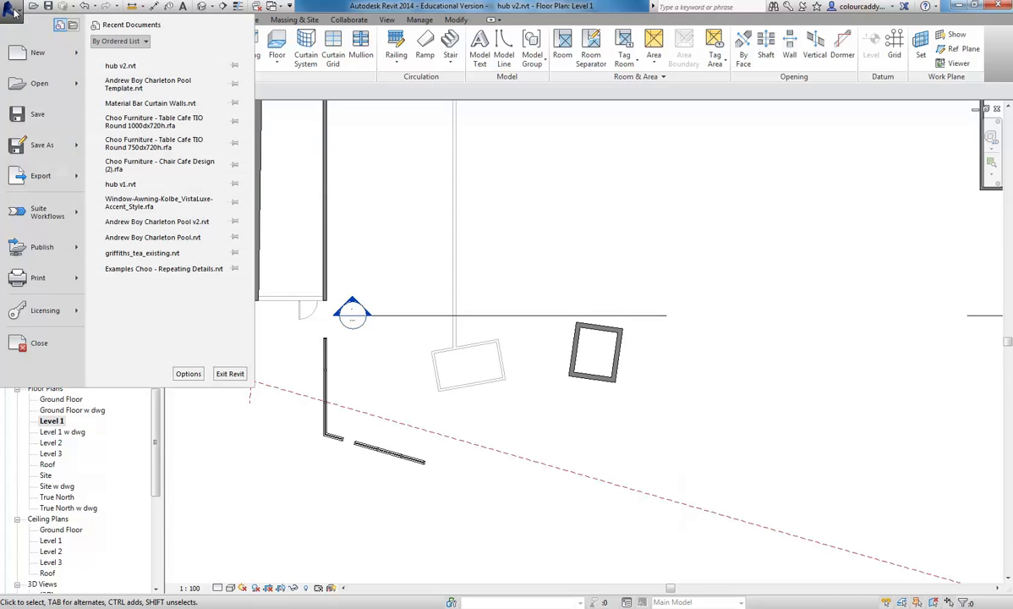
pyautogui.click(36, 85)
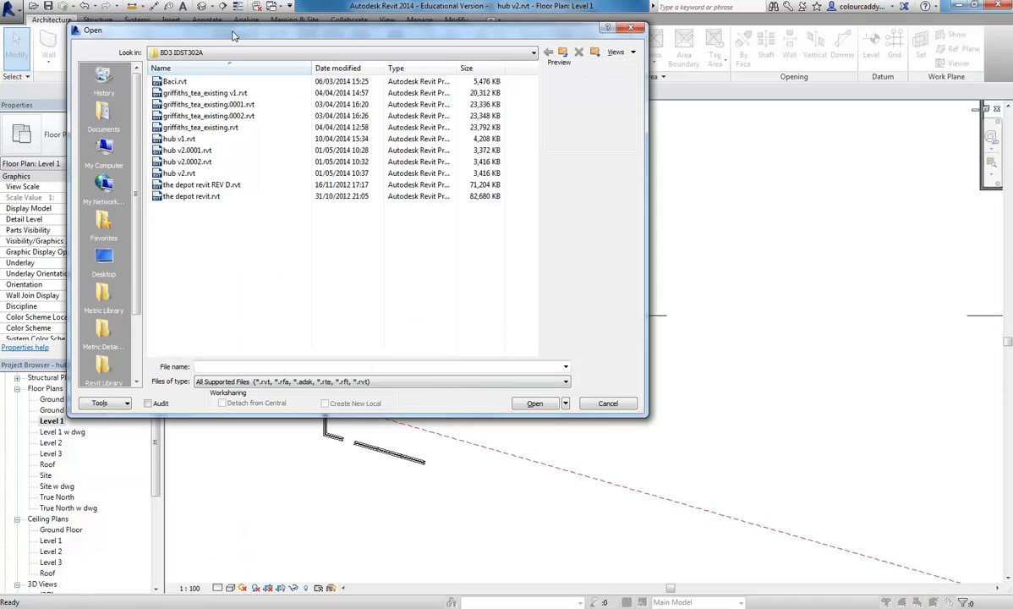
pyautogui.click(211, 52)
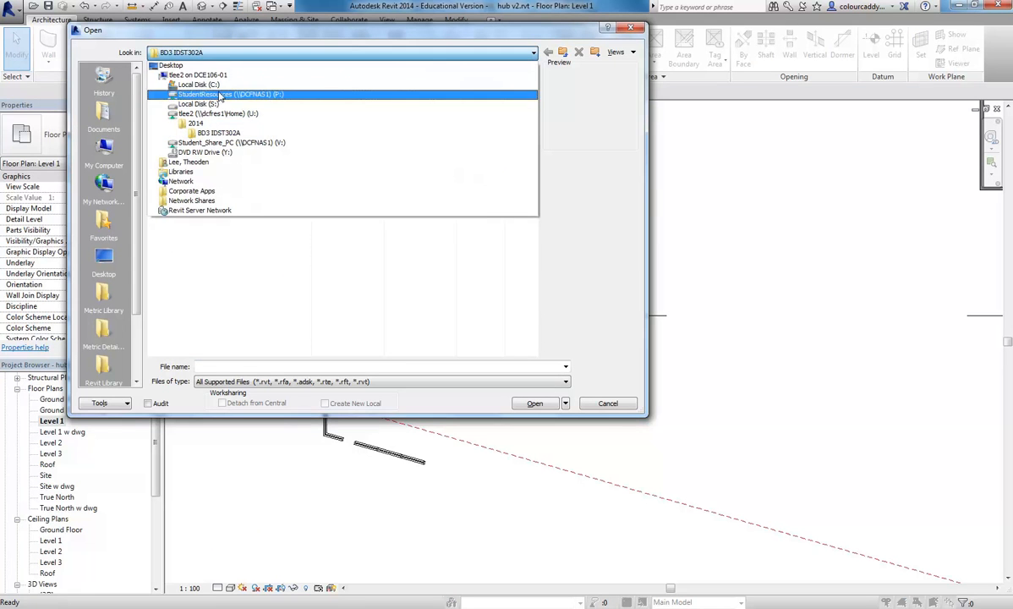
pyautogui.click(218, 94)
pyautogui.doubleClick(199, 161)
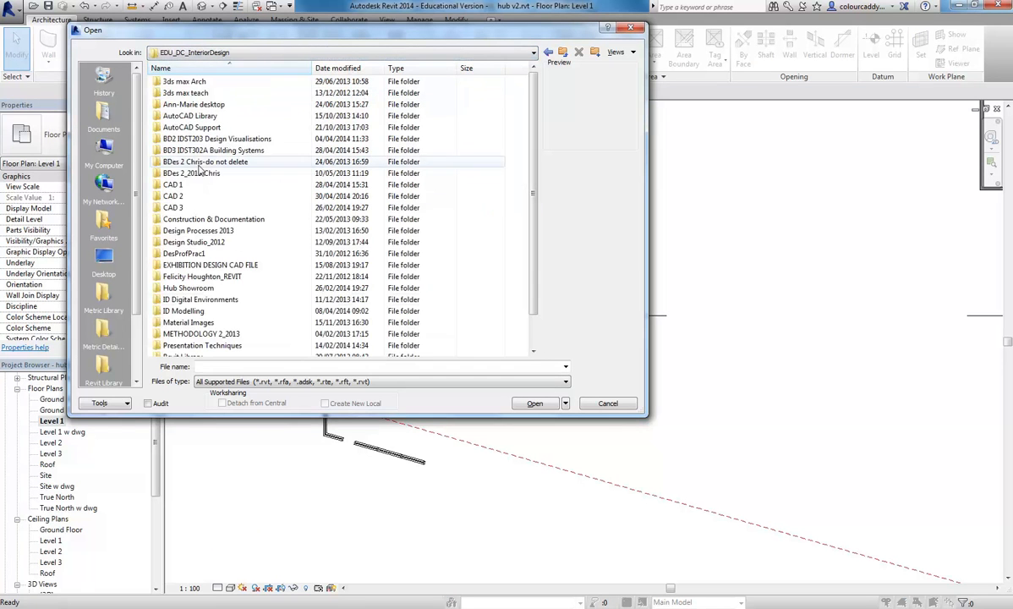
pyautogui.doubleClick(175, 197)
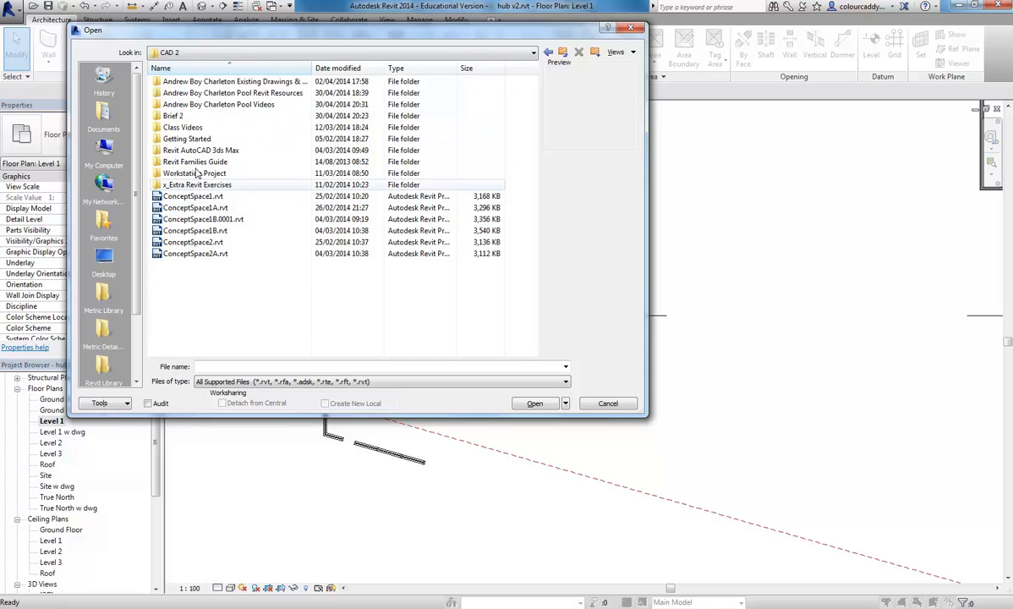
pyautogui.moveTo(311, 68); pyautogui.dragTo(341, 68)
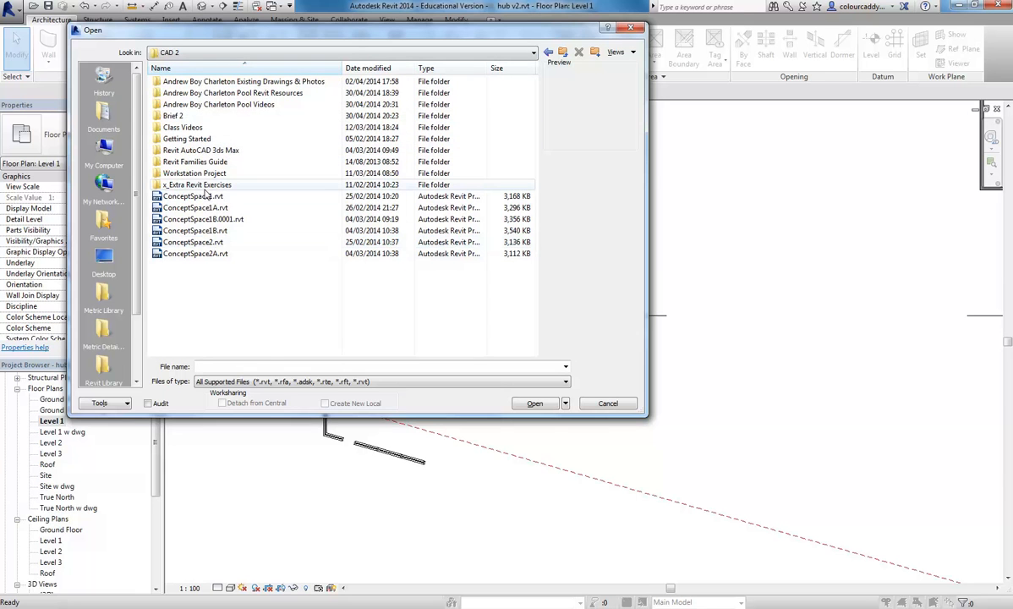
pyautogui.doubleClick(269, 93)
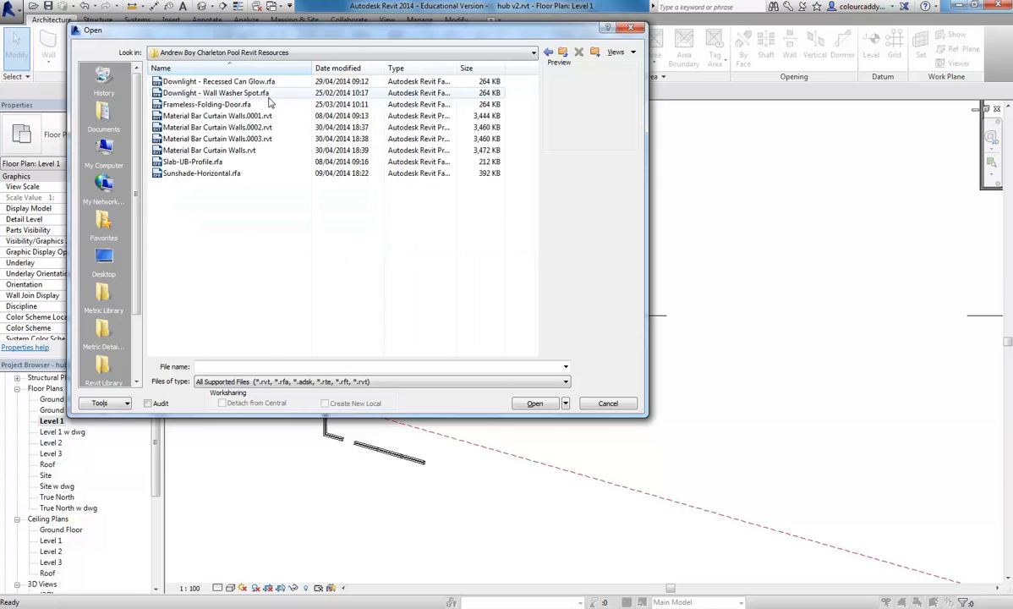
pyautogui.doubleClick(221, 150)
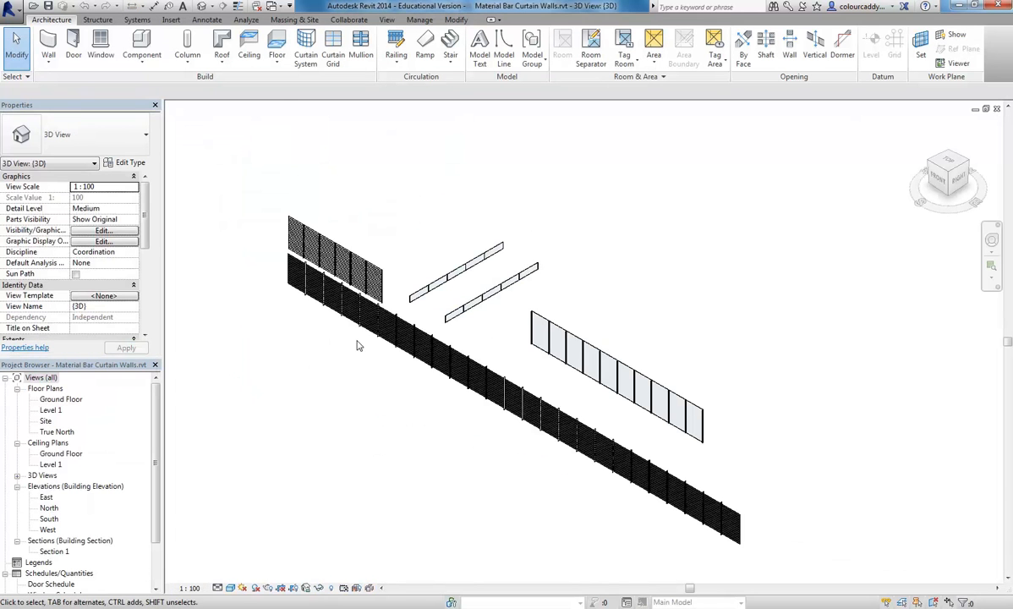
# Step: Inspect the Louvre Solid and Louvre Glass sample curtain walls up close in the 3D view
pyautogui.scroll(3, 373, 345)
pyautogui.moveTo(423, 250); pyautogui.dragTo(594, 373, button='middle')
pyautogui.scroll(2, 489, 324)
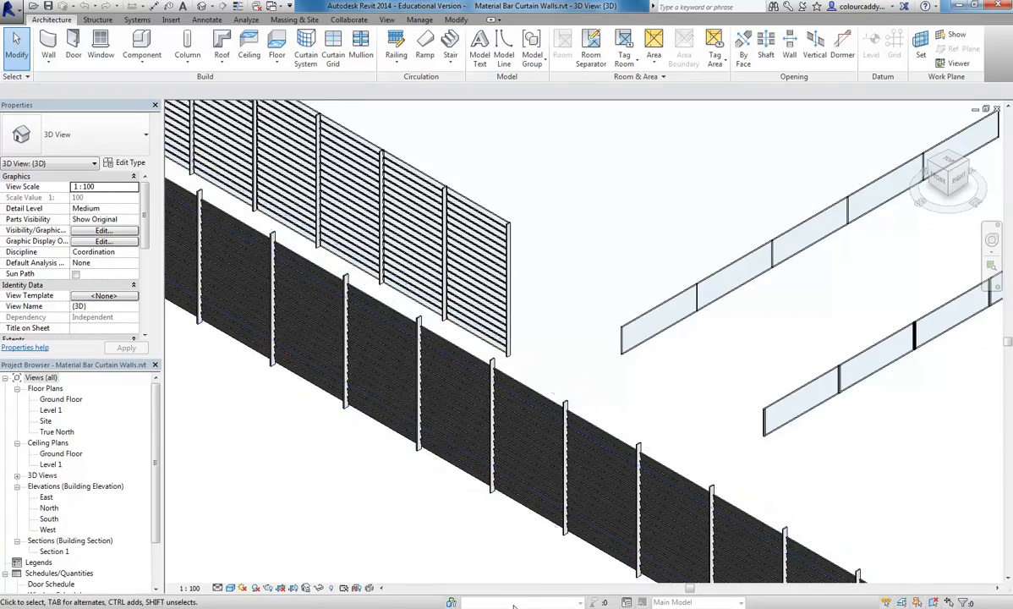
pyautogui.moveTo(523, 349); pyautogui.dragTo(604, 408, button='middle')
pyautogui.scroll(2, 595, 391)
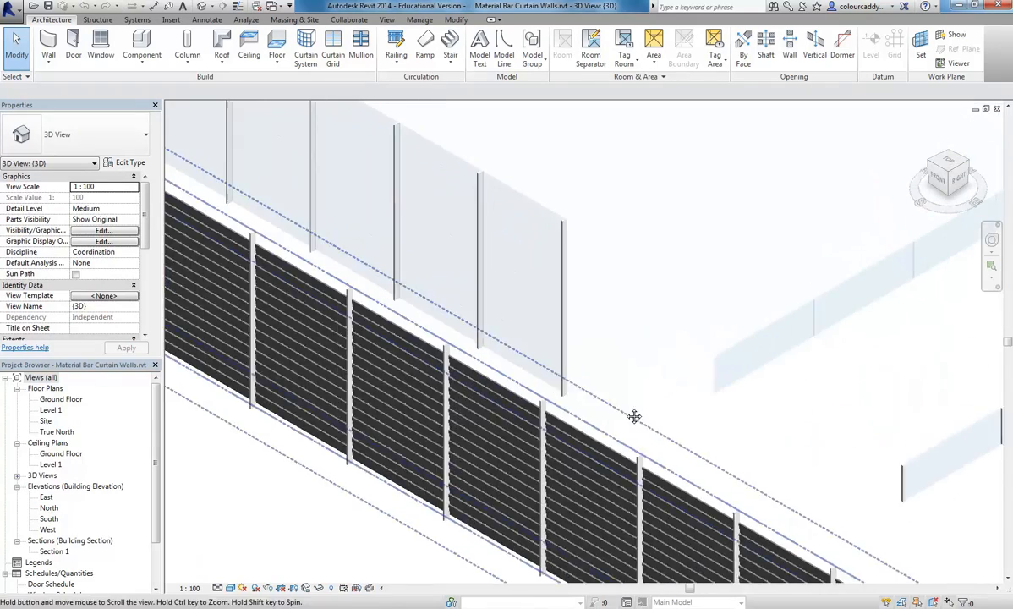
pyautogui.scroll(4, 627, 407)
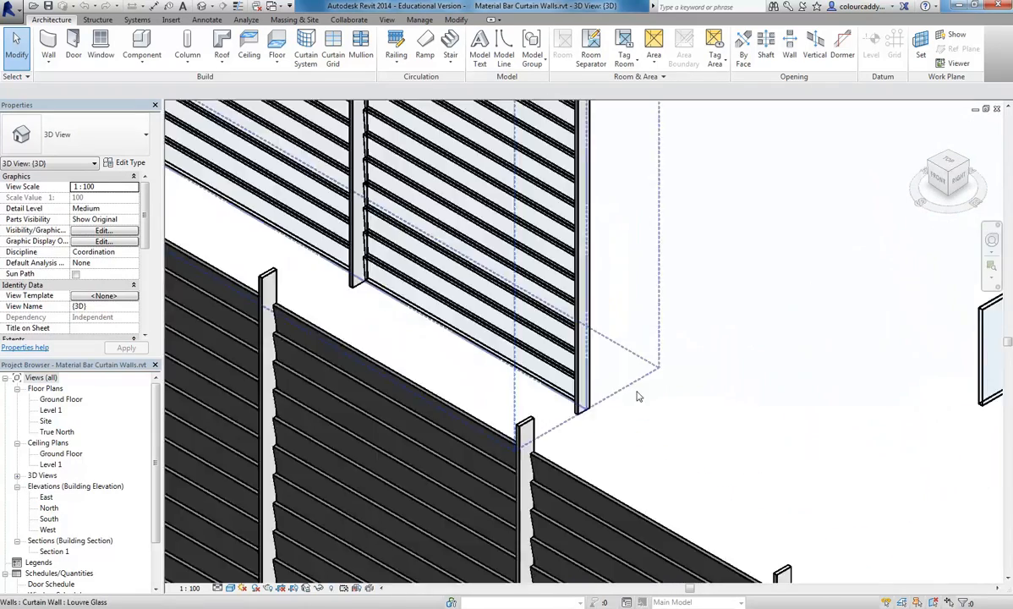
pyautogui.scroll(-4, 626, 407)
pyautogui.scroll(3, 675, 256)
# Step: Examine the low glass curtain walls and the mullions of the Frameless Glass curtain wall
pyautogui.moveTo(704, 272); pyautogui.dragTo(444, 277, button='middle')
pyautogui.moveTo(640, 356); pyautogui.dragTo(417, 341, button='middle')
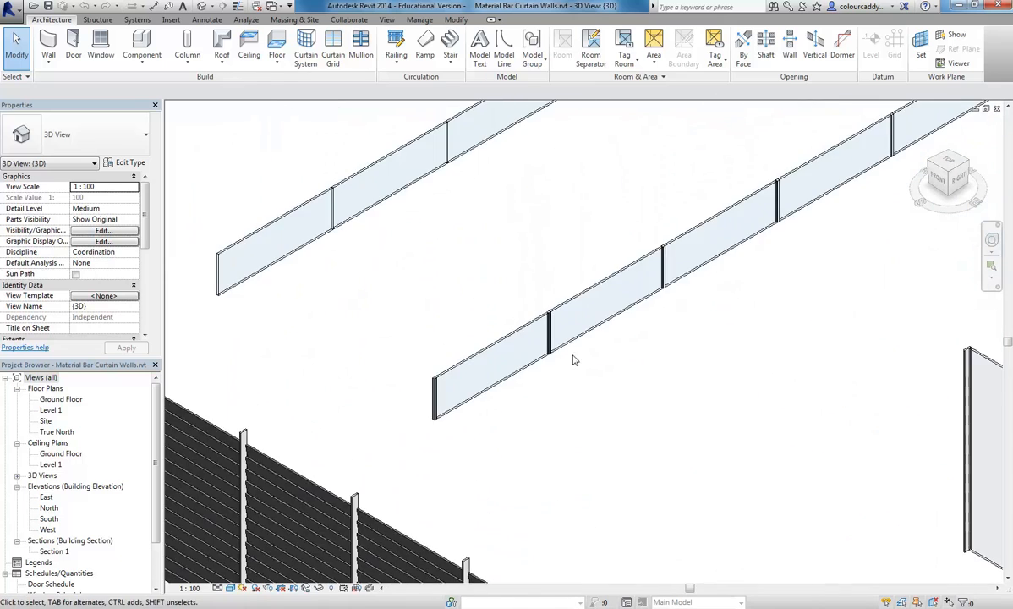
pyautogui.scroll(3, 588, 344)
pyautogui.moveTo(569, 343); pyautogui.dragTo(743, 377, button='middle')
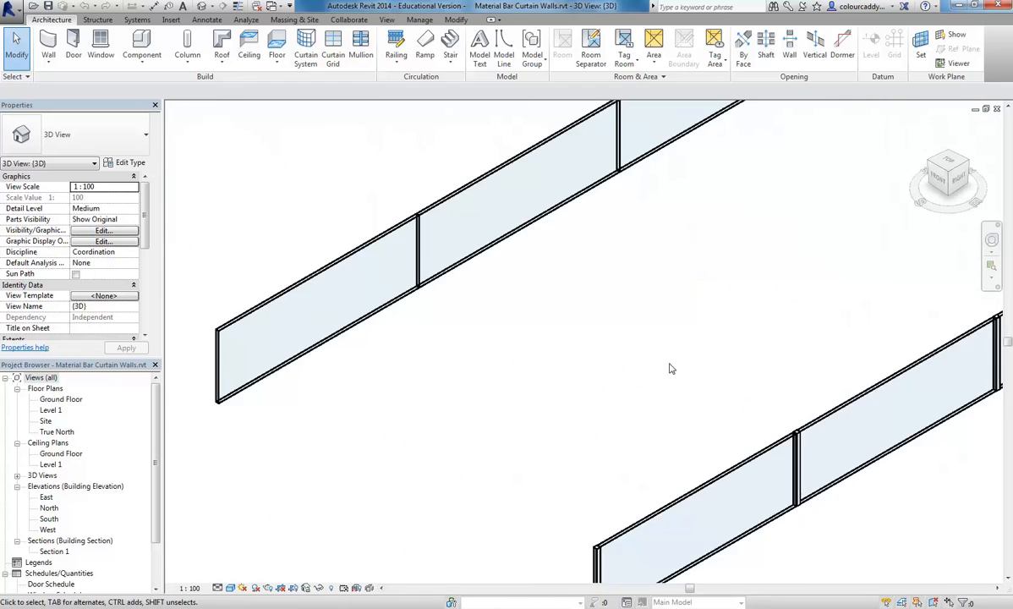
pyautogui.scroll(-5, 384, 188)
pyautogui.scroll(3, 494, 267)
pyautogui.keyDown('shift'); pyautogui.moveTo(493, 267); pyautogui.dragTo(526, 208, button='middle'); pyautogui.keyUp('shift')
pyautogui.scroll(3, 580, 290)
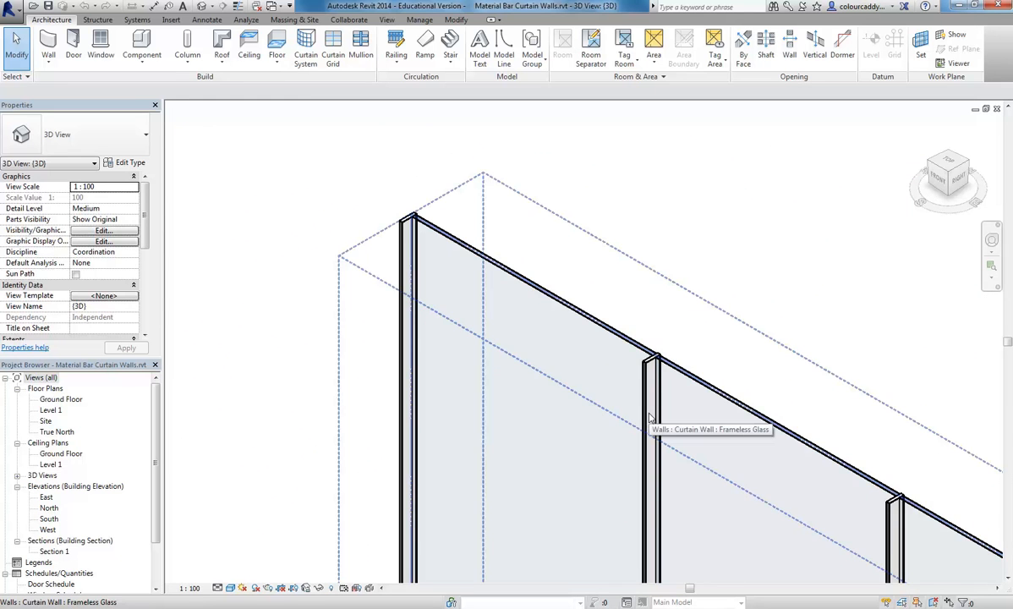
# Step: Review the whole set of sample curtain walls together, identifying the type of the long dark louvre wall
pyautogui.scroll(-6, 517, 223)
pyautogui.moveTo(440, 263); pyautogui.dragTo(545, 344, button='middle')
pyautogui.scroll(-2, 426, 295)
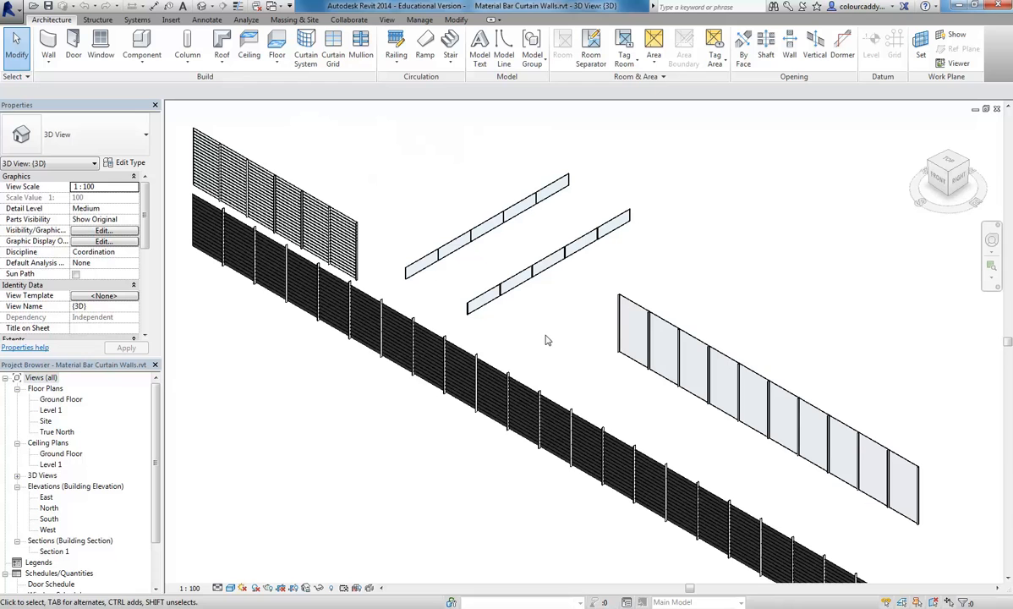
pyautogui.click(548, 401)
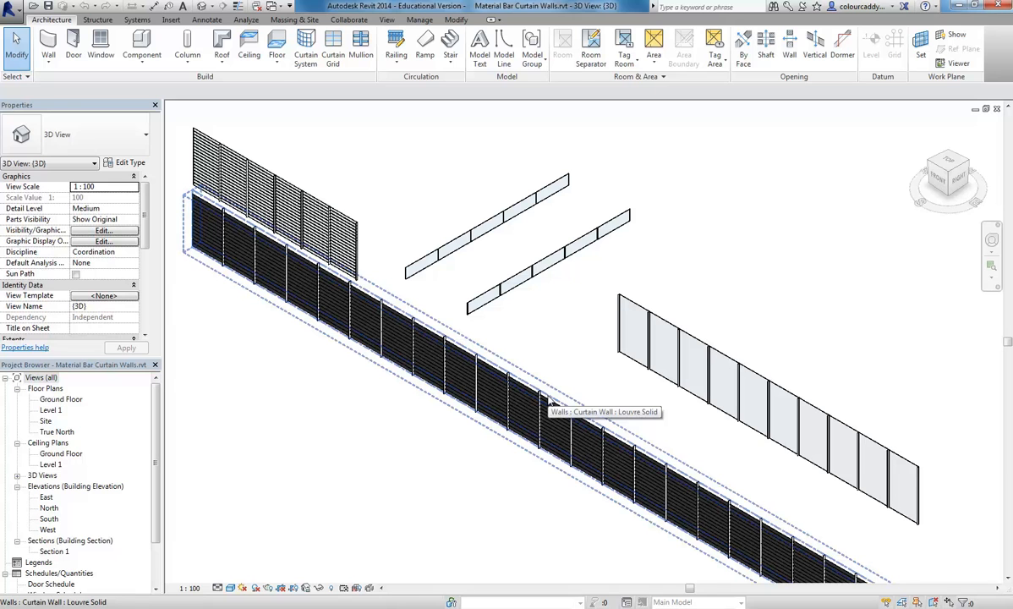
pyautogui.click(569, 347)
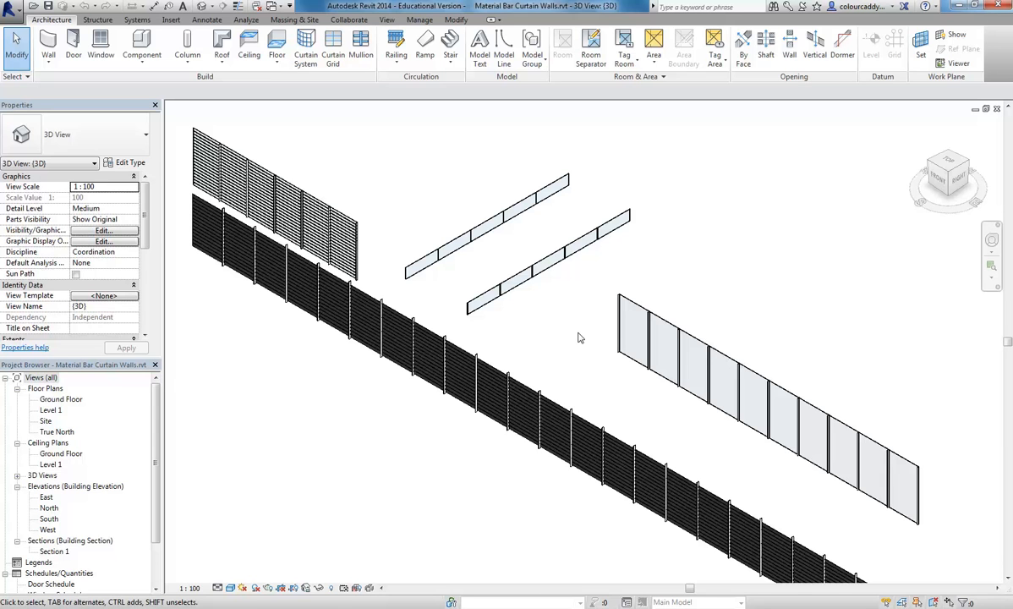
pyautogui.keyDown('shift'); pyautogui.moveTo(651, 271); pyautogui.dragTo(659, 296, button='middle'); pyautogui.keyUp('shift')
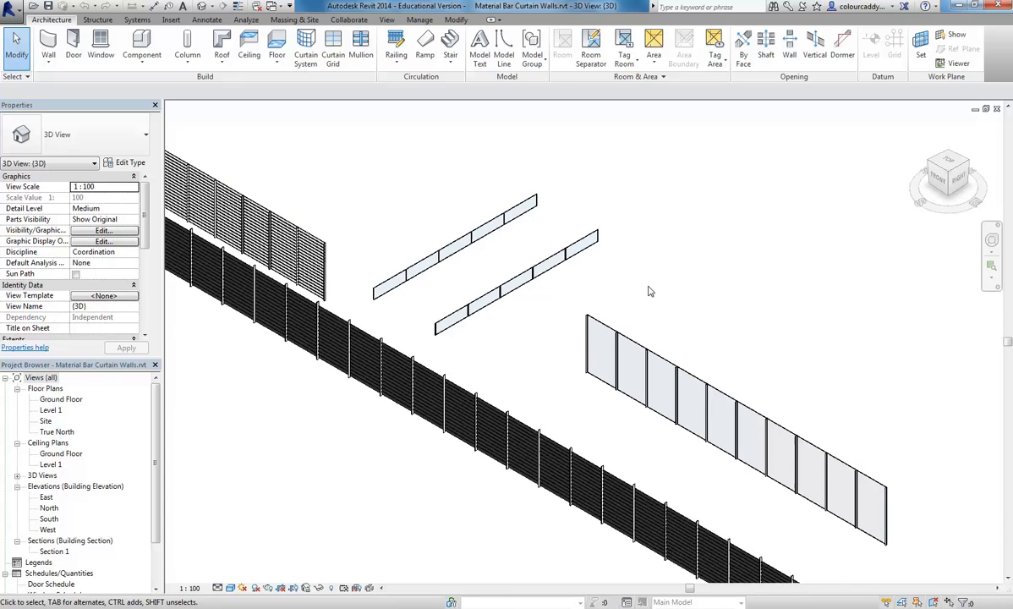
pyautogui.scroll(-3, 649, 292)
pyautogui.scroll(2, 700, 296)
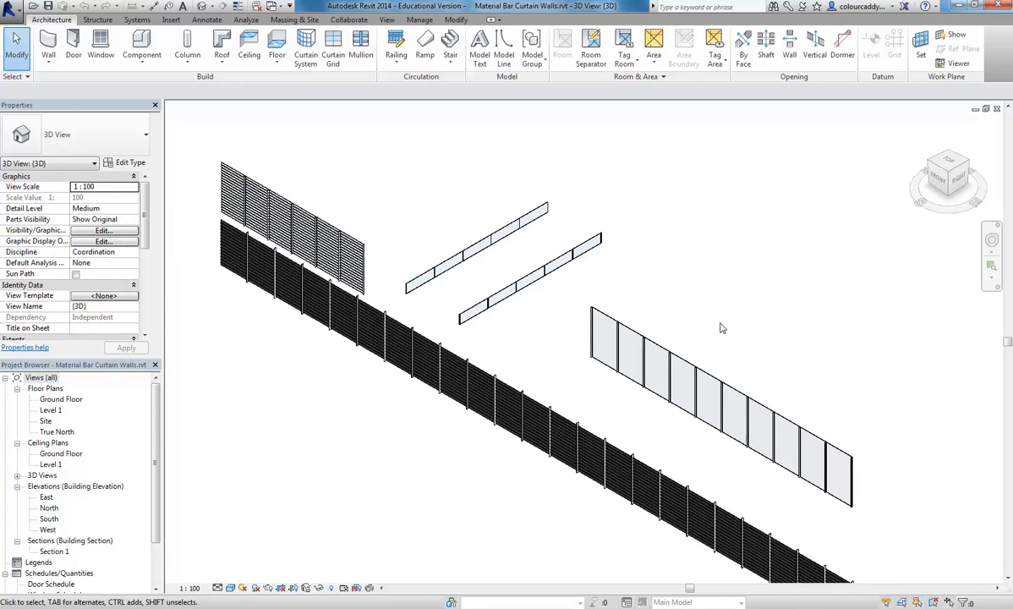
pyautogui.click(9, 11)
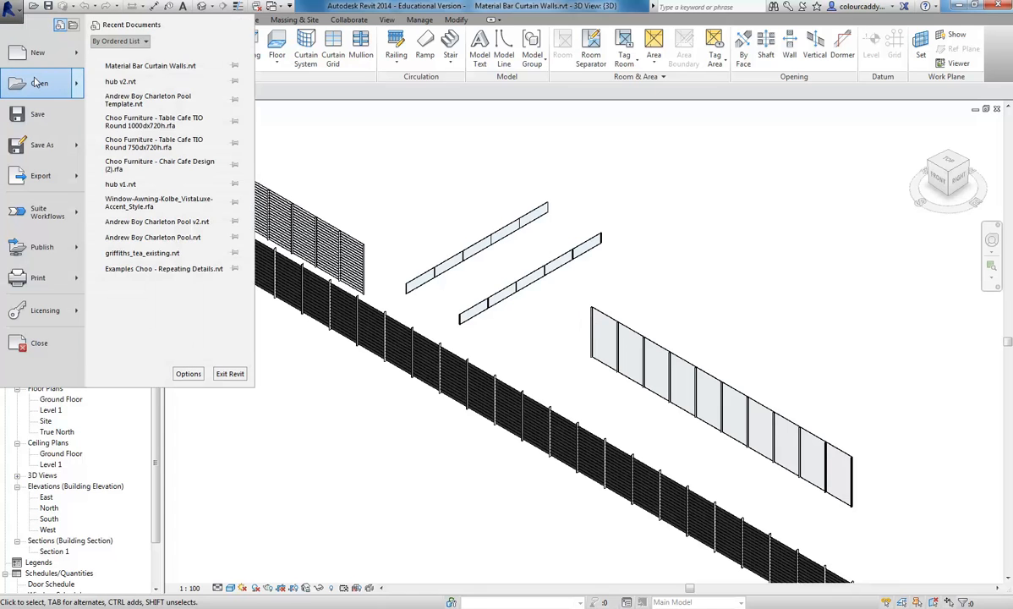
pyautogui.moveTo(36, 82)
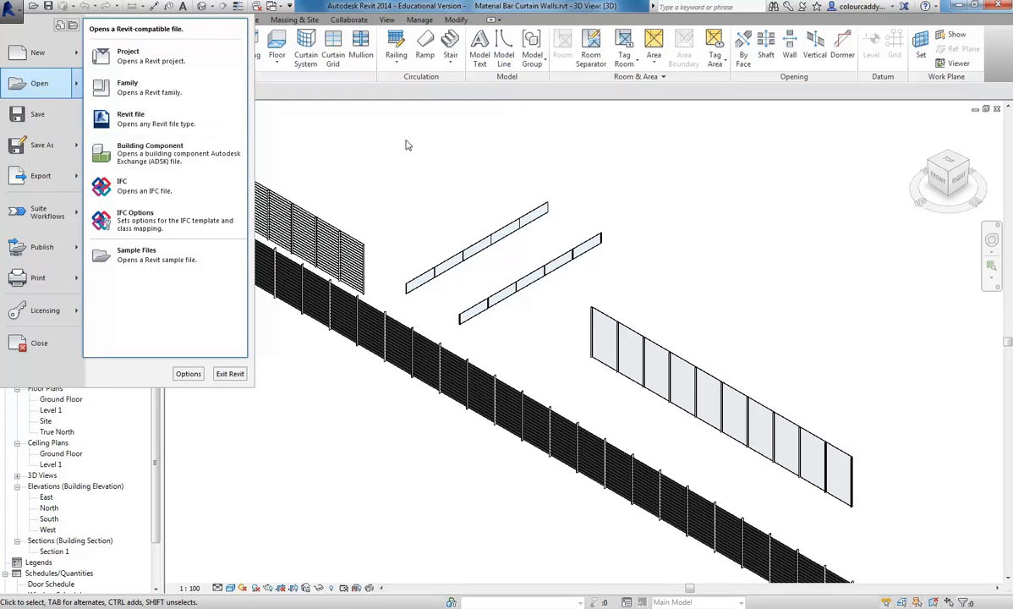
pyautogui.click(419, 163)
# Step: Copy the Frameless Glass curtain wall to the clipboard and switch to the Level 1 floor plan of hub v2.rvt
pyautogui.click(643, 378)
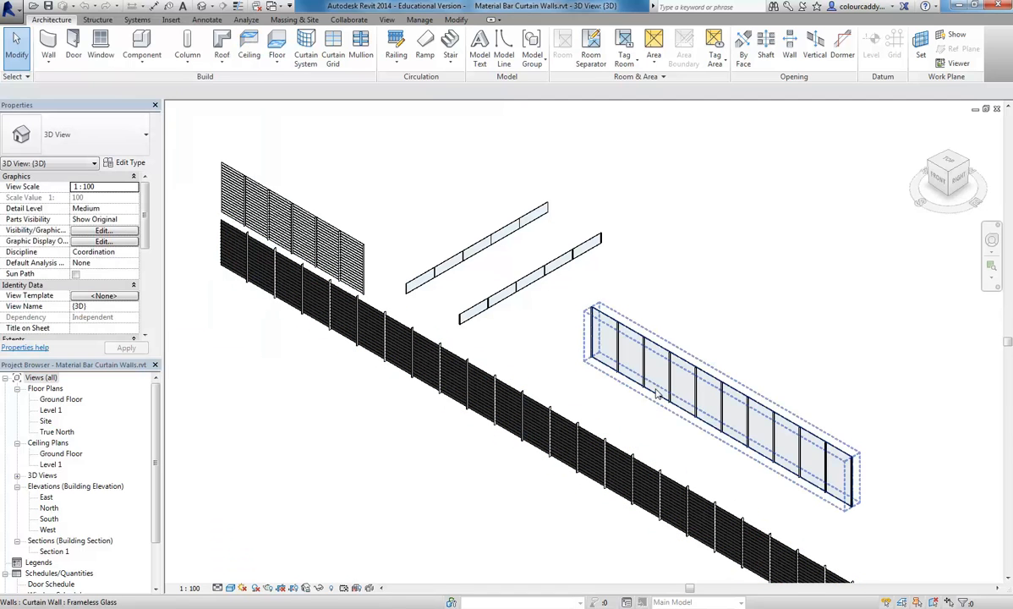
pyautogui.click(653, 398)
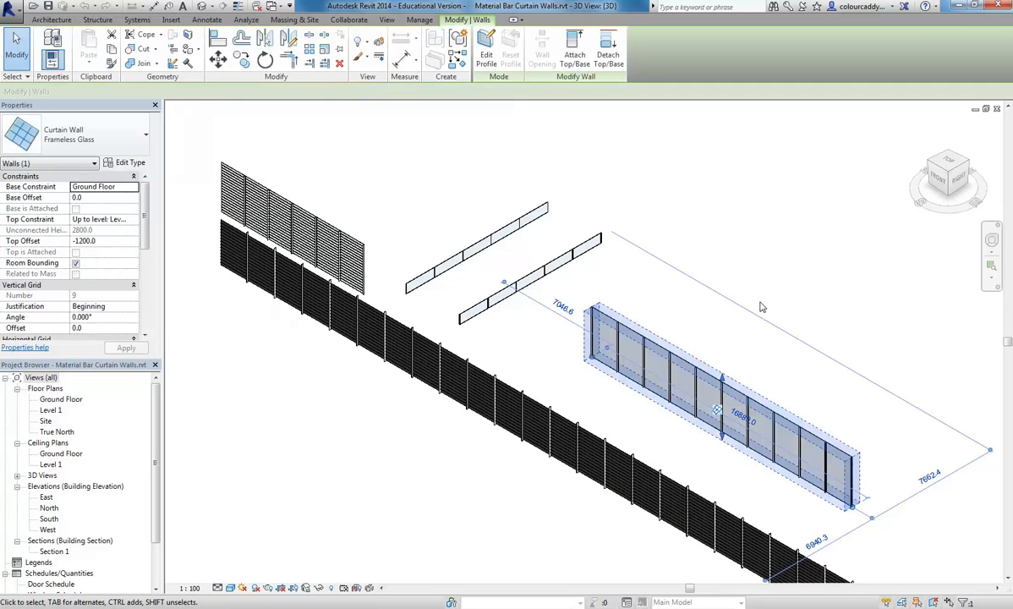
pyautogui.click(687, 207)
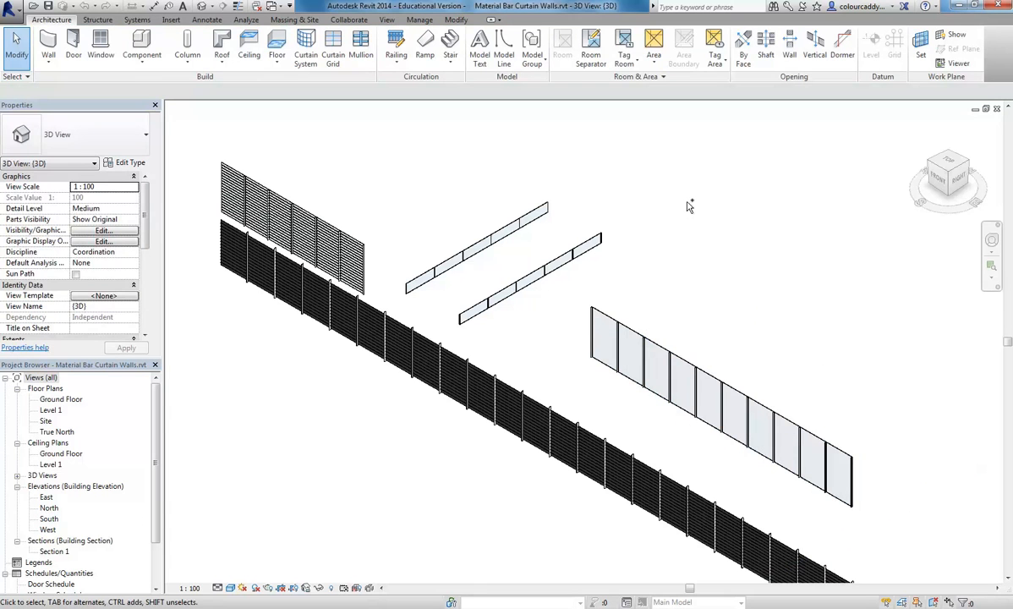
pyautogui.hotkey('ctrl', 'Tab')
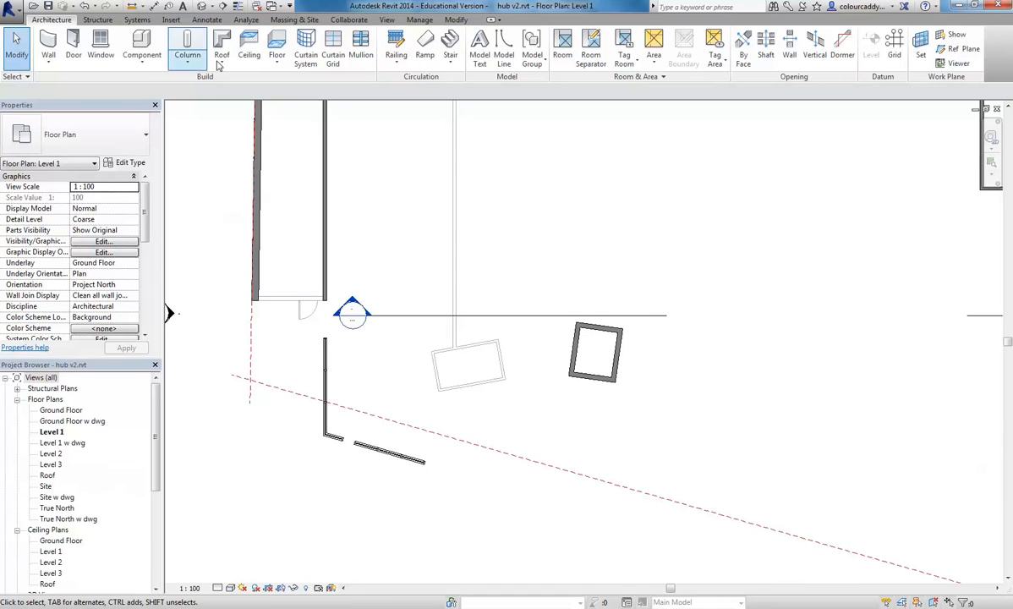
# Step: Paste the copied Frameless Glass curtain wall into the empty area below the storefront walls on the Level 1 plan
pyautogui.click(455, 22)
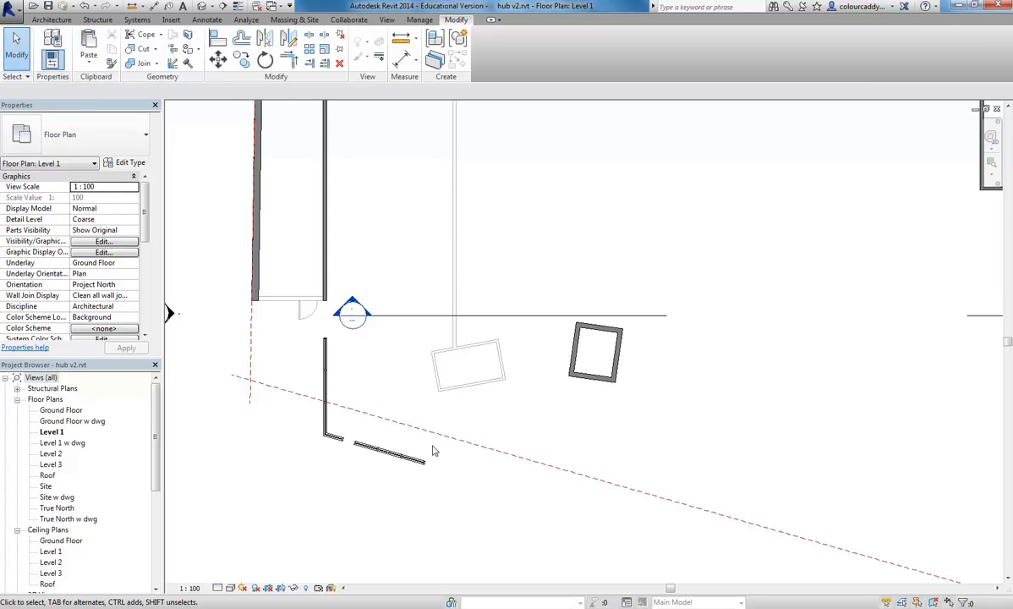
pyautogui.moveTo(427, 437); pyautogui.dragTo(454, 346, button='middle')
pyautogui.scroll(-2, 454, 346)
pyautogui.hotkey('ctrl', 'v')
pyautogui.click(345, 453)
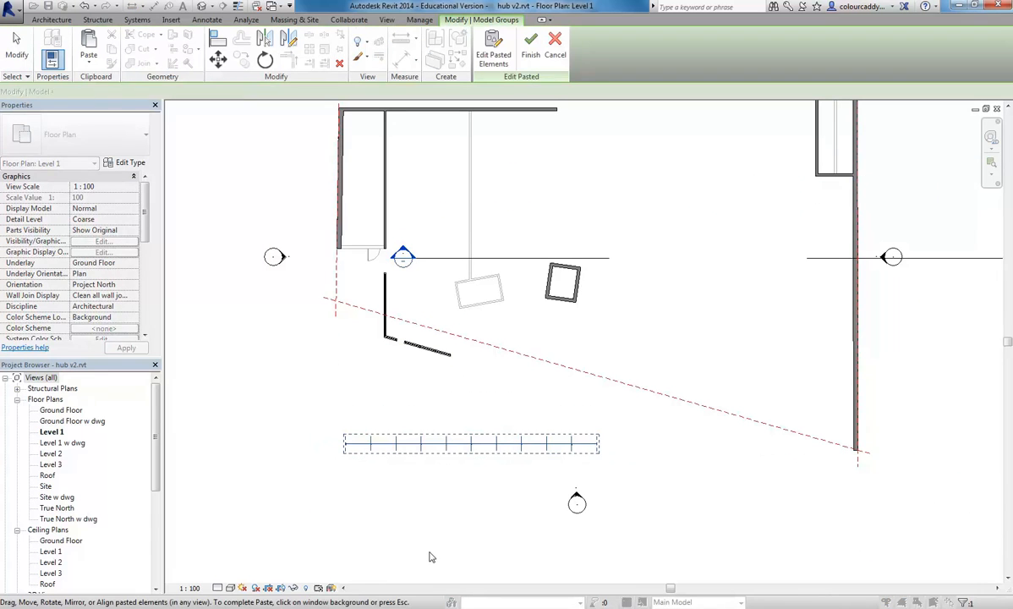
pyautogui.click(321, 411)
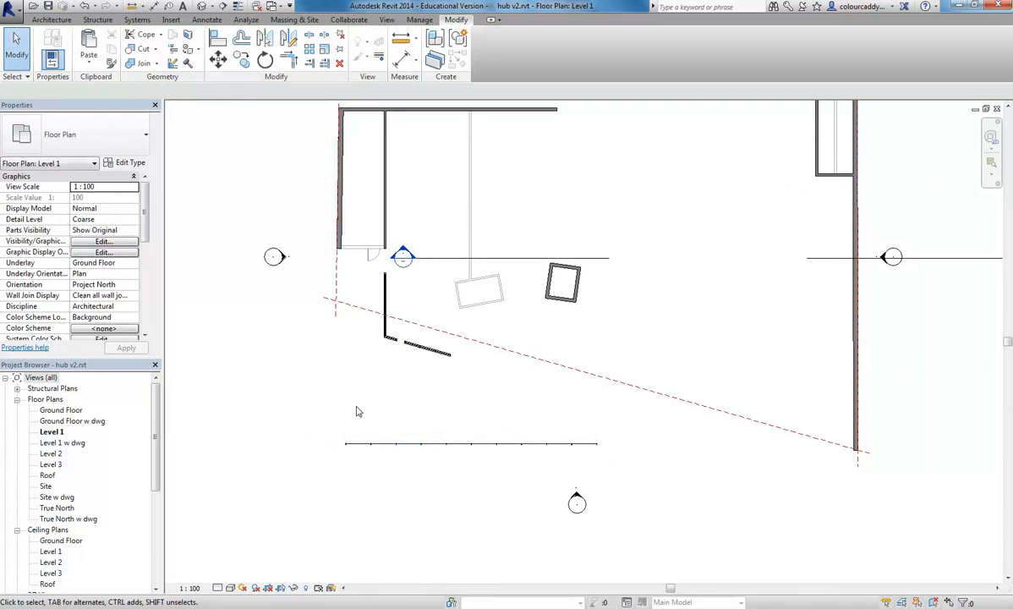
# Step: Delete the pasted Frameless Glass curtain wall from the default 3D view
pyautogui.click(201, 6)
pyautogui.scroll(-3, 480, 405)
pyautogui.moveTo(576, 450); pyautogui.dragTo(389, 355, button='middle')
pyautogui.scroll(1, 521, 345)
pyautogui.click(505, 370)
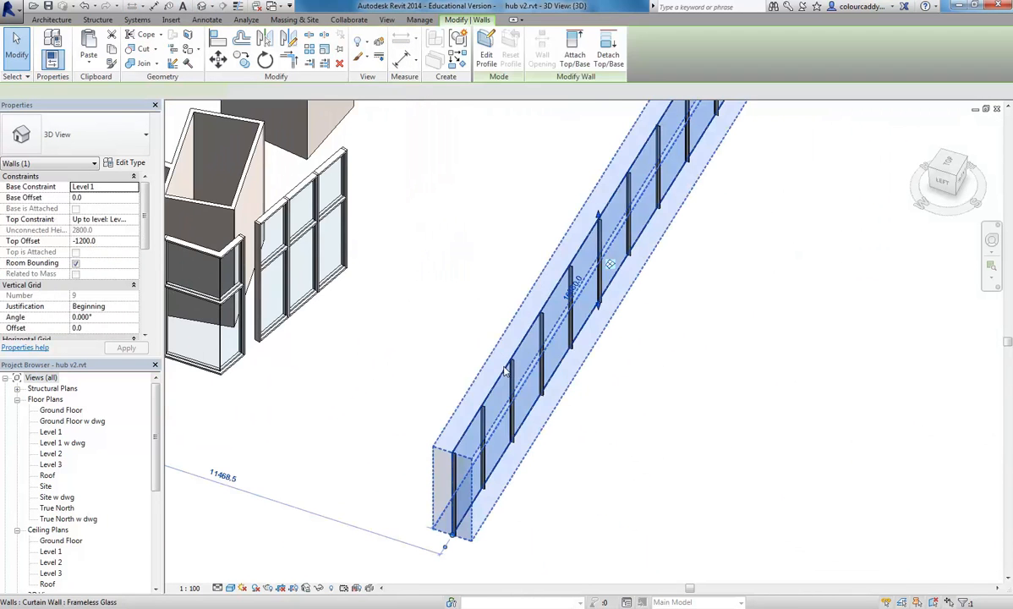
pyautogui.press('Delete')
# Step: Change the three Storefront curtain walls around the corner to the Frameless Glass type, keeping the non-associated gridlines
pyautogui.moveTo(389, 334); pyautogui.dragTo(569, 416, button='middle')
pyautogui.moveTo(318, 337); pyautogui.dragTo(437, 363, button='middle')
pyautogui.scroll(1, 465, 373)
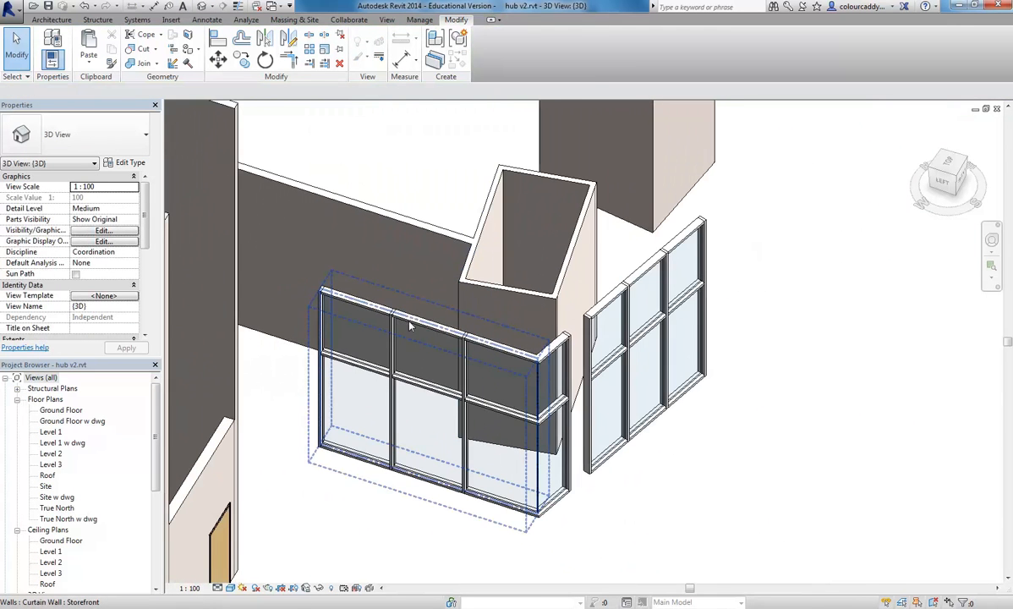
pyautogui.click(420, 324)
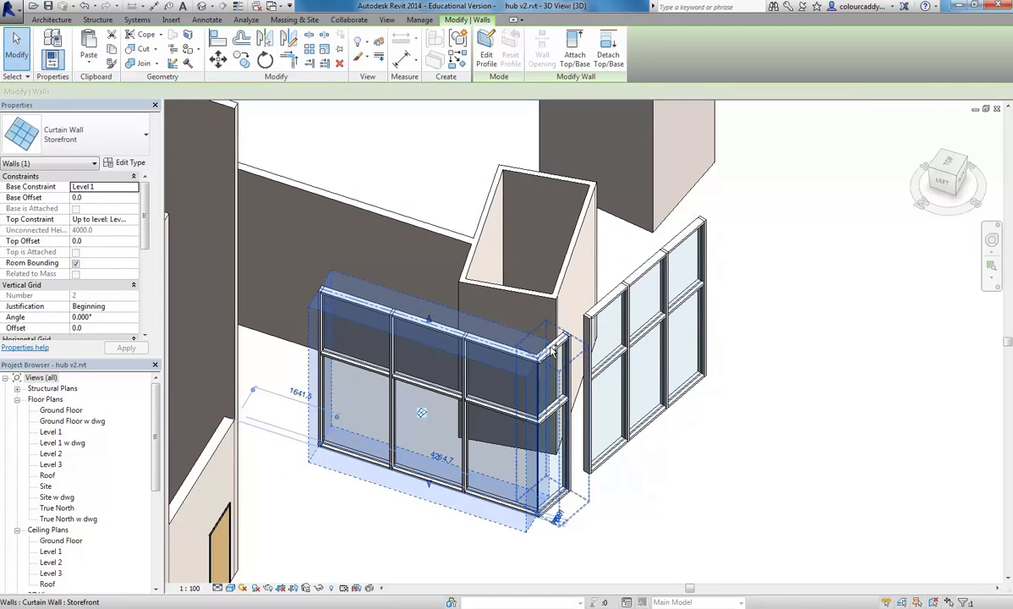
pyautogui.keyDown('ctrl'); pyautogui.click(569, 344); pyautogui.keyUp('ctrl')
pyautogui.keyDown('ctrl'); pyautogui.click(598, 306); pyautogui.keyUp('ctrl')
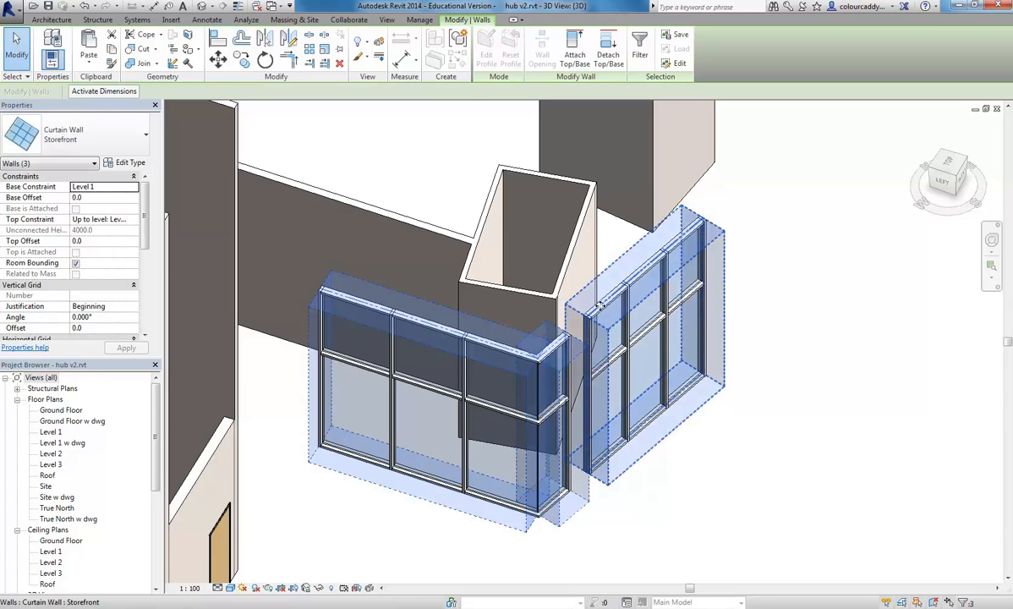
pyautogui.click(99, 139)
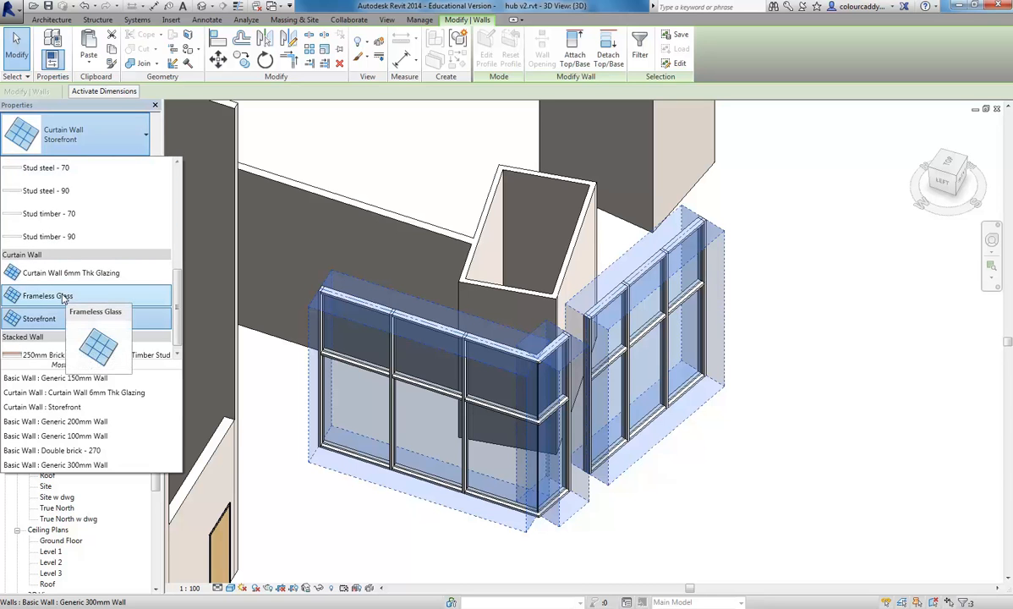
pyautogui.click(63, 298)
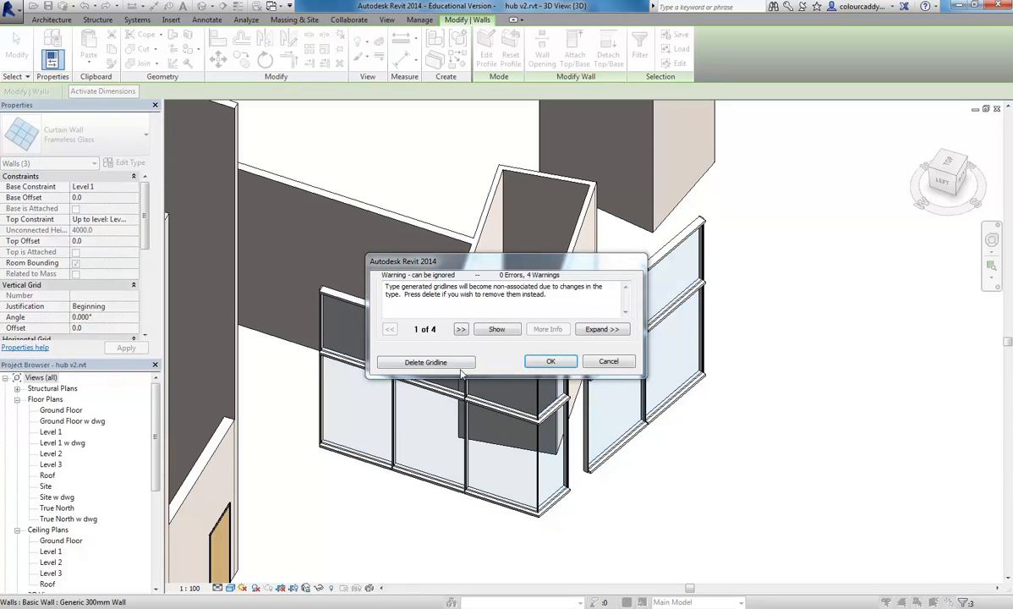
pyautogui.click(546, 362)
pyautogui.click(482, 530)
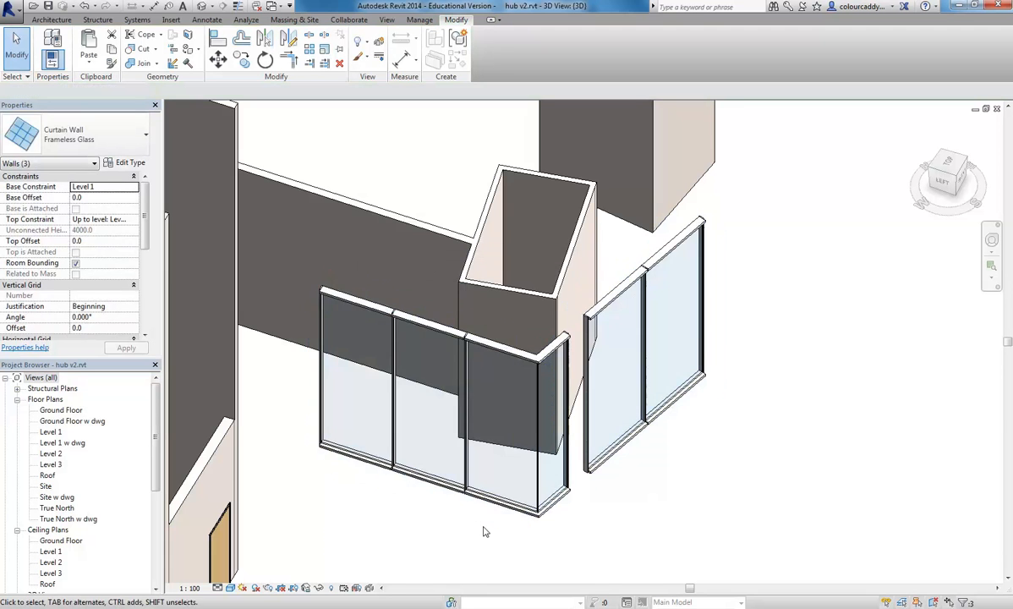
pyautogui.scroll(5, 516, 531)
pyautogui.moveTo(420, 301); pyautogui.dragTo(484, 396, button='middle')
pyautogui.scroll(-2, 369, 404)
pyautogui.scroll(-3, 514, 403)
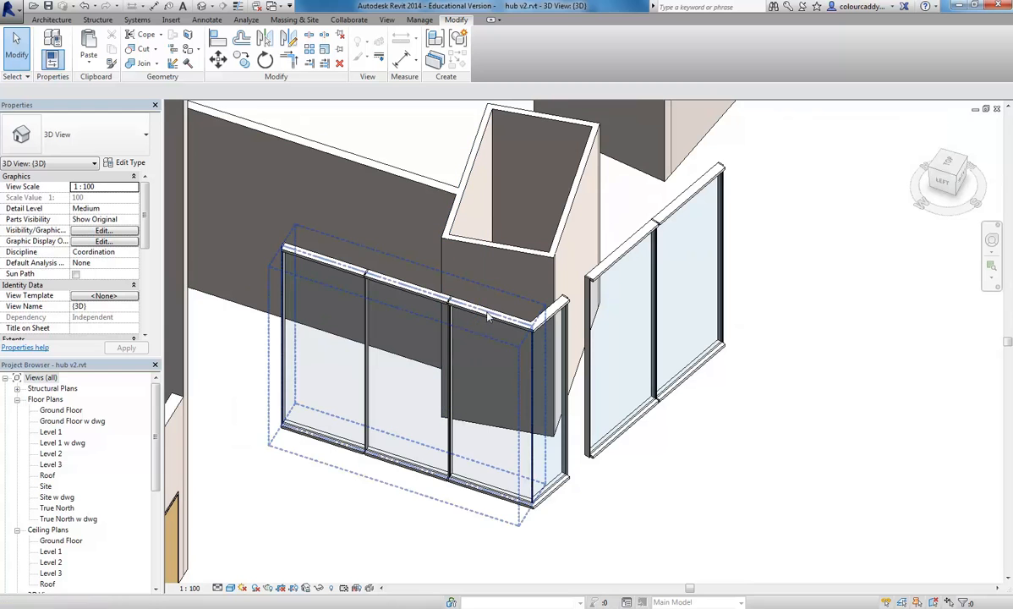
pyautogui.press('Tab')
pyautogui.press('Tab')
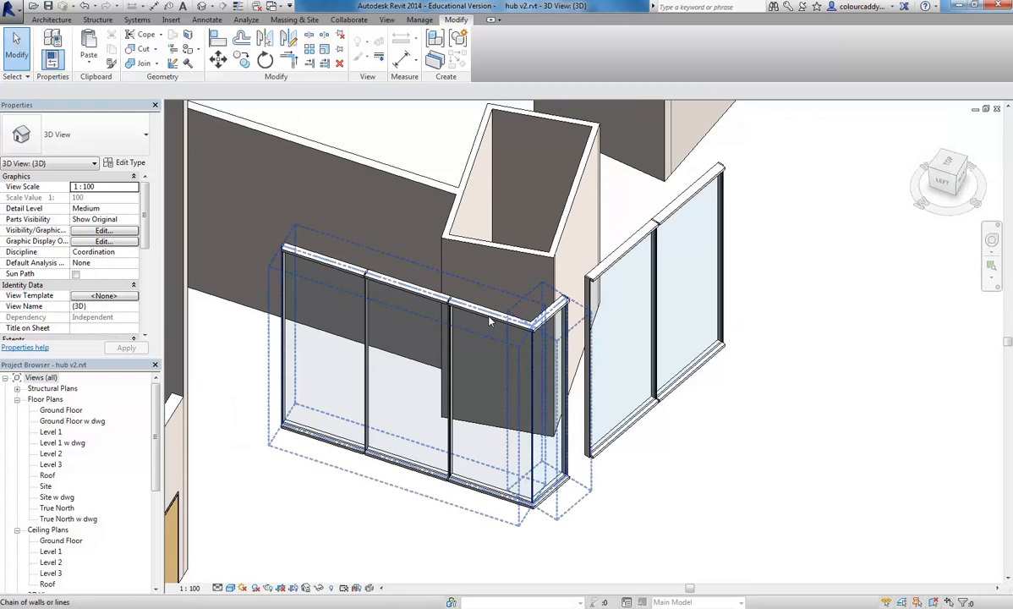
pyautogui.click(489, 320)
pyautogui.click(633, 471)
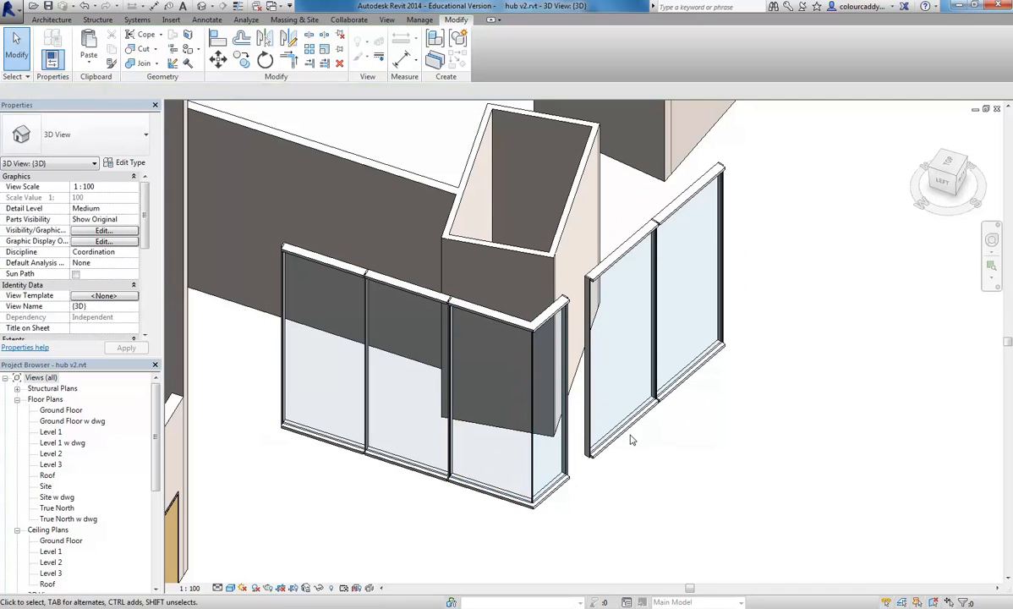
# Step: Delete all the 50 x 150mm rectangular mullions running along the tops and bottoms of the corner glass walls
pyautogui.press('Tab')
pyautogui.click(626, 435)
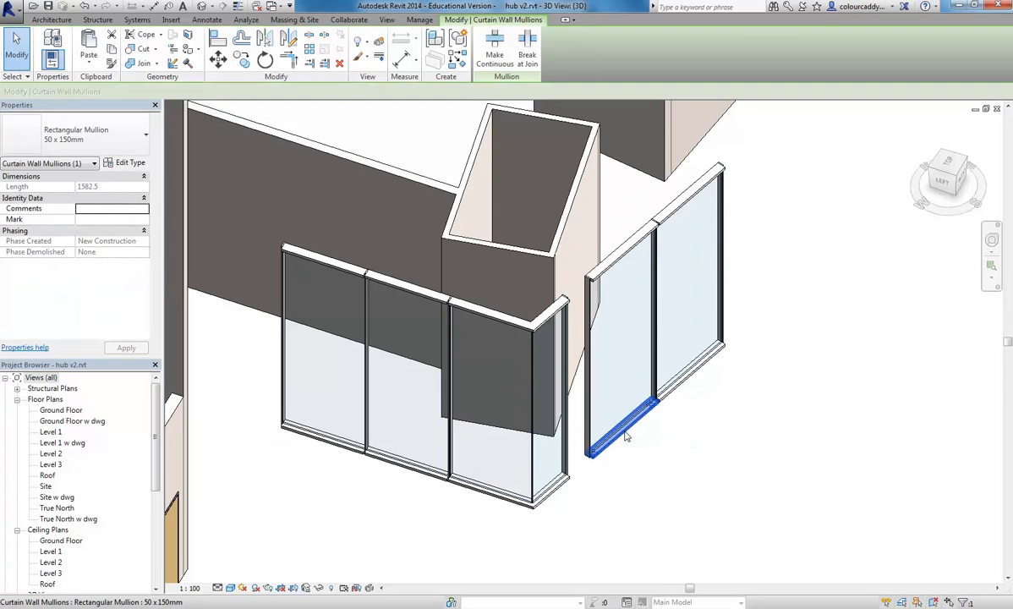
pyautogui.rightClick(626, 435)
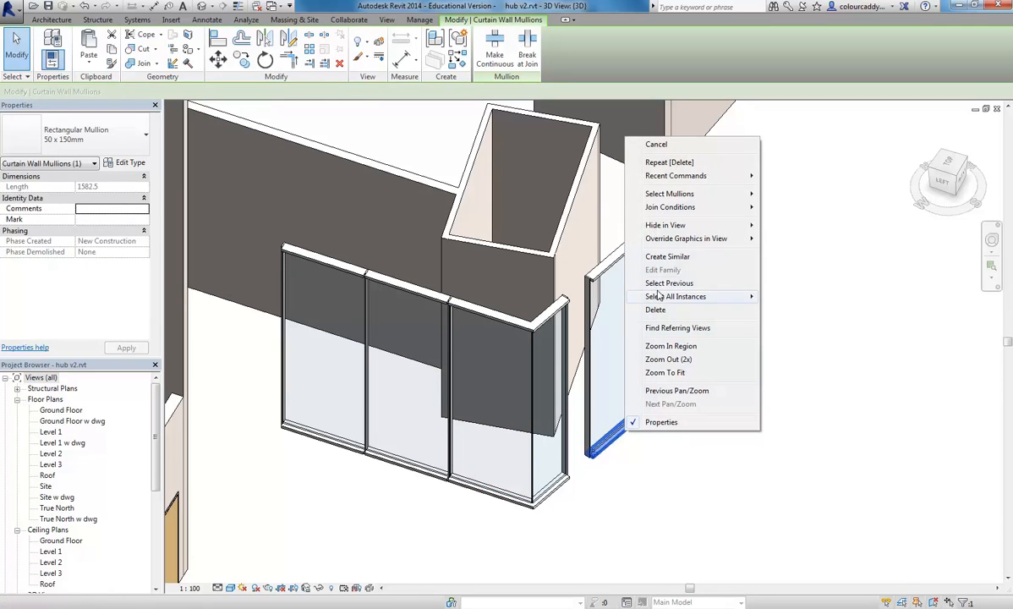
pyautogui.moveTo(746, 296)
pyautogui.click(803, 309)
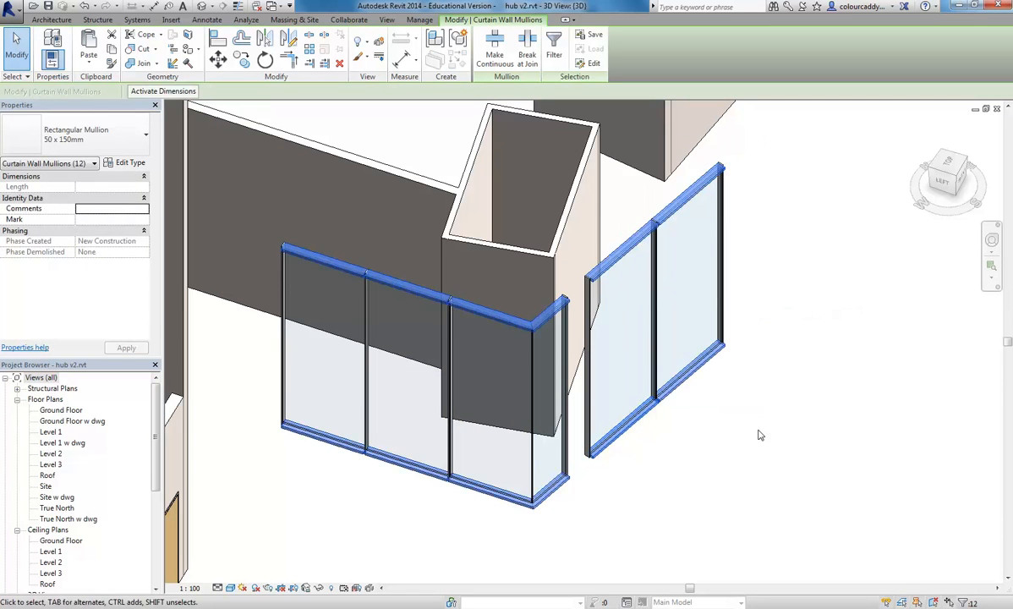
pyautogui.scroll(-4, 738, 372)
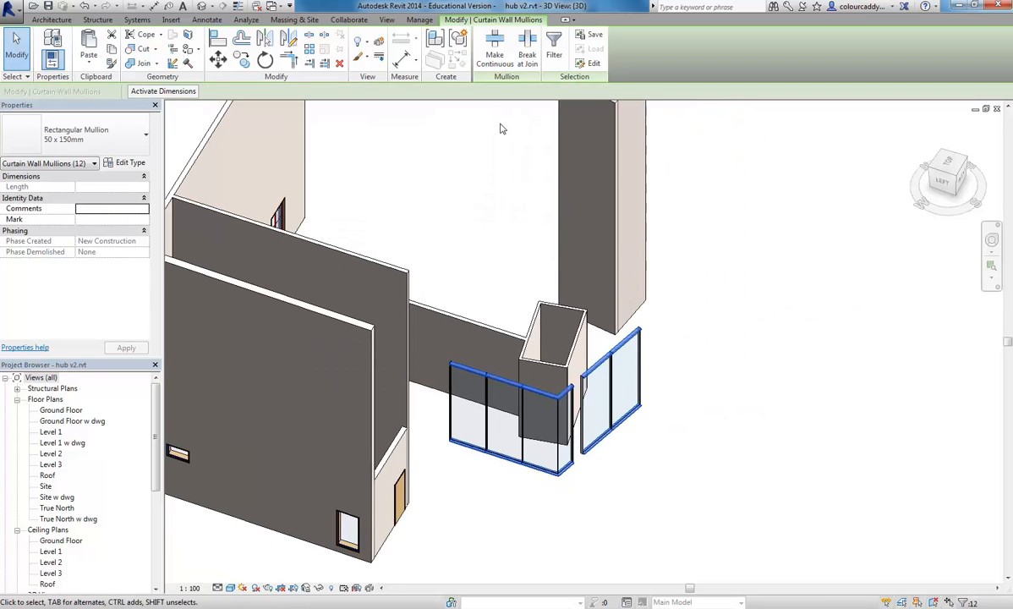
pyautogui.press('Delete')
# Step: Inspect the frameless corner glass walls and the surrounding building from several angles in the 3D view
pyautogui.scroll(2, 570, 524)
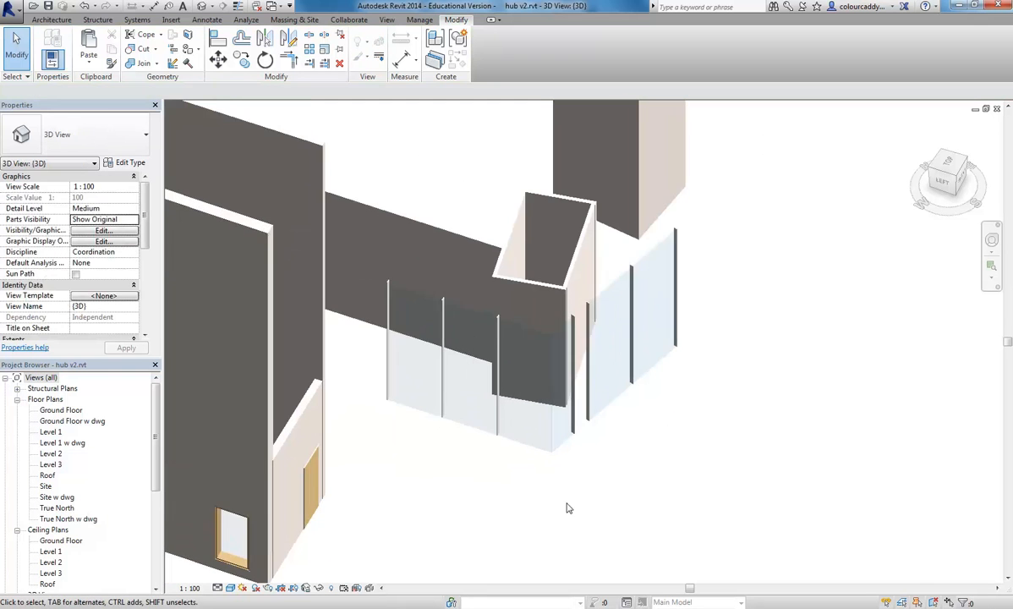
pyautogui.scroll(3, 529, 272)
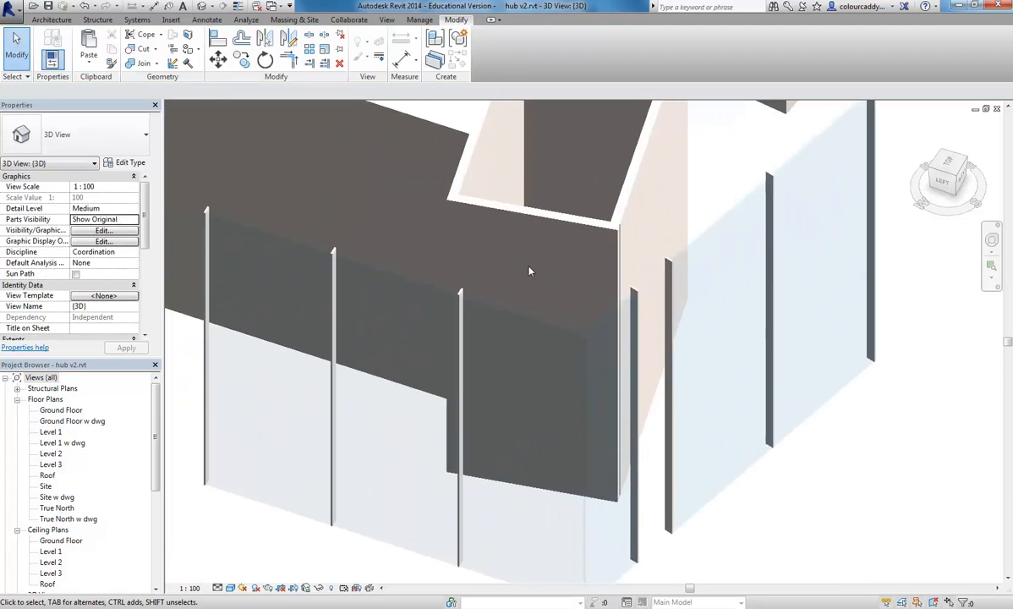
pyautogui.scroll(-2, 530, 272)
pyautogui.moveTo(530, 272); pyautogui.dragTo(512, 379, button='middle')
pyautogui.scroll(-2, 527, 308)
pyautogui.moveTo(465, 275); pyautogui.dragTo(512, 252, button='middle')
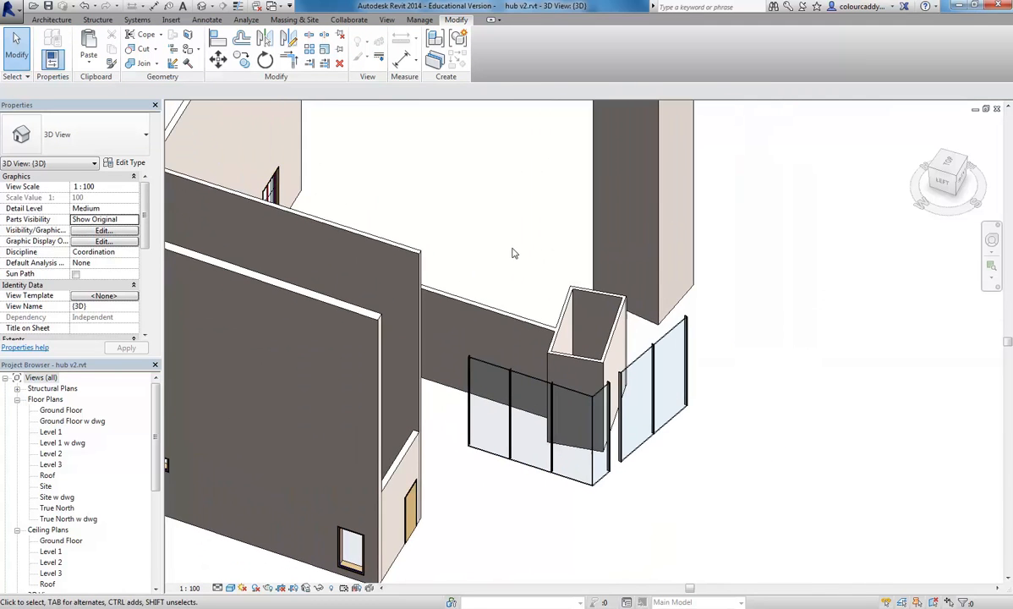
pyautogui.scroll(-4, 525, 262)
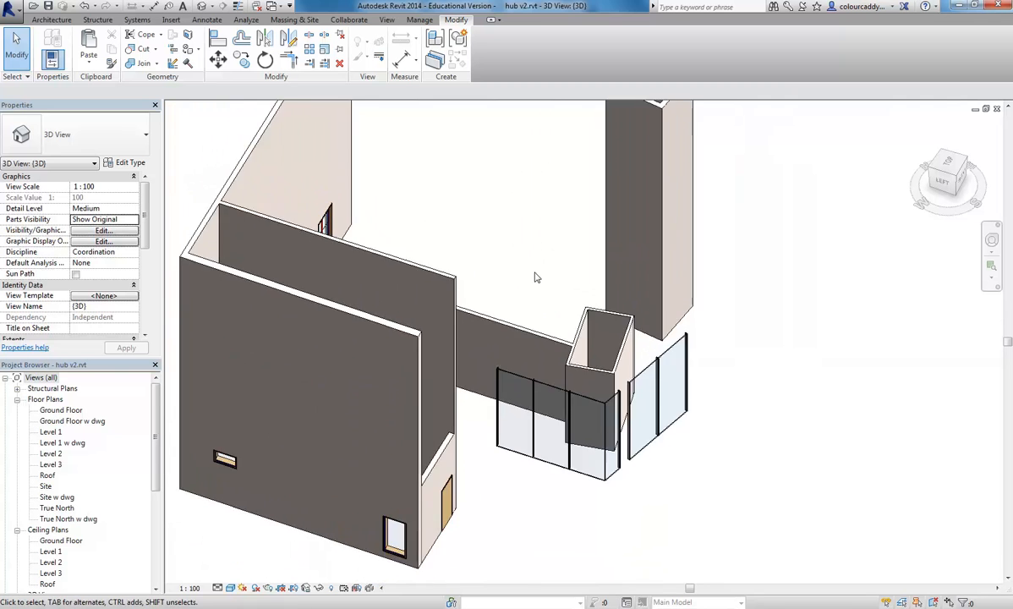
pyautogui.keyDown('shift'); pyautogui.moveTo(536, 276); pyautogui.dragTo(463, 241, button='middle'); pyautogui.keyUp('shift')
pyautogui.scroll(-1, 695, 245)
pyautogui.moveTo(695, 245); pyautogui.dragTo(553, 411, button='middle')
# Step: Compare the extents of Section 1 with the South elevation, finishing in Section 1
pyautogui.moveTo(155, 432); pyautogui.dragTo(155, 504)
pyautogui.click(54, 540)
pyautogui.doubleClick(54, 540)
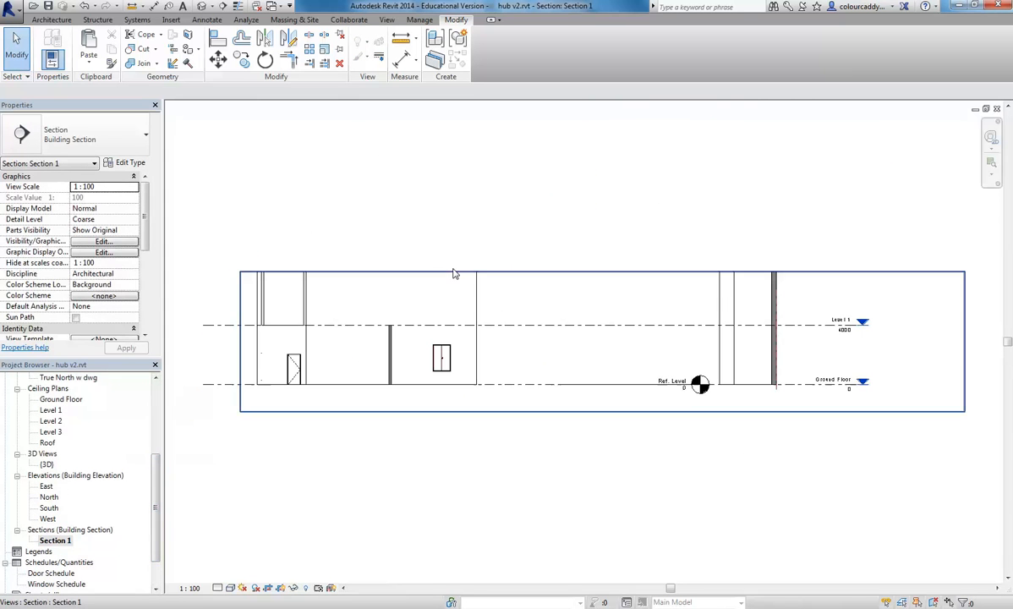
pyautogui.doubleClick(47, 508)
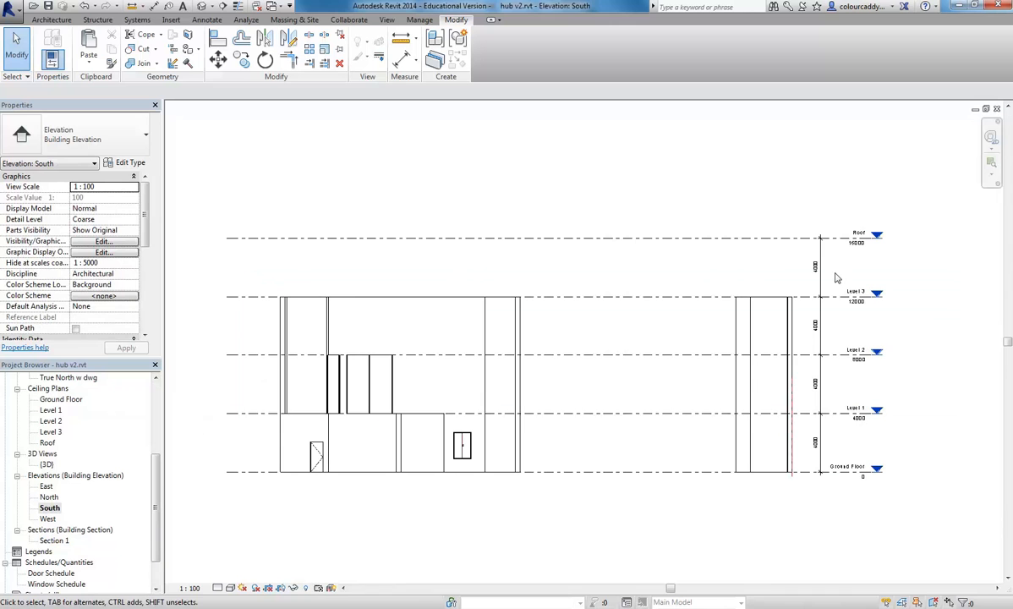
pyautogui.doubleClick(54, 540)
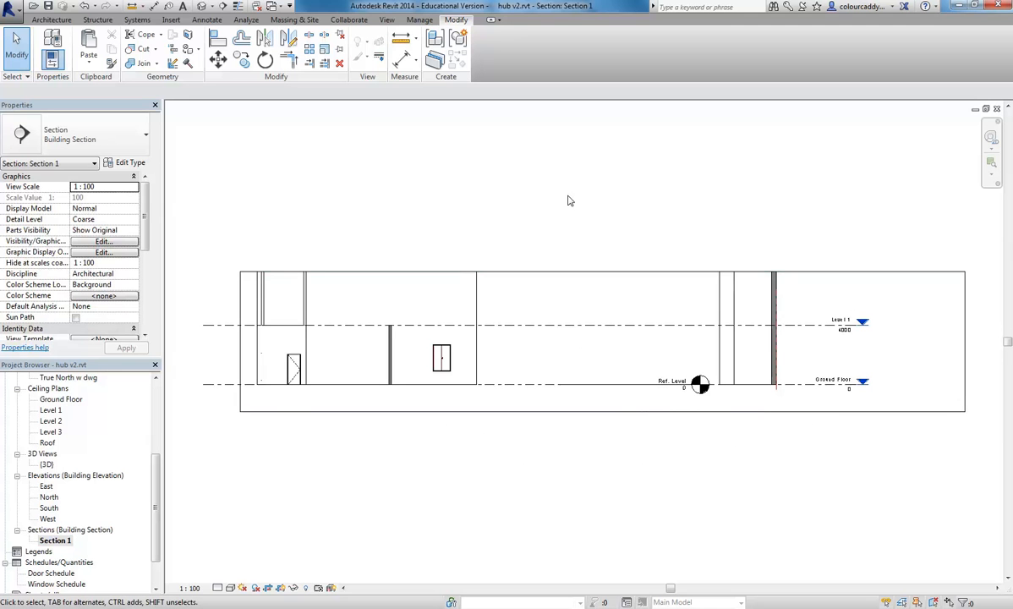
# Step: Extend the crop region of Section 1 upward past the Roof level
pyautogui.scroll(-1, 539, 230)
pyautogui.moveTo(540, 231); pyautogui.dragTo(589, 287, button='middle')
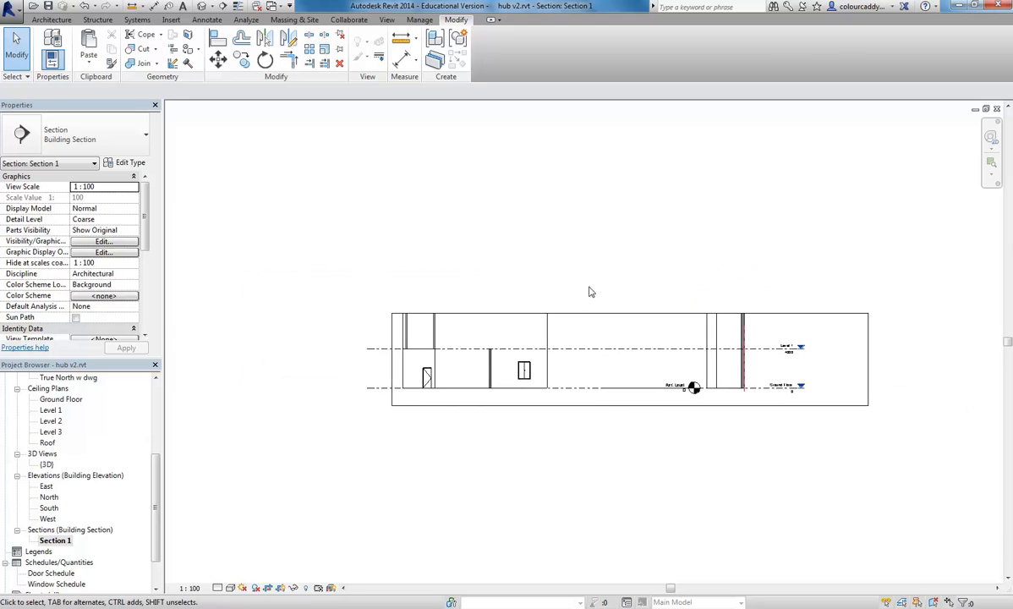
pyautogui.click(609, 406)
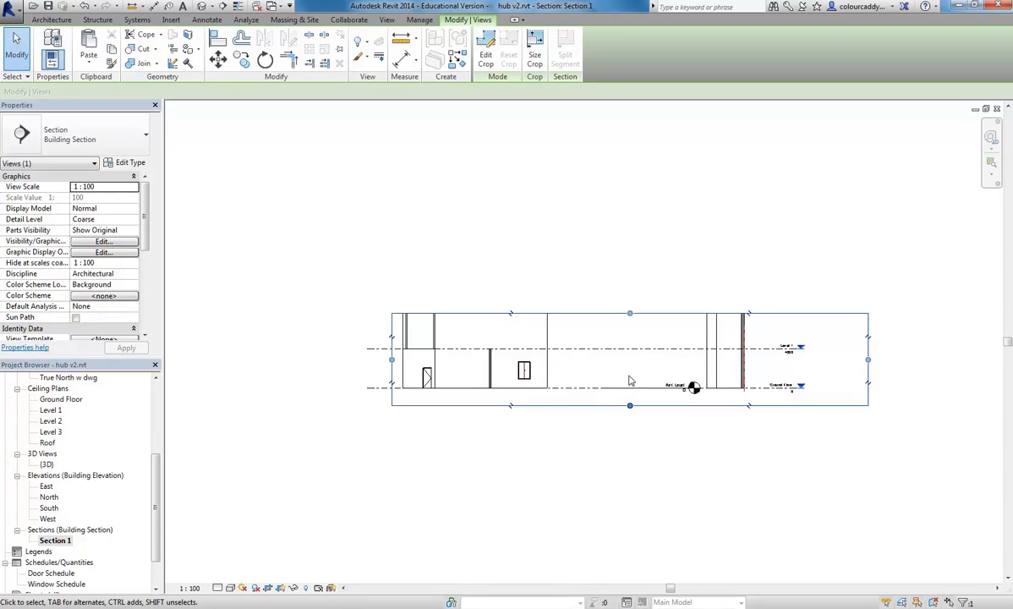
pyautogui.moveTo(630, 313); pyautogui.dragTo(629, 178)
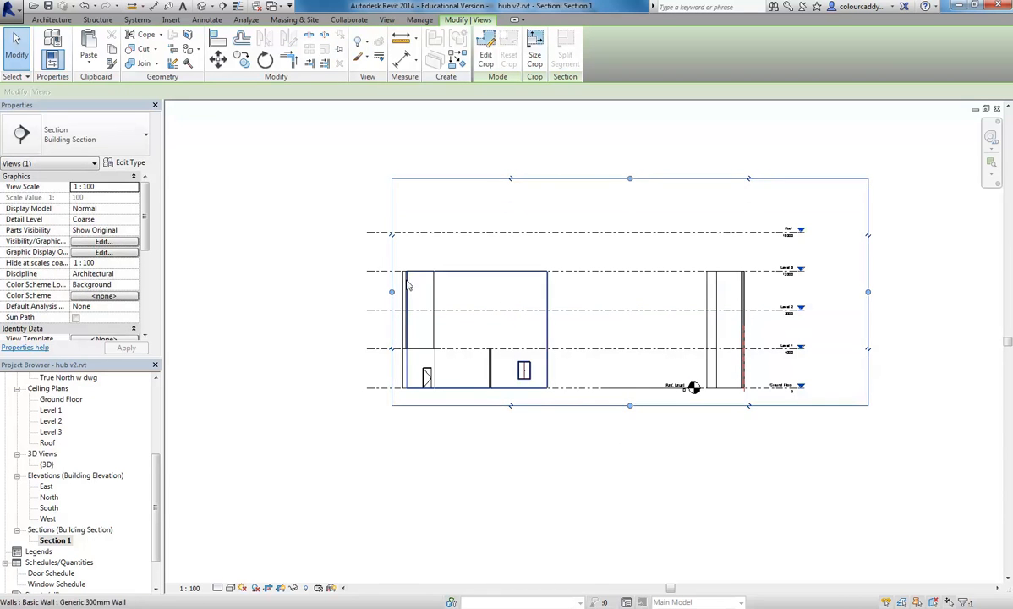
# Step: Resize the crop region's two sides so it frames only the middle part of the building in Section 1
pyautogui.moveTo(392, 292); pyautogui.dragTo(294, 292)
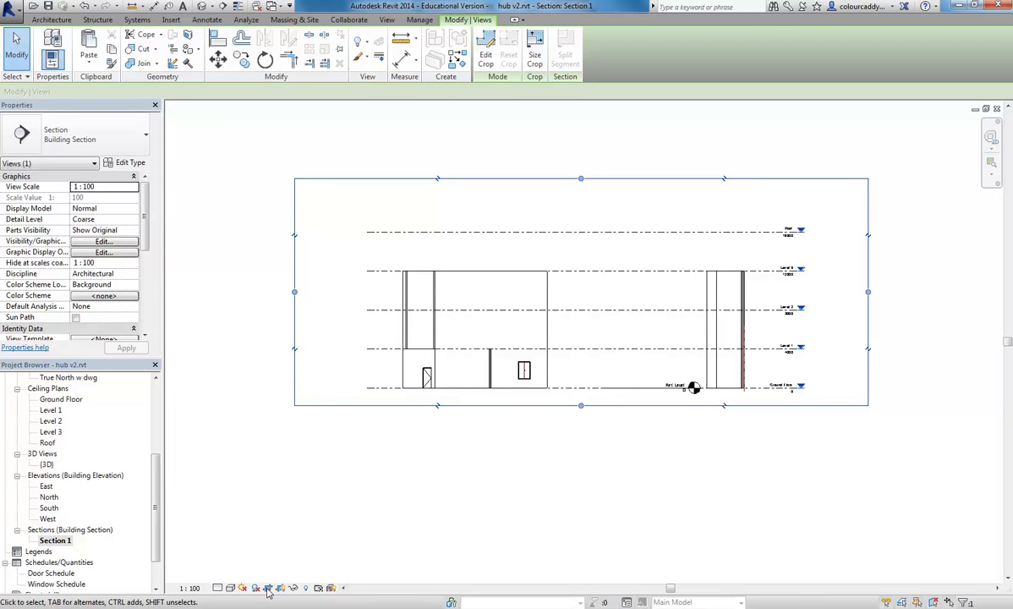
pyautogui.moveTo(296, 292); pyautogui.dragTo(487, 288)
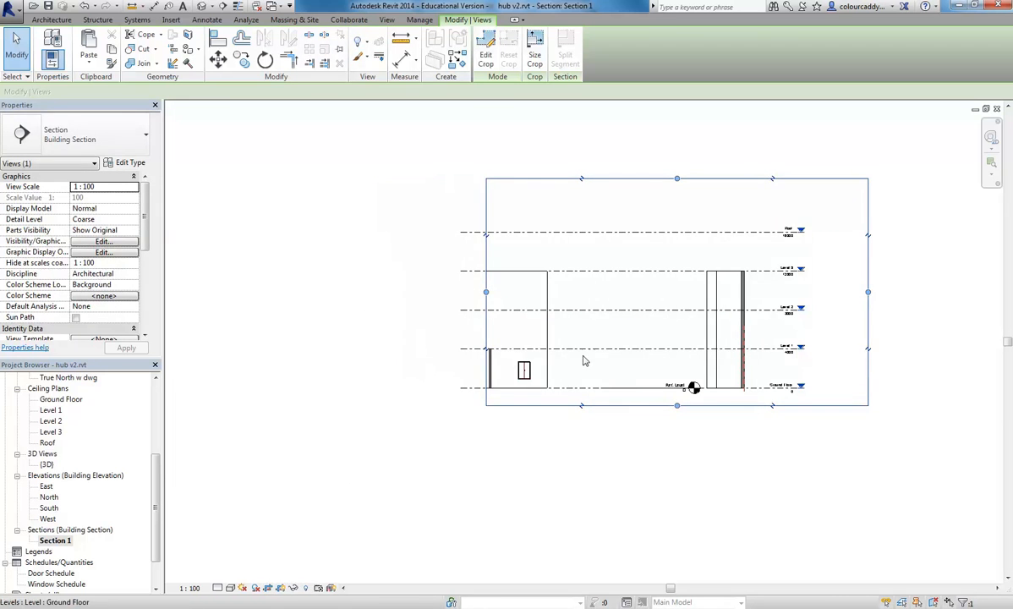
pyautogui.moveTo(867, 292); pyautogui.dragTo(667, 292)
pyautogui.click(617, 466)
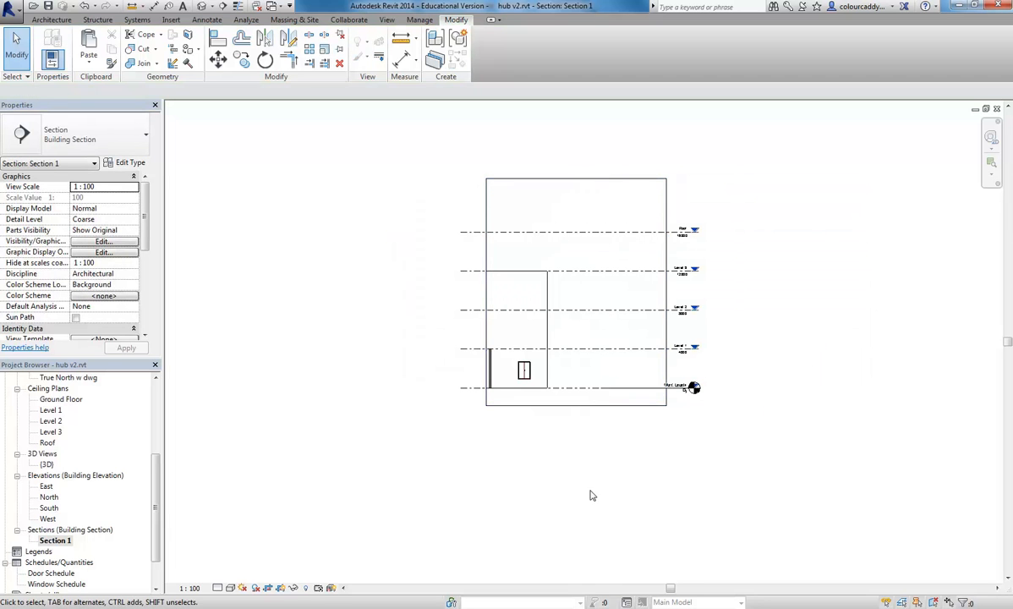
# Step: Turn off view cropping in Section 1 and hide its crop region
pyautogui.click(269, 589)
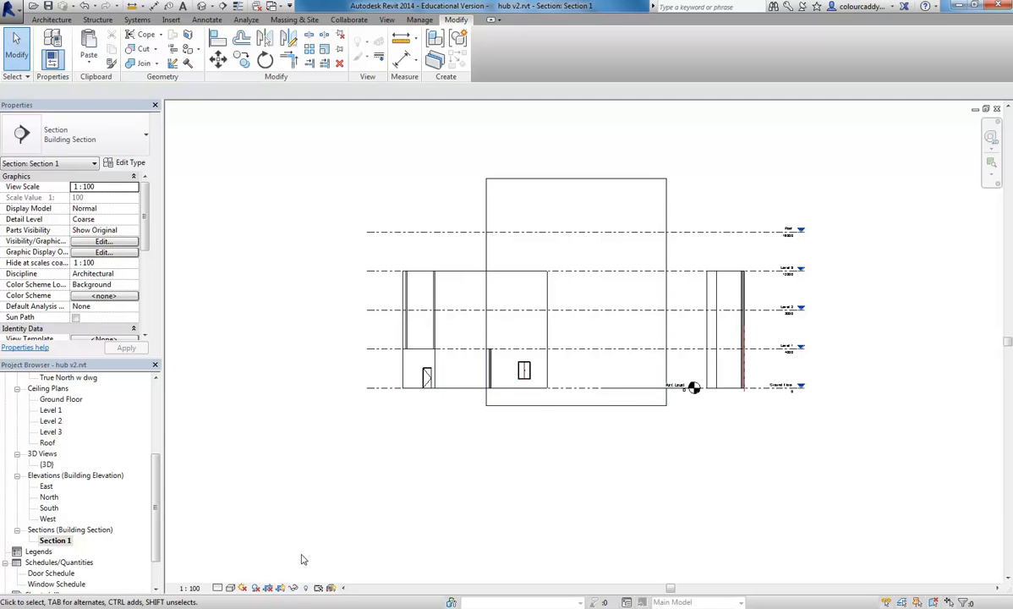
pyautogui.click(281, 588)
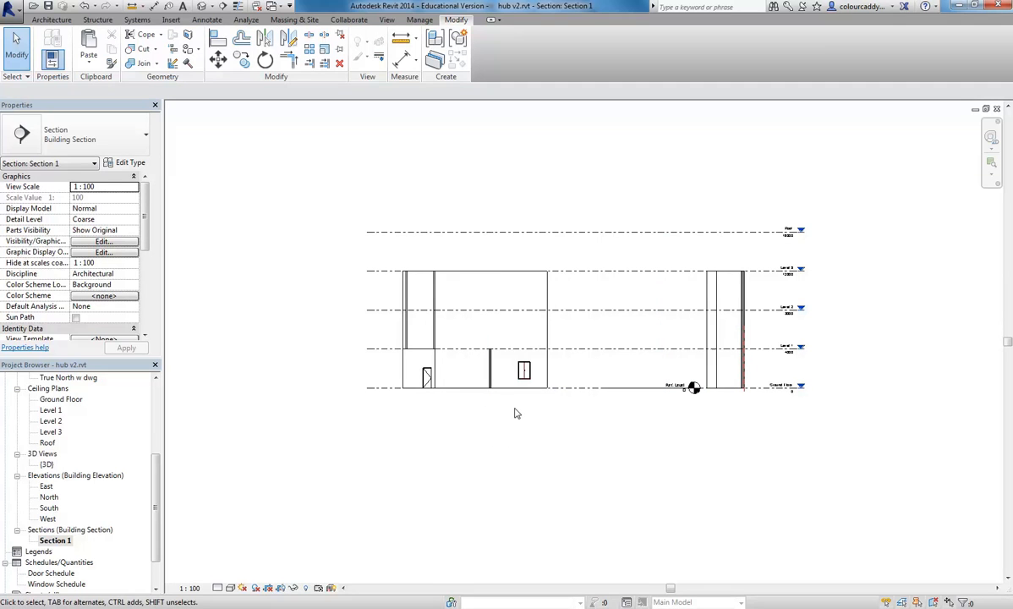
pyautogui.scroll(2, 580, 192)
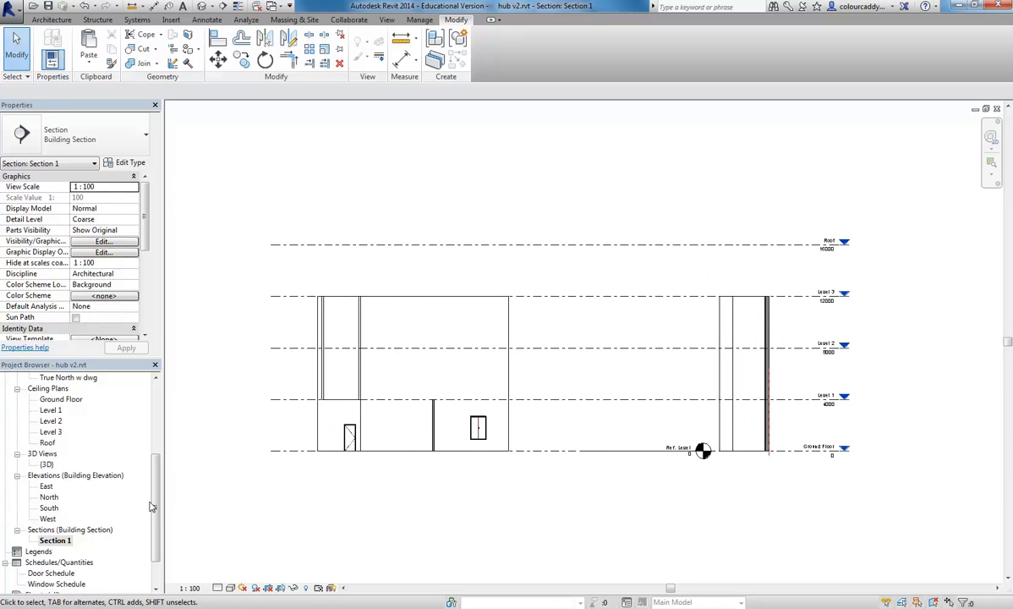
# Step: Look over the building in the default 3D view and in the Level 1 floor plan
pyautogui.moveTo(156, 511); pyautogui.dragTo(157, 478)
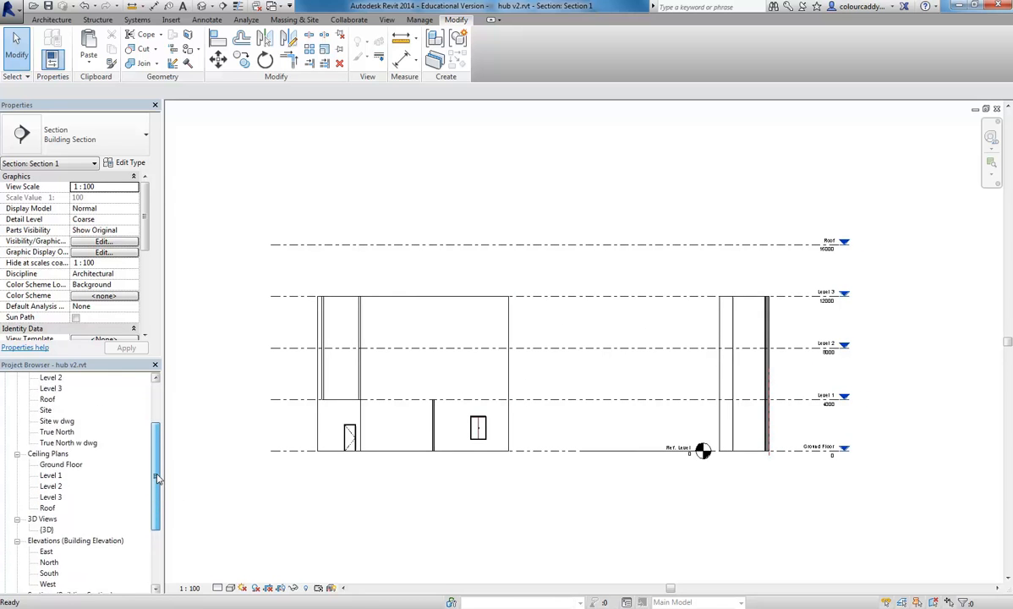
pyautogui.doubleClick(47, 529)
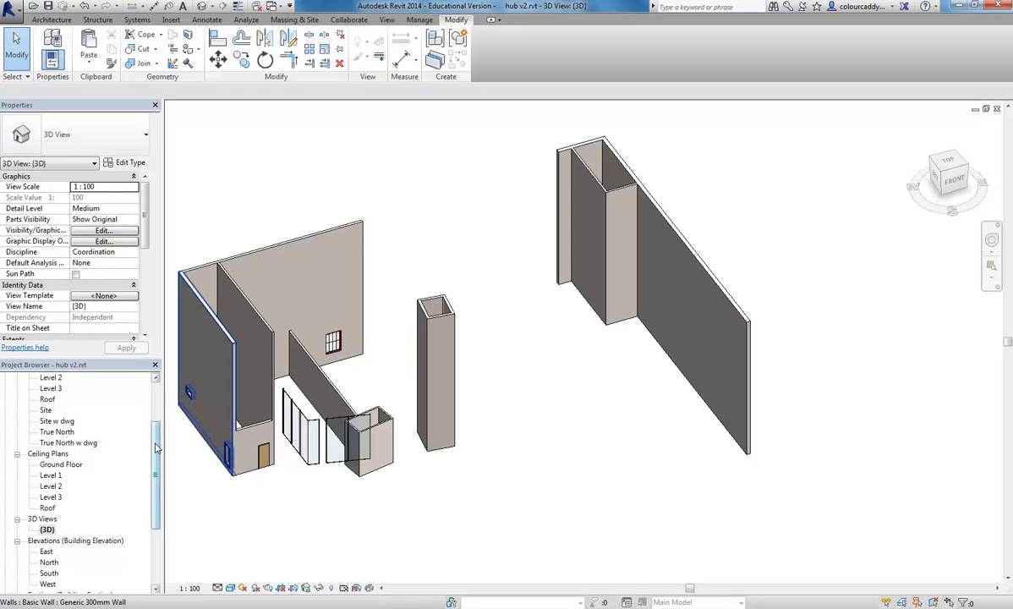
pyautogui.moveTo(156, 448); pyautogui.dragTo(155, 410)
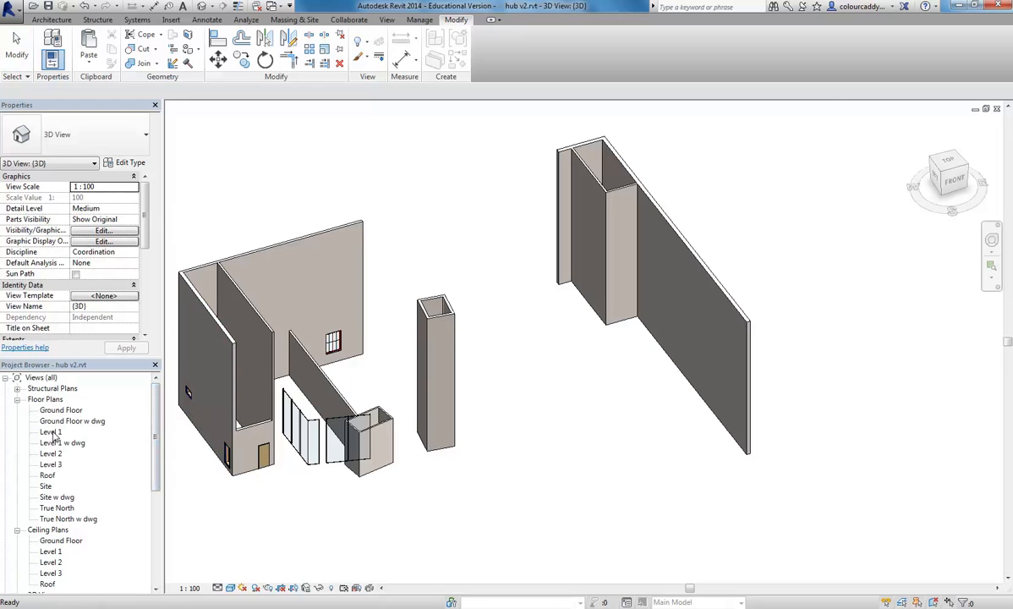
pyautogui.doubleClick(52, 433)
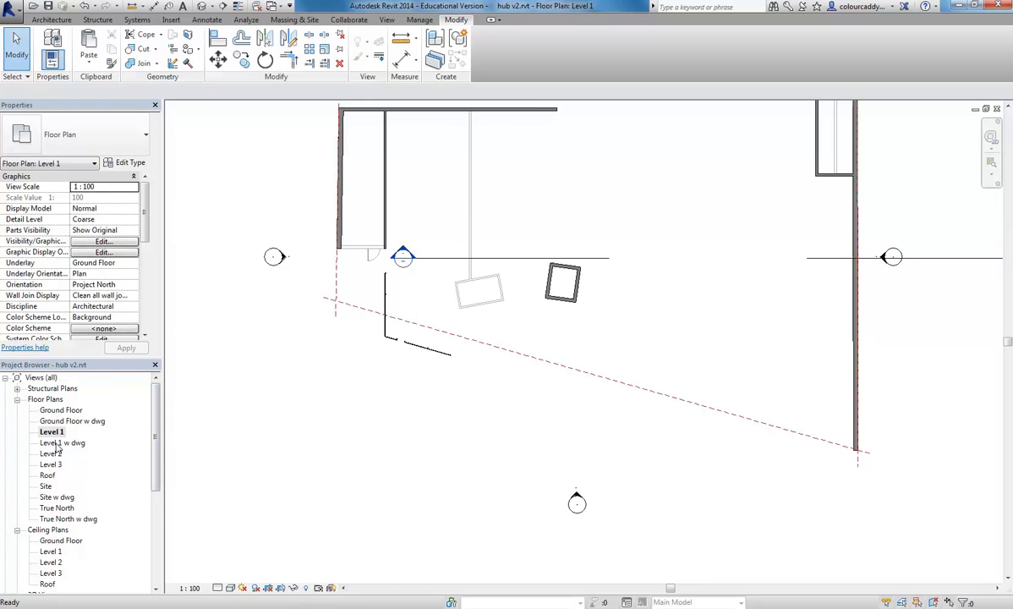
pyautogui.moveTo(349, 414); pyautogui.dragTo(313, 464, button='middle')
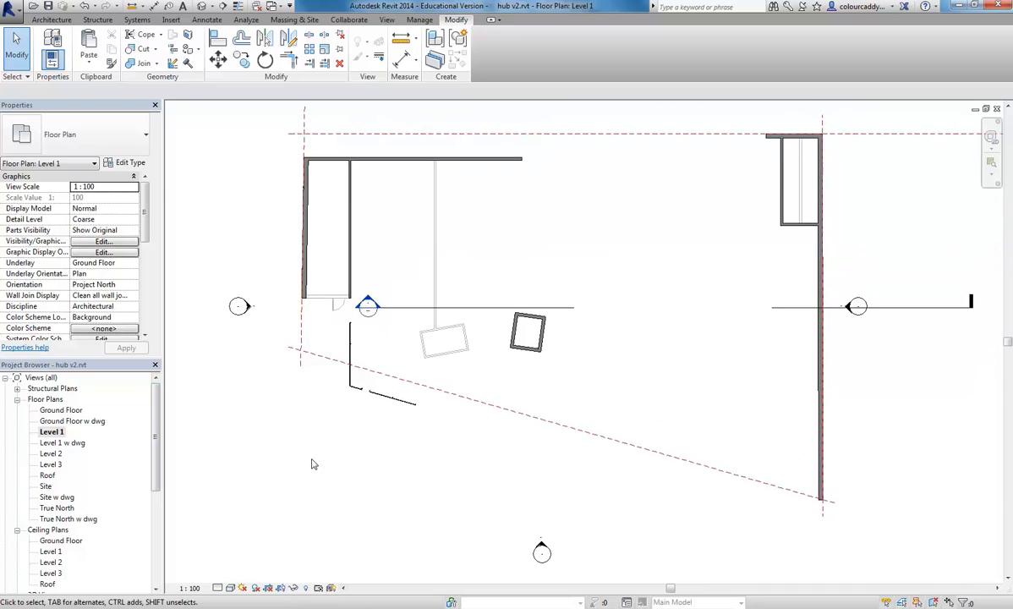
# Step: Open the Level 1 w dwg floor plan and bring the whole building with its imported drawing into view
pyautogui.doubleClick(62, 442)
pyautogui.scroll(-4, 618, 285)
pyautogui.scroll(-1, 719, 184)
pyautogui.moveTo(725, 197); pyautogui.dragTo(302, 311, button='middle')
pyautogui.scroll(-4, 303, 310)
pyautogui.moveTo(382, 252); pyautogui.dragTo(327, 353, button='middle')
pyautogui.scroll(-4, 328, 354)
pyautogui.scroll(-4, 380, 376)
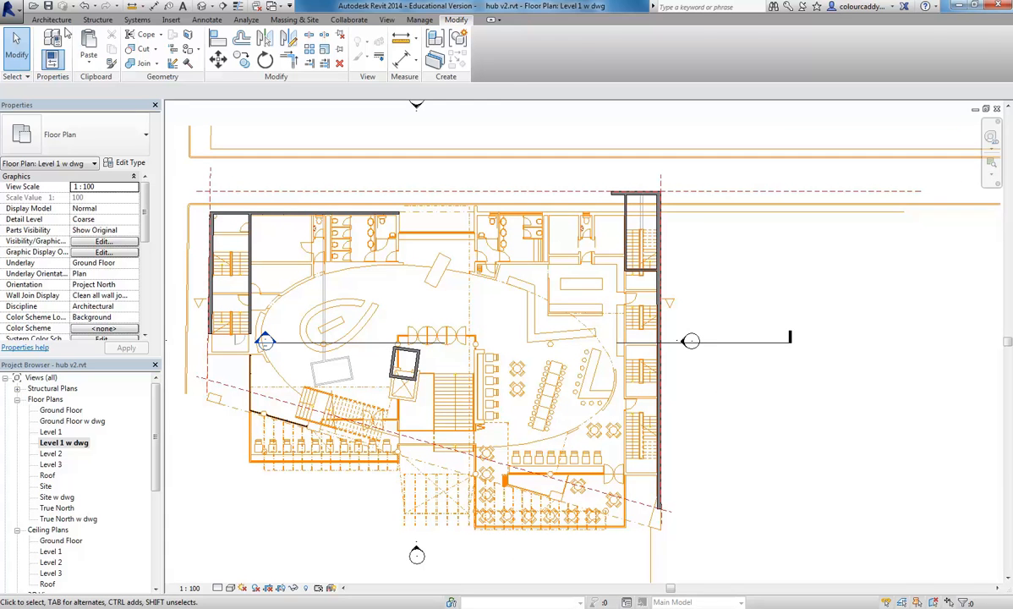
# Step: Move the HUB-FIRST.dwg import from the building's upper-left outer wall corner up to the intersection of the dashed red boundary lines
pyautogui.click(52, 19)
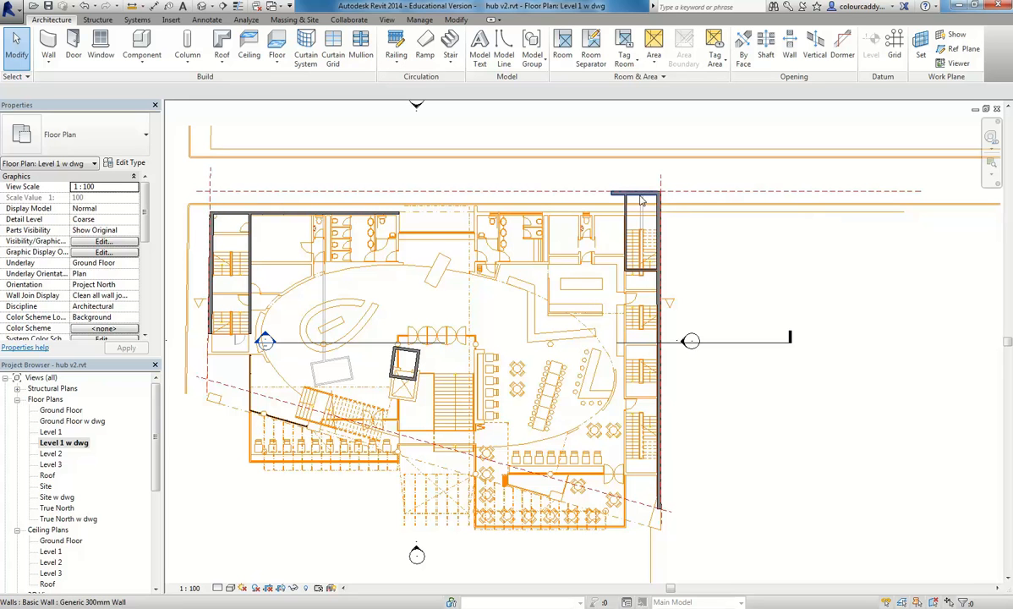
pyautogui.click(266, 208)
pyautogui.scroll(3, 287, 209)
pyautogui.scroll(5, 292, 225)
pyautogui.click(218, 58)
pyautogui.click(301, 319)
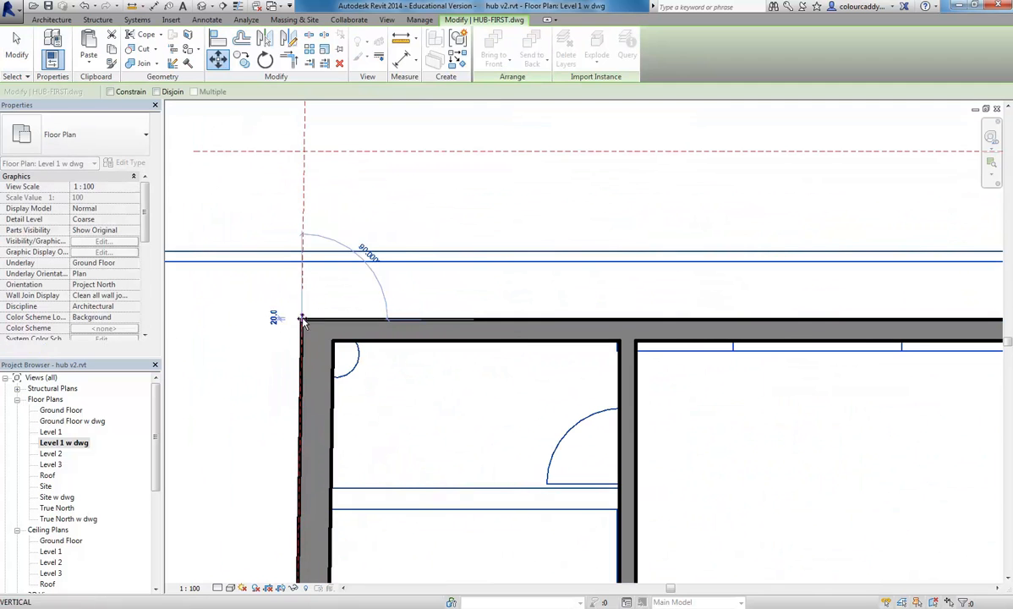
pyautogui.click(305, 151)
pyautogui.scroll(-10, 303, 152)
pyautogui.scroll(-5, 303, 156)
pyautogui.moveTo(400, 215); pyautogui.dragTo(438, 241, button='middle')
pyautogui.press('Escape')
# Step: Start a Generic 150mm floor boundary sketch on Level 1, dismissing the save reminder without saving
pyautogui.scroll(2, 436, 195)
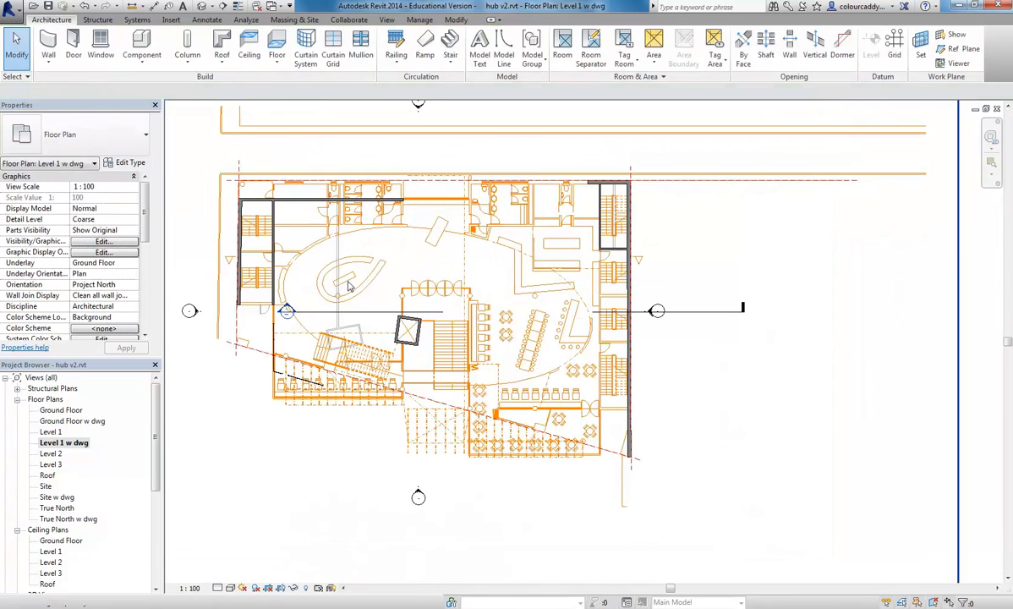
pyautogui.moveTo(285, 423); pyautogui.dragTo(259, 447, button='middle')
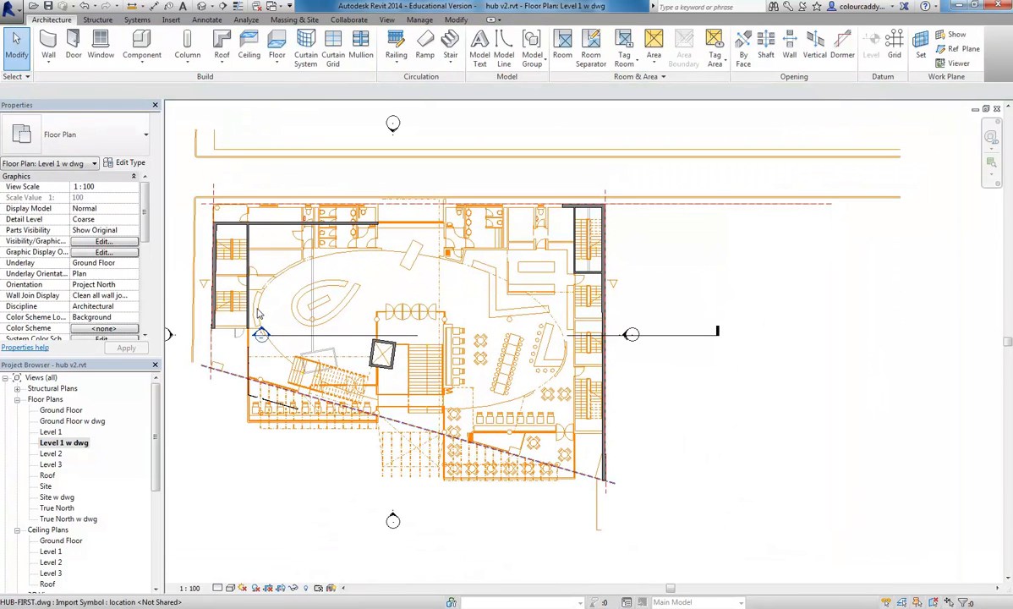
pyautogui.click(277, 42)
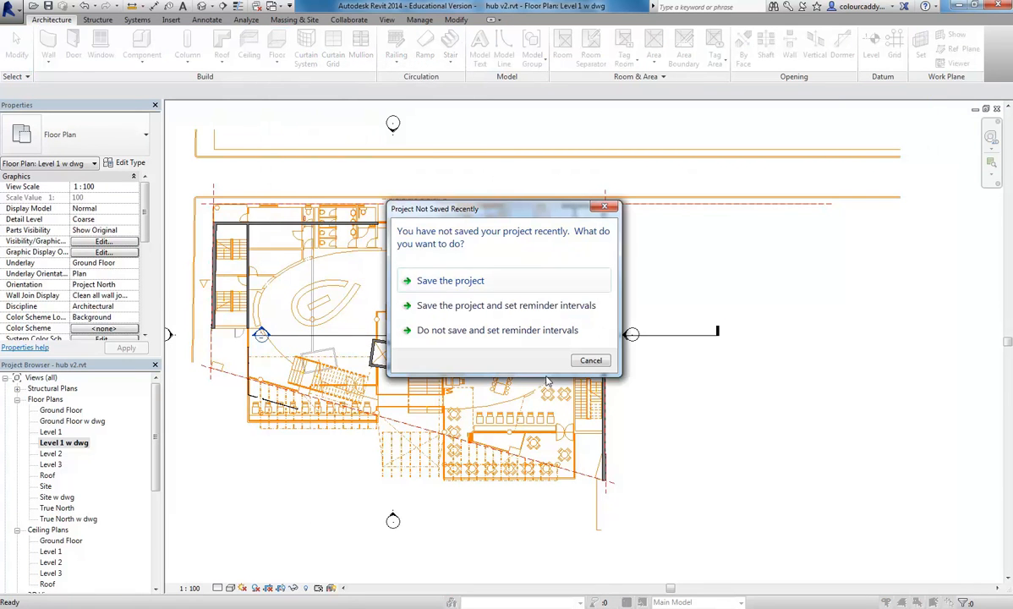
pyautogui.click(592, 361)
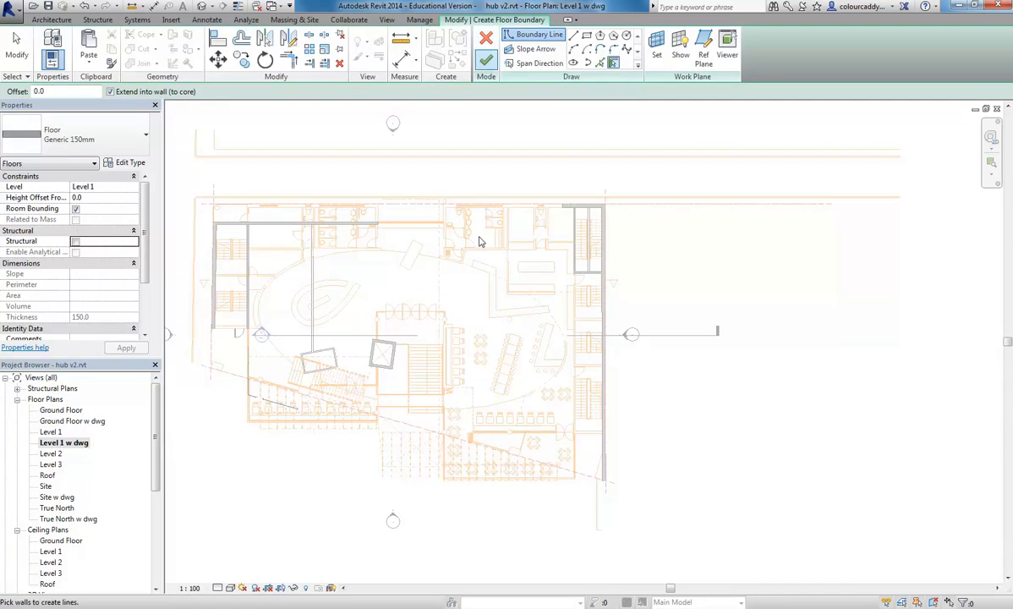
pyautogui.scroll(1, 416, 350)
pyautogui.scroll(1, 439, 361)
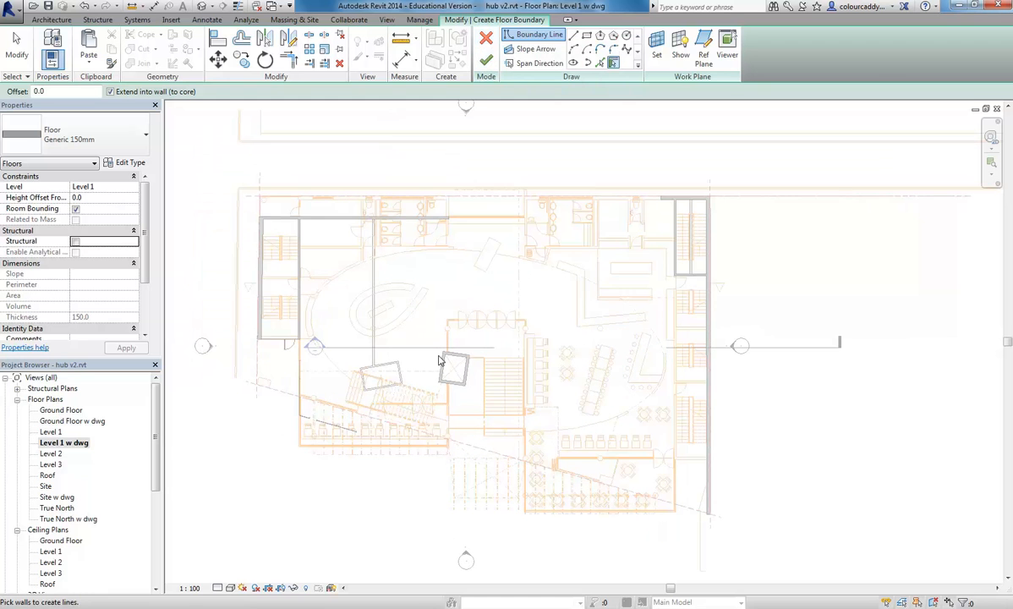
pyautogui.moveTo(414, 368); pyautogui.dragTo(403, 360, button='middle')
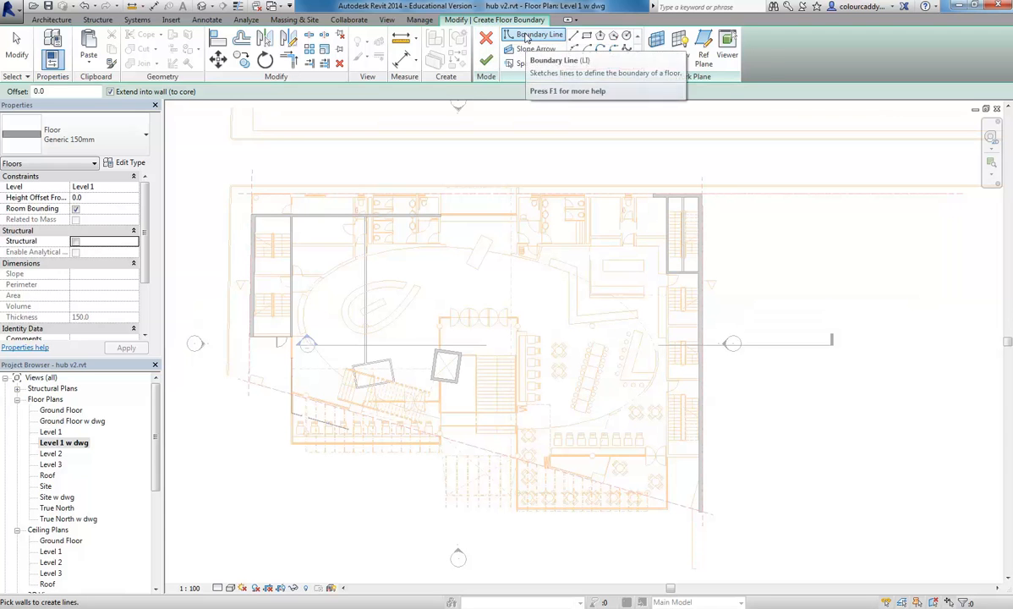
# Step: Create a floor boundary line along the inner face of the building's right-hand outer wall using Pick Walls
pyautogui.click(574, 37)
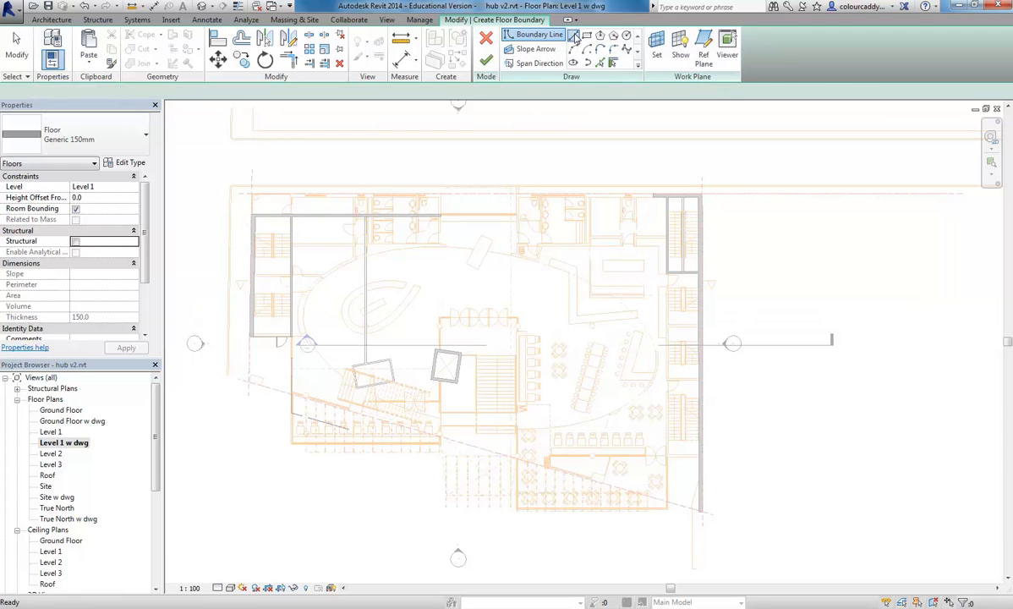
pyautogui.click(613, 64)
pyautogui.scroll(4, 703, 249)
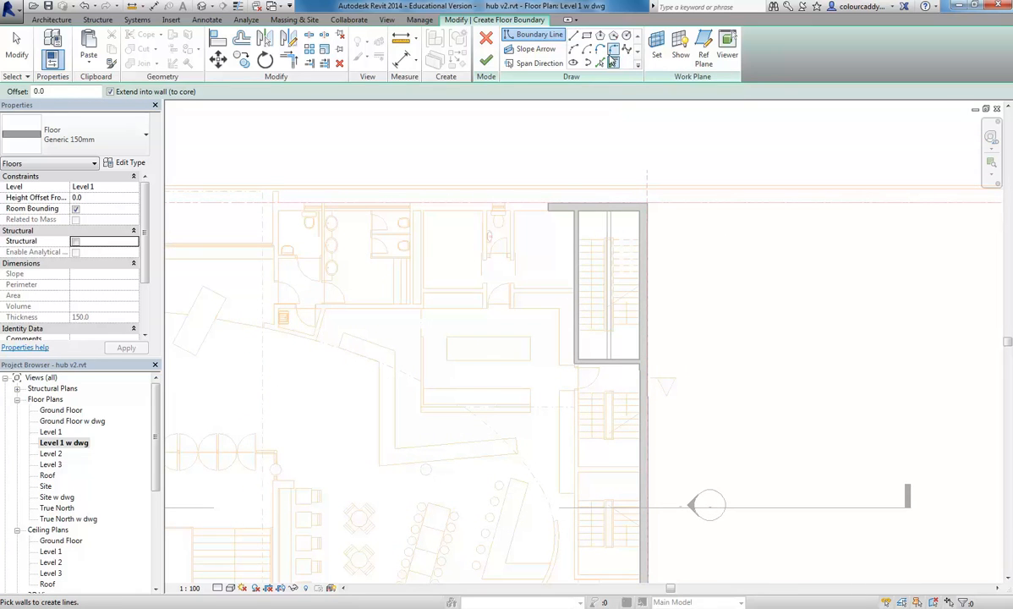
pyautogui.scroll(2, 617, 418)
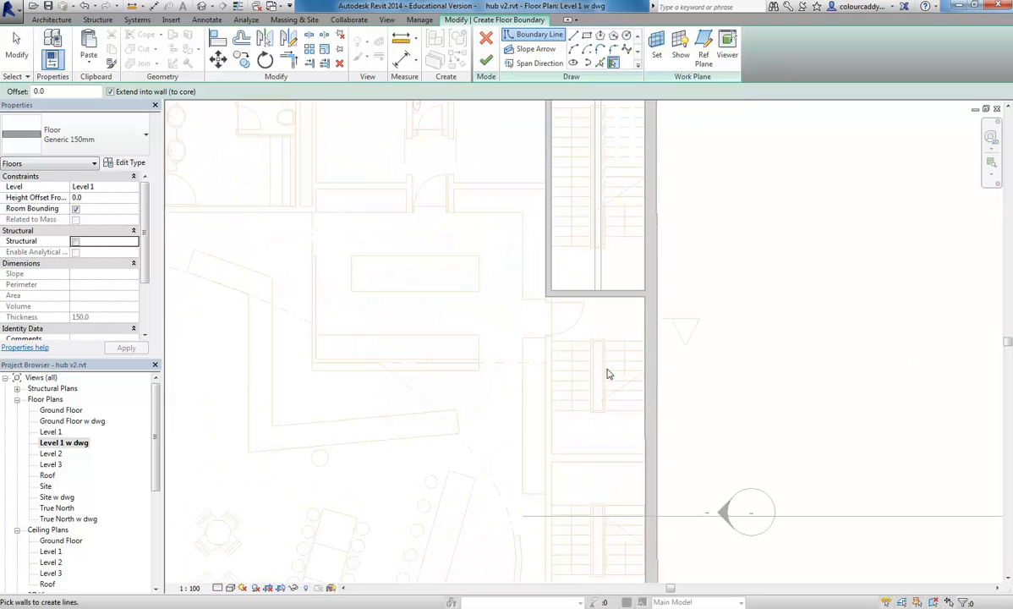
pyautogui.click(647, 392)
pyautogui.scroll(5, 597, 423)
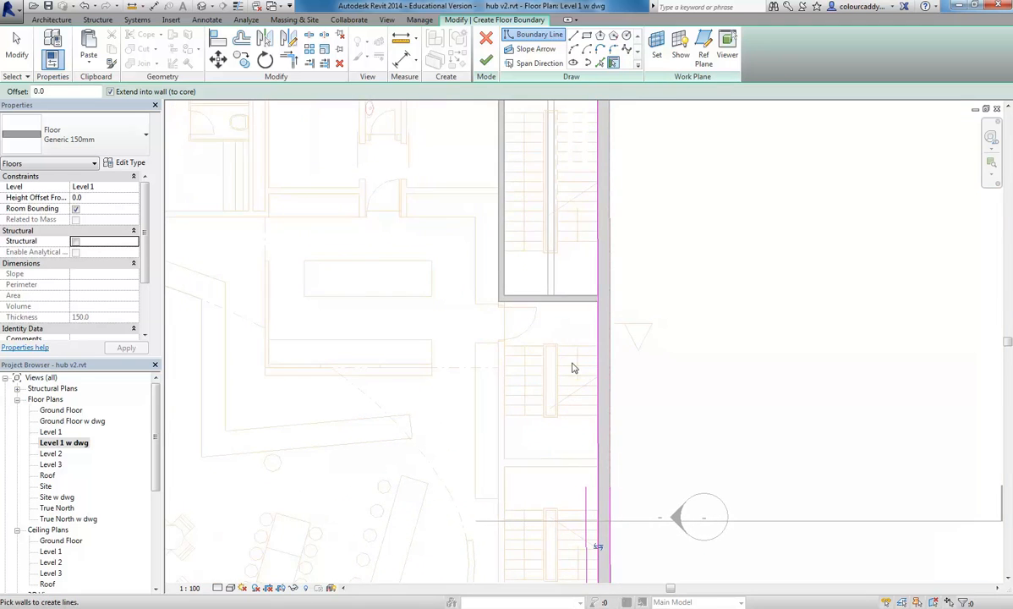
pyautogui.scroll(1, 610, 339)
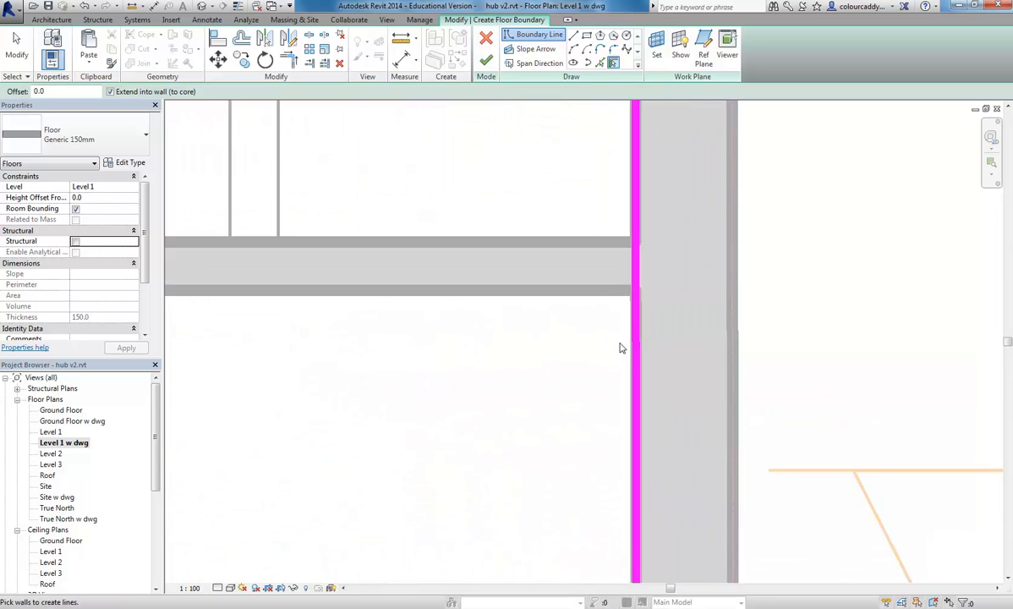
# Step: Add a picked boundary line along the inner face of the short upper wall at the right-hand stair core
pyautogui.scroll(-2, 551, 290)
pyautogui.moveTo(551, 290); pyautogui.dragTo(579, 364, button='middle')
pyautogui.scroll(-2, 583, 295)
pyautogui.moveTo(583, 295); pyautogui.dragTo(649, 490, button='middle')
pyautogui.scroll(-1, 507, 235)
pyautogui.moveTo(507, 235); pyautogui.dragTo(507, 312, button='middle')
pyautogui.scroll(2, 553, 260)
pyautogui.scroll(1, 525, 287)
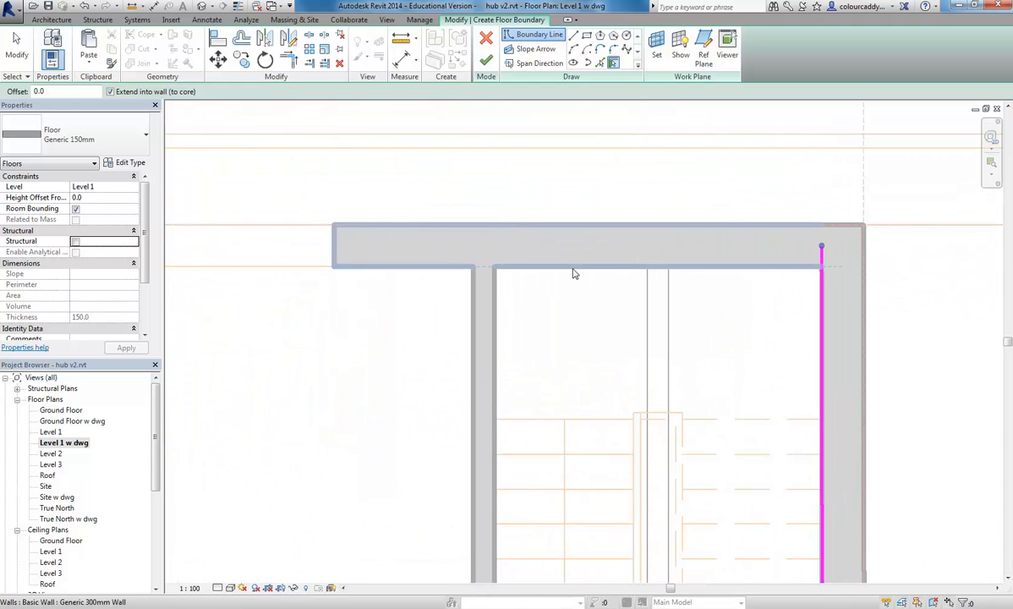
pyautogui.click(574, 272)
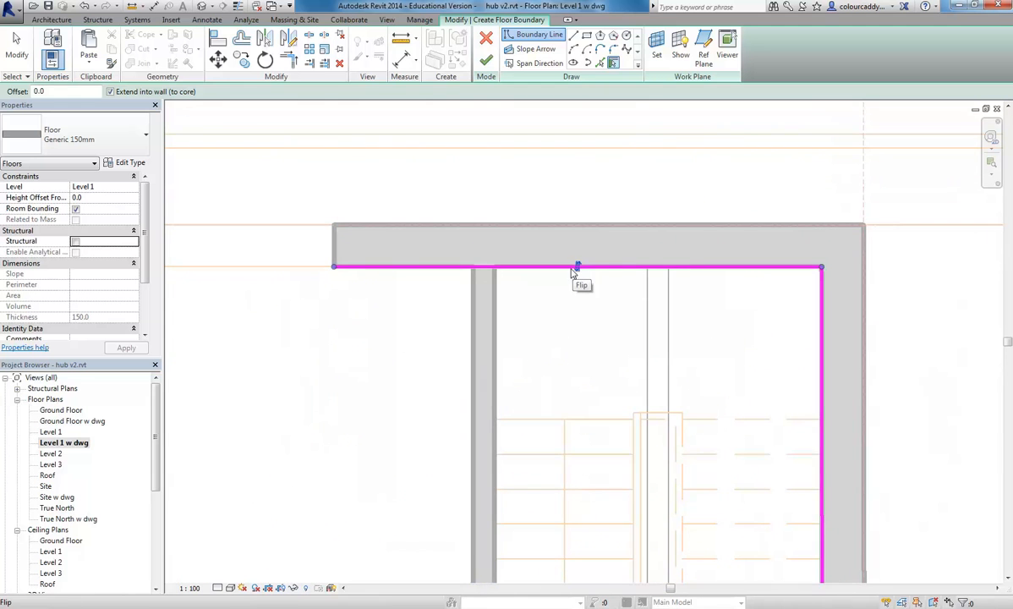
pyautogui.scroll(-4, 575, 272)
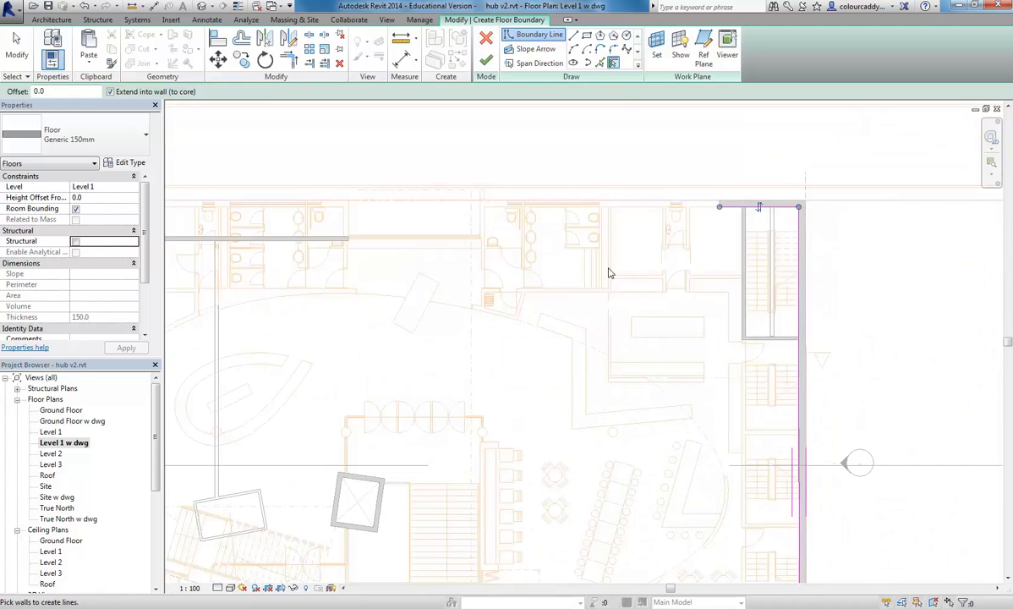
pyautogui.scroll(-2, 598, 278)
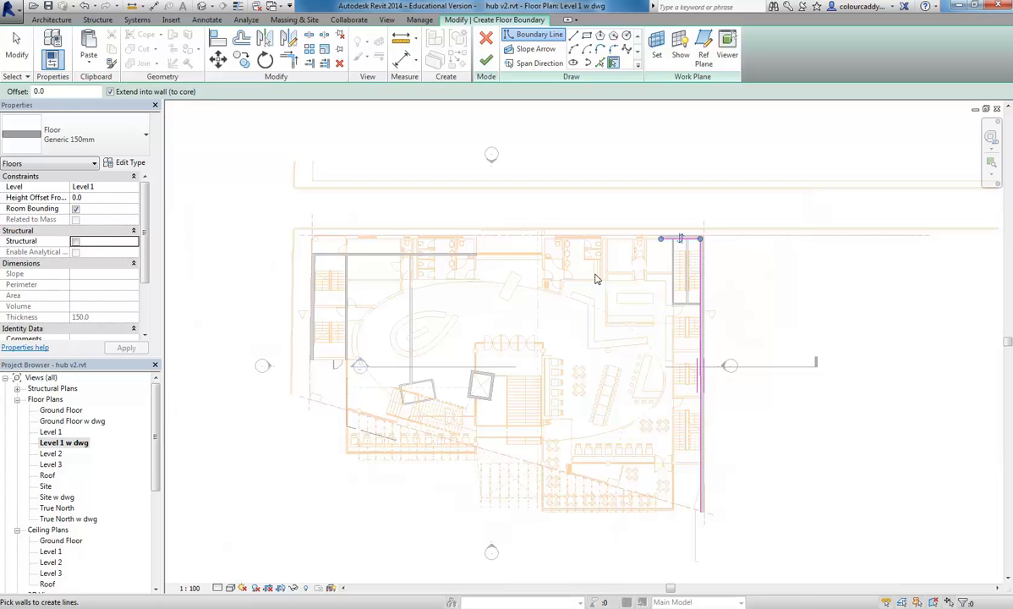
# Step: Draw a vertical boundary line from the imported outline's lower-left corner up to the left stair core's inner wall end, and end the chain there
pyautogui.moveTo(383, 254); pyautogui.dragTo(432, 227, button='middle')
pyautogui.scroll(7, 483, 253)
pyautogui.scroll(-5, 483, 252)
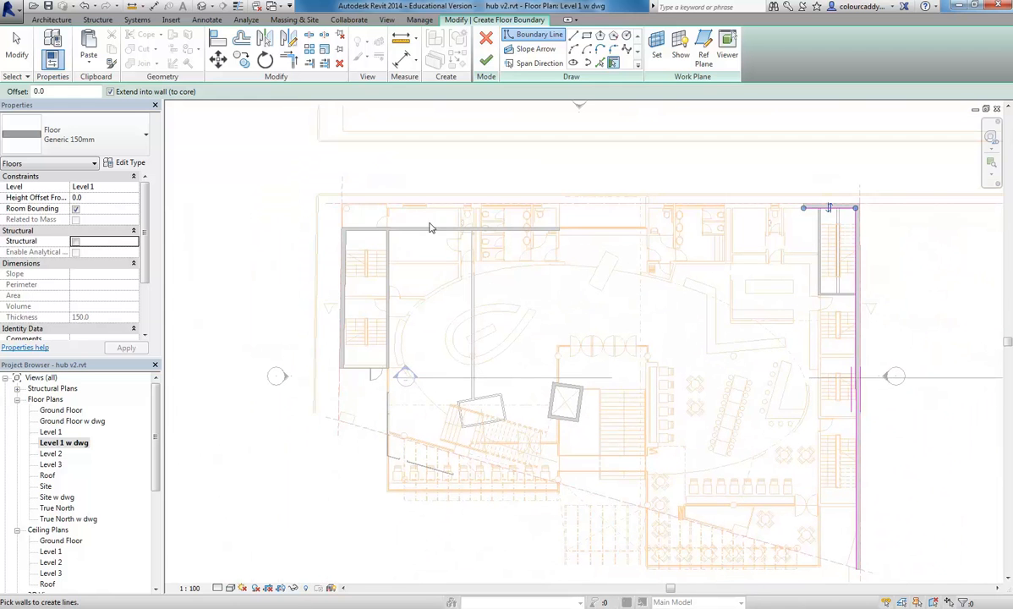
pyautogui.scroll(5, 443, 423)
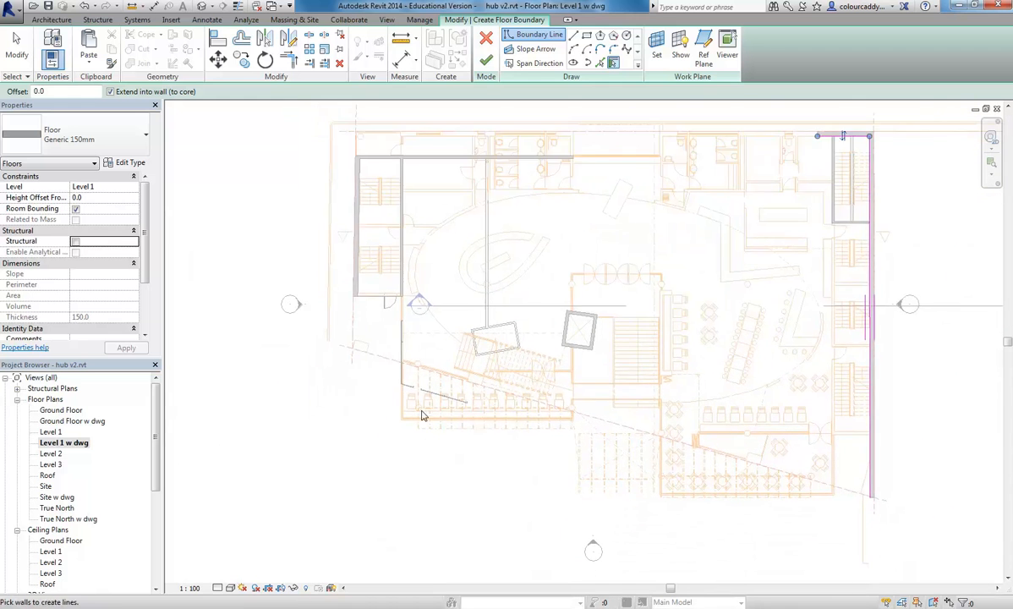
pyautogui.scroll(4, 367, 417)
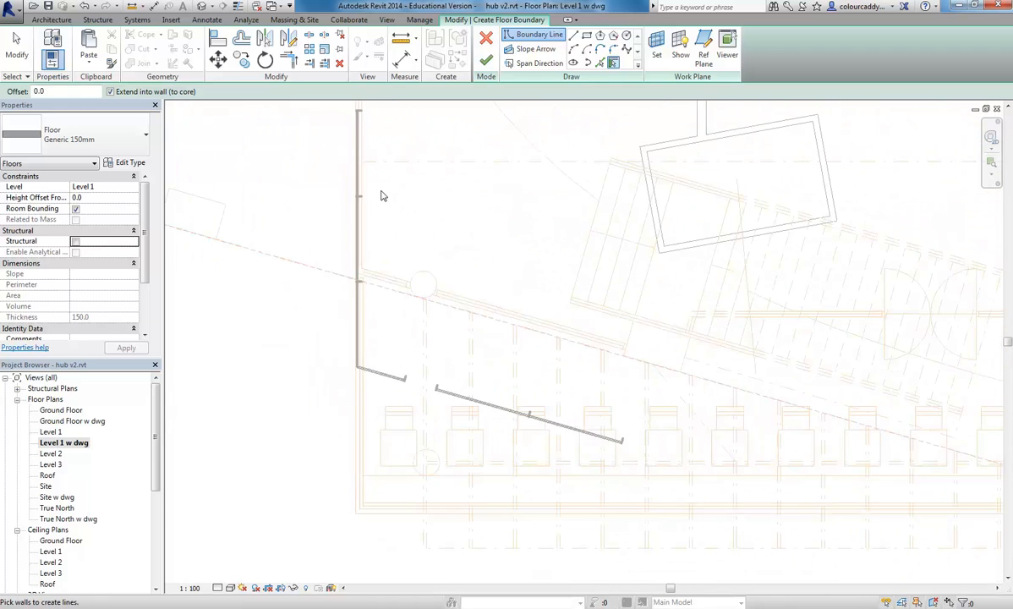
pyautogui.click(573, 35)
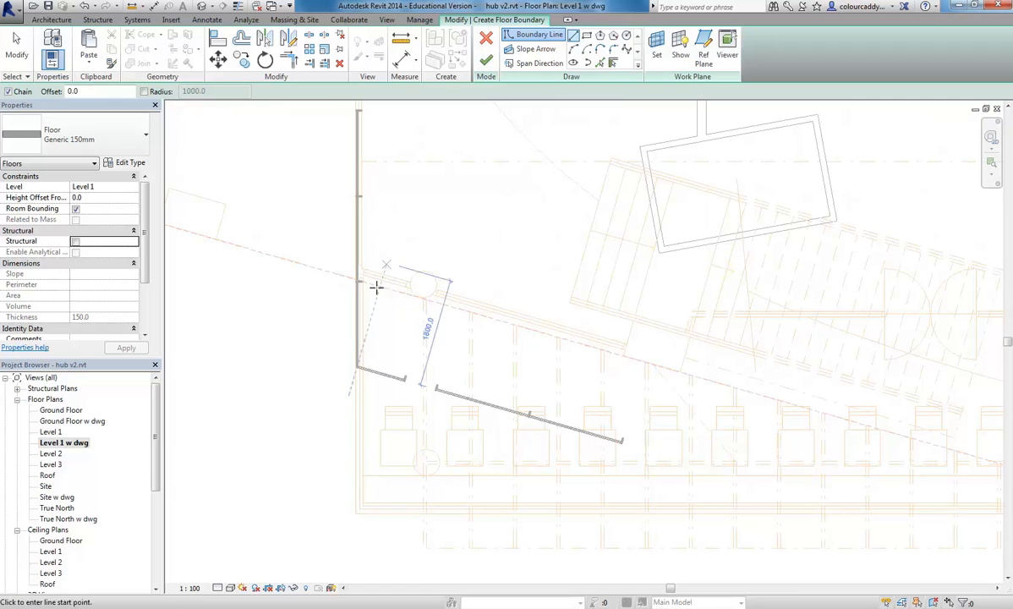
pyautogui.scroll(3, 362, 468)
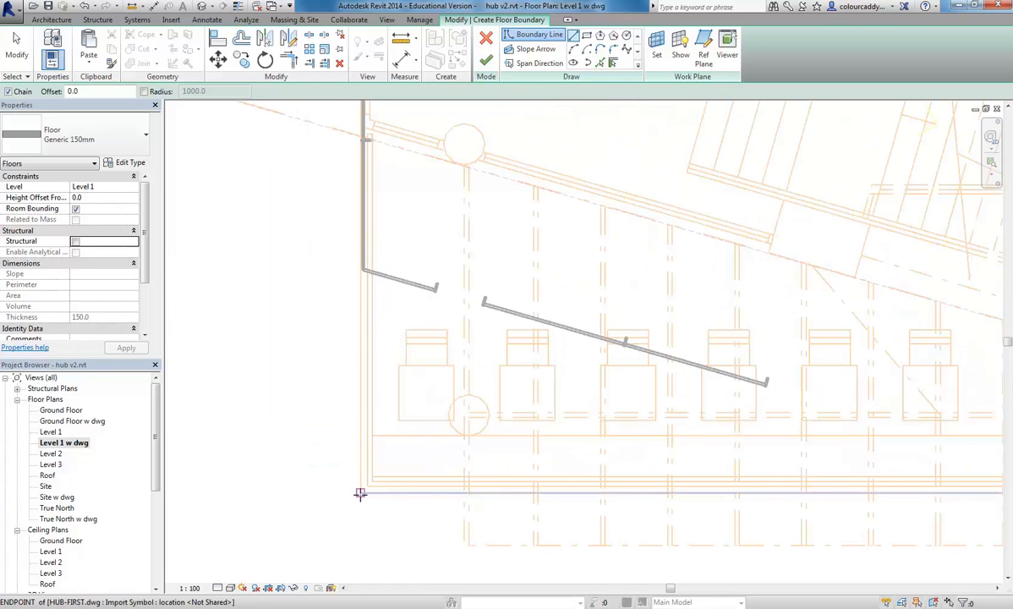
pyautogui.click(360, 493)
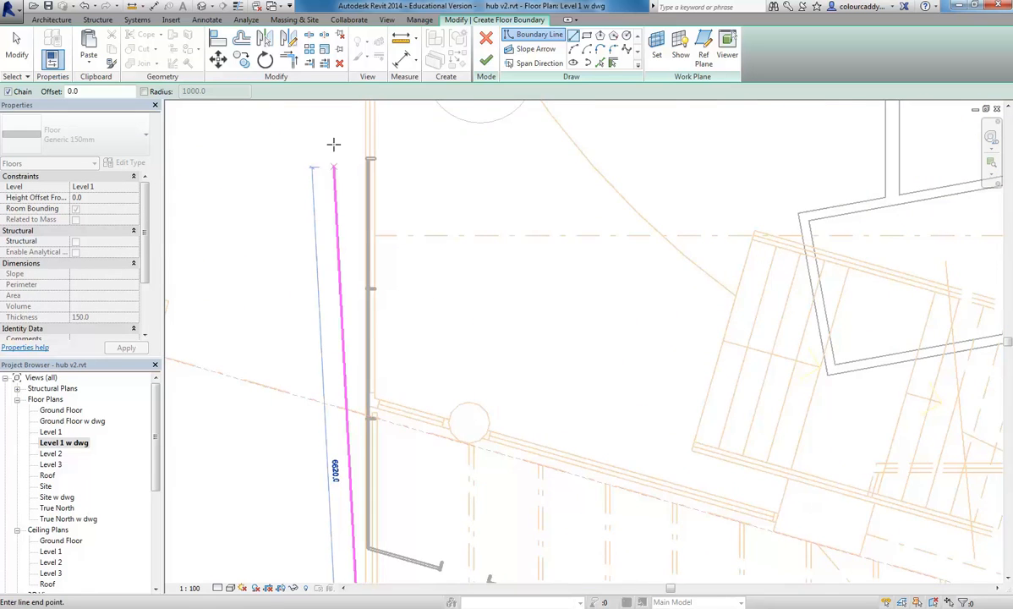
pyautogui.scroll(-5, 376, 463)
pyautogui.scroll(6, 391, 344)
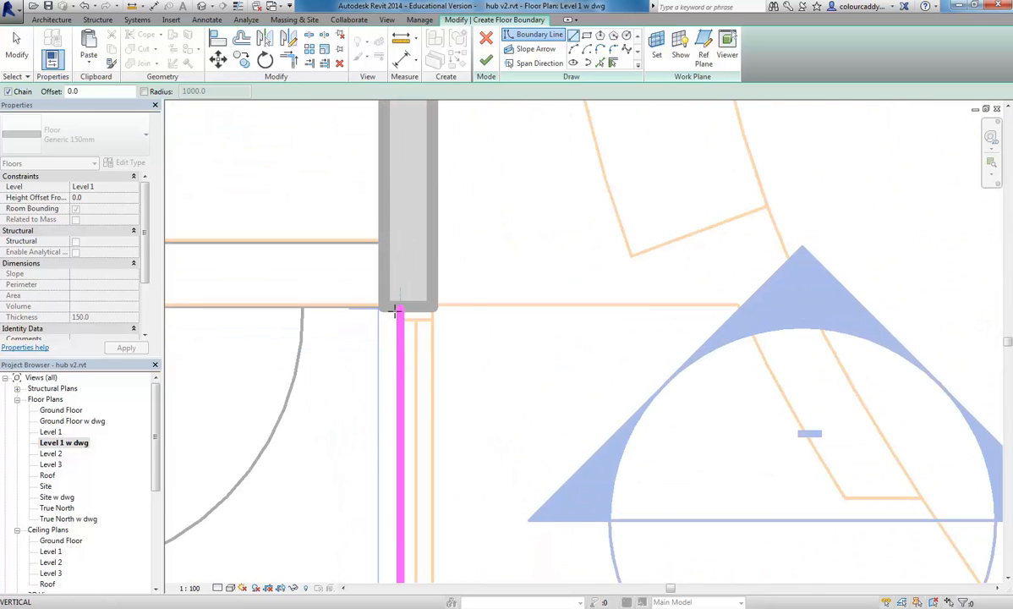
pyautogui.click(399, 307)
pyautogui.scroll(-4, 393, 253)
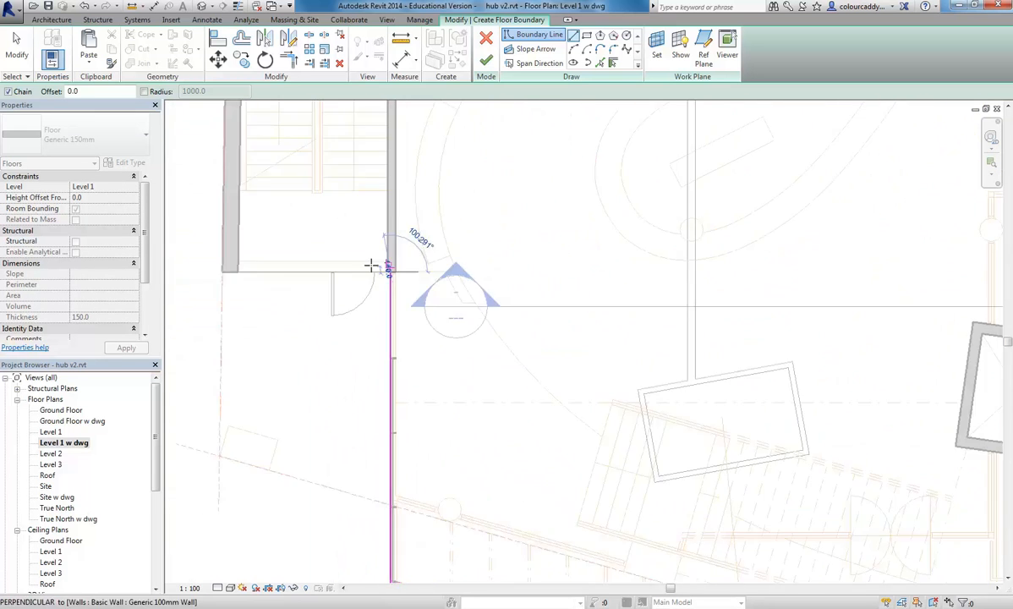
pyautogui.scroll(2, 434, 346)
pyautogui.scroll(3, 329, 330)
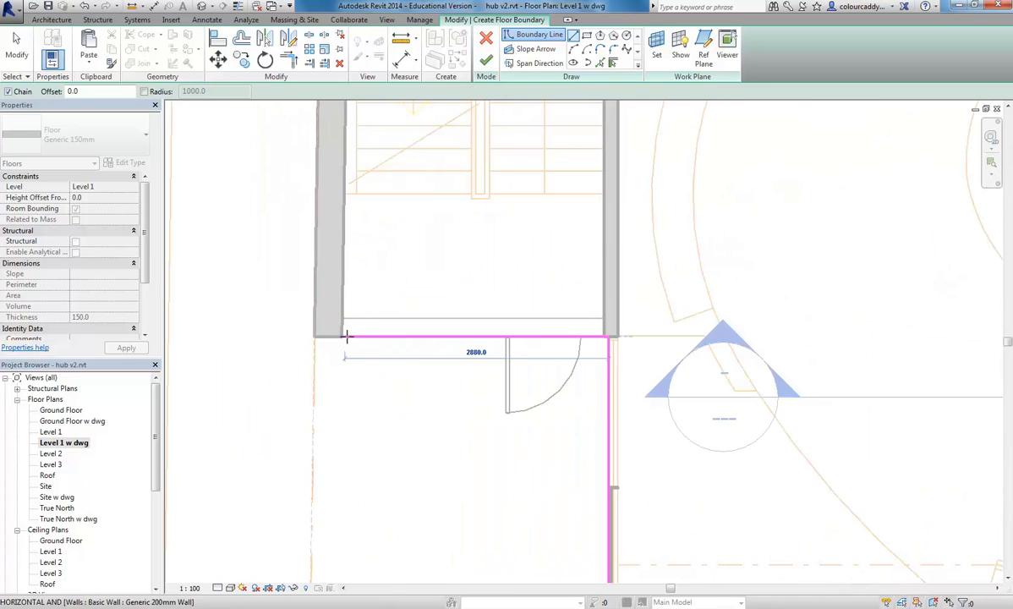
pyautogui.scroll(2, 382, 325)
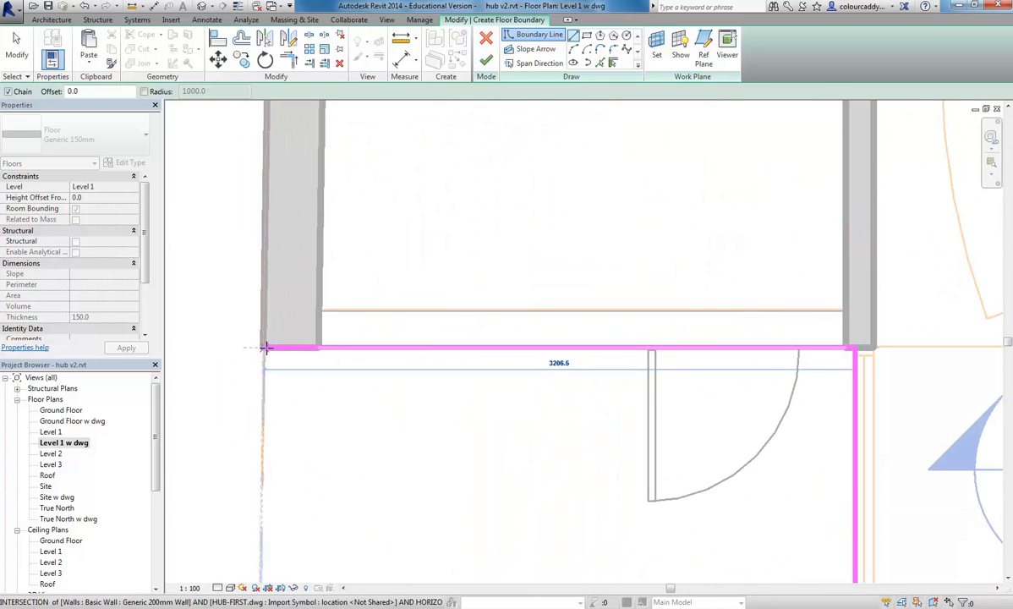
pyautogui.moveTo(734, 194); pyautogui.dragTo(465, 215, button='middle')
pyautogui.rightClick(454, 211)
pyautogui.click(483, 222)
# Step: Draw a horizontal boundary line across the left stair core's lower opening, along the upper imported line between the two walls' inner faces
pyautogui.scroll(2, 590, 351)
pyautogui.moveTo(566, 380)
pyautogui.mouseDown(button='middle')
pyautogui.moveTo(481, 308)
pyautogui.moveTo(555, 374)
pyautogui.mouseUp(button='middle')
pyautogui.scroll(1, 563, 374)
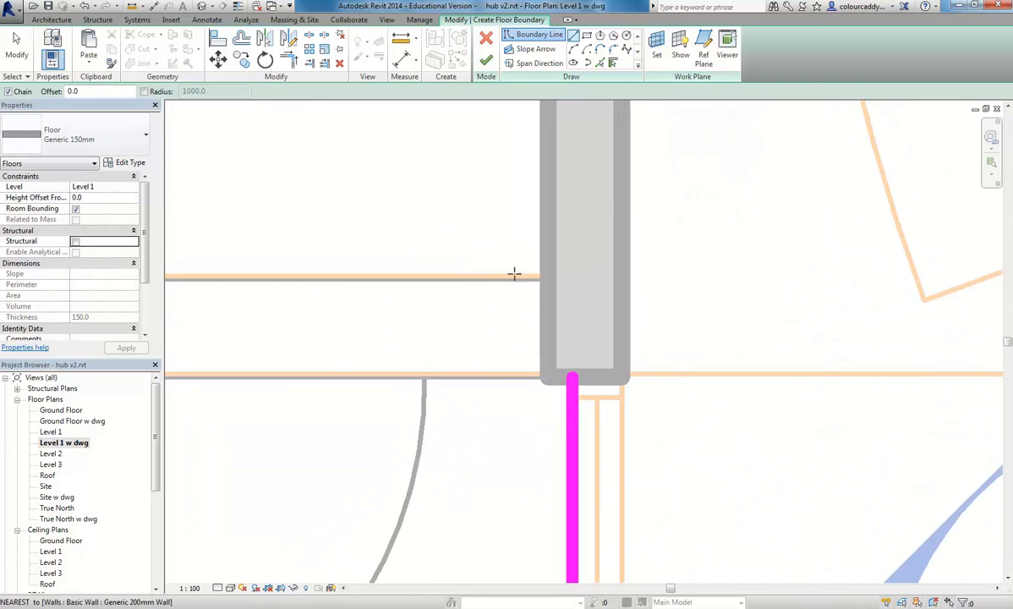
pyautogui.click(548, 279)
pyautogui.scroll(-4, 545, 283)
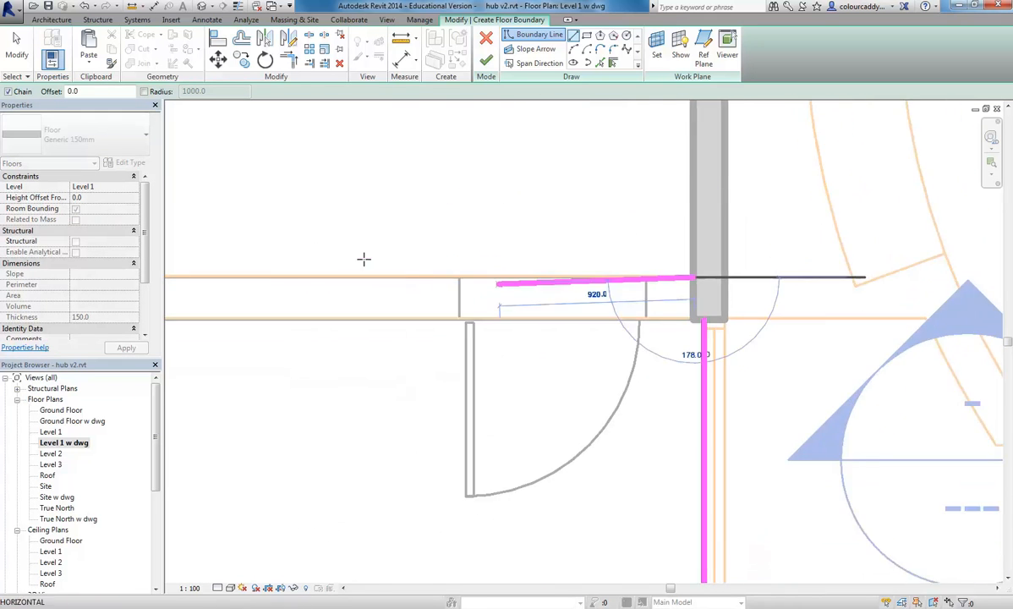
pyautogui.click(374, 299)
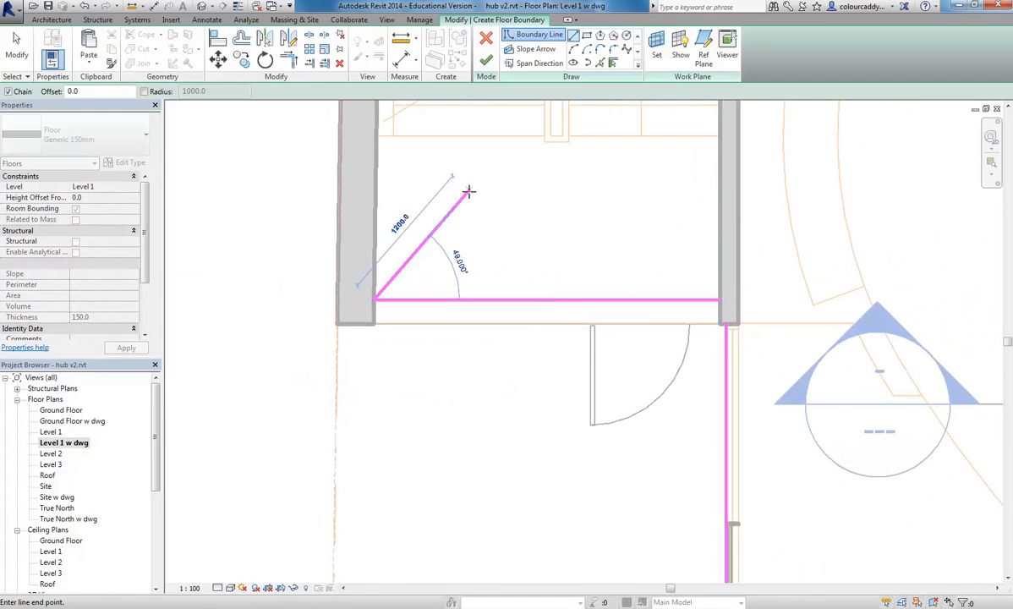
# Step: Continue the boundary up the inner face of the left outer wall to the stair core's upper-left inside corner
pyautogui.scroll(-3, 467, 160)
pyautogui.moveTo(466, 152); pyautogui.dragTo(461, 353, button='middle')
pyautogui.scroll(-2, 466, 260)
pyautogui.moveTo(476, 247); pyautogui.dragTo(437, 452, button='middle')
pyautogui.scroll(4, 391, 176)
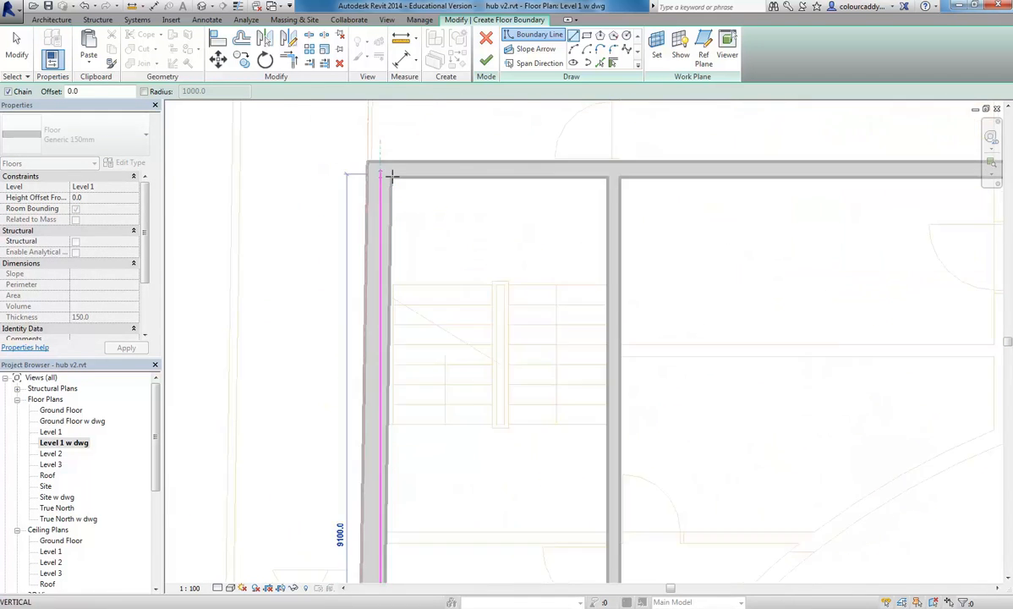
pyautogui.click(391, 178)
# Step: Continue the boundary horizontally along the upper wall's inner face to the far face of the left stair core's 150 mm wall
pyautogui.scroll(-3, 636, 242)
pyautogui.moveTo(636, 242); pyautogui.dragTo(434, 239, button='middle')
pyautogui.scroll(-1, 569, 245)
pyautogui.moveTo(764, 241); pyautogui.dragTo(404, 252, button='middle')
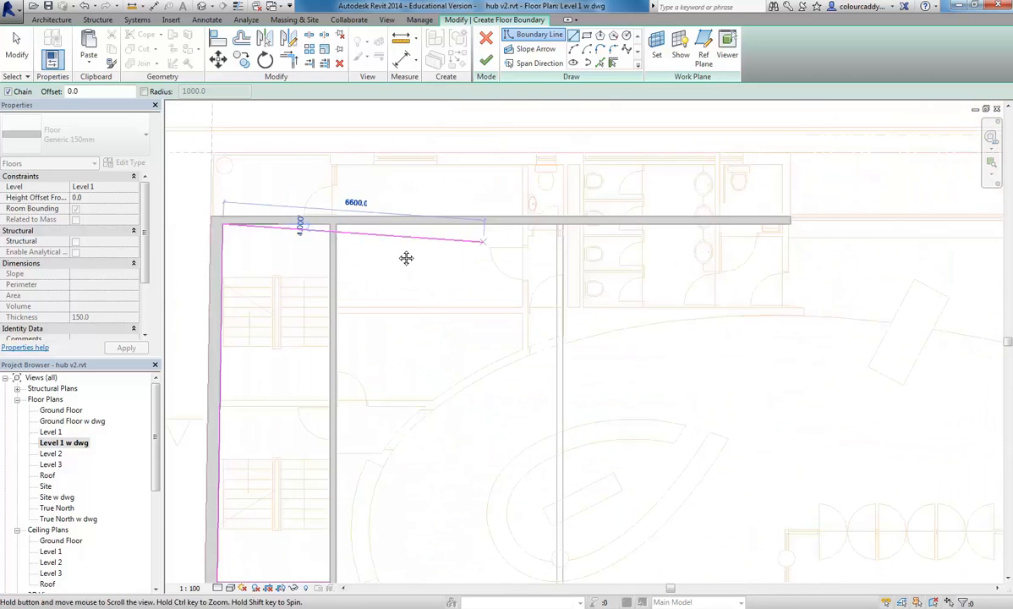
pyautogui.moveTo(747, 261); pyautogui.dragTo(395, 258, button='middle')
pyautogui.moveTo(456, 257); pyautogui.dragTo(759, 319, button='middle')
pyautogui.scroll(2, 423, 185)
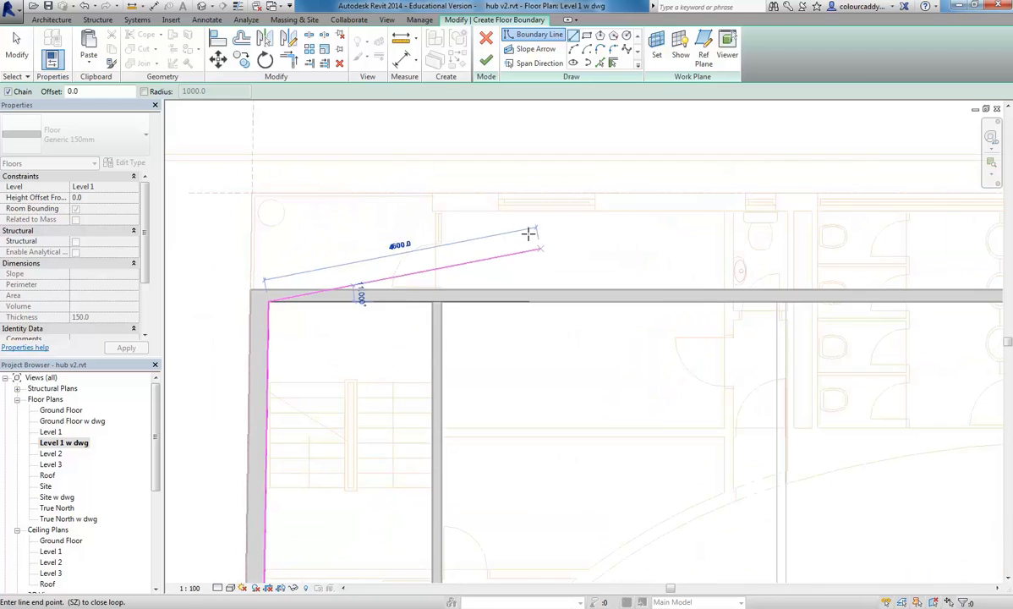
pyautogui.scroll(2, 362, 296)
pyautogui.scroll(3, 481, 323)
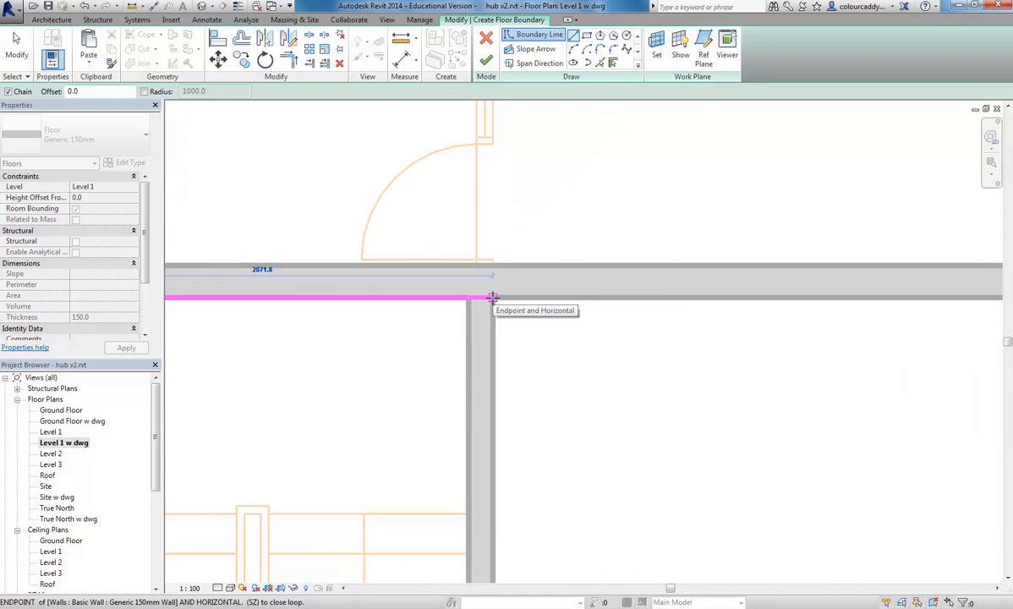
pyautogui.click(492, 298)
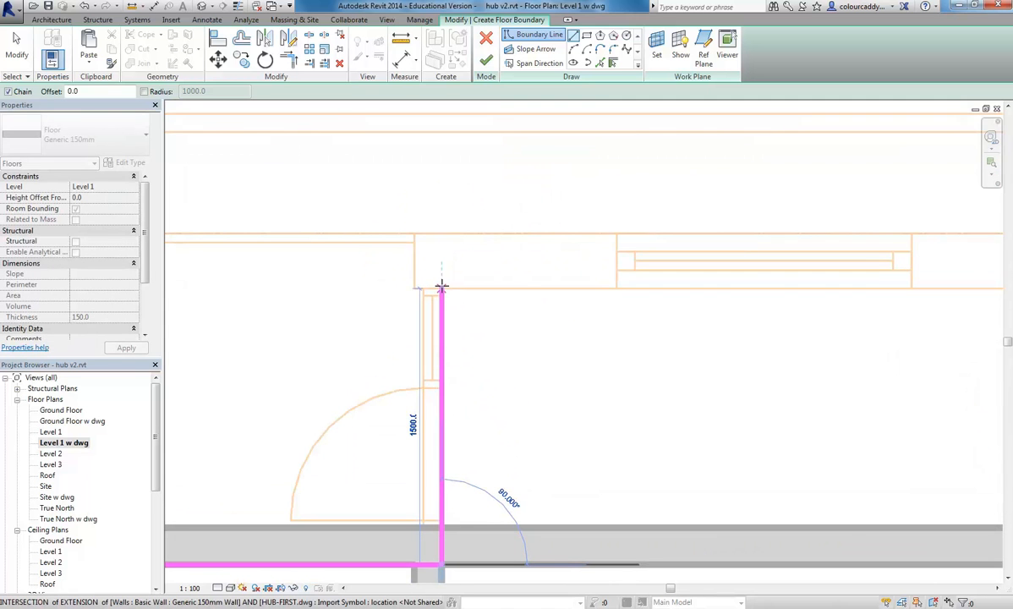
# Step: Continue the boundary about 1500 mm up to the imported wall's inner line, along it to the left washroom block's far corner, and end the chain
pyautogui.click(441, 289)
pyautogui.scroll(-4, 682, 308)
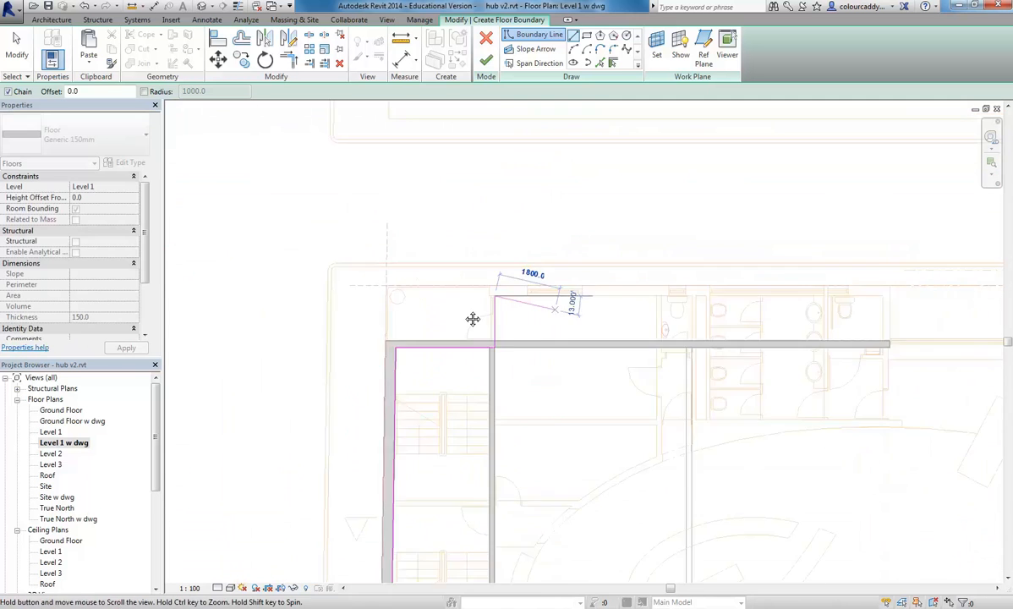
pyautogui.moveTo(671, 308); pyautogui.dragTo(420, 296, button='middle')
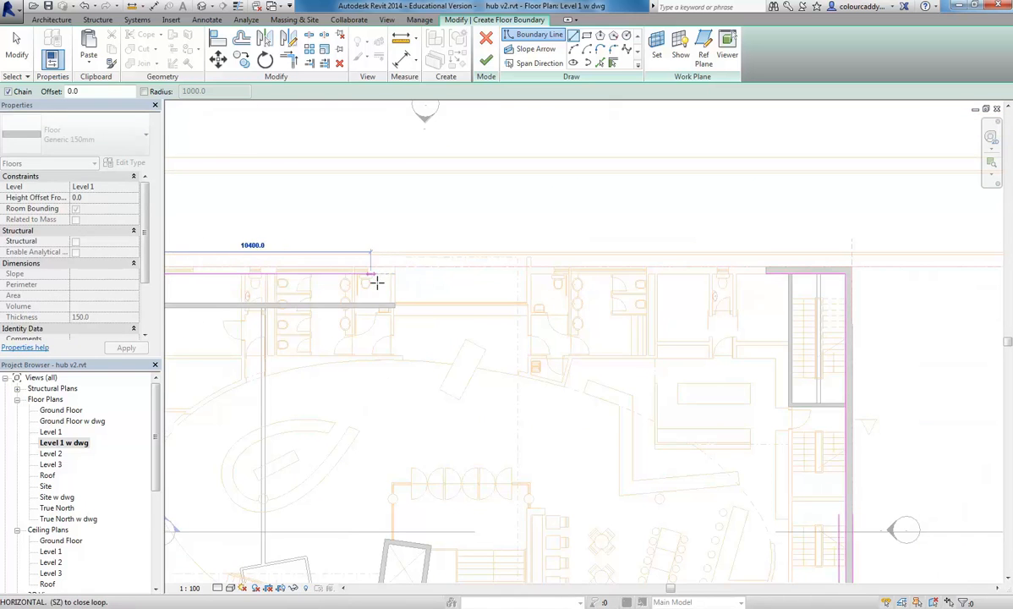
pyautogui.scroll(2, 375, 280)
pyautogui.scroll(2, 406, 261)
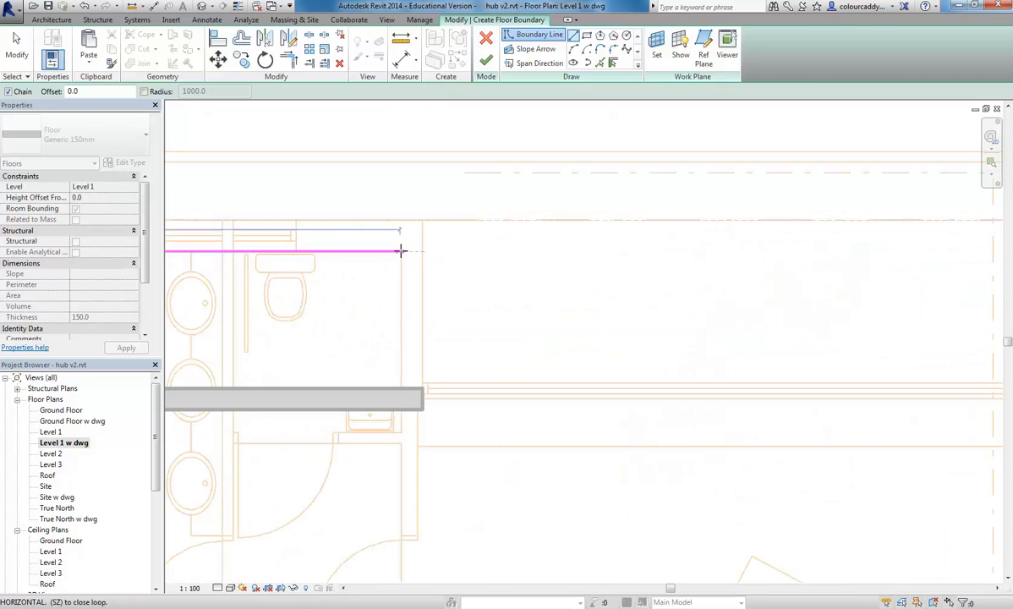
pyautogui.scroll(3, 401, 252)
pyautogui.click(399, 254)
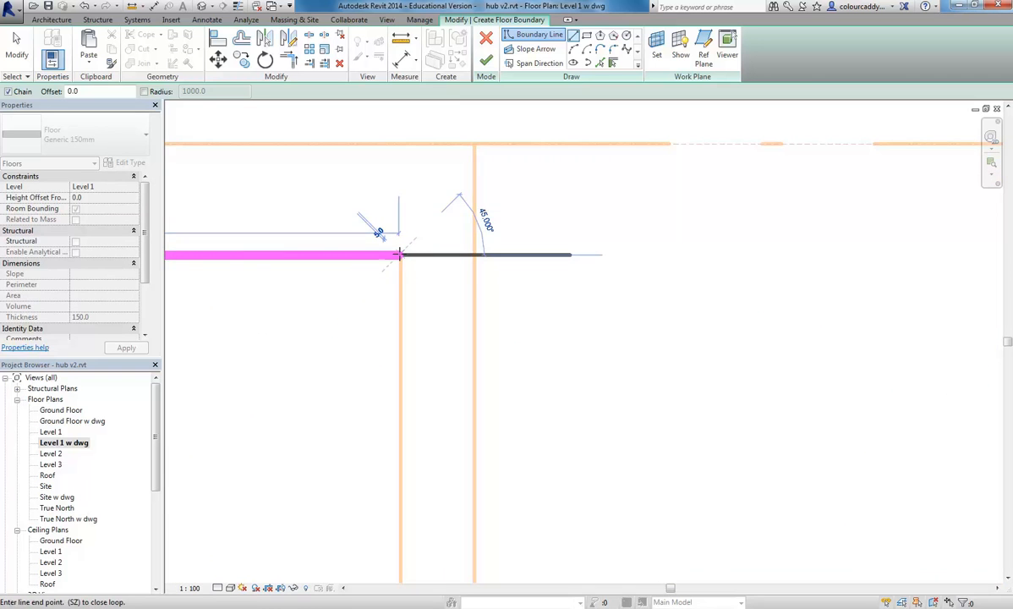
pyautogui.rightClick(384, 207)
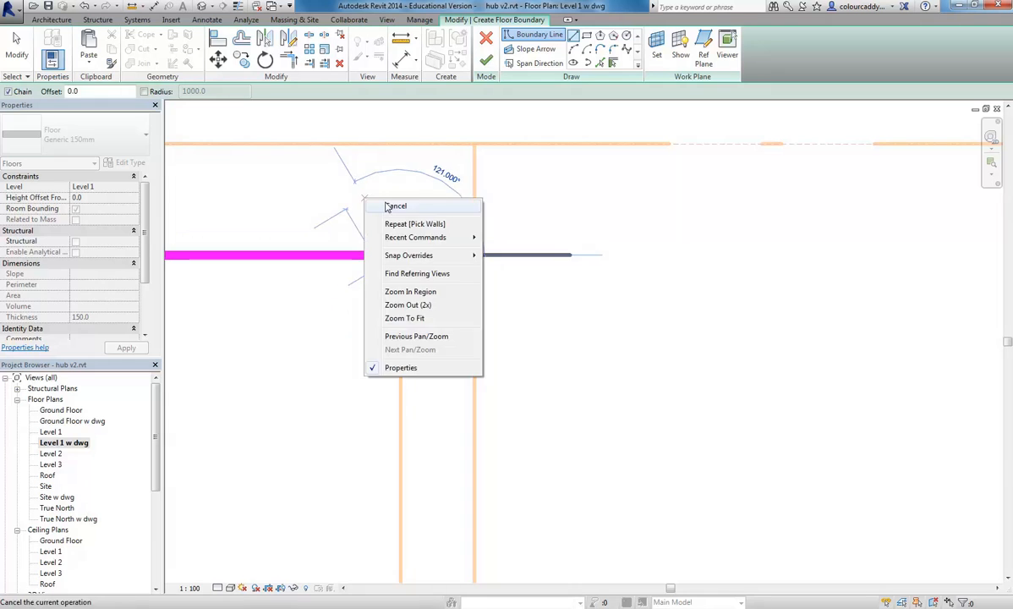
pyautogui.click(396, 206)
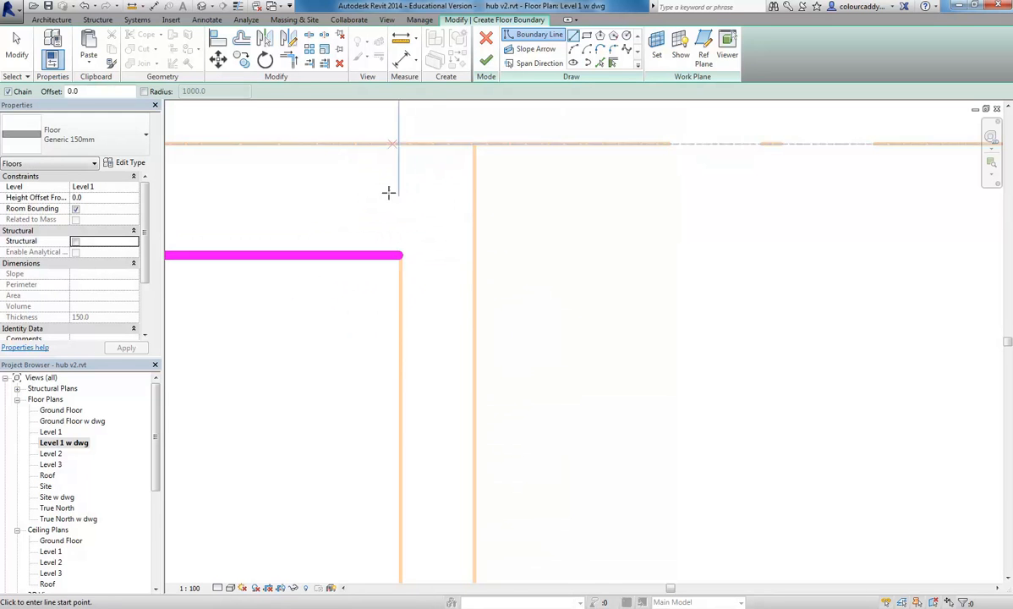
# Step: Draw a vertical boundary line along the left washroom block's imported inner wall line, from just below the corner to the recess's upper window line
pyautogui.scroll(-1, 394, 418)
pyautogui.moveTo(394, 417); pyautogui.dragTo(485, 356, button='middle')
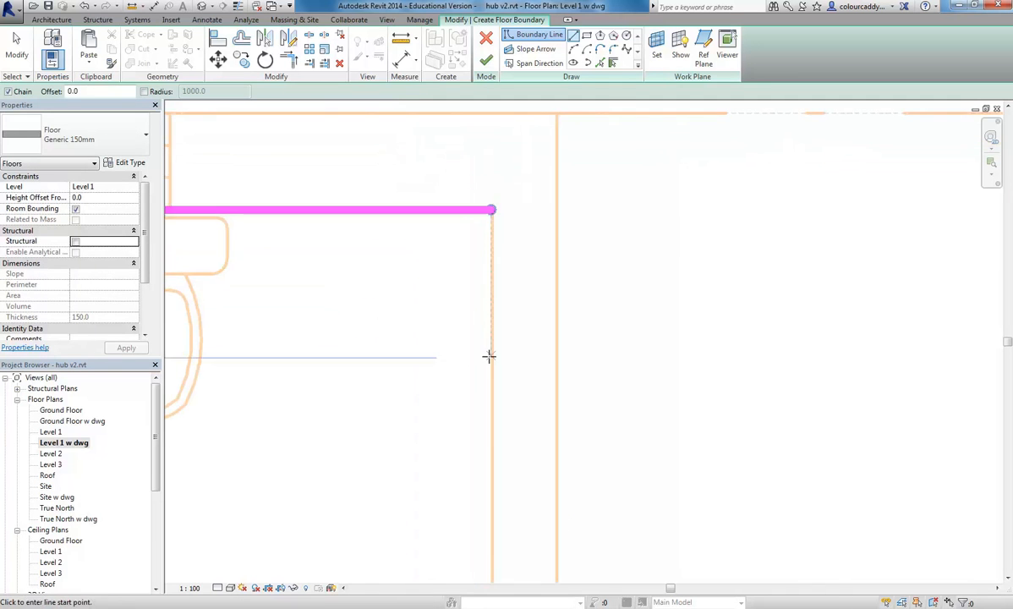
pyautogui.scroll(2, 489, 360)
pyautogui.scroll(-2, 495, 363)
pyautogui.scroll(-1, 466, 401)
pyautogui.moveTo(464, 404)
pyautogui.mouseDown(button='middle')
pyautogui.moveTo(426, 292)
pyautogui.moveTo(453, 286)
pyautogui.mouseUp(button='middle')
pyautogui.scroll(-4, 452, 286)
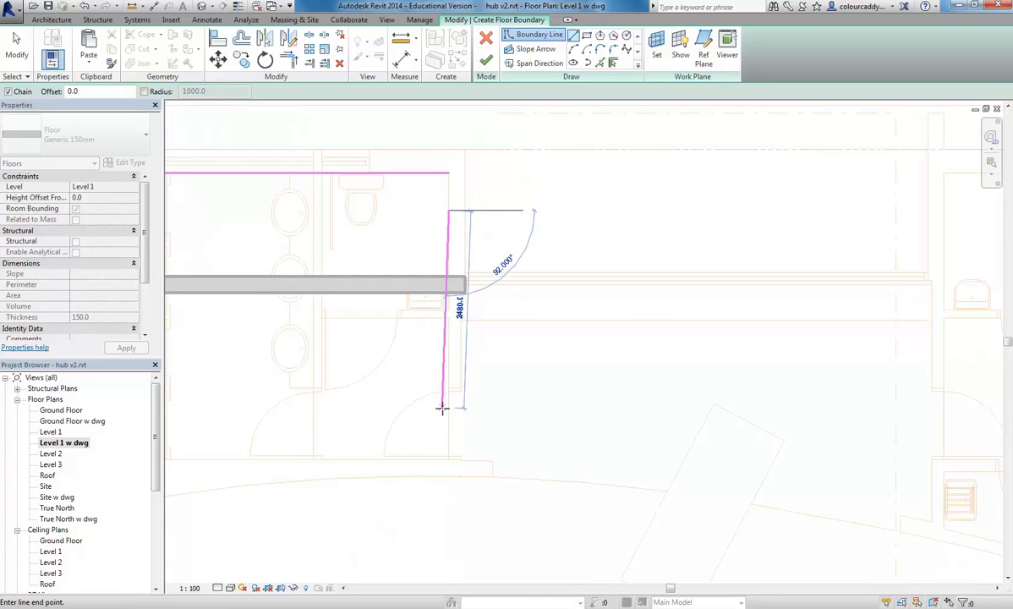
pyautogui.scroll(3, 459, 266)
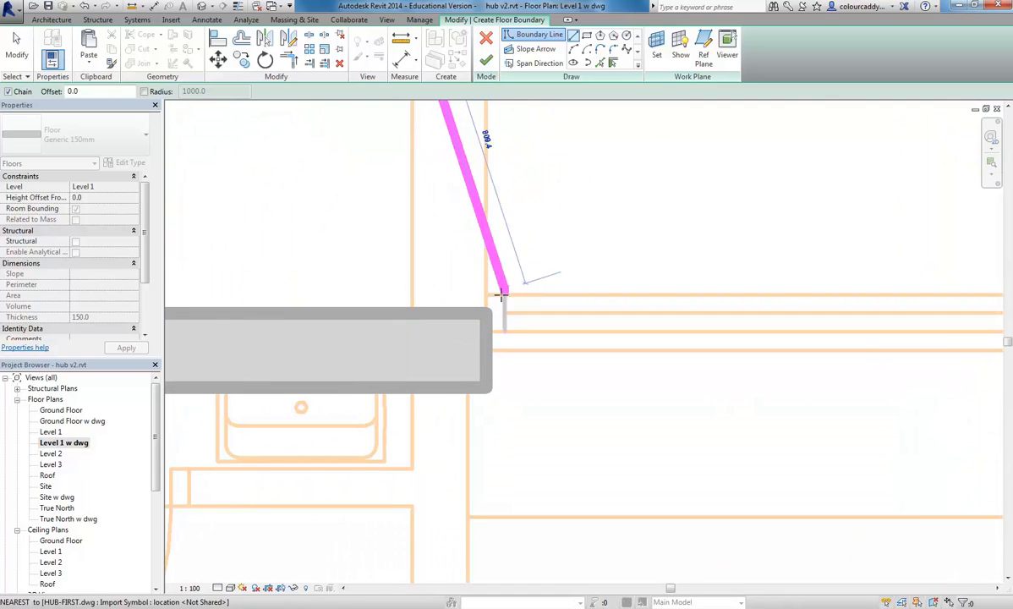
pyautogui.click(411, 293)
# Step: Continue the boundary horizontally along the recess's upper window line to the near face of the right washroom block's wall
pyautogui.scroll(-3, 616, 294)
pyautogui.moveTo(618, 294); pyautogui.dragTo(352, 297, button='middle')
pyautogui.scroll(-2, 677, 291)
pyautogui.moveTo(689, 293); pyautogui.dragTo(312, 345, button='middle')
pyautogui.scroll(4, 632, 338)
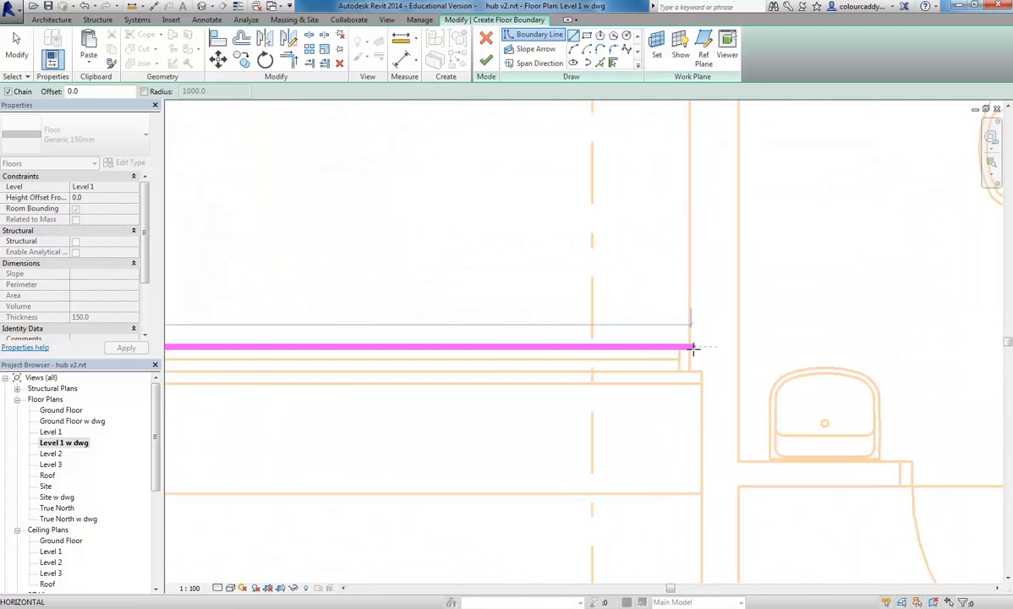
pyautogui.scroll(4, 691, 347)
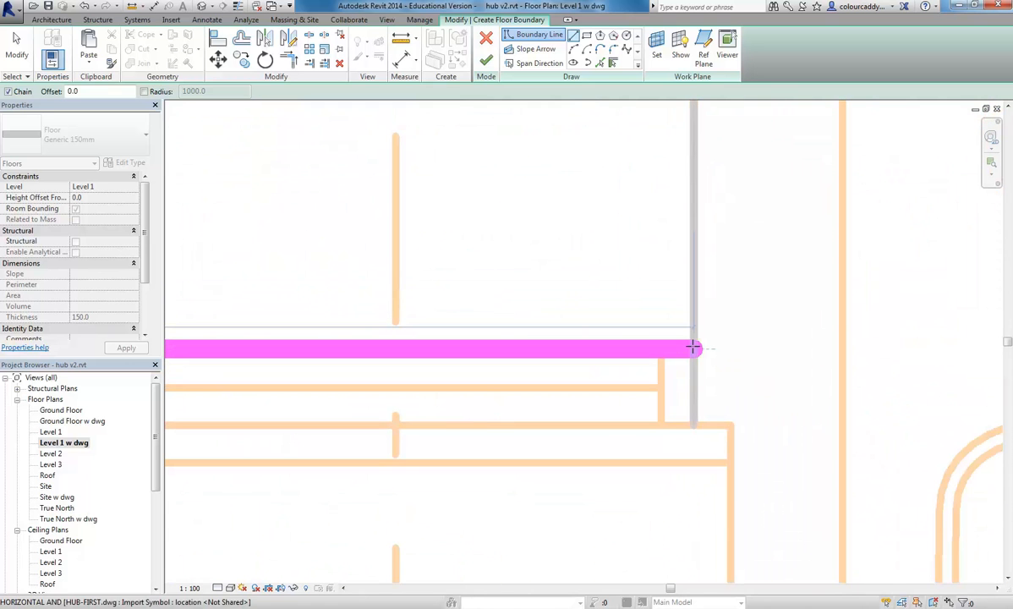
pyautogui.click(693, 349)
# Step: End the chain and draw a vertical boundary about 1268 mm long up the right washroom wall's inner face to its upper corner
pyautogui.scroll(-2, 687, 309)
pyautogui.moveTo(686, 316); pyautogui.dragTo(528, 460, button='middle')
pyautogui.scroll(-1, 563, 267)
pyautogui.moveTo(571, 265); pyautogui.dragTo(520, 448, button='middle')
pyautogui.scroll(-2, 507, 381)
pyautogui.moveTo(496, 289); pyautogui.dragTo(454, 267, button='middle')
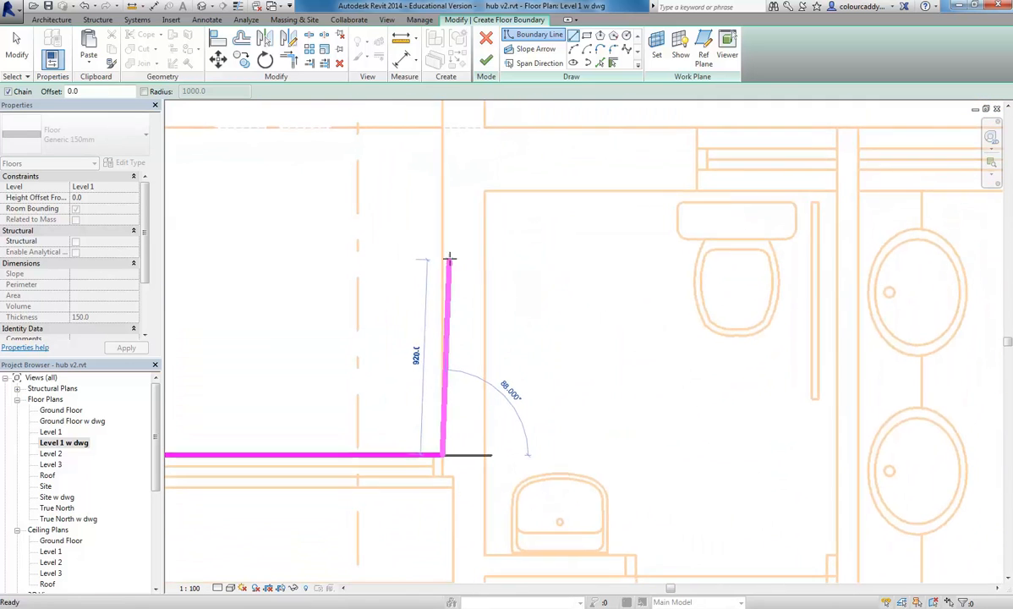
pyautogui.rightClick(415, 235)
pyautogui.click(415, 233)
pyautogui.click(485, 459)
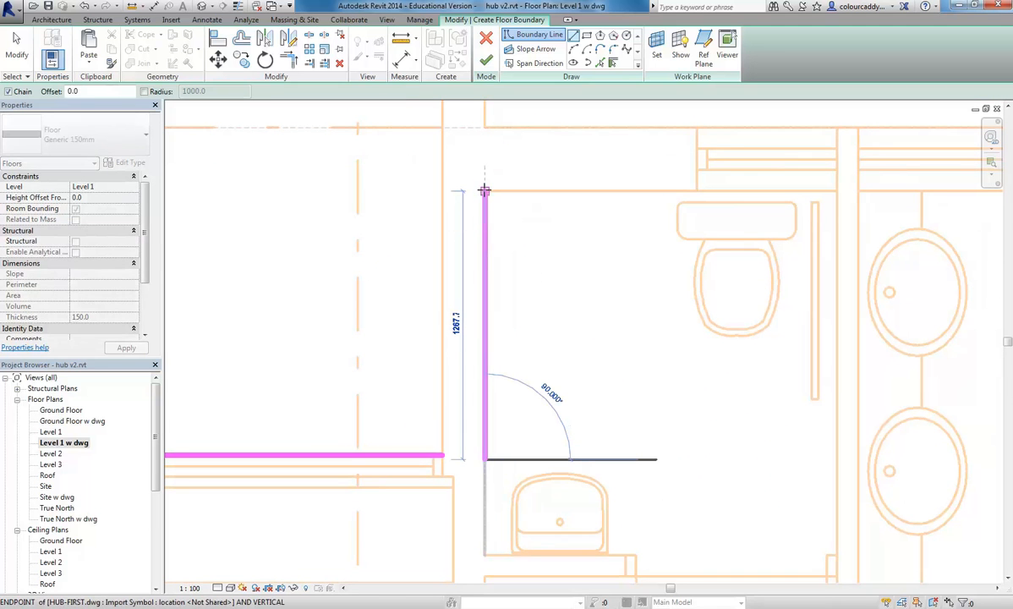
pyautogui.click(484, 190)
pyautogui.scroll(-5, 617, 218)
pyautogui.moveTo(899, 204); pyautogui.dragTo(554, 278, button='middle')
pyautogui.scroll(-3, 605, 280)
pyautogui.moveTo(615, 279); pyautogui.dragTo(375, 272, button='middle')
pyautogui.scroll(-1, 659, 281)
pyautogui.moveTo(679, 279); pyautogui.dragTo(494, 288, button='middle')
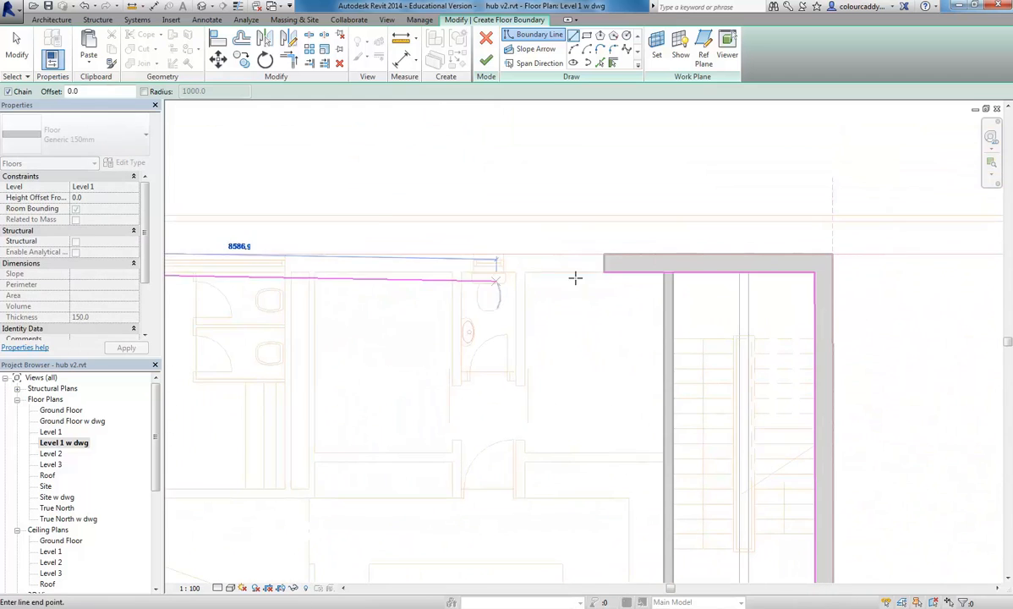
pyautogui.scroll(-1, 556, 328)
pyautogui.moveTo(555, 330); pyautogui.dragTo(695, 293, button='middle')
pyautogui.press('Escape')
# Step: Trim and extend the boundary lines into closed corners on both sides of the upper recess, joining the upper-right wall line to its right side
pyautogui.moveTo(434, 323); pyautogui.dragTo(570, 216, button='middle')
pyautogui.scroll(-6, 499, 304)
pyautogui.scroll(-2, 431, 321)
pyautogui.moveTo(427, 343); pyautogui.dragTo(535, 272, button='middle')
pyautogui.scroll(-1, 528, 270)
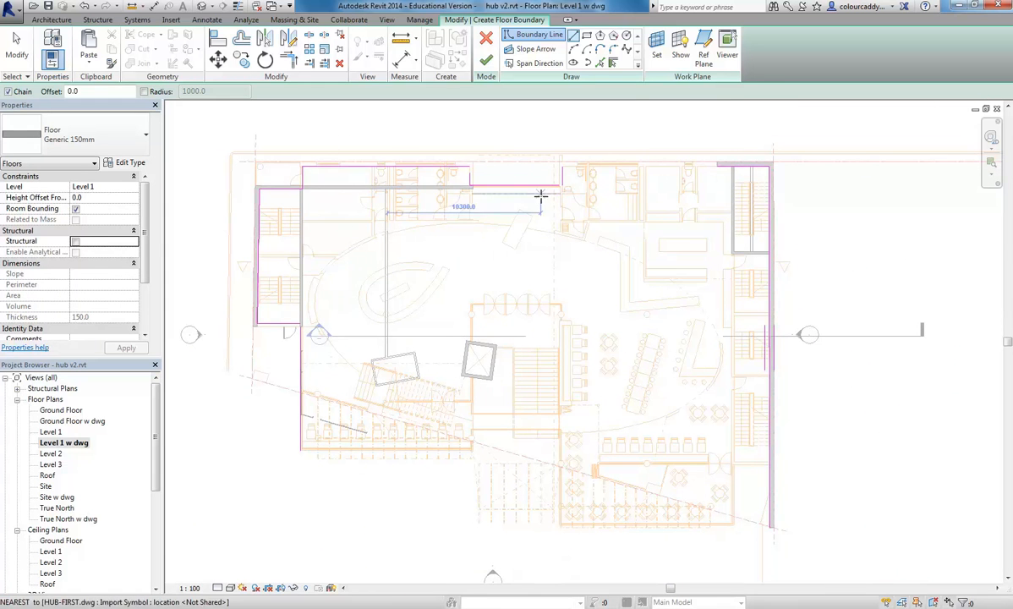
pyautogui.click(288, 61)
pyautogui.scroll(3, 430, 161)
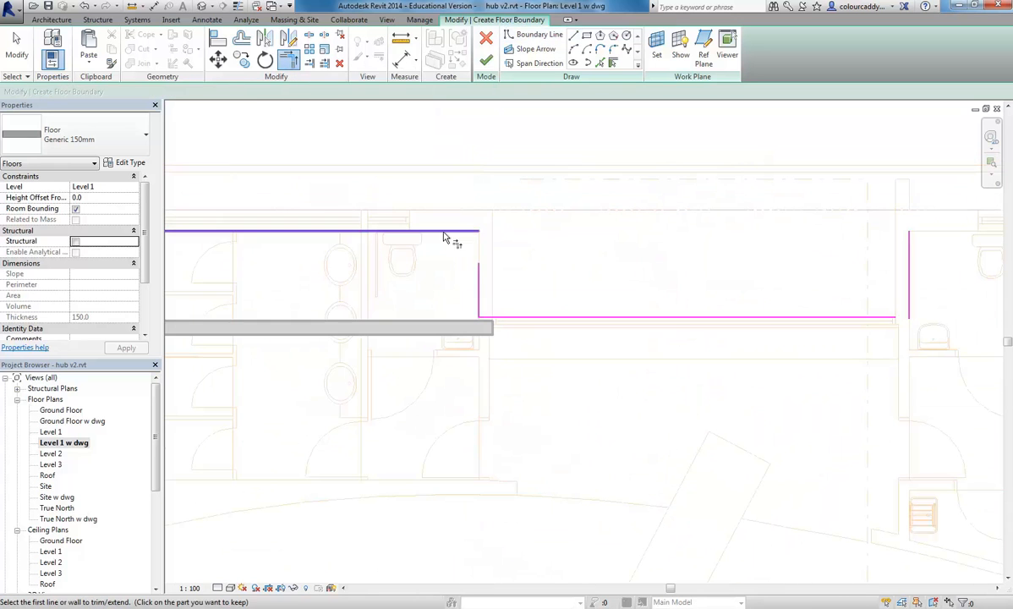
pyautogui.moveTo(774, 315); pyautogui.dragTo(467, 334, button='middle')
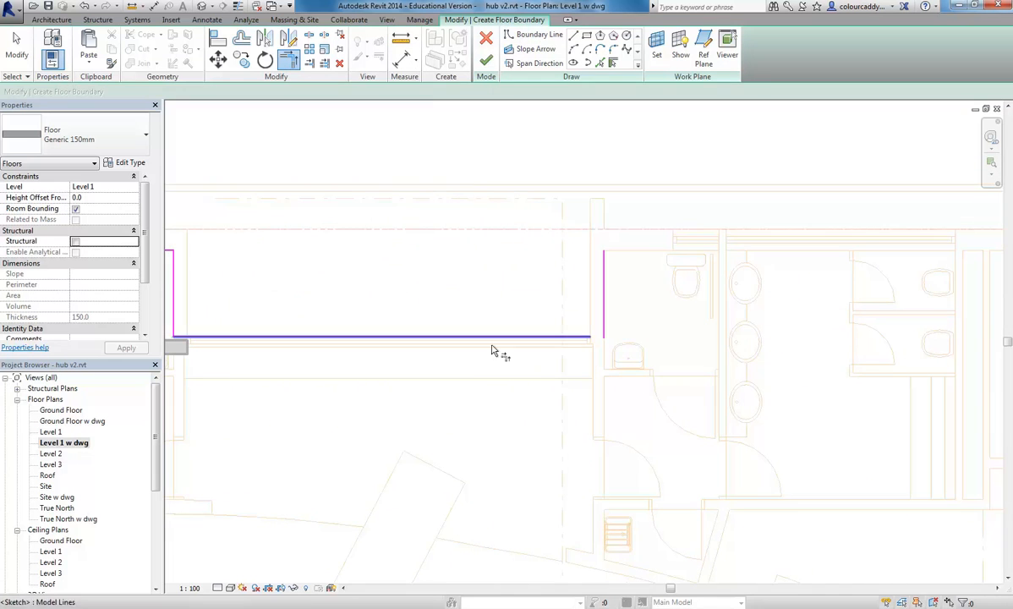
pyautogui.click(581, 337)
pyautogui.scroll(-1, 607, 264)
pyautogui.moveTo(608, 277); pyautogui.dragTo(505, 277, button='middle')
pyautogui.moveTo(728, 286); pyautogui.dragTo(538, 275, button='middle')
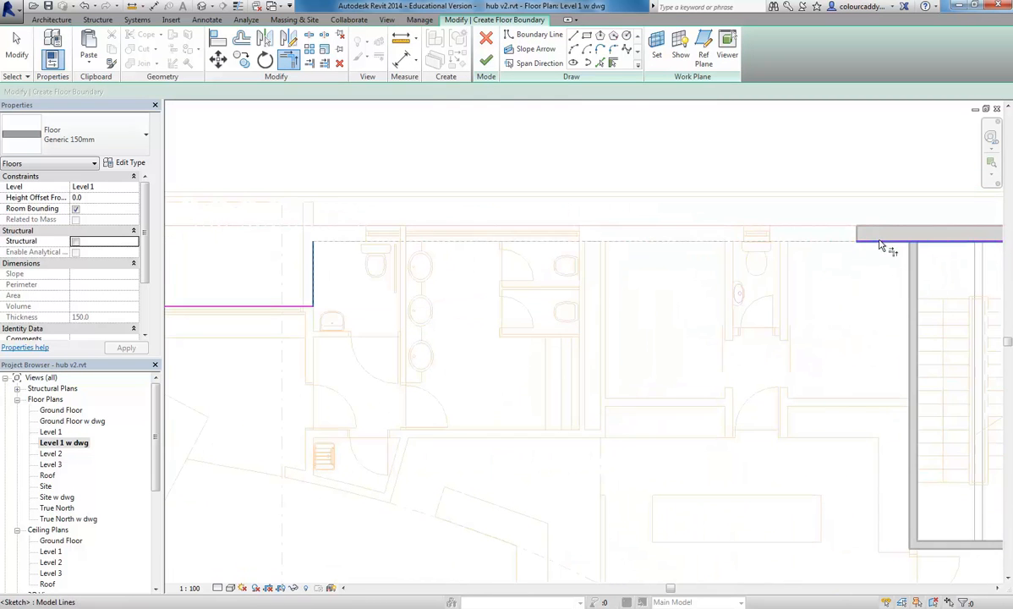
# Step: Draw a horizontal boundary line from the right outer wall's inner face along the imported line below the lower-right stair to its inner corner
pyautogui.scroll(-2, 301, 360)
pyautogui.moveTo(481, 350); pyautogui.dragTo(592, 205, button='middle')
pyautogui.scroll(-2, 612, 274)
pyautogui.moveTo(612, 275); pyautogui.dragTo(620, 167, button='middle')
pyautogui.moveTo(593, 378); pyautogui.dragTo(654, 315, button='middle')
pyautogui.scroll(1, 657, 390)
pyautogui.moveTo(657, 392); pyautogui.dragTo(613, 385, button='middle')
pyautogui.scroll(1, 712, 424)
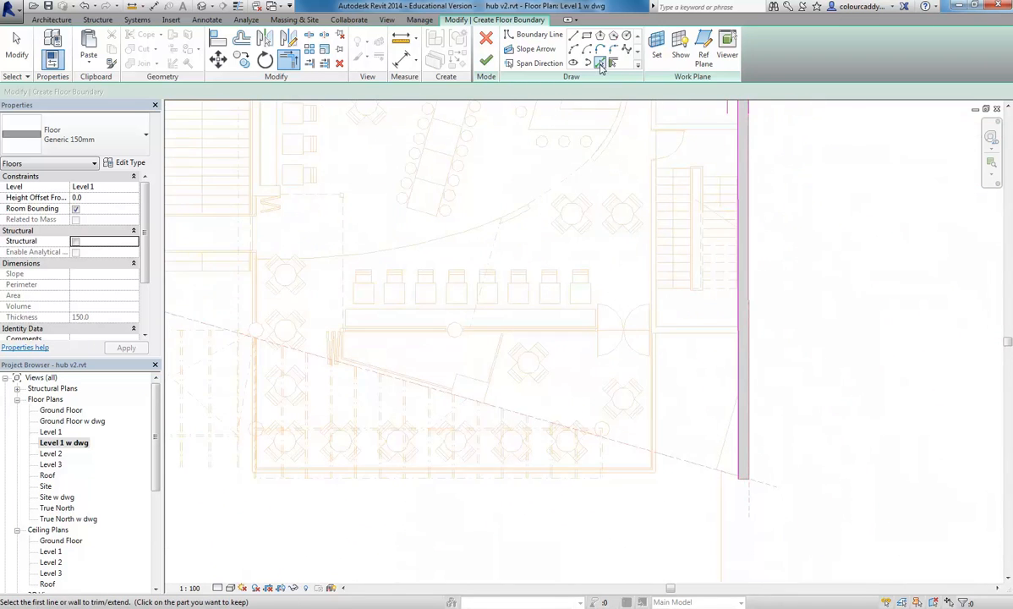
pyautogui.scroll(3, 702, 352)
pyautogui.moveTo(724, 302); pyautogui.dragTo(787, 357, button='middle')
pyautogui.scroll(1, 797, 420)
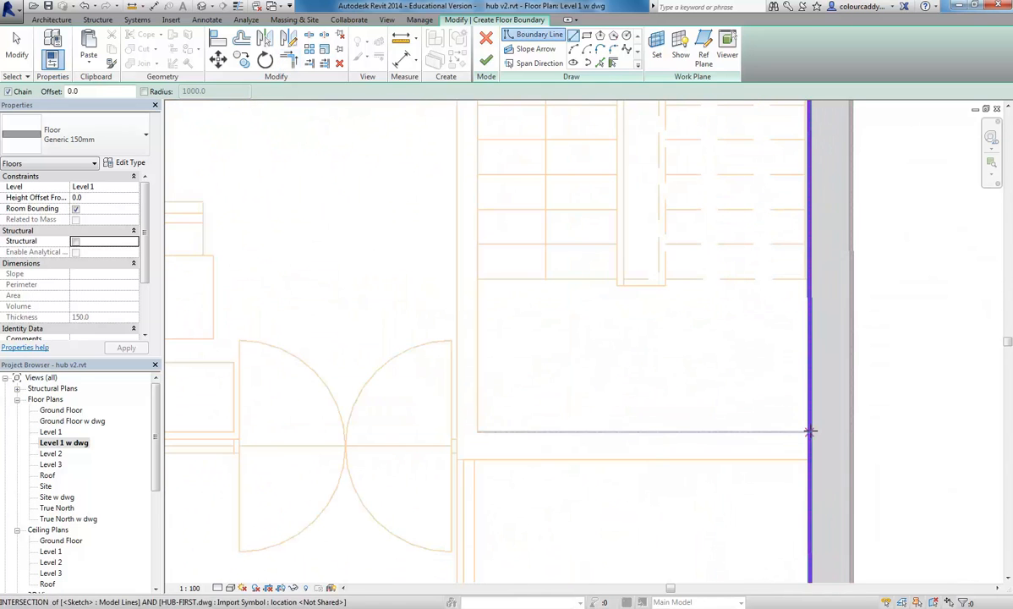
pyautogui.click(809, 432)
pyautogui.click(478, 432)
# Step: End the chain and draw a vertical boundary from the imported wall junction below the right stair down to the seating area's lower-right outer corner
pyautogui.scroll(-2, 497, 351)
pyautogui.moveTo(499, 351); pyautogui.dragTo(581, 194, button='middle')
pyautogui.moveTo(562, 452); pyautogui.dragTo(592, 460, button='middle')
pyautogui.scroll(4, 583, 261)
pyautogui.scroll(2, 559, 230)
pyautogui.rightClick(499, 241)
pyautogui.click(527, 251)
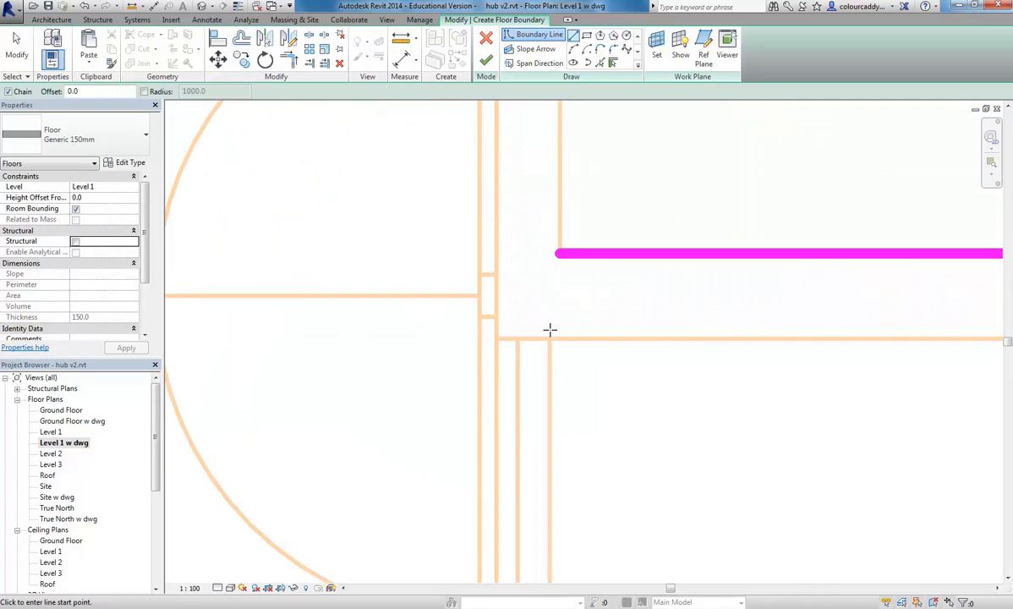
pyautogui.click(550, 338)
pyautogui.scroll(-5, 551, 457)
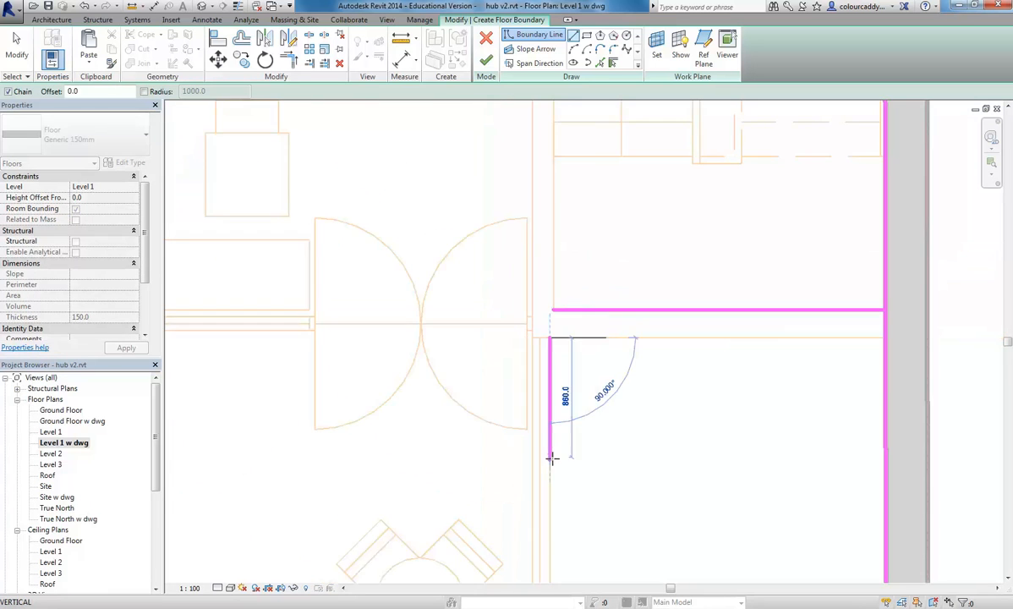
pyautogui.scroll(4, 577, 335)
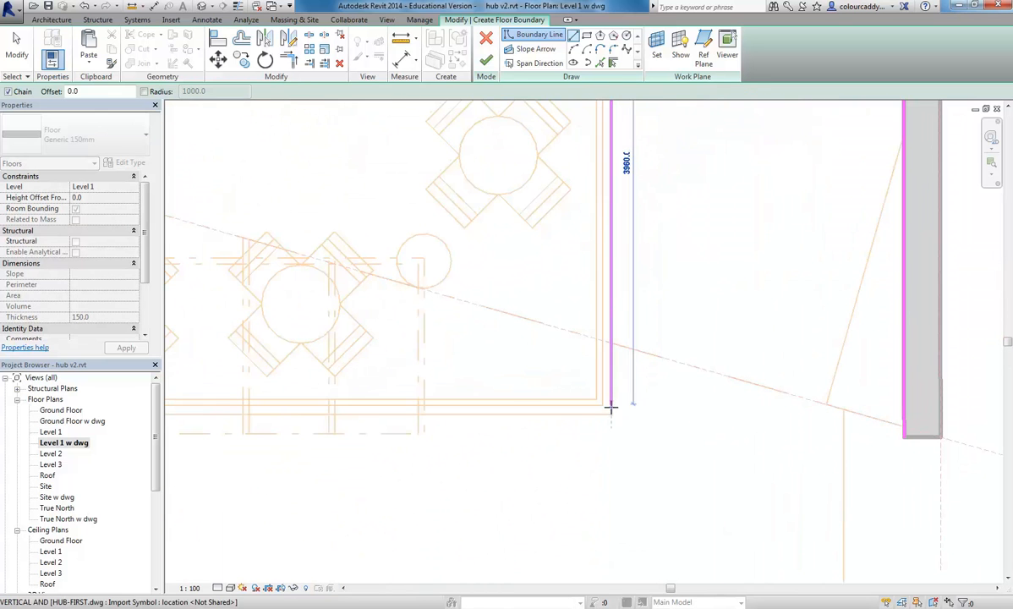
pyautogui.click(611, 415)
# Step: Continue the boundary horizontally along the seating area's lower outer line to its lower-left corner
pyautogui.scroll(-2, 355, 350)
pyautogui.moveTo(355, 351); pyautogui.dragTo(685, 379, button='middle')
pyautogui.moveTo(328, 389); pyautogui.dragTo(666, 399, button='middle')
pyautogui.moveTo(325, 382); pyautogui.dragTo(391, 411, button='middle')
pyautogui.moveTo(221, 423); pyautogui.dragTo(414, 458, button='middle')
pyautogui.click(444, 447)
# Step: Continue the boundary vertically up the seating area's left outer line to the imported wall line above the central stair's bottom steps
pyautogui.scroll(-2, 444, 281)
pyautogui.moveTo(445, 154); pyautogui.dragTo(448, 337, button='middle')
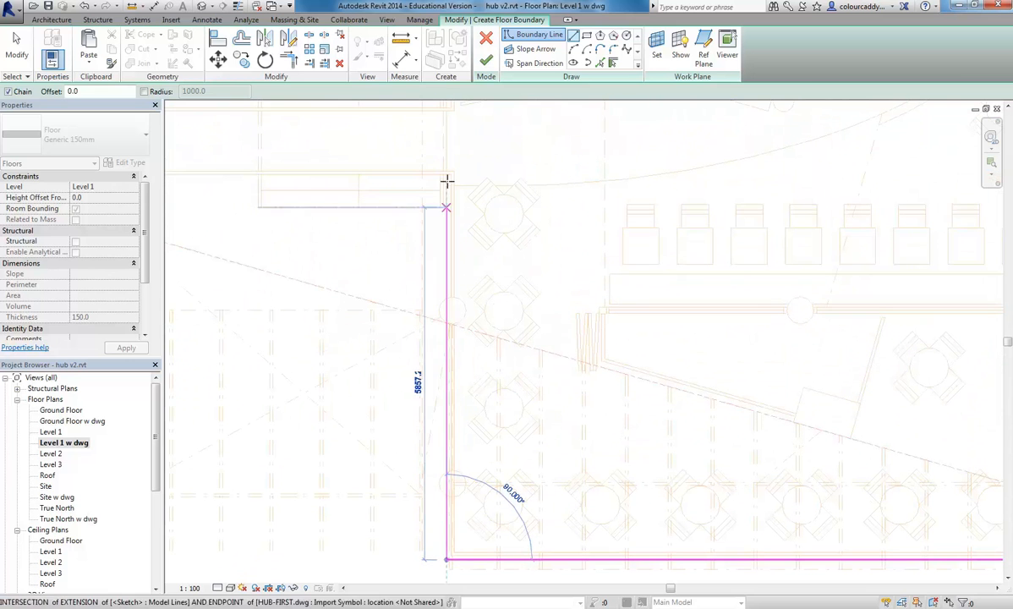
pyautogui.scroll(5, 465, 351)
pyautogui.scroll(-4, 463, 350)
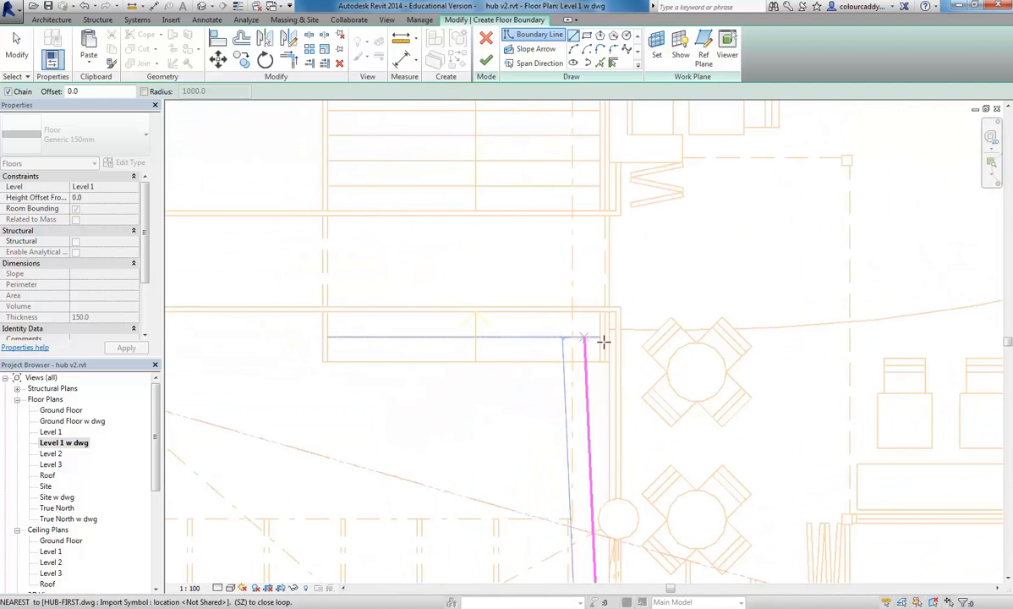
pyautogui.scroll(-1, 570, 348)
pyautogui.moveTo(570, 349); pyautogui.dragTo(509, 364, button='middle')
pyautogui.scroll(5, 509, 372)
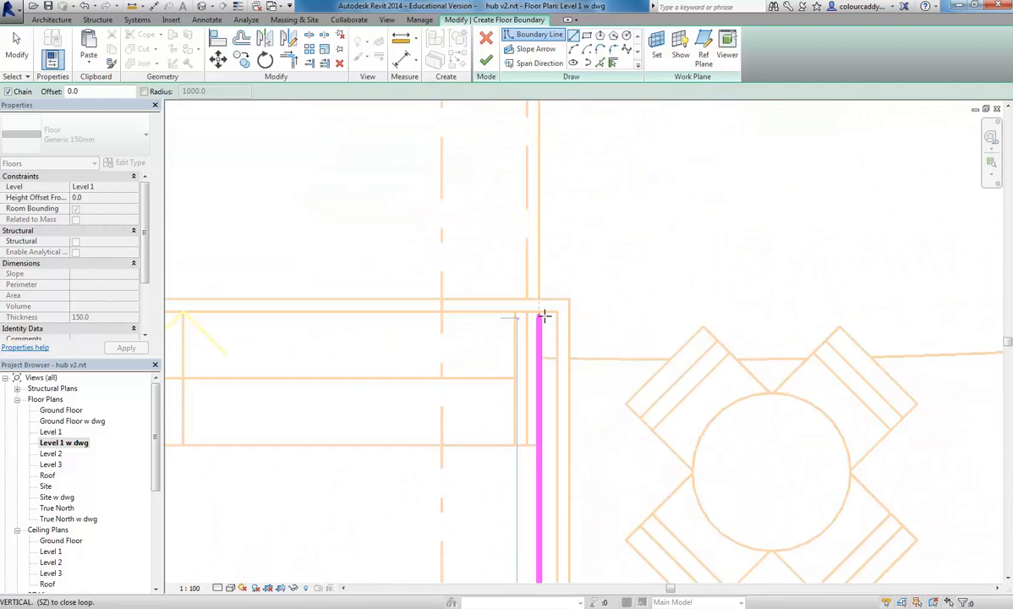
pyautogui.click(539, 312)
# Step: Continue the boundary horizontally left along the imported line below the central stair, across to the lower-left seating area's right edge
pyautogui.scroll(-2, 395, 315)
pyautogui.moveTo(390, 321); pyautogui.dragTo(746, 325, button='middle')
pyautogui.scroll(-2, 491, 318)
pyautogui.scroll(3, 470, 304)
pyautogui.click(462, 303)
# Step: Continue the boundary about 1392 mm vertically down to the lower-left seating area's lower-right outer corner
pyautogui.moveTo(461, 461); pyautogui.dragTo(534, 375, button='middle')
pyautogui.scroll(3, 535, 414)
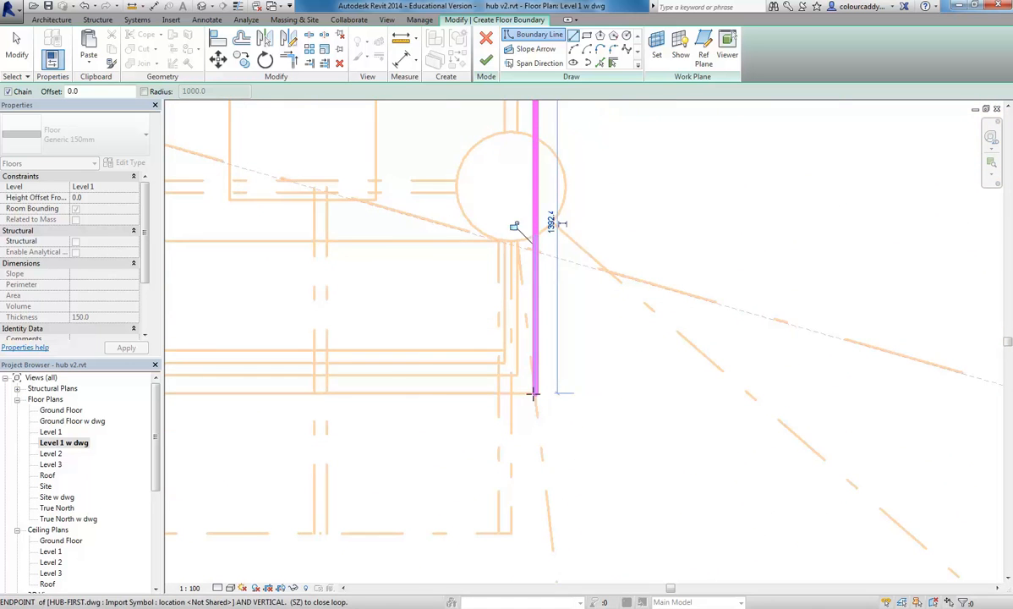
pyautogui.click(535, 394)
# Step: Close the lower boundary with a horizontal line about 11575 mm long along the imported outline to the existing left vertical line's lower end
pyautogui.scroll(-5, 344, 374)
pyautogui.moveTo(345, 375); pyautogui.dragTo(674, 385, button='middle')
pyautogui.scroll(-3, 359, 387)
pyautogui.moveTo(349, 386); pyautogui.dragTo(597, 373, button='middle')
pyautogui.scroll(-1, 313, 370)
pyautogui.moveTo(314, 372); pyautogui.dragTo(663, 376, button='middle')
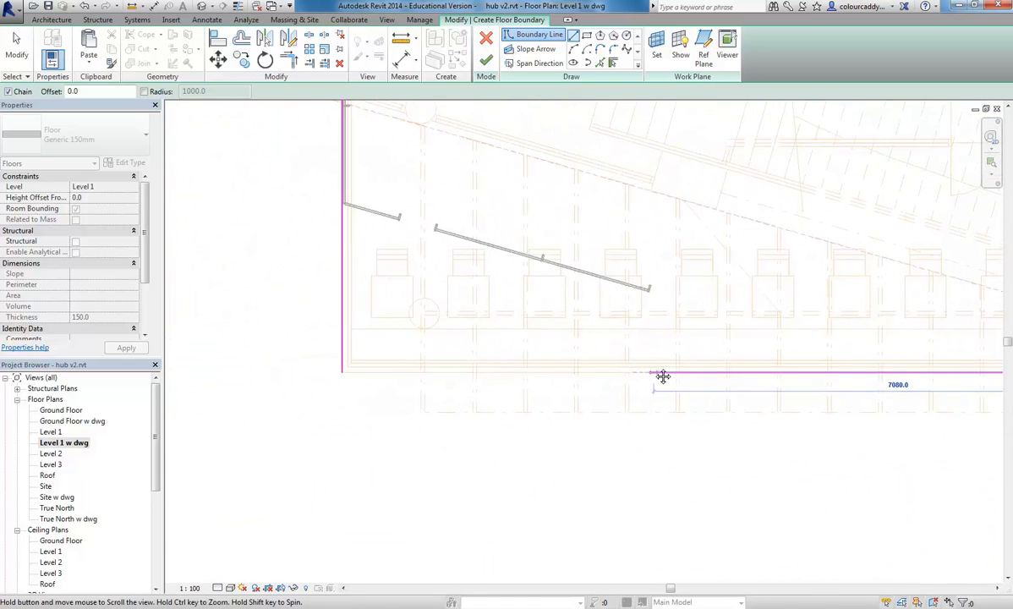
pyautogui.scroll(2, 332, 377)
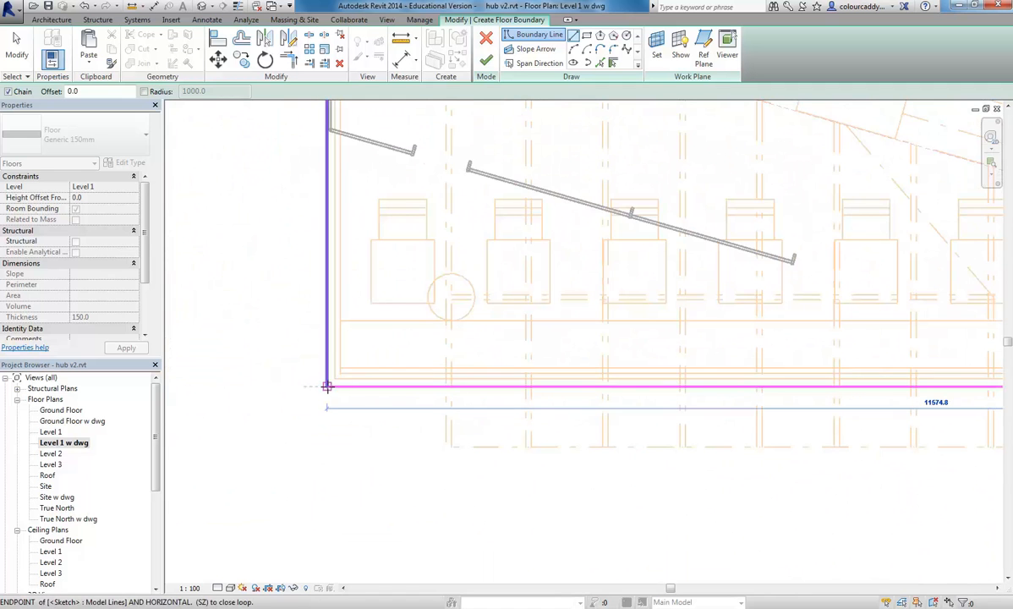
pyautogui.click(328, 386)
# Step: Trim the boundary lines below the lower-right stair into corners, joining its horizontal line to the outer-wall line and the seating area's vertical line
pyautogui.scroll(-5, 591, 363)
pyautogui.moveTo(617, 373); pyautogui.dragTo(299, 391, button='middle')
pyautogui.scroll(-1, 591, 347)
pyautogui.moveTo(603, 353); pyautogui.dragTo(555, 324, button='middle')
pyautogui.scroll(-1, 592, 331)
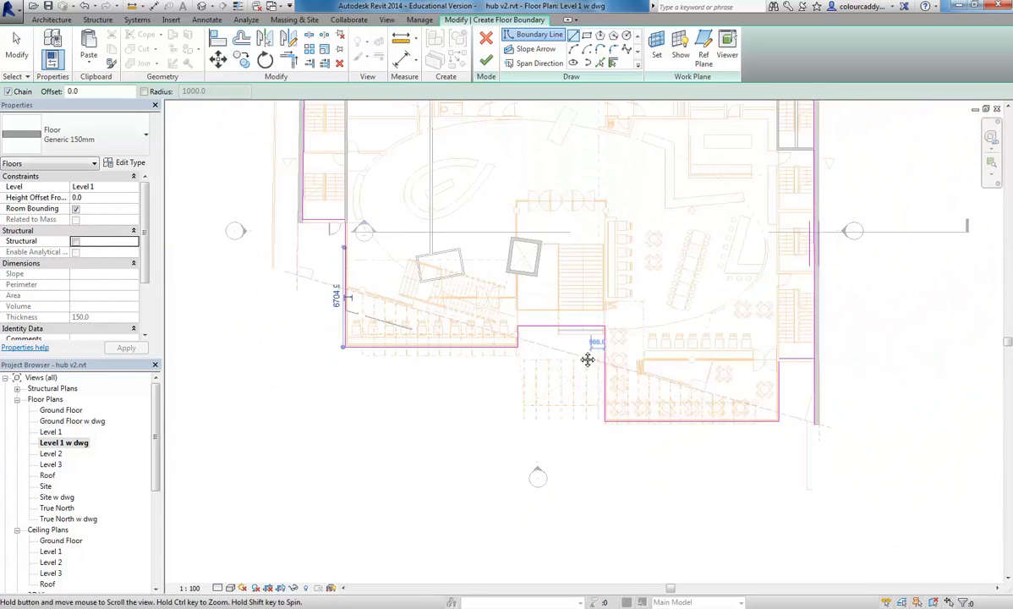
pyautogui.moveTo(656, 338); pyautogui.dragTo(621, 380, button='middle')
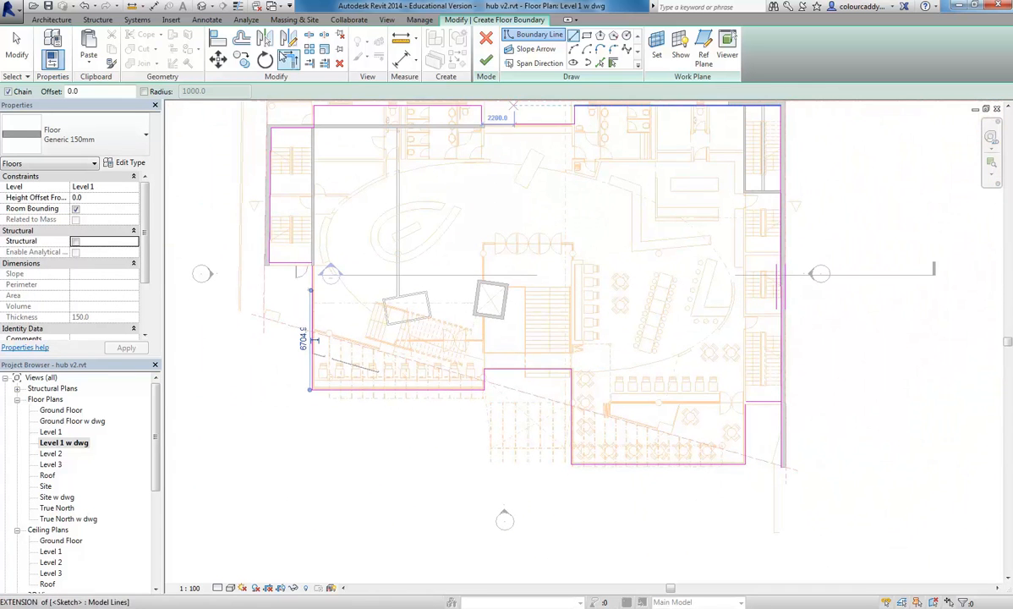
pyautogui.click(286, 57)
pyautogui.scroll(2, 782, 397)
pyautogui.click(794, 381)
pyautogui.click(725, 417)
pyautogui.scroll(-5, 642, 360)
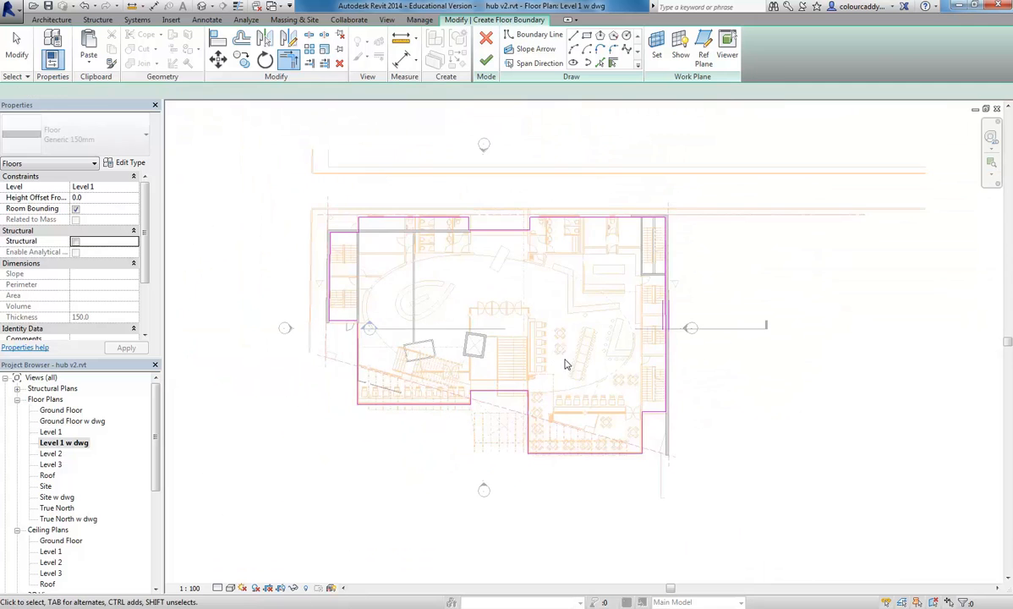
# Step: Select the whole floor sketch to check the outline's continuity, clear the selection, and inspect the area around the central lift shaft
pyautogui.press('Escape')
pyautogui.scroll(1, 531, 350)
pyautogui.moveTo(235, 150)
pyautogui.mouseDown()
pyautogui.moveTo(408, 319)
pyautogui.moveTo(723, 504)
pyautogui.mouseUp()
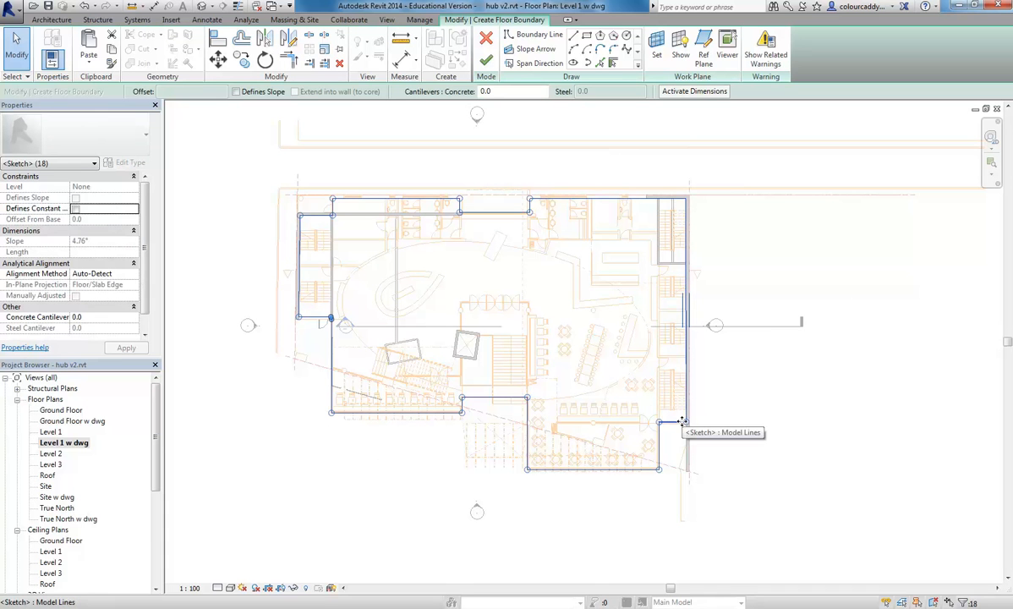
pyautogui.press('Escape')
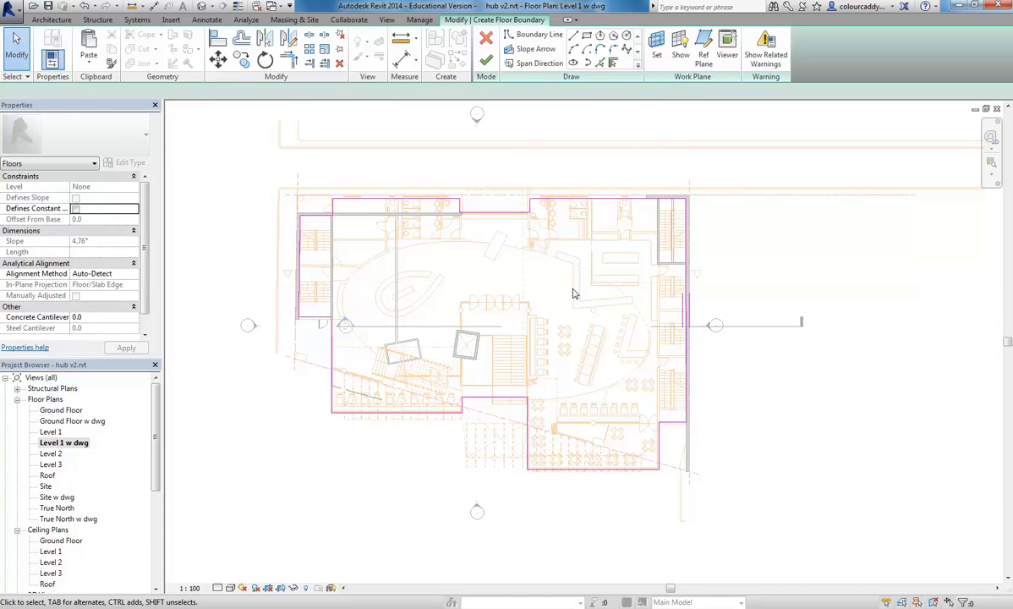
pyautogui.scroll(1, 571, 294)
pyautogui.scroll(2, 440, 372)
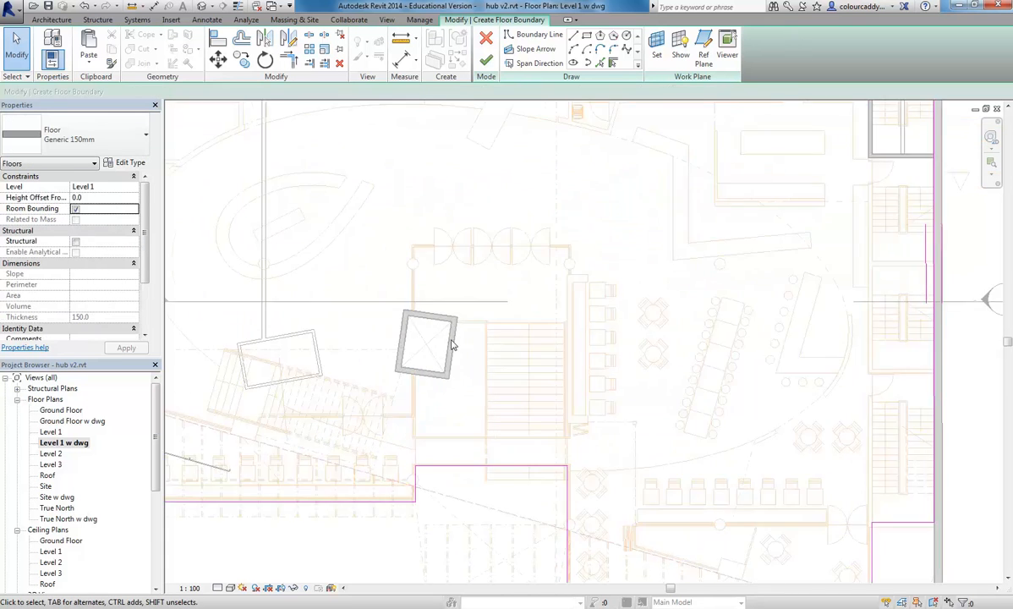
# Step: Sketch a rectangular boundary opening from the lower-left inner corner of the central stair enclosure to the staircase's upper-right corner
pyautogui.scroll(1, 521, 373)
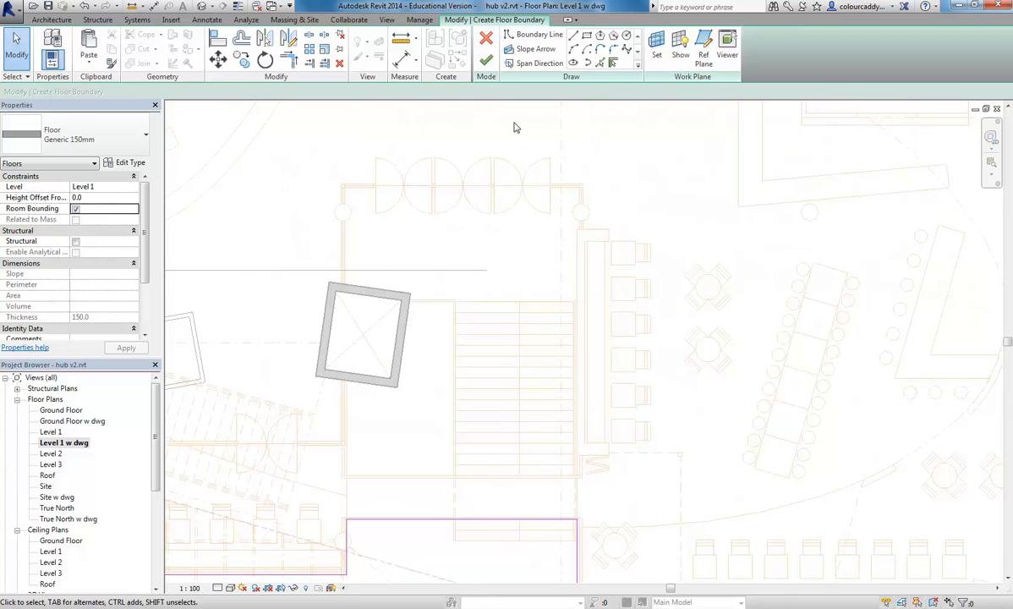
pyautogui.click(587, 37)
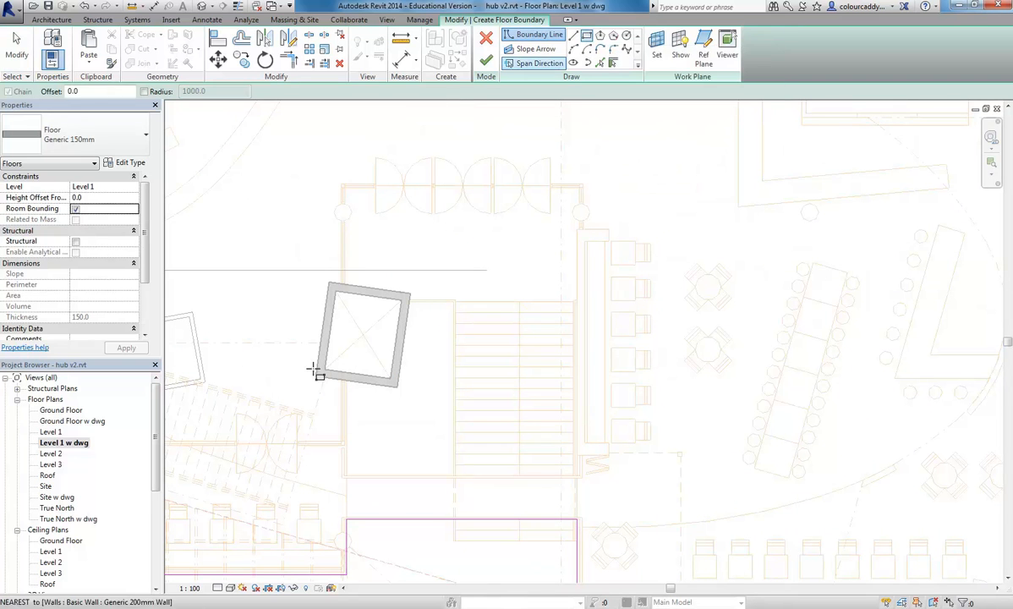
pyautogui.scroll(5, 338, 475)
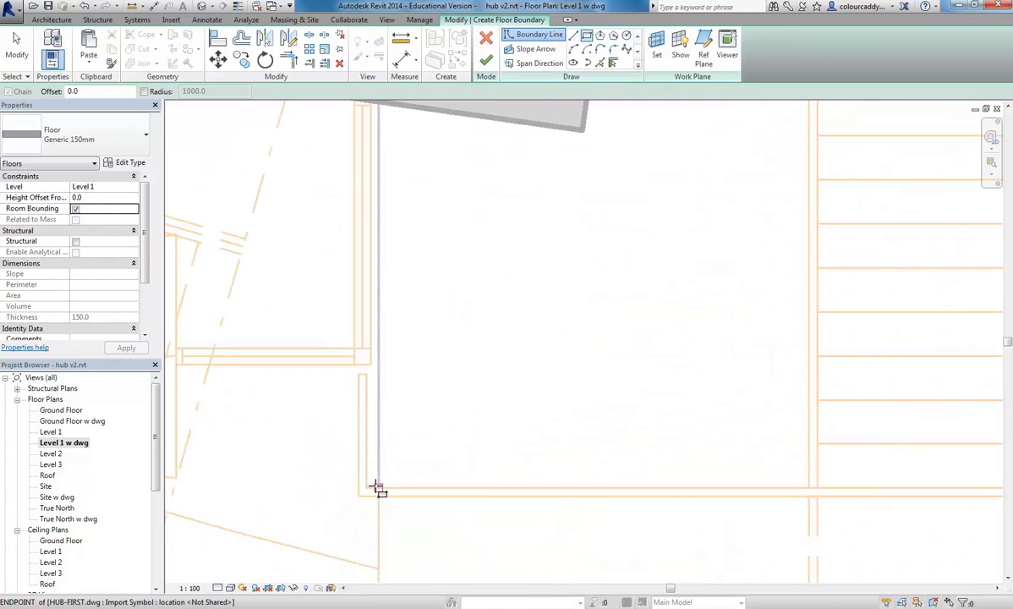
pyautogui.click(378, 487)
pyautogui.scroll(-3, 423, 405)
pyautogui.moveTo(484, 364); pyautogui.dragTo(415, 385, button='middle')
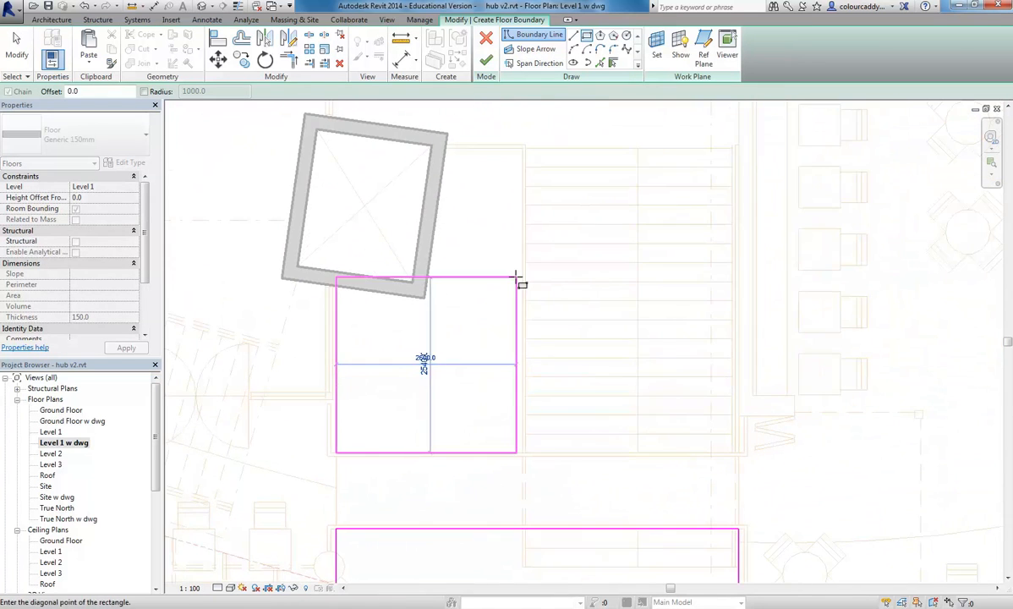
pyautogui.scroll(-2, 516, 277)
pyautogui.scroll(3, 596, 313)
pyautogui.scroll(3, 592, 309)
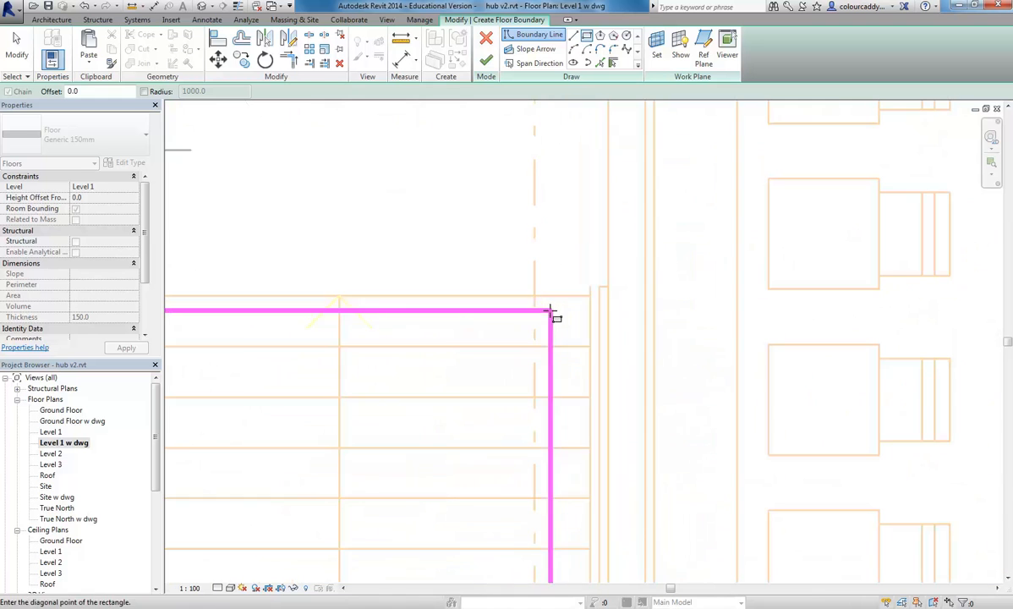
pyautogui.click(607, 295)
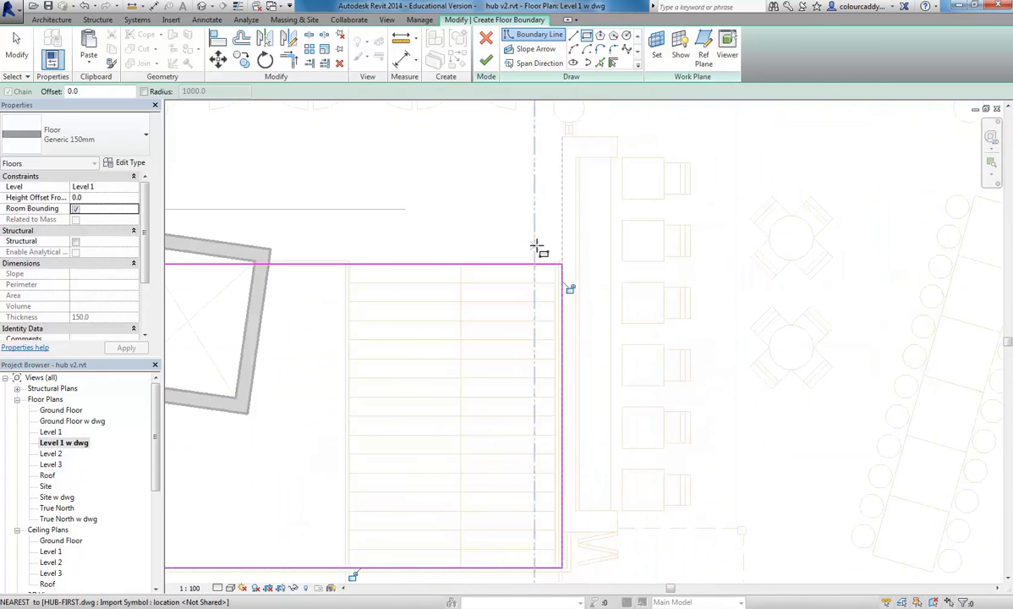
pyautogui.scroll(-3, 672, 281)
pyautogui.scroll(2, 624, 305)
pyautogui.press('Escape')
pyautogui.press('Escape')
pyautogui.scroll(2, 579, 345)
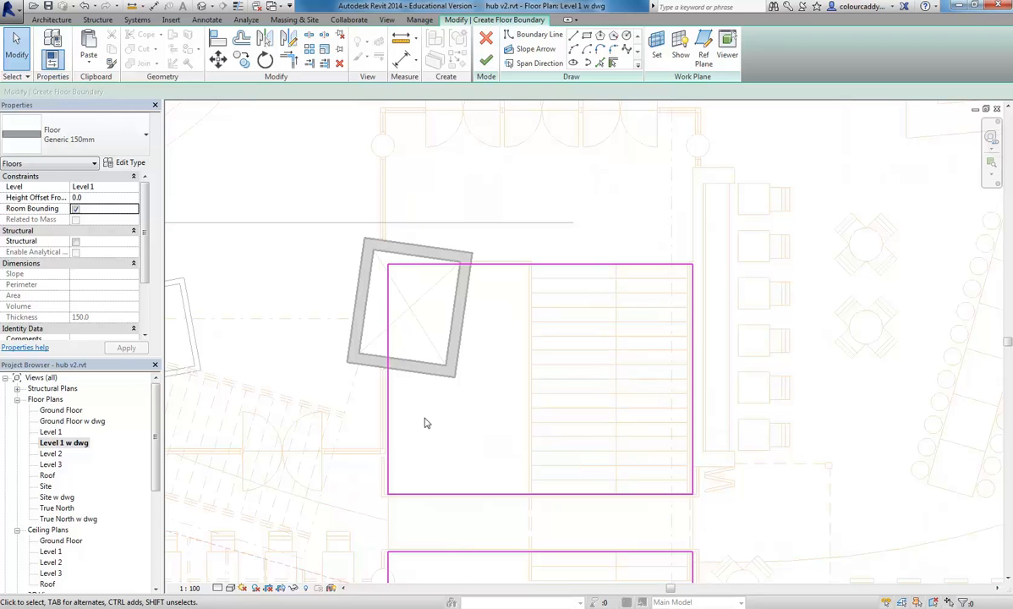
# Step: Try to finish the floor sketch, show where the boundary lines are open, and return to sketching
pyautogui.click(486, 60)
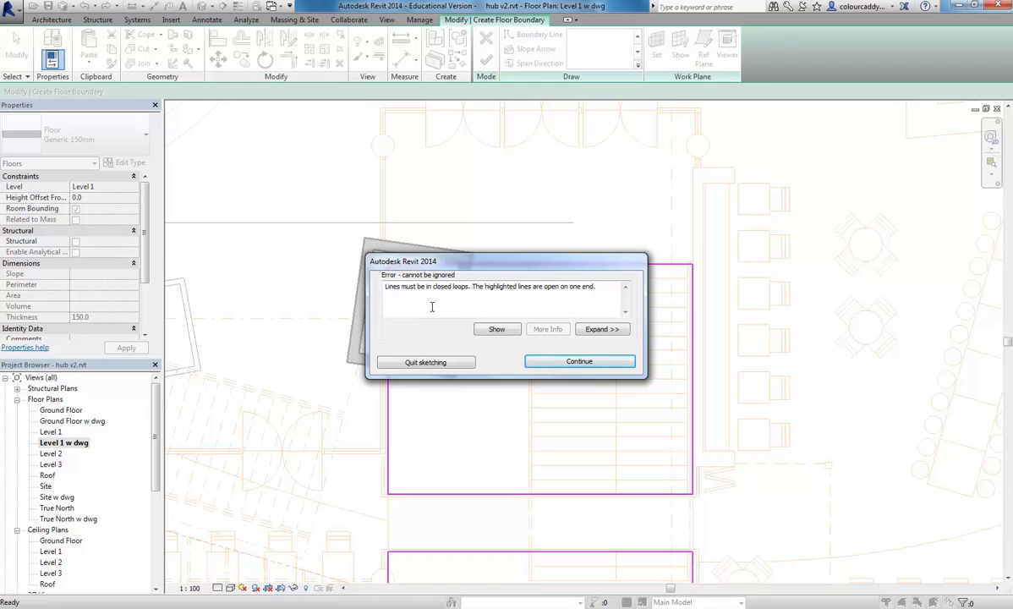
pyautogui.click(496, 330)
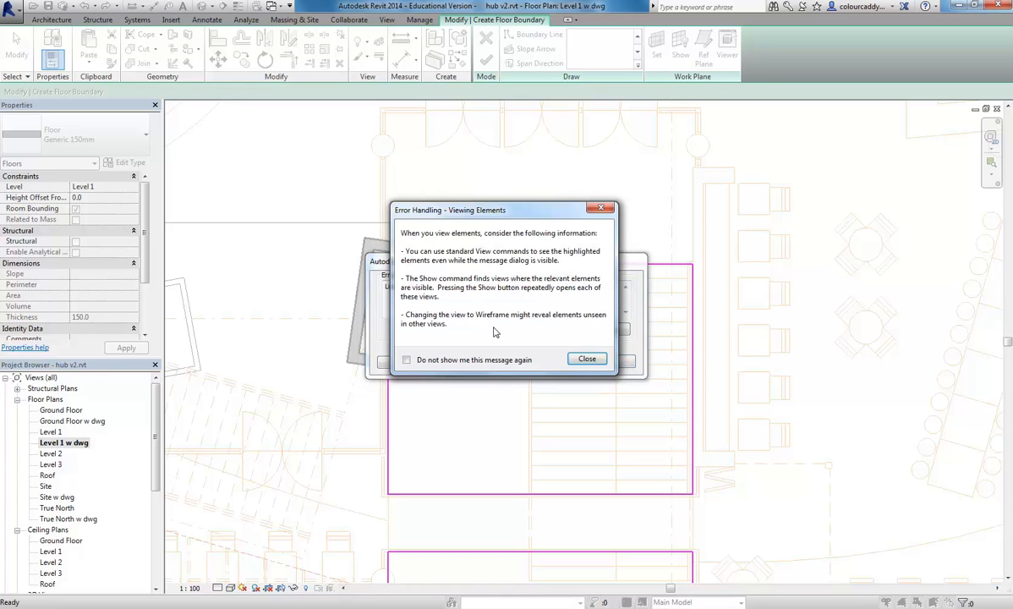
pyautogui.click(587, 360)
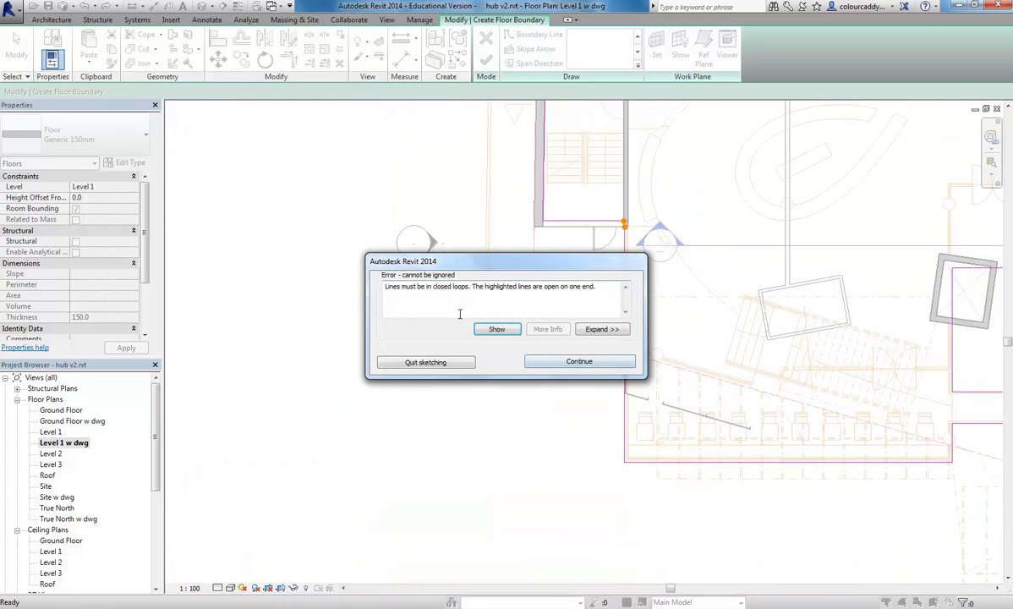
pyautogui.moveTo(533, 266); pyautogui.dragTo(427, 194)
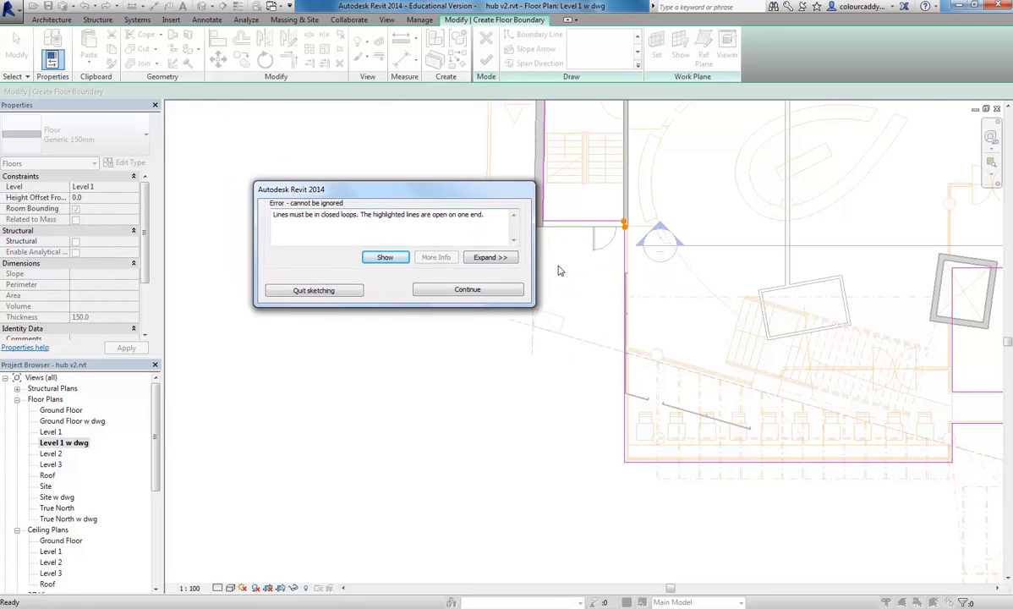
pyautogui.click(457, 290)
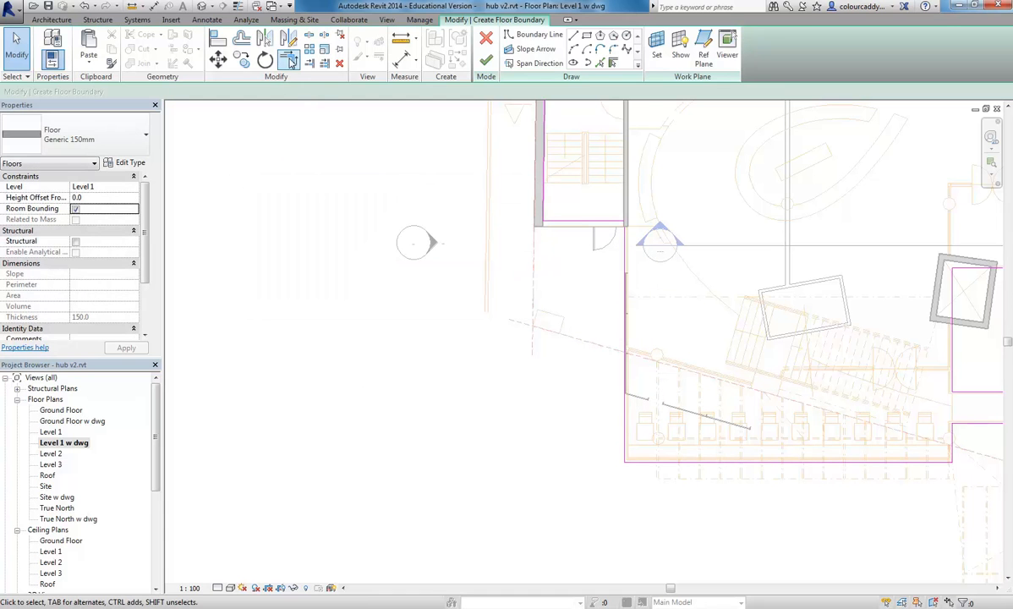
# Step: Trim the open boundary lines at the left stair's lower-right corner to meet, and finish the floor sketch
pyautogui.click(287, 57)
pyautogui.scroll(3, 592, 222)
pyautogui.click(636, 243)
pyautogui.click(681, 274)
pyautogui.scroll(-3, 683, 274)
pyautogui.moveTo(718, 323); pyautogui.dragTo(413, 276, button='middle')
pyautogui.moveTo(664, 356); pyautogui.dragTo(385, 295, button='middle')
pyautogui.scroll(3, 666, 372)
pyautogui.scroll(-3, 665, 372)
pyautogui.scroll(-3, 524, 276)
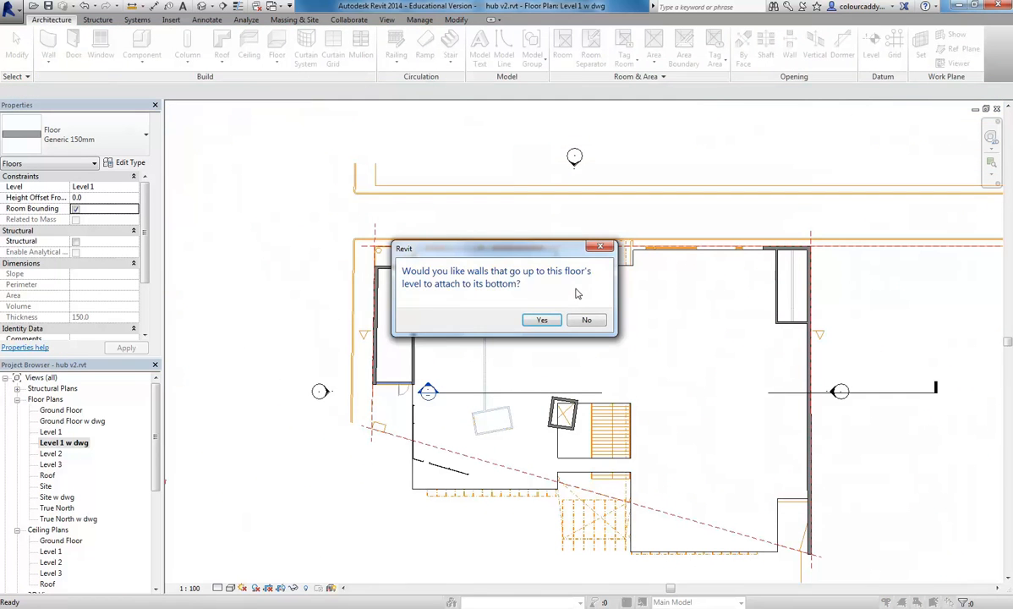
# Step: Decline attaching the walls to the floor's bottom, accept joining geometry and cutting the overlap from the walls, and deselect the floor
pyautogui.moveTo(555, 249); pyautogui.dragTo(400, 130)
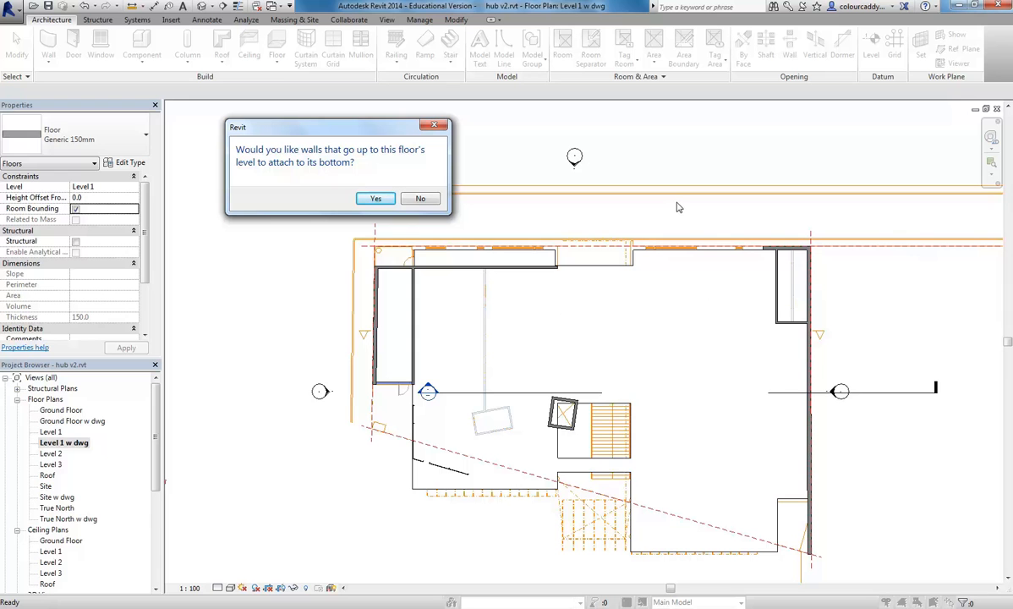
pyautogui.click(422, 199)
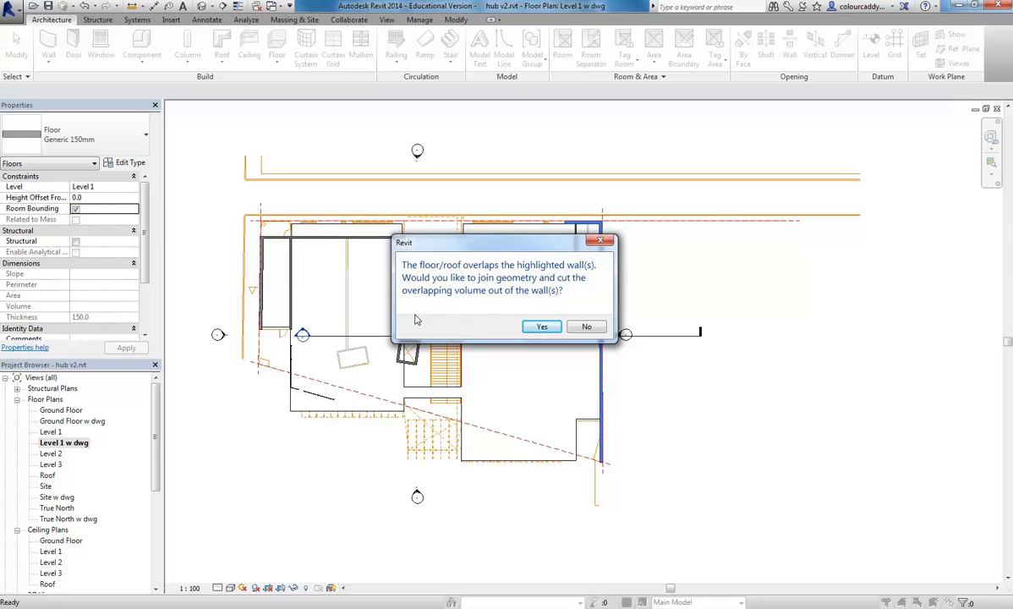
pyautogui.click(541, 328)
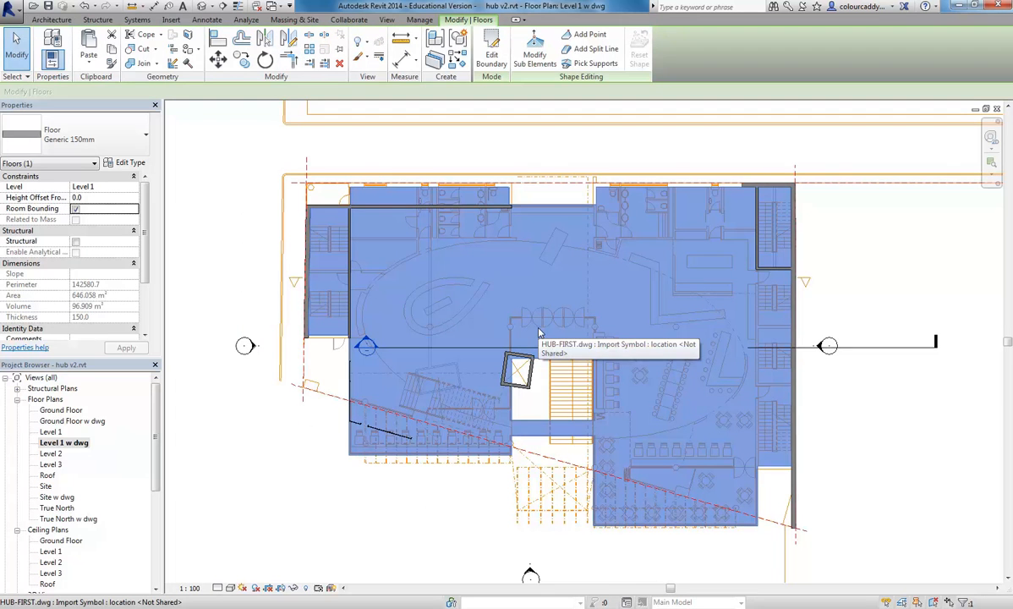
pyautogui.click(361, 534)
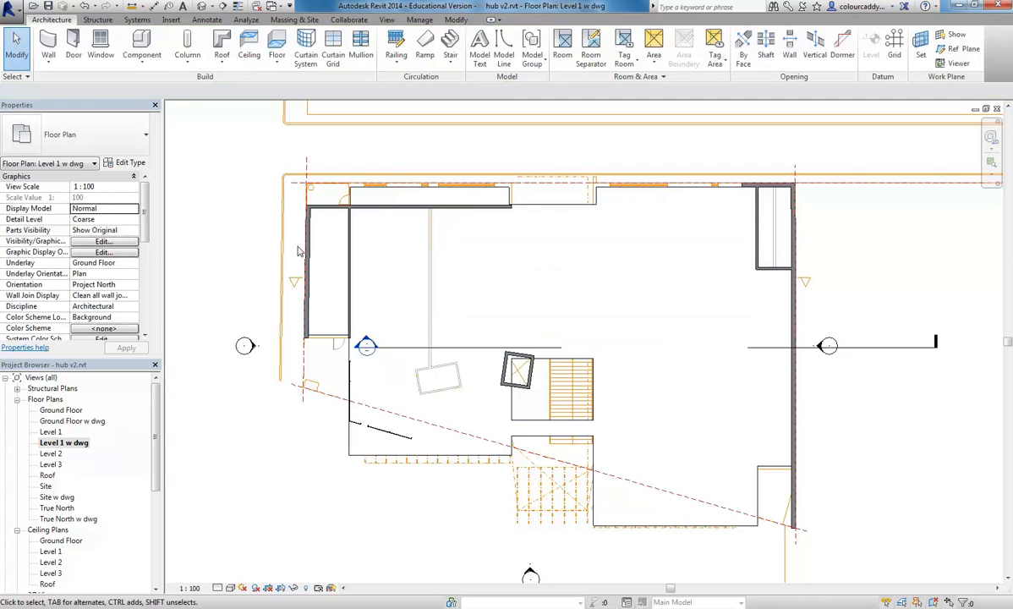
# Step: In the 3D view, attach the top of the long Generic 150mm partition wall to the Level 1 floor
pyautogui.click(199, 7)
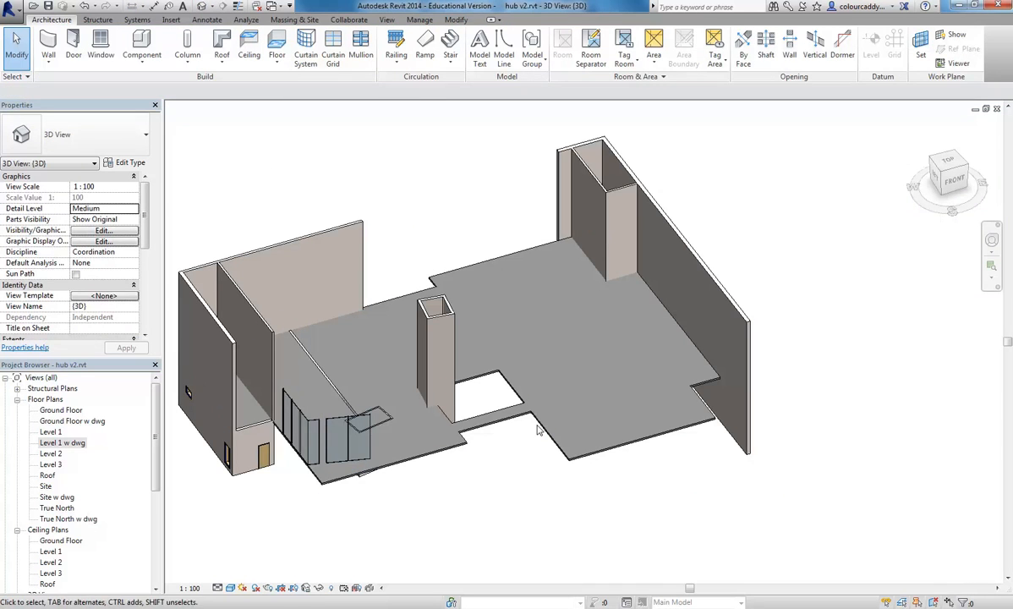
pyautogui.keyDown('shift'); pyautogui.moveTo(477, 450); pyautogui.dragTo(335, 482, button='middle'); pyautogui.keyUp('shift')
pyautogui.scroll(1, 307, 297)
pyautogui.moveTo(306, 297); pyautogui.dragTo(337, 324, button='middle')
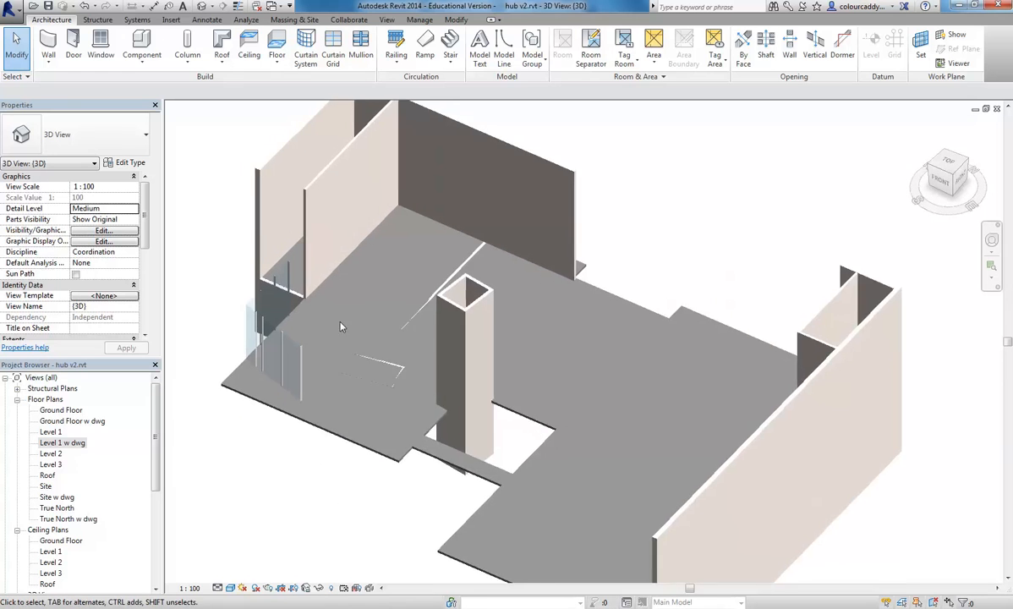
pyautogui.scroll(2, 338, 325)
pyautogui.moveTo(384, 204); pyautogui.dragTo(382, 255, button='middle')
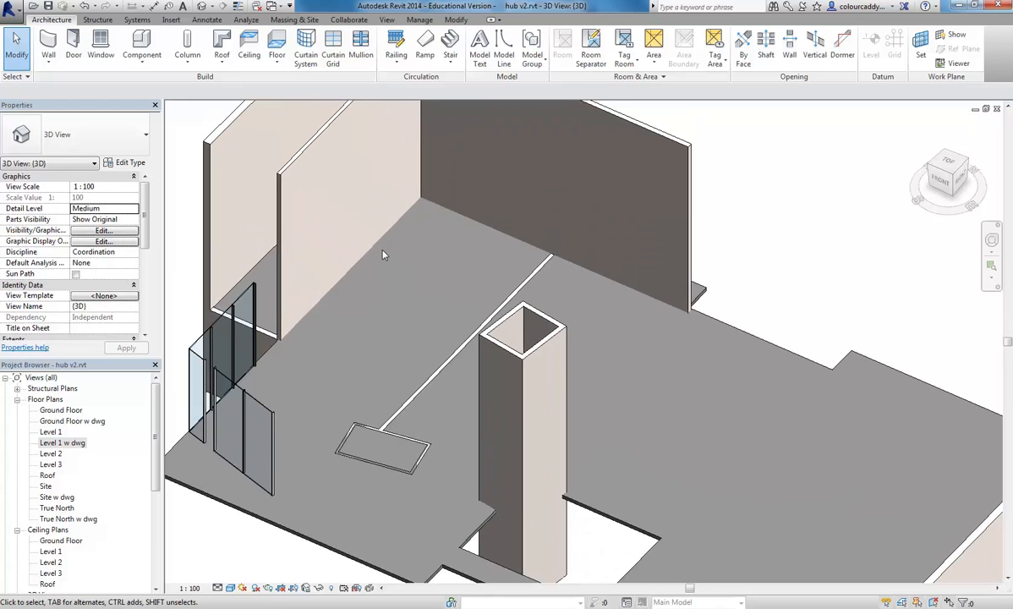
pyautogui.click(444, 365)
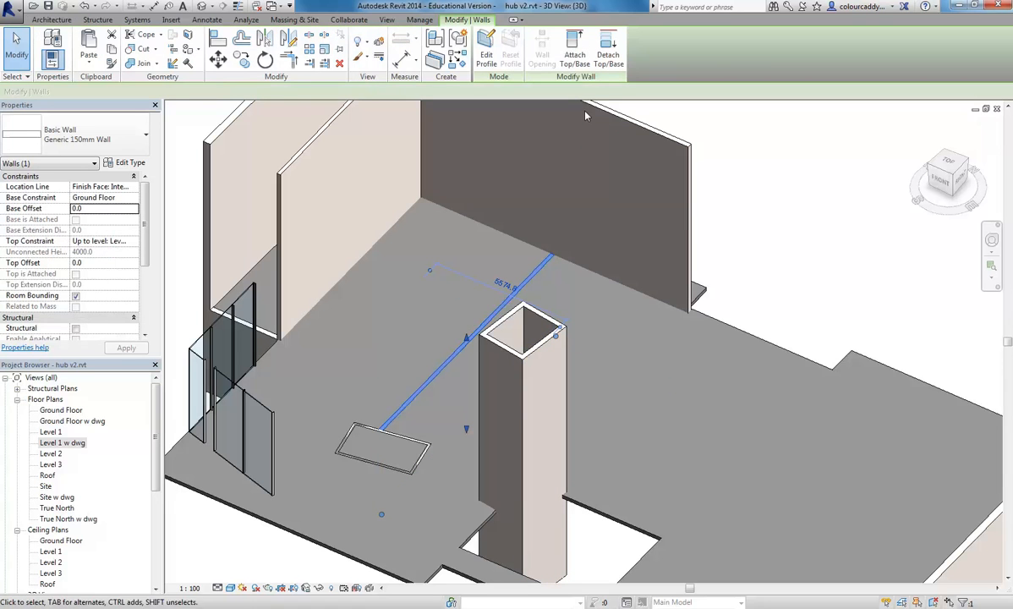
pyautogui.click(575, 54)
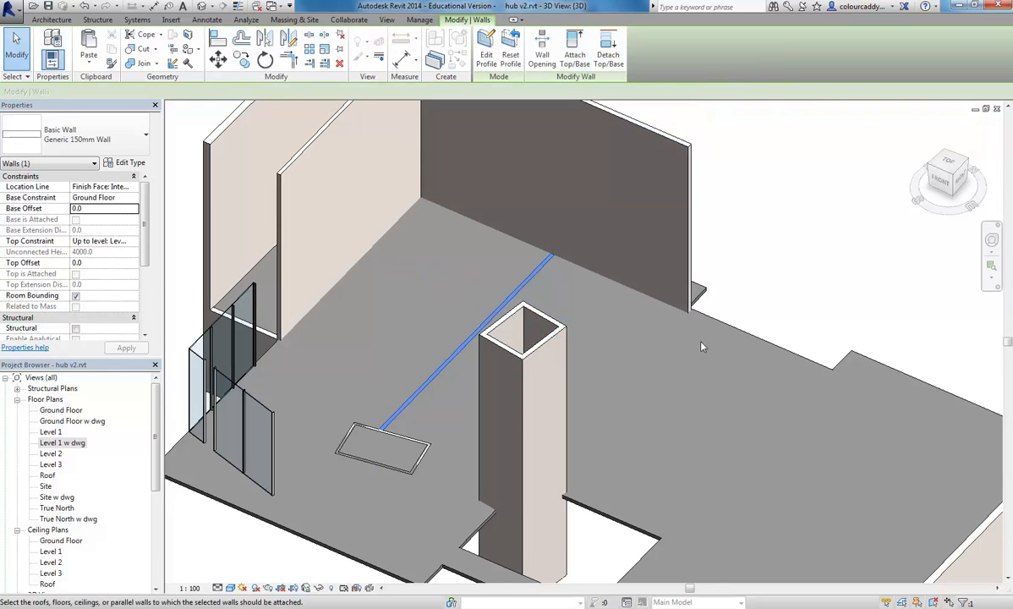
pyautogui.click(685, 306)
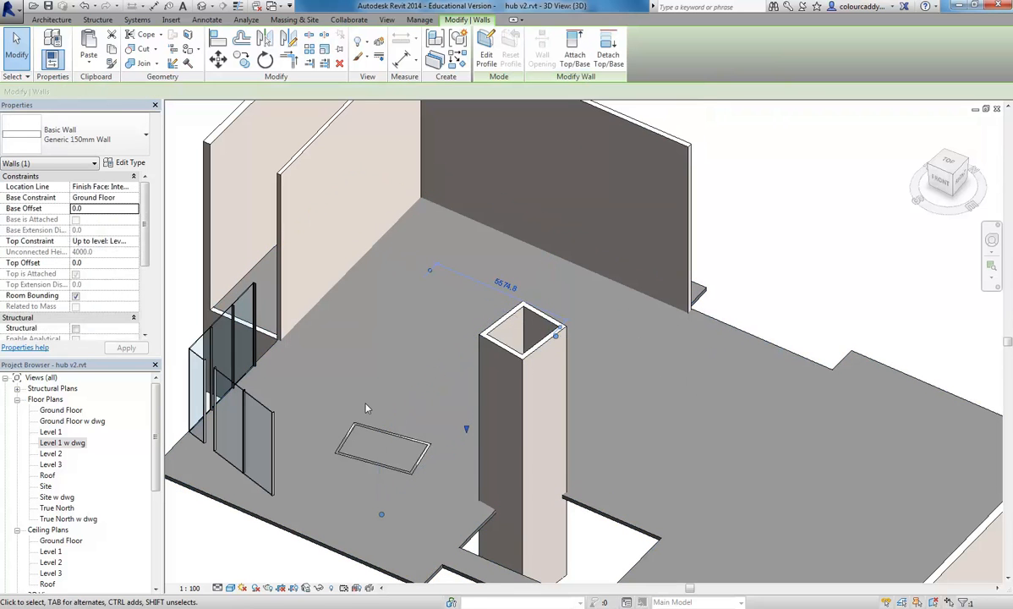
# Step: Select the chain of four Generic 100mm walls forming the small rectangular room and attach their tops to the Level 1 floor
pyautogui.keyDown('shift'); pyautogui.moveTo(362, 415); pyautogui.dragTo(396, 460, button='middle'); pyautogui.keyUp('shift')
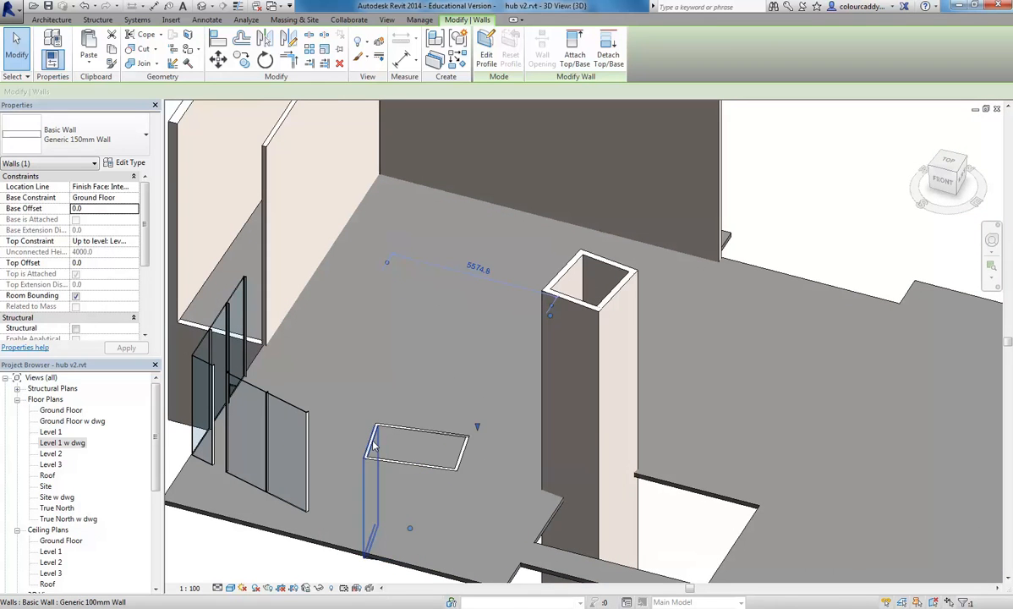
pyautogui.press('Tab')
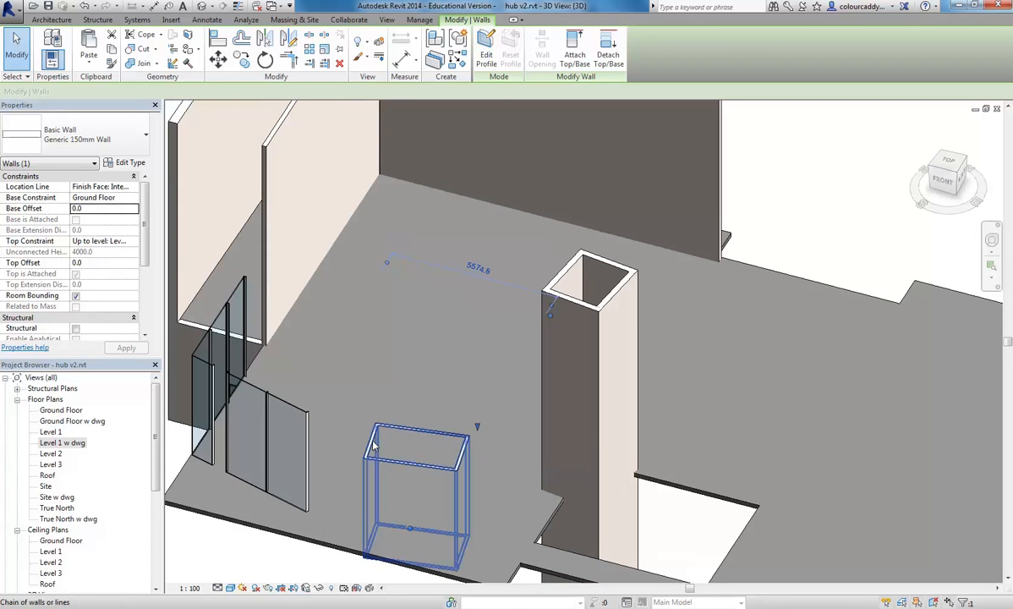
pyautogui.click(375, 446)
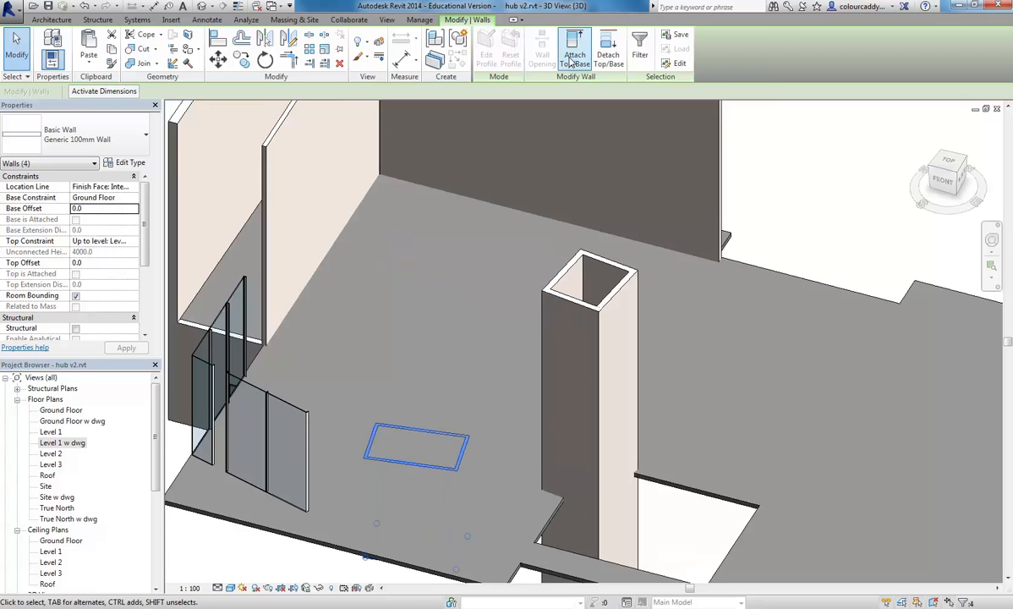
pyautogui.press('Escape')
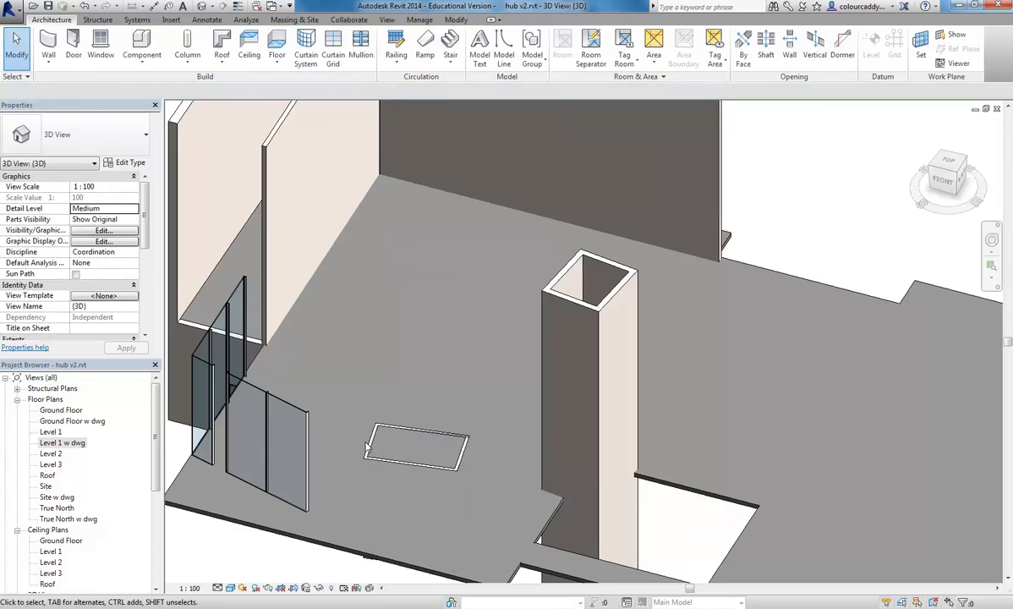
pyautogui.press('Tab')
pyautogui.click(377, 447)
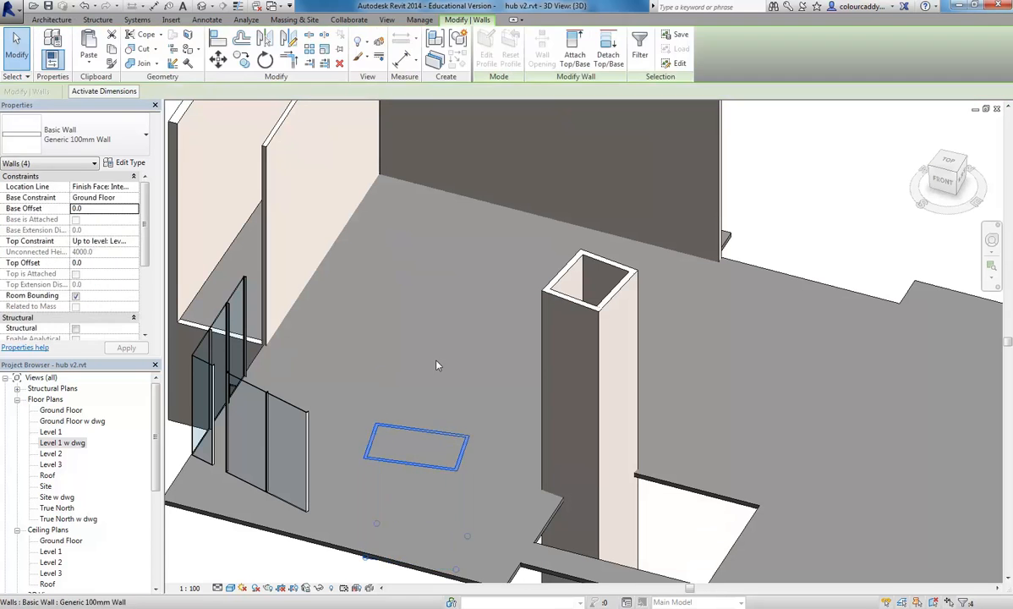
pyautogui.click(577, 56)
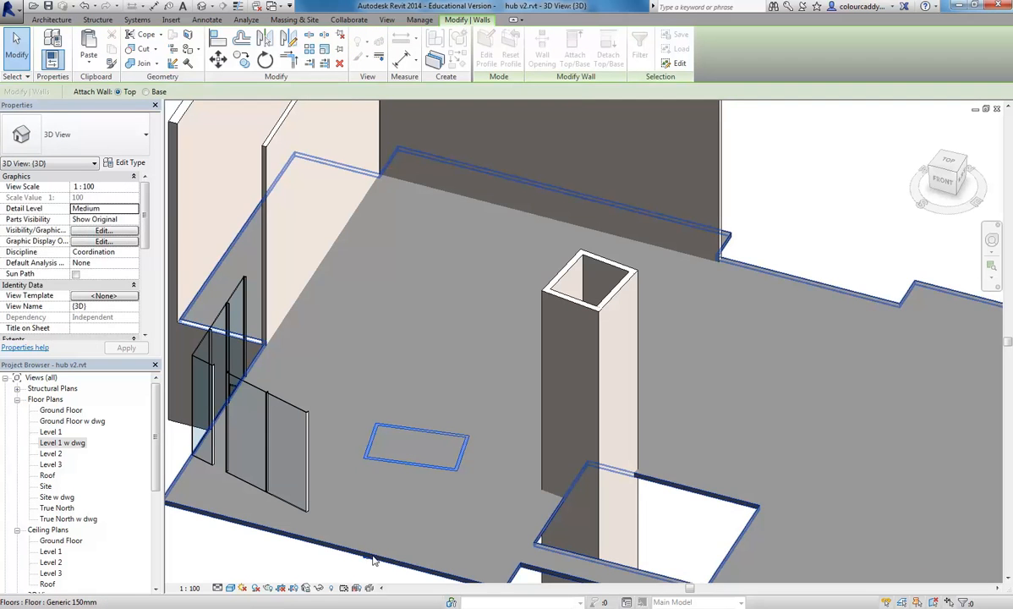
pyautogui.click(425, 326)
pyautogui.scroll(-4, 426, 325)
pyautogui.keyDown('shift'); pyautogui.moveTo(389, 426); pyautogui.dragTo(493, 439, button='middle'); pyautogui.keyUp('shift')
pyautogui.click(565, 452)
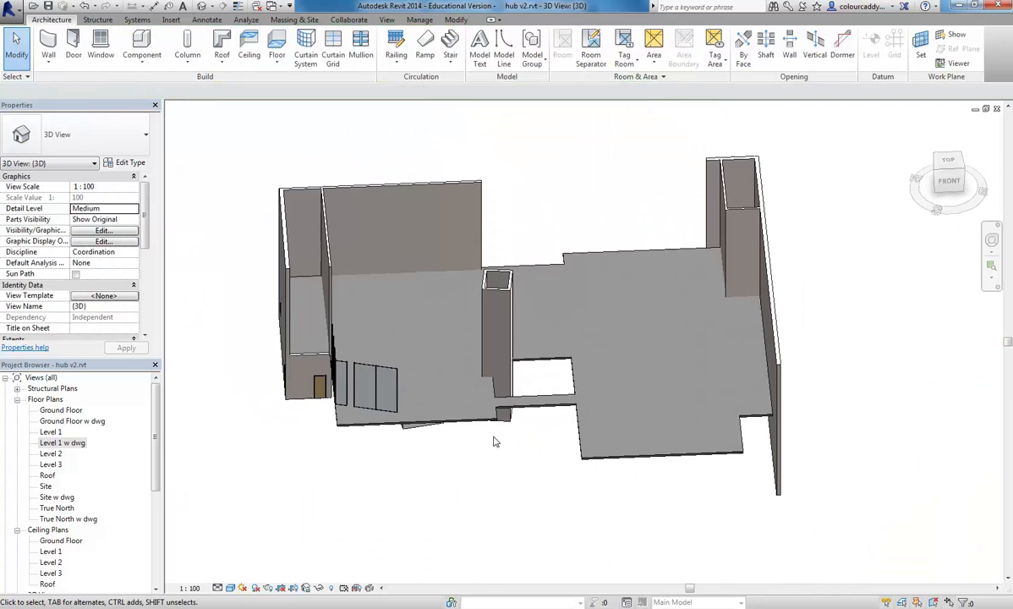
# Step: Select the Level 1 floor and open its boundary for editing in the Level 1 w dwg plan
pyautogui.click(532, 410)
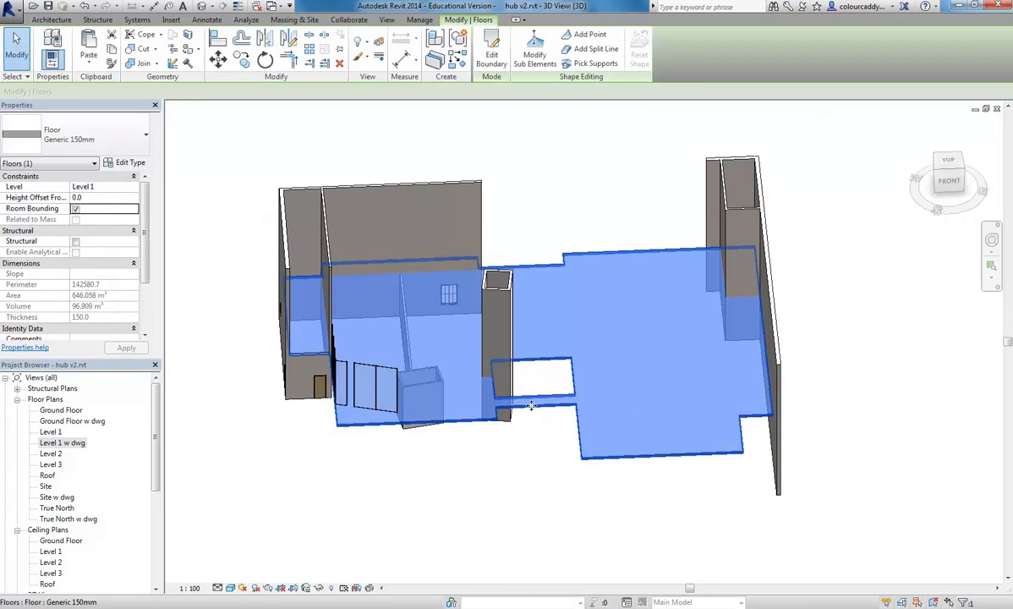
pyautogui.doubleClick(61, 442)
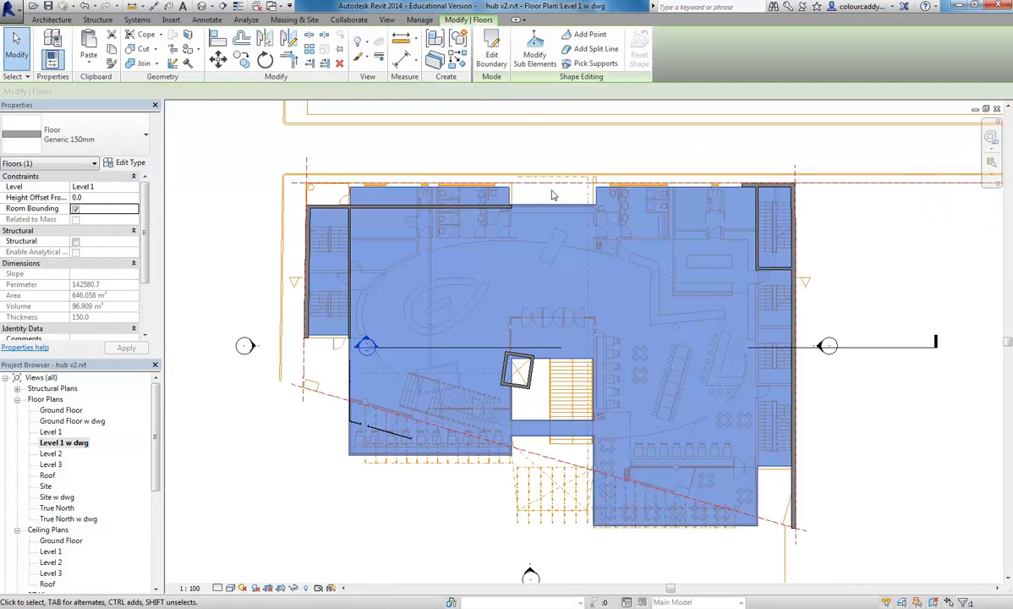
pyautogui.click(491, 55)
pyautogui.scroll(6, 504, 368)
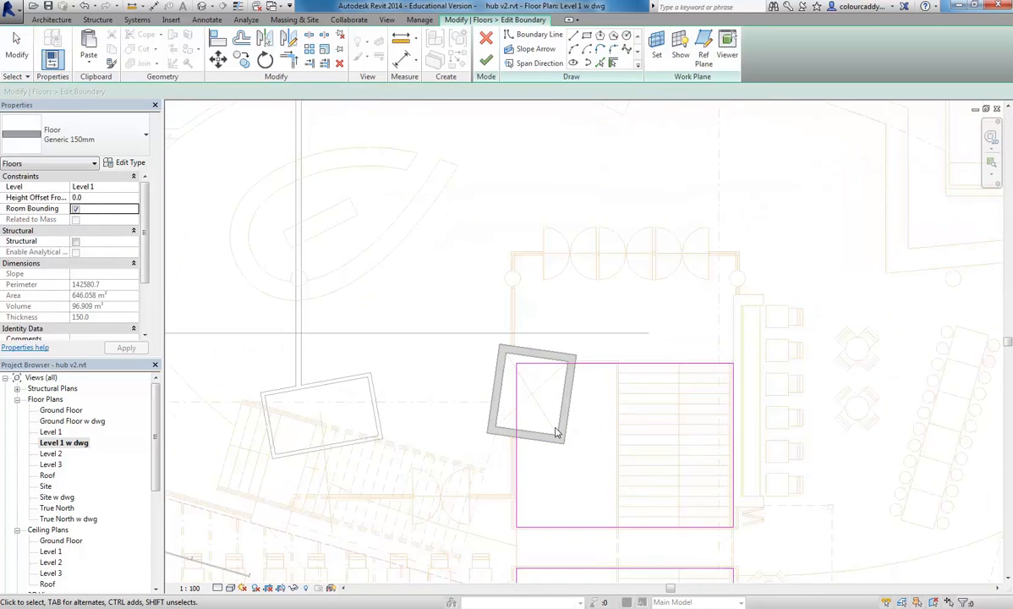
# Step: Add boundary lines by picking the right and lower outer wall faces of the central lift shaft
pyautogui.click(600, 62)
pyautogui.click(583, 403)
pyautogui.click(527, 459)
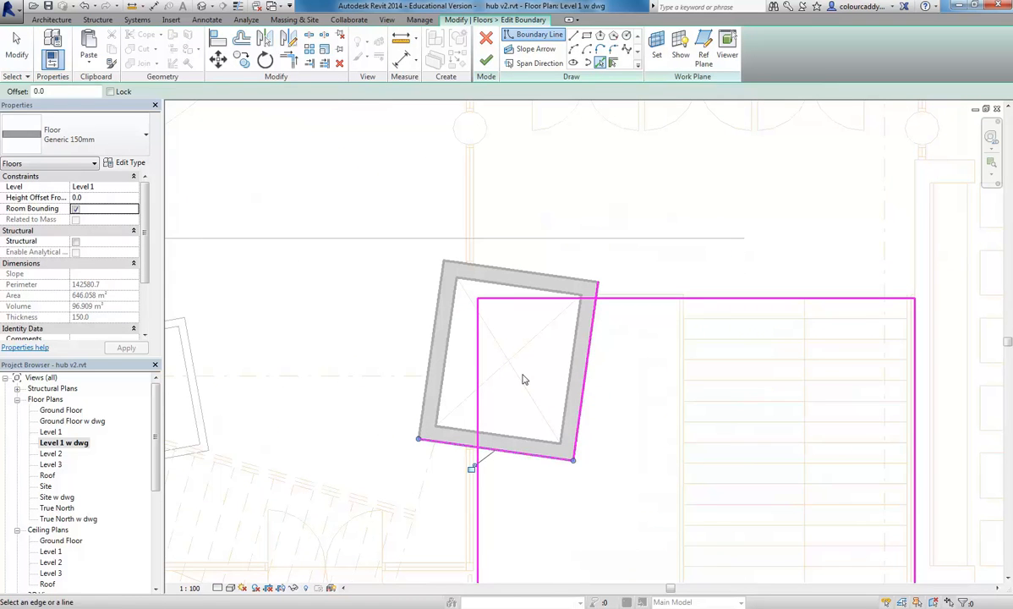
# Step: Trim the stair opening's upper line and the line along the lift shaft's right face into a corner
pyautogui.click(287, 58)
pyautogui.click(626, 298)
pyautogui.click(596, 319)
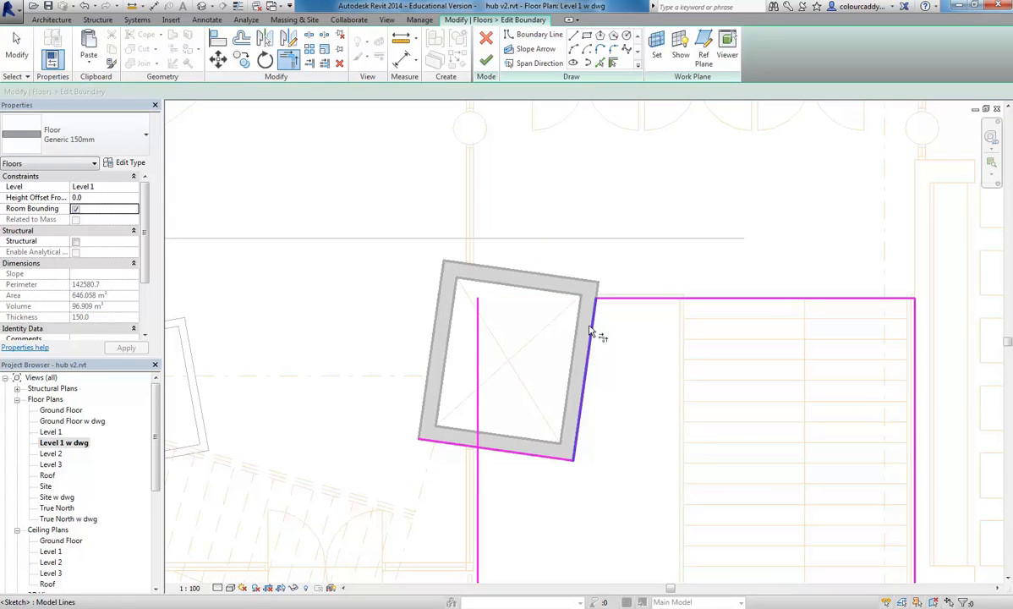
# Step: Trim the lift shaft's lower boundary line to the stair opening's left line, then finish the edit without attaching the walls
pyautogui.click(512, 454)
pyautogui.click(479, 465)
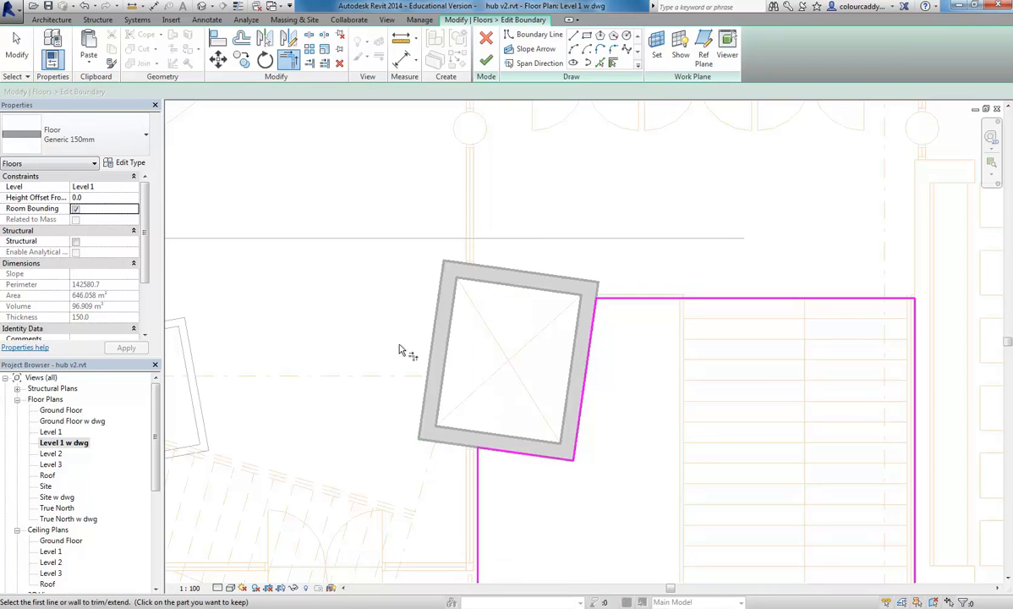
pyautogui.click(485, 60)
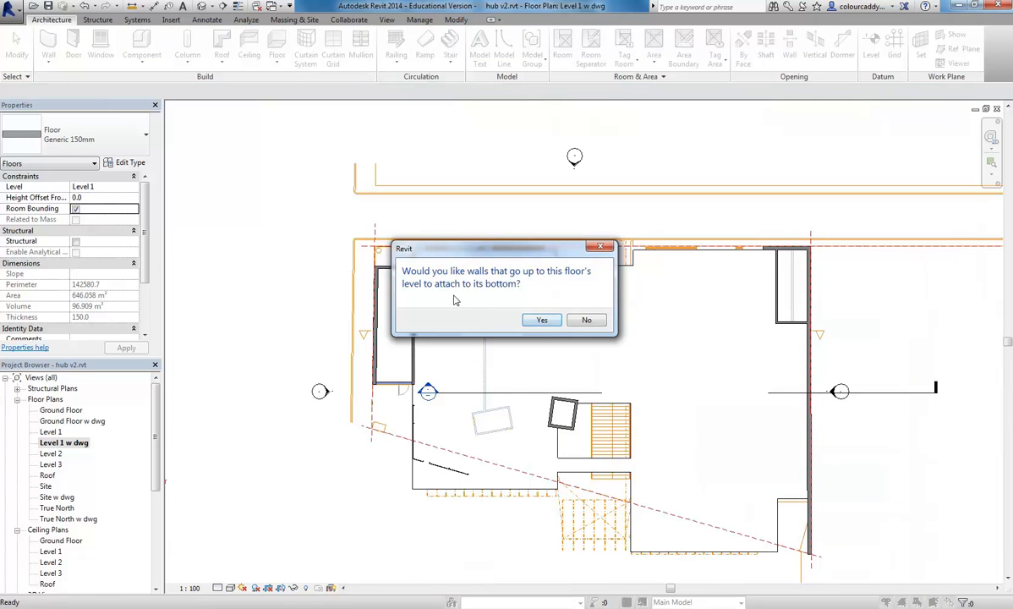
pyautogui.click(587, 320)
pyautogui.scroll(5, 571, 428)
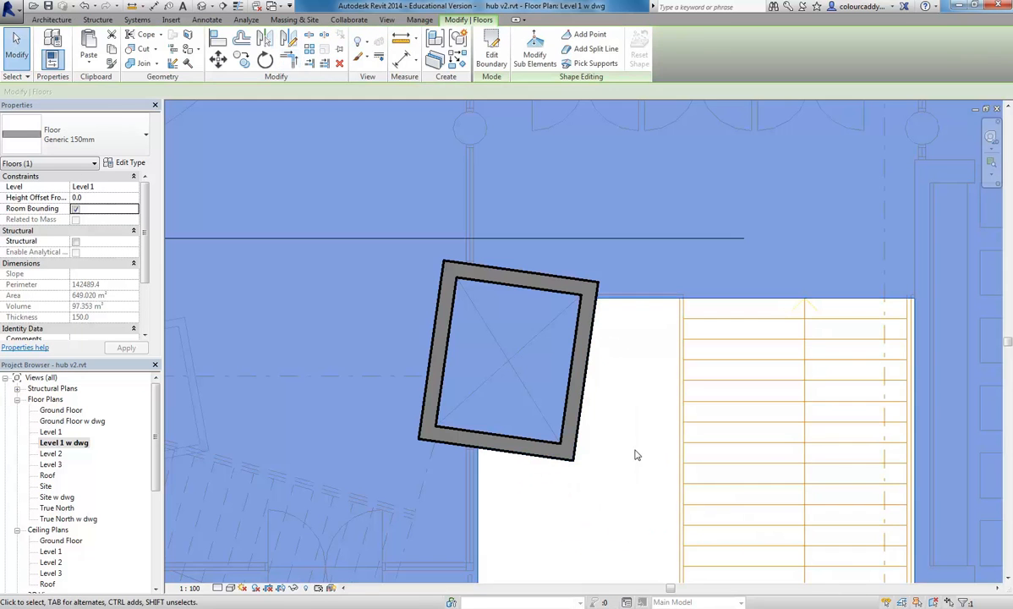
pyautogui.press('Escape')
# Step: Reopen the Level 1 floor's boundary for editing around the lift shaft and stair opening
pyautogui.scroll(-1, 556, 365)
pyautogui.scroll(-4, 550, 359)
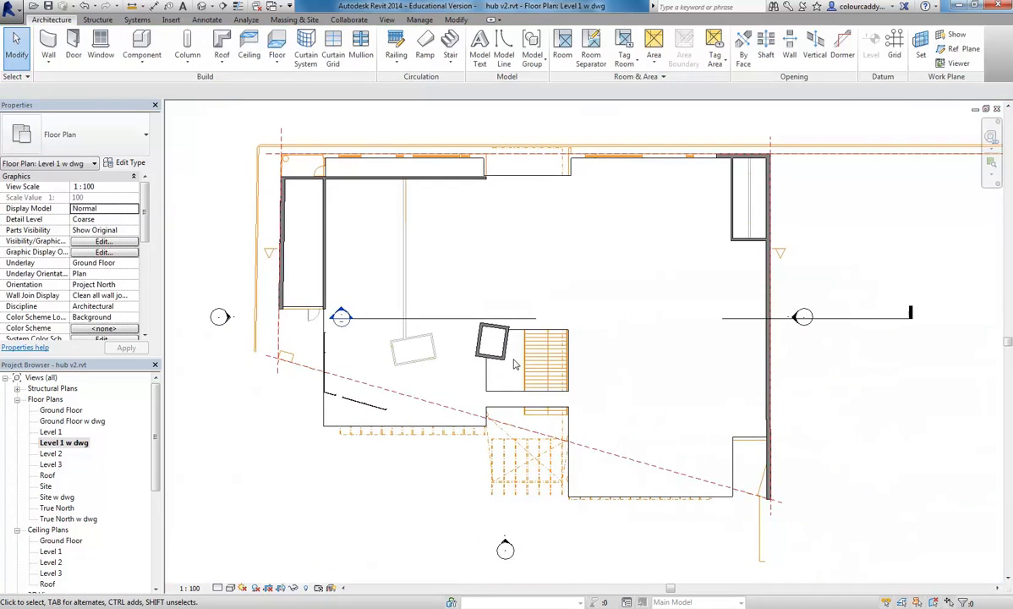
pyautogui.click(502, 398)
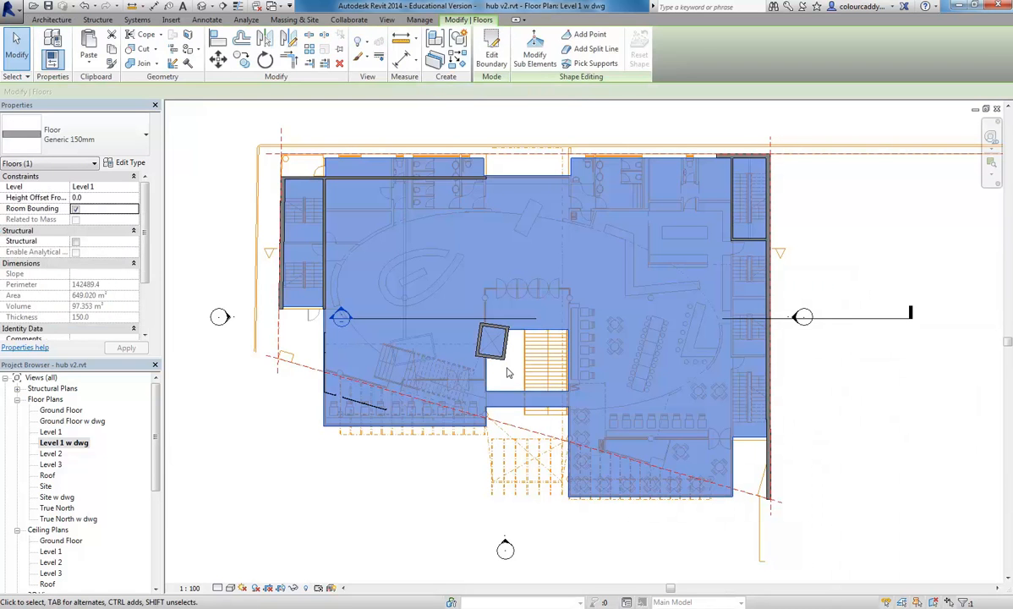
pyautogui.press('Escape')
pyautogui.click(503, 397)
pyautogui.scroll(5, 499, 389)
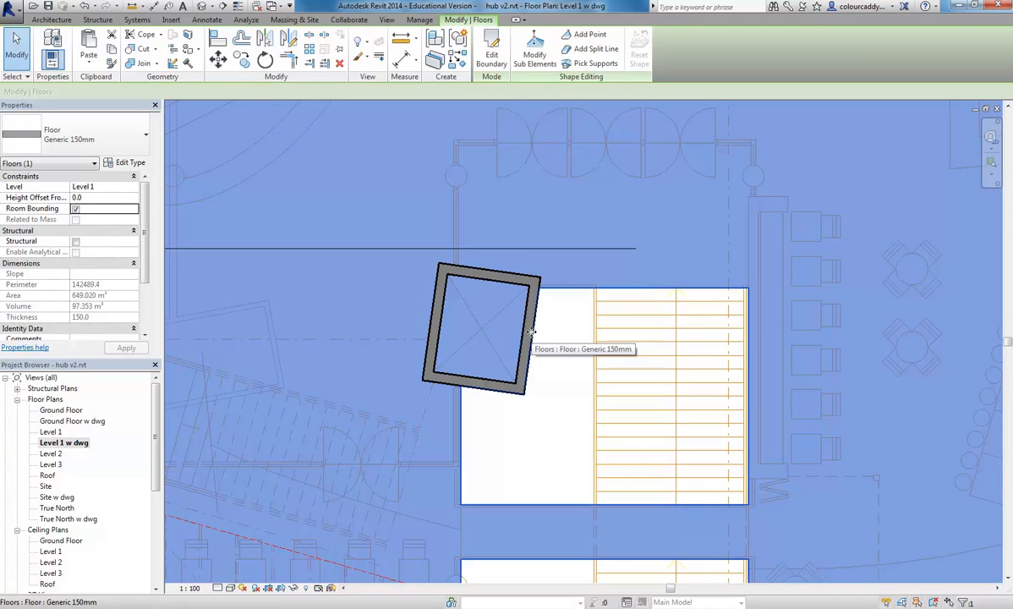
pyautogui.click(495, 56)
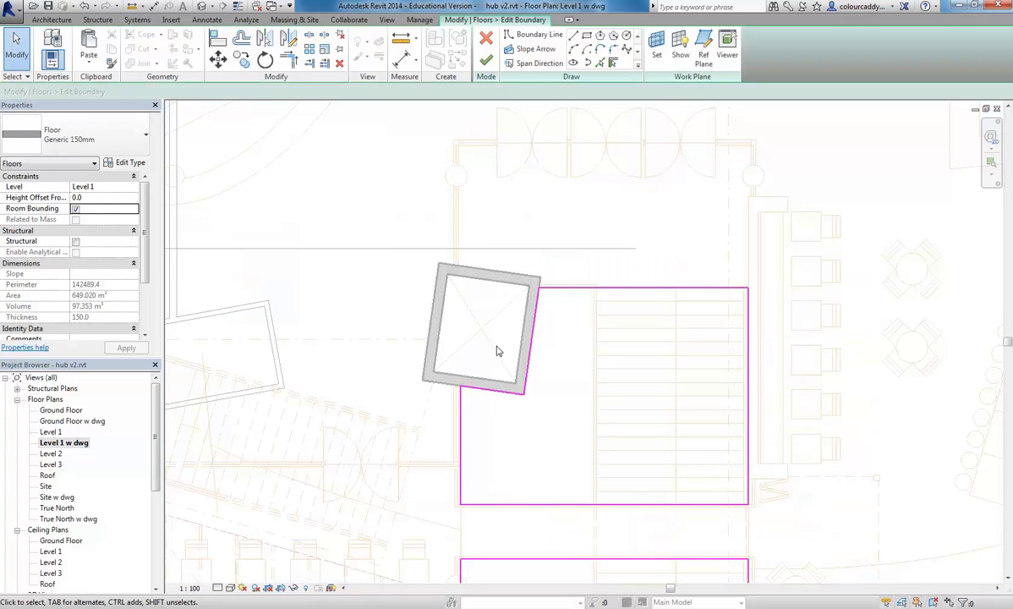
# Step: Align the boundary line on the lift shaft's right face to the shaft's outer left wall face
pyautogui.scroll(2, 498, 372)
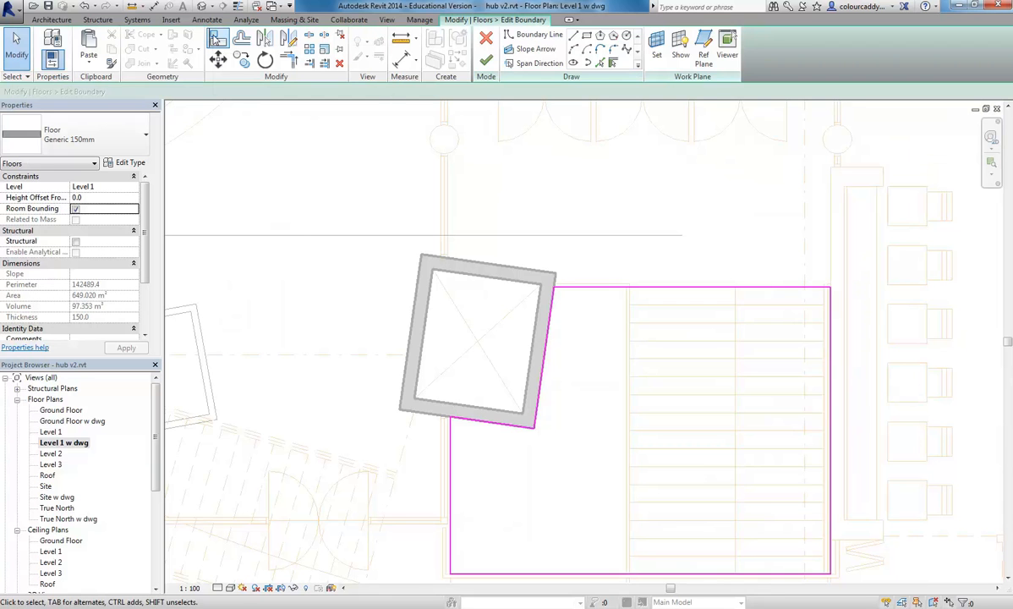
pyautogui.click(215, 39)
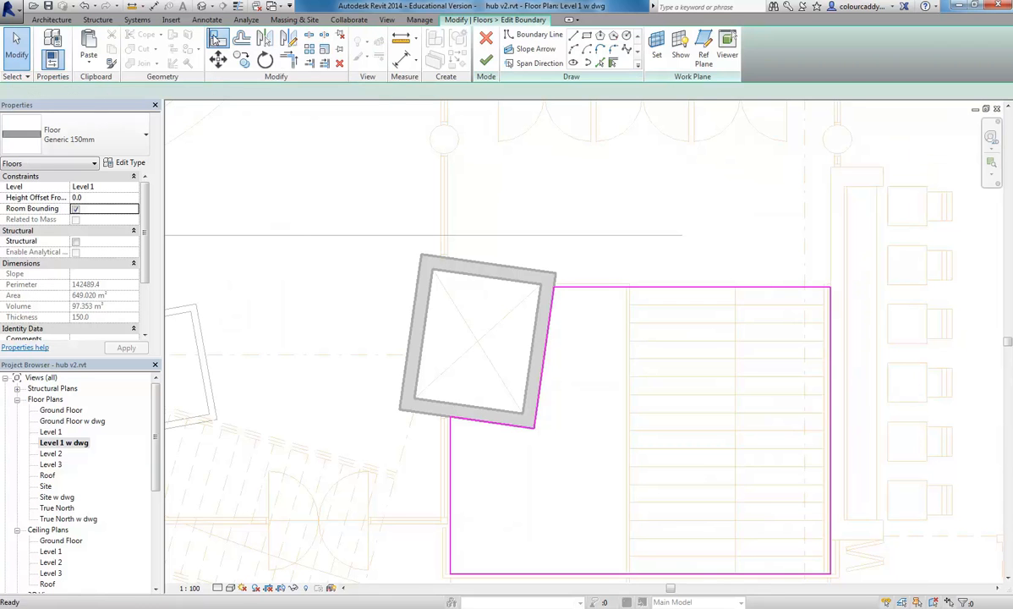
pyautogui.click(412, 326)
pyautogui.click(550, 350)
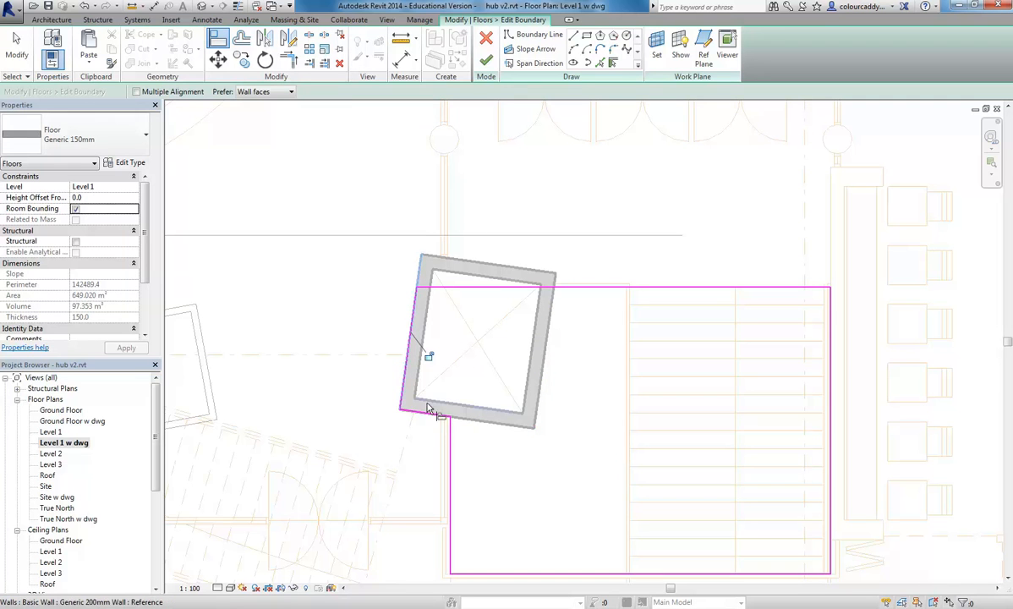
# Step: Add boundary lines along the lift shaft's upper and right outer faces and trim them so the opening encloses the whole shaft
pyautogui.click(600, 64)
pyautogui.click(507, 267)
pyautogui.click(546, 338)
pyautogui.click(288, 58)
pyautogui.click(411, 346)
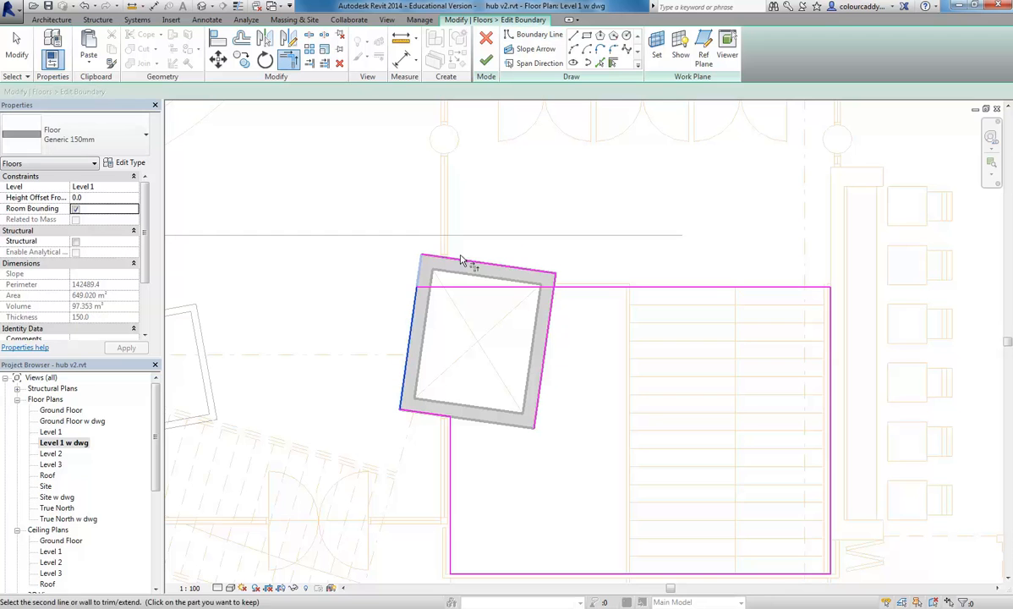
pyautogui.click(563, 288)
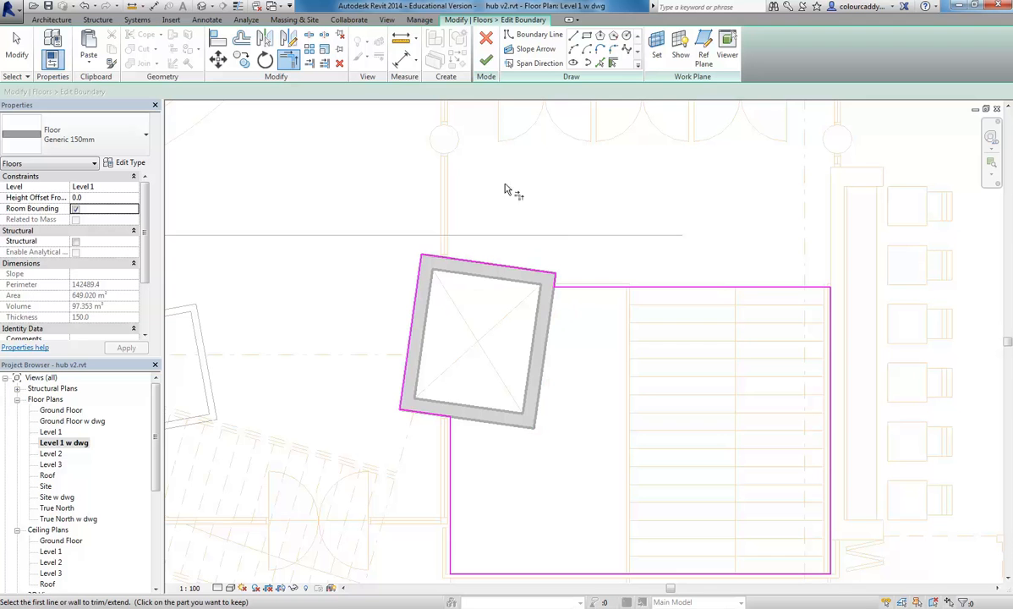
# Step: Finish the Level 1 floor boundary edit and decline attaching the walls to the floor's underside
pyautogui.click(485, 60)
pyautogui.click(586, 318)
pyautogui.click(579, 402)
pyautogui.scroll(-5, 580, 405)
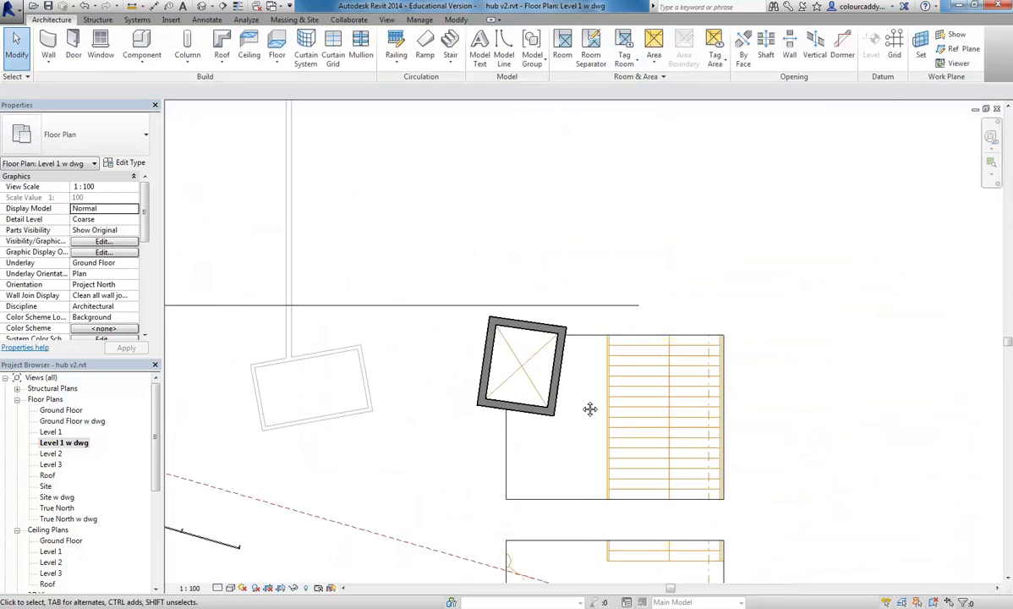
pyautogui.moveTo(556, 323); pyautogui.dragTo(501, 408, button='middle')
pyautogui.moveTo(306, 487); pyautogui.dragTo(282, 486, button='middle')
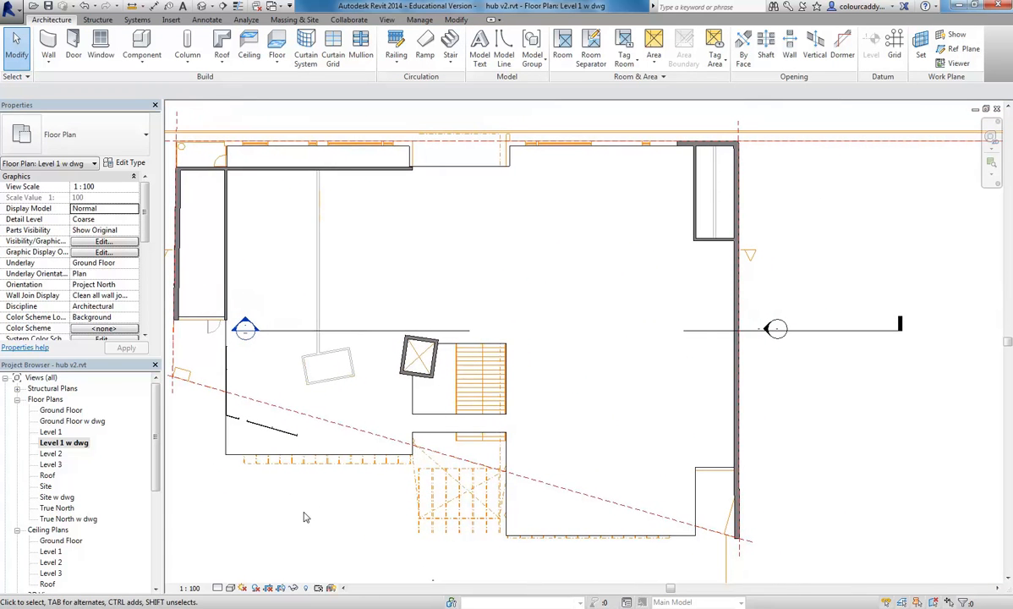
# Step: Start a Generic 150mm floor in the Ground Floor plan and pick the long right-hand wall's outer face as a boundary line
pyautogui.doubleClick(61, 410)
pyautogui.moveTo(563, 409)
pyautogui.mouseDown(button='middle')
pyautogui.moveTo(499, 423)
pyautogui.moveTo(558, 417)
pyautogui.mouseUp(button='middle')
pyautogui.scroll(1, 537, 420)
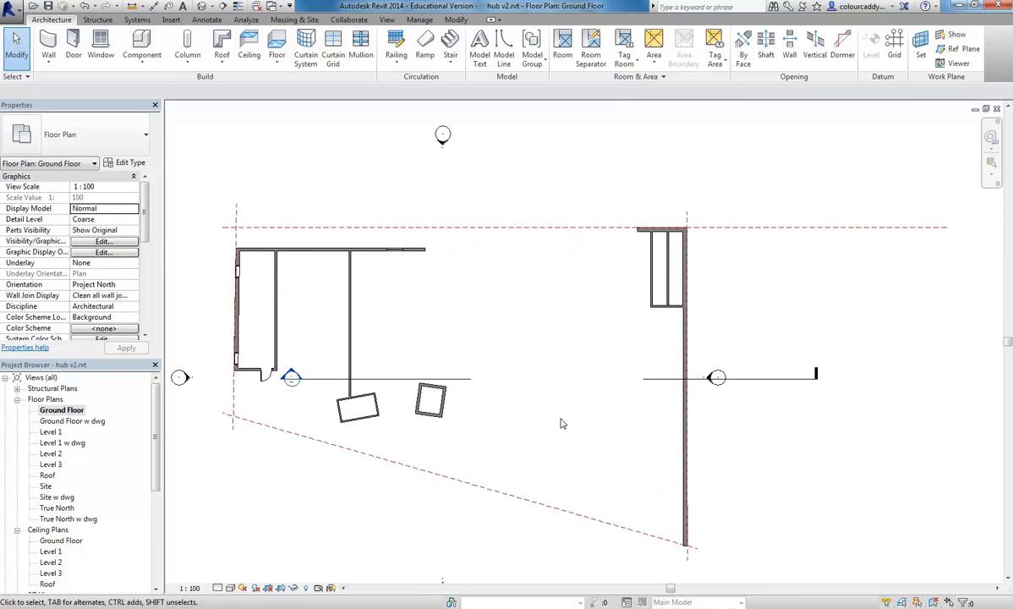
pyautogui.click(277, 43)
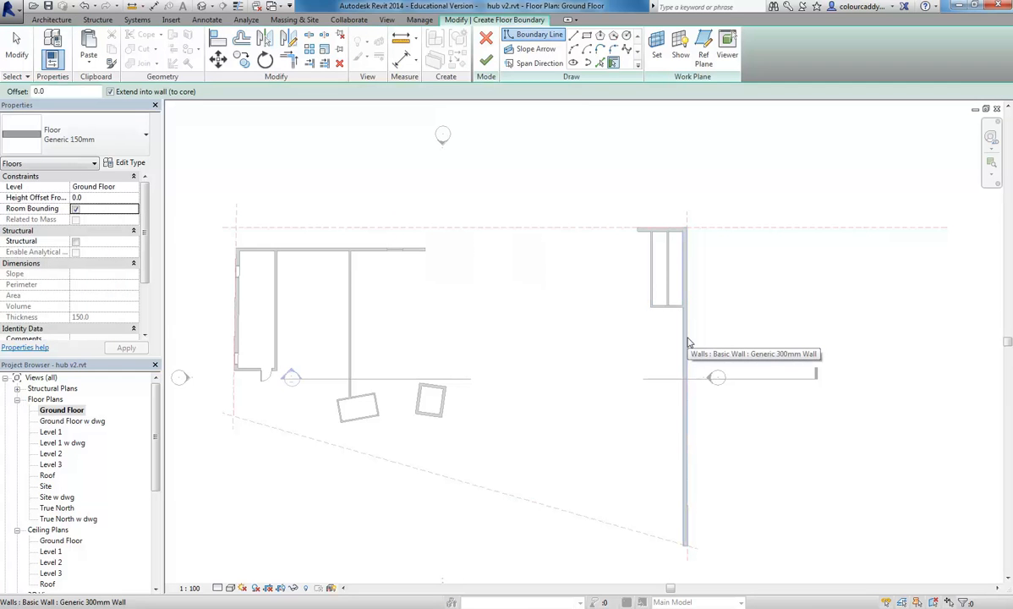
pyautogui.scroll(5, 701, 308)
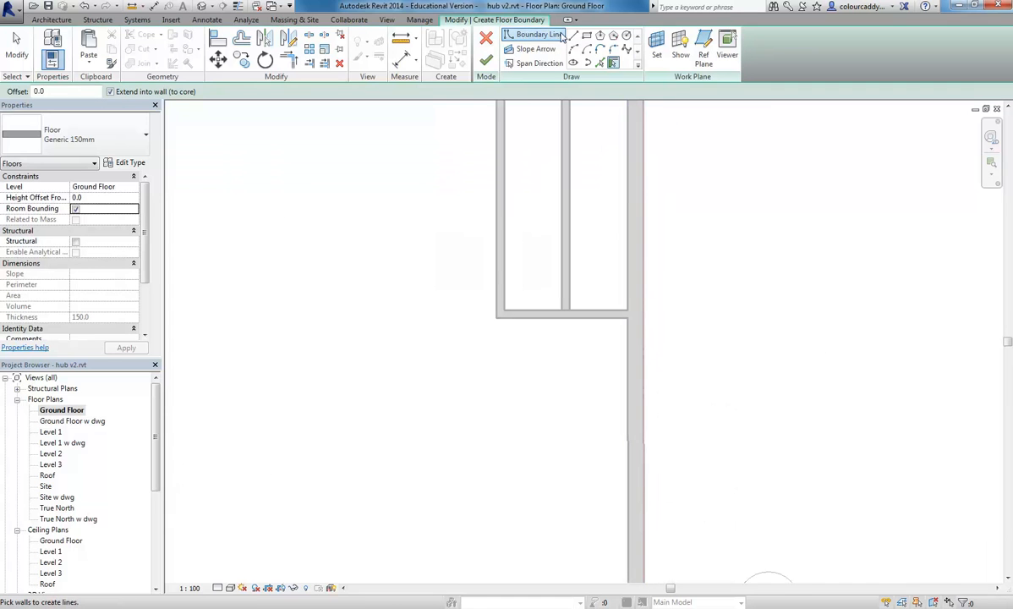
pyautogui.click(645, 421)
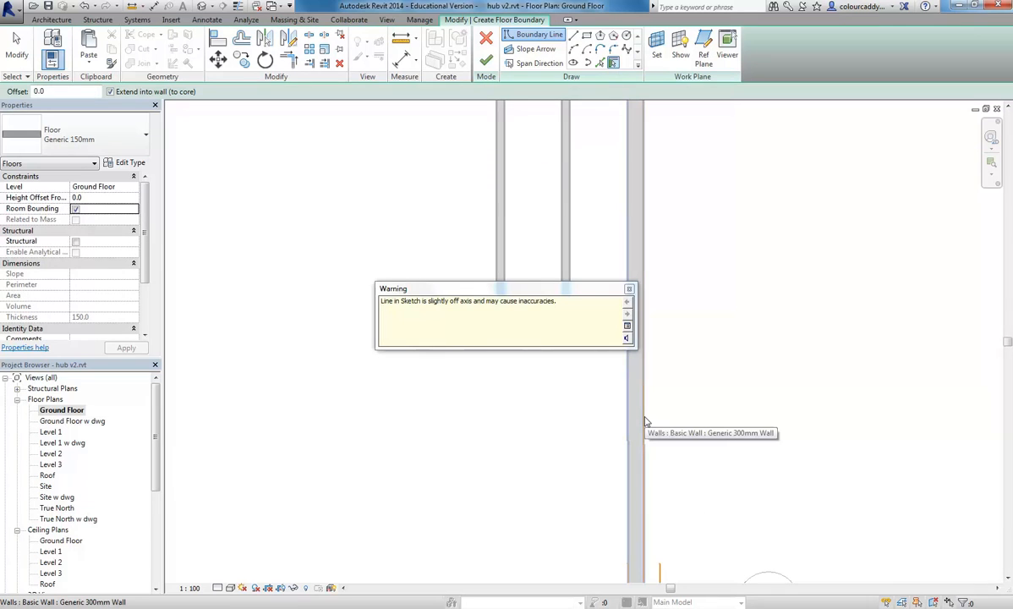
pyautogui.click(628, 291)
# Step: Add floor boundary lines along the outer faces of the short upper-right wall and the left wall, and along the diagonal reference plane
pyautogui.scroll(5, 523, 296)
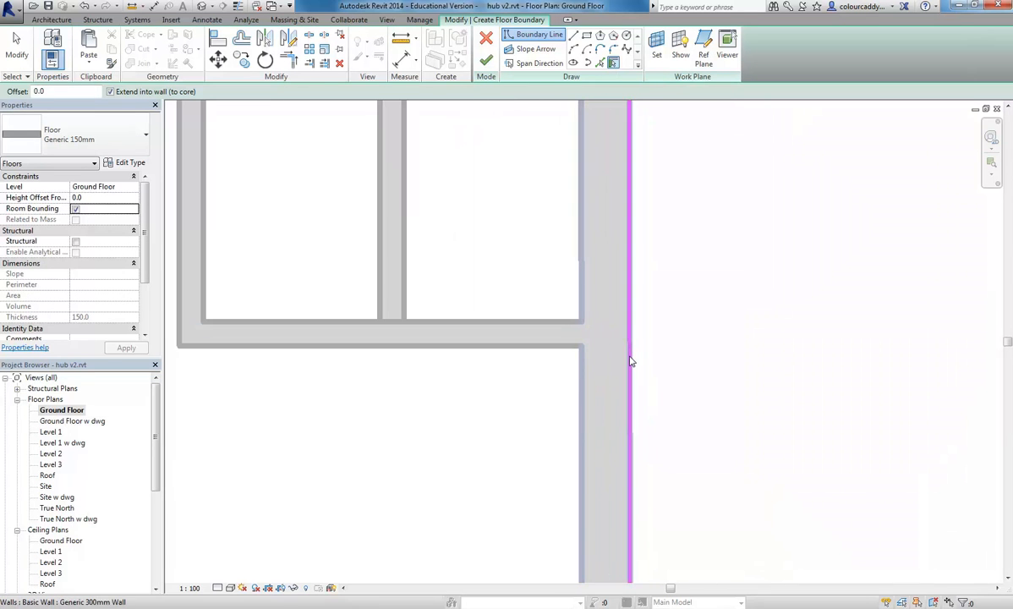
pyautogui.scroll(-5, 538, 216)
pyautogui.scroll(4, 533, 252)
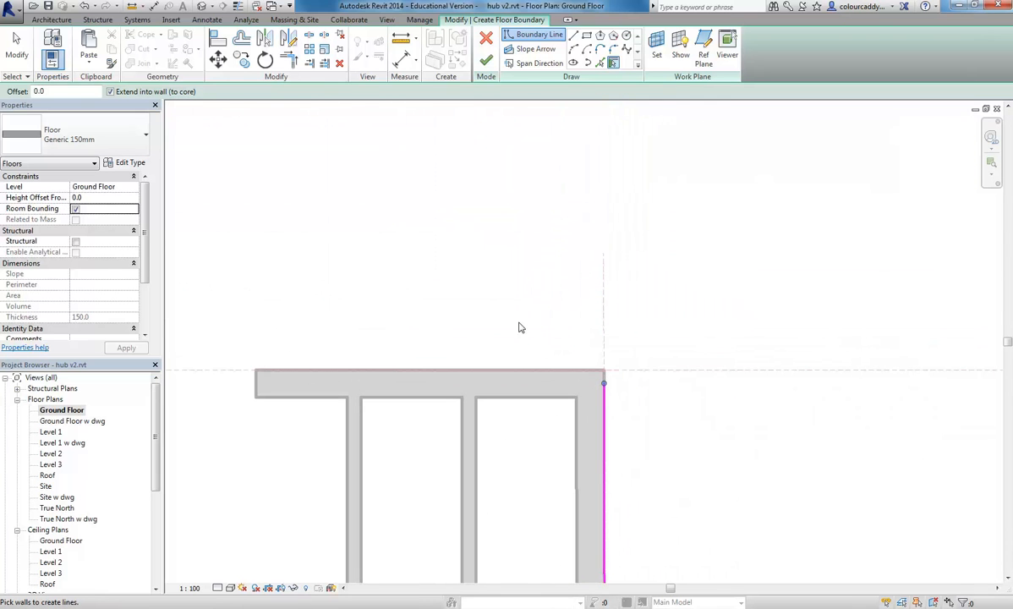
pyautogui.click(476, 374)
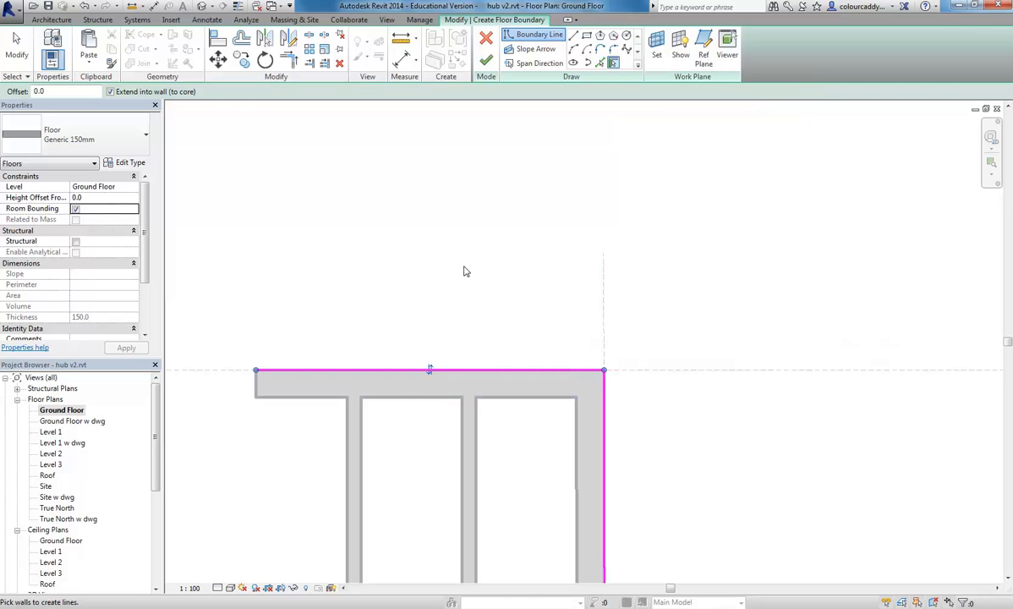
pyautogui.scroll(-4, 466, 270)
pyautogui.moveTo(469, 306); pyautogui.dragTo(585, 253, button='middle')
pyautogui.scroll(-4, 585, 253)
pyautogui.moveTo(520, 314); pyautogui.dragTo(660, 274, button='middle')
pyautogui.scroll(-1, 660, 274)
pyautogui.scroll(-3, 513, 335)
pyautogui.moveTo(550, 331); pyautogui.dragTo(733, 252, button='middle')
pyautogui.scroll(-2, 733, 252)
pyautogui.moveTo(712, 289); pyautogui.dragTo(623, 259, button='middle')
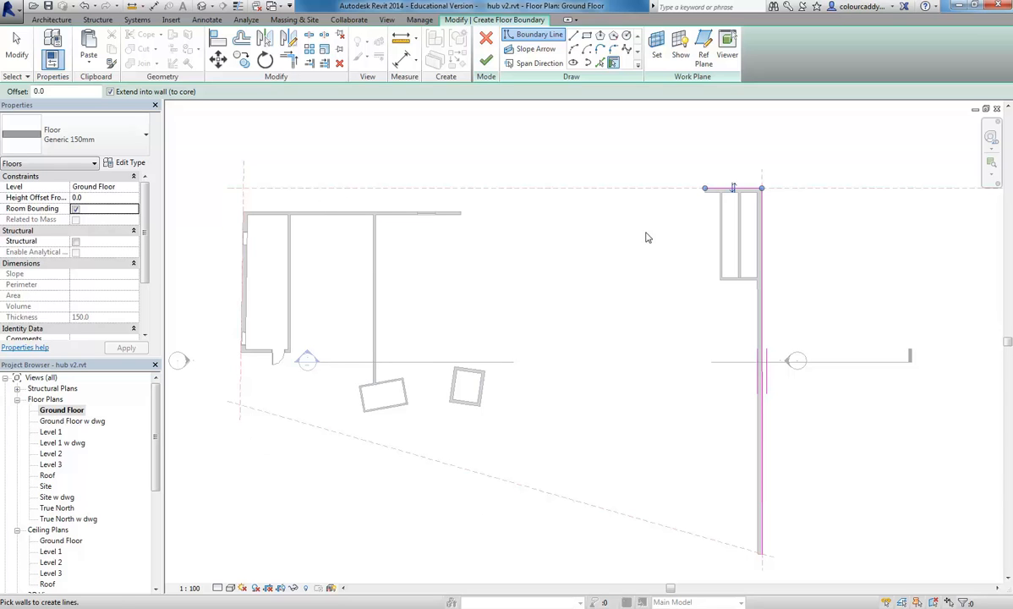
pyautogui.click(243, 308)
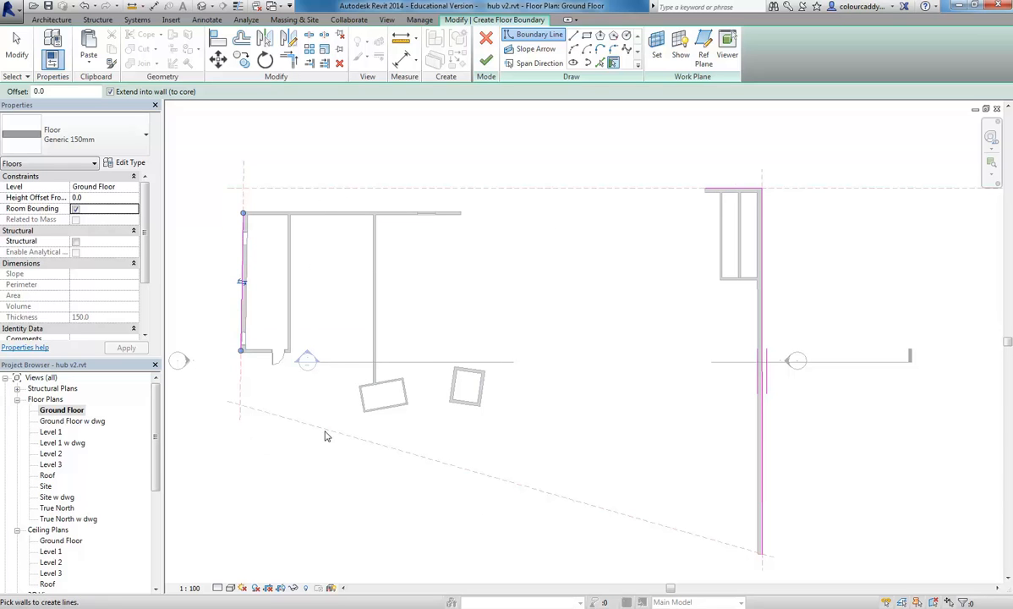
pyautogui.click(600, 64)
pyautogui.click(479, 474)
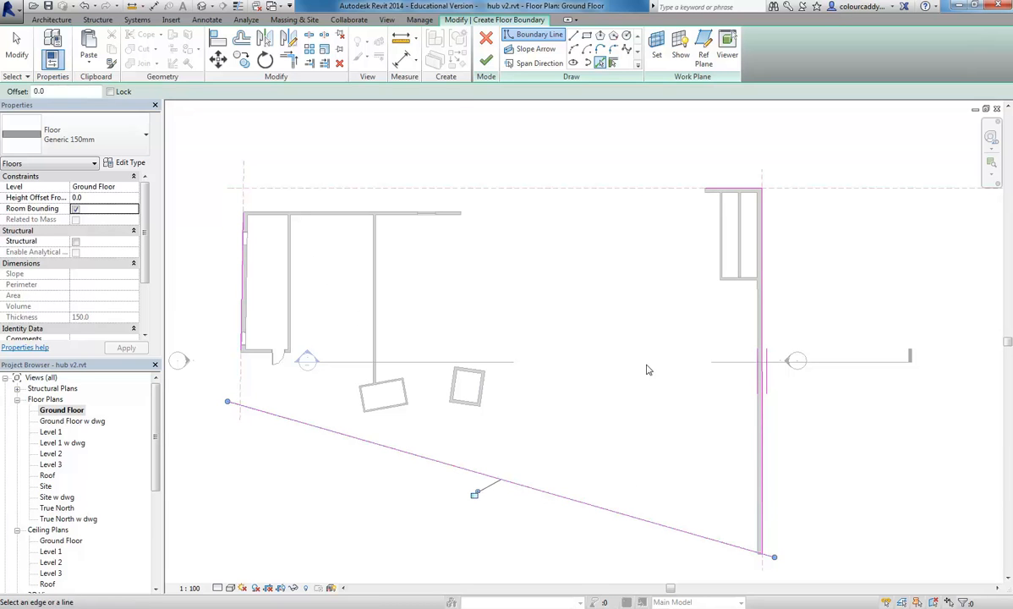
# Step: Trim the ground-floor boundary lines into a closed four-sided outline and finish the floor
pyautogui.click(288, 57)
pyautogui.click(715, 196)
pyautogui.click(244, 237)
pyautogui.click(244, 227)
pyautogui.click(269, 412)
pyautogui.click(761, 544)
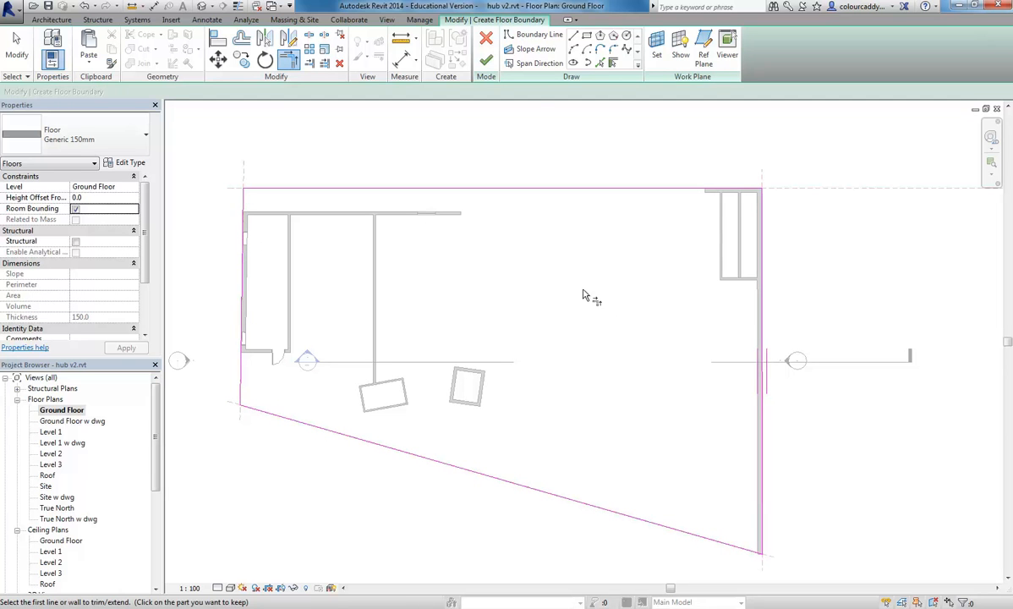
pyautogui.click(485, 60)
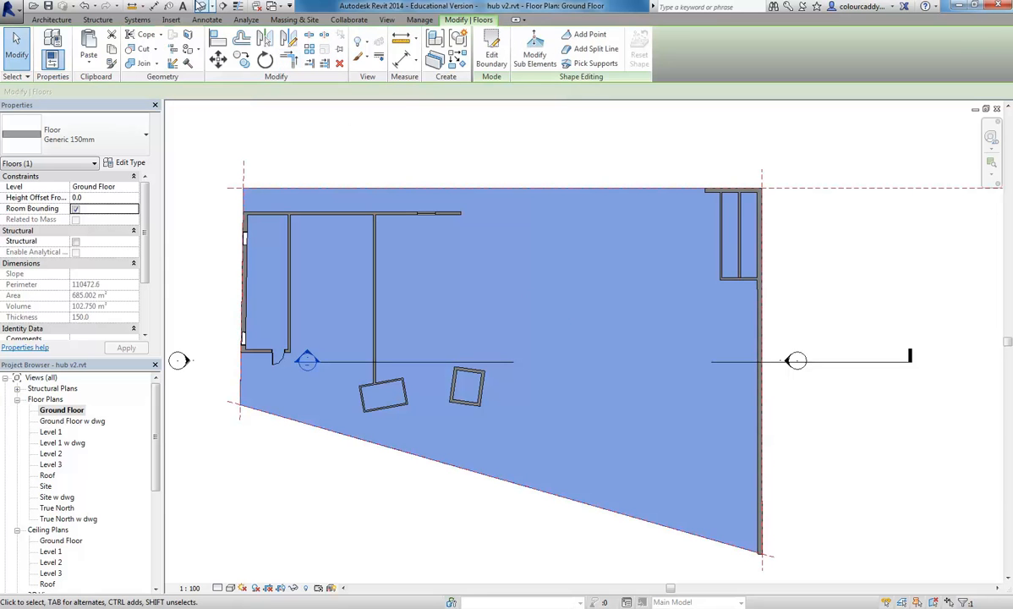
# Step: Open the 3D view and examine where the new ground floor meets the walls at the left corner with the door
pyautogui.click(206, 7)
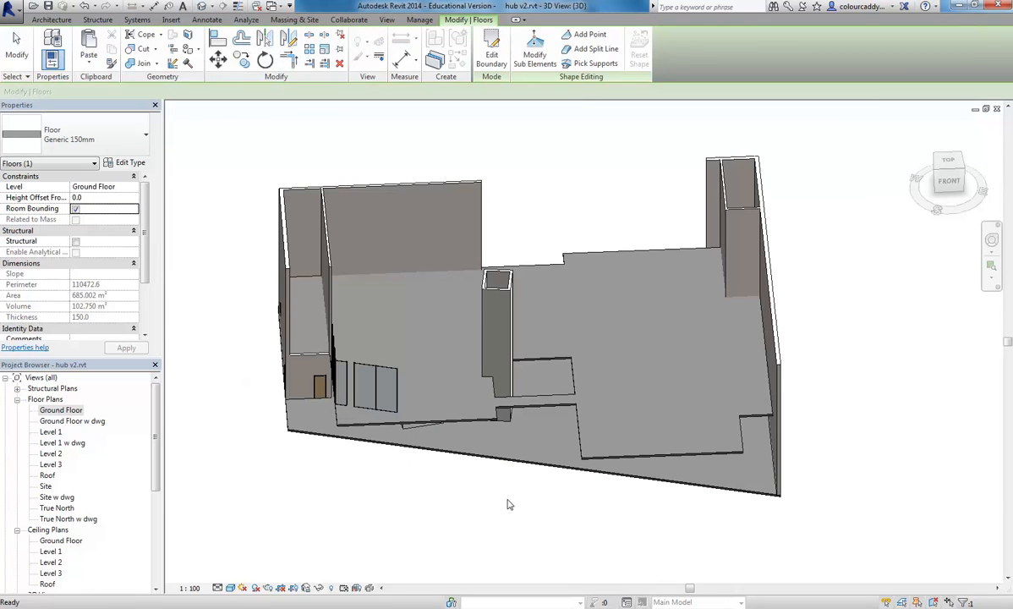
pyautogui.click(509, 504)
pyautogui.keyDown('shift'); pyautogui.moveTo(258, 441); pyautogui.dragTo(440, 359, button='middle'); pyautogui.keyUp('shift')
pyautogui.scroll(4, 281, 498)
pyautogui.moveTo(287, 502); pyautogui.dragTo(445, 558, button='middle')
pyautogui.moveTo(329, 483); pyautogui.dragTo(356, 524, button='middle')
pyautogui.scroll(3, 456, 524)
pyautogui.moveTo(574, 530); pyautogui.dragTo(611, 493, button='middle')
pyautogui.scroll(2, 565, 520)
pyautogui.scroll(2, 636, 489)
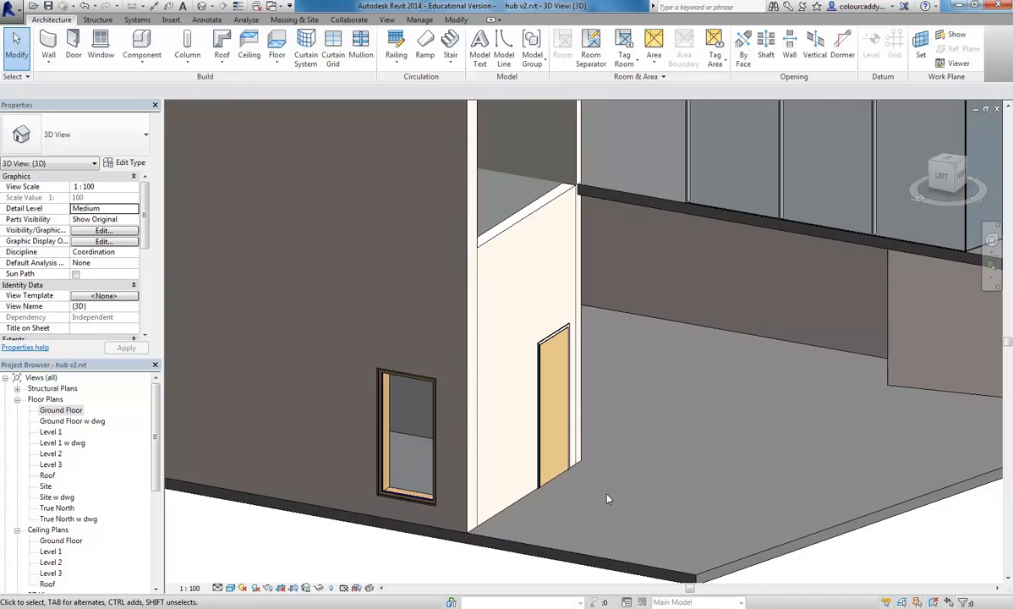
# Step: Highlight the Ground Floor slab and the Level 1 floor one after the other to compare how their edges meet the walls
pyautogui.click(514, 550)
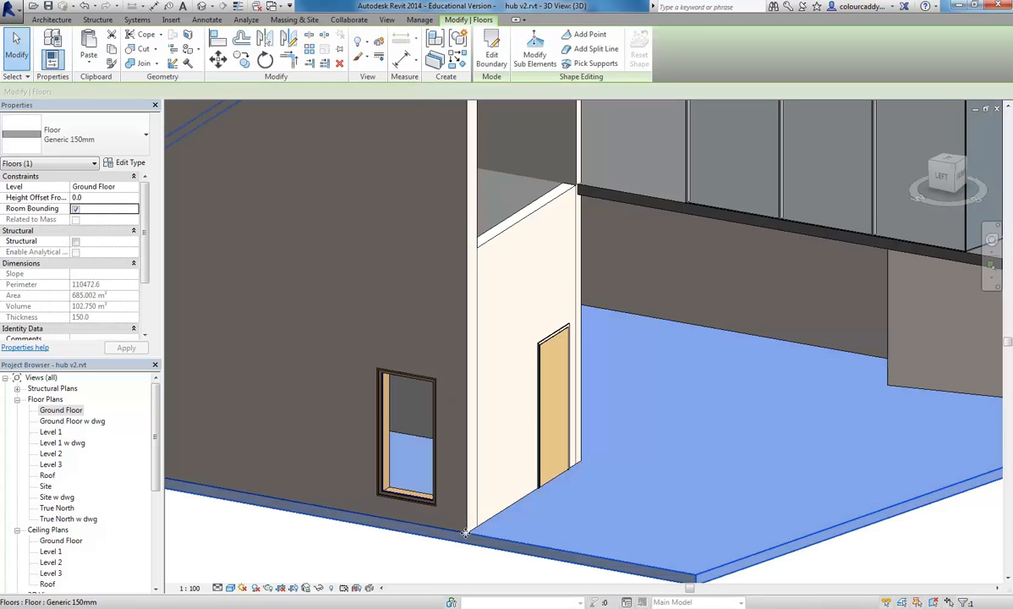
pyautogui.press('Escape')
pyautogui.click(640, 197)
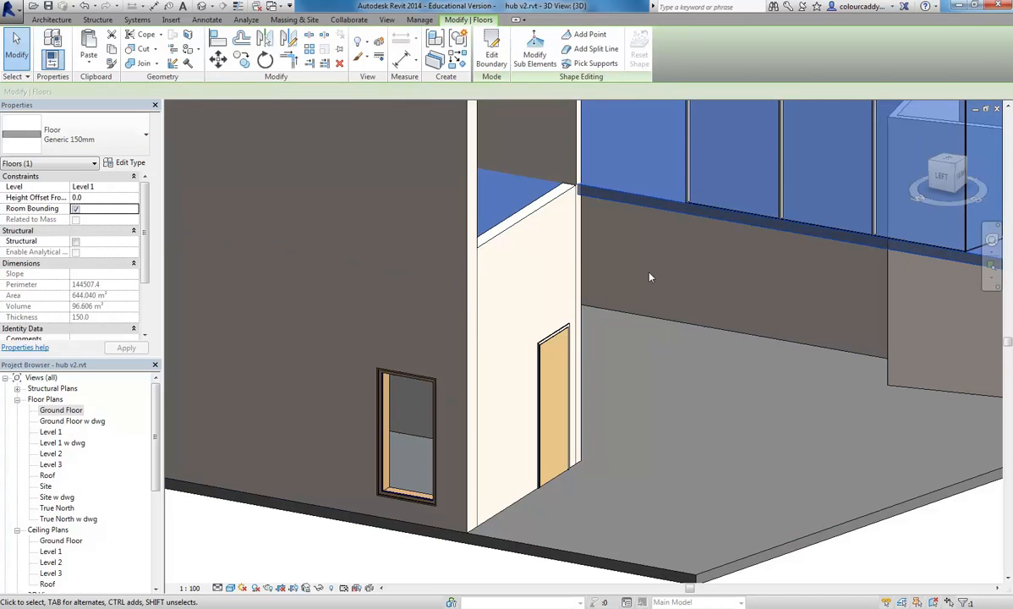
pyautogui.press('Escape')
pyautogui.scroll(-1, 653, 263)
pyautogui.moveTo(655, 275); pyautogui.dragTo(572, 371, button='middle')
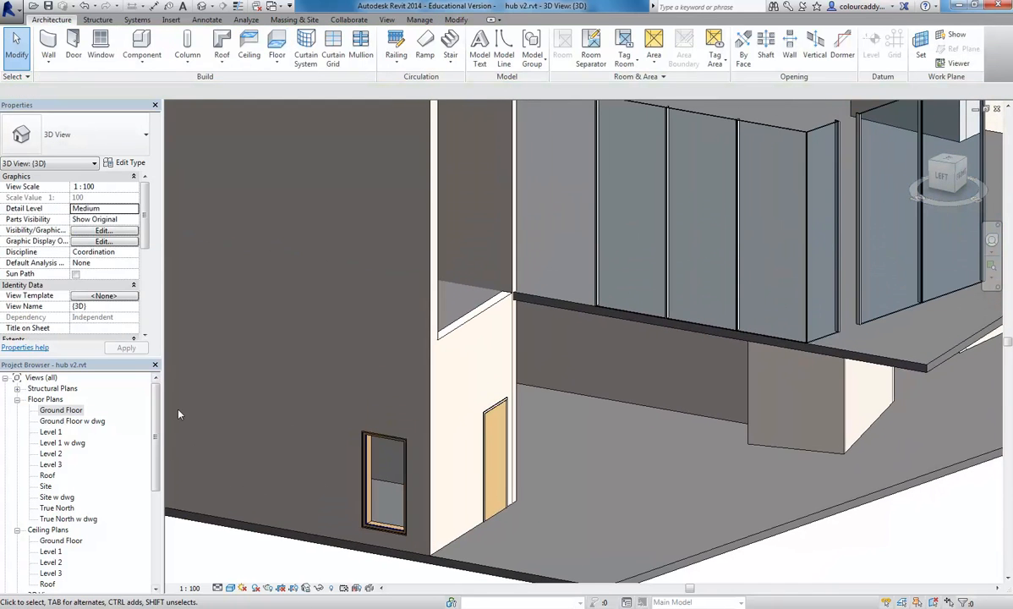
# Step: Open the Section 1 view and select the Ground Floor slab at the base of the right-hand exterior wall
pyautogui.scroll(-4, 85, 473)
pyautogui.doubleClick(55, 551)
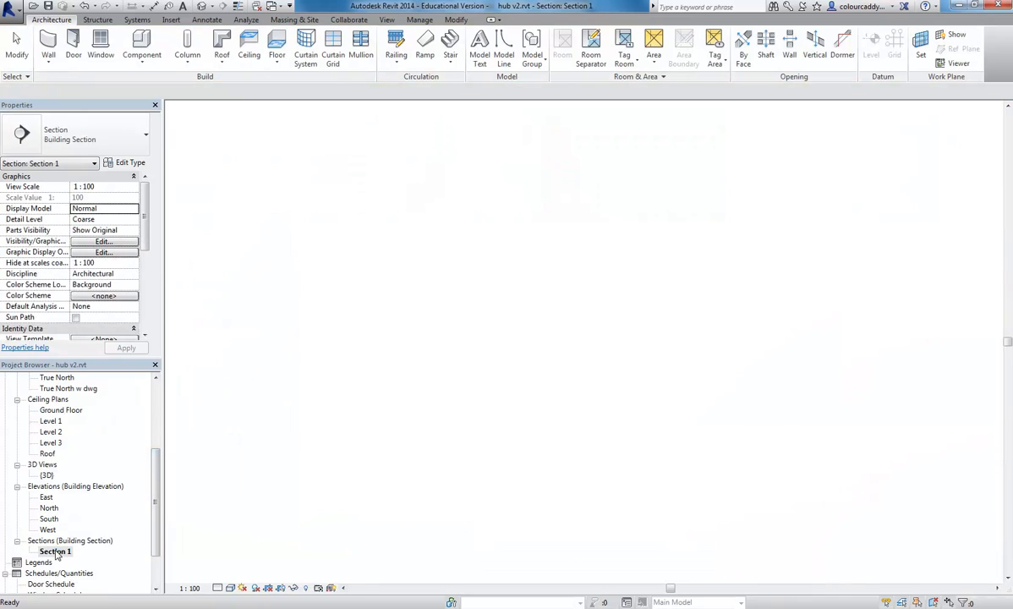
pyautogui.scroll(5, 718, 436)
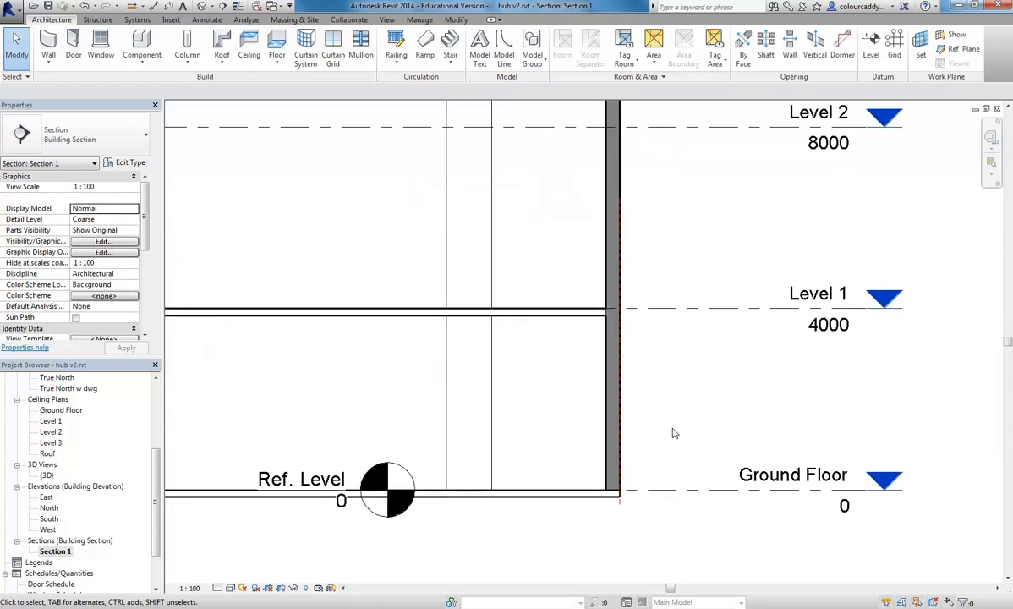
pyautogui.scroll(2, 674, 433)
pyautogui.scroll(3, 582, 475)
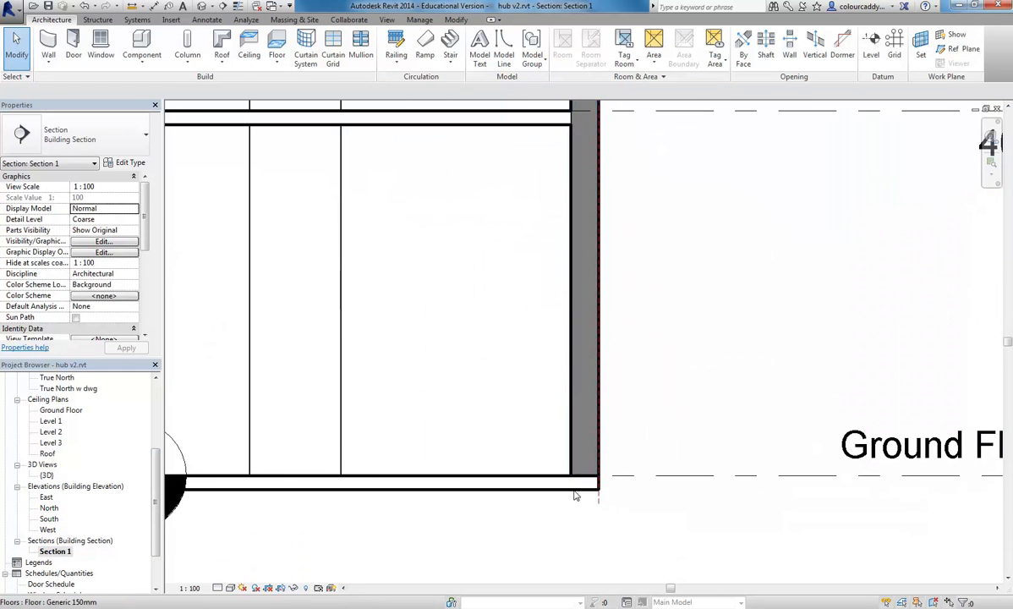
pyautogui.click(576, 490)
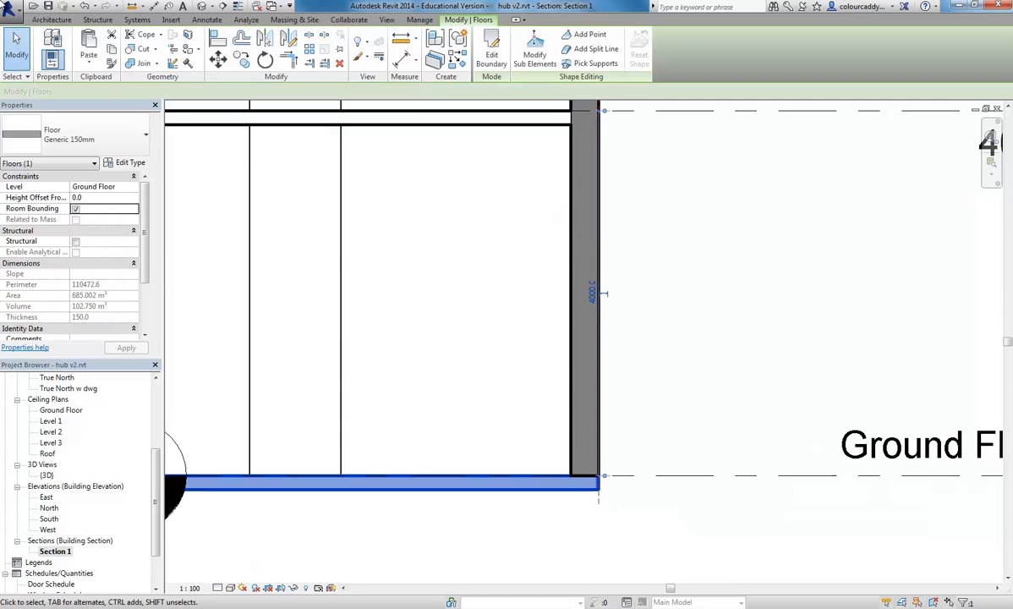
# Step: Change the Ground Floor slab's type to Generic 300mm
pyautogui.click(38, 131)
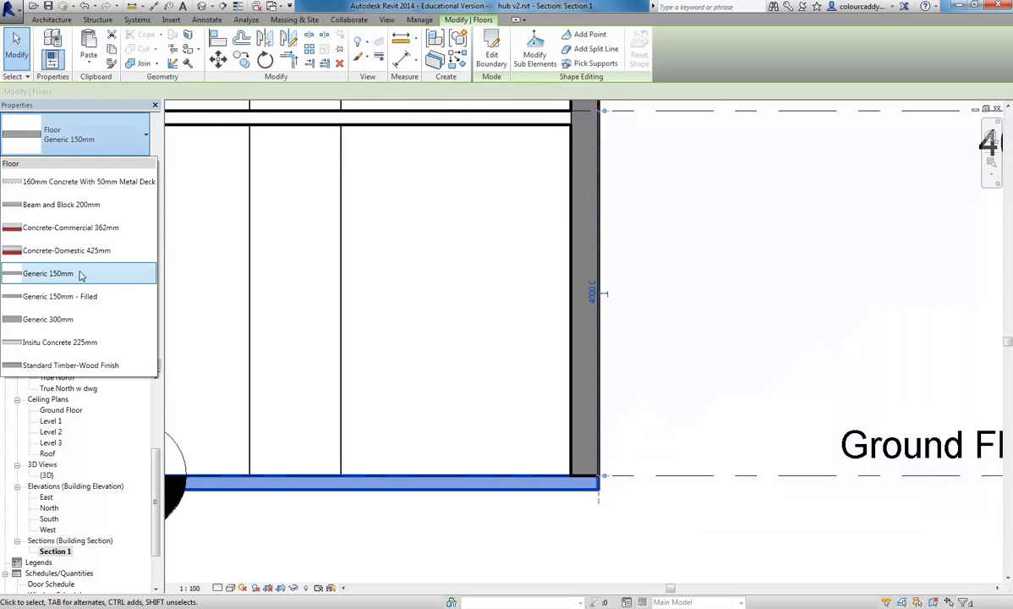
pyautogui.click(74, 320)
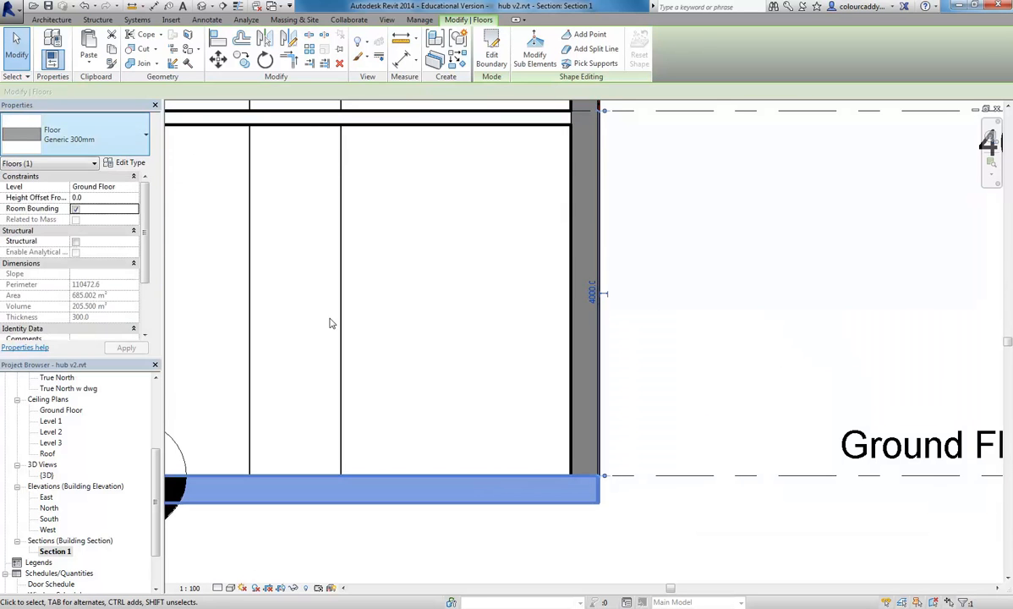
pyautogui.click(652, 359)
# Step: Examine in Section 1 how the Level 1 floor meets the right-hand exterior wall
pyautogui.scroll(2, 506, 343)
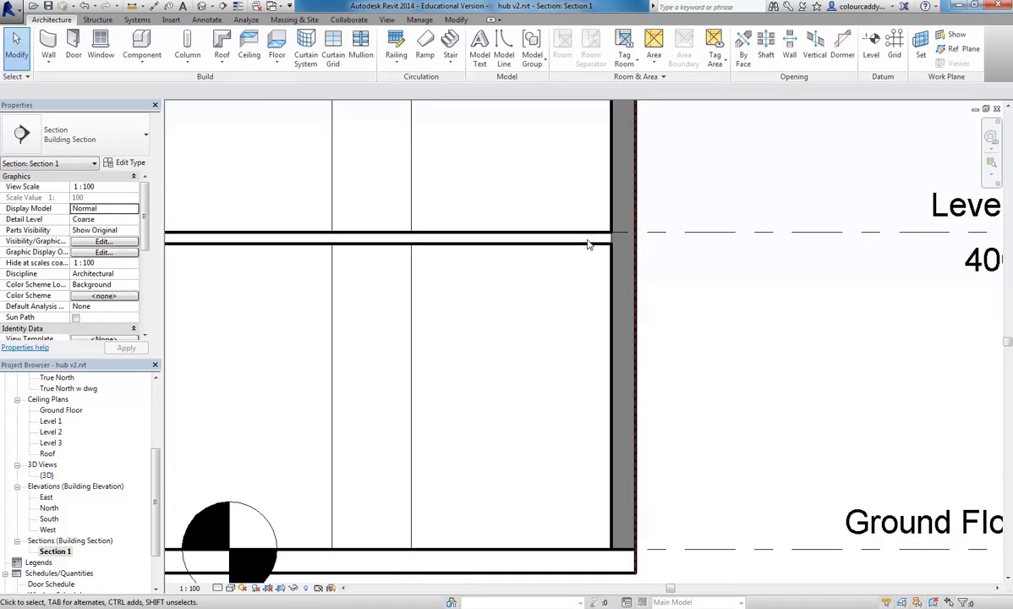
pyautogui.scroll(2, 591, 253)
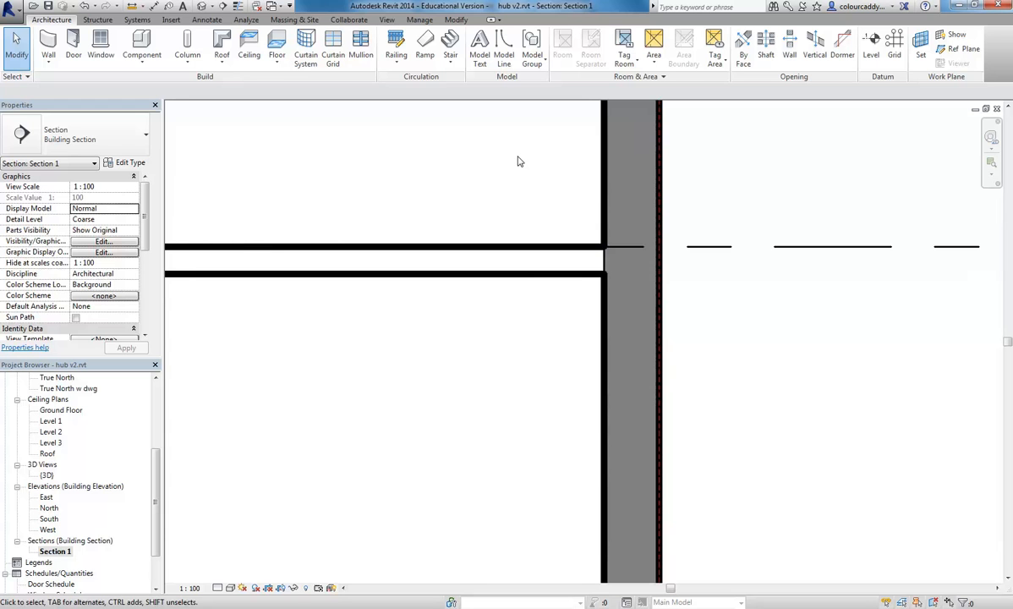
pyautogui.scroll(-2, 519, 161)
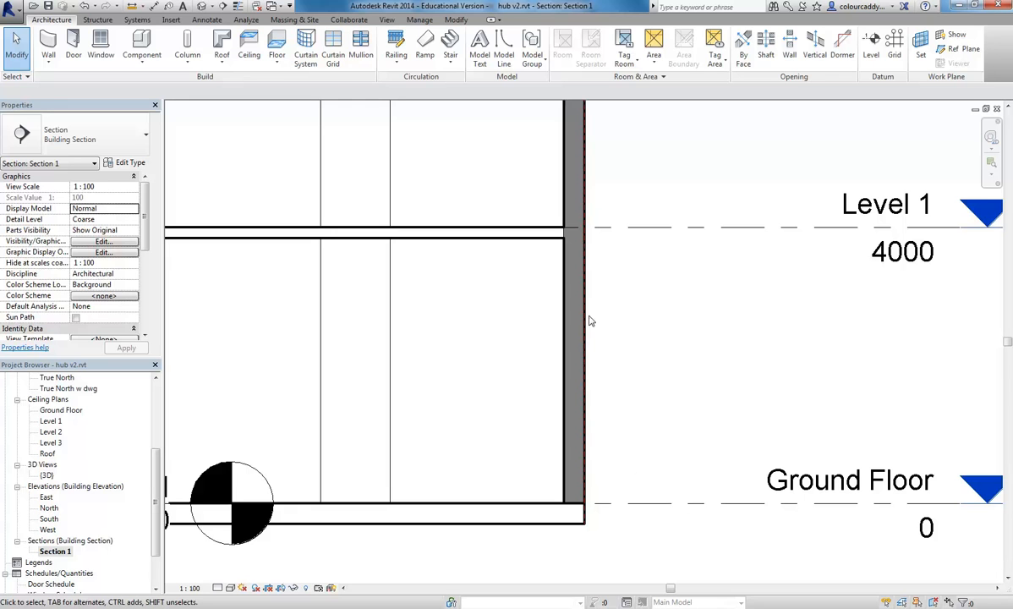
pyautogui.click(461, 241)
pyautogui.click(531, 262)
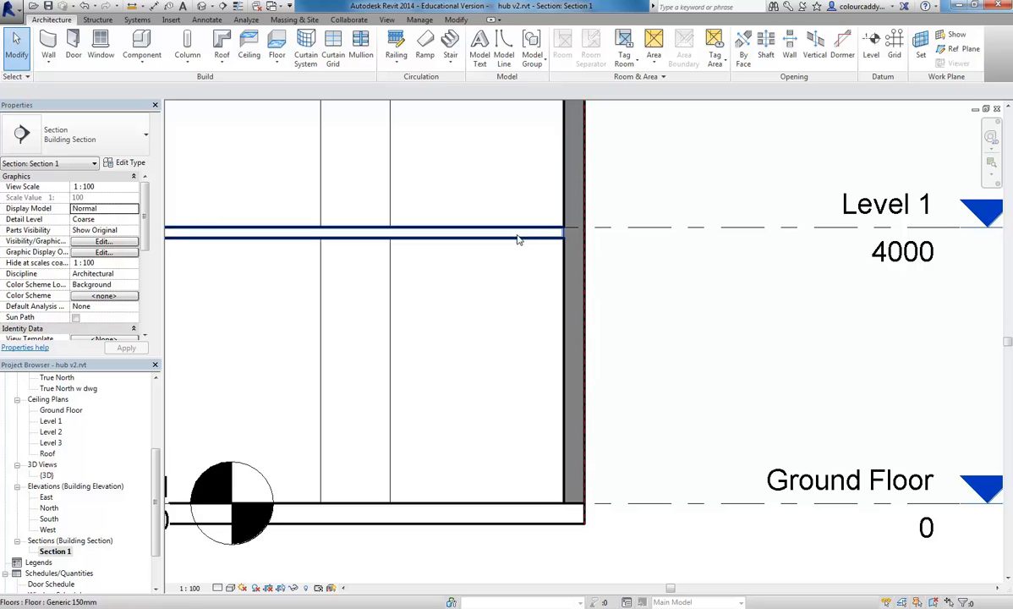
pyautogui.click(532, 239)
pyautogui.click(526, 274)
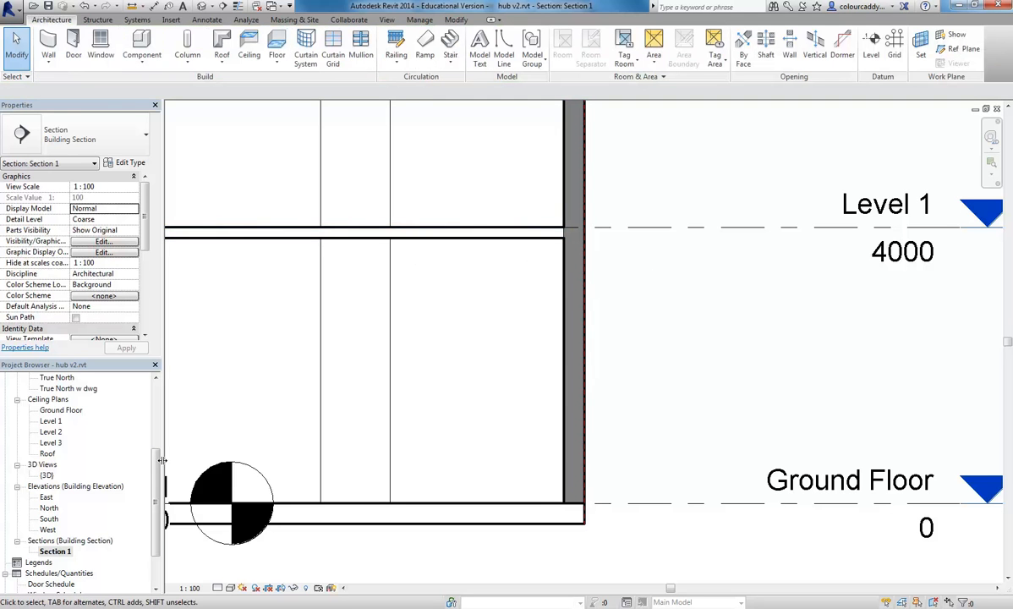
# Step: Place an automatic Compound Ceiling Plain at height offset 2600 in the small angled rectangular room on the Ground Floor plan
pyautogui.scroll(5, 76, 457)
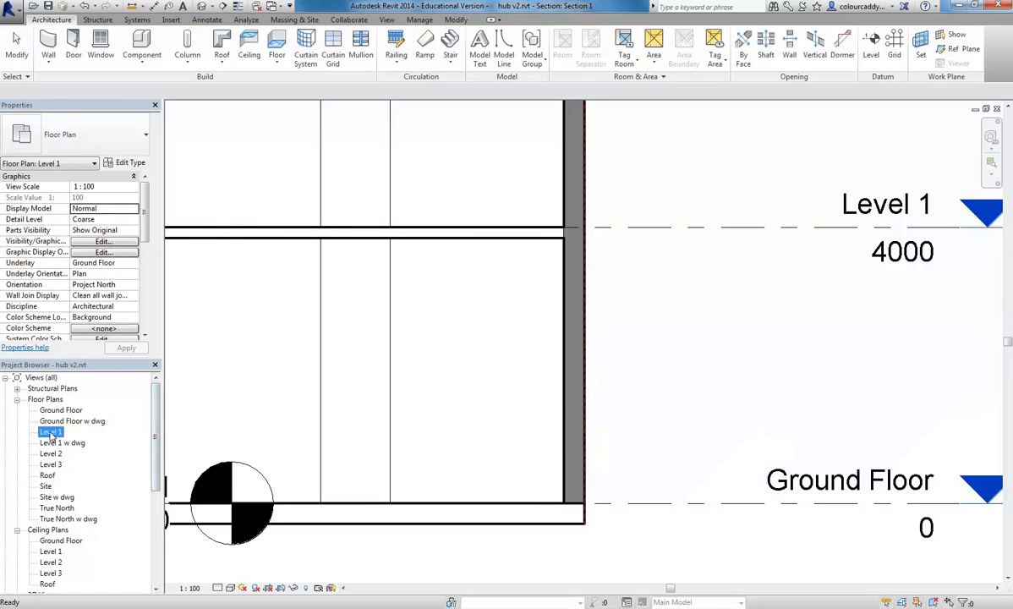
pyautogui.doubleClick(51, 432)
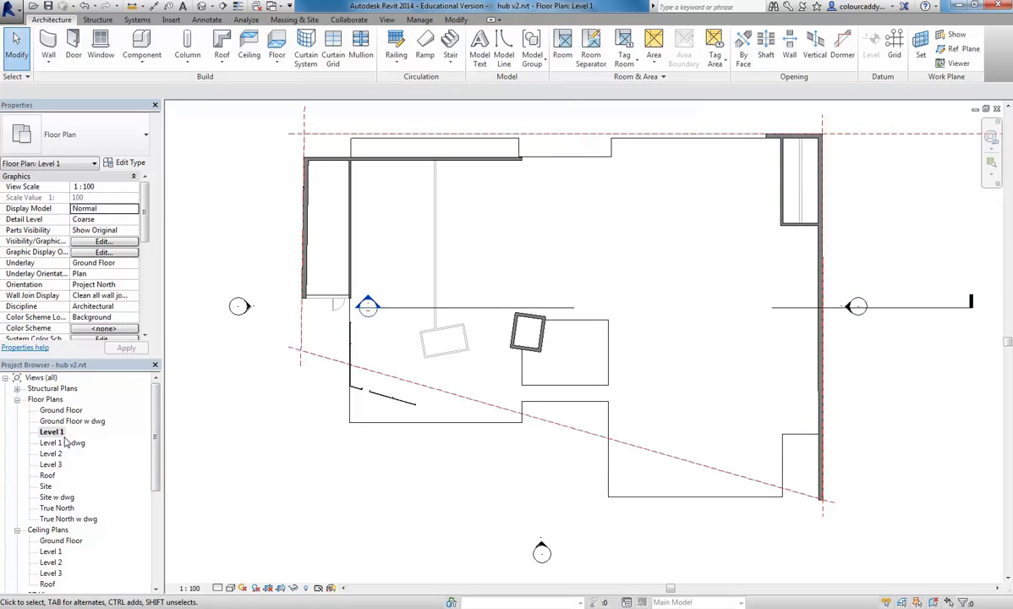
pyautogui.doubleClick(59, 410)
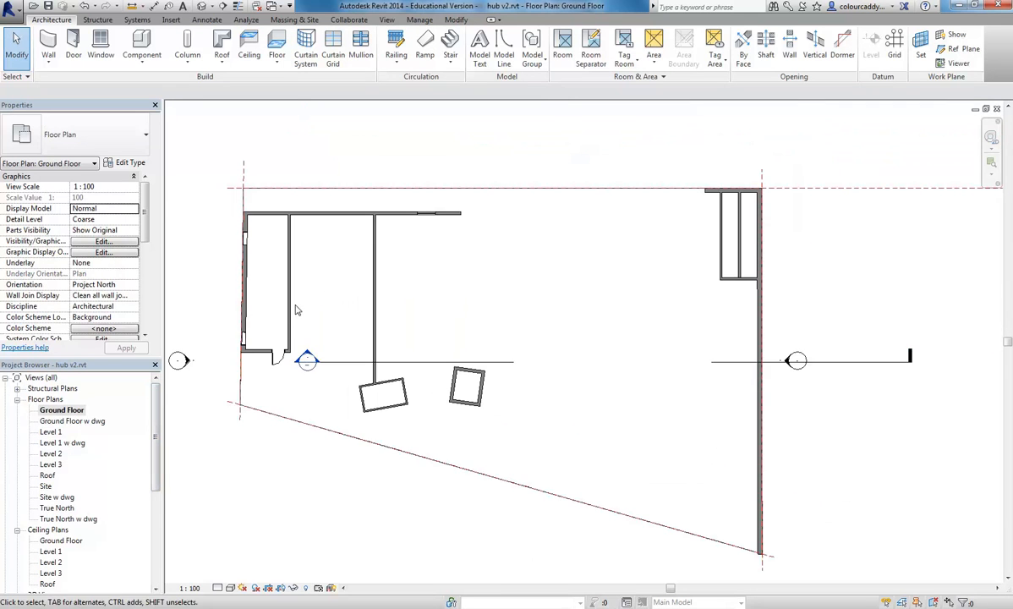
pyautogui.scroll(1, 321, 264)
pyautogui.moveTo(344, 282); pyautogui.dragTo(457, 332, button='middle')
pyautogui.moveTo(511, 511); pyautogui.dragTo(449, 410, button='middle')
pyautogui.scroll(5, 449, 412)
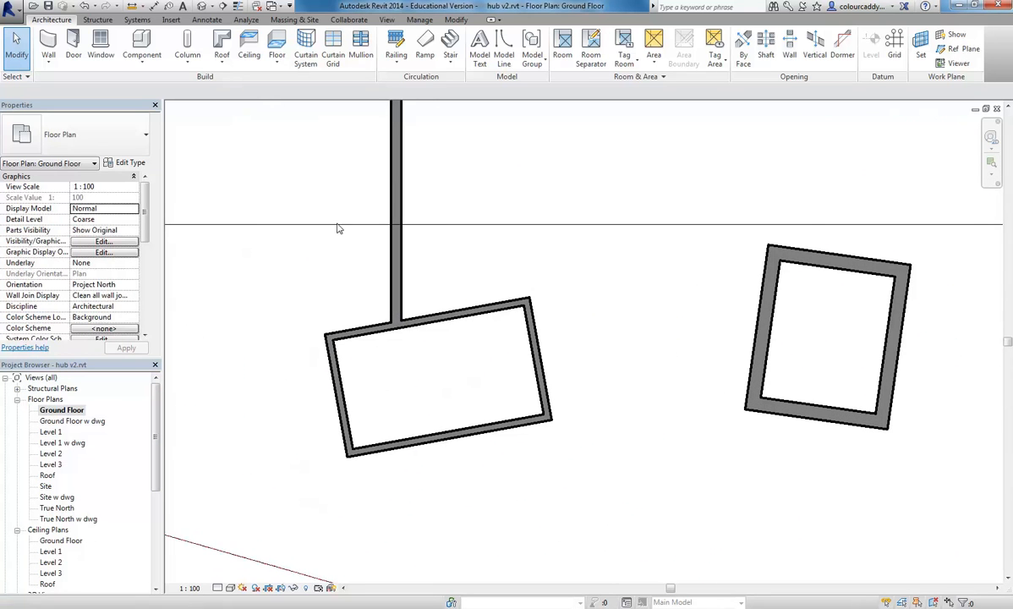
pyautogui.click(436, 391)
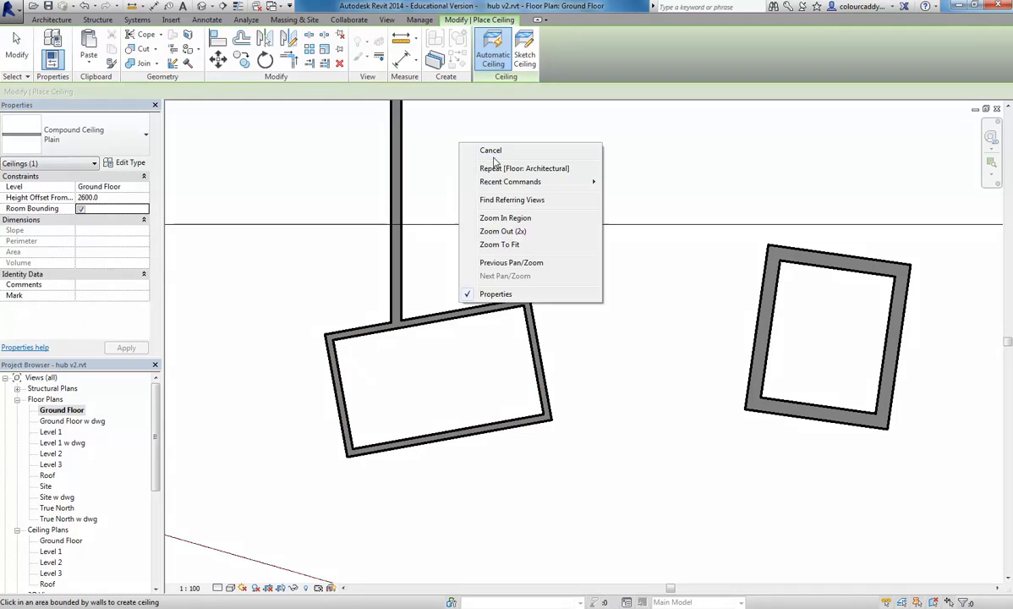
pyautogui.press('Escape')
pyautogui.scroll(-6, 463, 279)
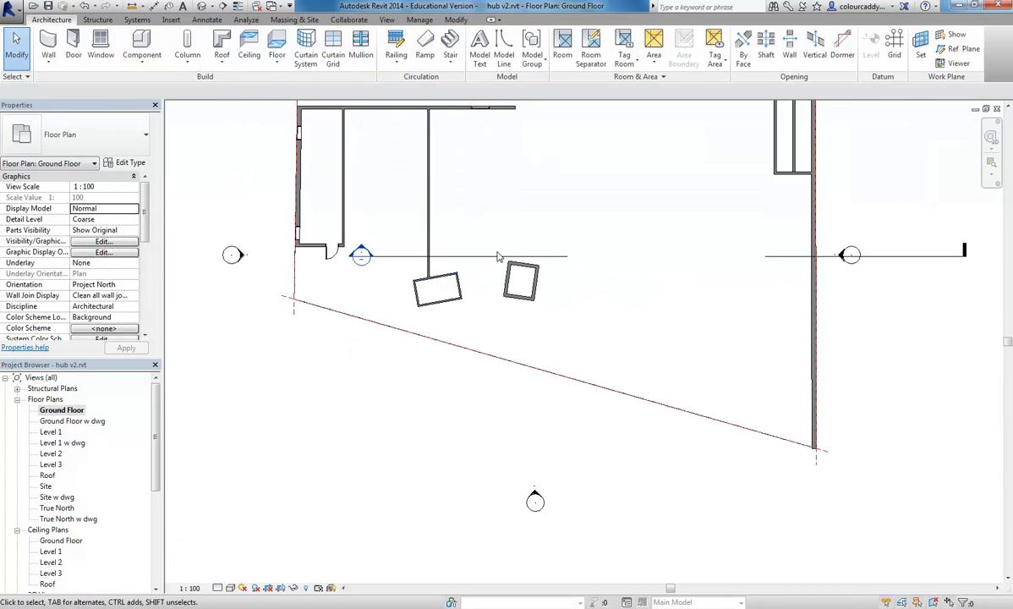
# Step: Draw a building section upward through the small angled room, from below the site boundary to beyond the upper boundary, and open its view
pyautogui.click(224, 7)
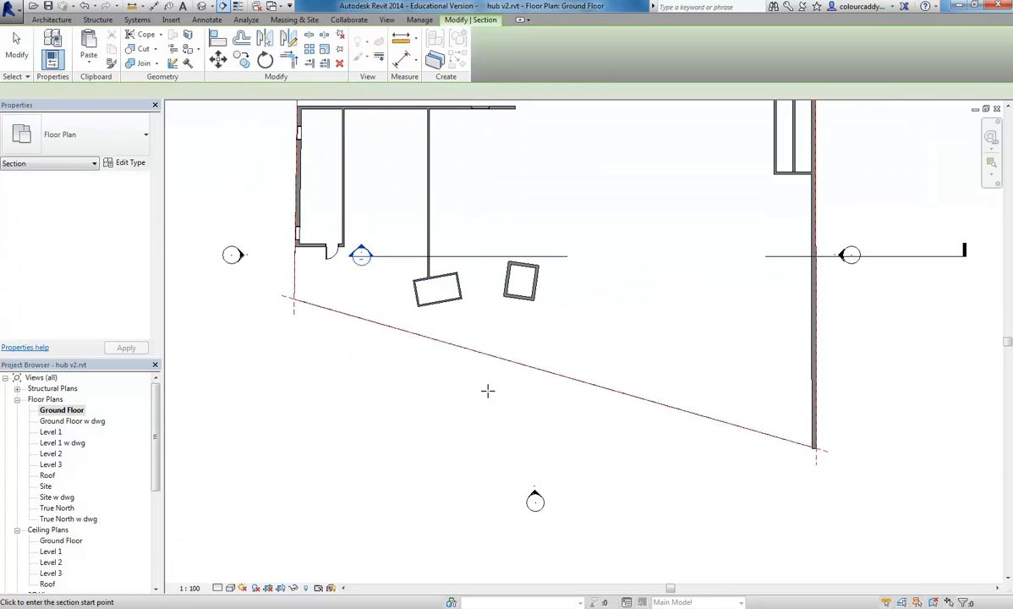
pyautogui.click(446, 370)
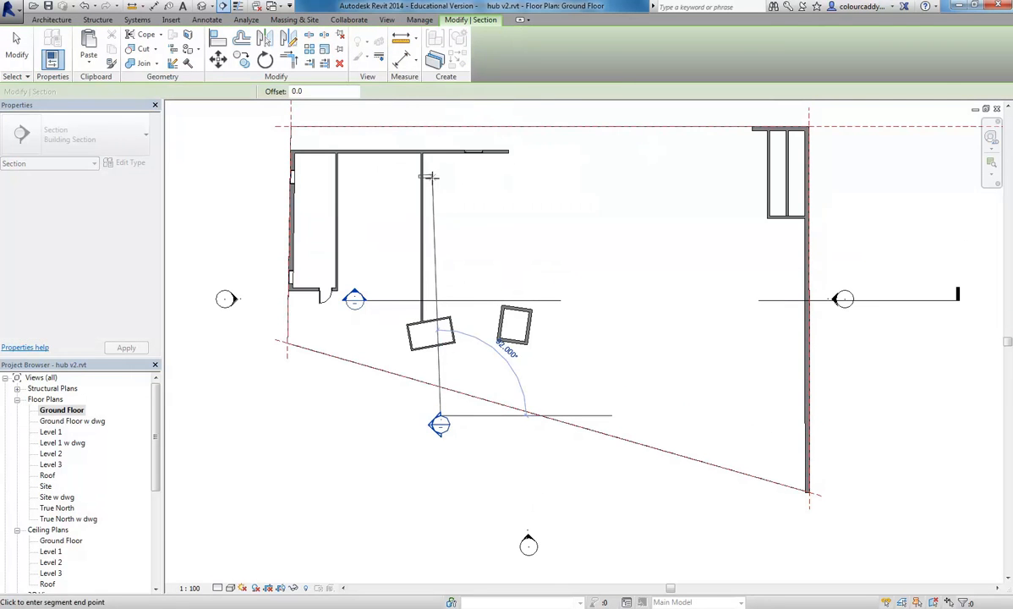
pyautogui.click(434, 112)
pyautogui.press('Escape')
pyautogui.press('Escape')
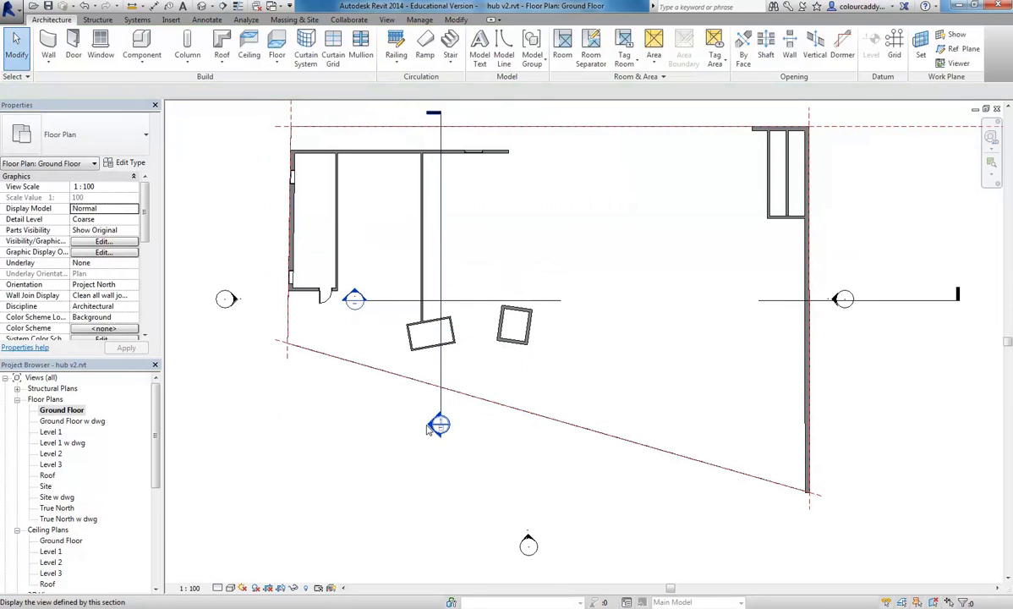
pyautogui.doubleClick(438, 424)
pyautogui.scroll(6, 569, 452)
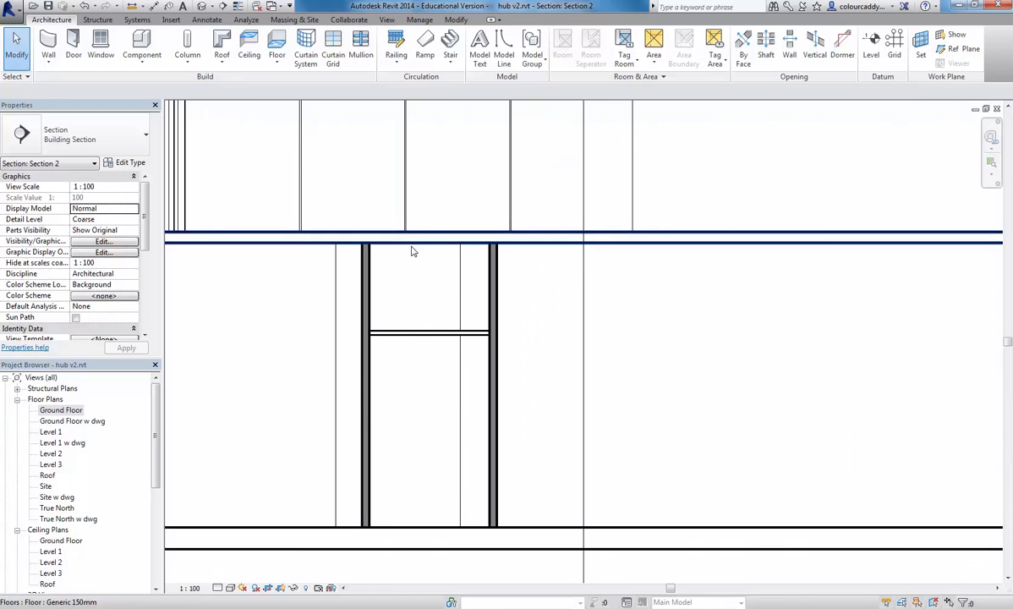
# Step: Raise the small room's ceiling in the section and set its height offset from the Ground Floor to 3500
pyautogui.click(421, 334)
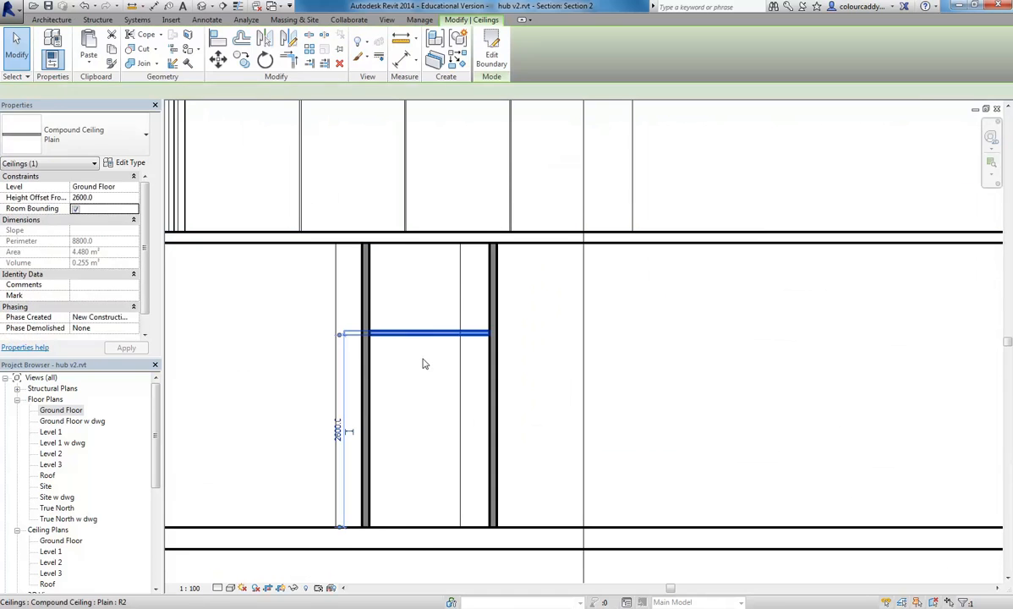
pyautogui.moveTo(414, 335); pyautogui.dragTo(429, 263)
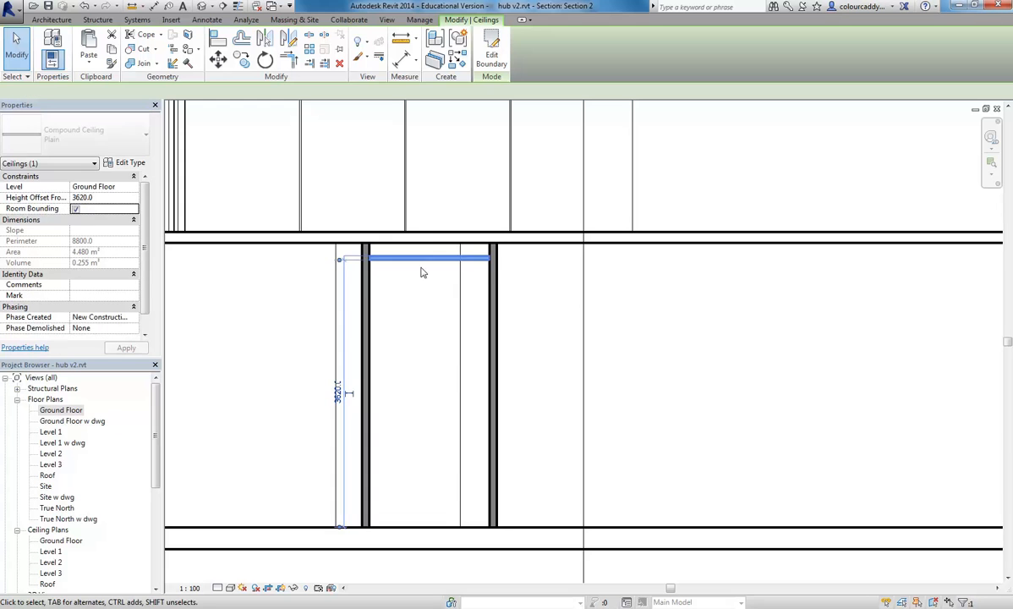
pyautogui.moveTo(430, 259); pyautogui.dragTo(430, 257)
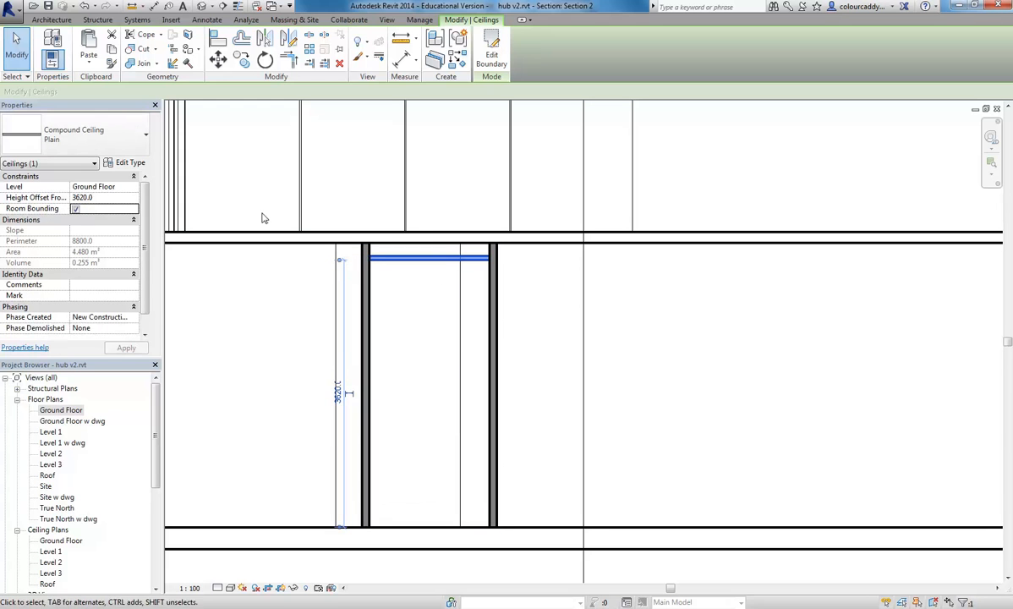
pyautogui.click(119, 198)
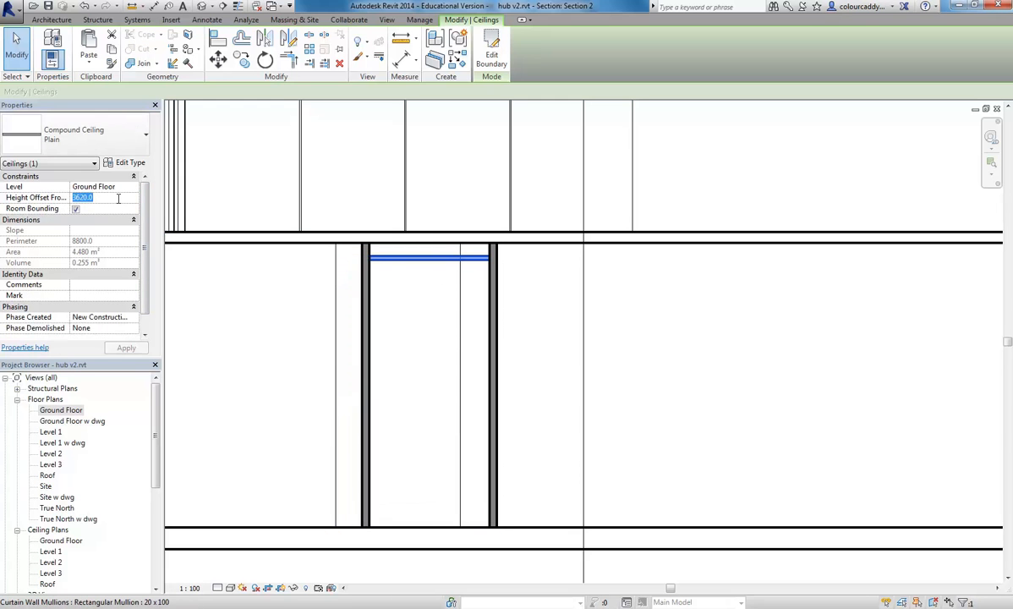
pyautogui.write('350')
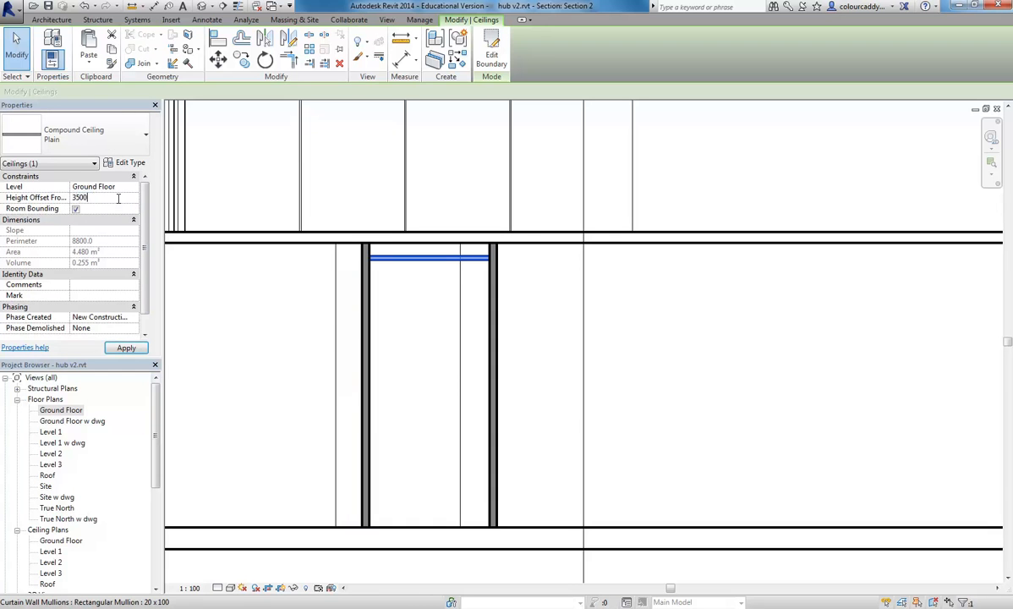
pyautogui.press('Return')
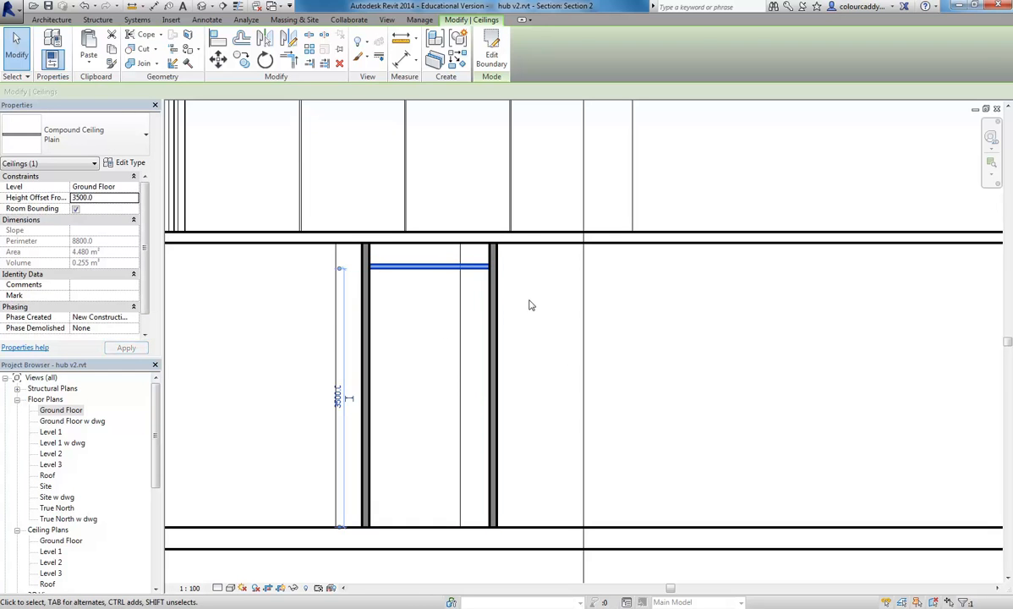
pyautogui.press('Escape')
# Step: Examine the ceiling's position between the floors, selecting the Level 1 datum and the ceiling to check which level the ceiling is tied to
pyautogui.scroll(3, 405, 255)
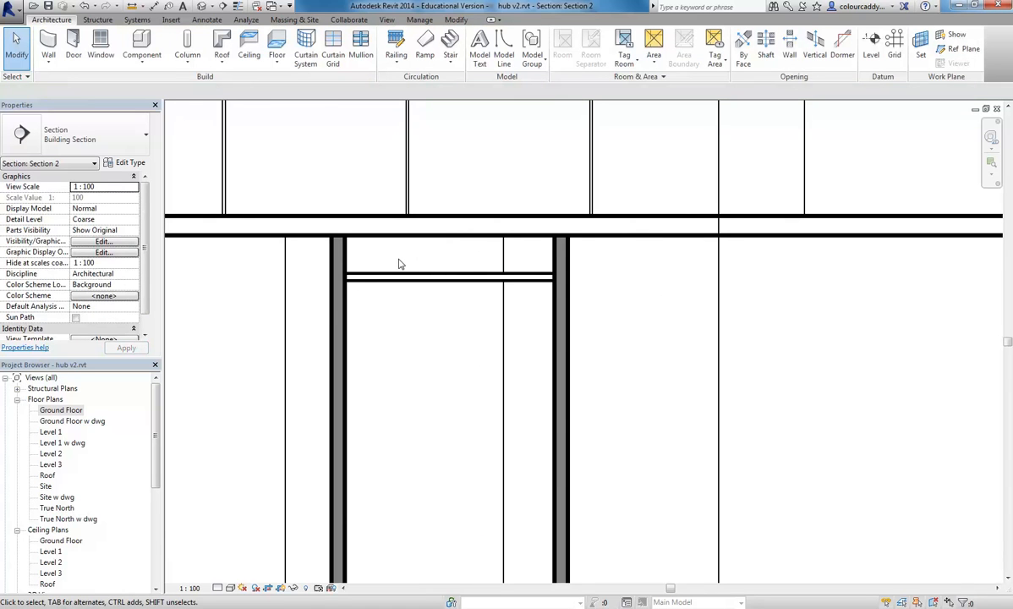
pyautogui.scroll(-7, 400, 263)
pyautogui.moveTo(411, 270); pyautogui.dragTo(494, 305, button='middle')
pyautogui.scroll(-3, 505, 344)
pyautogui.moveTo(507, 351); pyautogui.dragTo(378, 358, button='middle')
pyautogui.scroll(1, 378, 358)
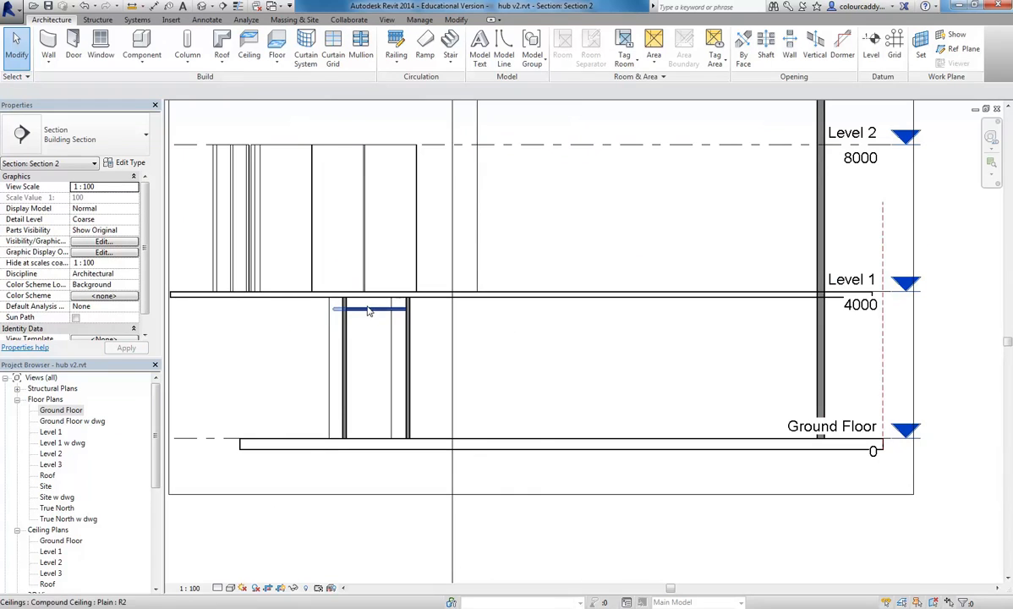
pyautogui.click(869, 287)
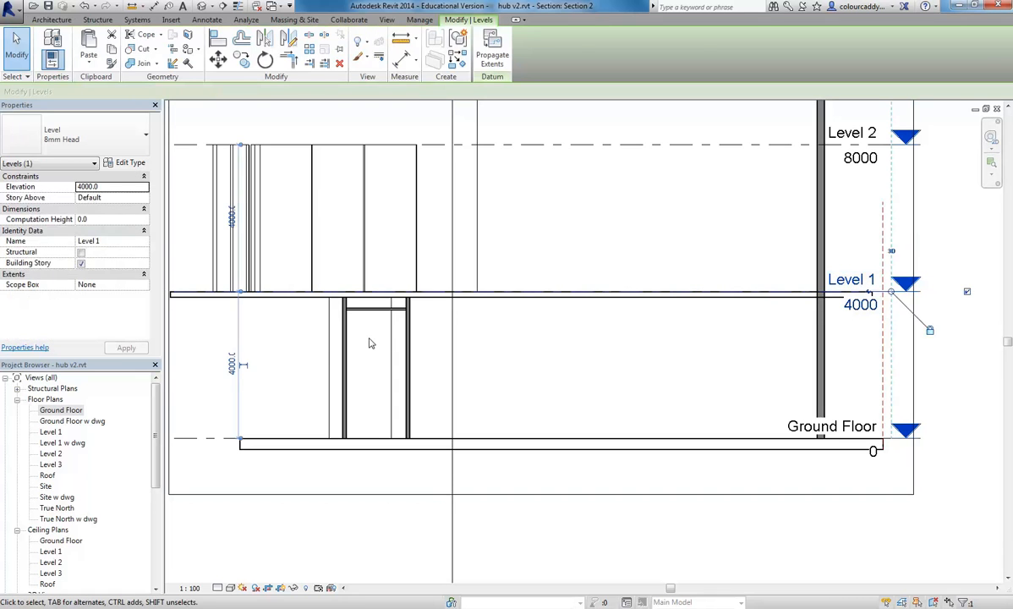
pyautogui.press('Escape')
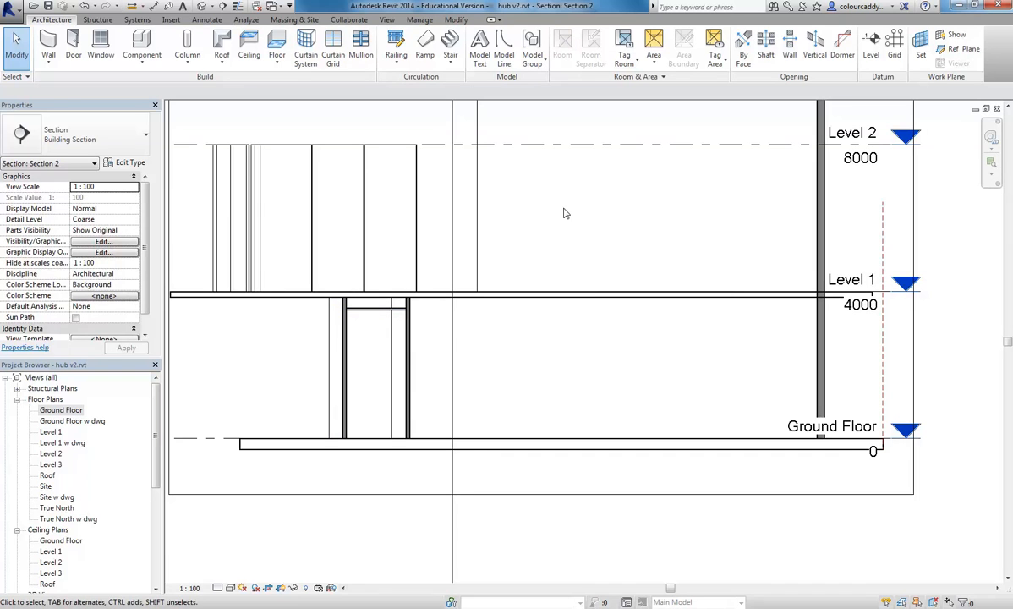
pyautogui.moveTo(520, 231); pyautogui.dragTo(464, 267, button='middle')
pyautogui.click(331, 330)
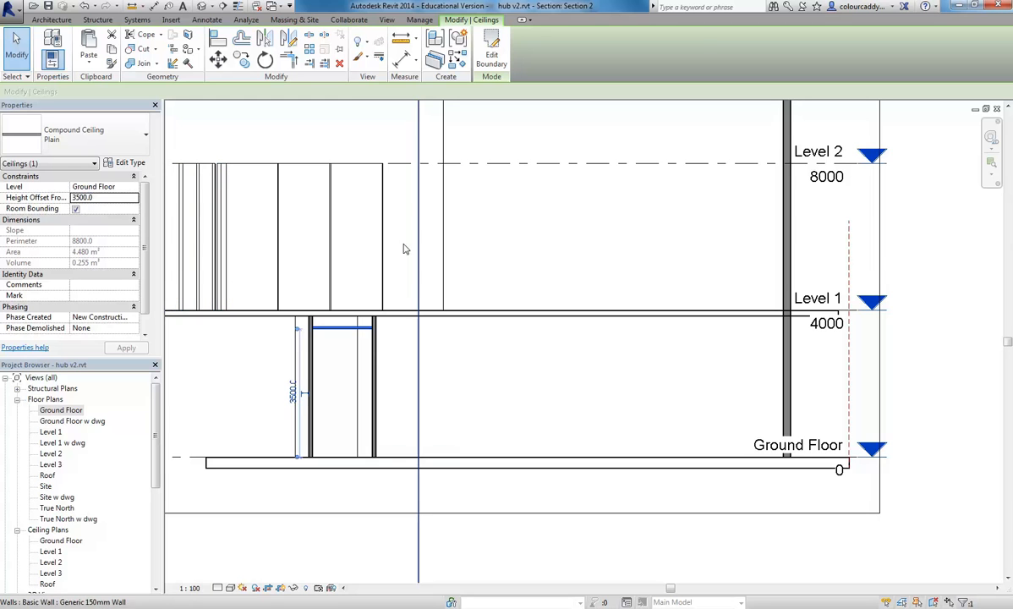
pyautogui.click(509, 259)
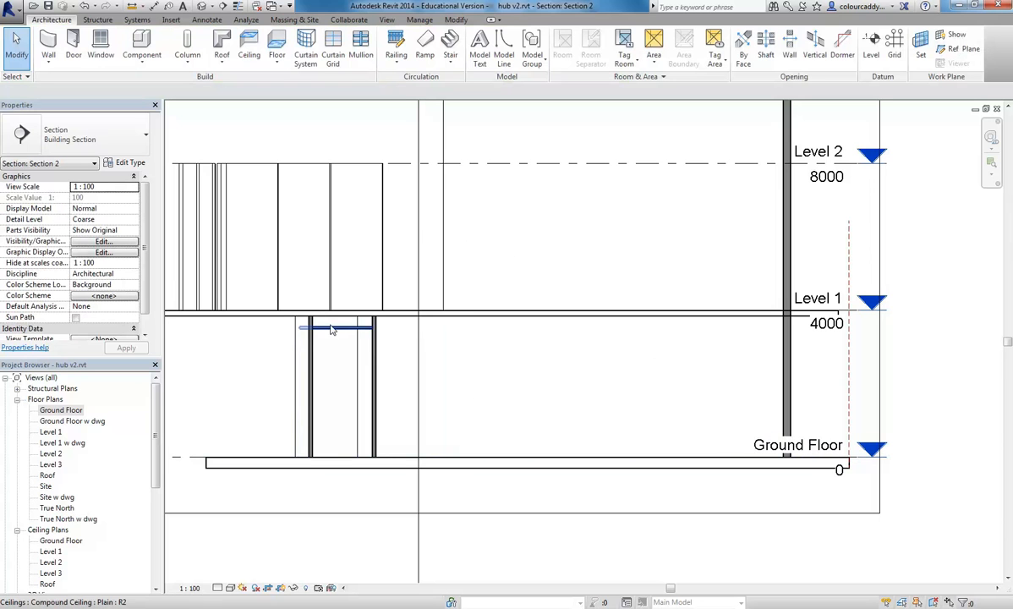
# Step: Nudge the Ground Floor level up to an elevation of 160 to test whether the ceiling follows it
pyautogui.click(808, 450)
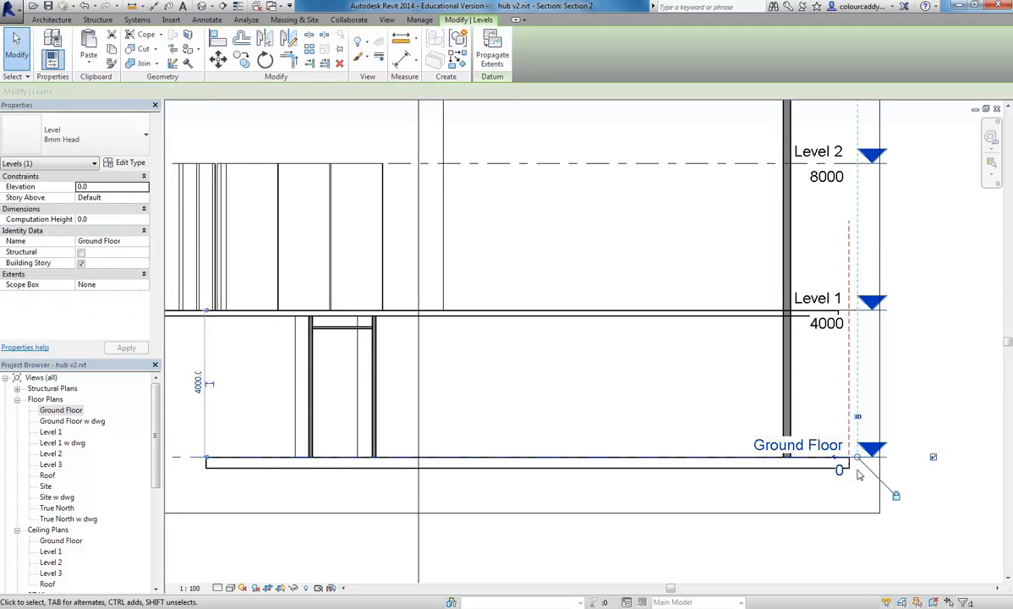
pyautogui.press('Up')
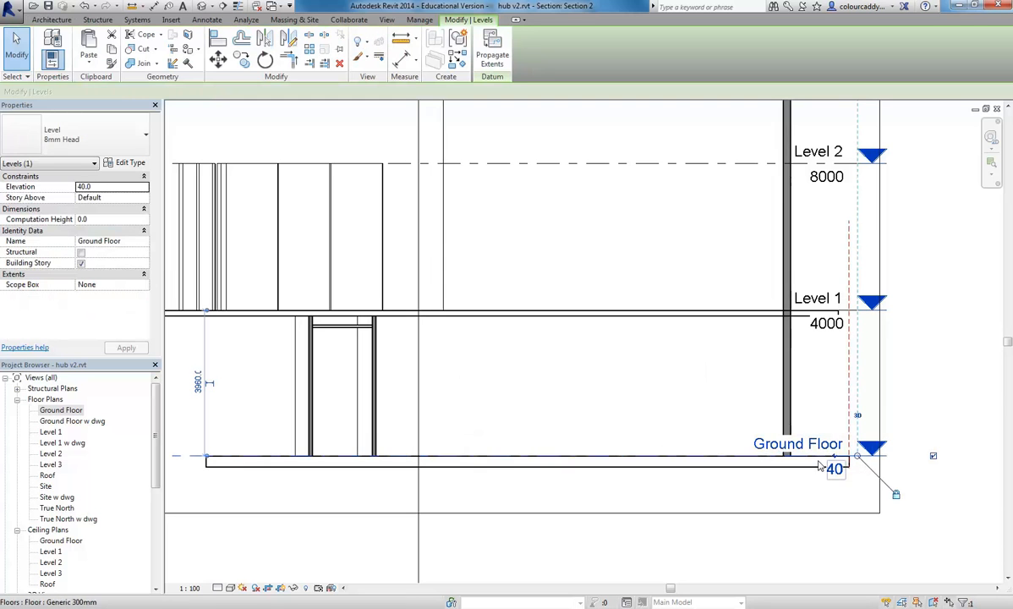
pyautogui.press('Up')
pyautogui.press('Up')
pyautogui.press('Up')
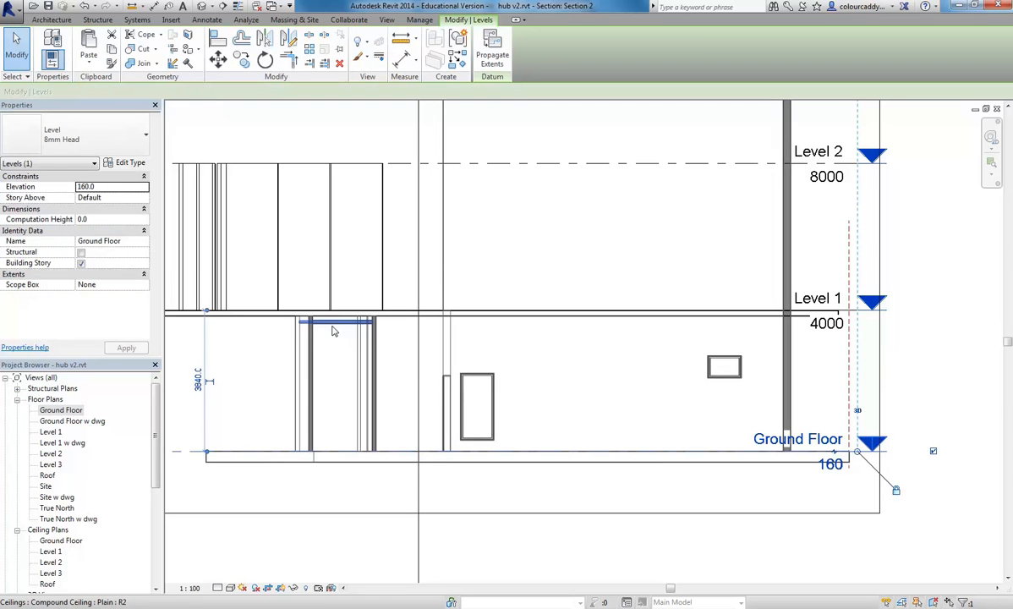
pyautogui.click(551, 396)
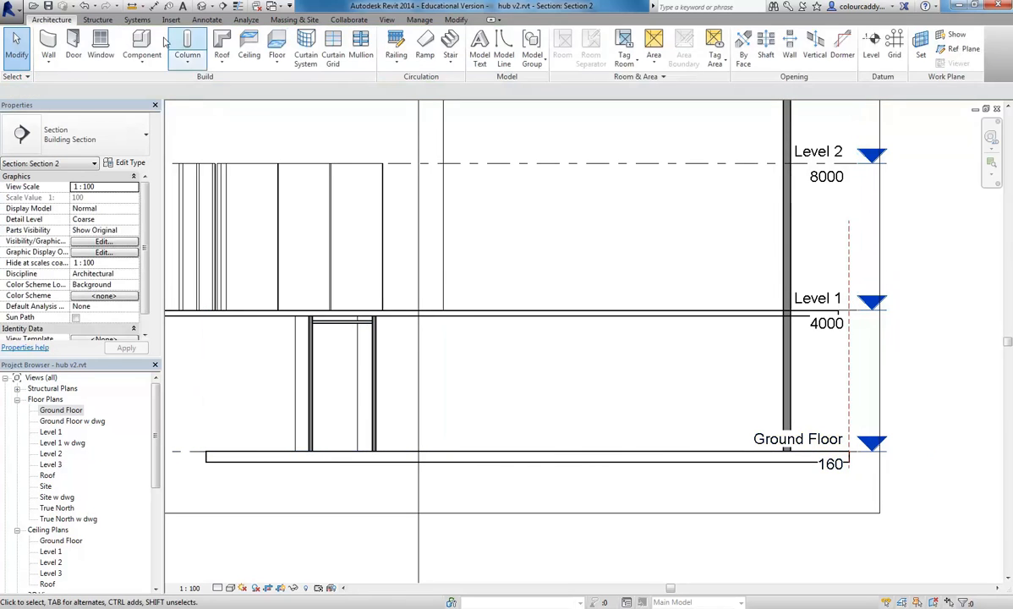
# Step: Undo the nudges of the Ground Floor level
pyautogui.click(86, 6)
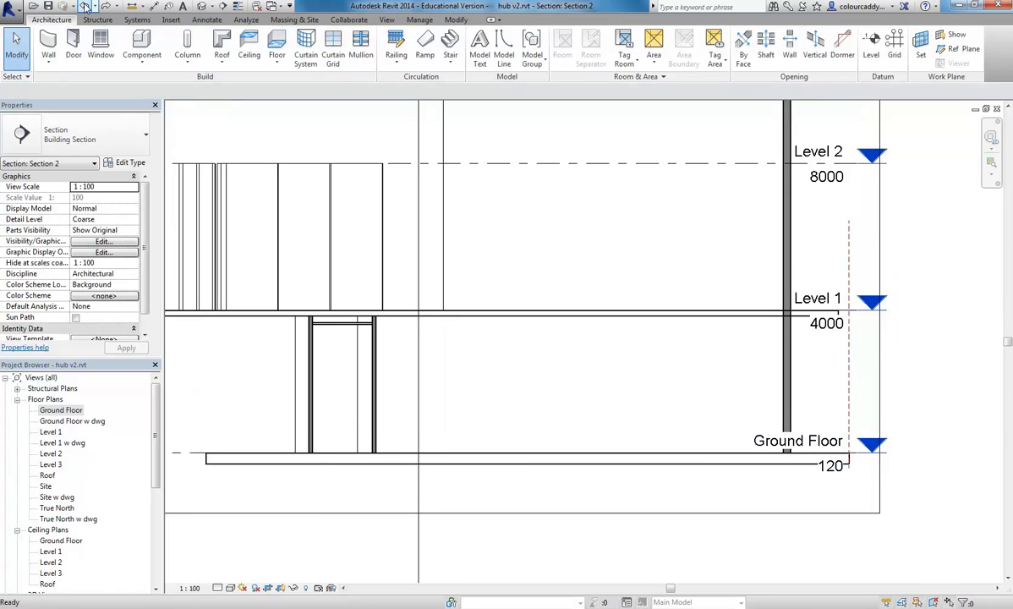
pyautogui.click(85, 6)
pyautogui.click(86, 6)
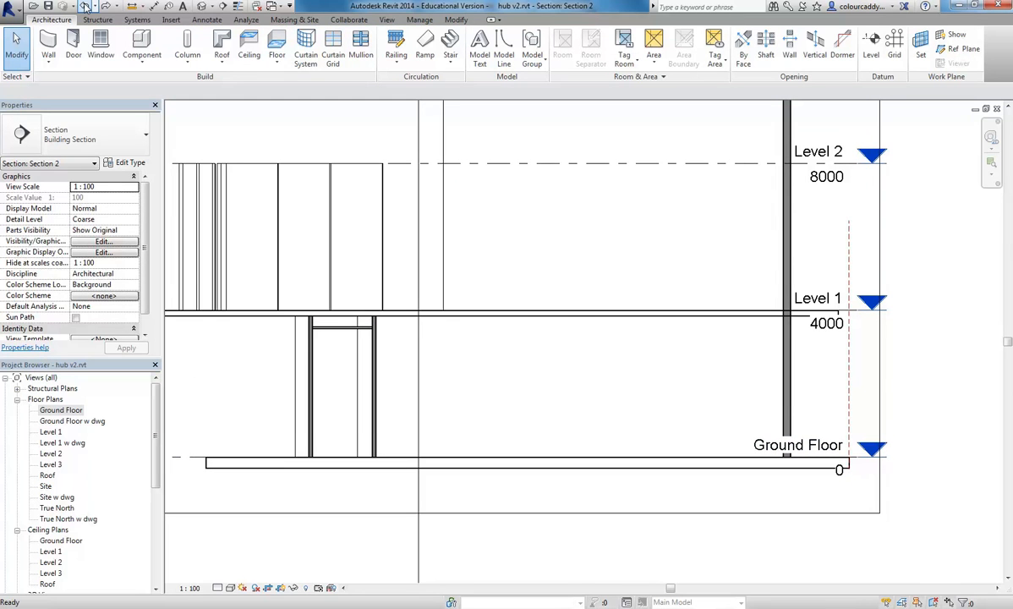
# Step: Open the Level 1 floor plan and copy the Level 1 floor to the clipboard
pyautogui.scroll(-2, 642, 480)
pyautogui.moveTo(642, 480); pyautogui.dragTo(580, 490, button='middle')
pyautogui.doubleClick(52, 432)
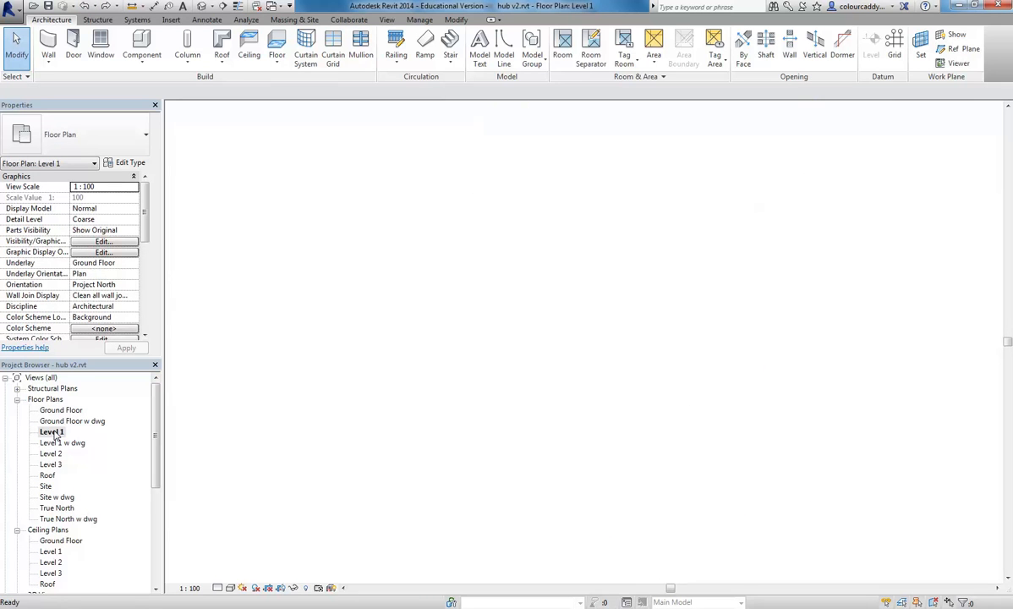
pyautogui.moveTo(477, 385); pyautogui.dragTo(382, 412, button='middle')
pyautogui.click(463, 430)
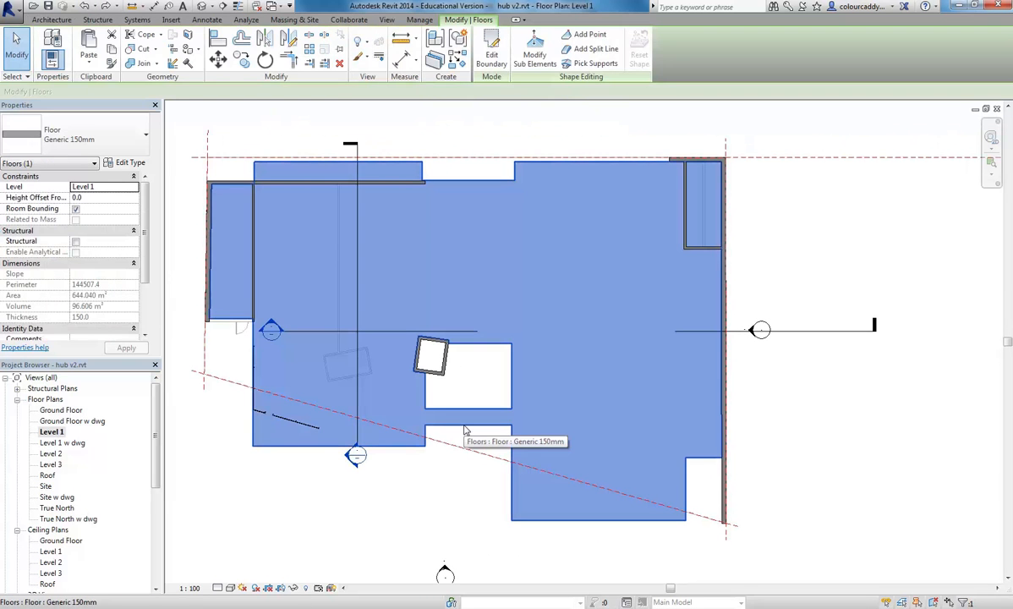
pyautogui.click(455, 486)
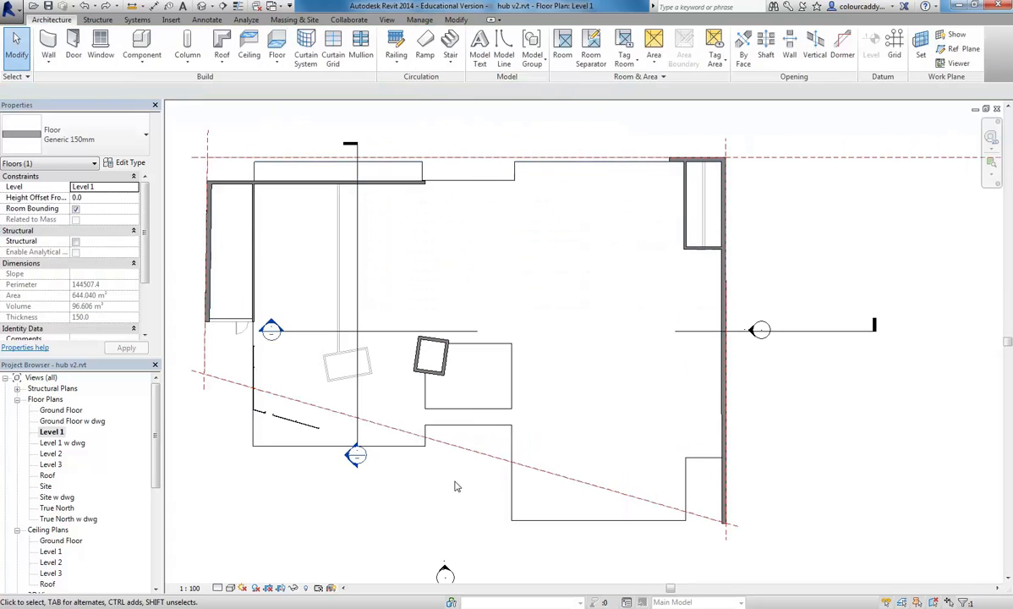
pyautogui.click(474, 422)
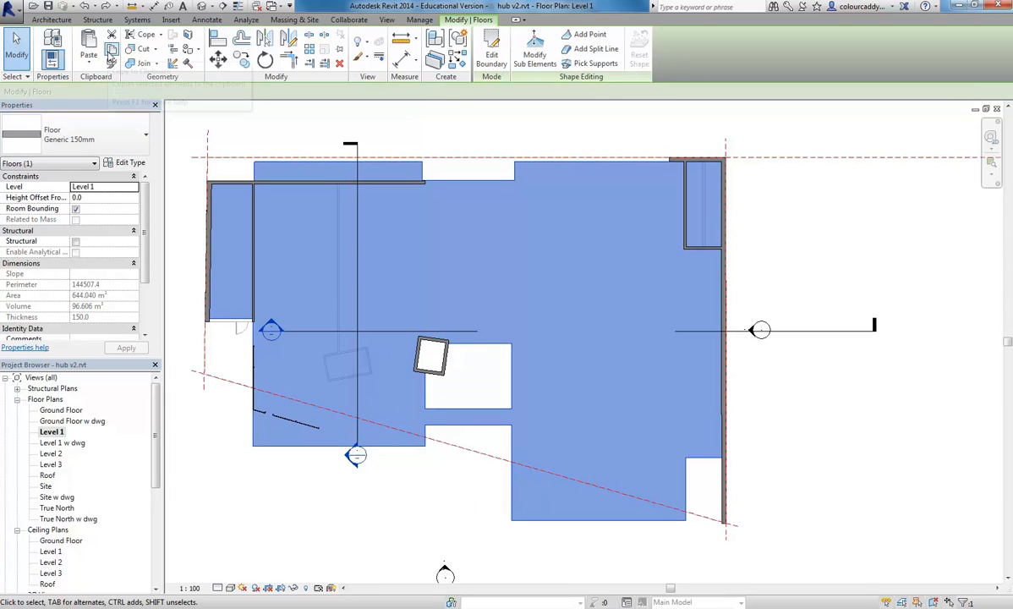
pyautogui.click(112, 51)
# Step: Paste the copied floor aligned to Level 2 and Level 3
pyautogui.click(89, 57)
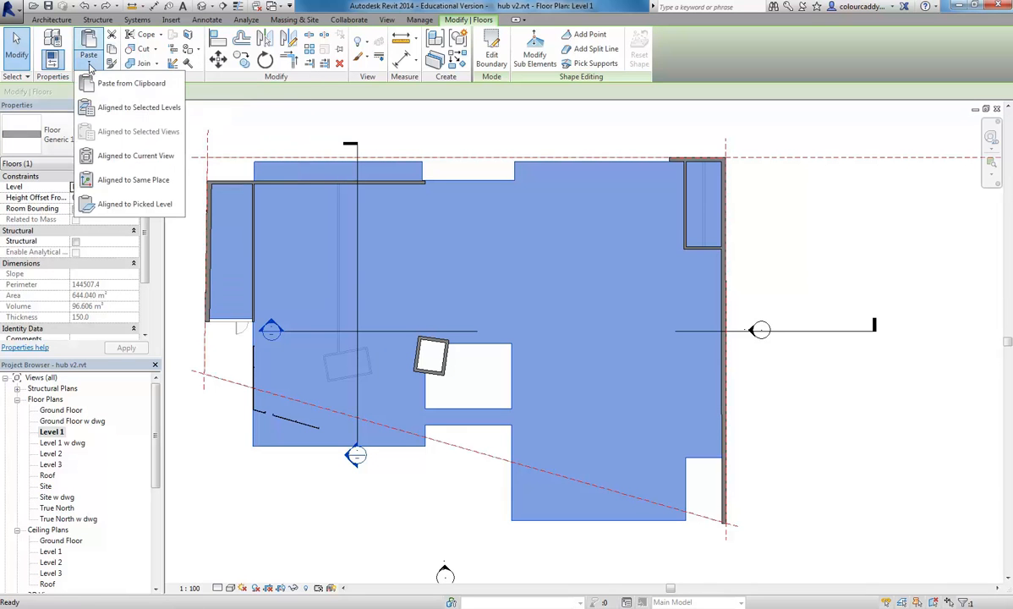
pyautogui.click(127, 107)
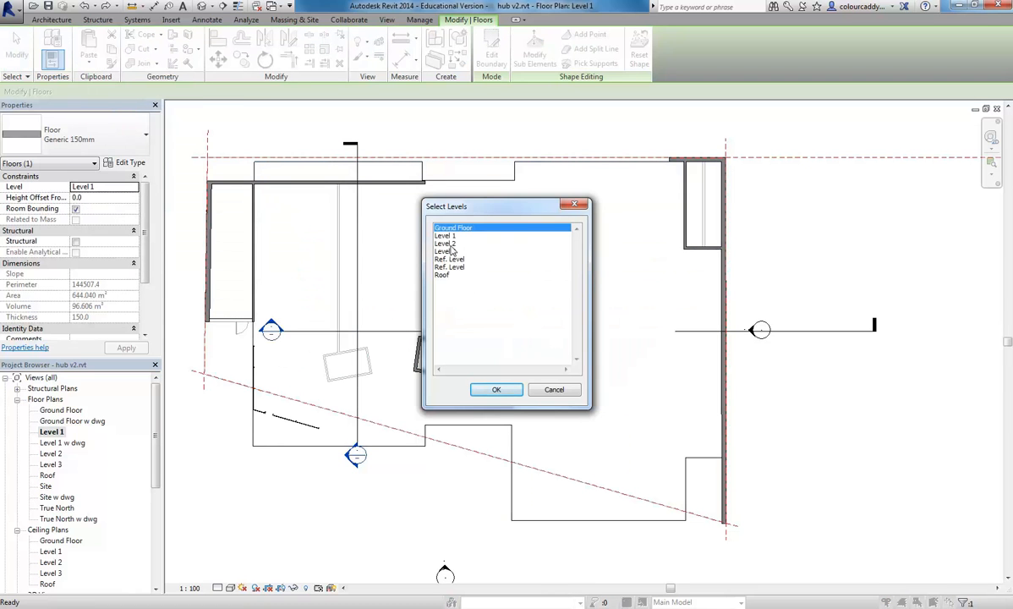
pyautogui.moveTo(449, 242); pyautogui.dragTo(453, 254)
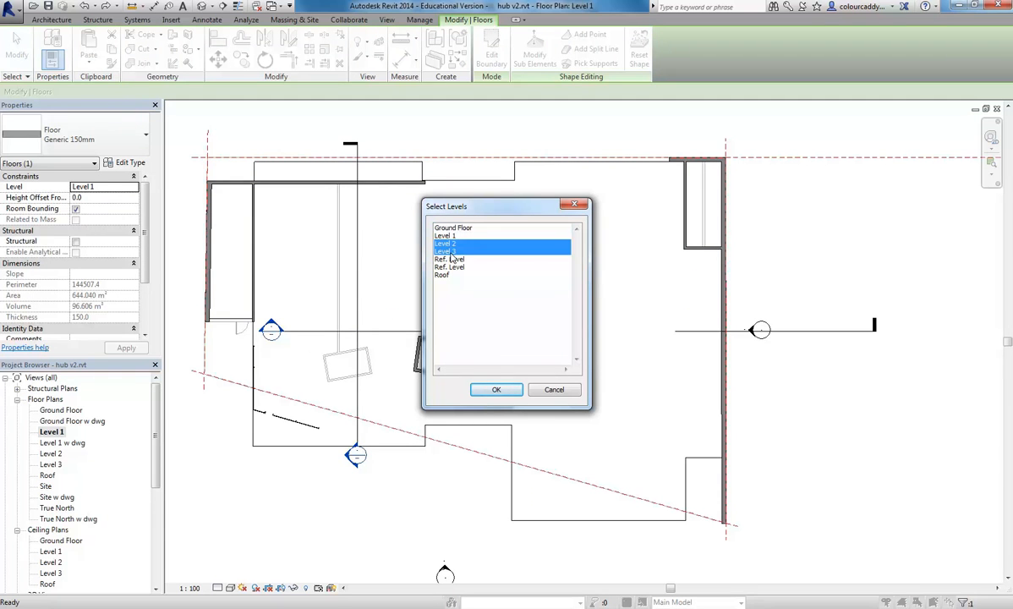
pyautogui.click(497, 389)
pyautogui.click(470, 507)
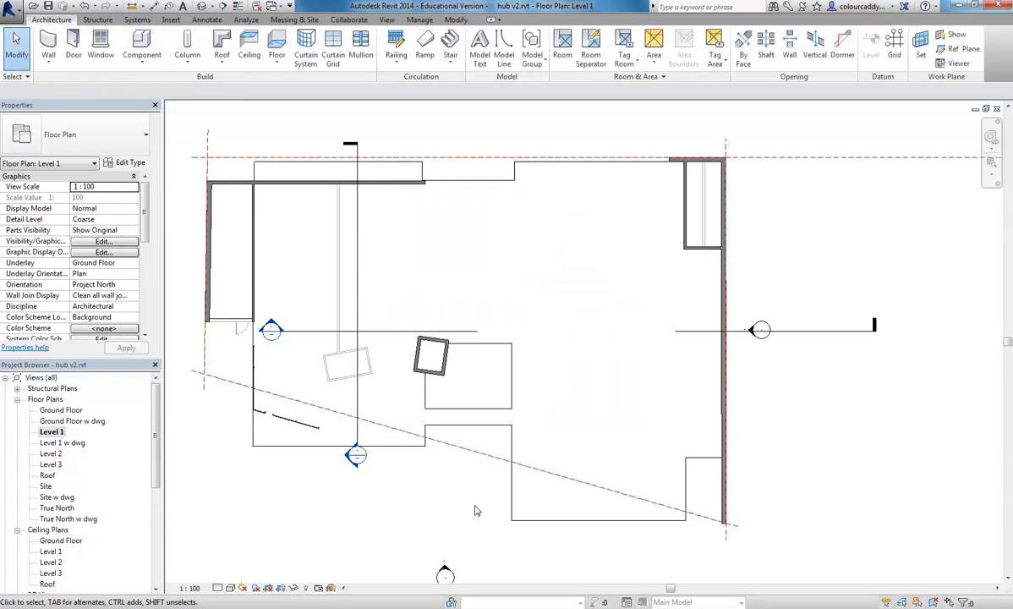
# Step: In the 3D view, delete the pasted floor on Level 3
pyautogui.click(202, 7)
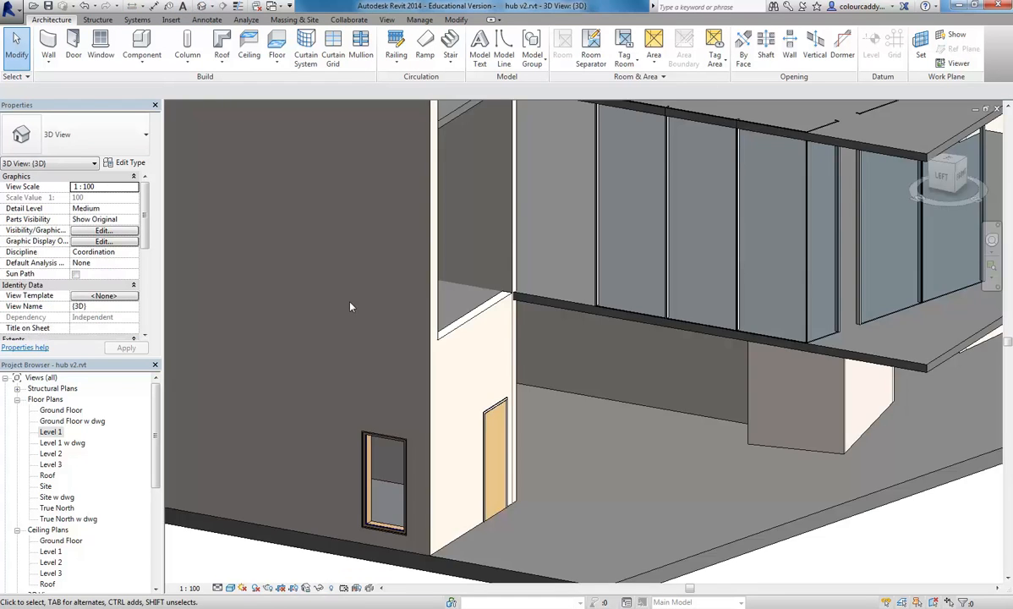
pyautogui.scroll(-4, 434, 275)
pyautogui.moveTo(525, 271); pyautogui.dragTo(423, 378, button='middle')
pyautogui.moveTo(510, 300); pyautogui.dragTo(479, 326, button='middle')
pyautogui.keyDown('shift'); pyautogui.moveTo(583, 296); pyautogui.dragTo(455, 323, button='middle'); pyautogui.keyUp('shift')
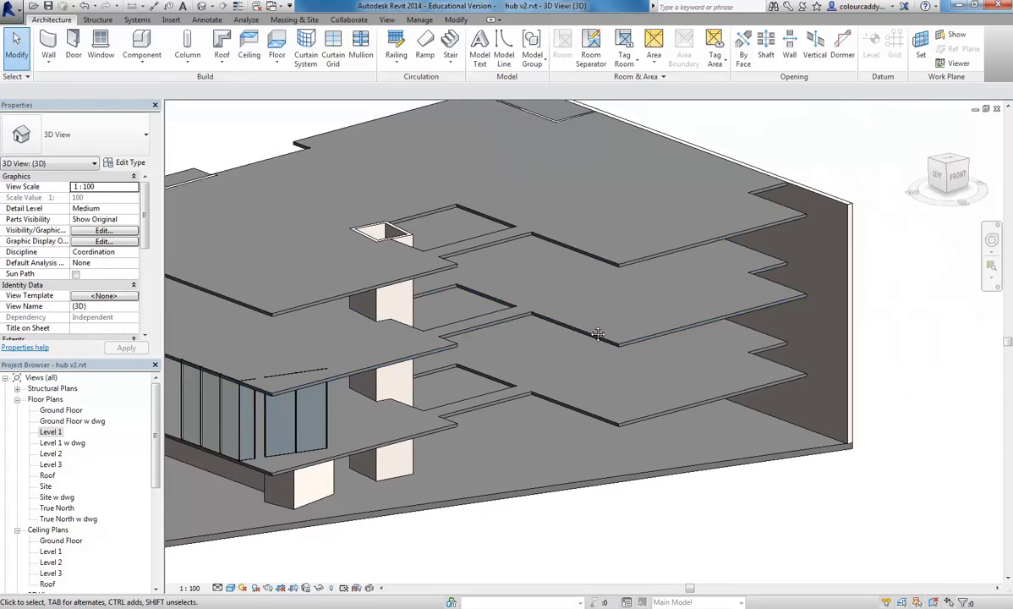
pyautogui.moveTo(589, 328); pyautogui.dragTo(632, 412, button='middle')
pyautogui.click(595, 292)
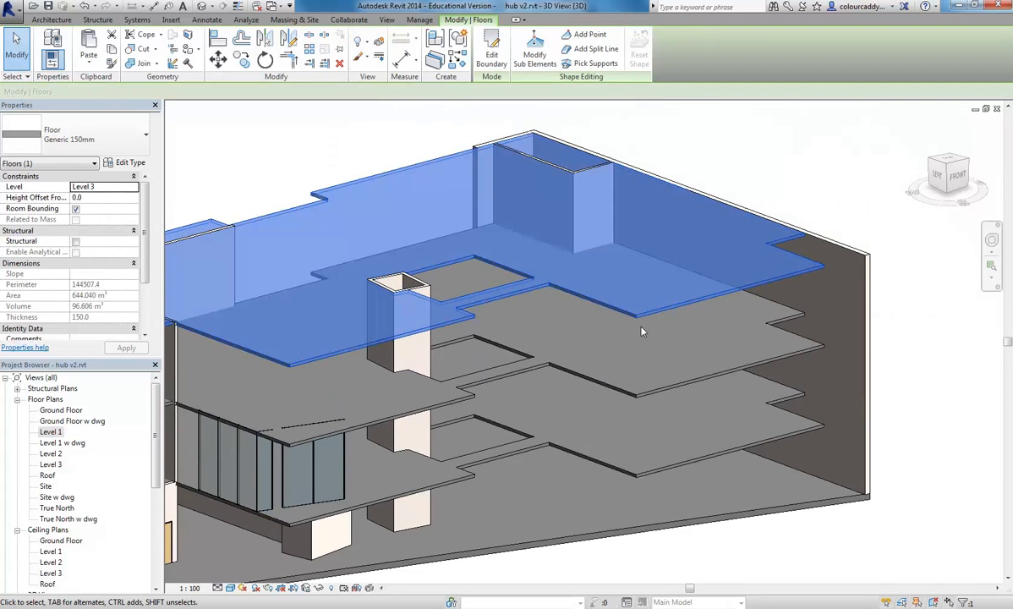
pyautogui.press('Delete')
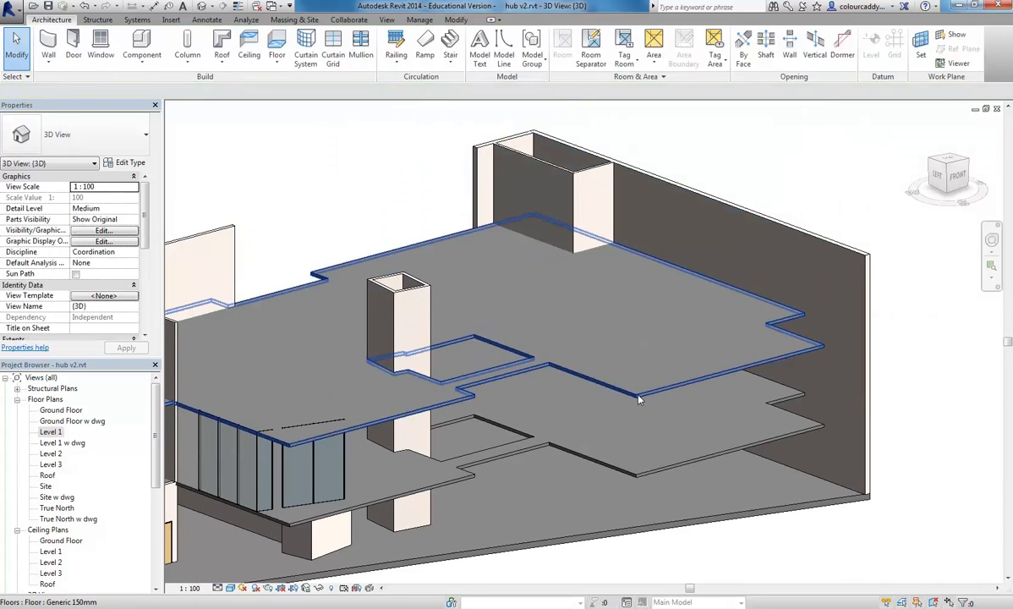
# Step: Select the Level 2 floor and open the Level 2 floor plan
pyautogui.click(638, 396)
pyautogui.doubleClick(51, 453)
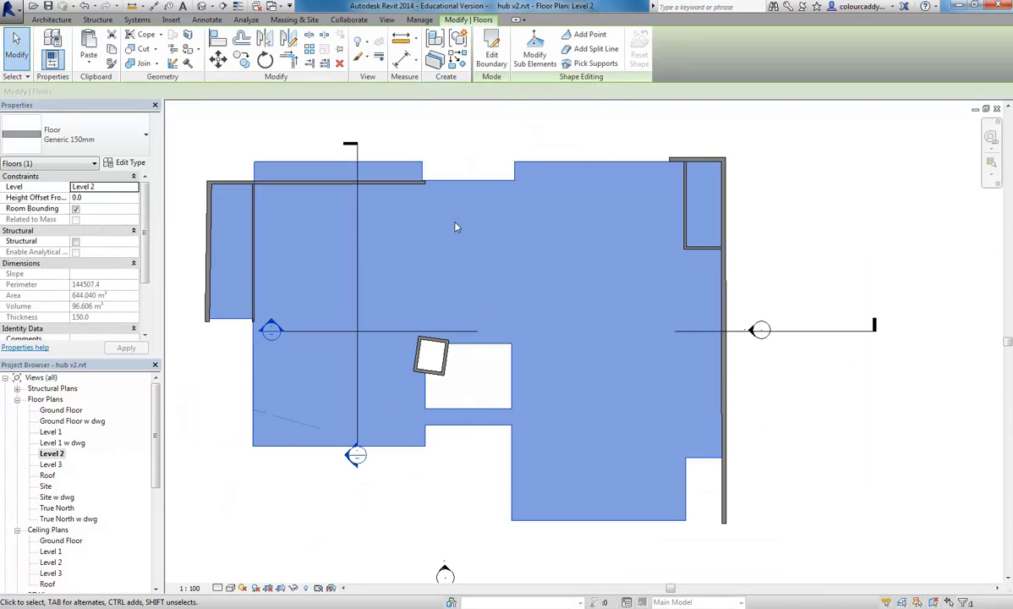
pyautogui.moveTo(455, 225); pyautogui.dragTo(439, 264, button='middle')
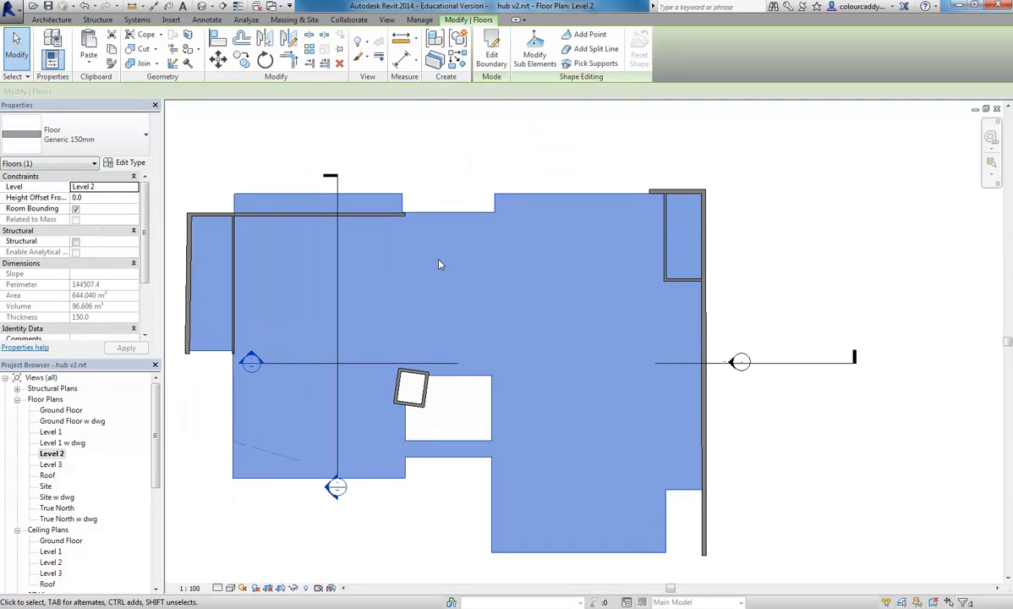
pyautogui.click(490, 51)
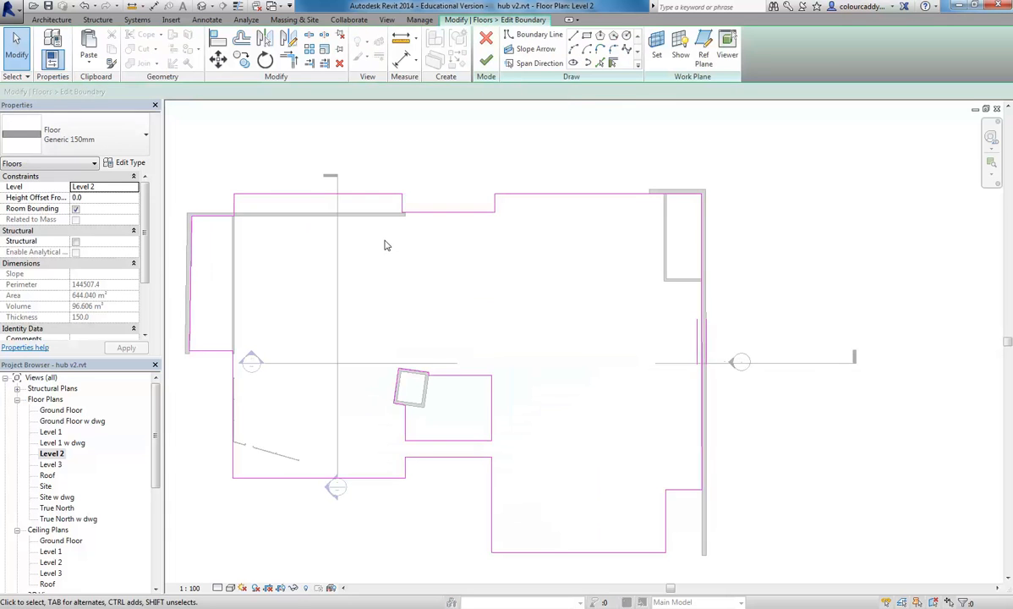
pyautogui.moveTo(311, 195); pyautogui.dragTo(324, 201, button='middle')
pyautogui.scroll(3, 294, 164)
pyautogui.moveTo(389, 272); pyautogui.dragTo(347, 176, button='middle')
pyautogui.scroll(-3, 477, 280)
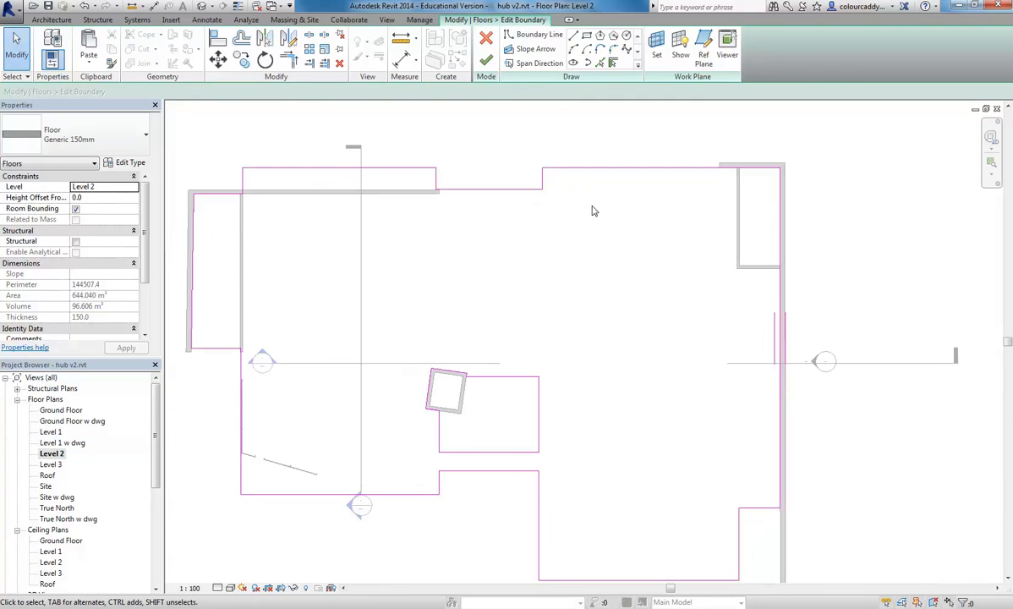
pyautogui.click(485, 39)
pyautogui.scroll(-2, 475, 137)
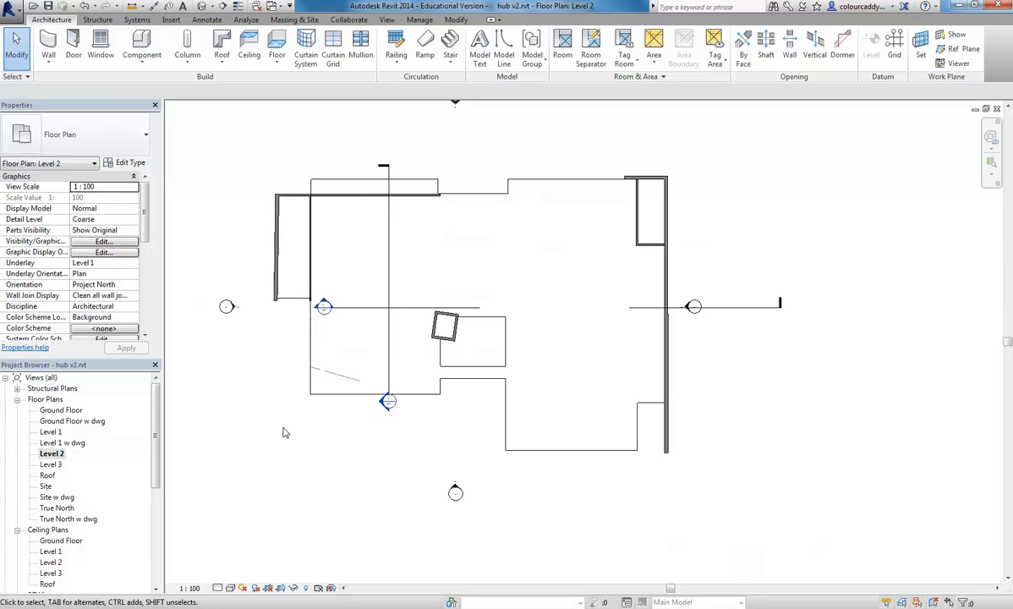
pyautogui.moveTo(476, 154)
pyautogui.mouseDown(button='middle')
pyautogui.moveTo(470, 165)
pyautogui.moveTo(461, 159)
pyautogui.mouseUp(button='middle')
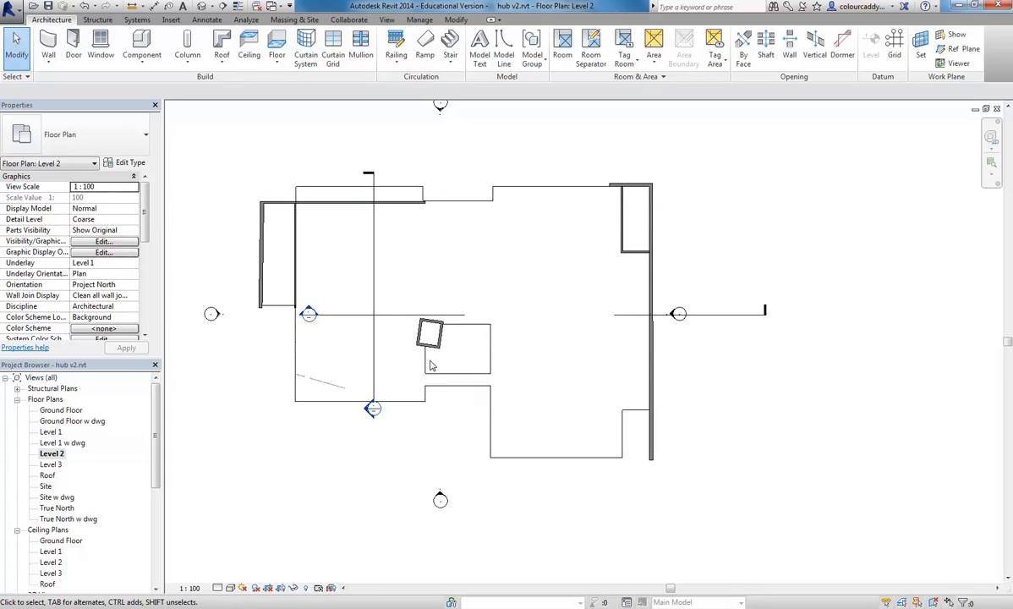
pyautogui.click(454, 375)
pyautogui.scroll(3, 451, 395)
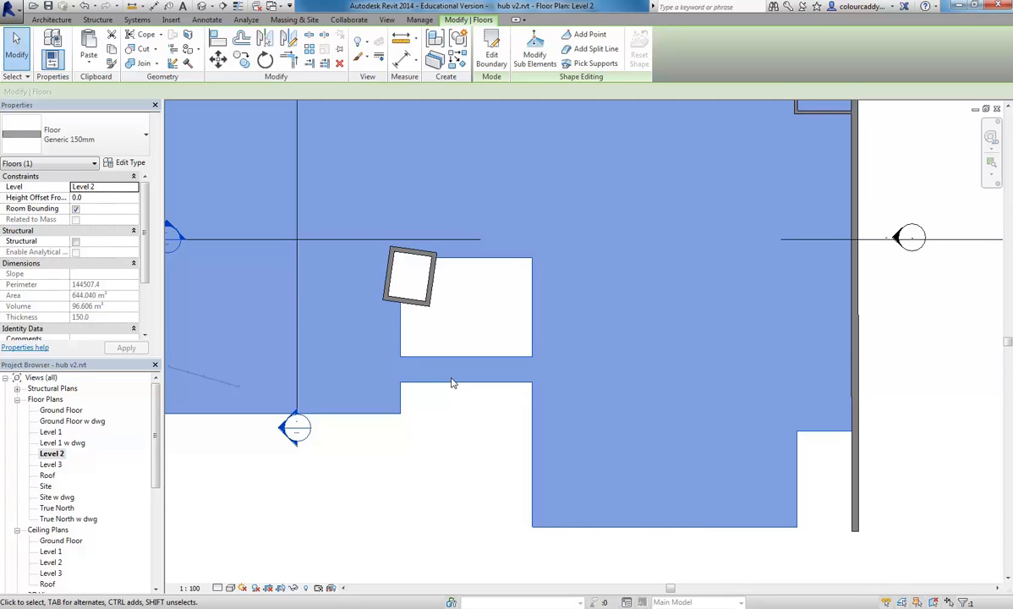
pyautogui.click(447, 440)
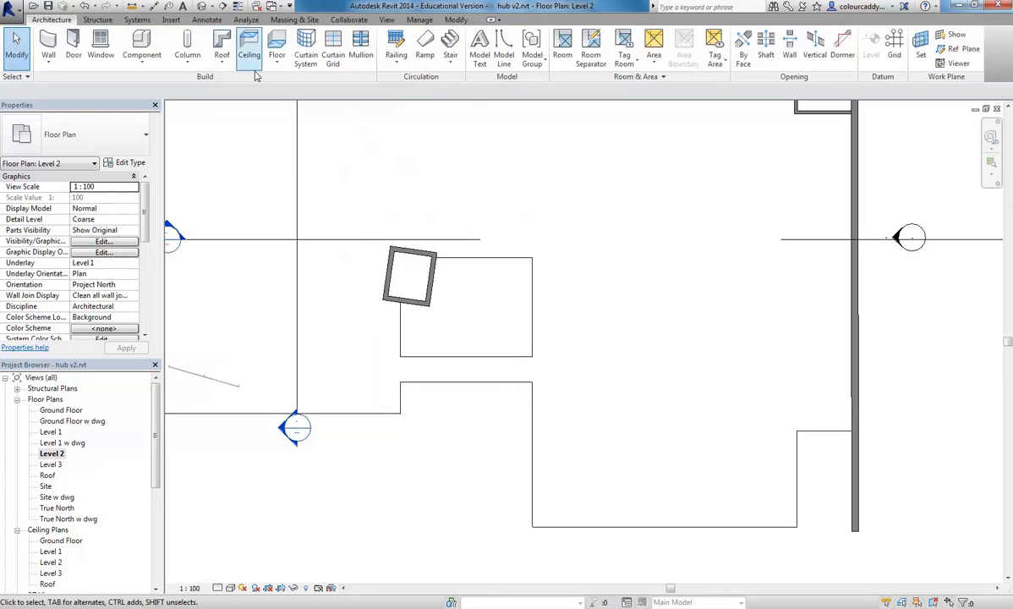
# Step: Start a new Generic 150mm floor on Level 2 with a height offset of -100
pyautogui.click(277, 44)
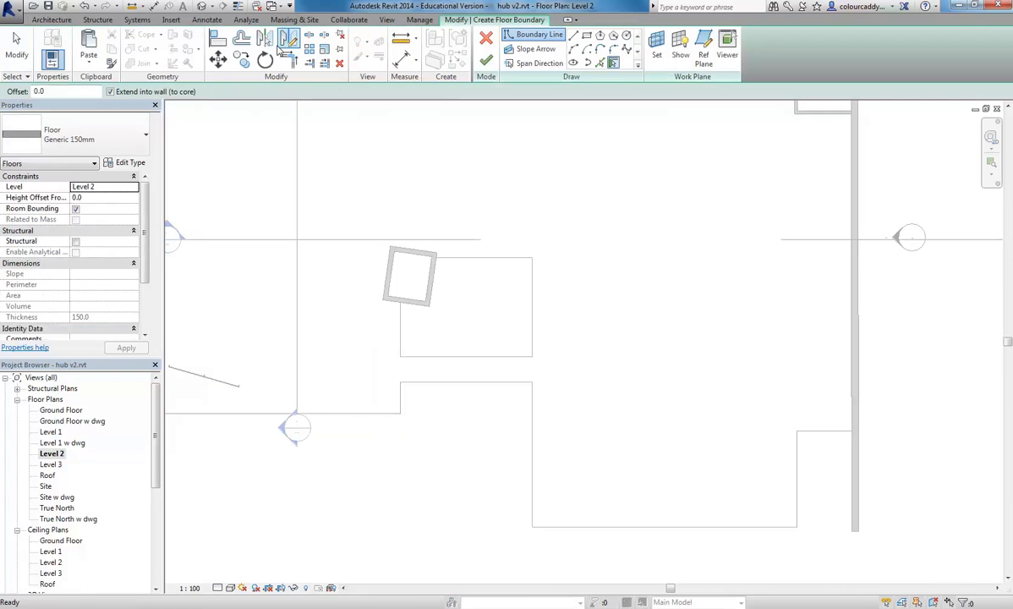
pyautogui.click(88, 198)
pyautogui.write('-1000')
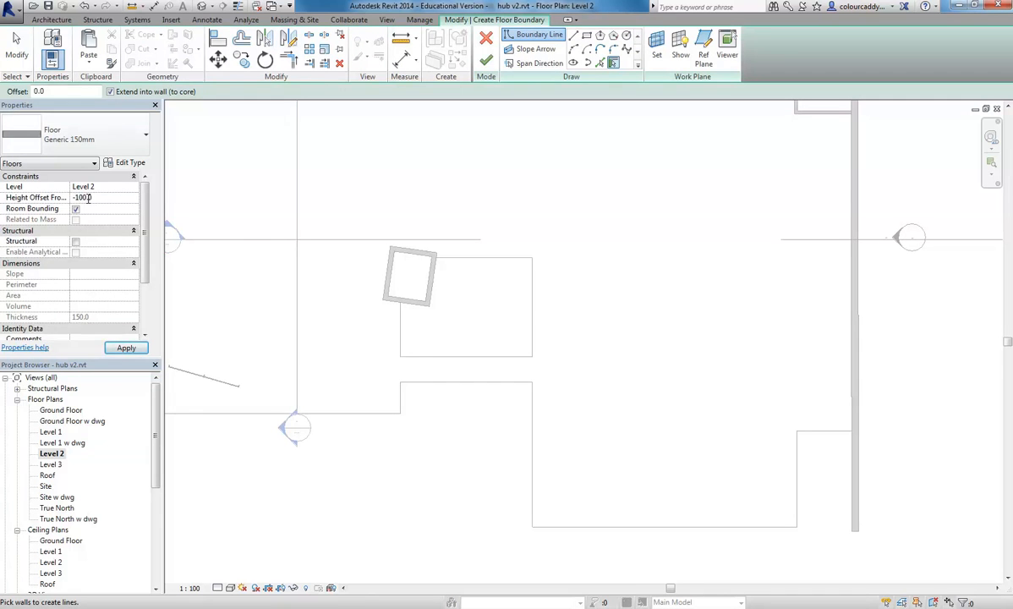
pyautogui.press('Return')
# Step: Sketch a rectangular boundary about 5815 by 1392 mm in the recess below the Level 2 walkway strip and finish the floor
pyautogui.moveTo(380, 427); pyautogui.dragTo(611, 412, button='middle')
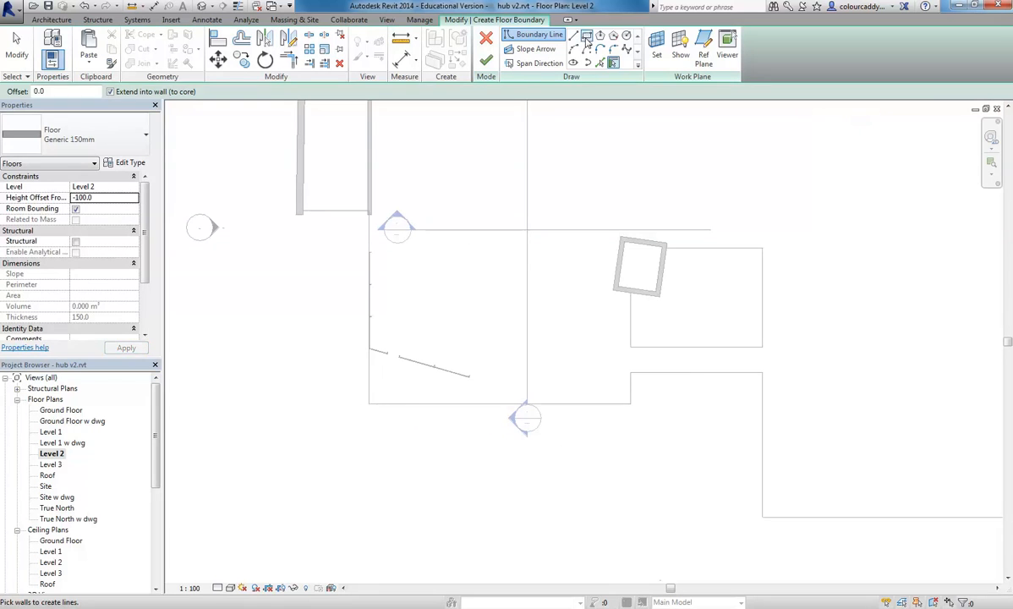
pyautogui.click(585, 39)
pyautogui.moveTo(643, 345)
pyautogui.mouseDown(button='middle')
pyautogui.moveTo(502, 323)
pyautogui.moveTo(486, 359)
pyautogui.mouseUp(button='middle')
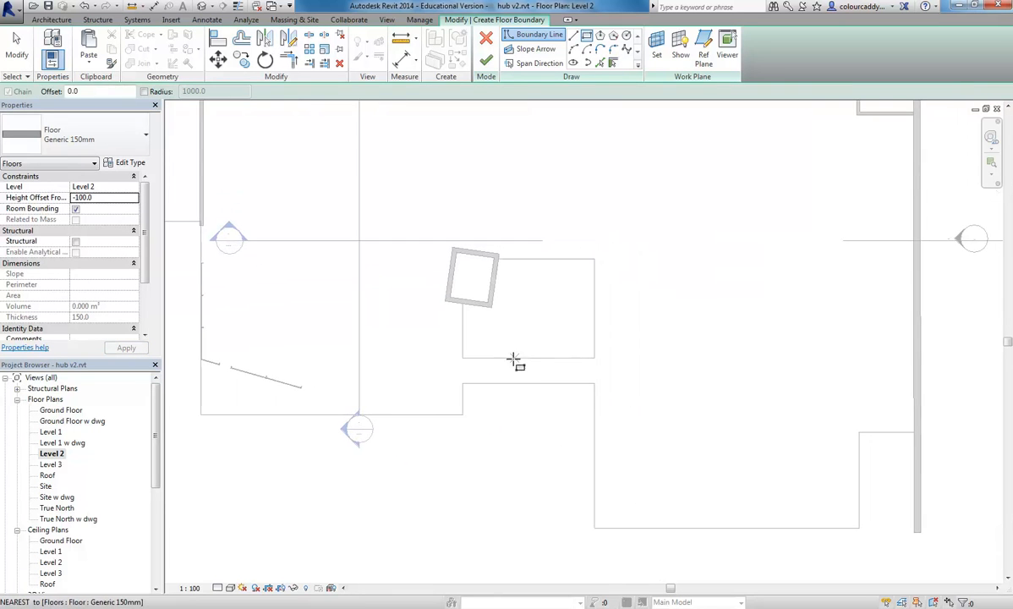
pyautogui.scroll(3, 520, 380)
pyautogui.moveTo(524, 396); pyautogui.dragTo(530, 373, button='middle')
pyautogui.scroll(2, 529, 373)
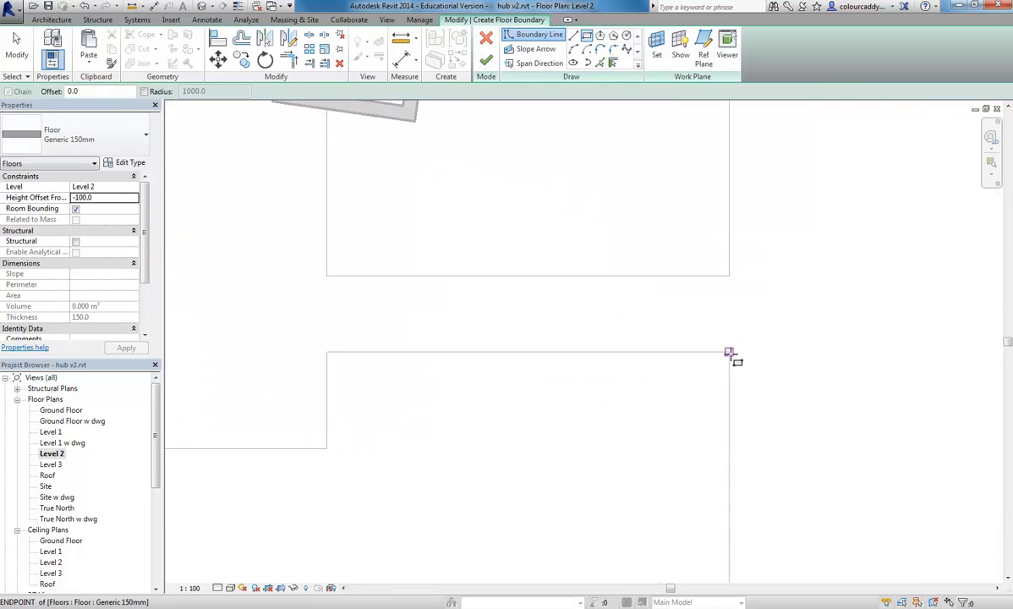
pyautogui.click(730, 353)
pyautogui.click(328, 448)
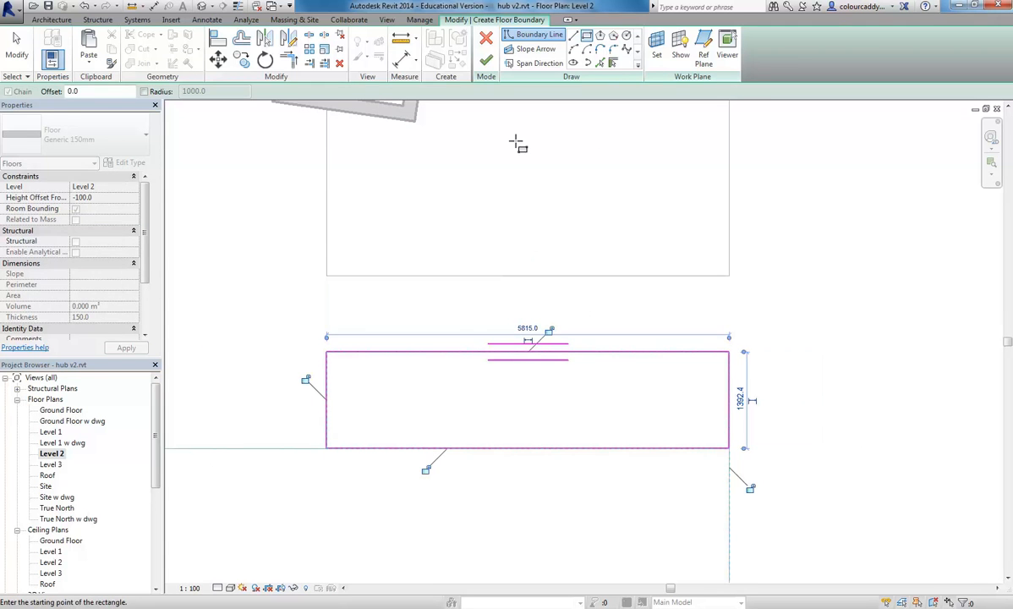
pyautogui.click(485, 60)
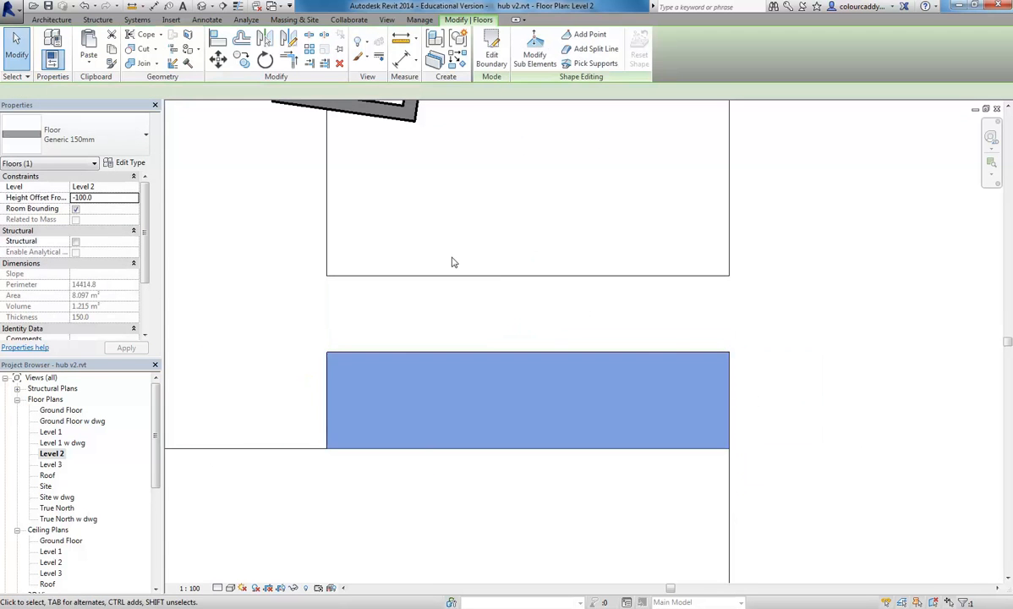
# Step: Examine in 3D how the lowered slab meets the Level 2 floor edge, selecting the slab to check its level and height offset
pyautogui.click(187, 7)
pyautogui.scroll(5, 512, 389)
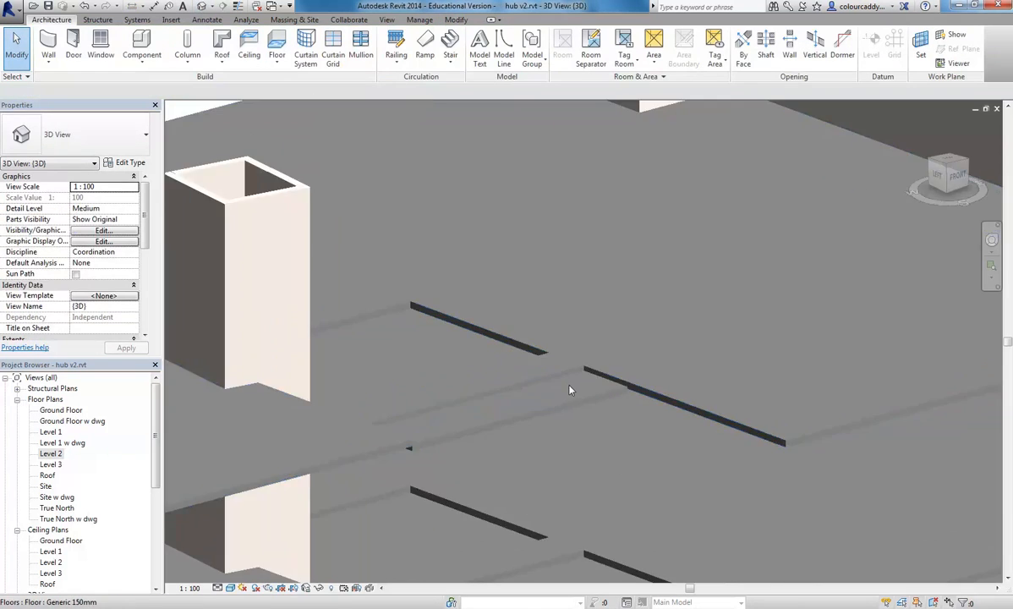
pyautogui.scroll(5, 620, 385)
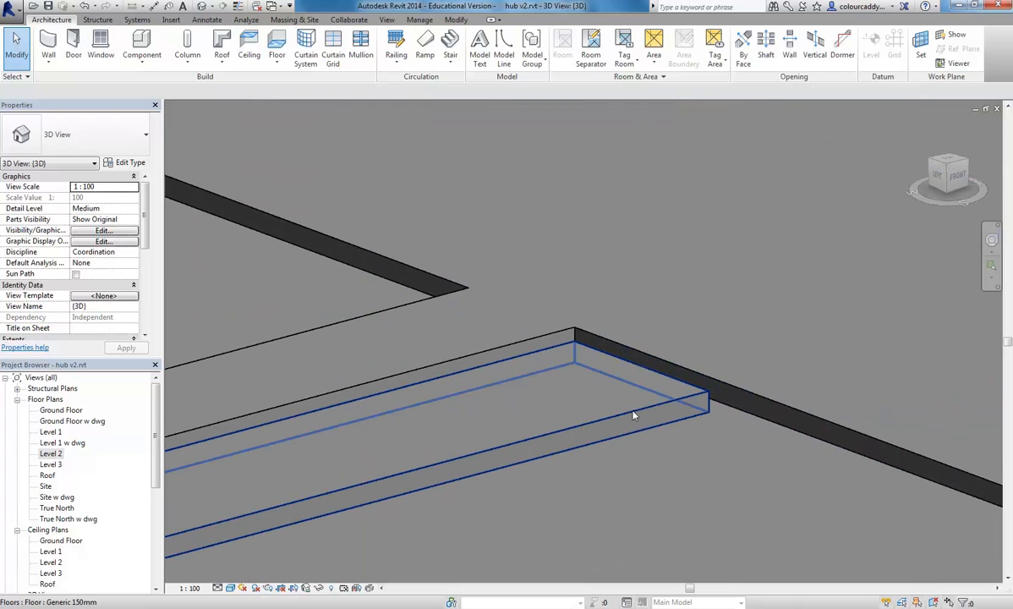
pyautogui.scroll(-4, 523, 357)
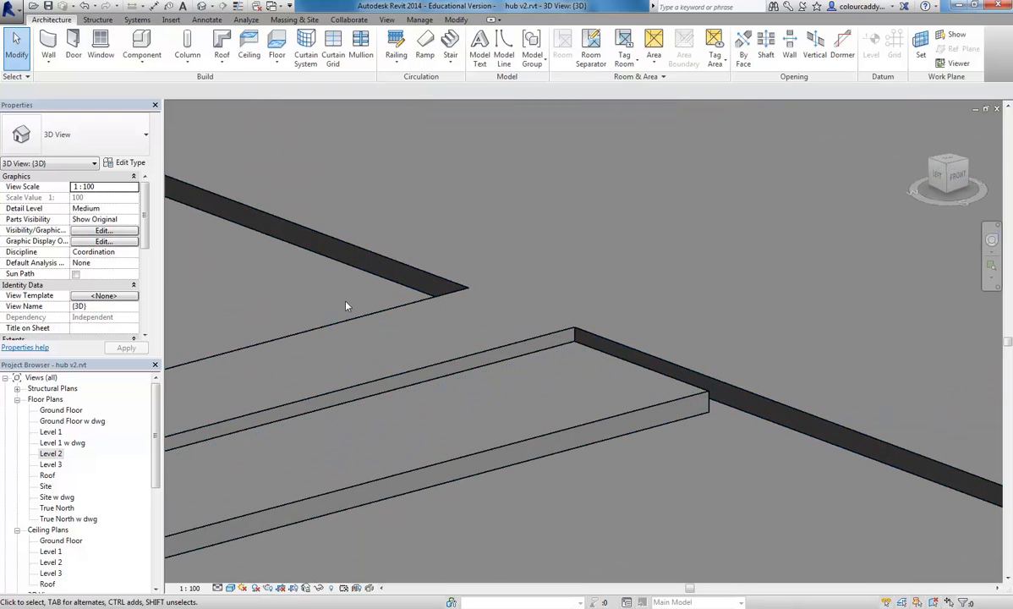
pyautogui.scroll(4, 445, 363)
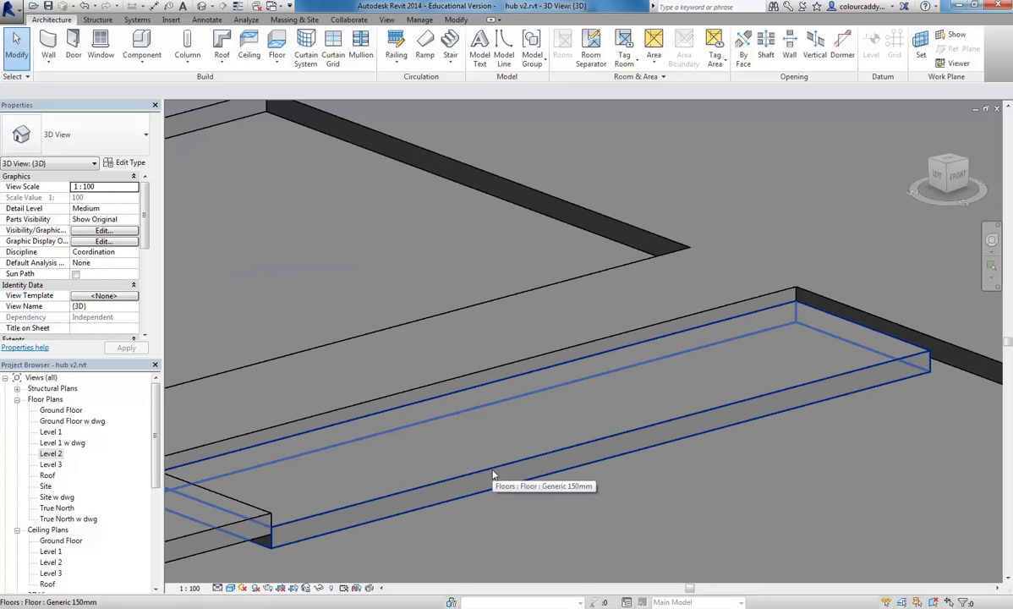
pyautogui.scroll(-1, 402, 299)
pyautogui.moveTo(407, 300); pyautogui.dragTo(453, 312, button='middle')
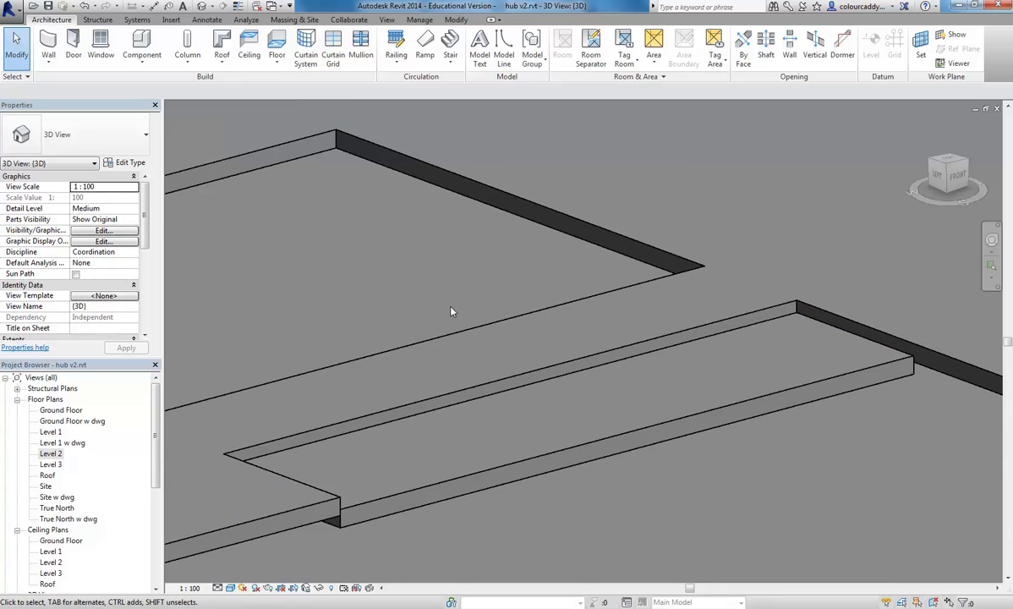
pyautogui.scroll(-3, 452, 312)
pyautogui.scroll(2, 499, 397)
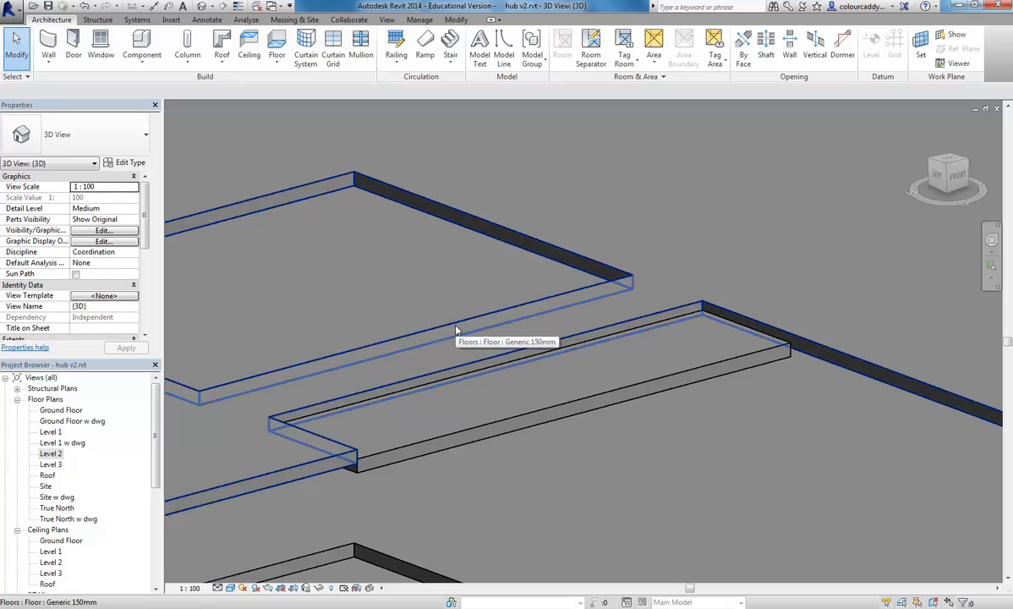
pyautogui.click(453, 398)
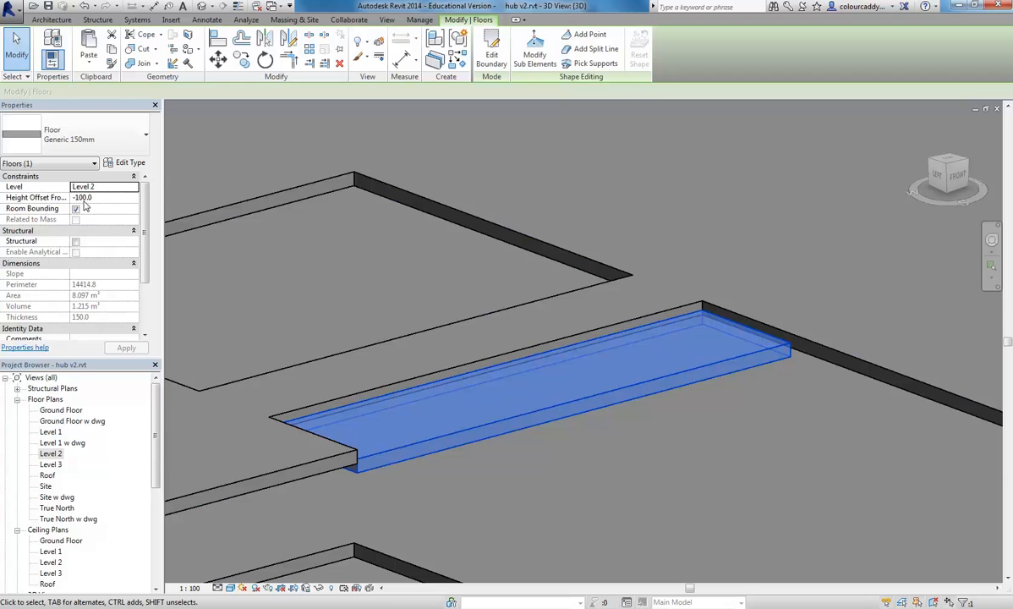
pyautogui.scroll(-3, 292, 247)
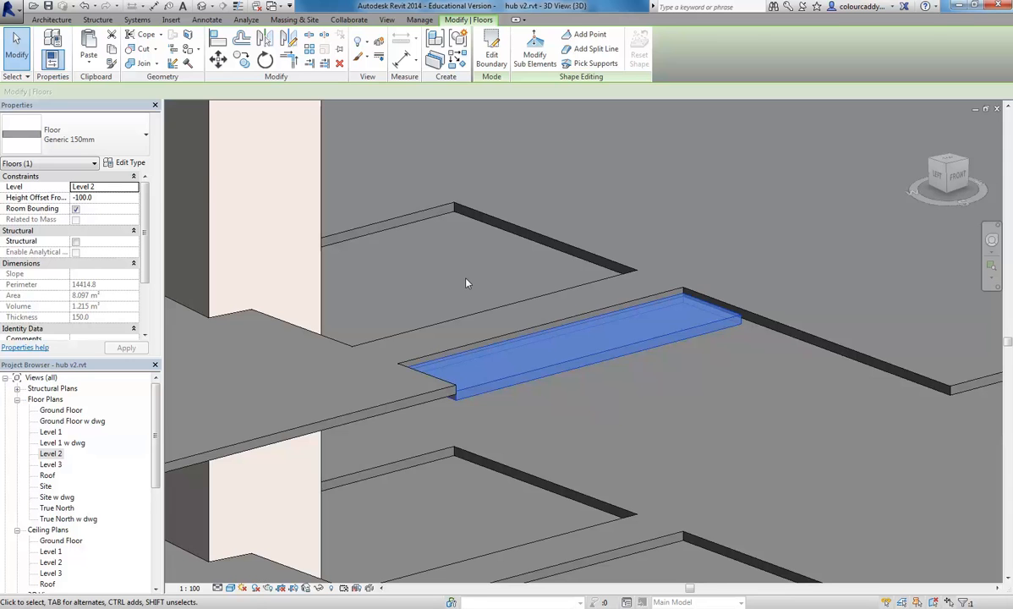
pyautogui.press('Escape')
pyautogui.scroll(-4, 466, 283)
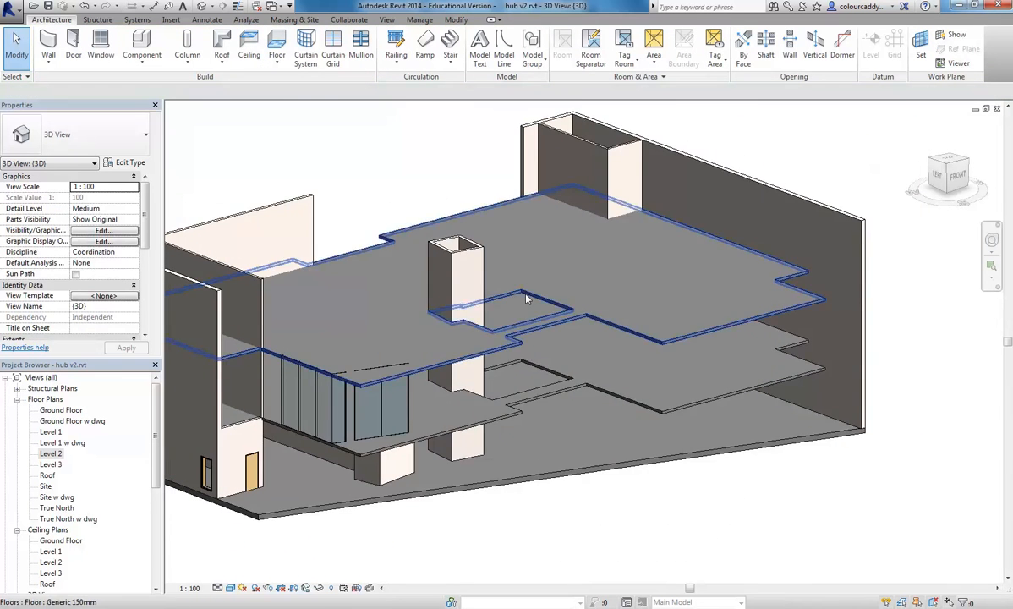
pyautogui.moveTo(525, 316); pyautogui.dragTo(589, 320, button='middle')
pyautogui.moveTo(397, 171)
pyautogui.mouseDown(button='middle')
pyautogui.moveTo(436, 203)
pyautogui.moveTo(431, 183)
pyautogui.moveTo(414, 177)
pyautogui.mouseUp(button='middle')
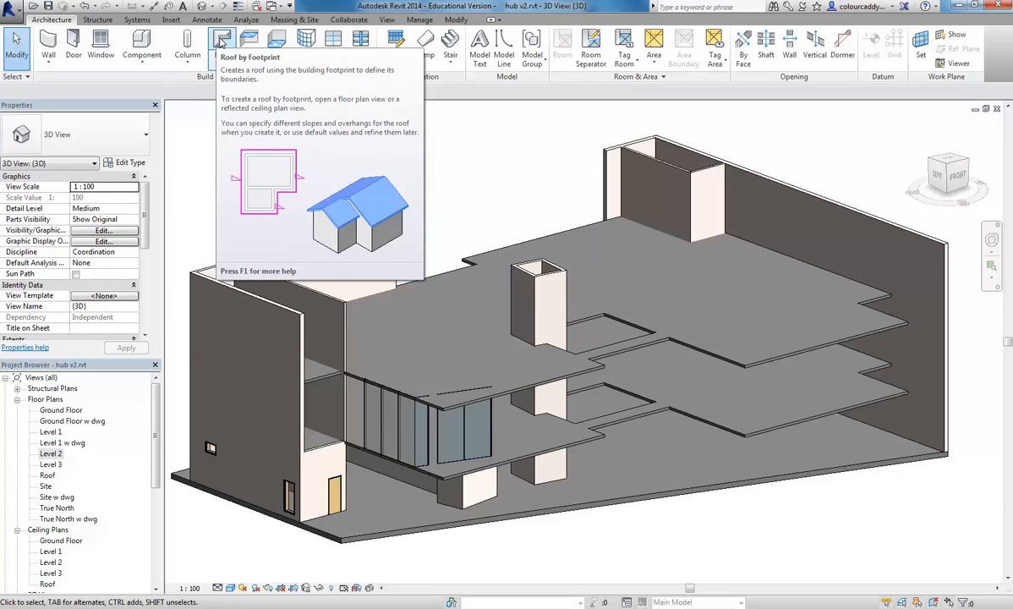
pyautogui.click(222, 41)
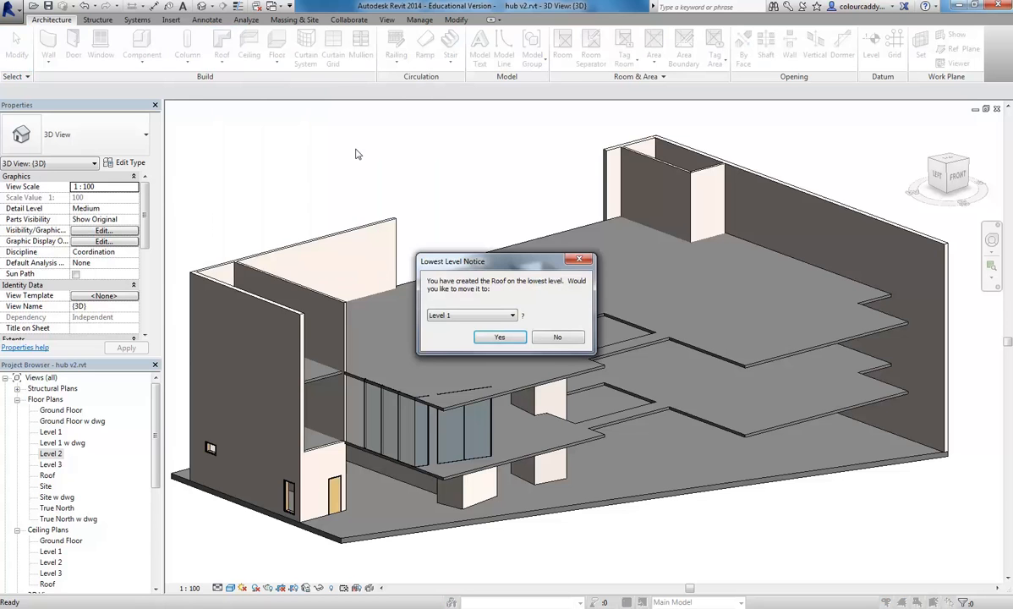
pyautogui.click(499, 335)
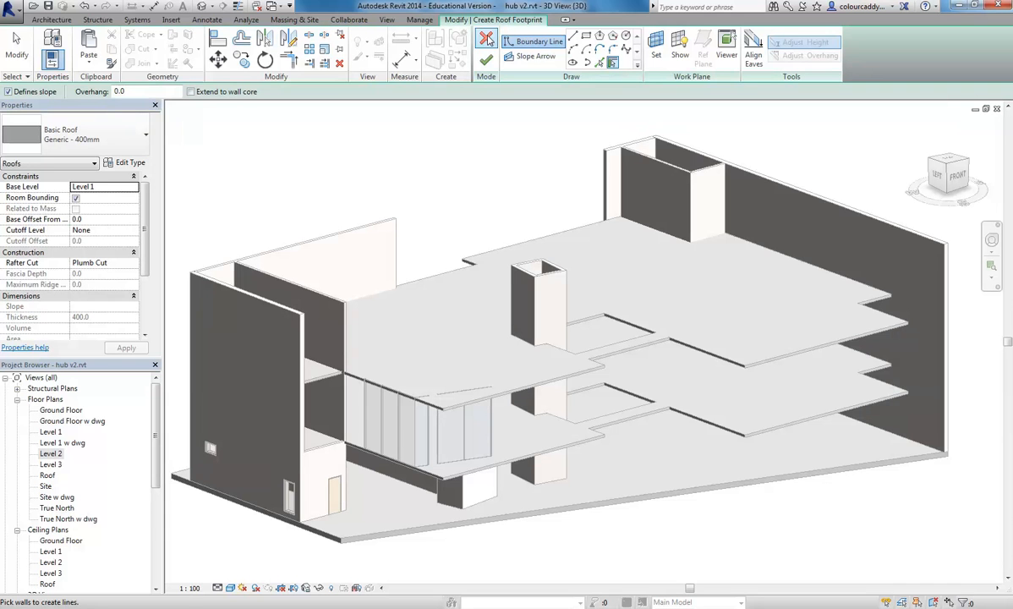
pyautogui.scroll(-2, 389, 184)
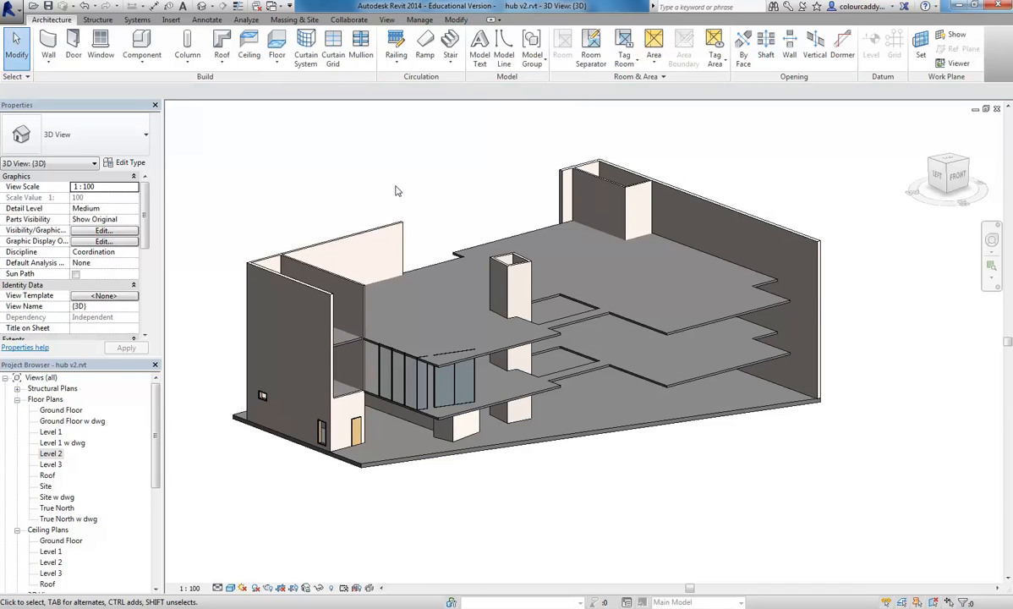
pyautogui.scroll(1, 395, 191)
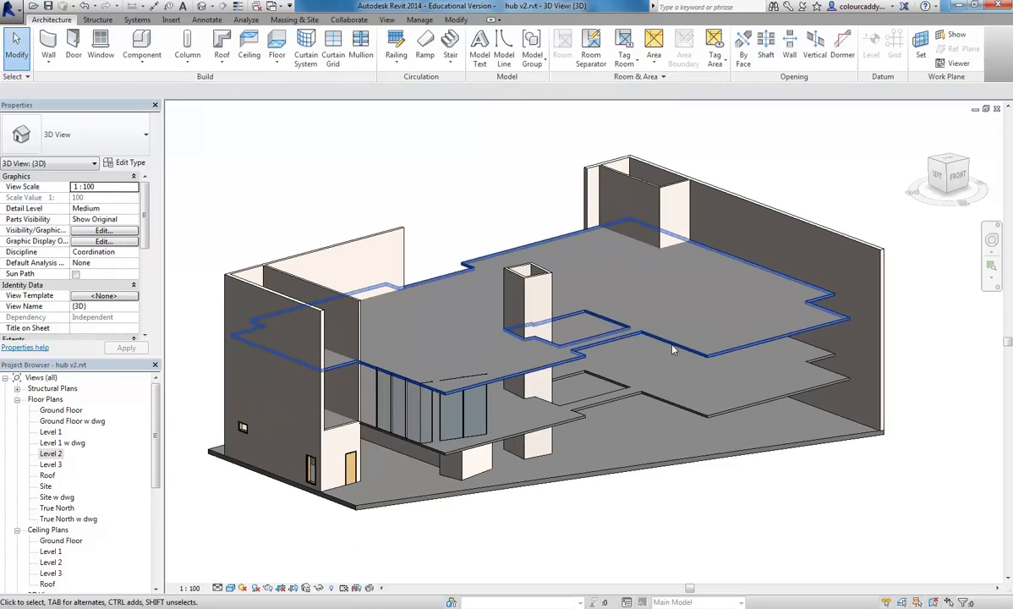
# Step: Examine which building tools are available while editing the Level 2 floor's boundary sketch, and cancel the edit
pyautogui.click(629, 322)
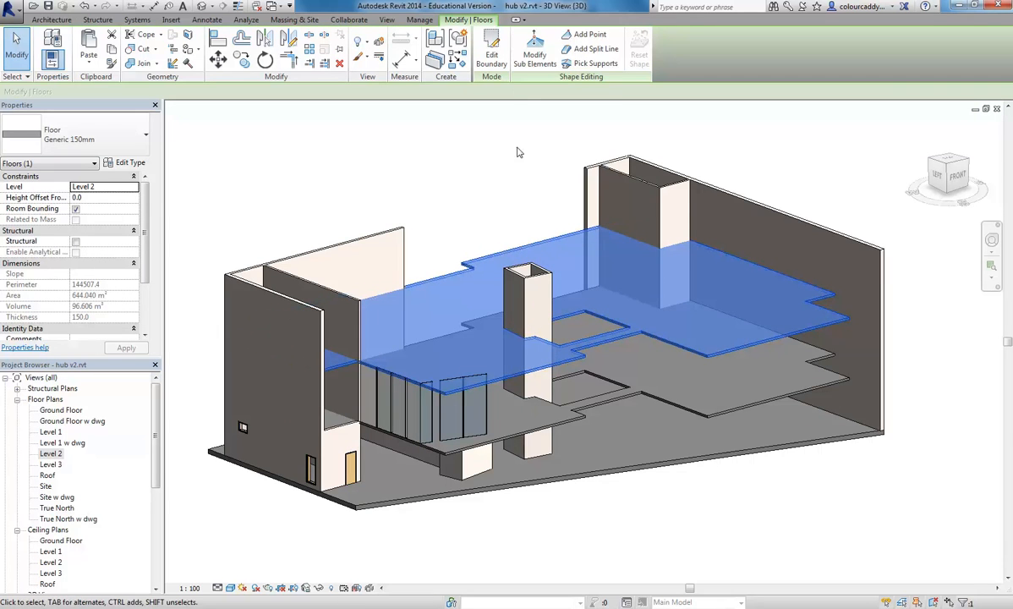
pyautogui.click(495, 56)
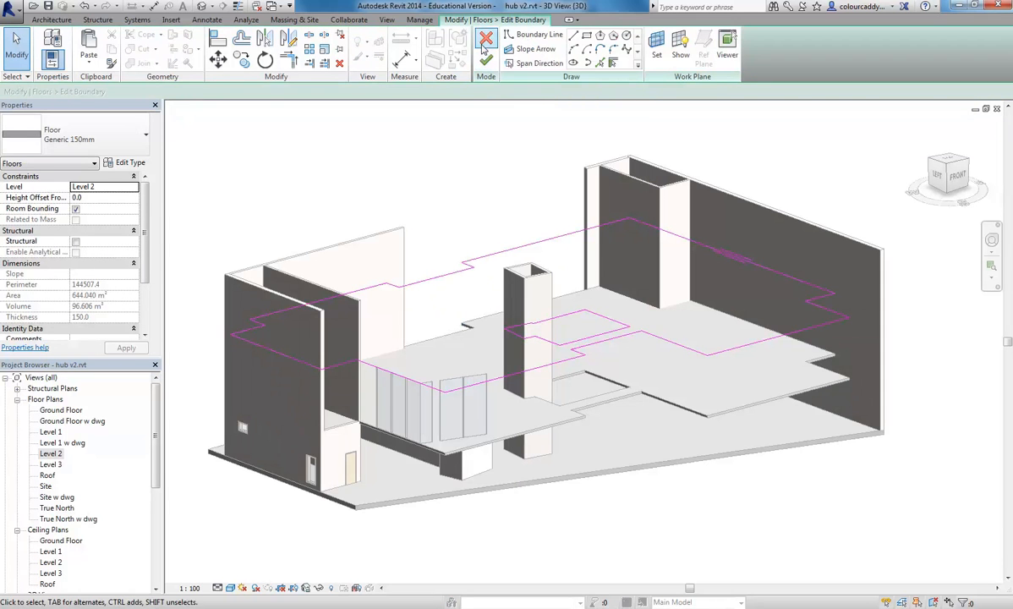
pyautogui.click(51, 20)
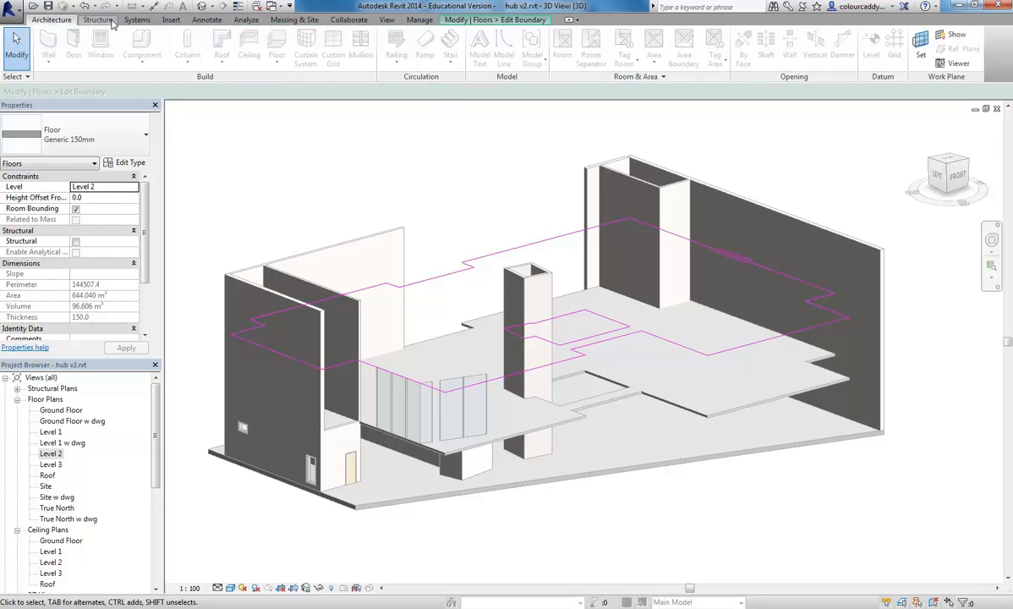
pyautogui.click(112, 20)
pyautogui.click(42, 22)
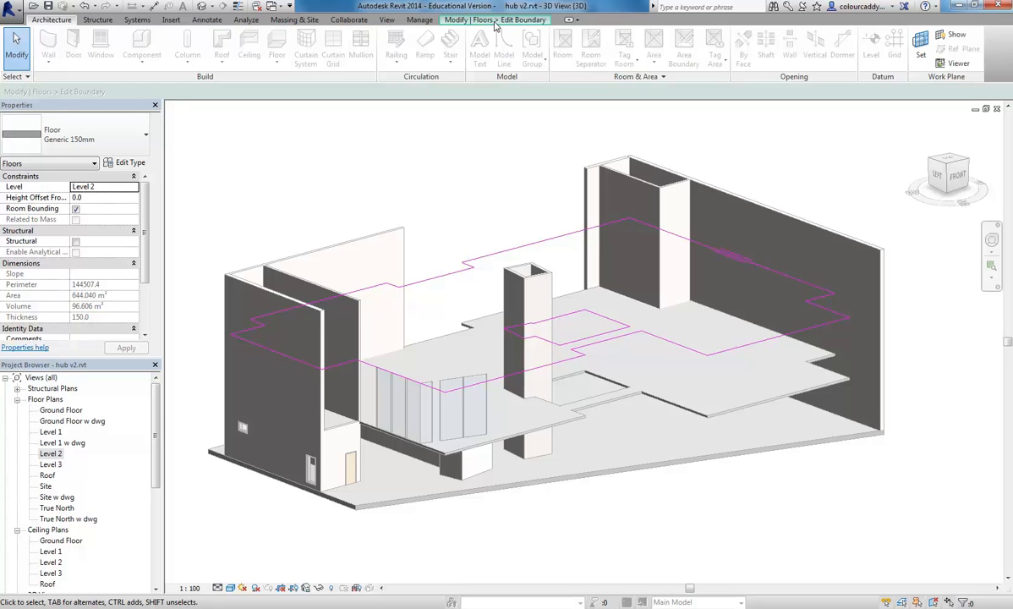
pyautogui.click(516, 20)
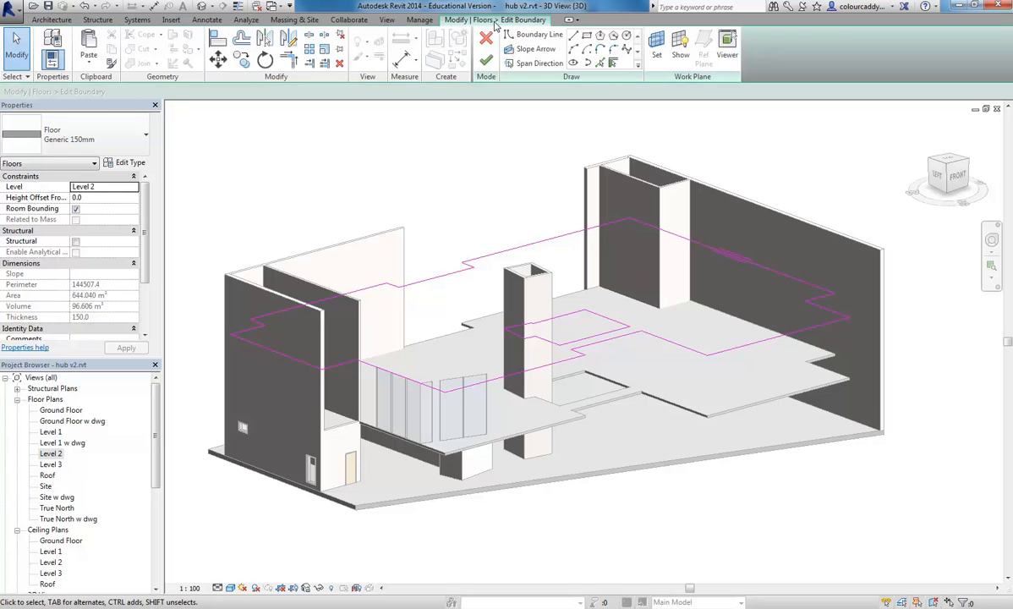
pyautogui.click(488, 41)
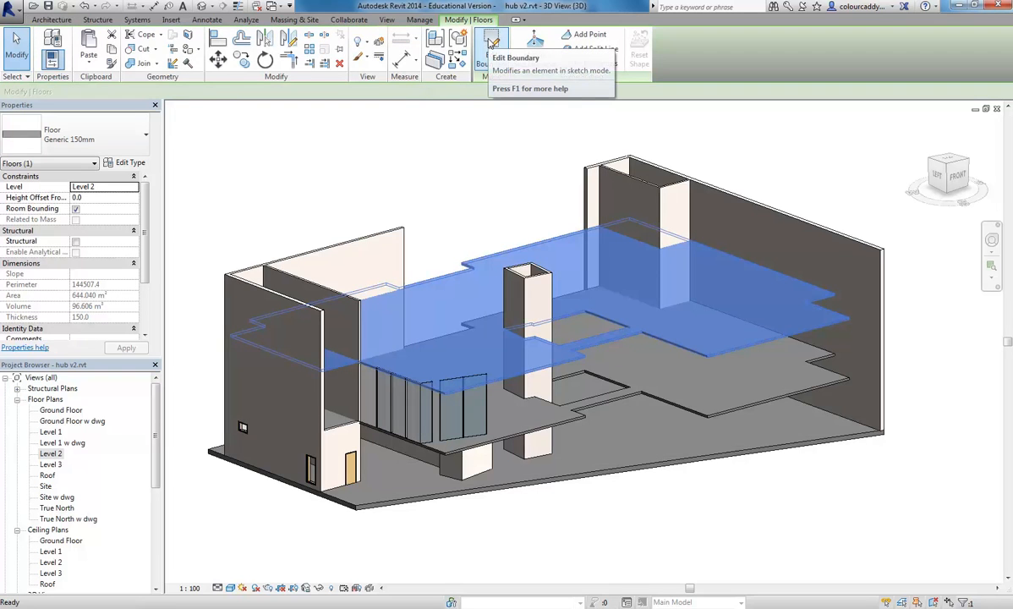
pyautogui.click(471, 188)
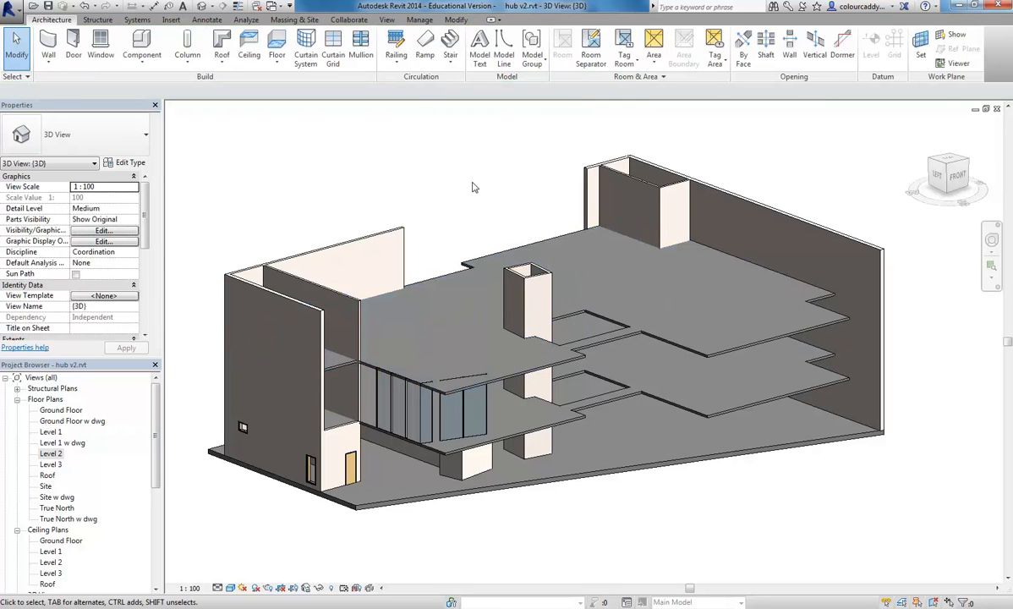
pyautogui.moveTo(585, 608)
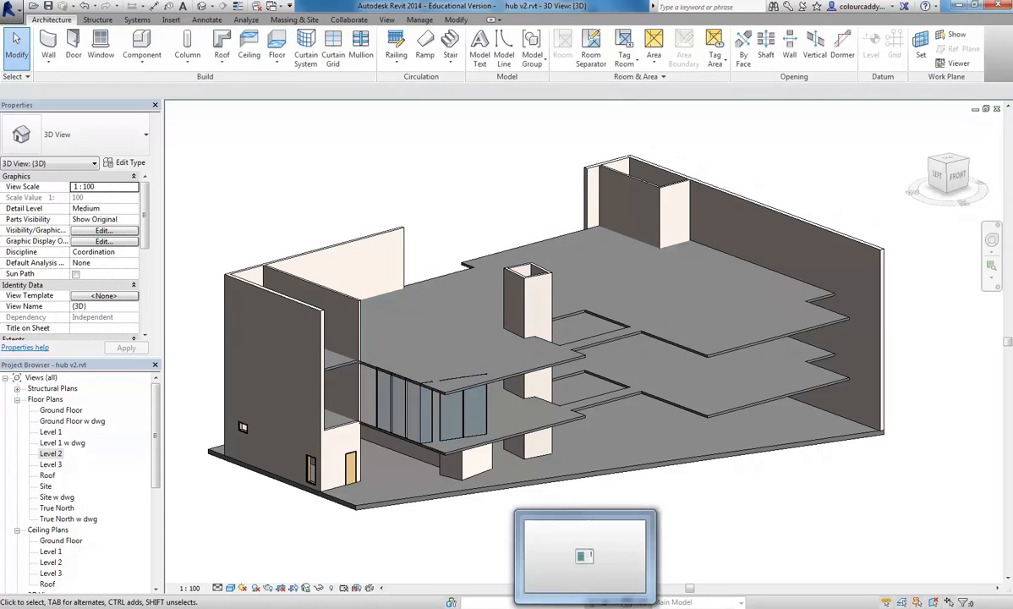